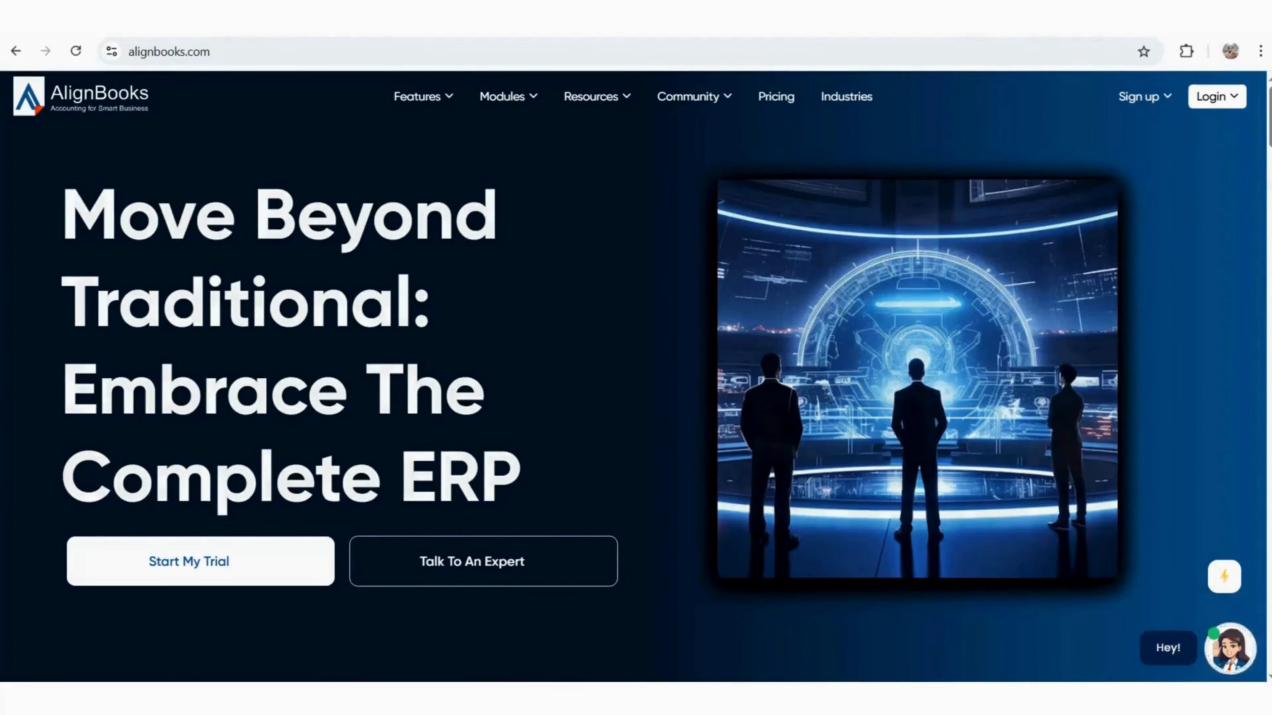
# Open the free-trial Register form from the website's Sign up menu
pyautogui.moveTo(1145, 97)
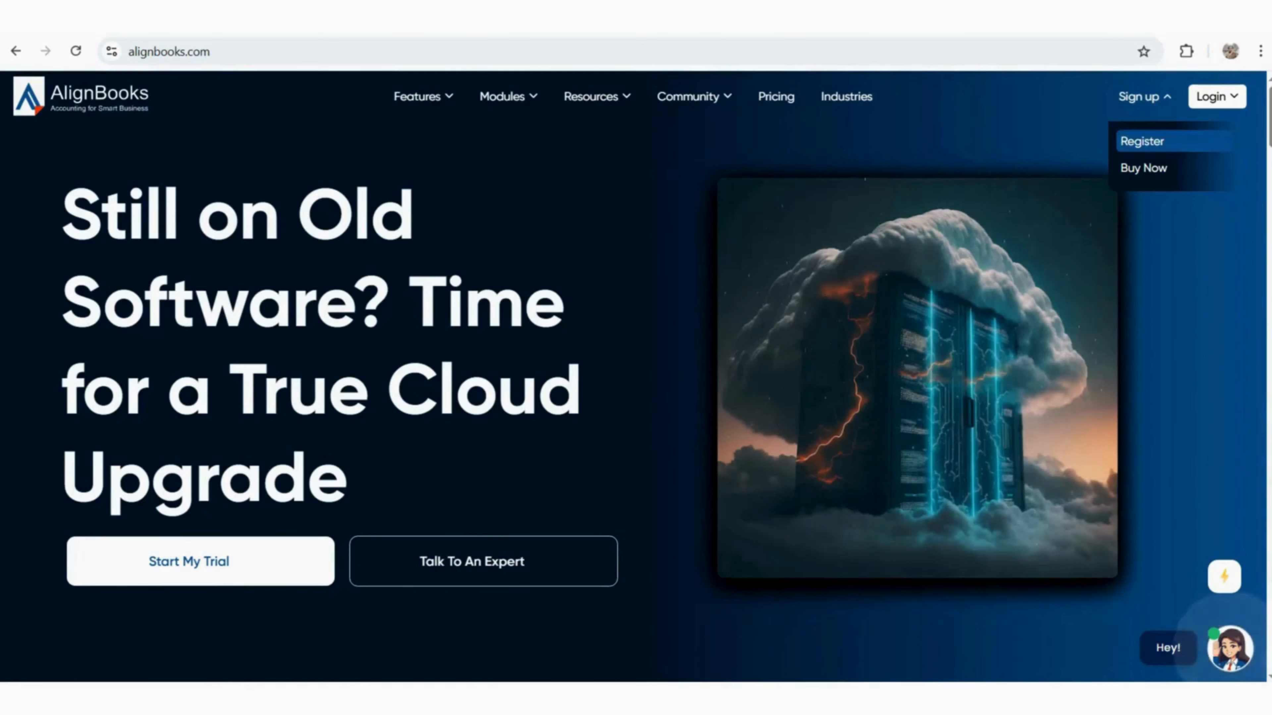
pyautogui.click(1142, 142)
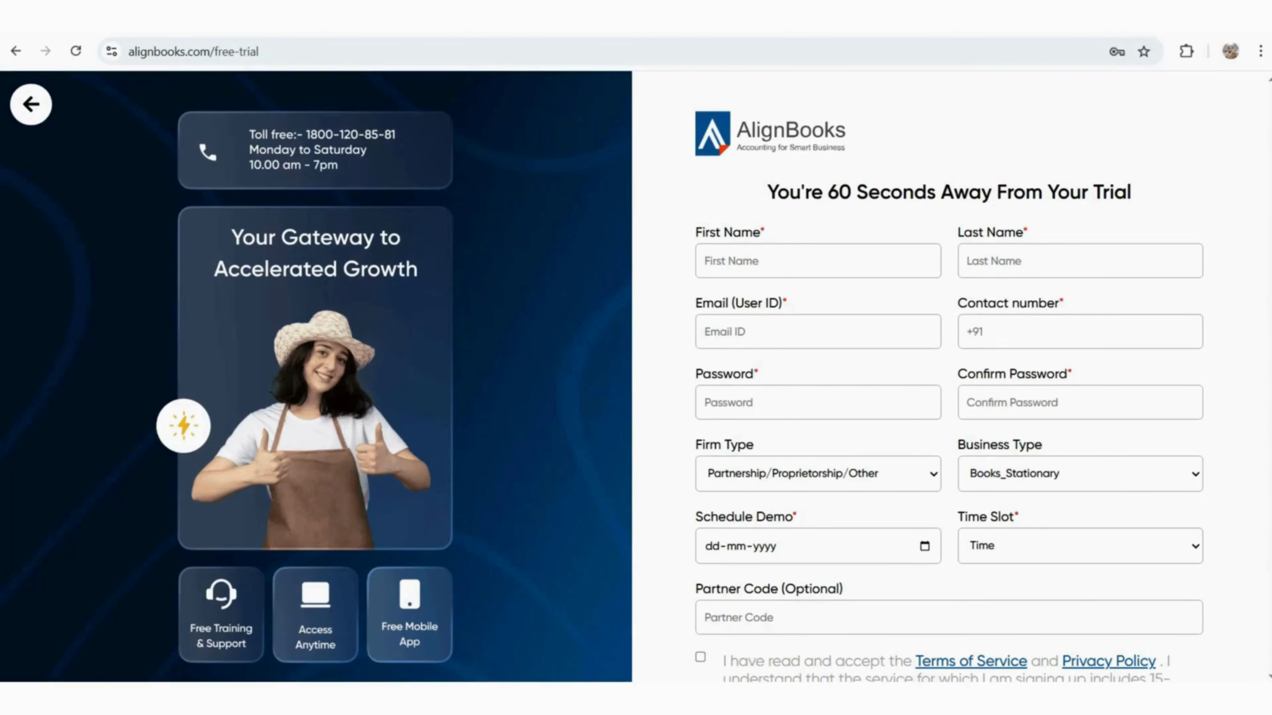
# Enter the applicant's first name, last name and e-mail address in the trial form
pyautogui.click(818, 261)
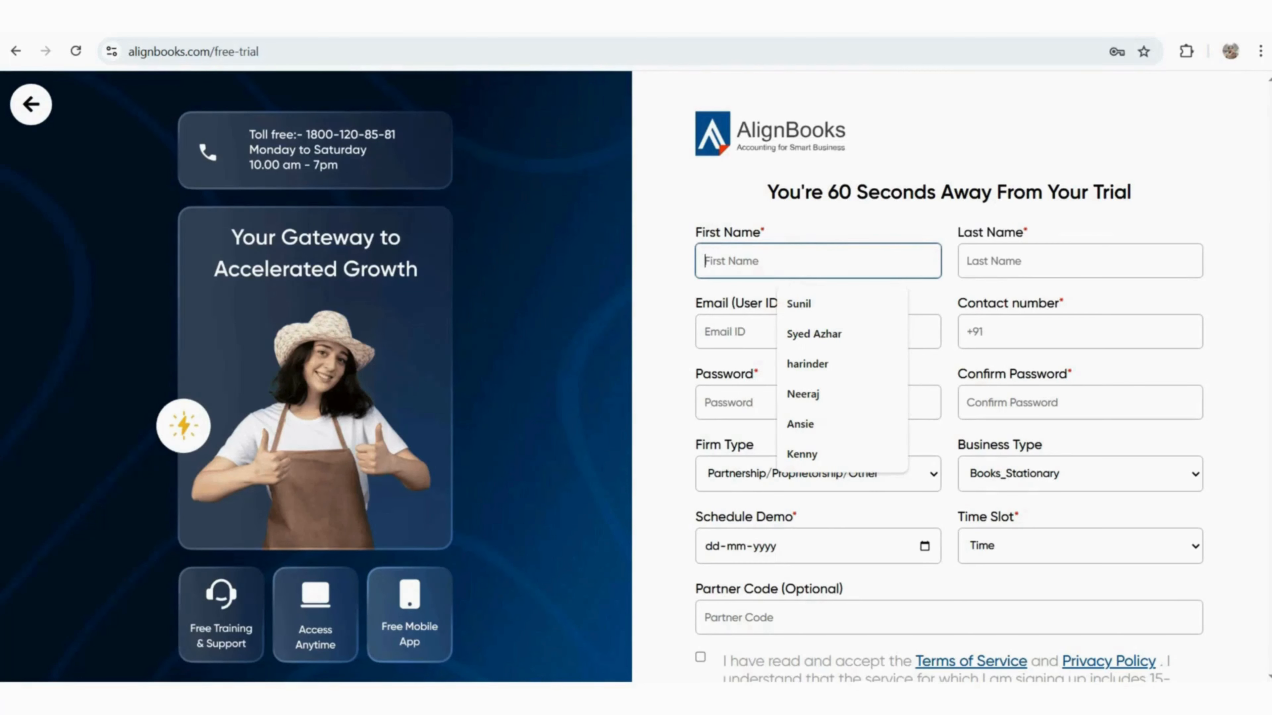
pyautogui.press('Tab')
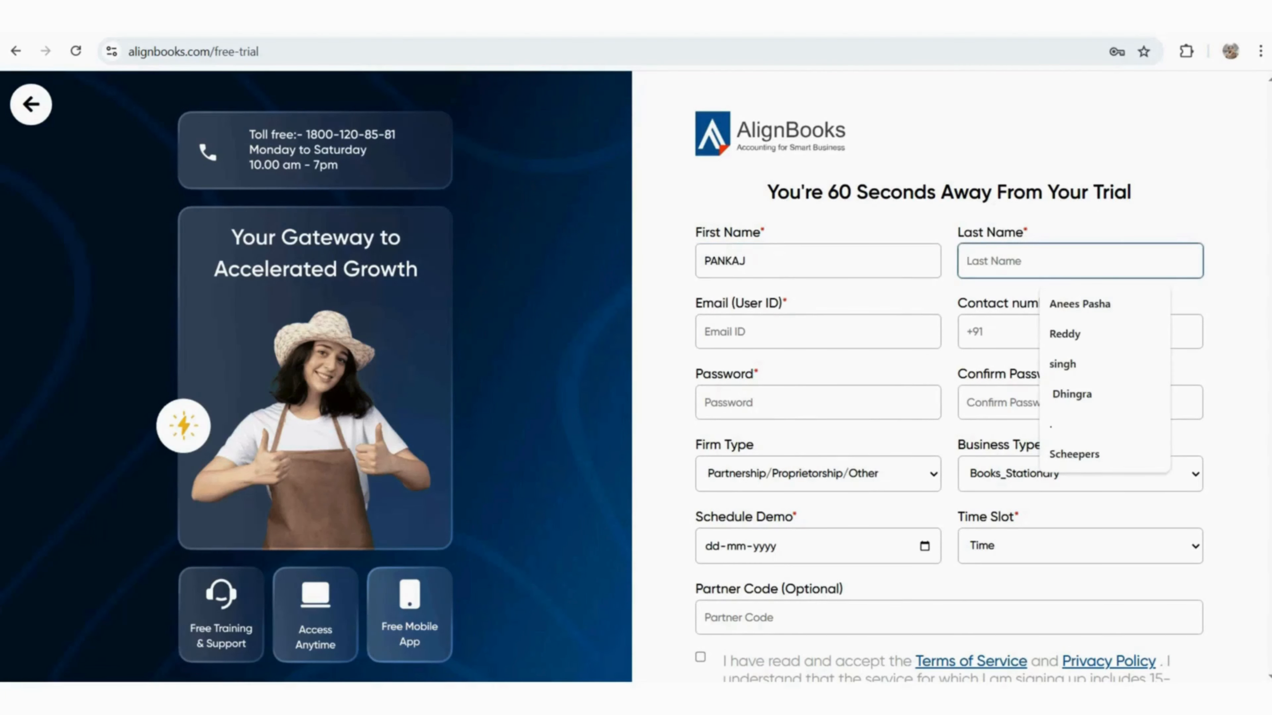
pyautogui.press('Tab')
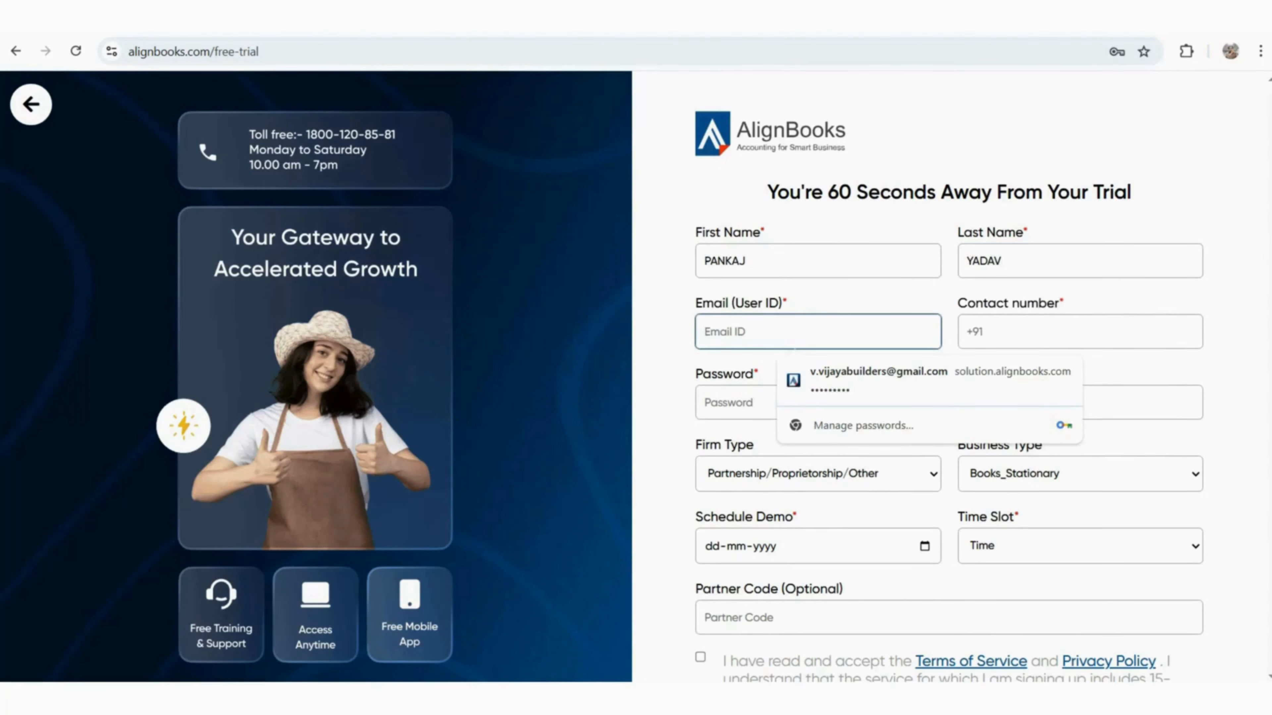
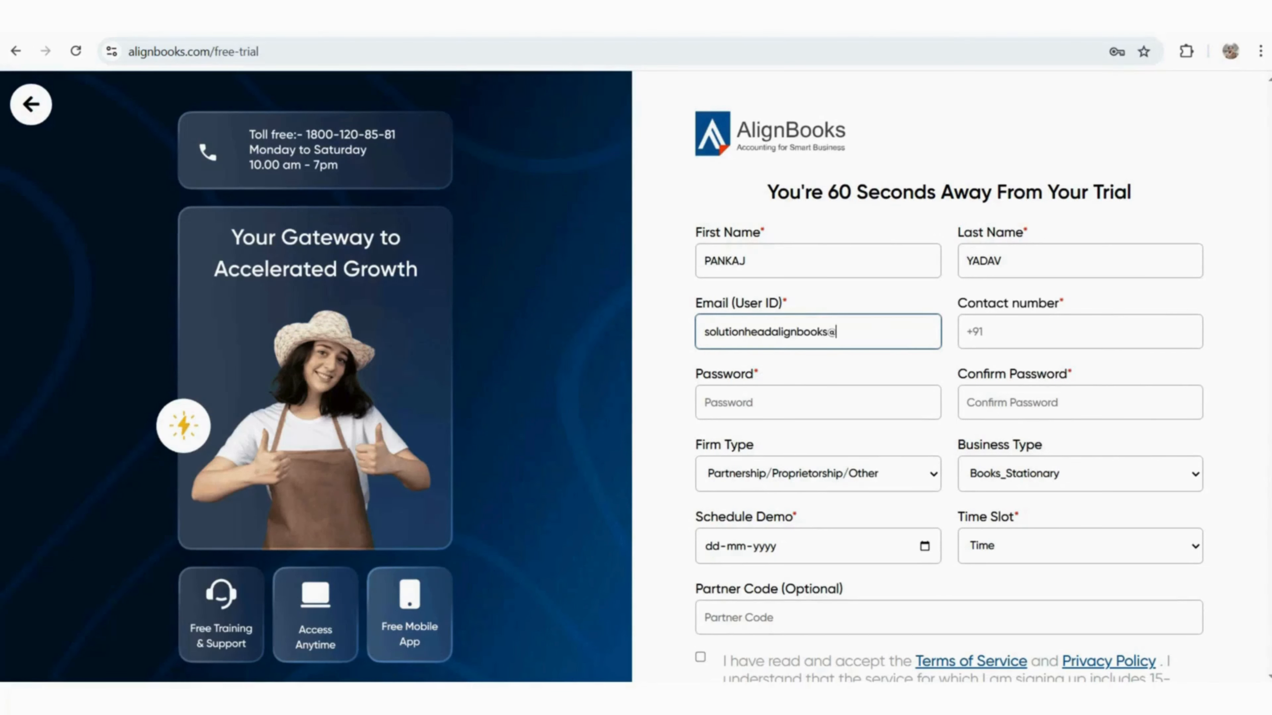
pyautogui.hotkey('ctrl', 'a')
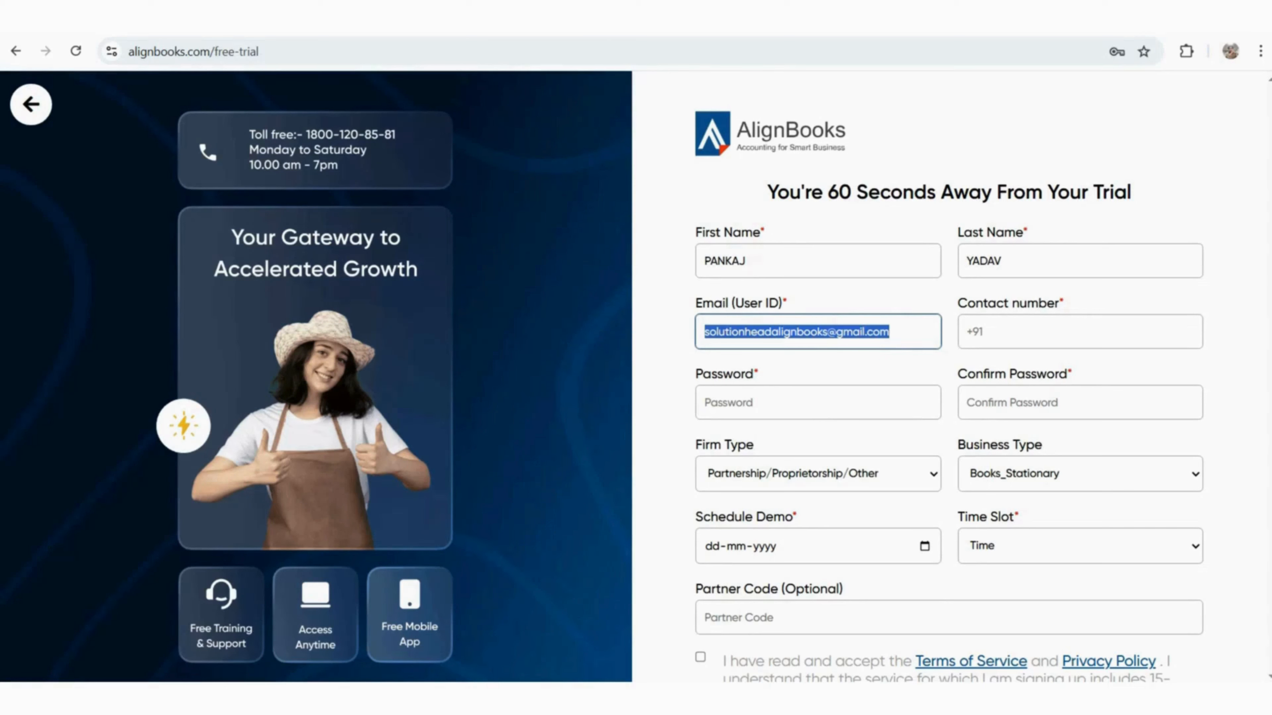
# Fill in the contact number, then type the account password and confirm it
pyautogui.click(982, 332)
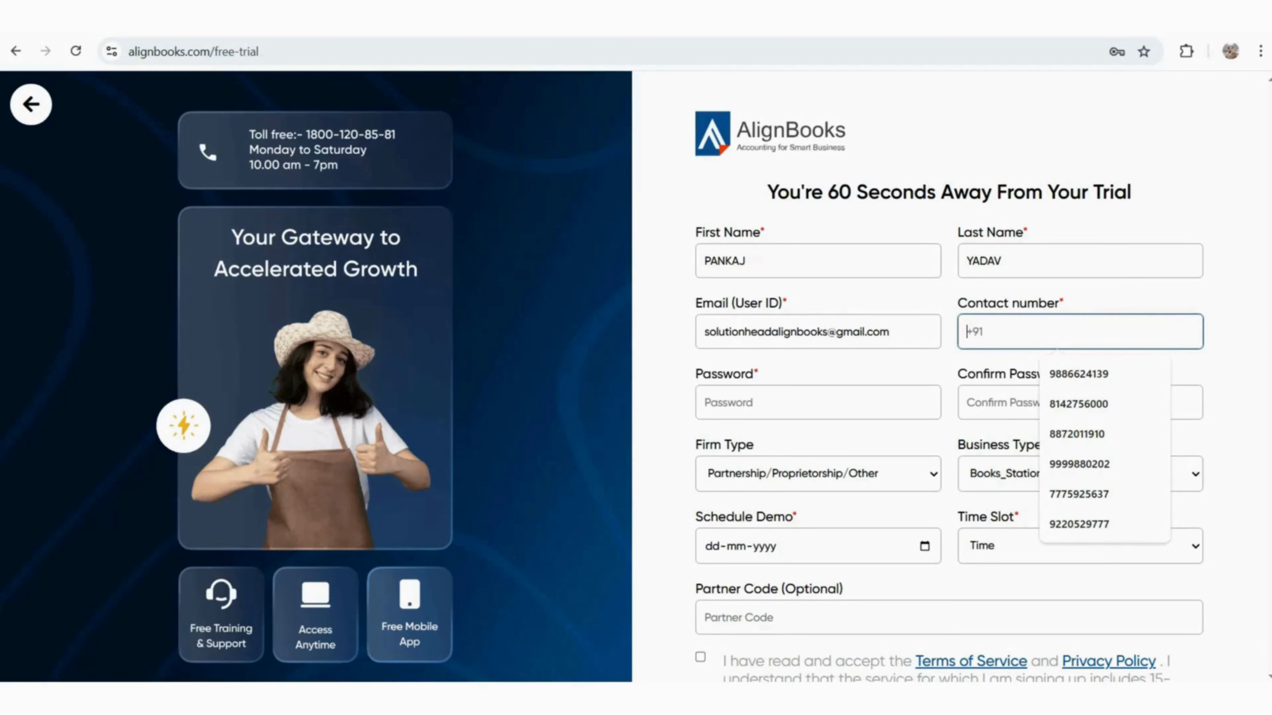
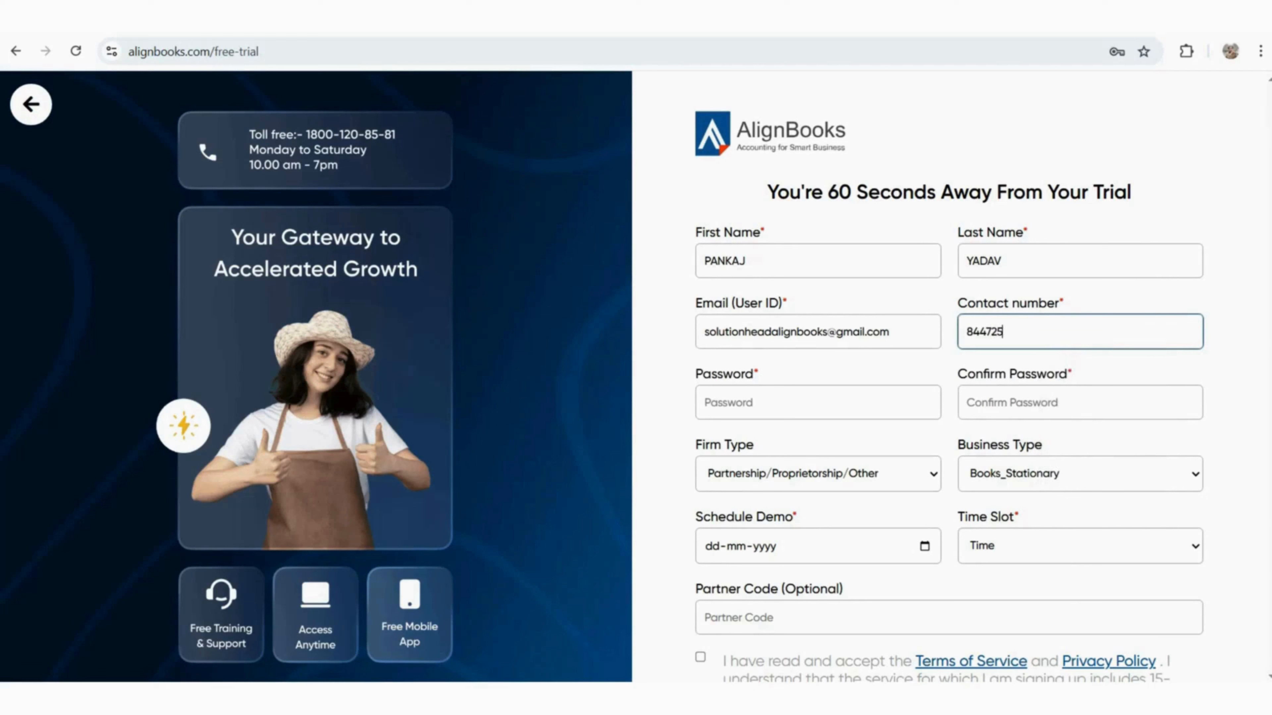
pyautogui.press('Tab')
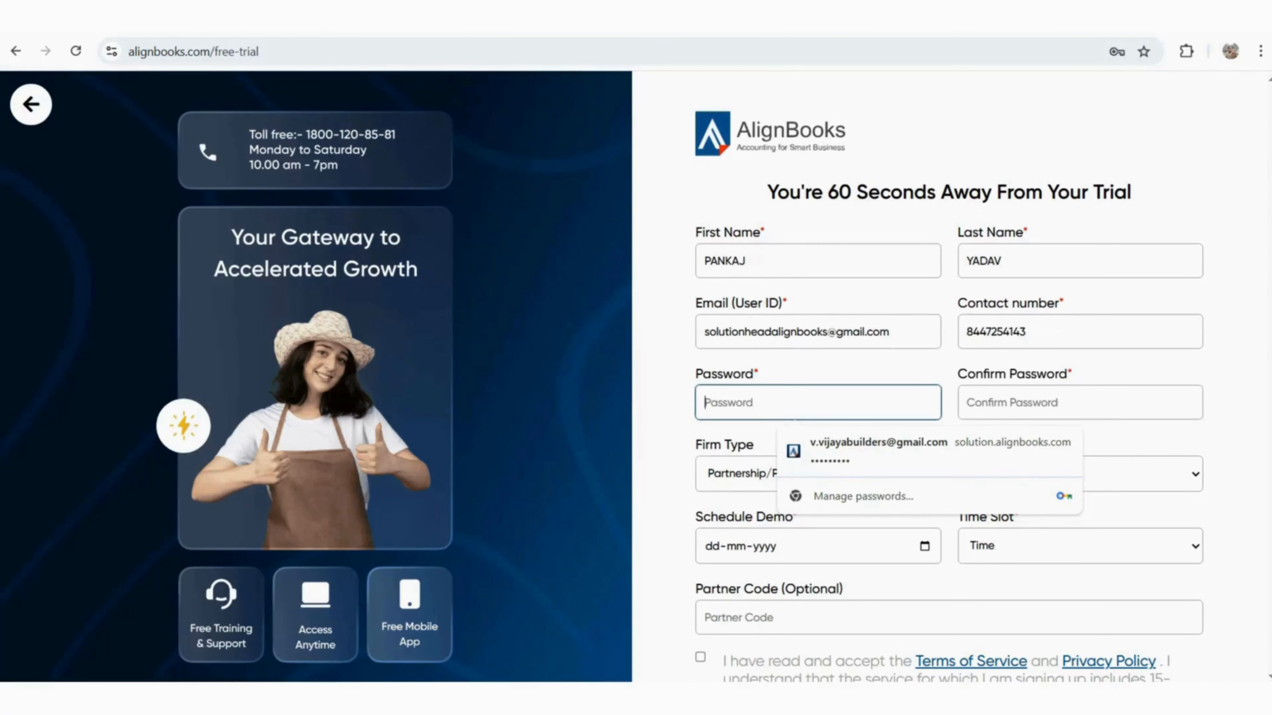
pyautogui.write('••••••')
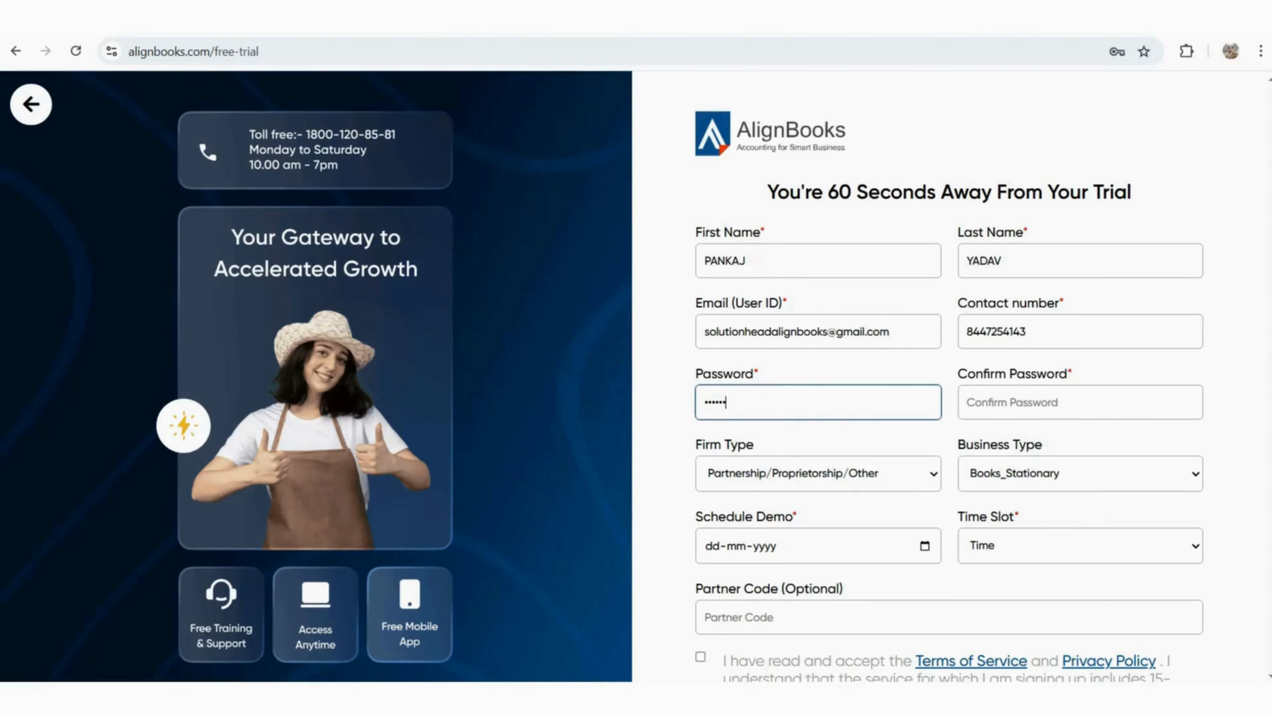
pyautogui.press('Tab')
pyautogui.write('••••••')
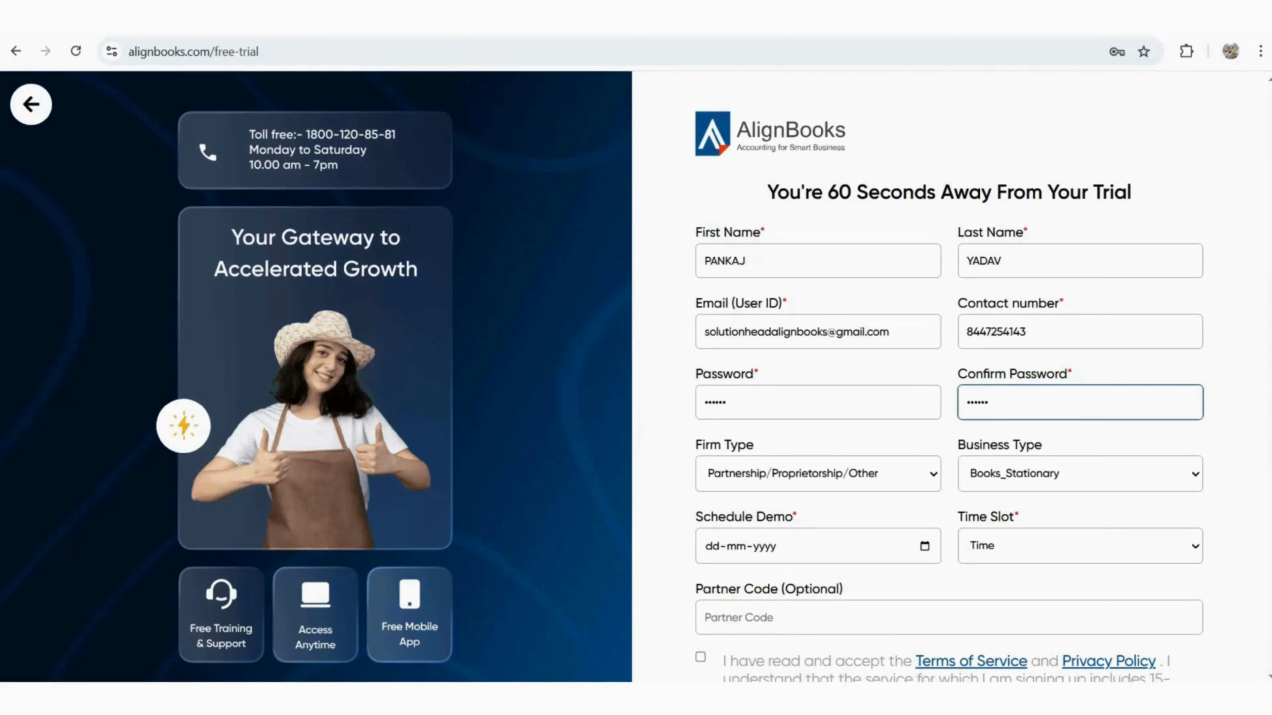
pyautogui.click(817, 474)
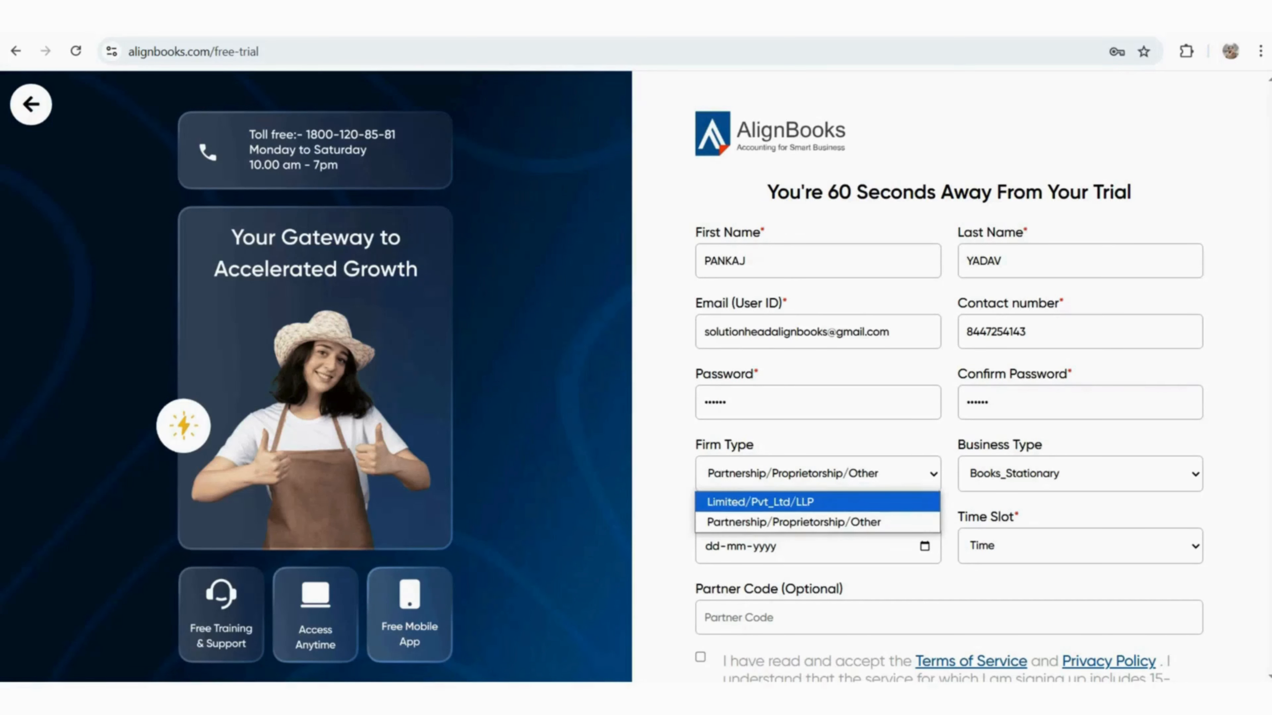
# Set firm type to Limited/Pvt_Ltd/LLP and business type to Trading_Business
pyautogui.click(817, 502)
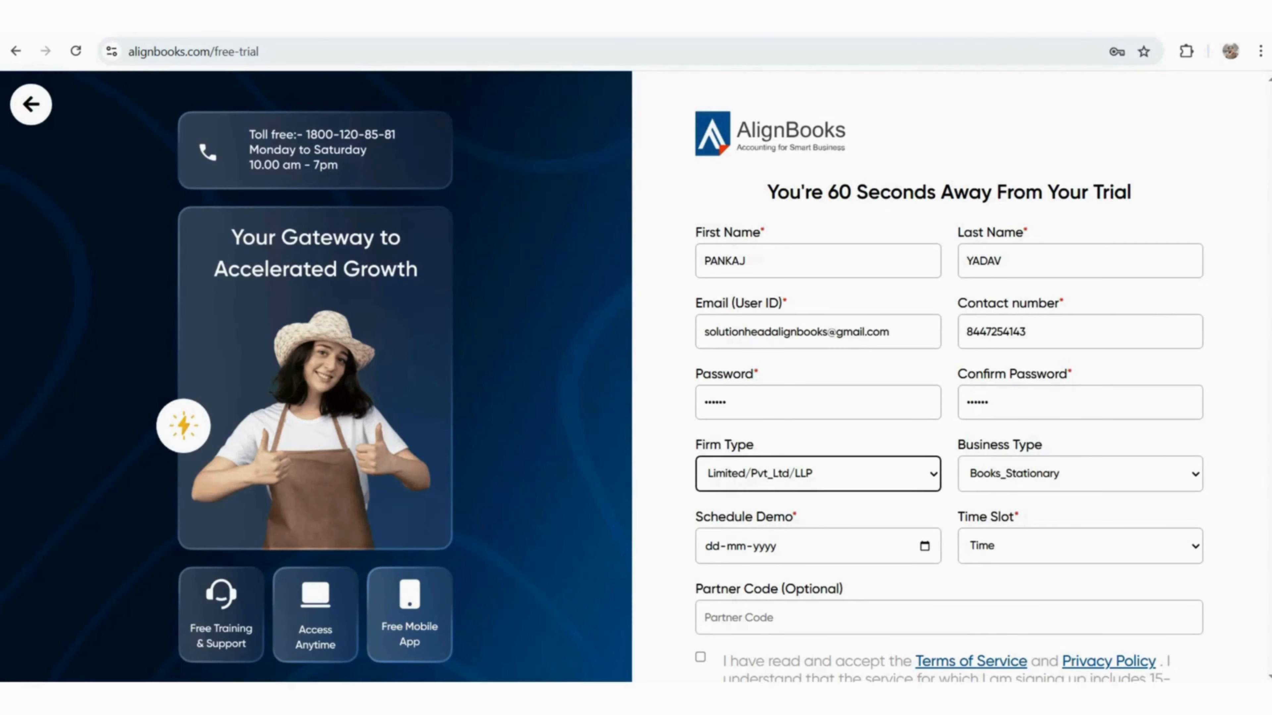
pyautogui.click(1079, 474)
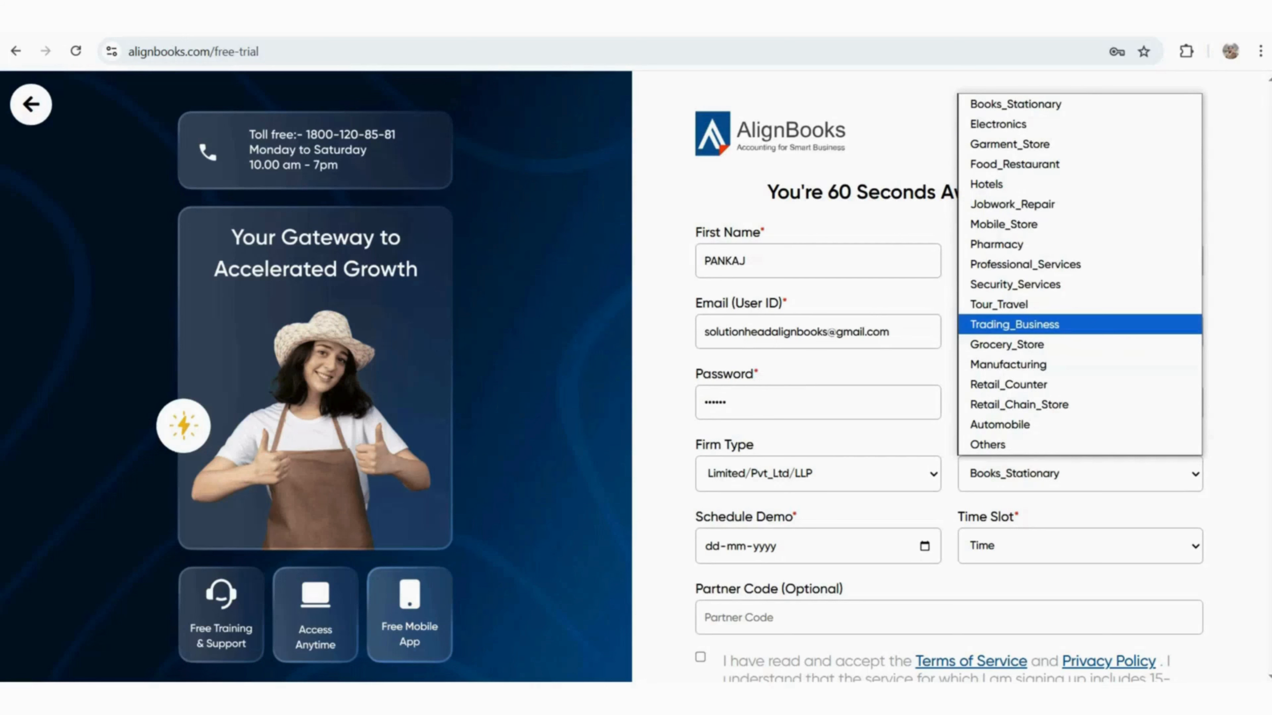
pyautogui.click(1014, 325)
# Schedule the demo for 18-04-2025 at 02PM - 03PM and accept the terms
pyautogui.scroll(-2, 952, 376)
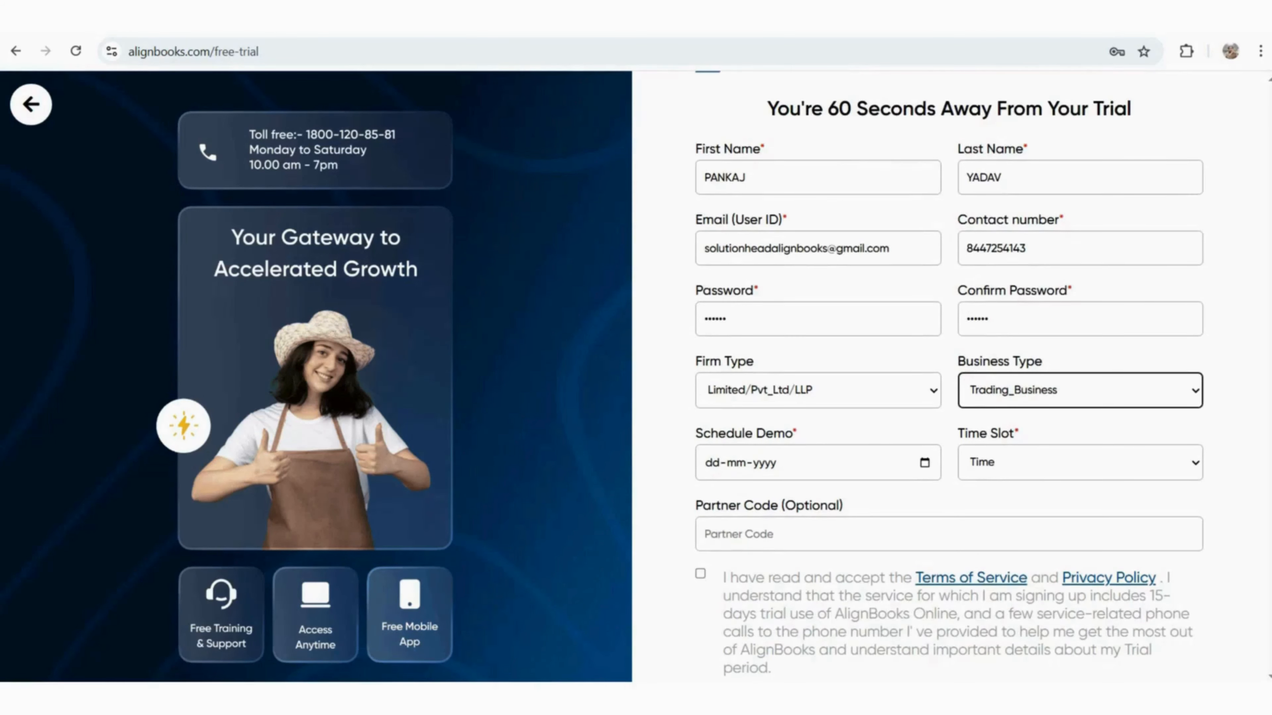
pyautogui.click(925, 463)
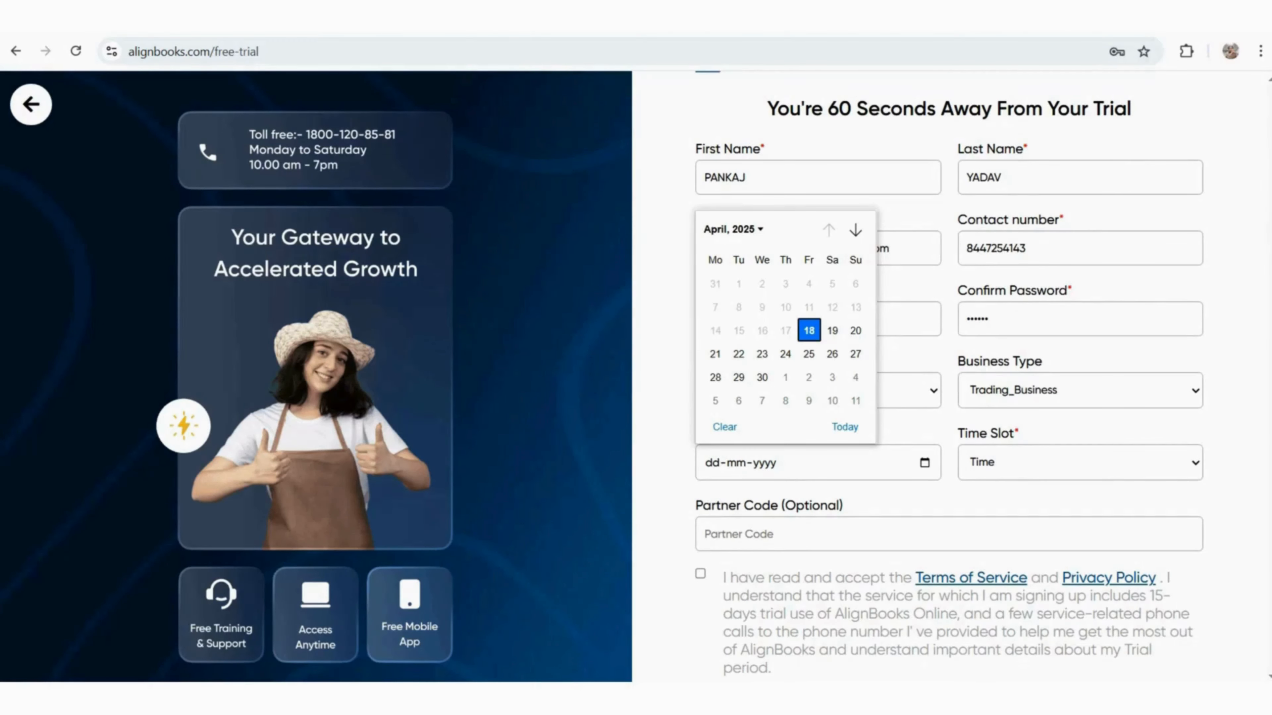
pyautogui.click(809, 331)
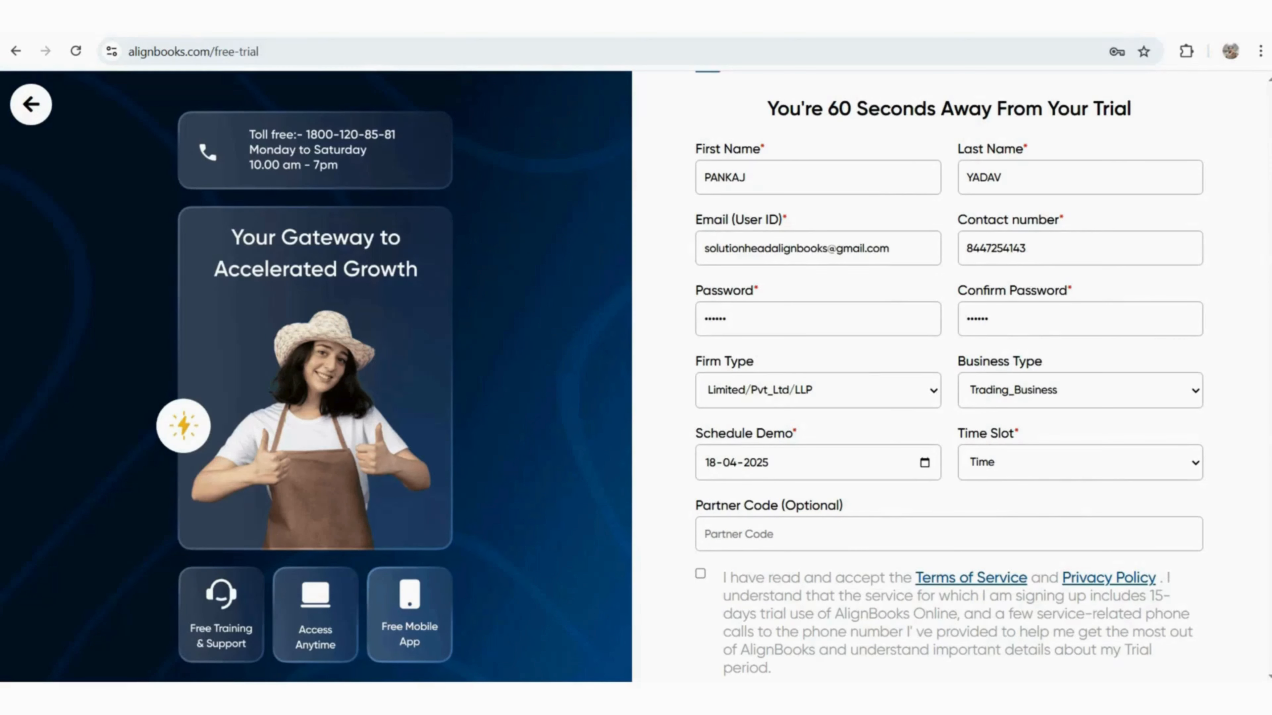
pyautogui.click(1080, 462)
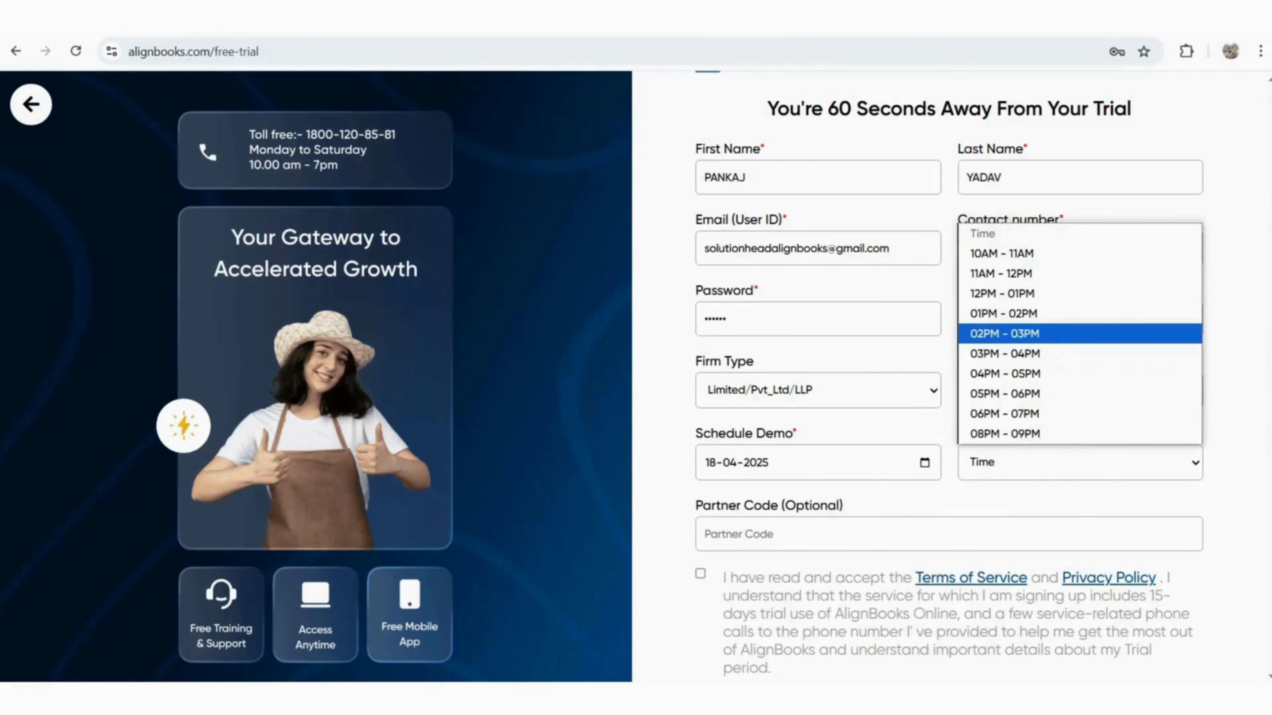
pyautogui.click(1080, 333)
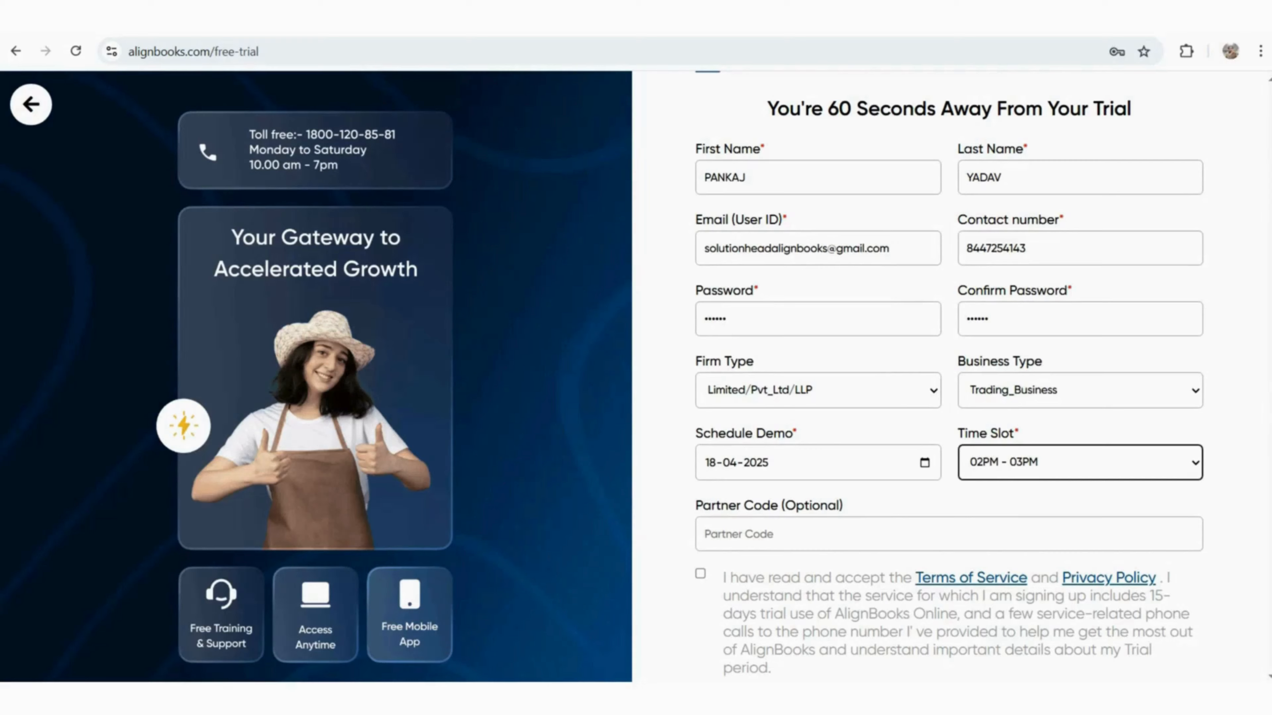
pyautogui.scroll(-2, 949, 371)
pyautogui.click(842, 432)
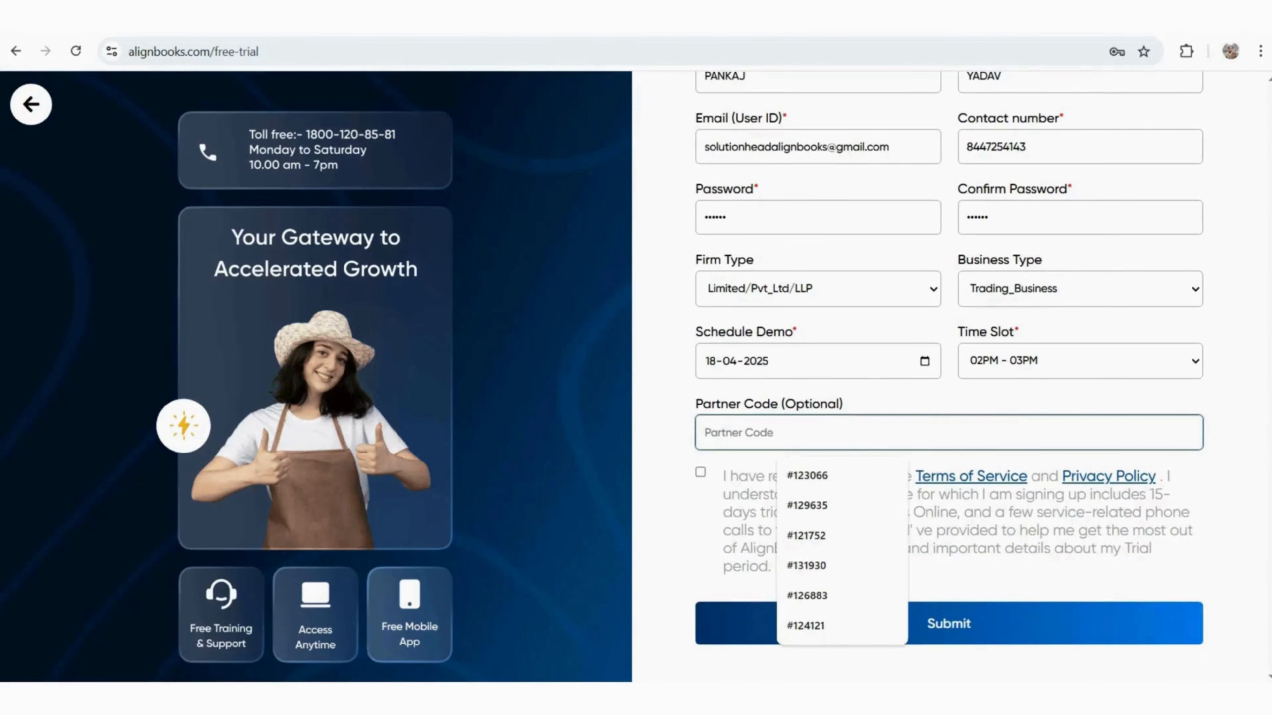
pyautogui.click(700, 472)
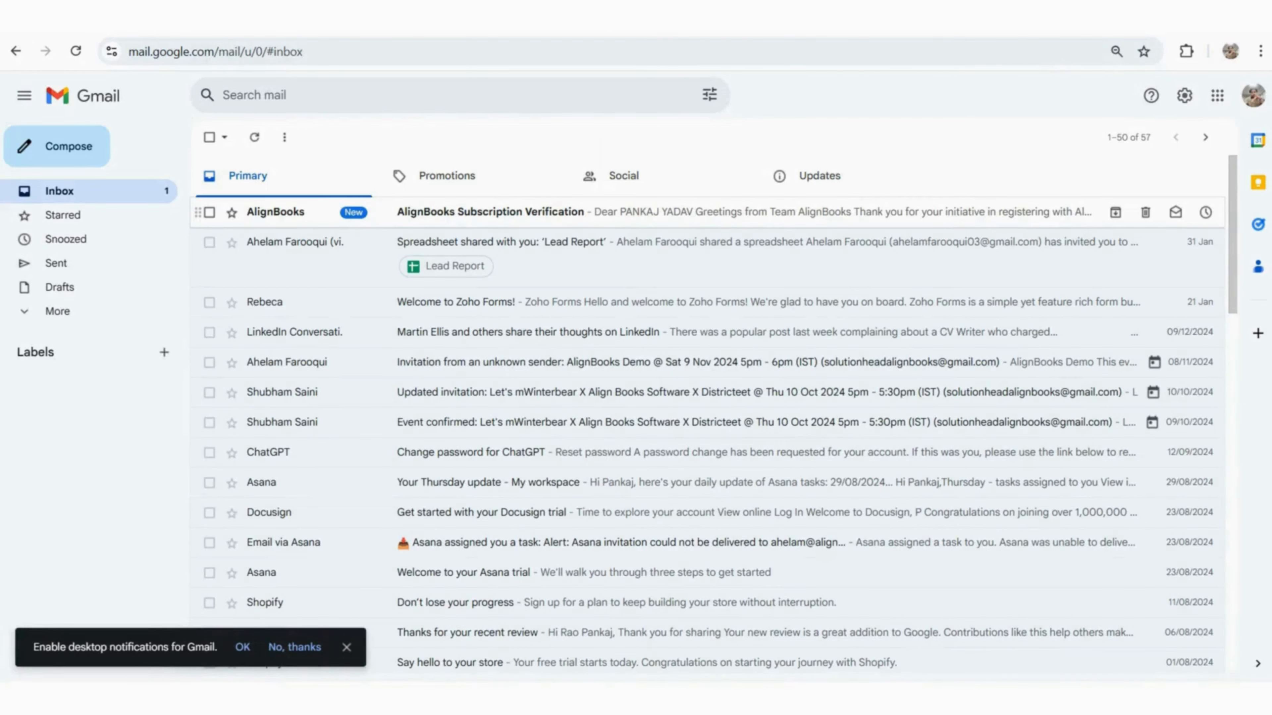
# Open the AlignBooks Subscription Verification e-mail and choose Accept Now to reach login
pyautogui.click(491, 212)
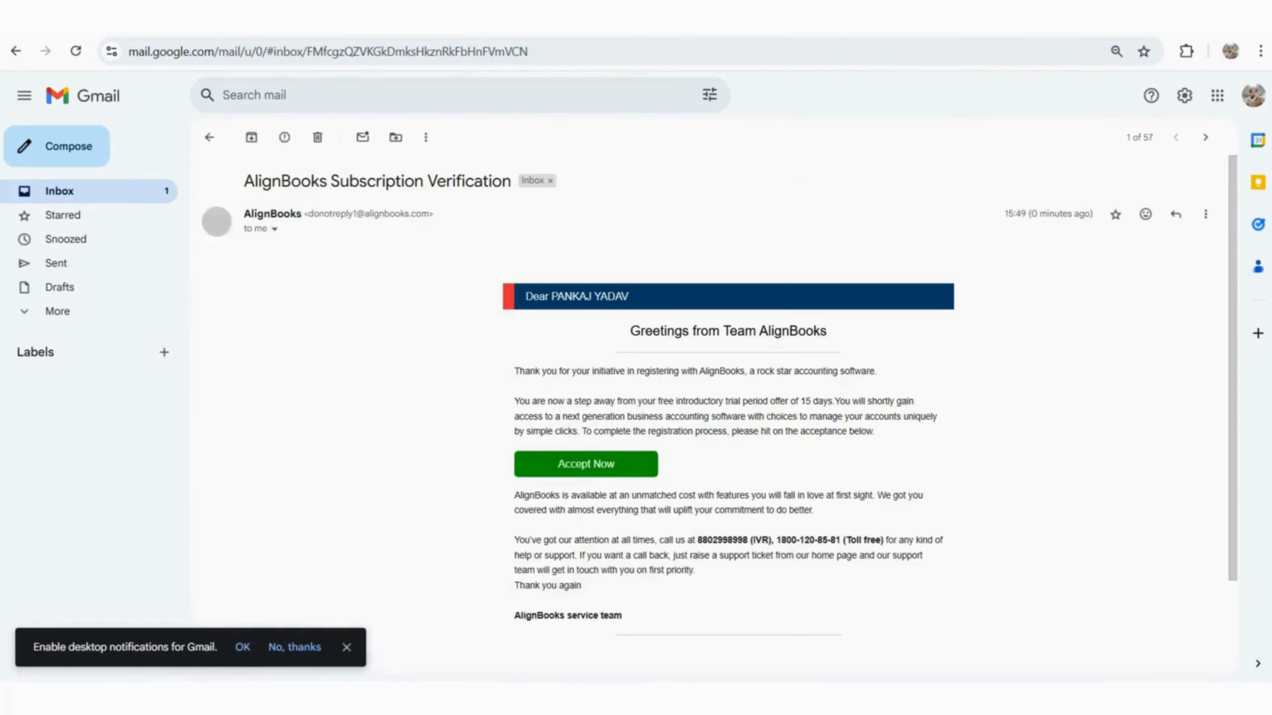
pyautogui.scroll(-2, 711, 401)
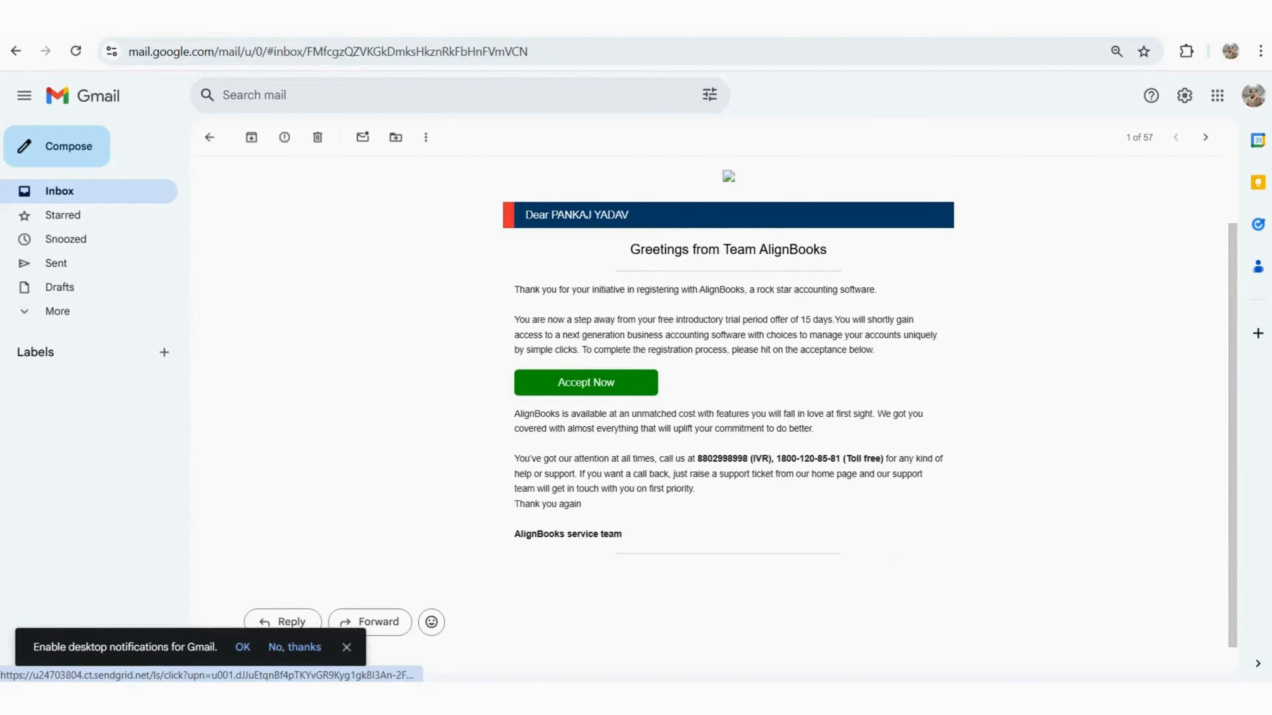
pyautogui.click(586, 382)
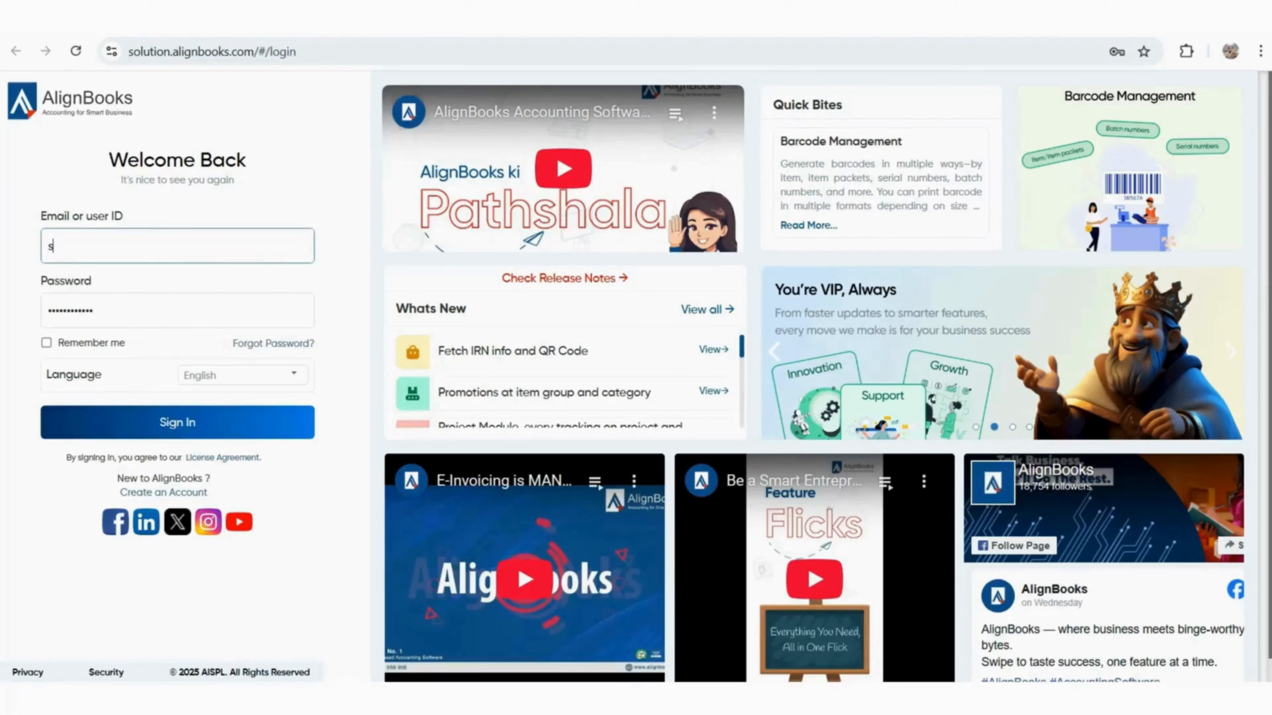
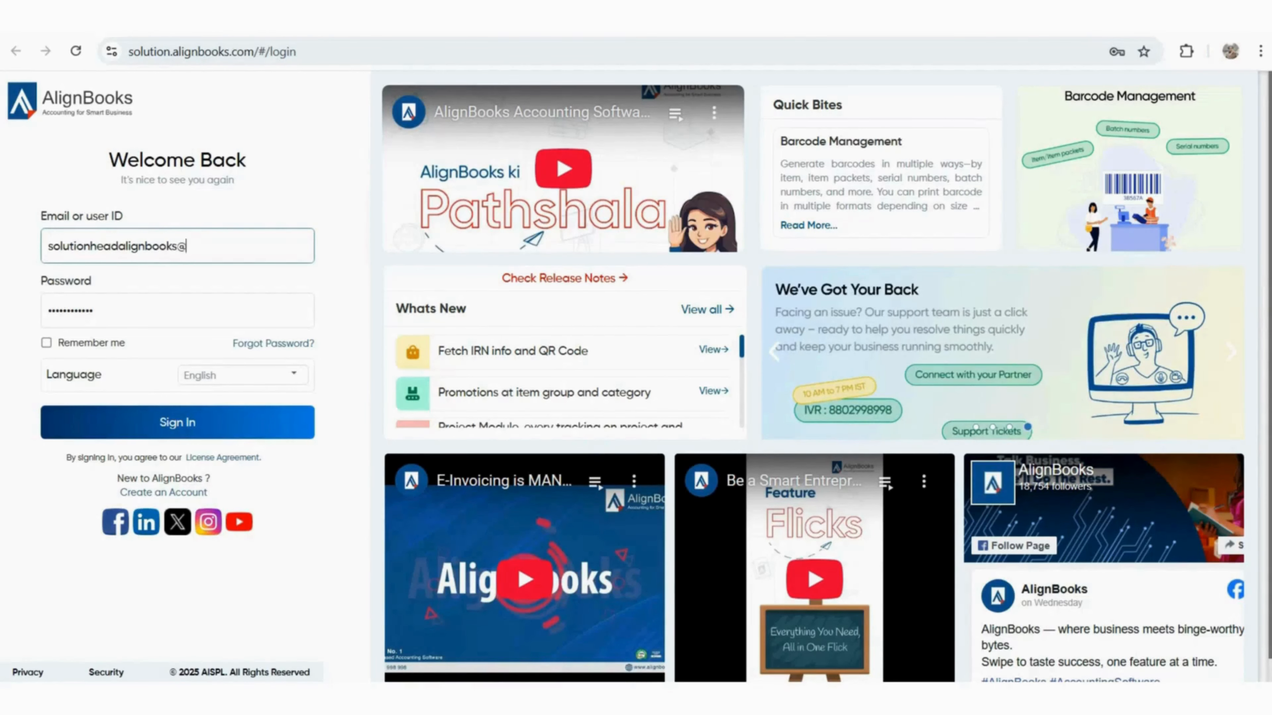
# Enter the account e-mail as user ID and type the account password
pyautogui.press('Tab')
pyautogui.press('BackSpace')
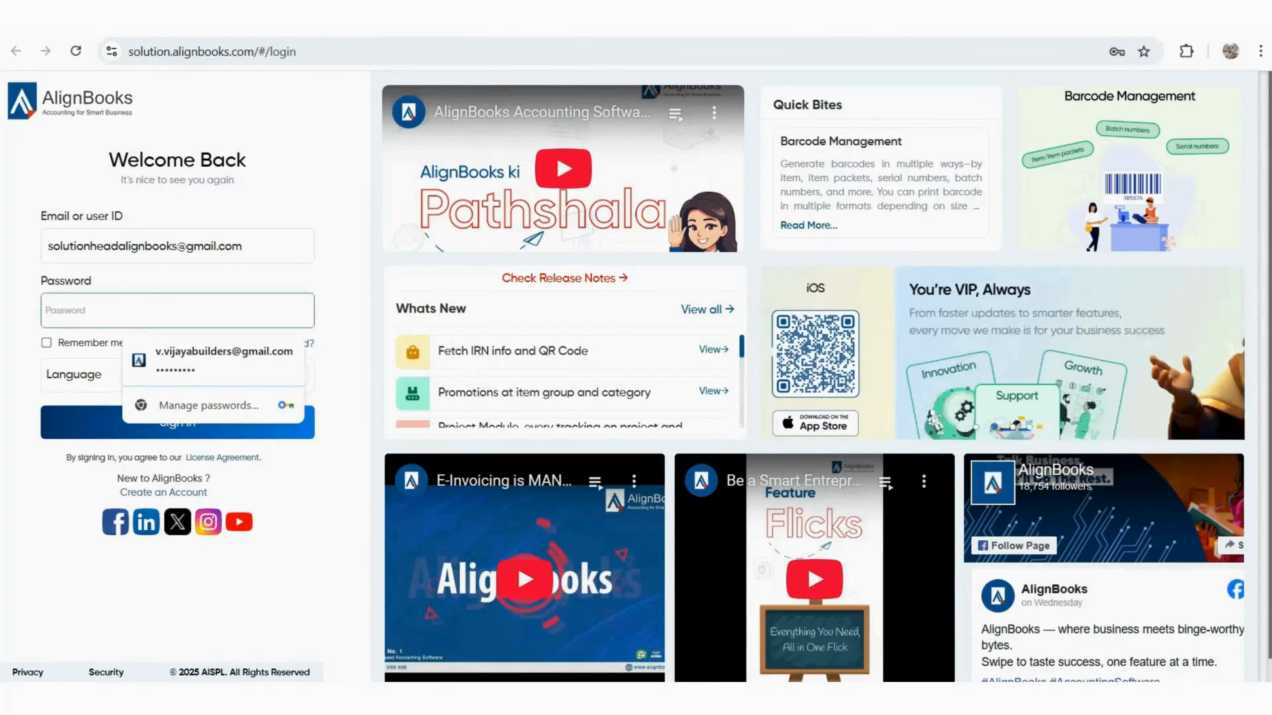
pyautogui.write('••••••')
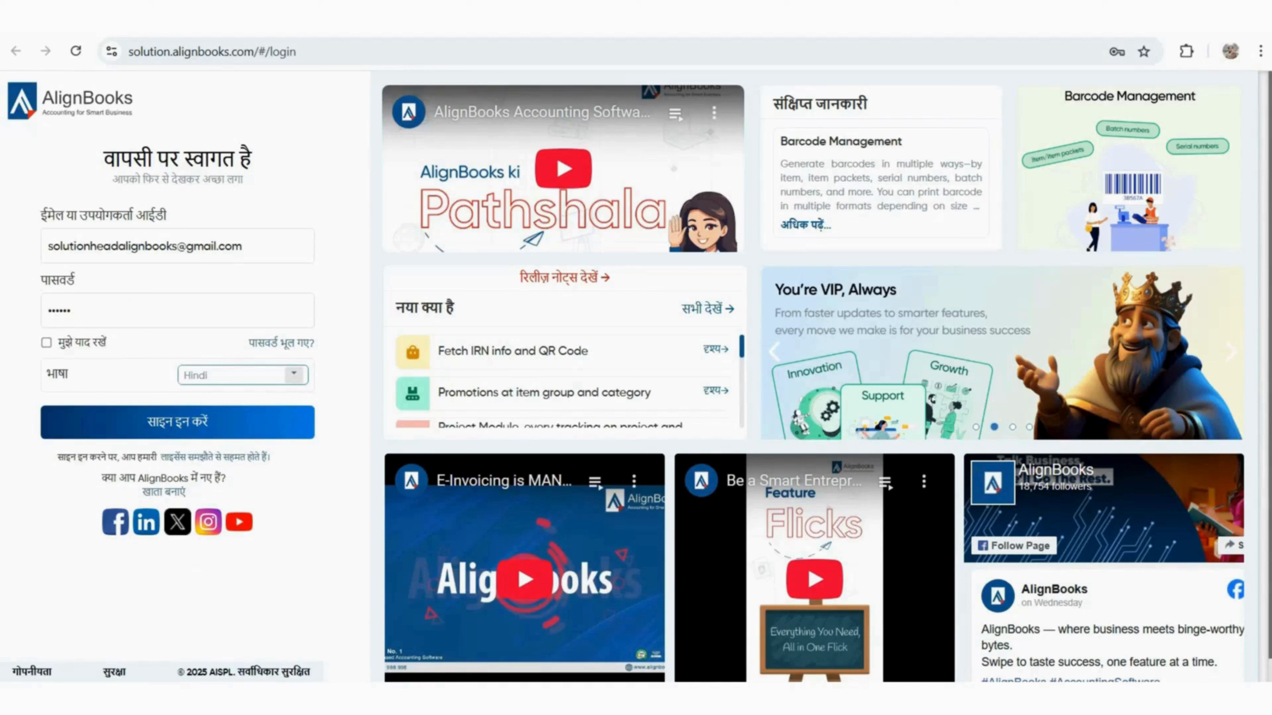
# Switch the login language to English, tick Remember me, and sign in
pyautogui.click(294, 374)
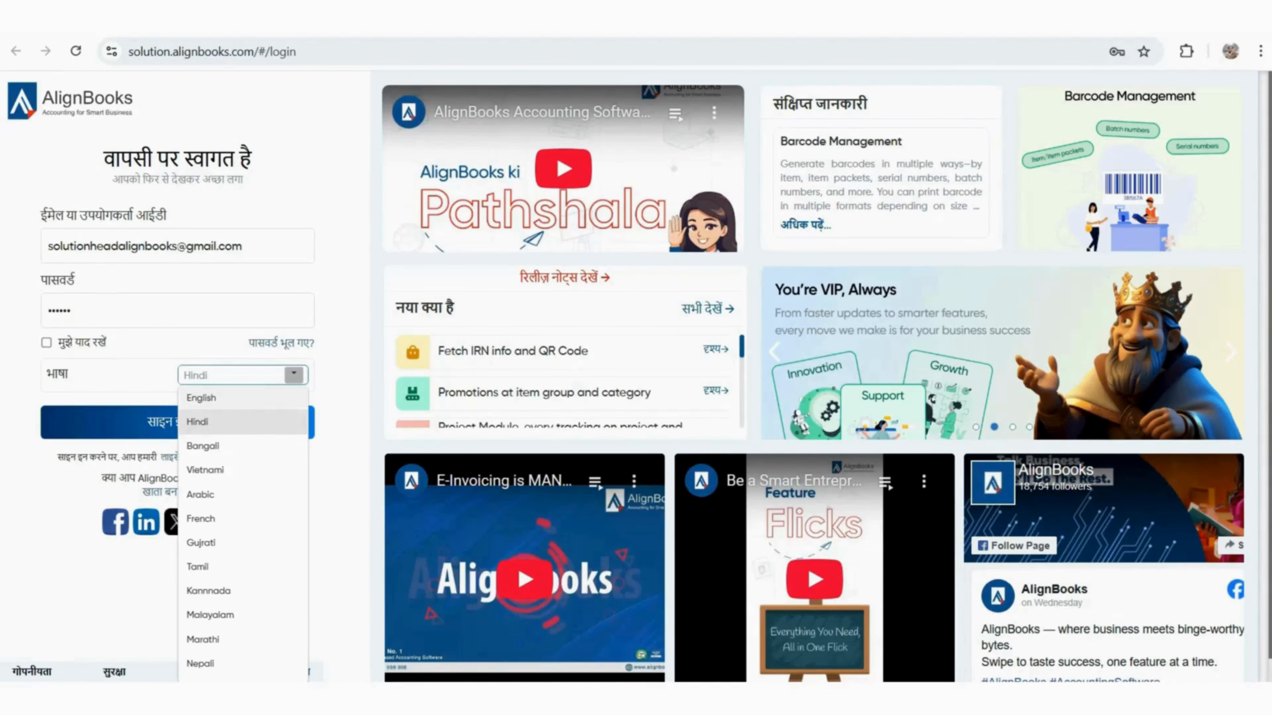
pyautogui.click(220, 398)
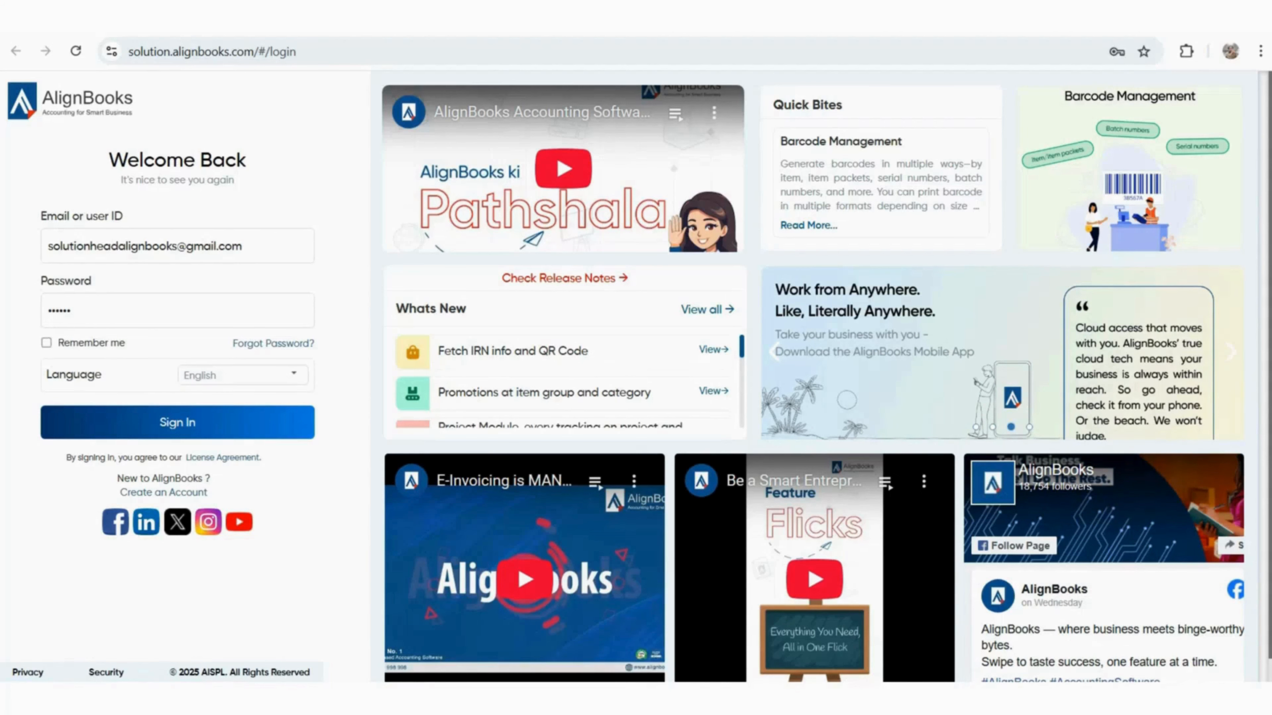
pyautogui.click(46, 343)
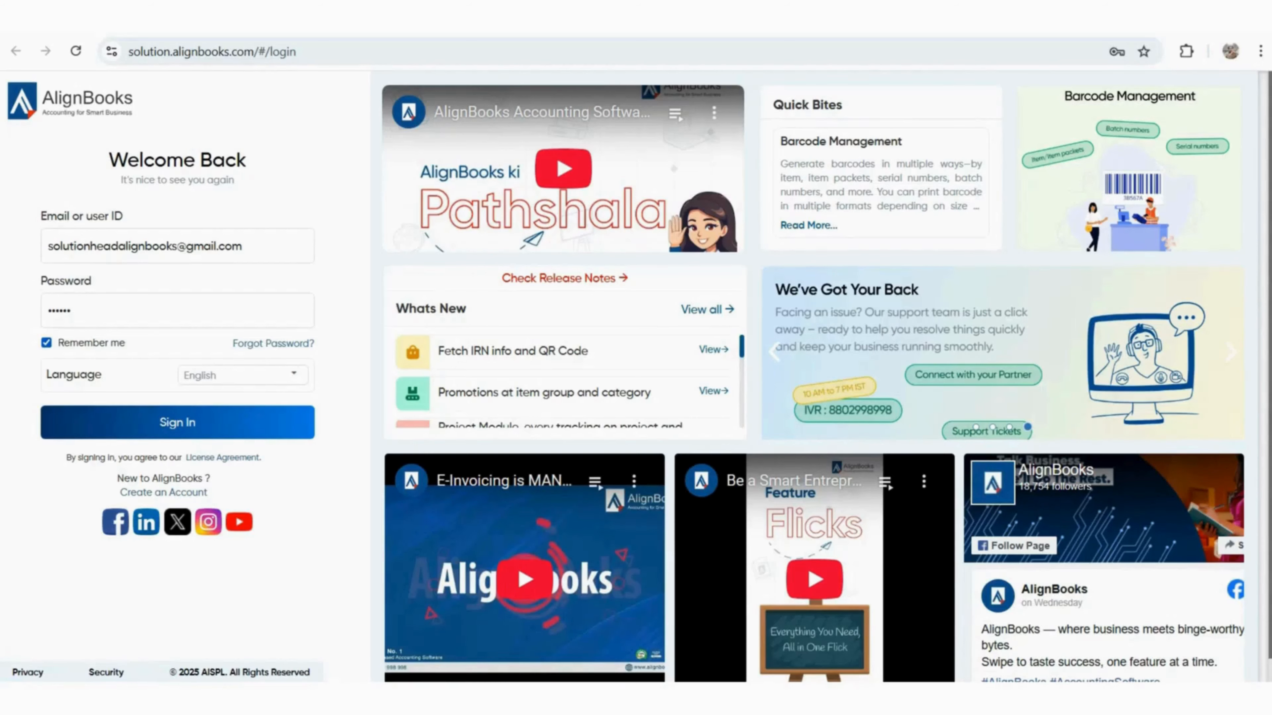
pyautogui.click(177, 422)
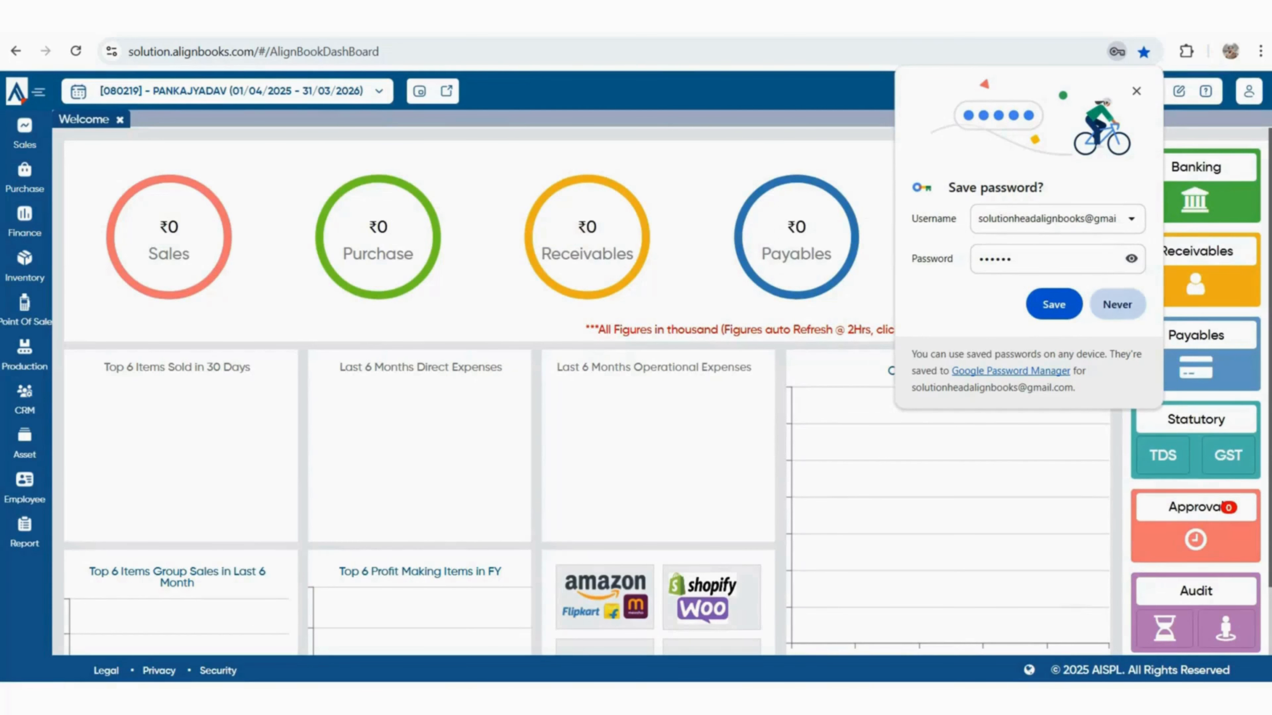
# Decline saving the password and review the trial licence: 18/04/2025–03/05/2025, 5 users
pyautogui.click(1054, 304)
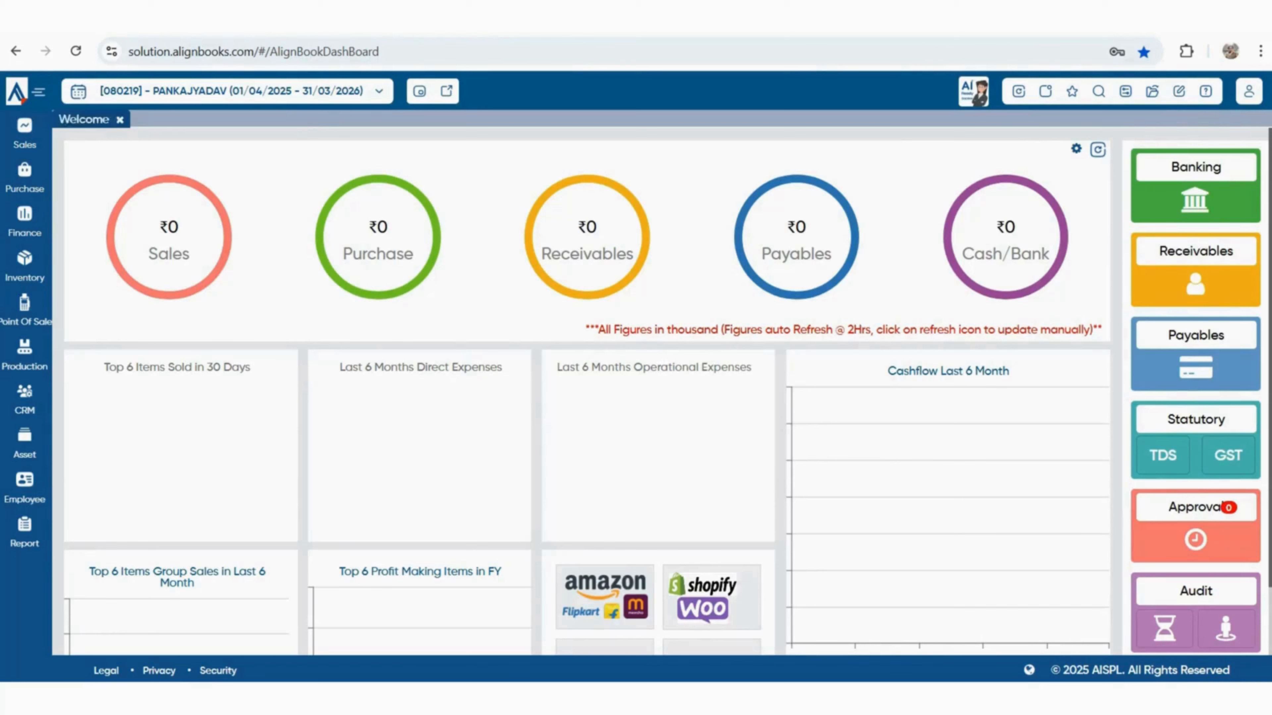
pyautogui.click(17, 91)
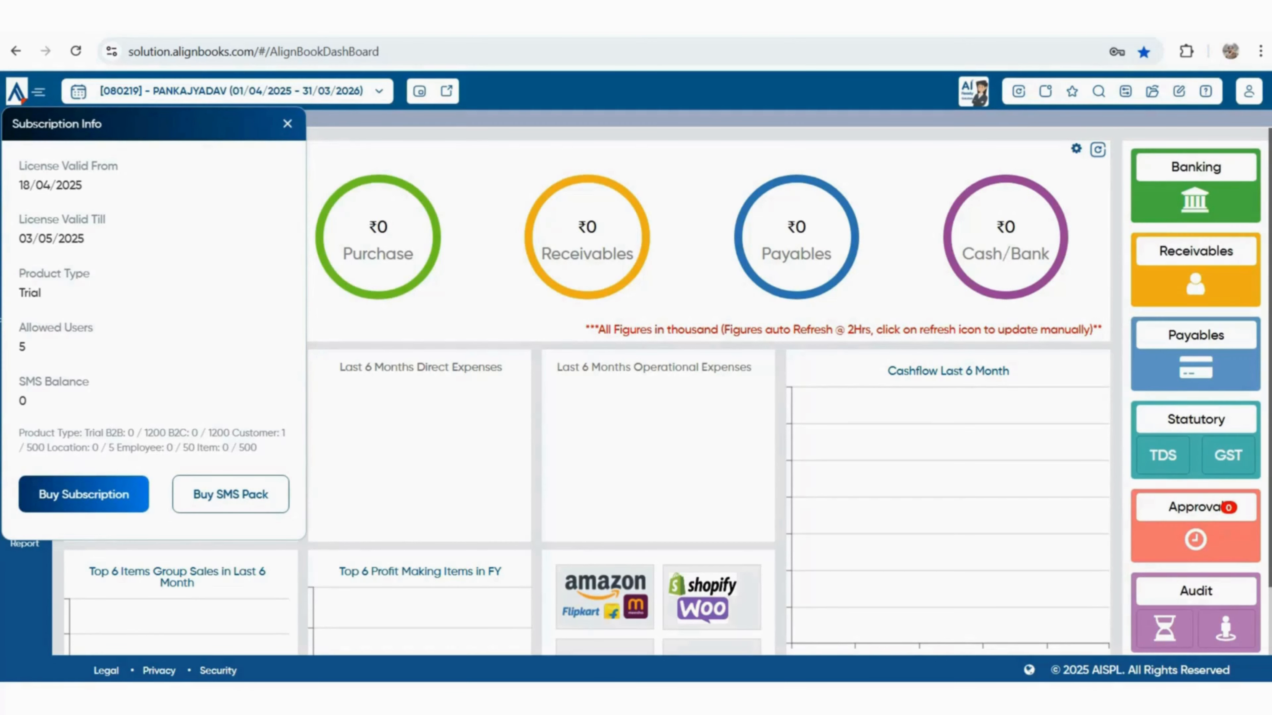
pyautogui.doubleClick(22, 347)
pyautogui.click(288, 124)
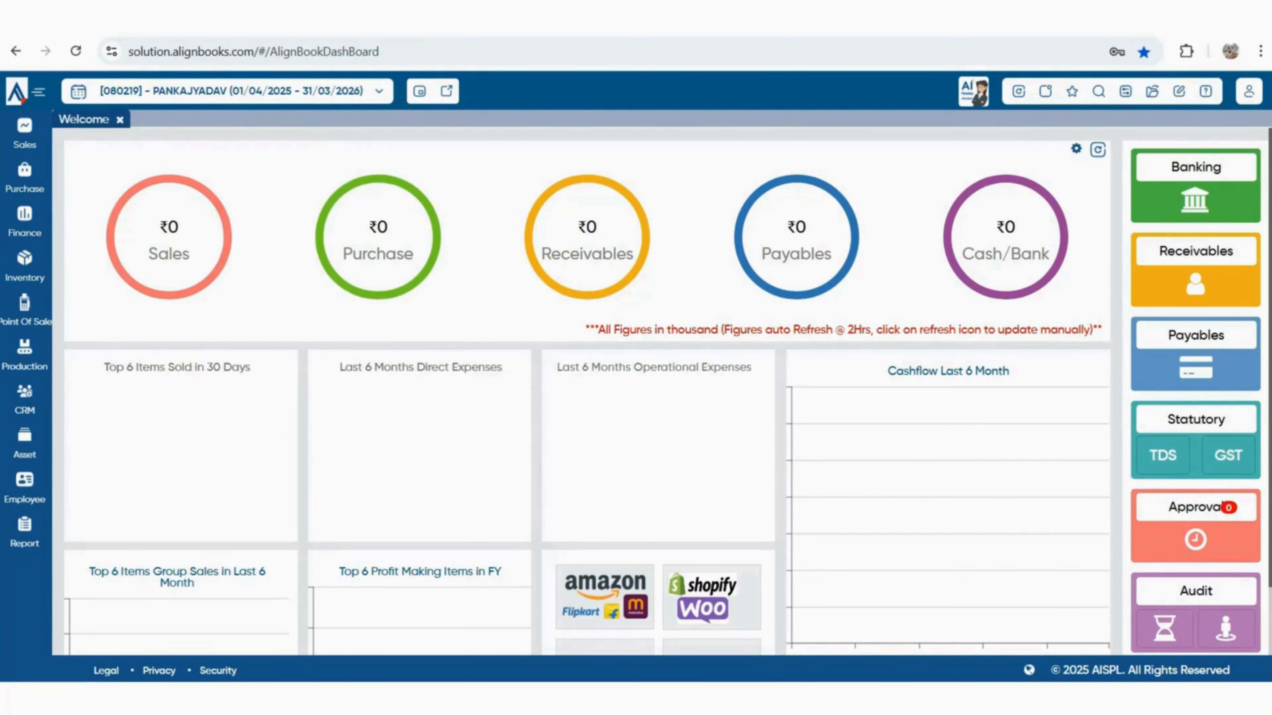
# Confirm the financial period change and agree to reload, giving 01/01/1753 – 01/01/1753
pyautogui.click(39, 92)
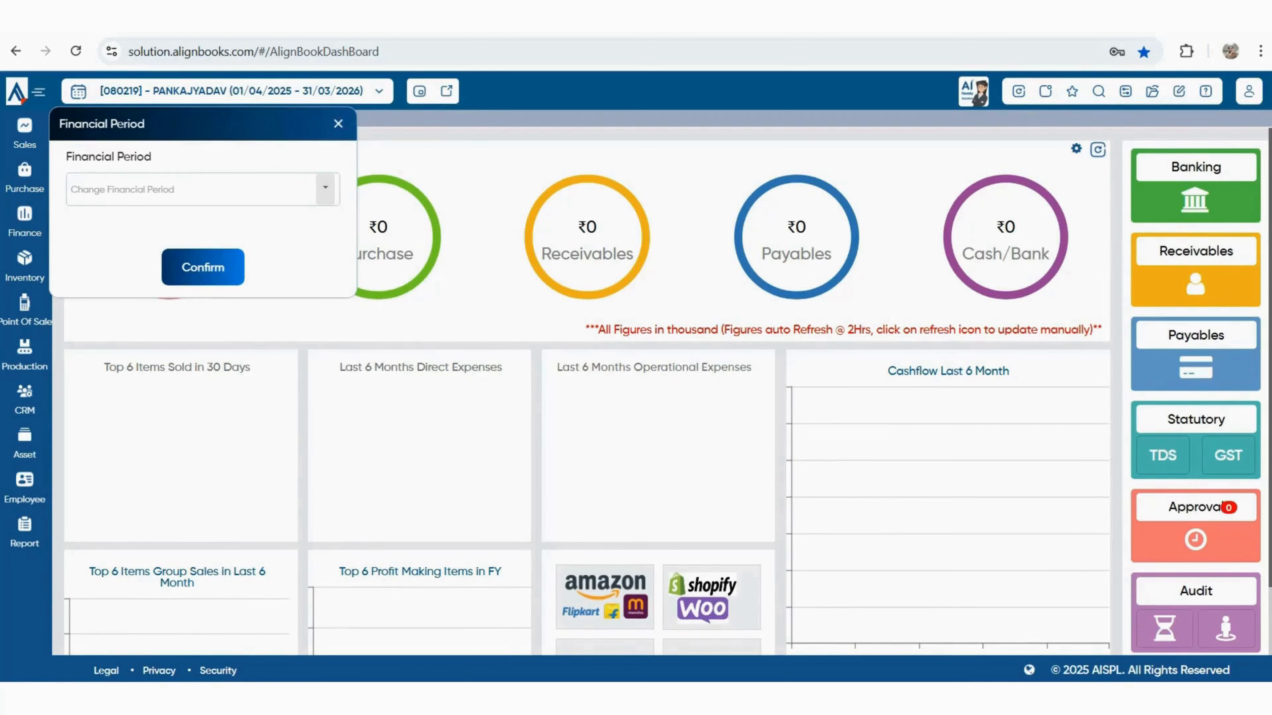
pyautogui.click(326, 188)
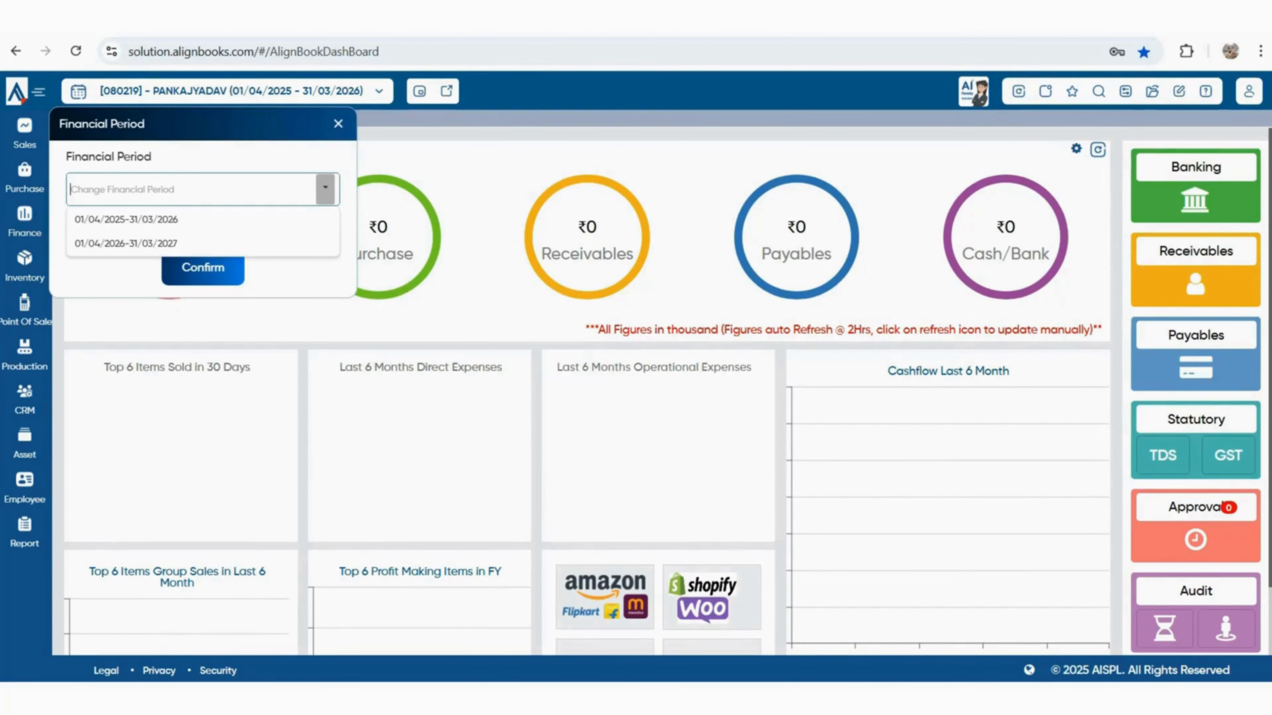
pyautogui.click(325, 188)
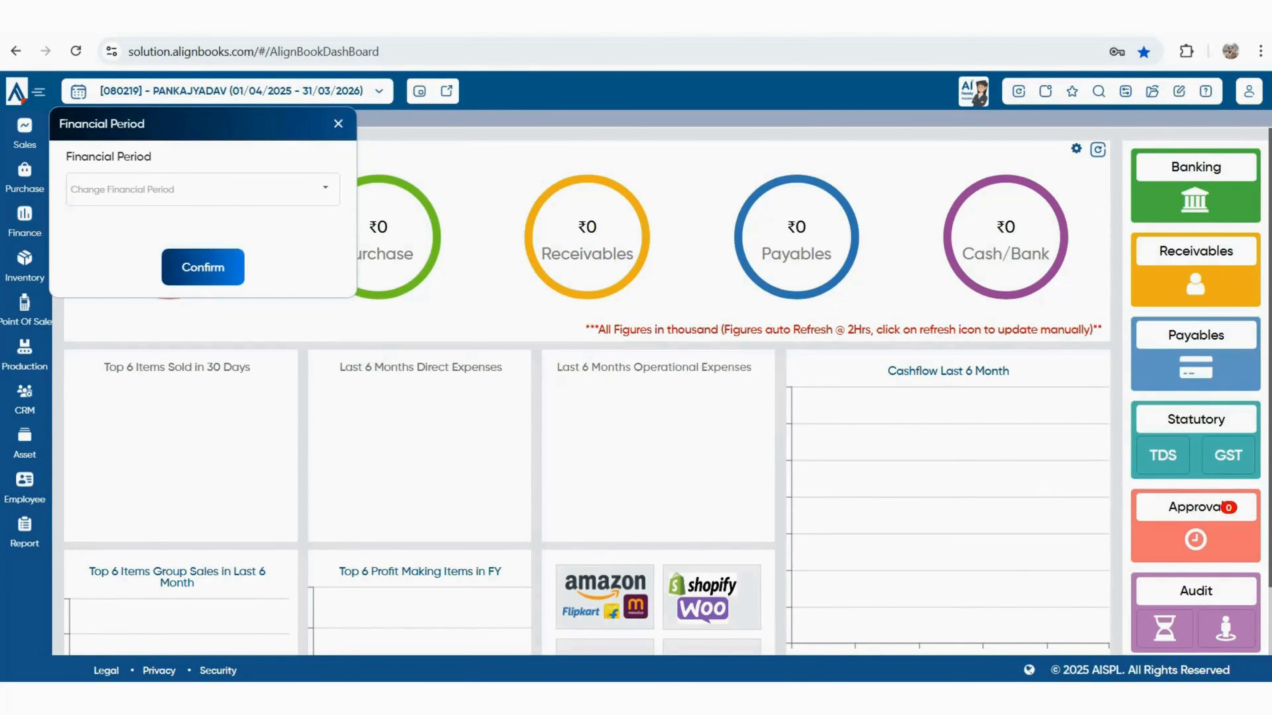
pyautogui.click(202, 267)
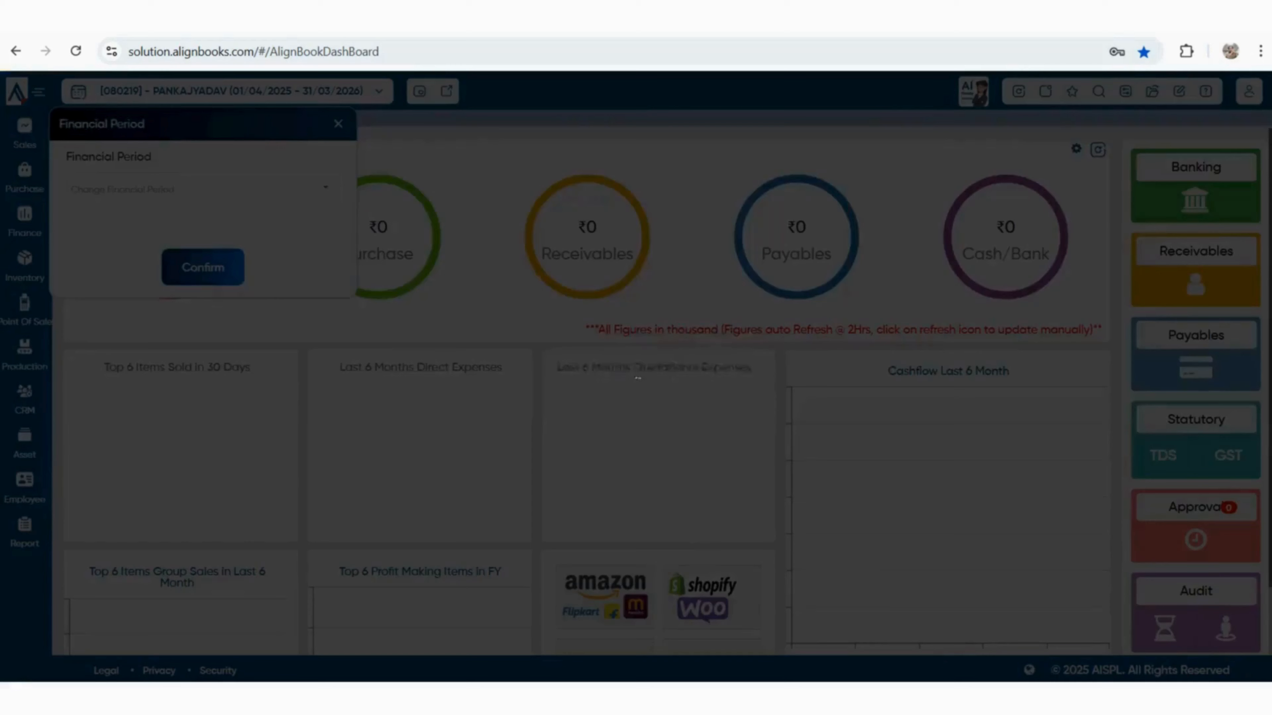
pyautogui.click(593, 402)
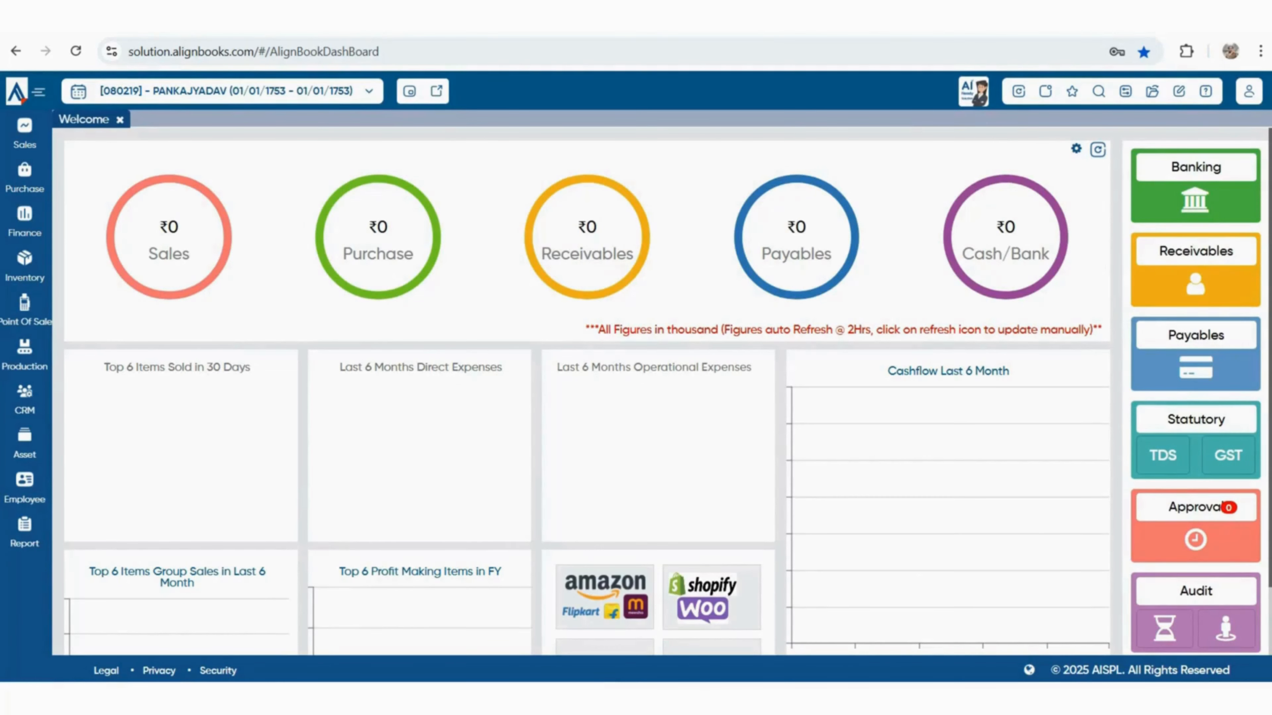
pyautogui.click(226, 91)
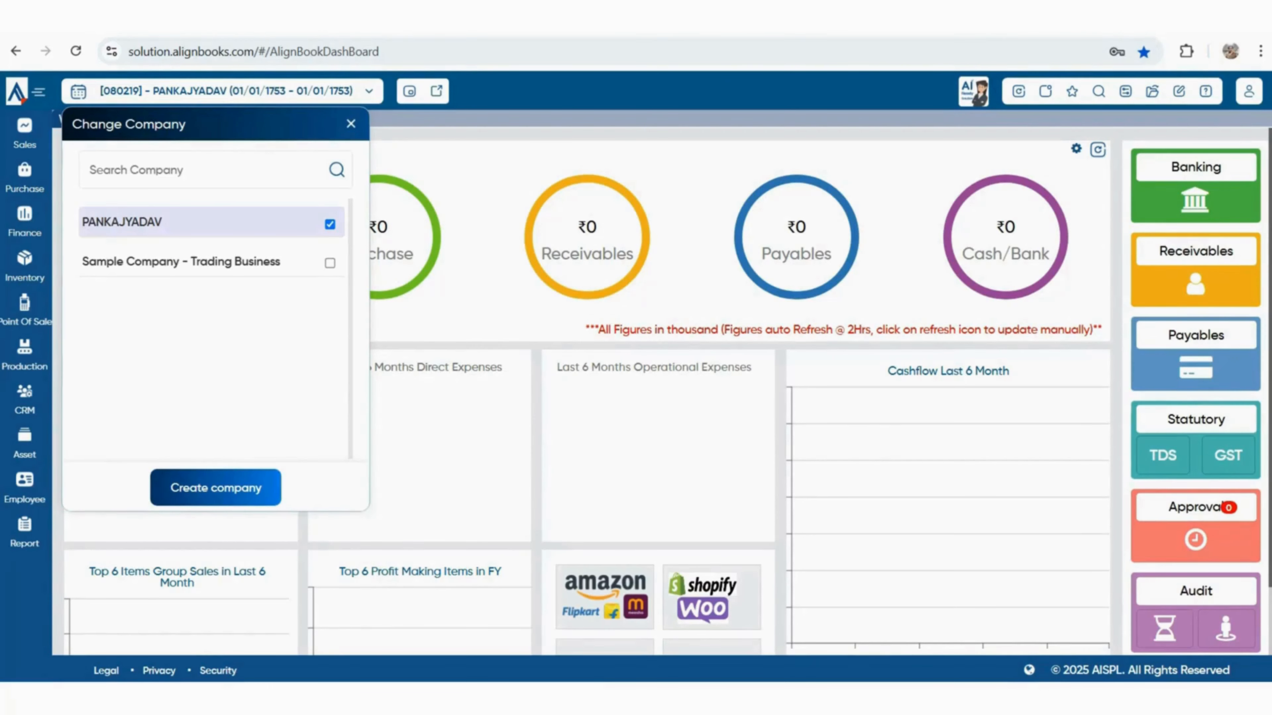
pyautogui.moveTo(87, 222); pyautogui.dragTo(155, 222)
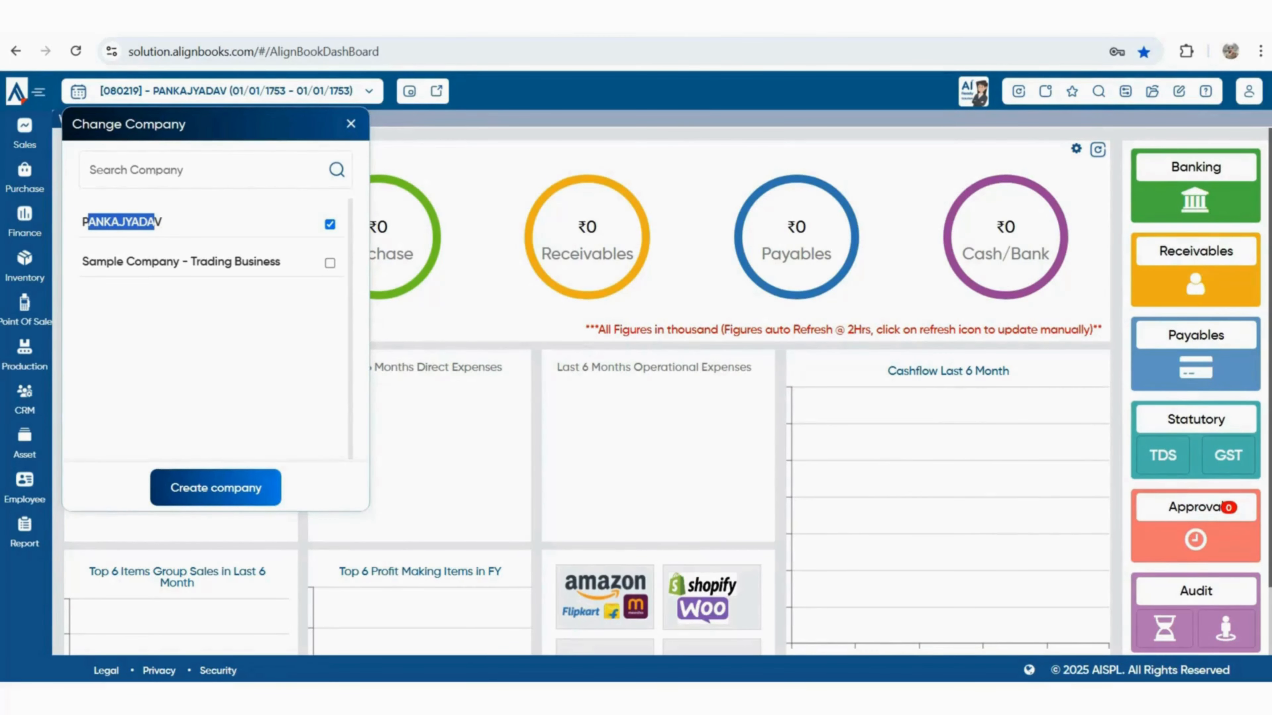
pyautogui.click(352, 124)
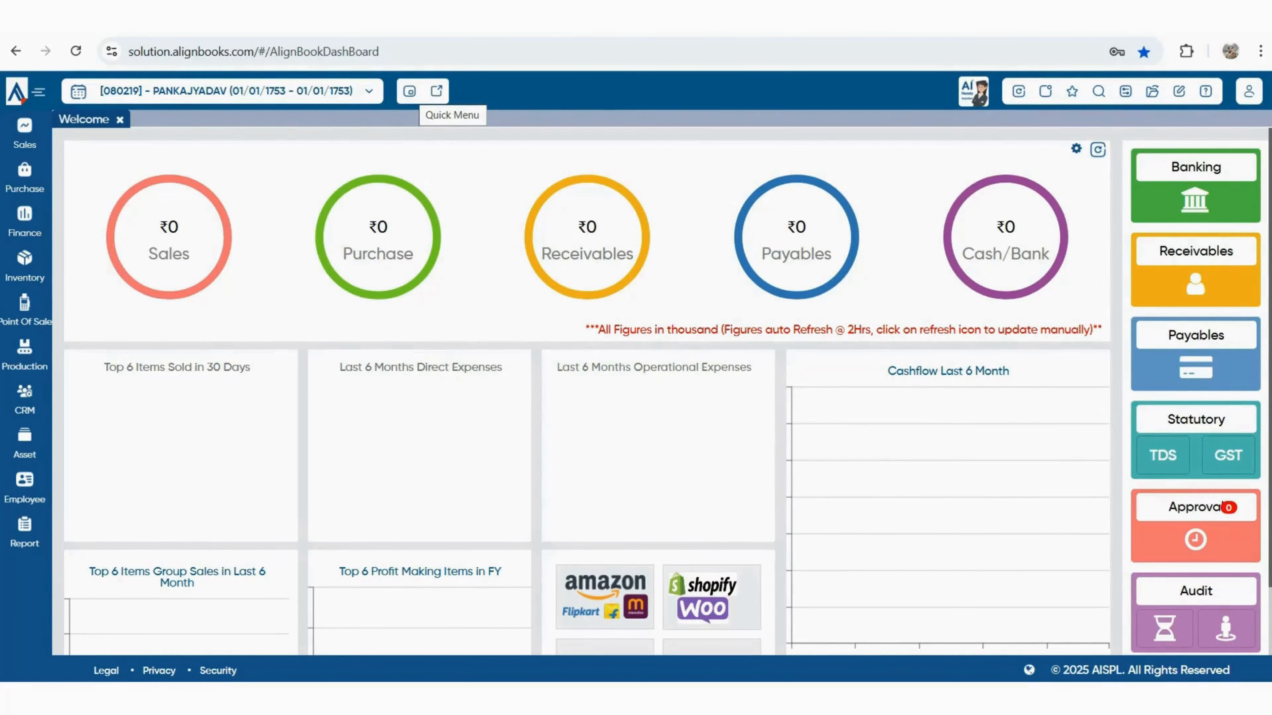
# Check the Quick Menu, search Quick Page Link for 16, then request closing all pages
pyautogui.click(409, 91)
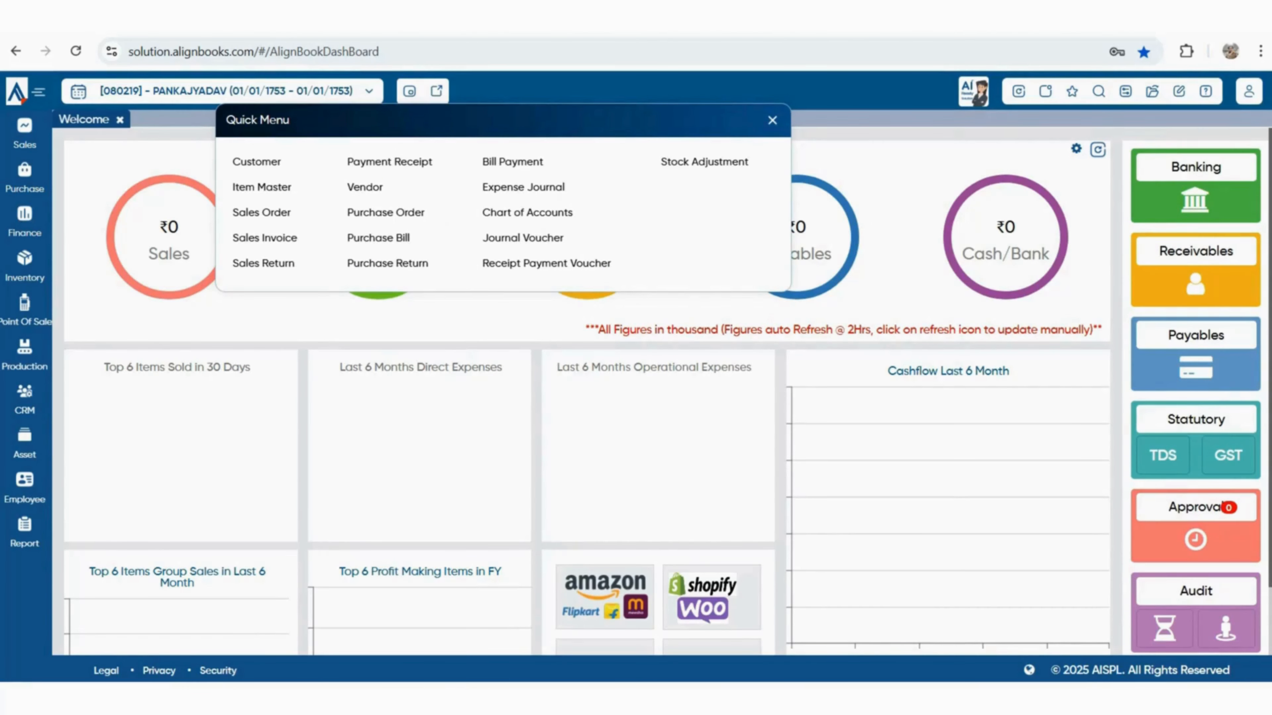
pyautogui.click(772, 120)
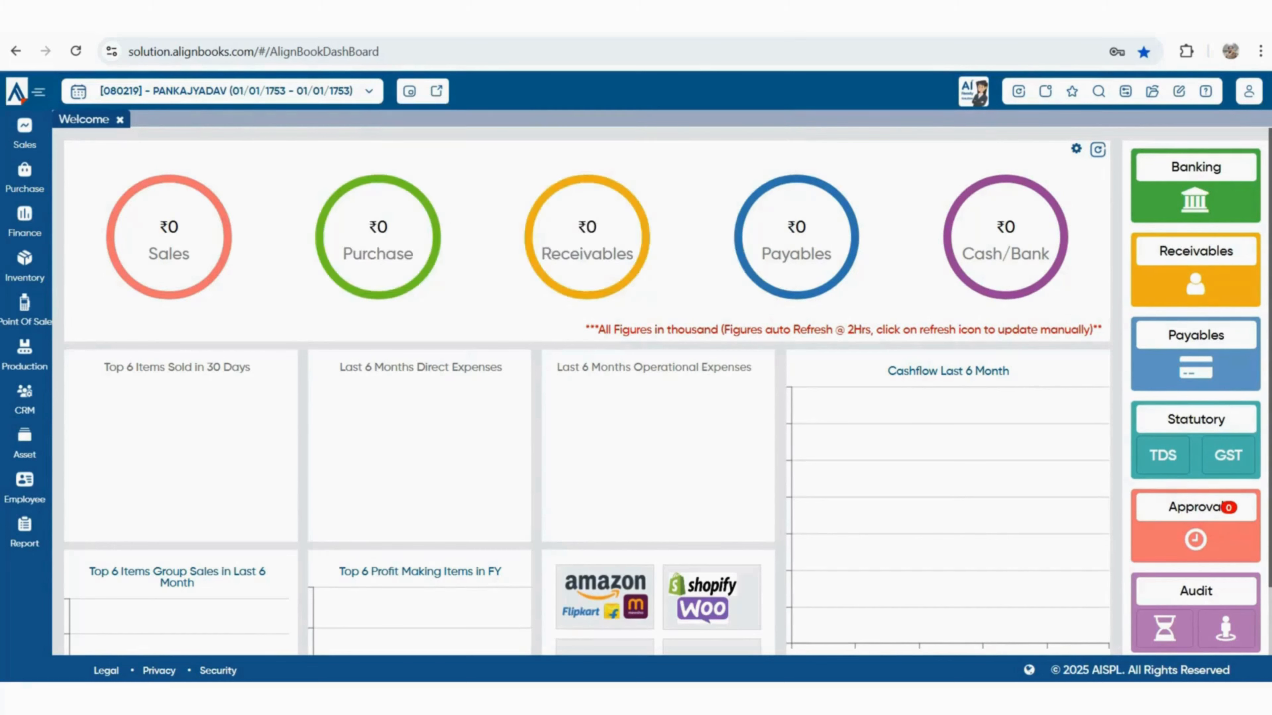
pyautogui.click(436, 91)
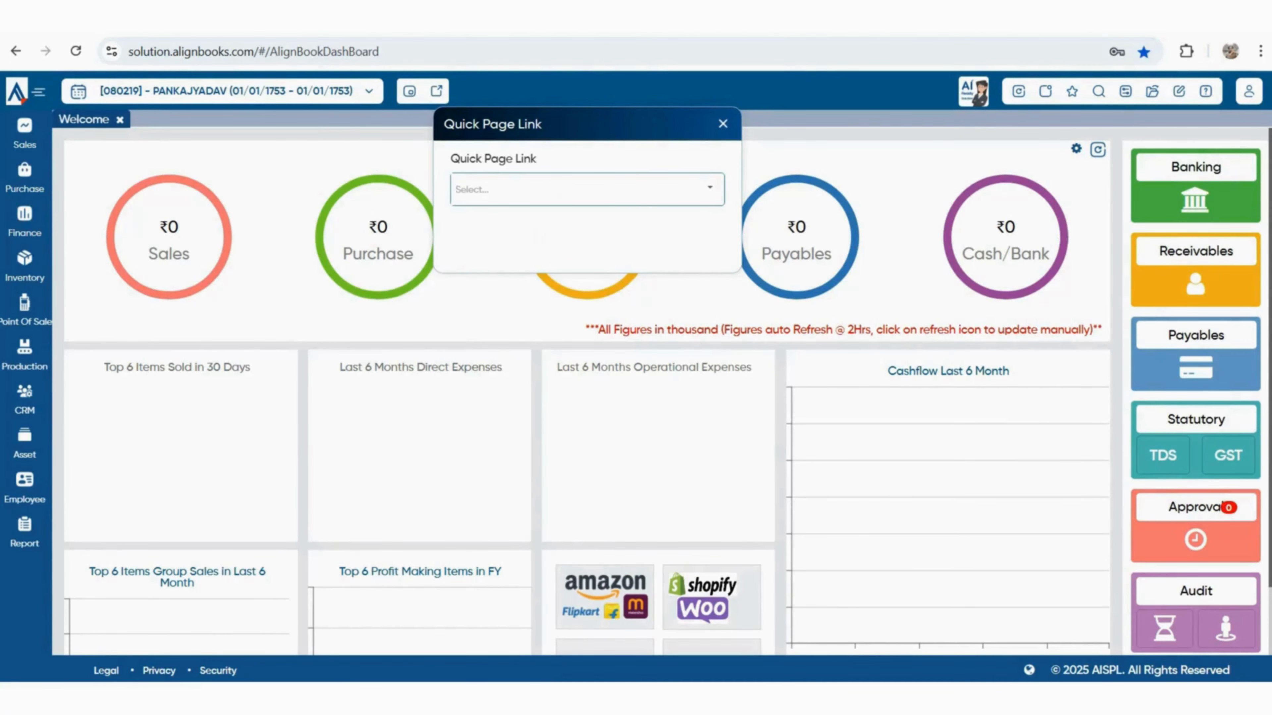
pyautogui.write('16')
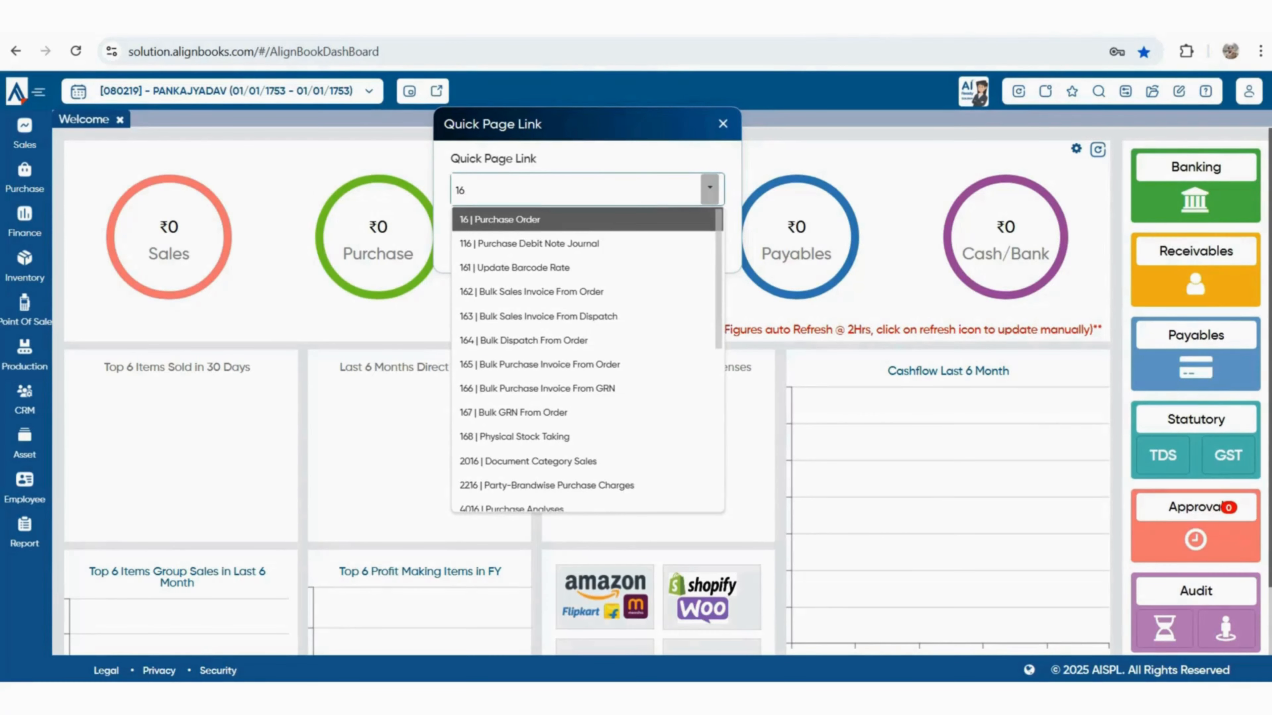
pyautogui.press('Return')
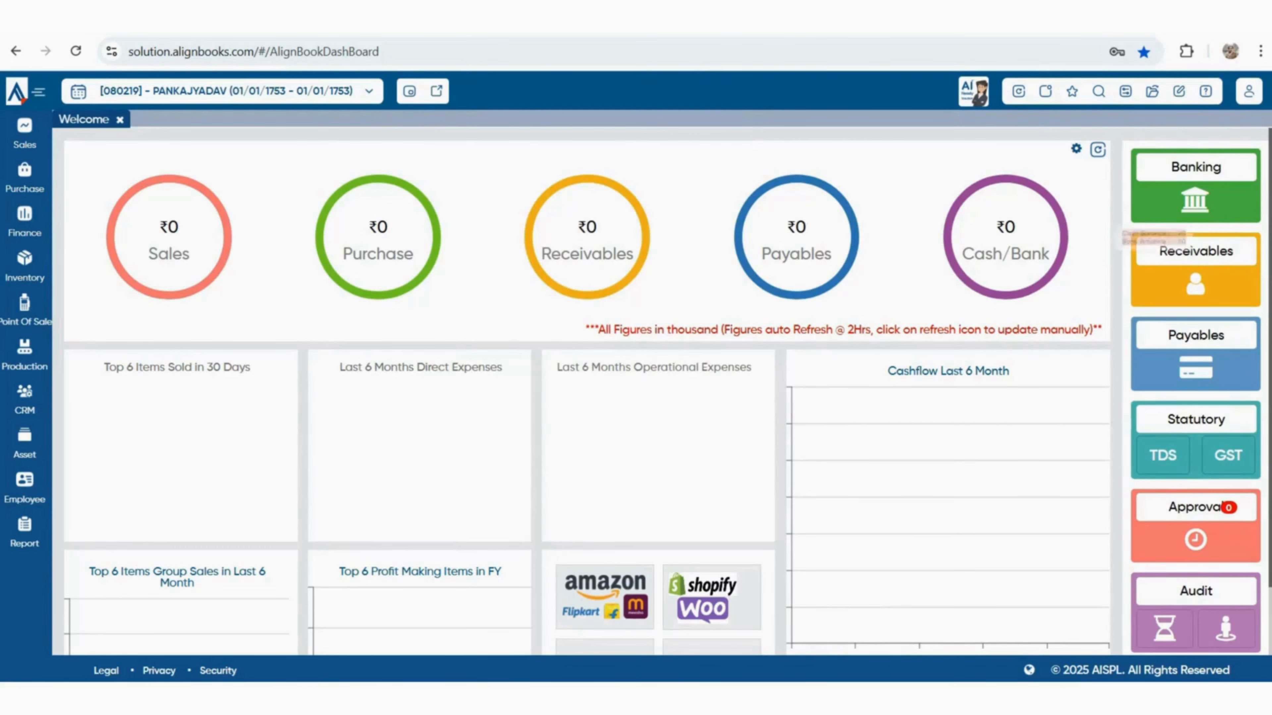
pyautogui.click(1045, 90)
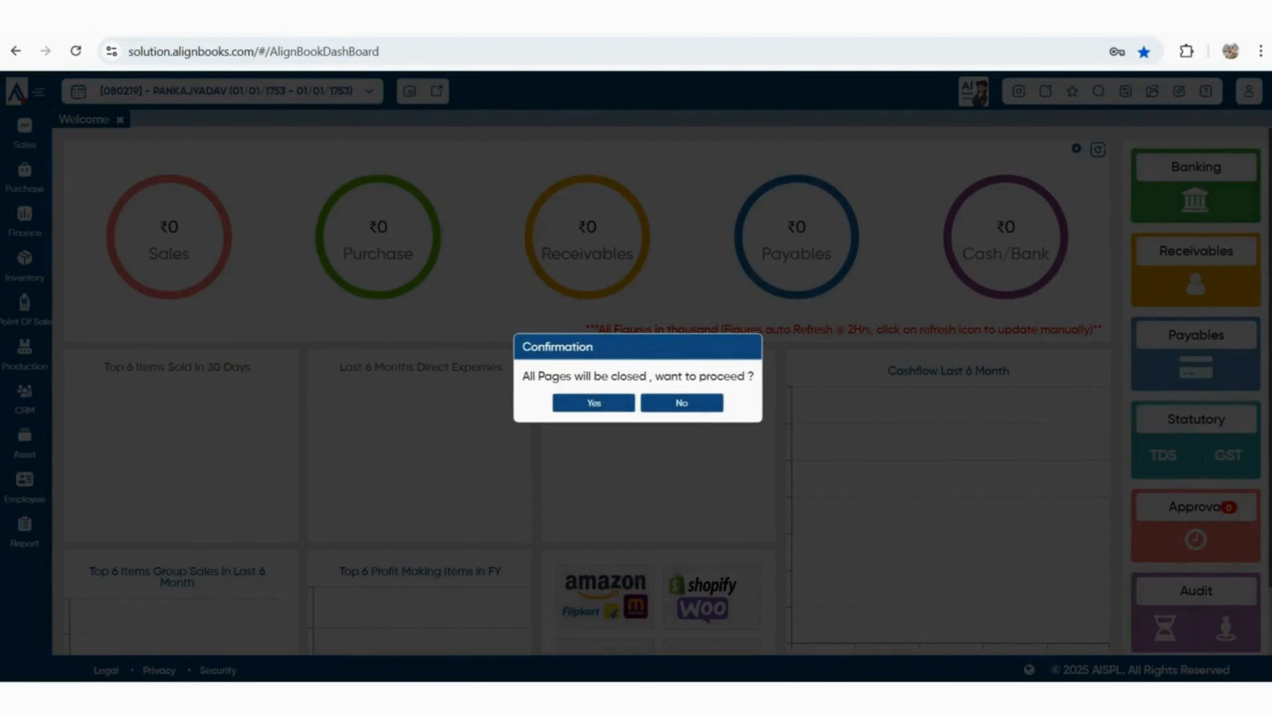
# Close all pages, start a notification to the only user, discard it, and show Favourites
pyautogui.click(594, 403)
pyautogui.click(1045, 91)
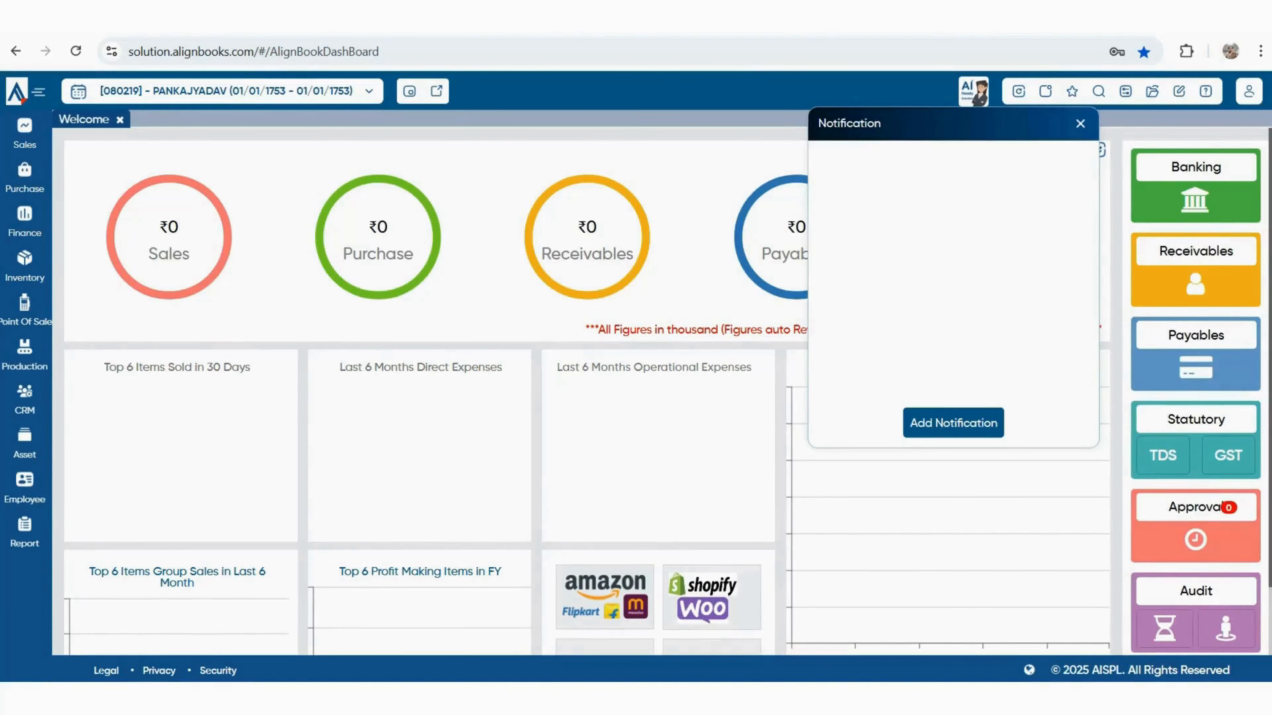
pyautogui.click(953, 423)
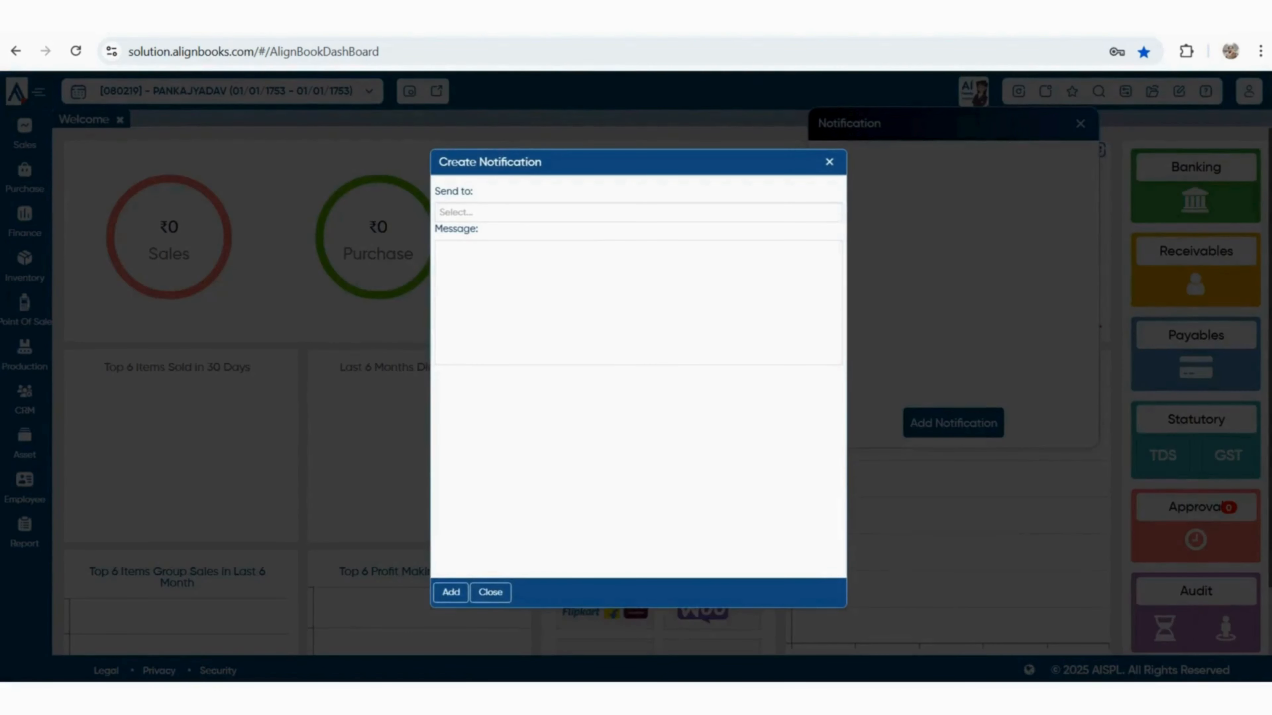
pyautogui.click(638, 212)
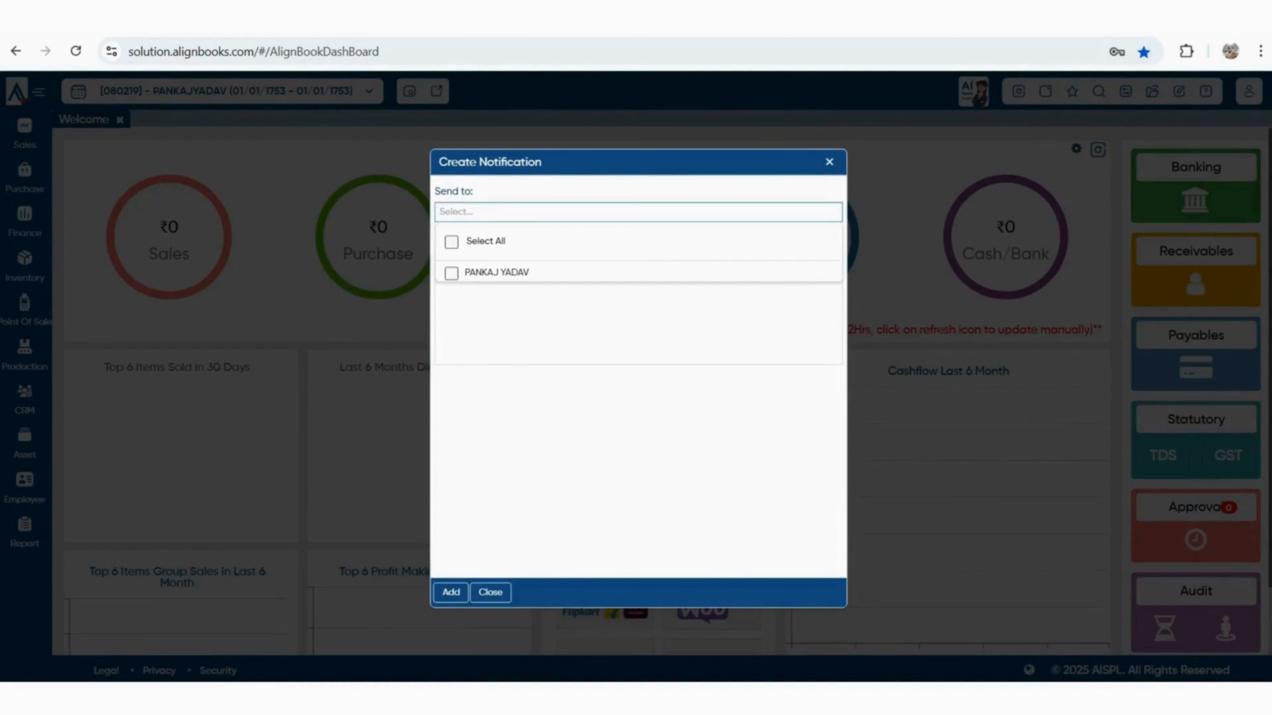
pyautogui.click(451, 274)
pyautogui.click(638, 323)
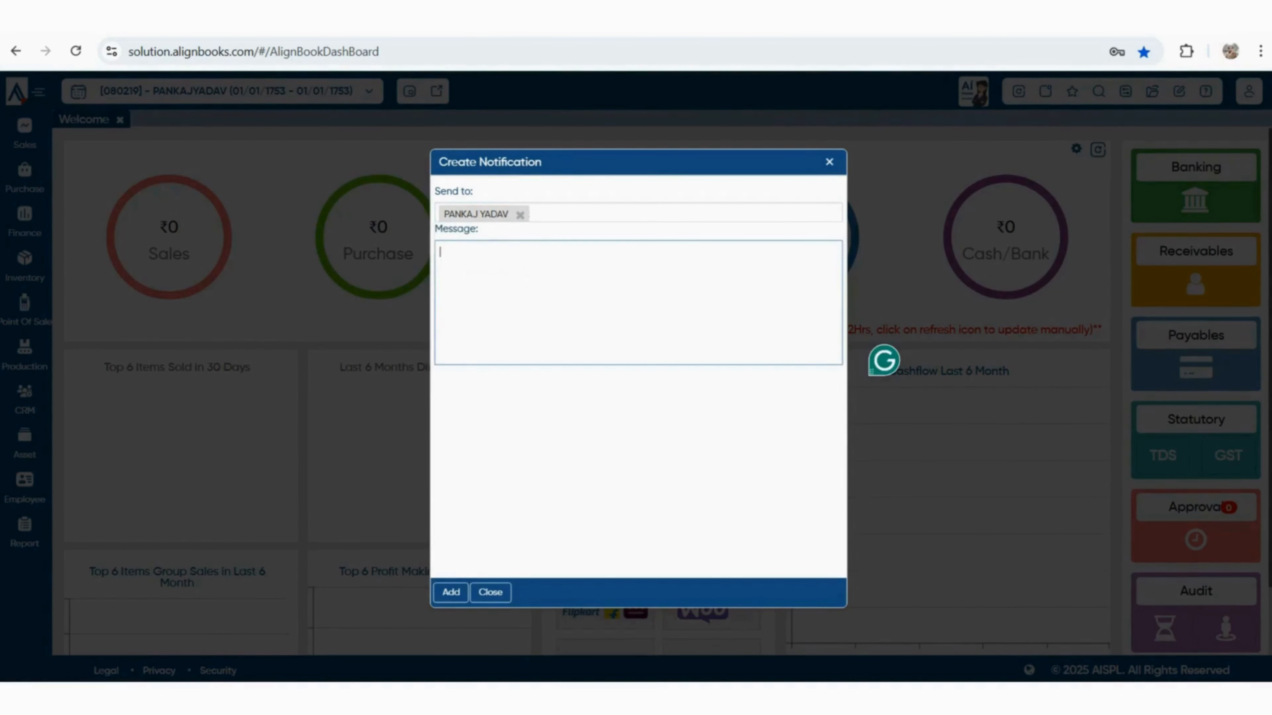
pyautogui.press('Escape')
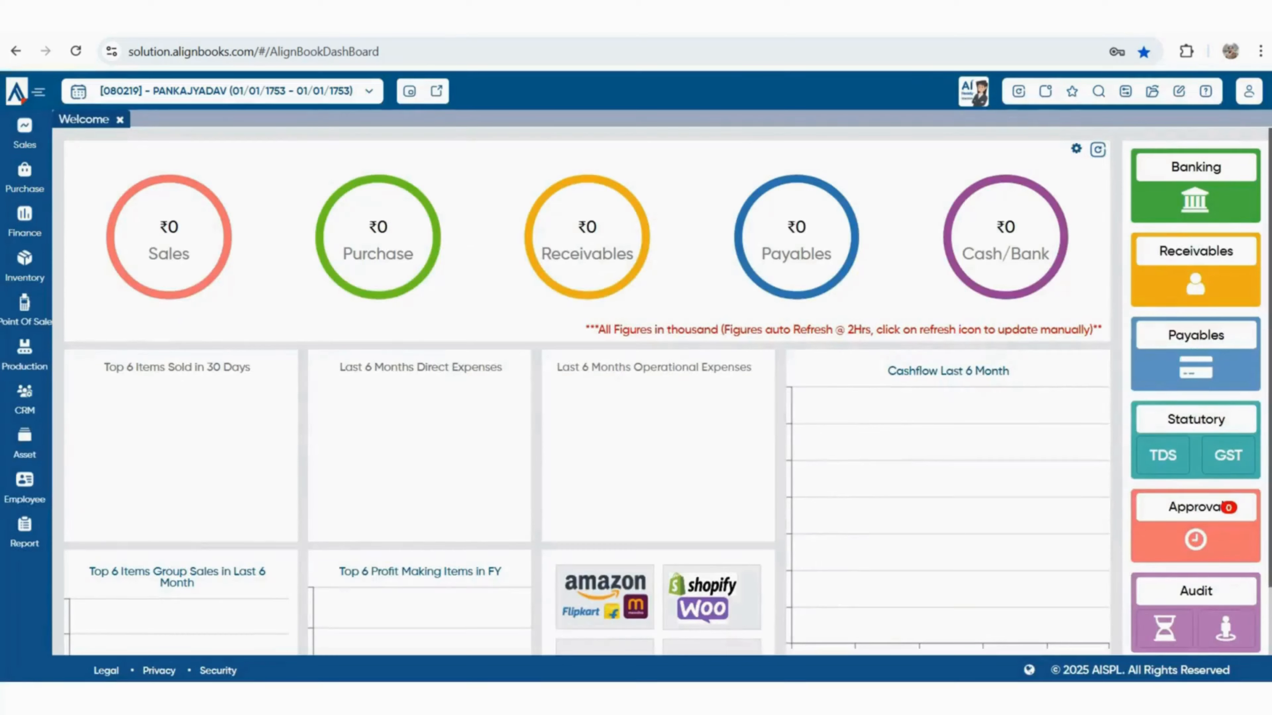
pyautogui.click(1071, 91)
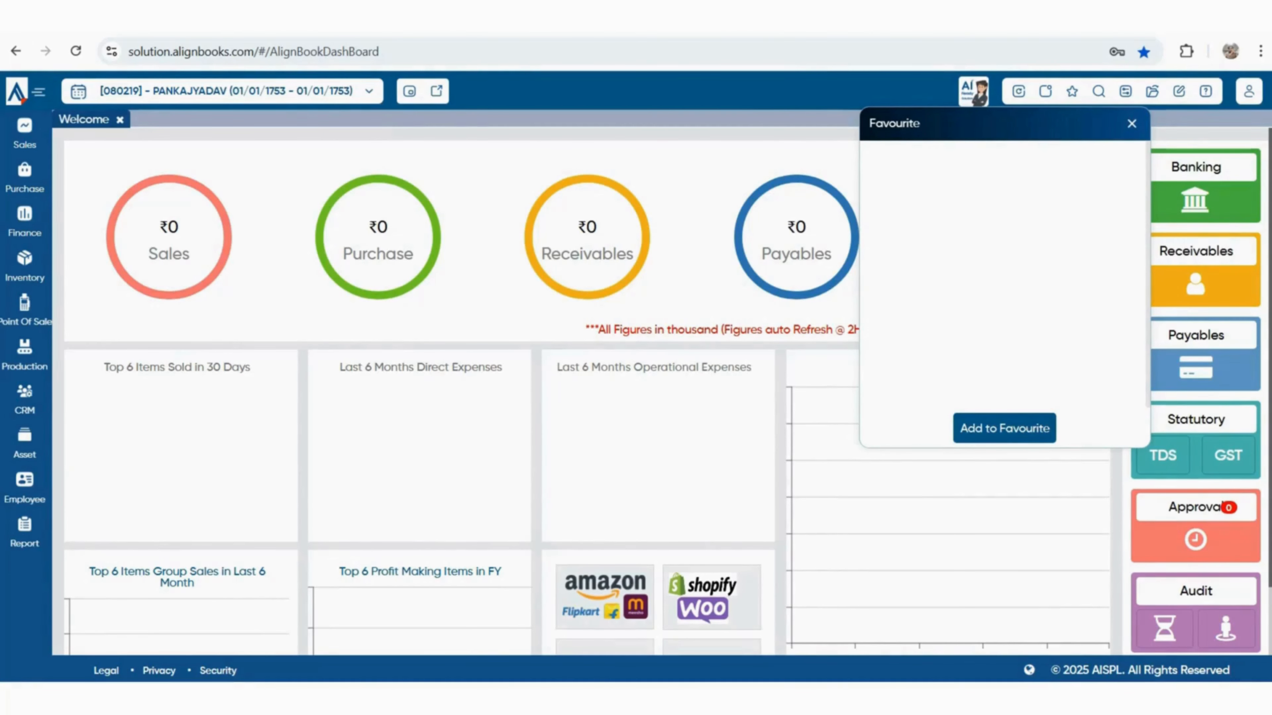
# Open the Trial Balance report and add it to favourites
pyautogui.moveTo(24, 533)
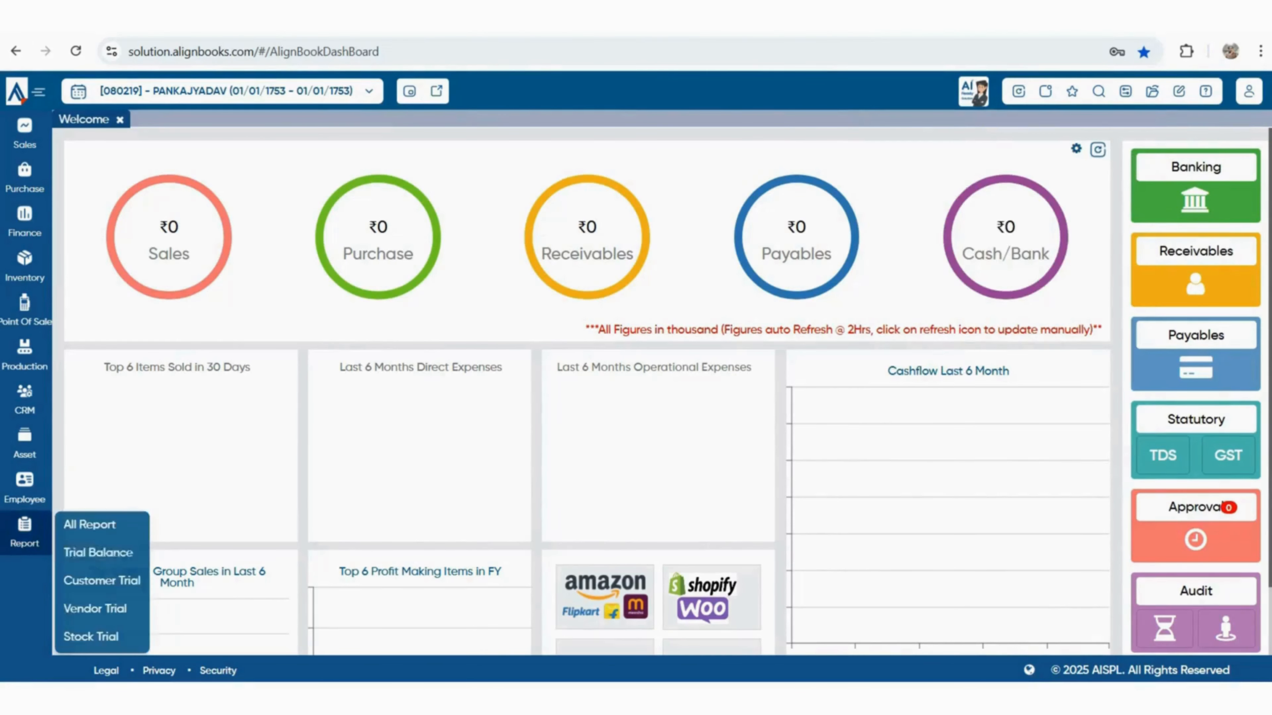
pyautogui.click(100, 552)
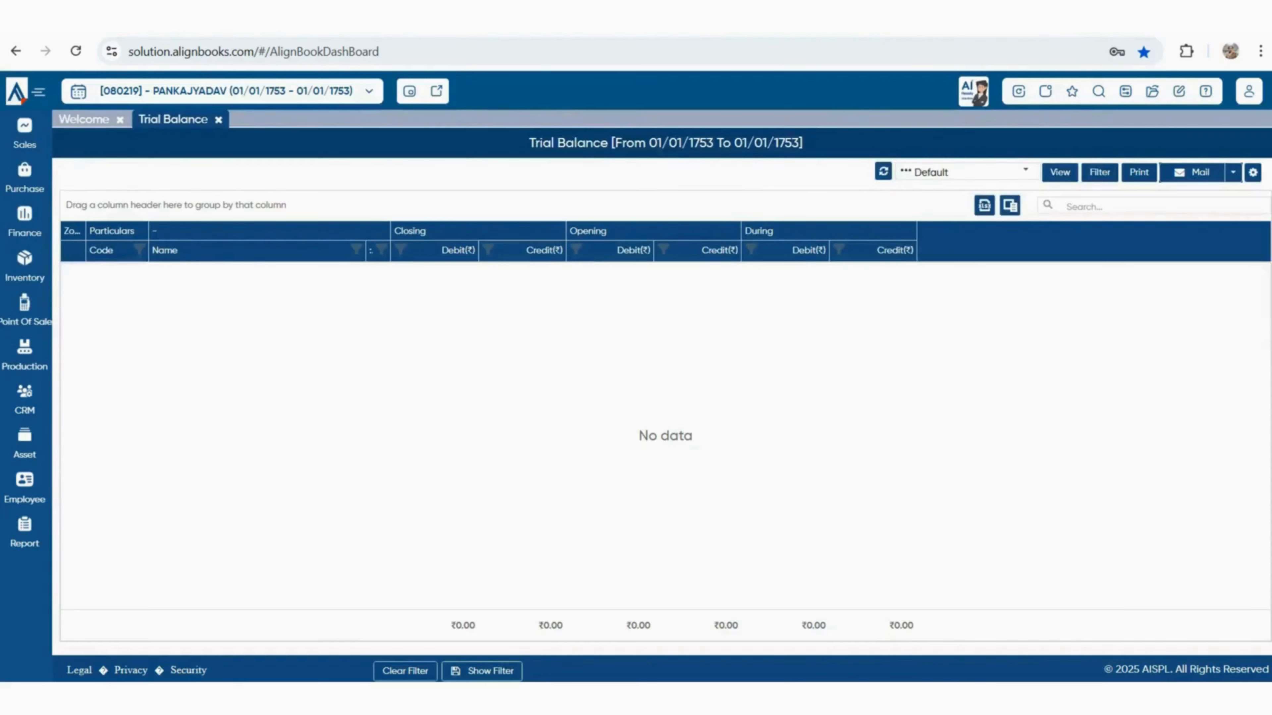
pyautogui.click(1072, 92)
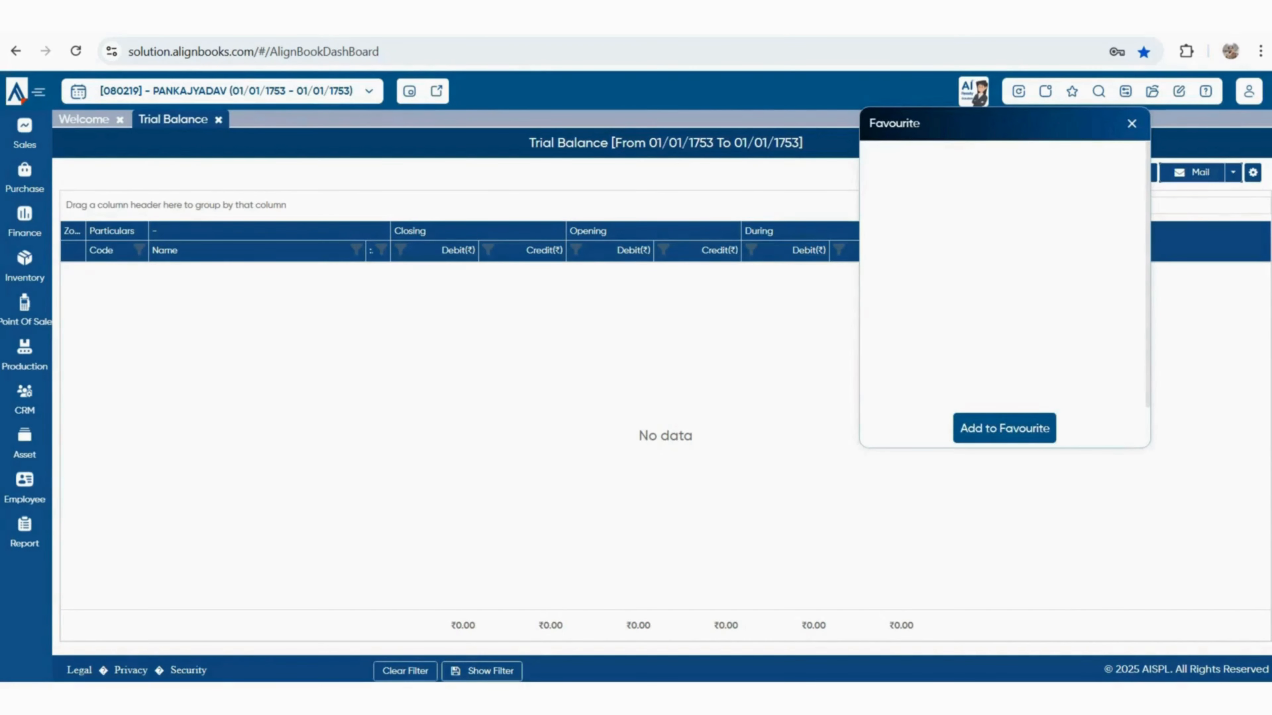
pyautogui.click(1004, 428)
pyautogui.click(1132, 123)
# Close the search popup and return to the Welcome dashboard
pyautogui.click(1098, 92)
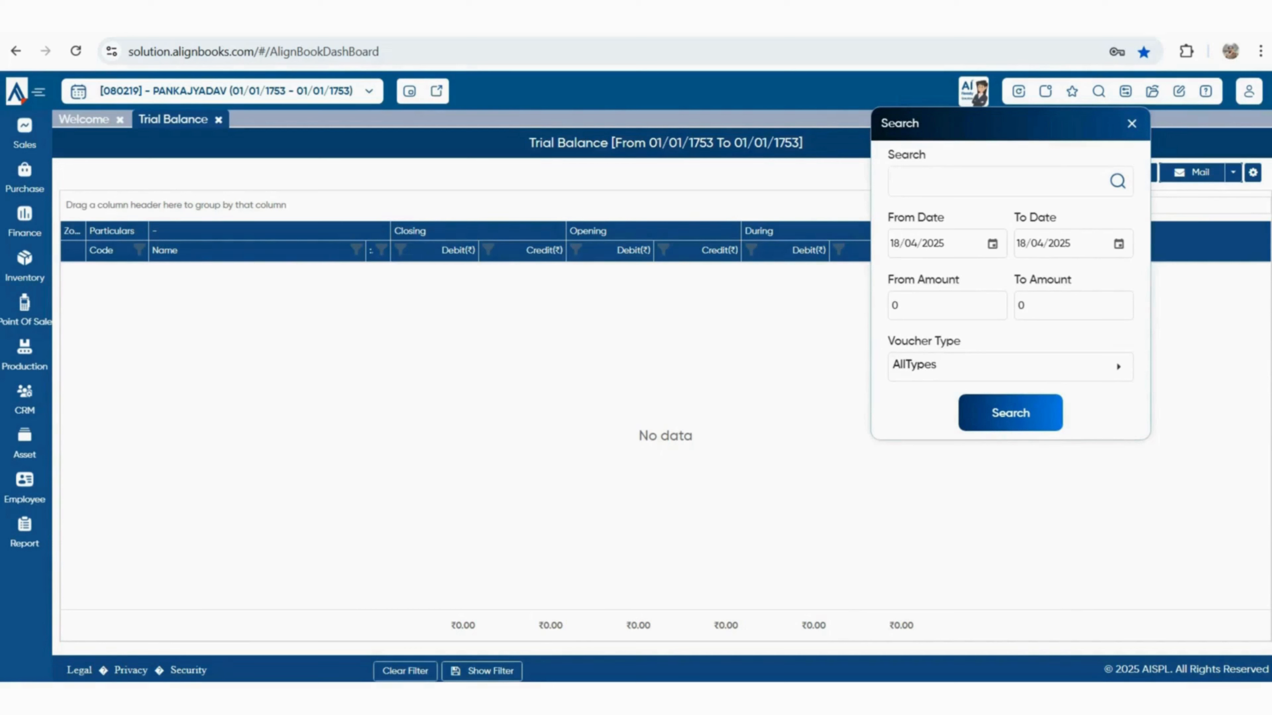
pyautogui.press('Escape')
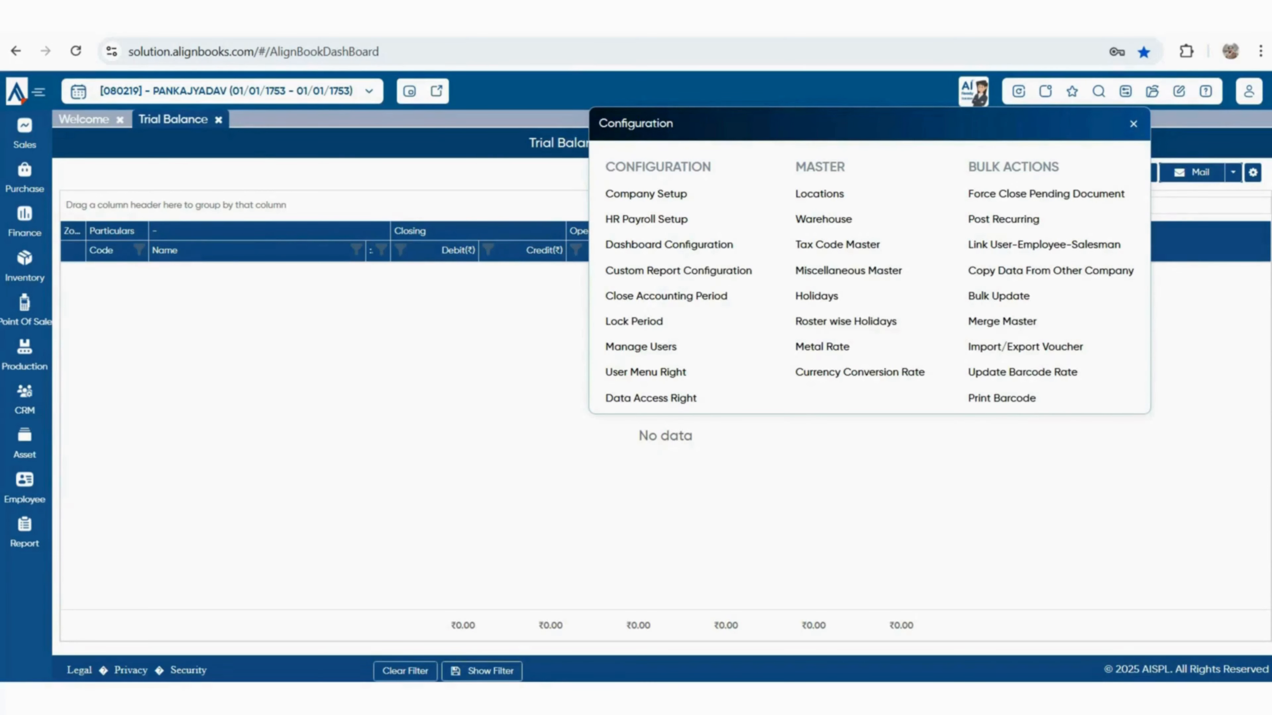
pyautogui.click(83, 119)
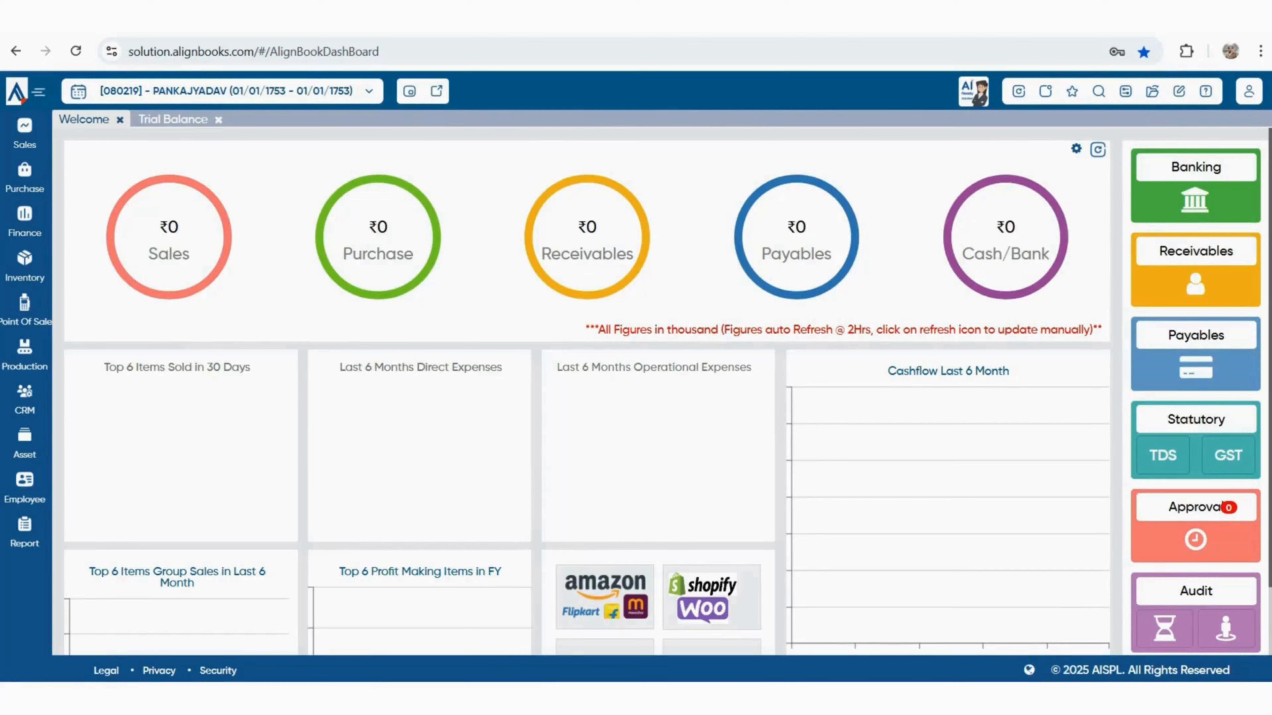
# Look over the dashboard circles, then open Manage Outstanding from the Receivables circle
pyautogui.moveTo(170, 237)
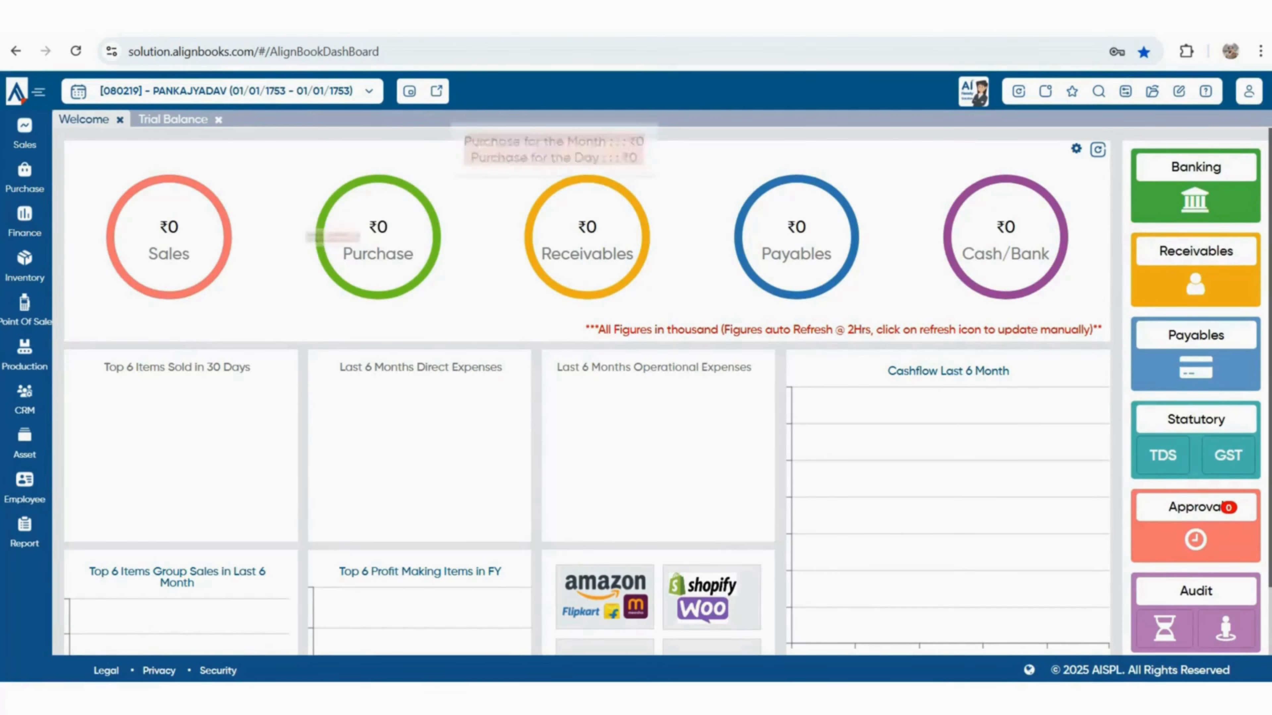
pyautogui.moveTo(587, 238)
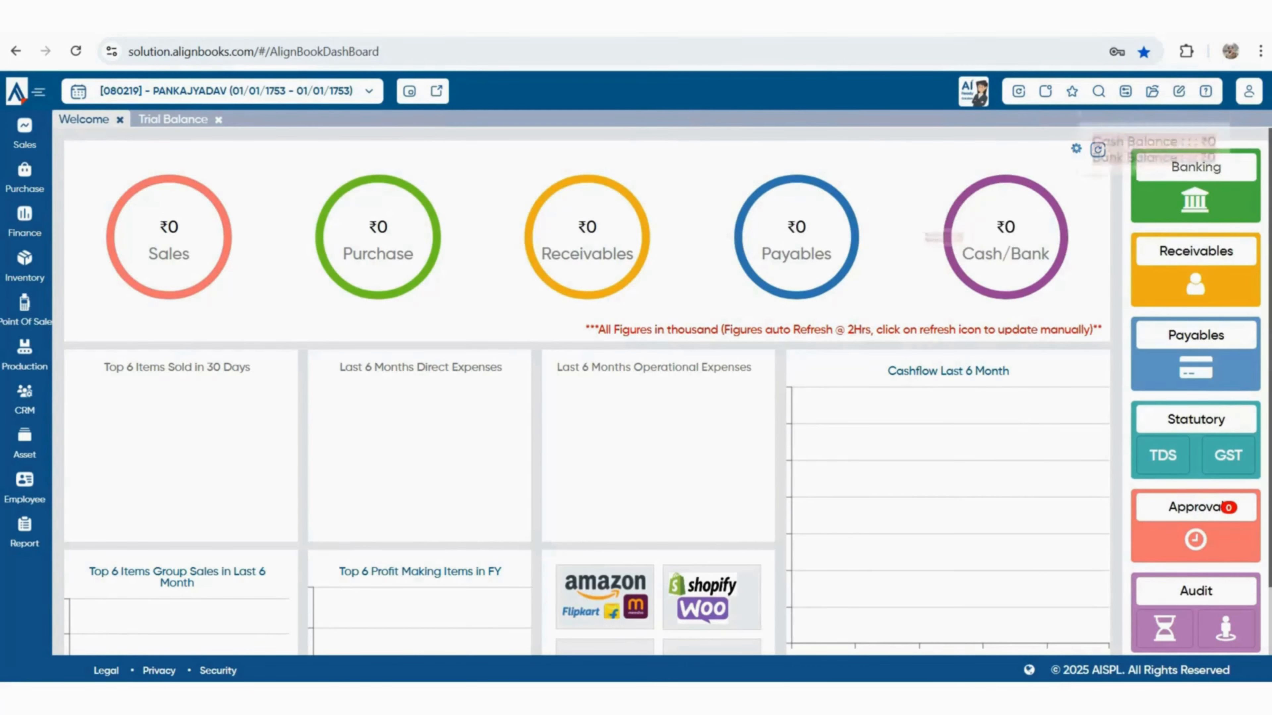
pyautogui.moveTo(1006, 238)
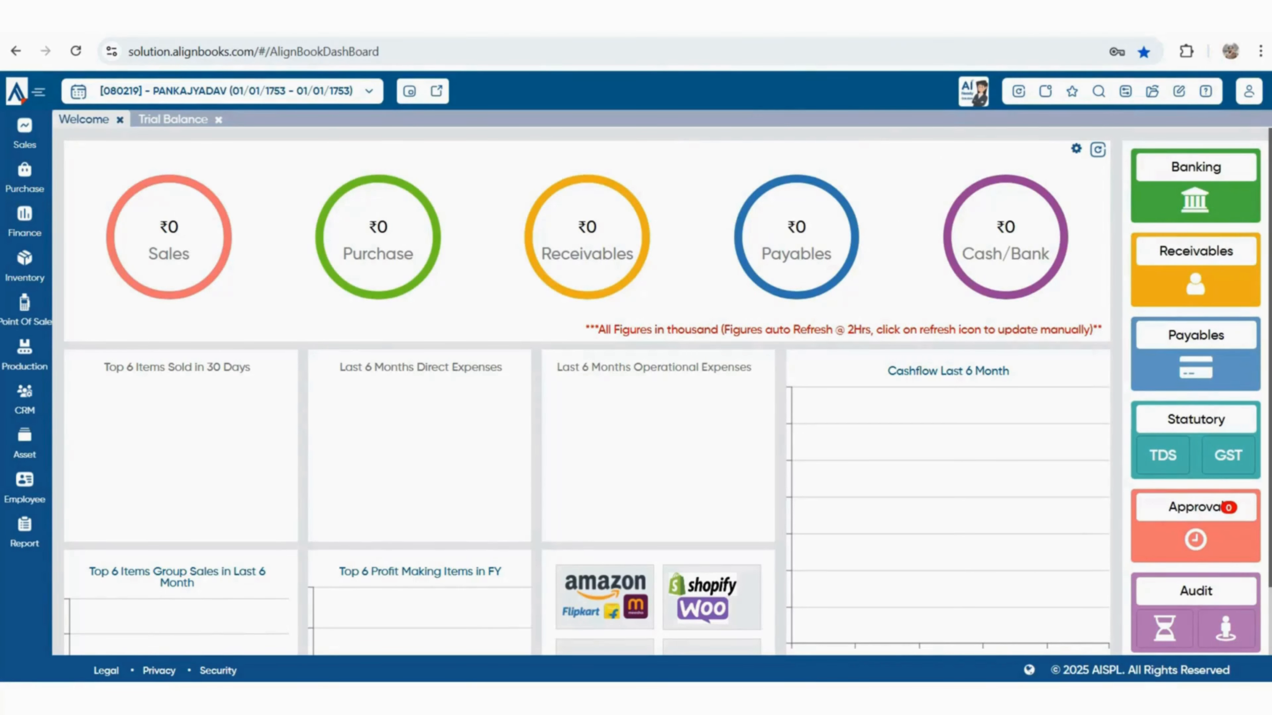
pyautogui.scroll(-2, 667, 392)
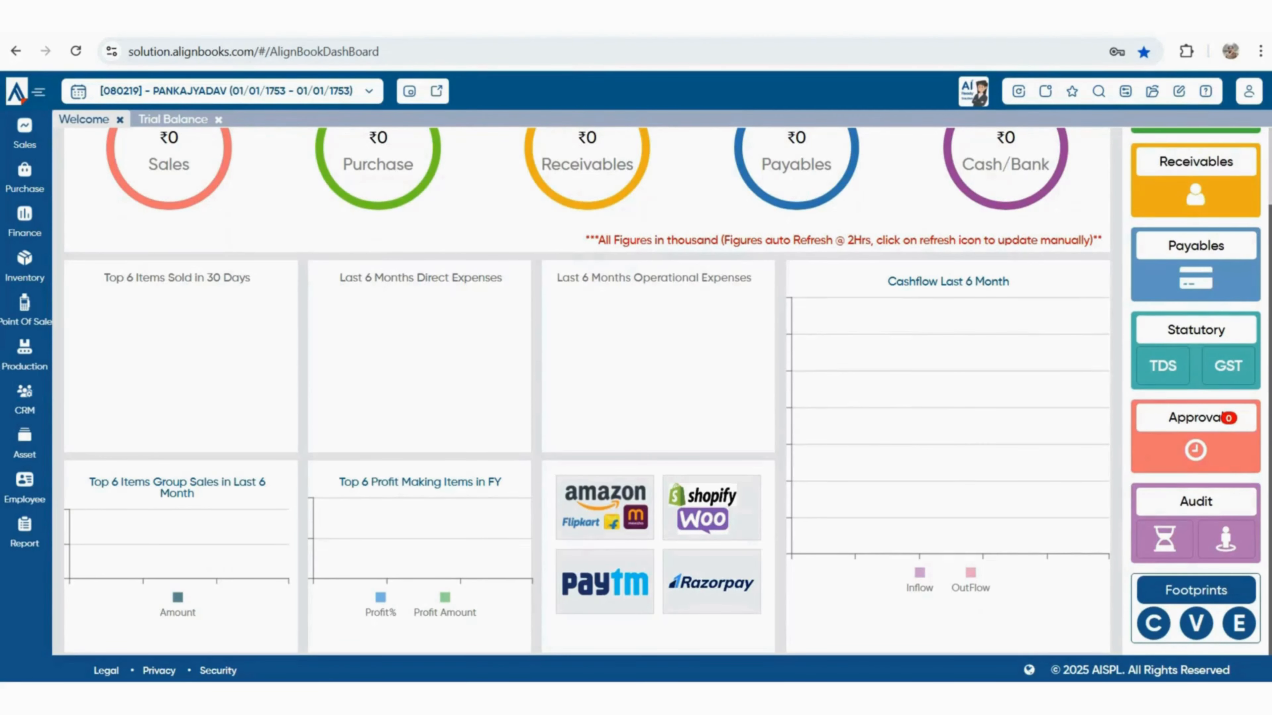
pyautogui.scroll(2, 661, 391)
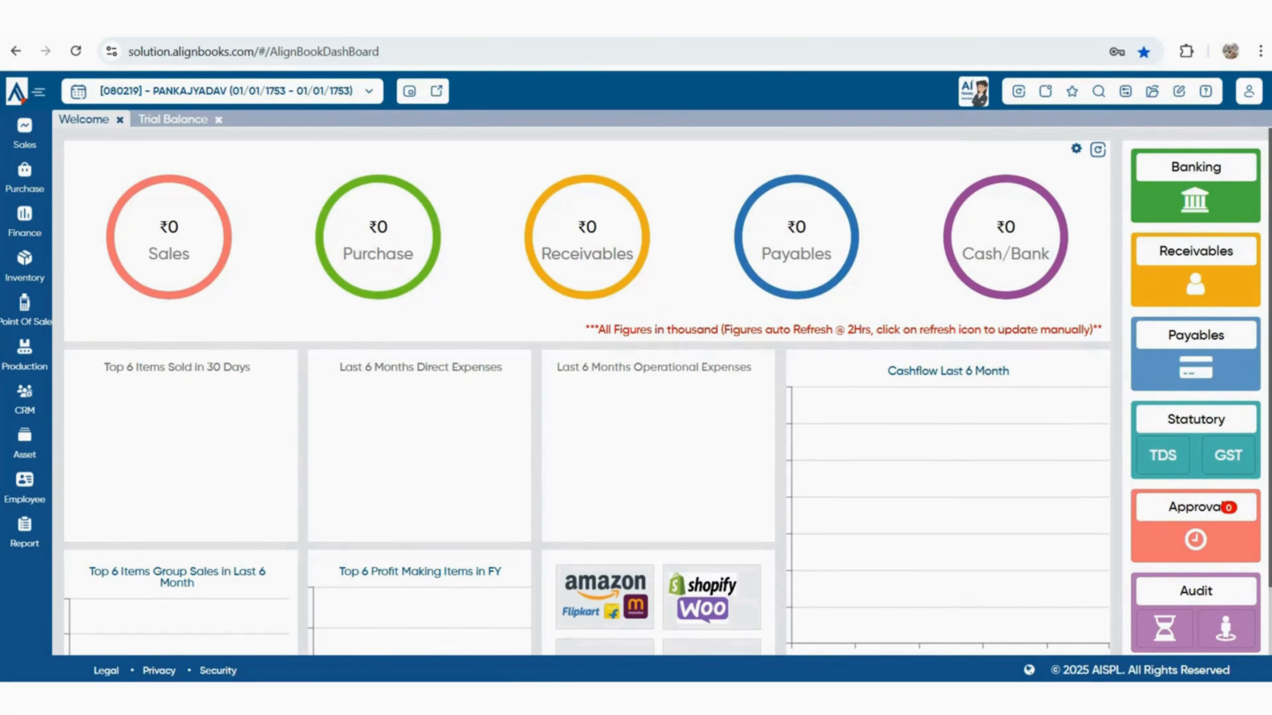
pyautogui.click(587, 236)
# Browse the Sales, Purchase, Finance, Inventory, Point Of Sale and Production sidebar flyouts
pyautogui.scroll(-2, 1237, 626)
pyautogui.scroll(2, 1236, 626)
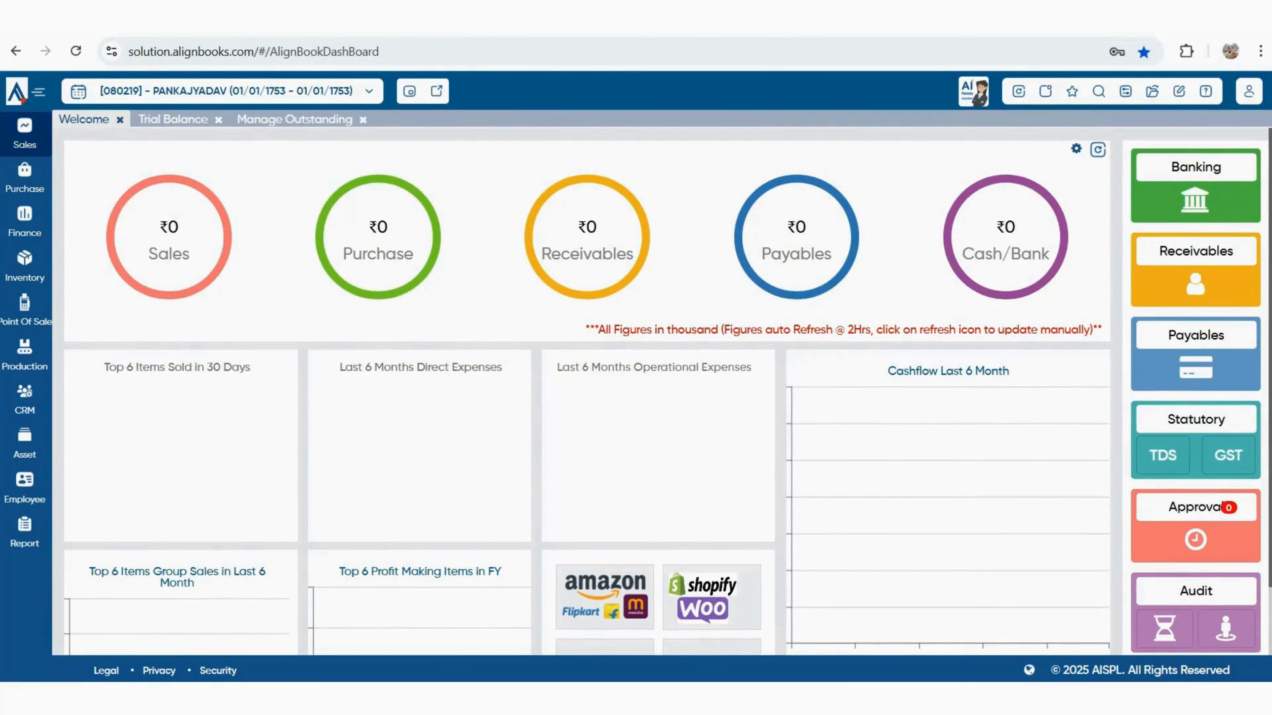
pyautogui.click(24, 134)
pyautogui.click(24, 178)
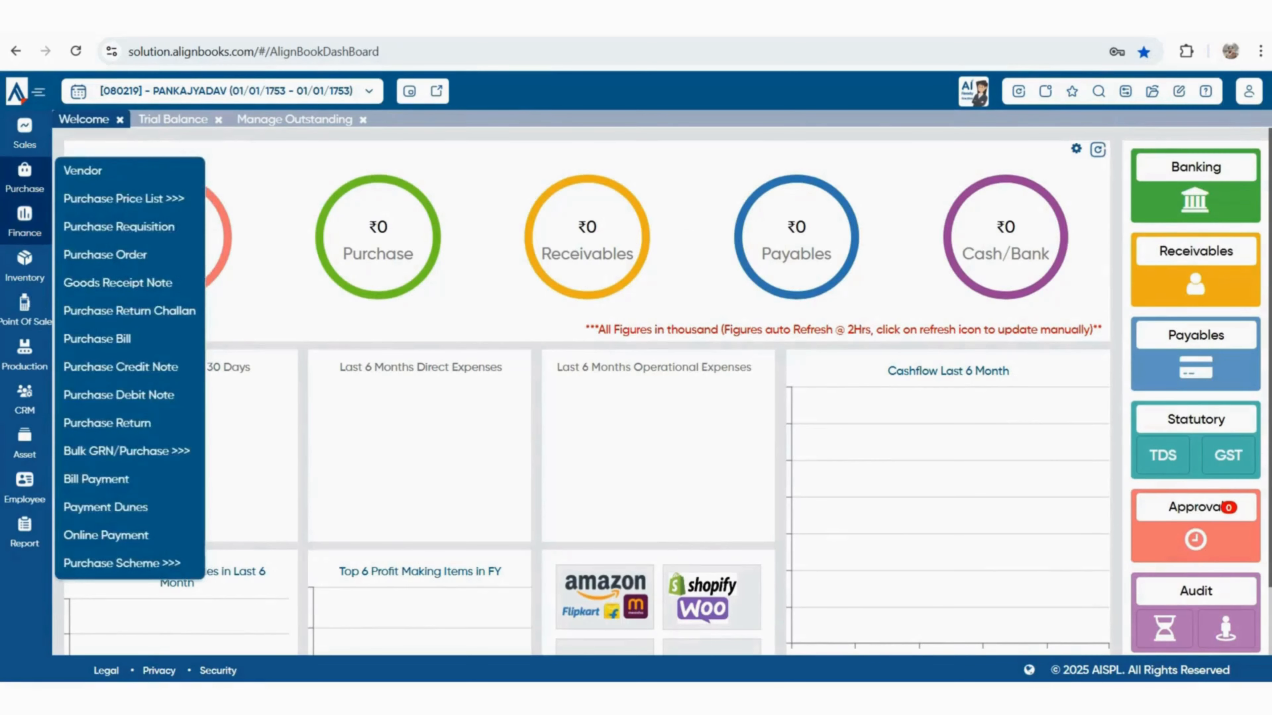
pyautogui.click(25, 222)
pyautogui.click(24, 266)
pyautogui.click(24, 311)
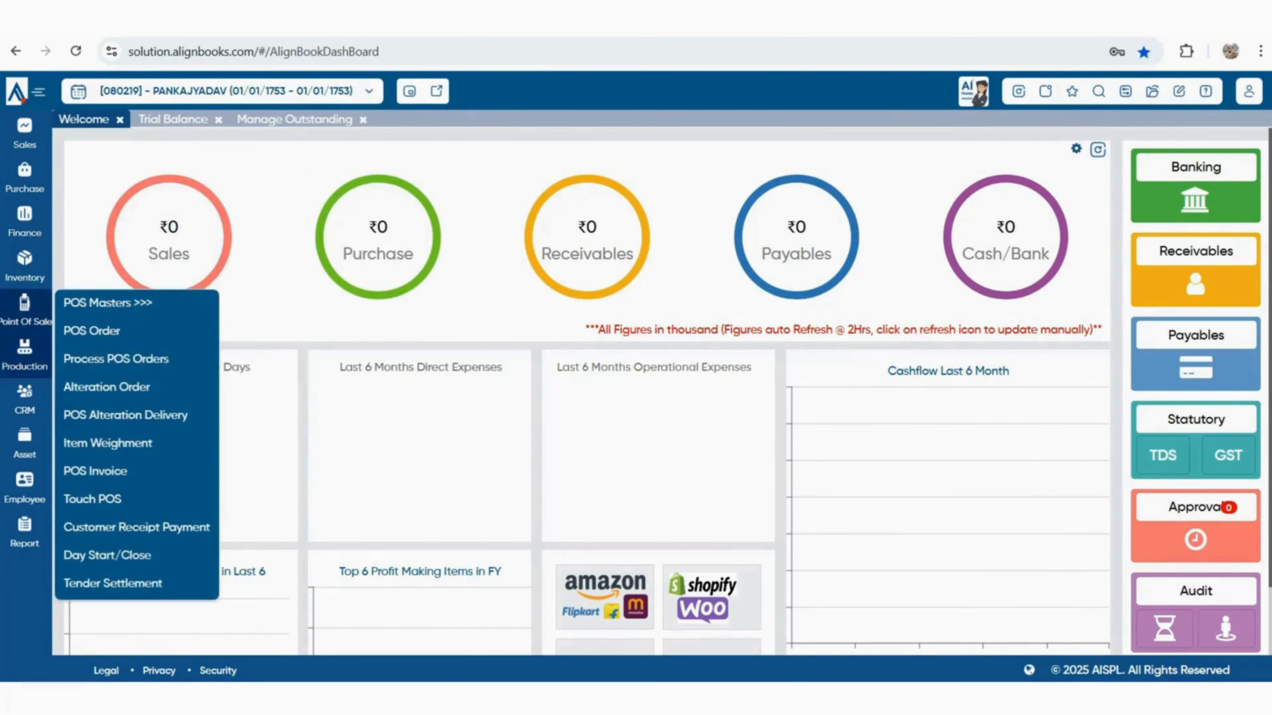
pyautogui.click(25, 355)
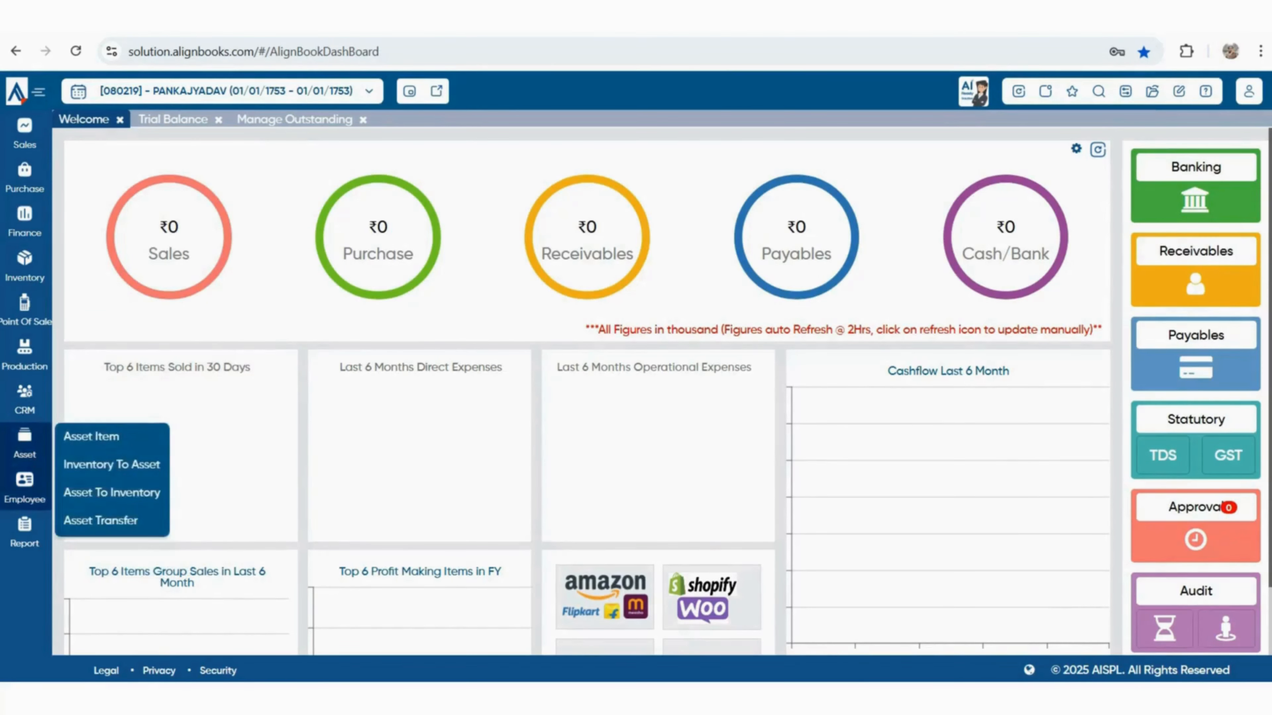
# Bring up the Configuration panel listing Configuration, Master and Bulk Actions options
pyautogui.moveTo(25, 489)
pyautogui.moveTo(25, 532)
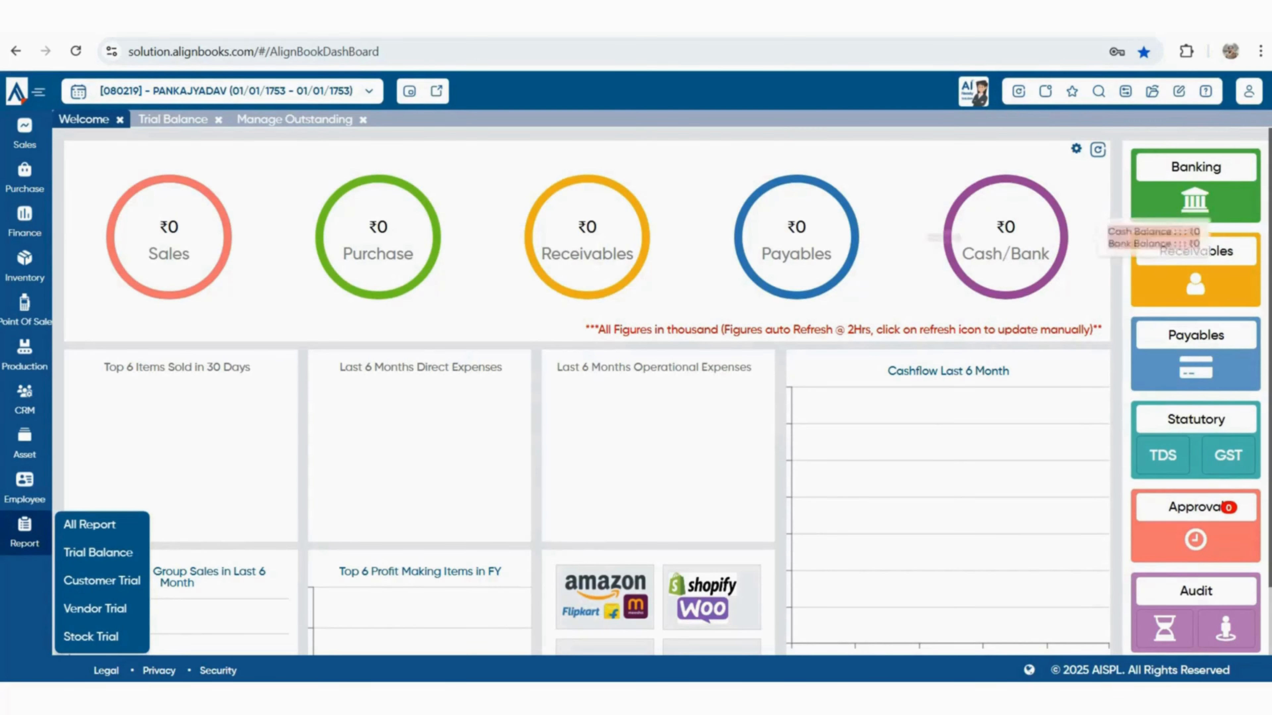
pyautogui.click(1125, 91)
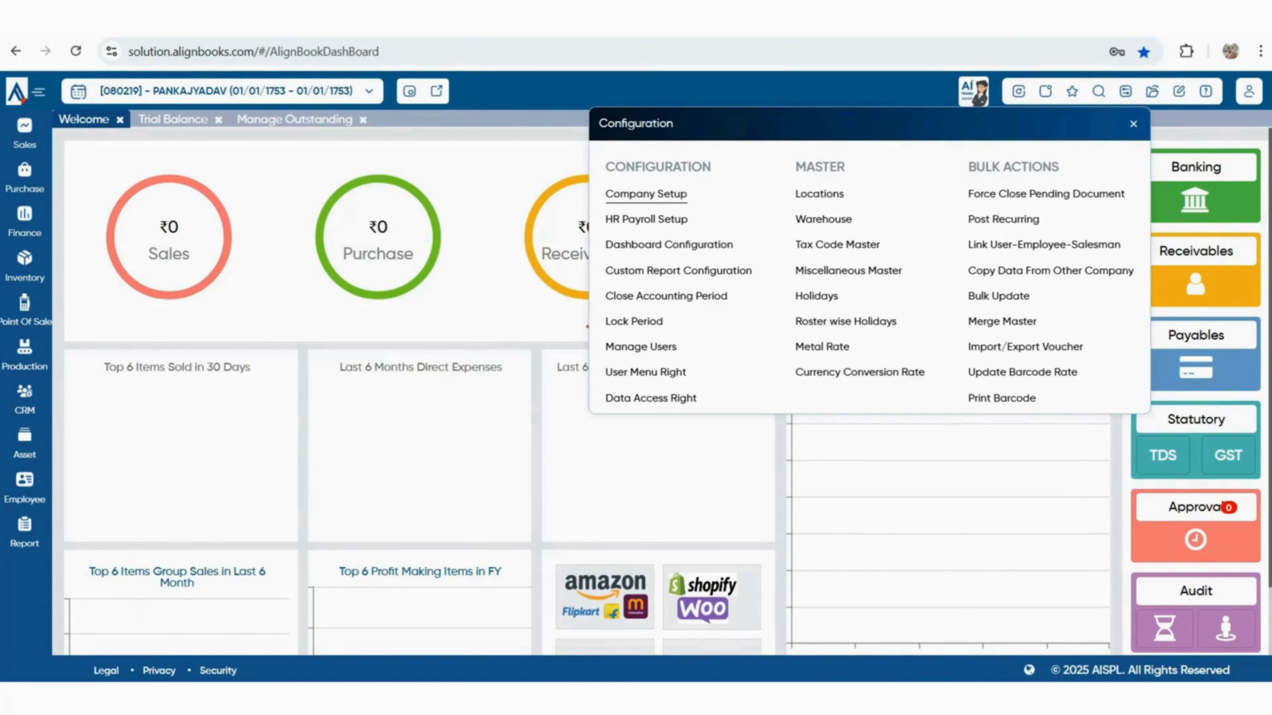
# Open Company Setup and set both Name and Print Name to 'GENRAL TRADING COMPANY'
pyautogui.click(646, 194)
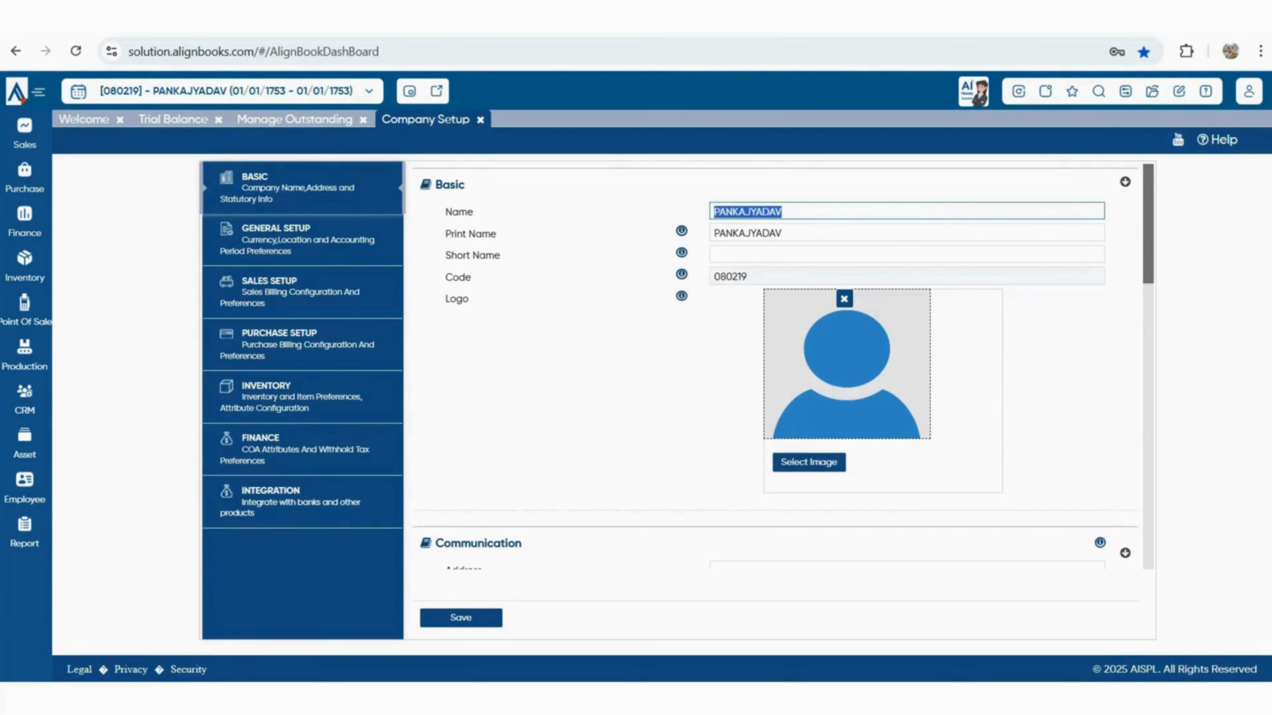
pyautogui.press('BackSpace')
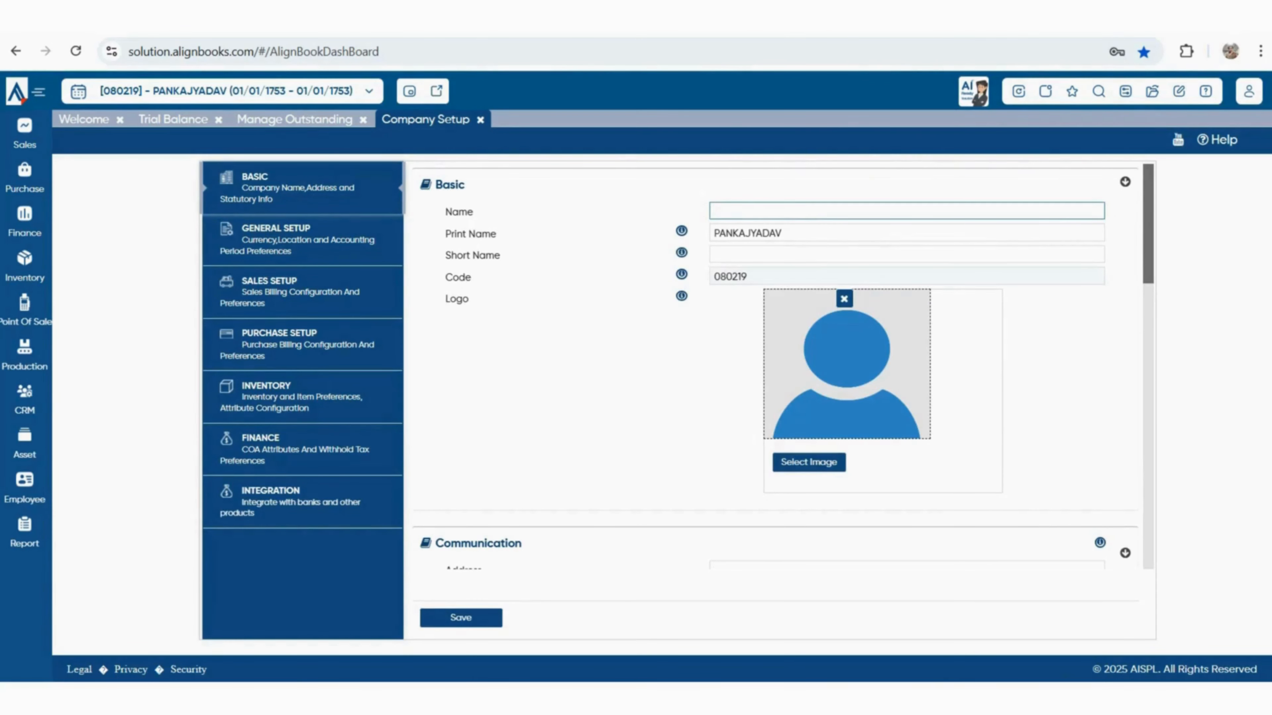
pyautogui.write('GENRAL TRADING COM')
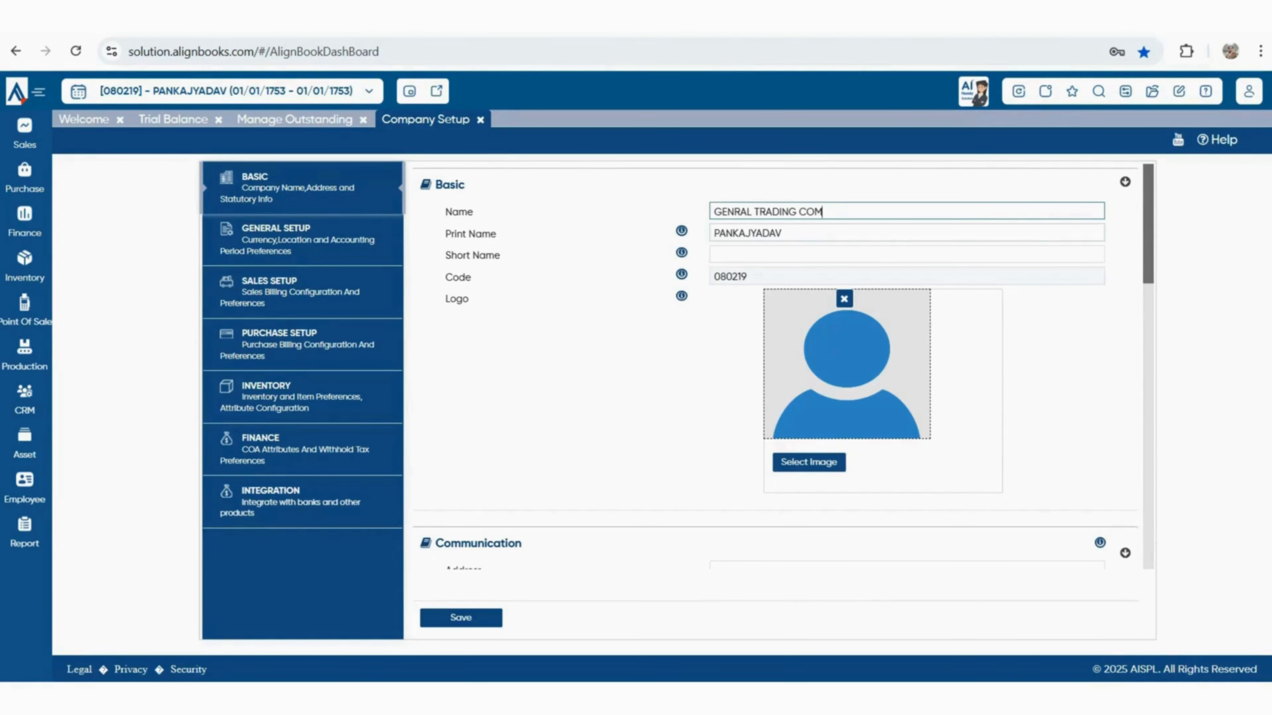
pyautogui.write('PANY')
pyautogui.hotkey('ctrl', 'a')
pyautogui.hotkey('ctrl', 'c')
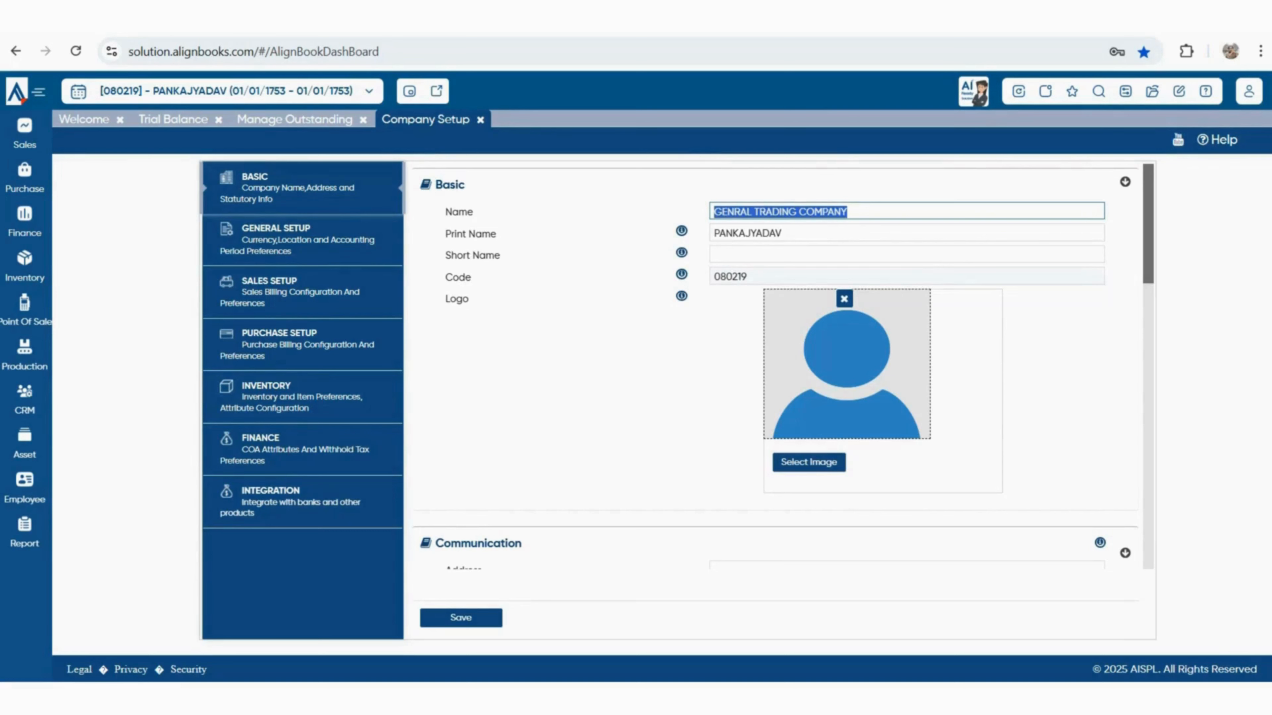
pyautogui.press('Tab')
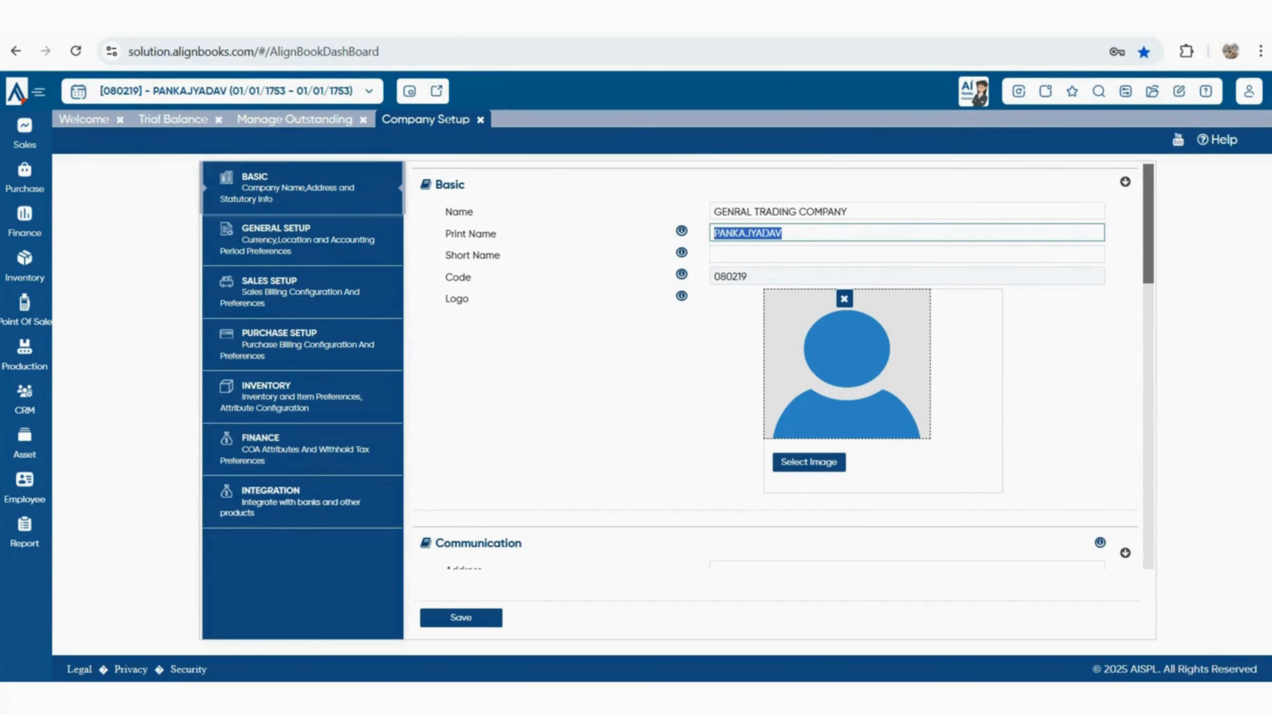
pyautogui.hotkey('ctrl', 'v')
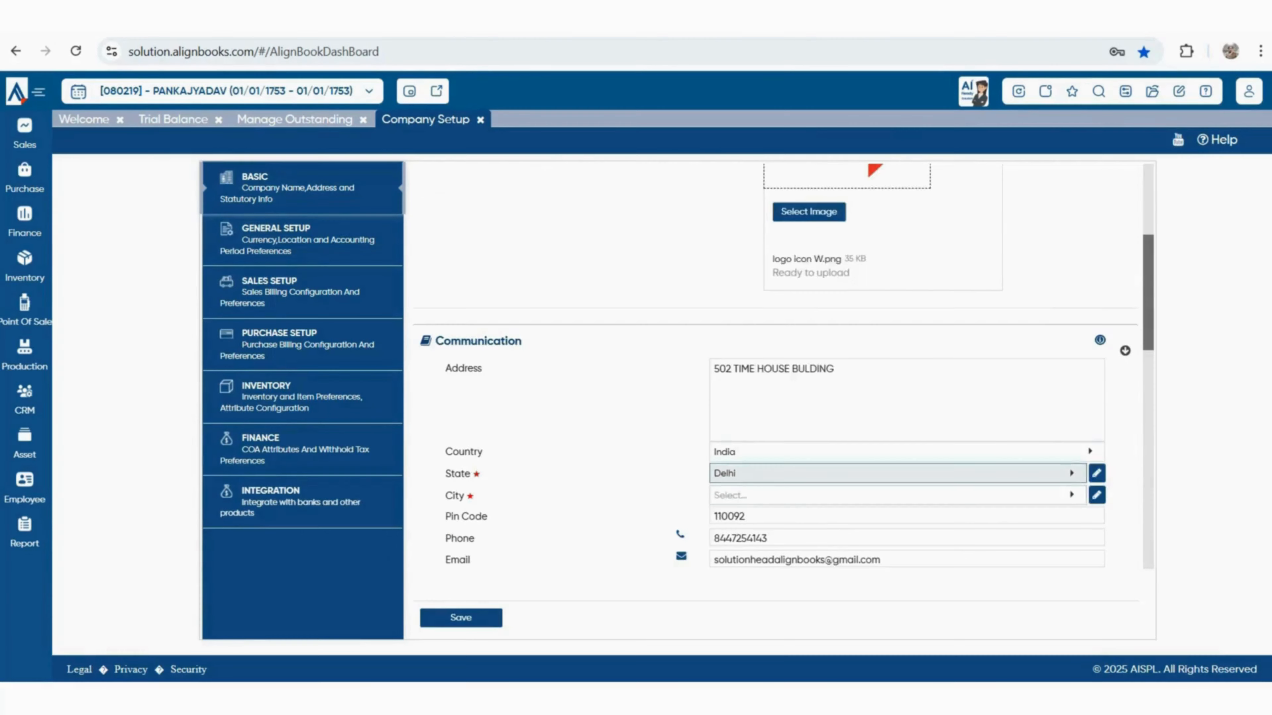
# Enter the new company phone number and set the website to alignbooks.com, skipping the social fields
pyautogui.click(896, 495)
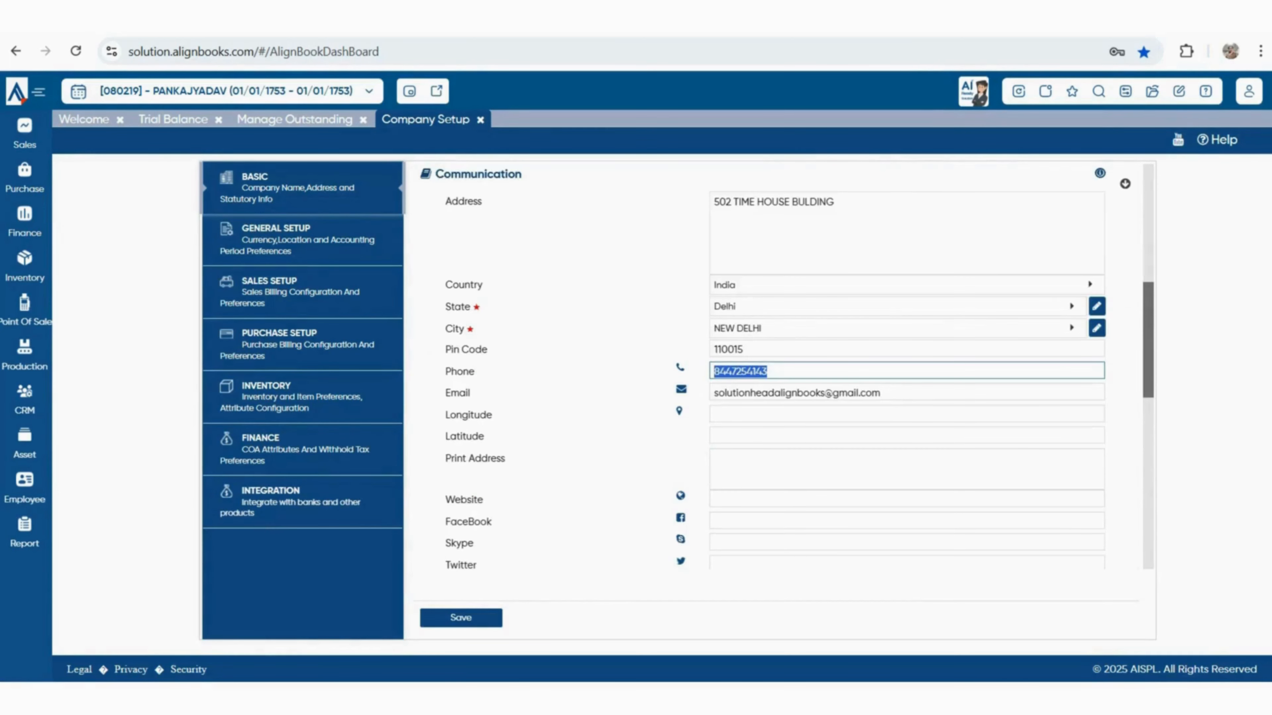
pyautogui.press('BackSpace')
pyautogui.press('Tab')
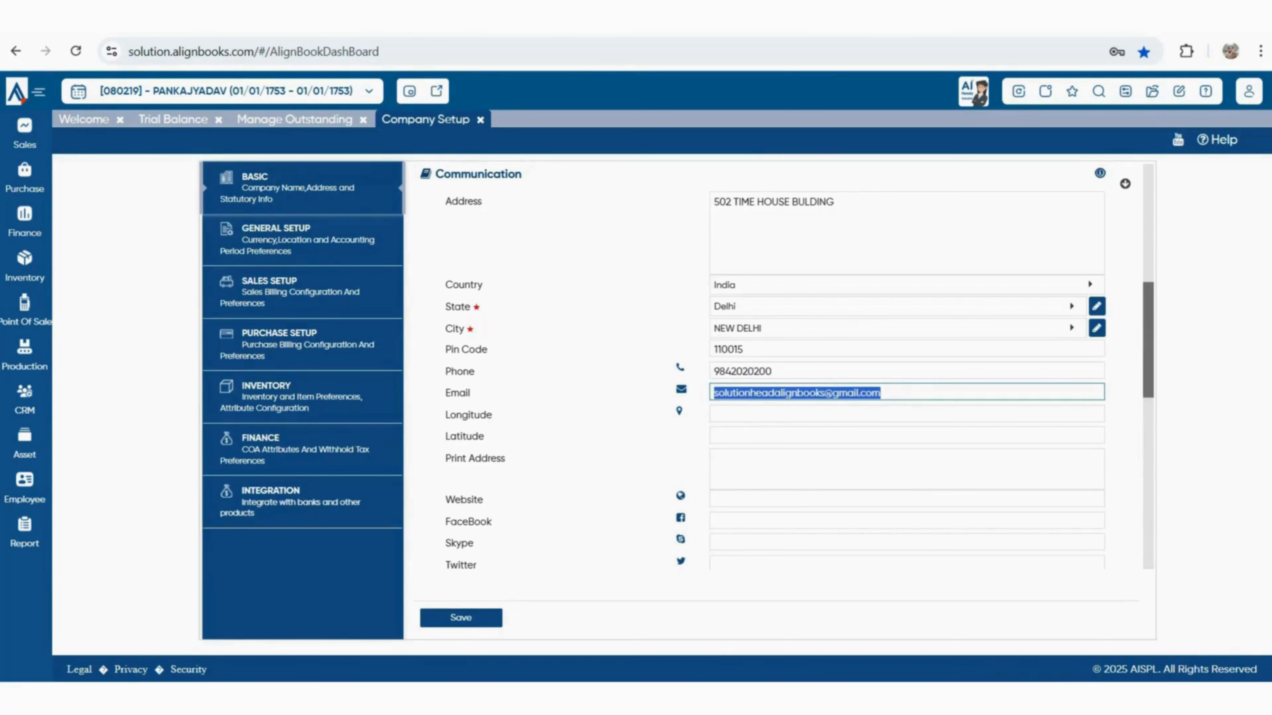
pyautogui.press('Tab')
pyautogui.press('Tab')
pyautogui.press('Tab')
pyautogui.press('Tab')
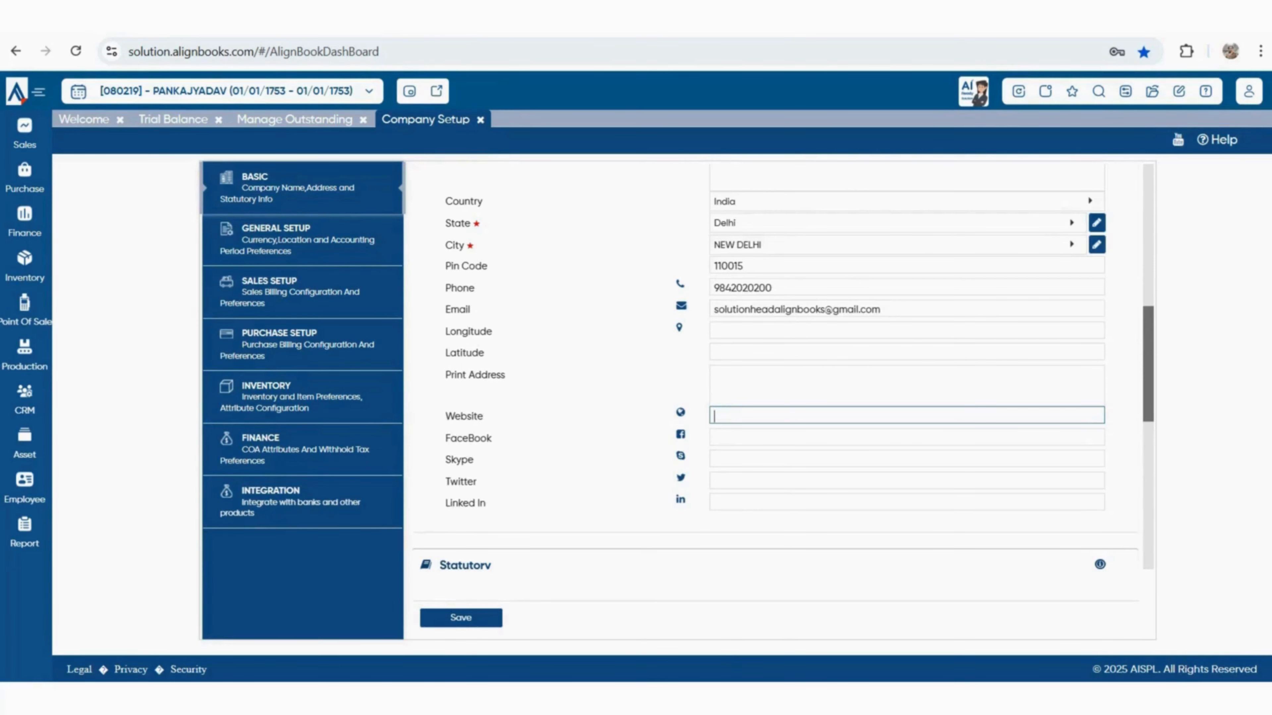
pyautogui.write('alignbooks.com')
pyautogui.press('Tab')
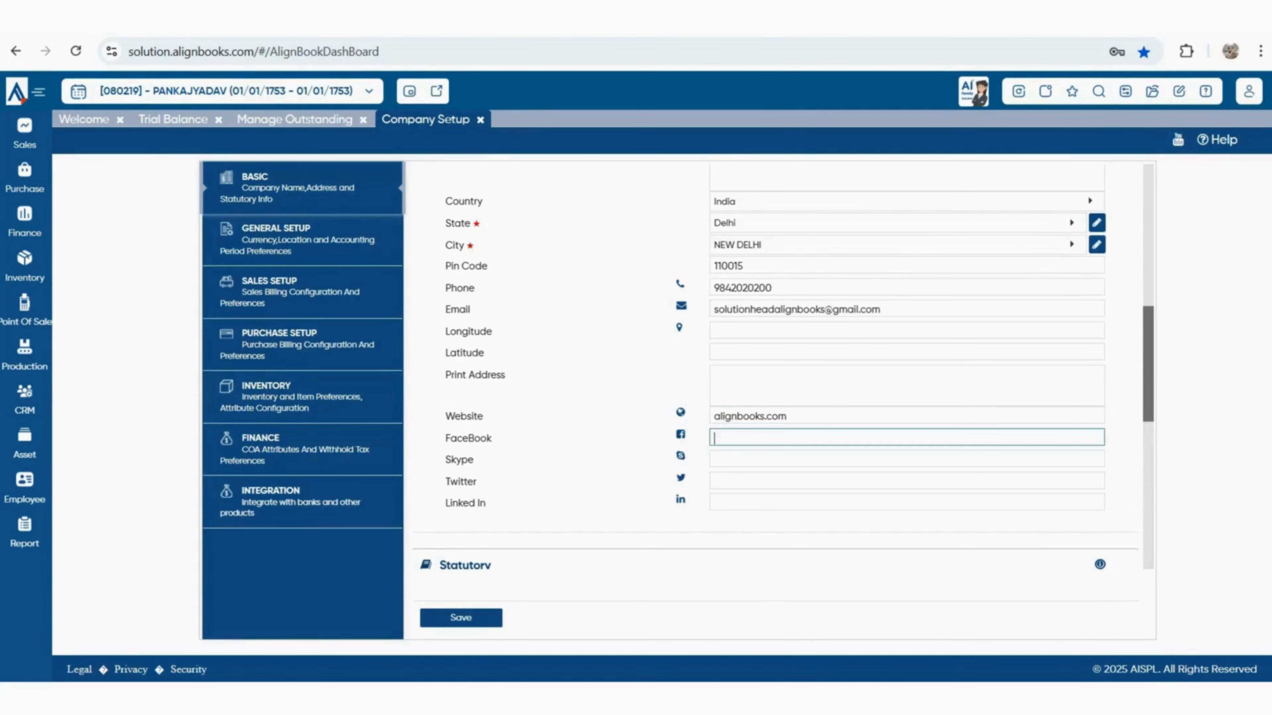
pyautogui.press('Tab')
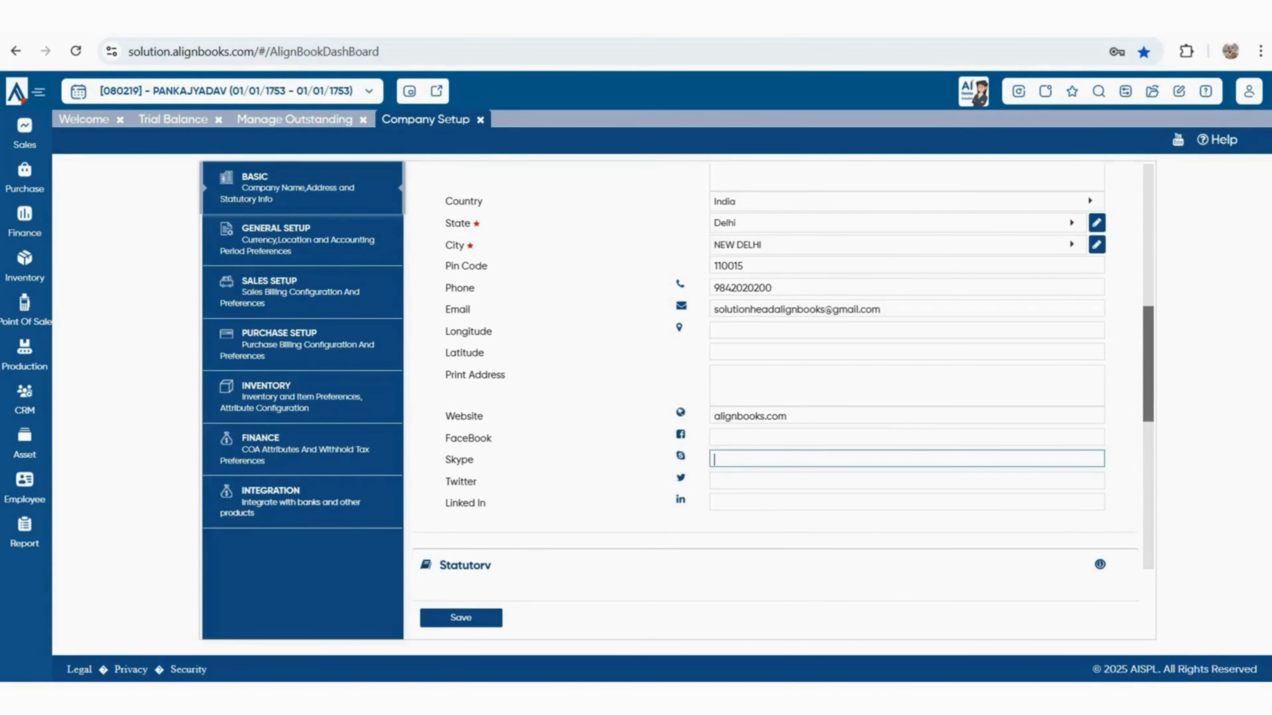
pyautogui.press('Tab')
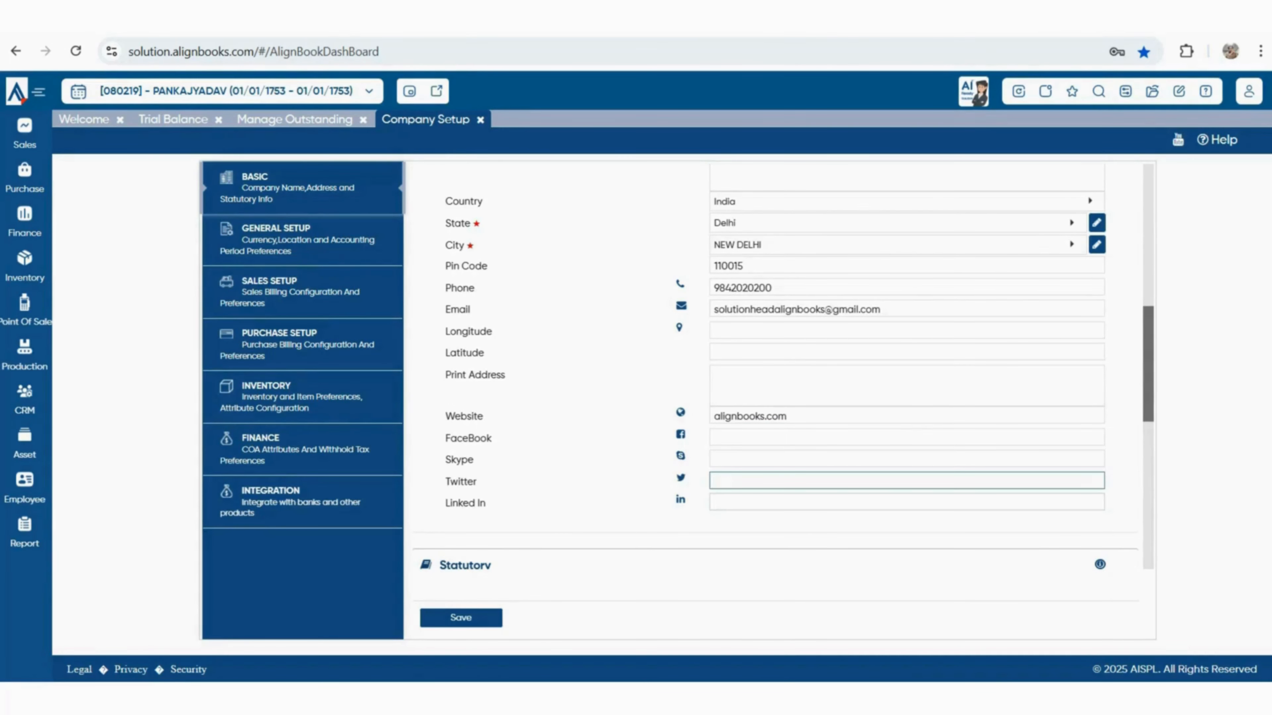
pyautogui.press('Tab')
pyautogui.scroll(-3, 784, 362)
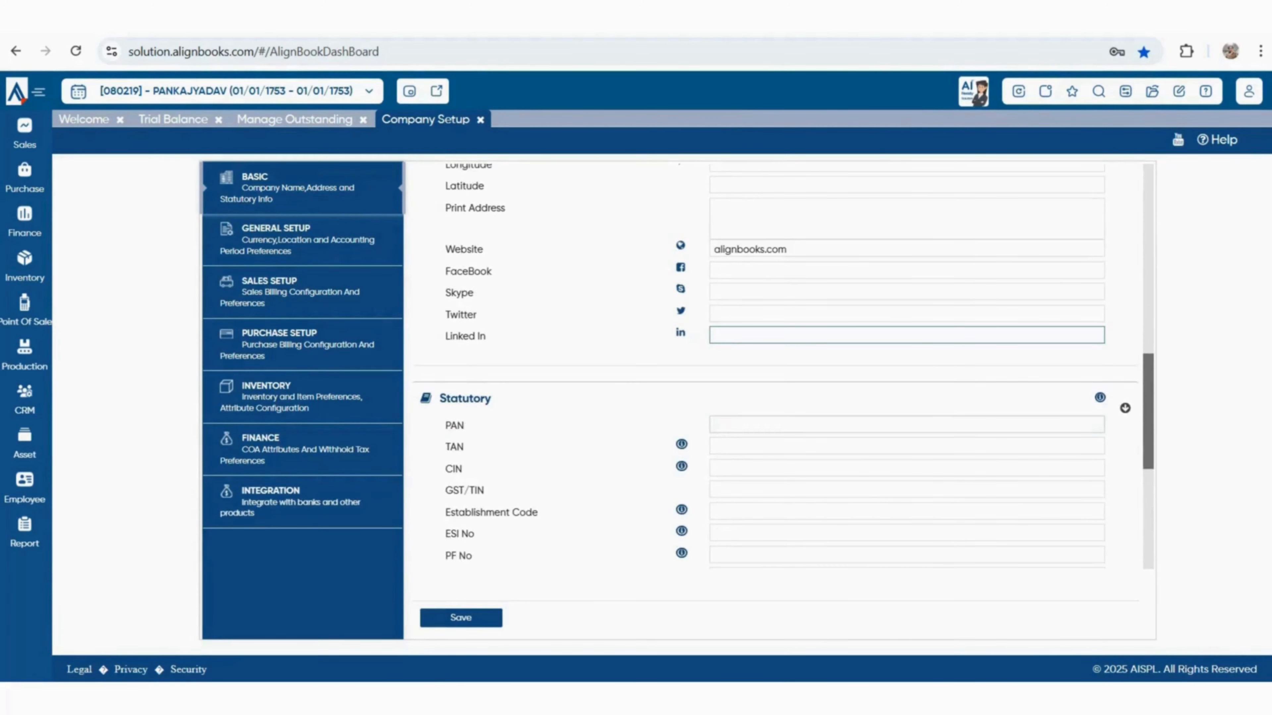
# Enter the company's PAN and GST/TIN numbers in the Statutory section
pyautogui.press('Tab')
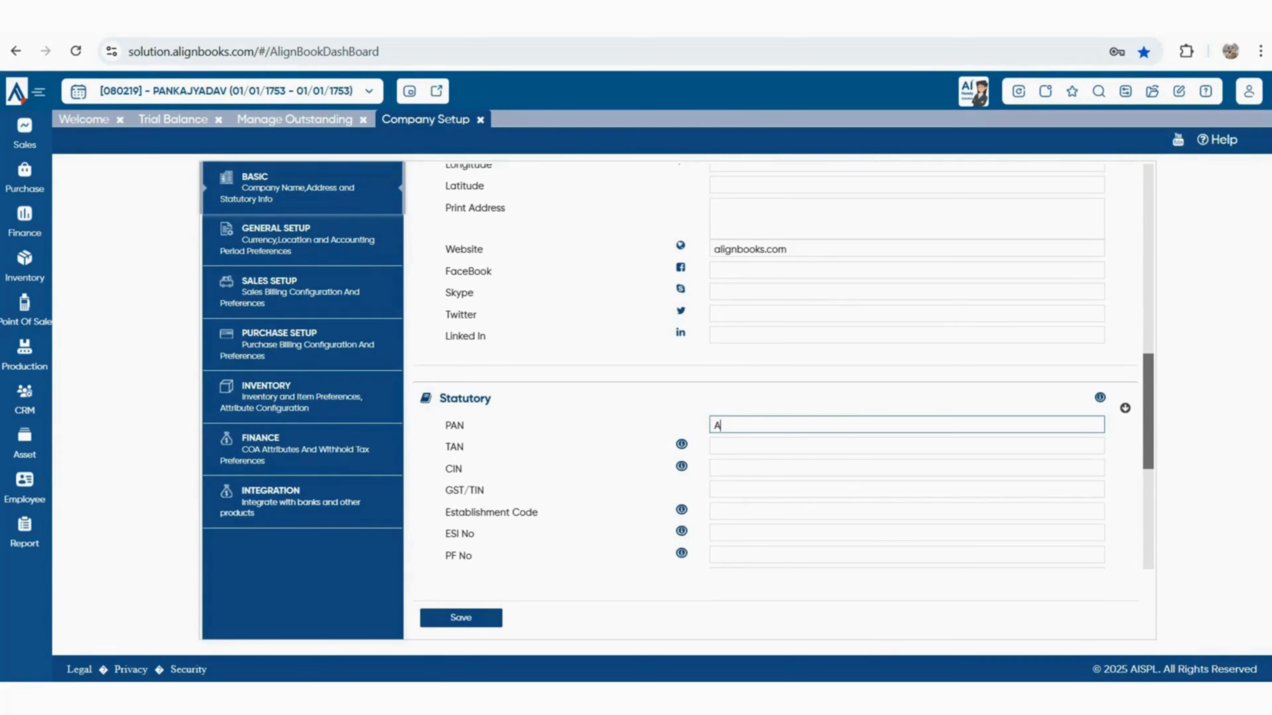
pyautogui.press('Tab')
pyautogui.press('Tab')
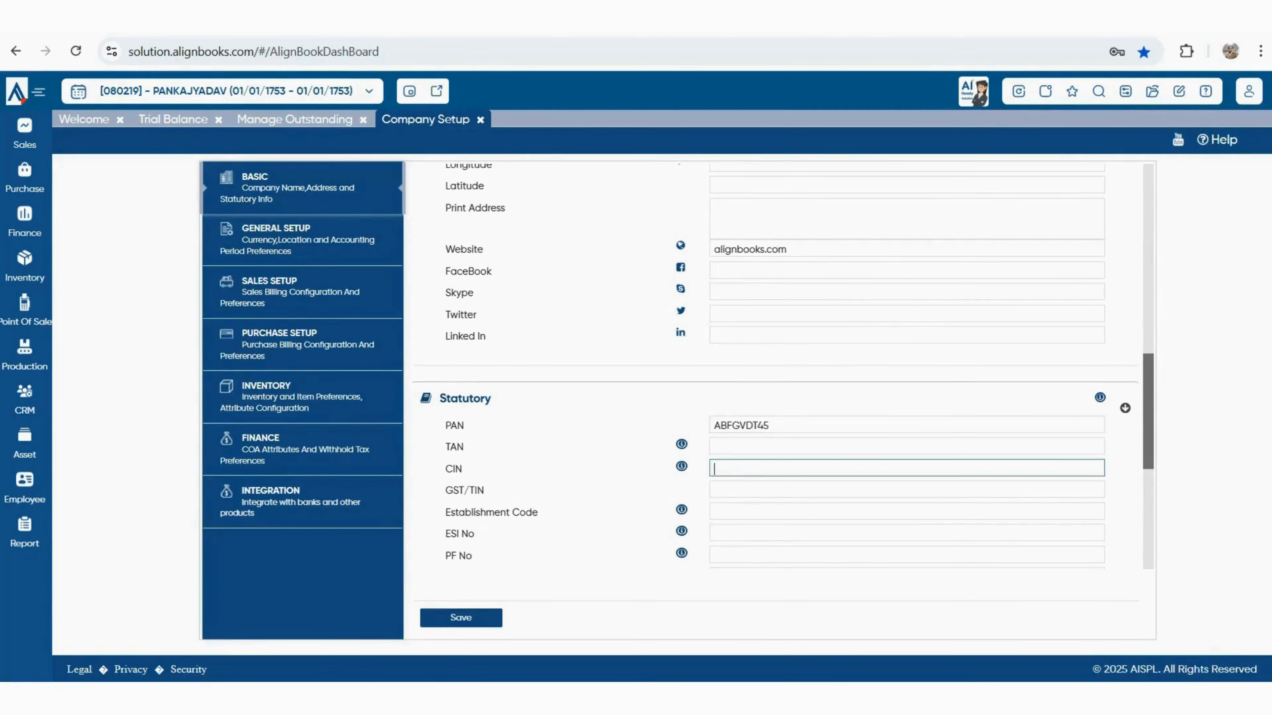
pyautogui.press('Tab')
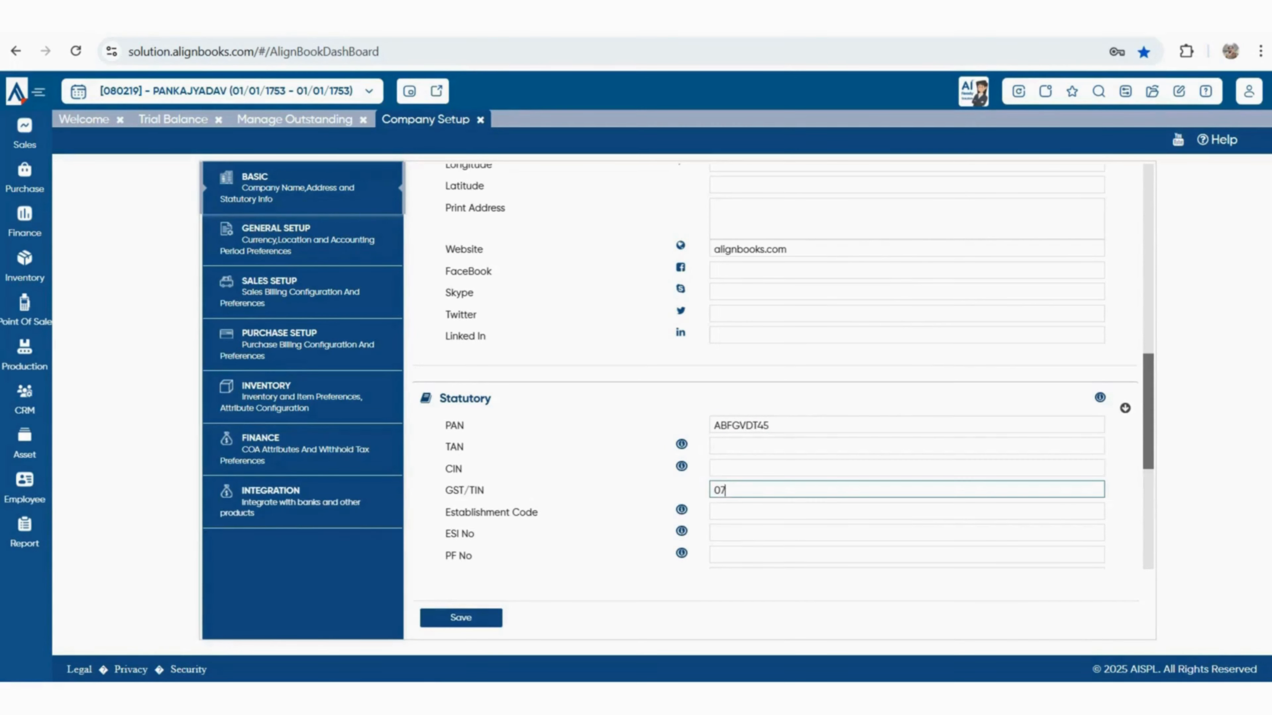
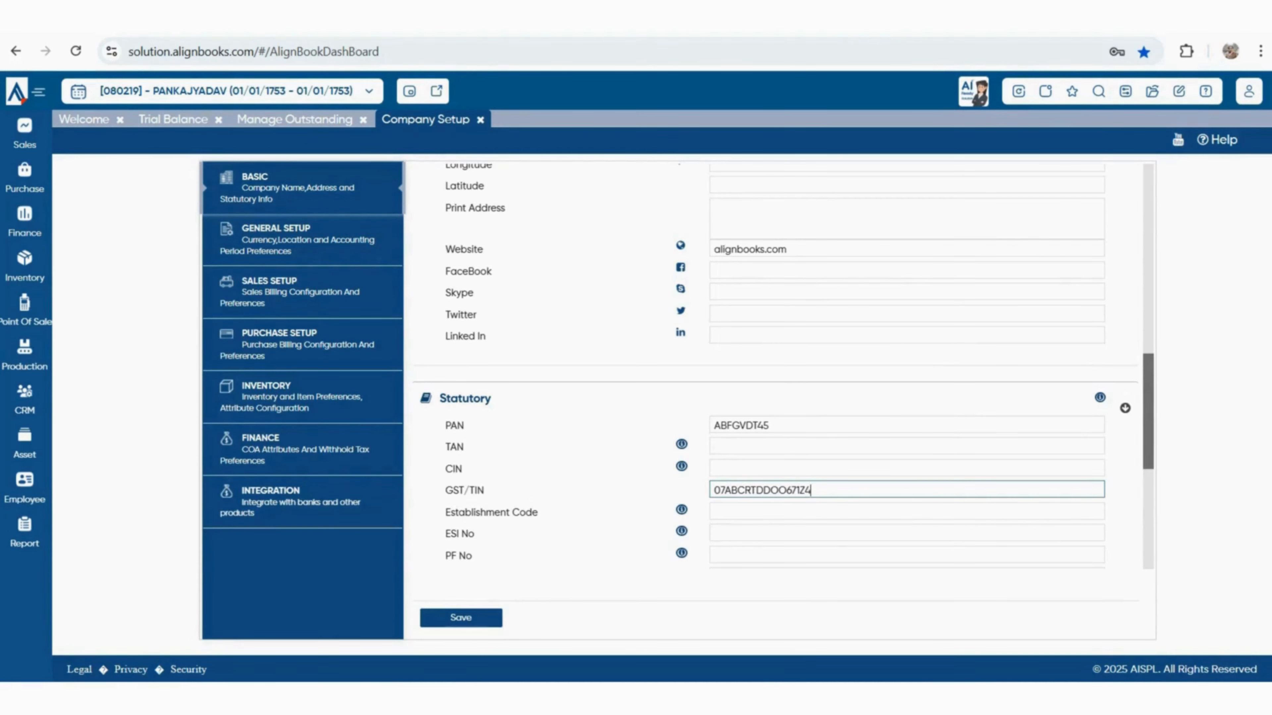
pyautogui.press('Tab')
# Skip past Establishment Code, ESI No, PF No, Authorized Person and IEC Code to the e-way username
pyautogui.scroll(-2, 776, 401)
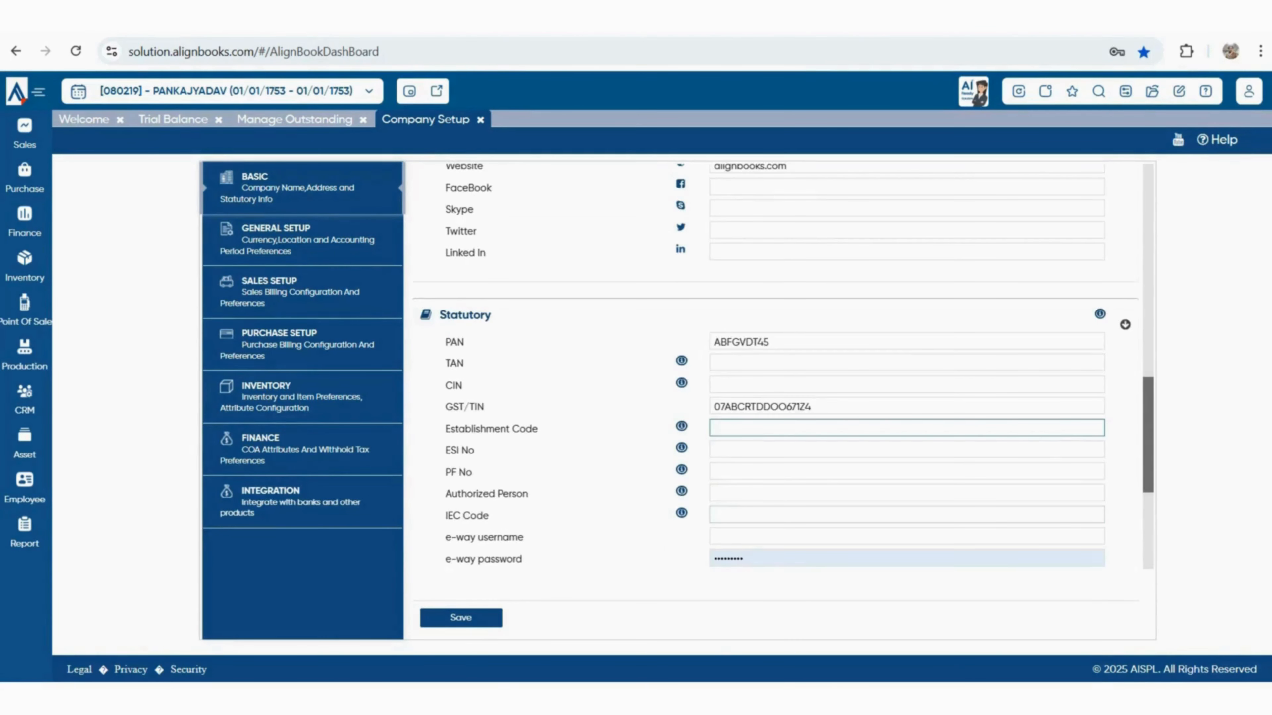
pyautogui.click(891, 449)
pyautogui.press('Tab')
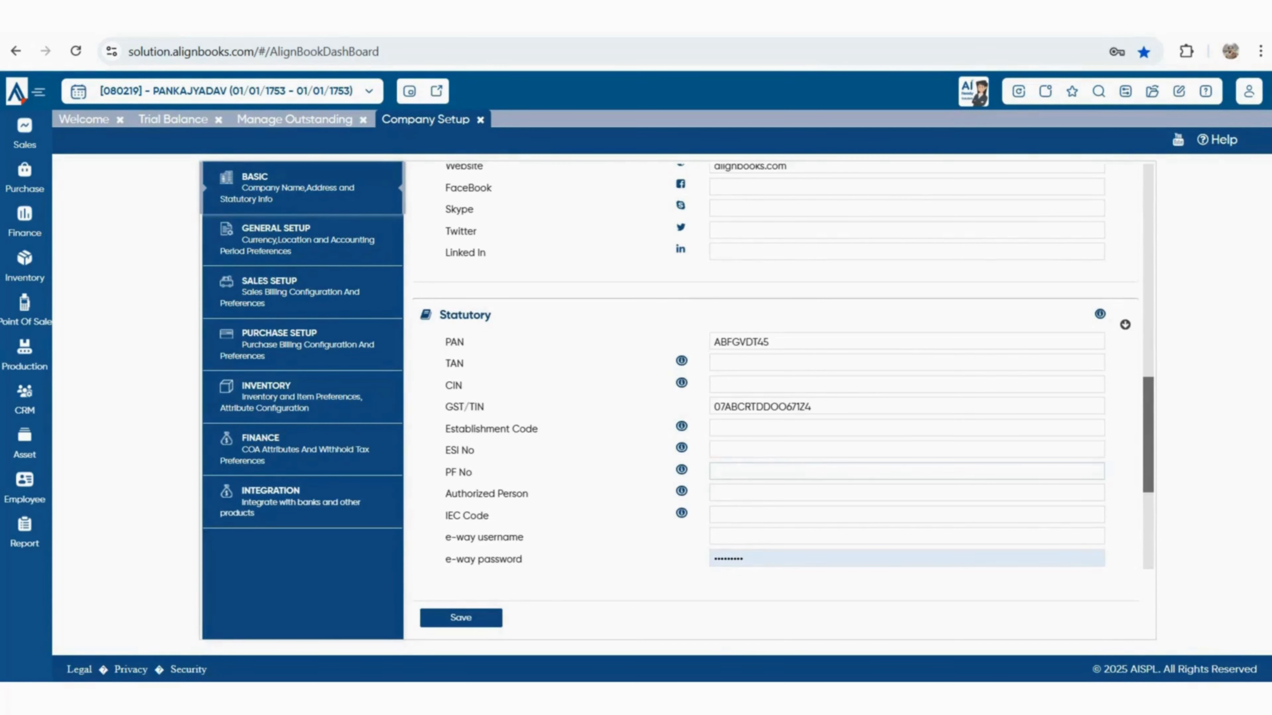
pyautogui.press('Tab')
pyautogui.scroll(-1, 776, 401)
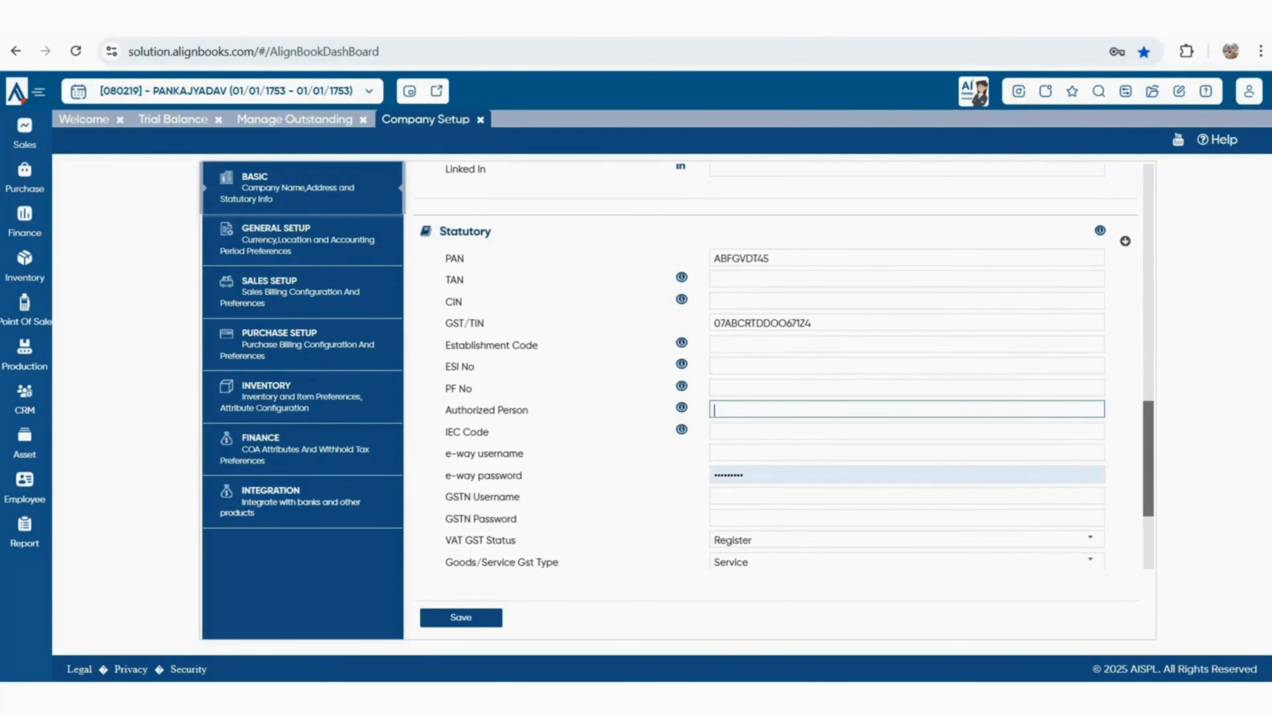
pyautogui.click(891, 431)
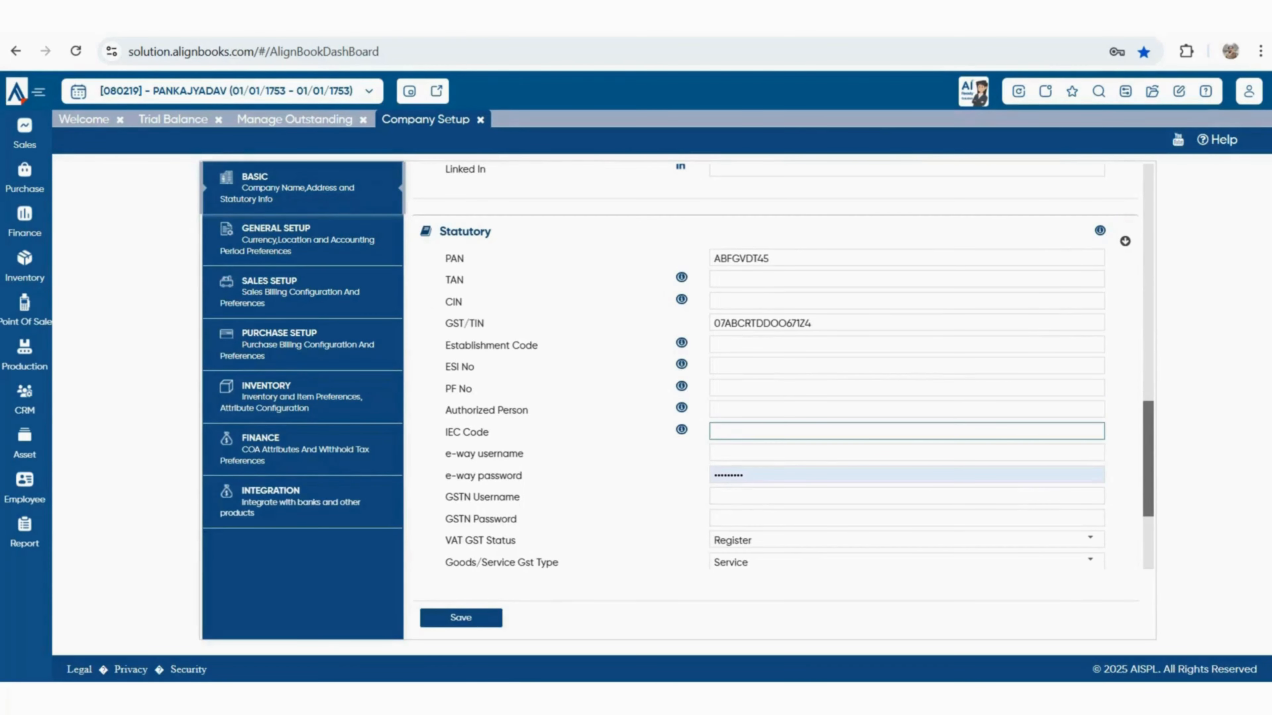
pyautogui.press('Tab')
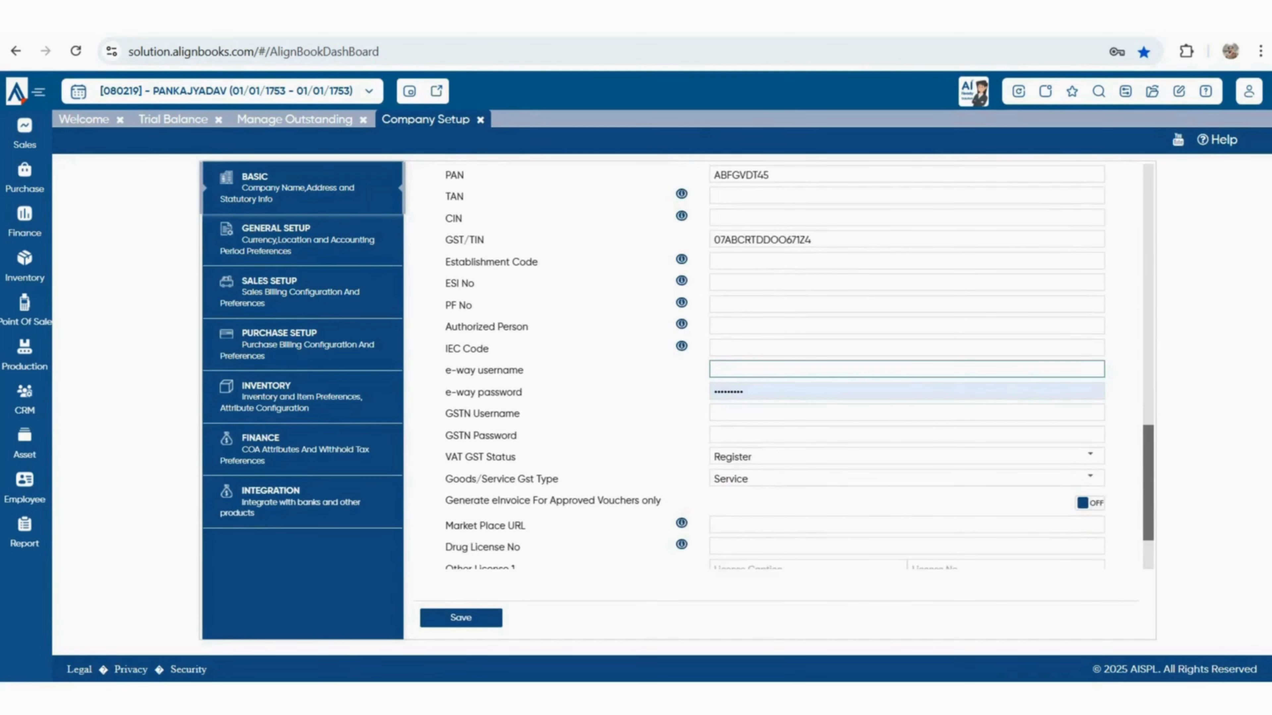
# Keep VAT GST Status as Register and move down past the eInvoice and Market Place URL settings
pyautogui.click(1090, 456)
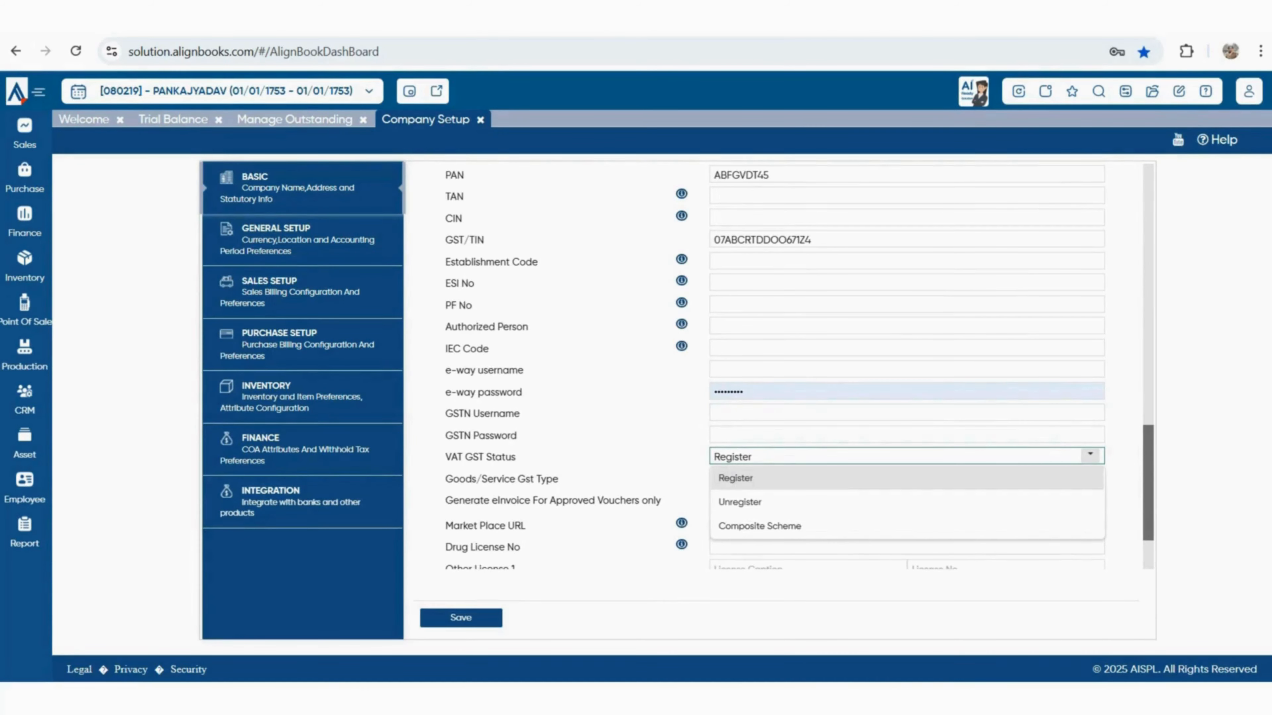
pyautogui.click(1090, 455)
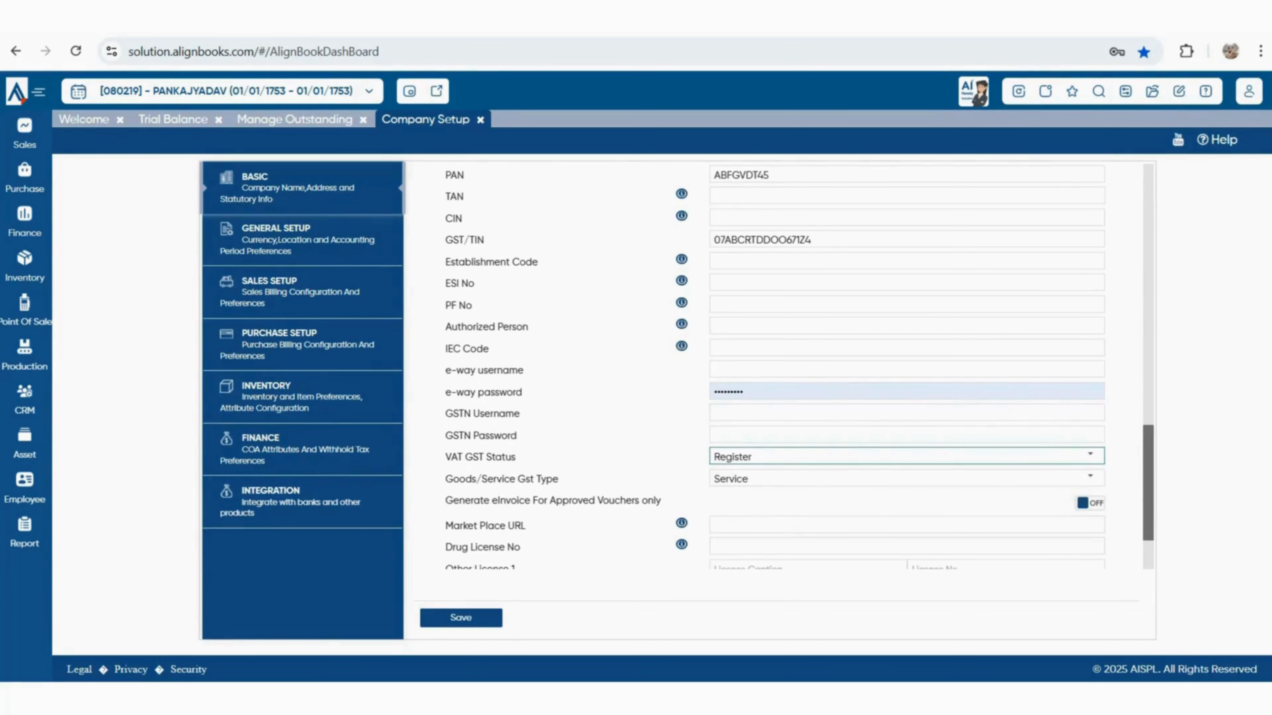
pyautogui.scroll(-3, 775, 365)
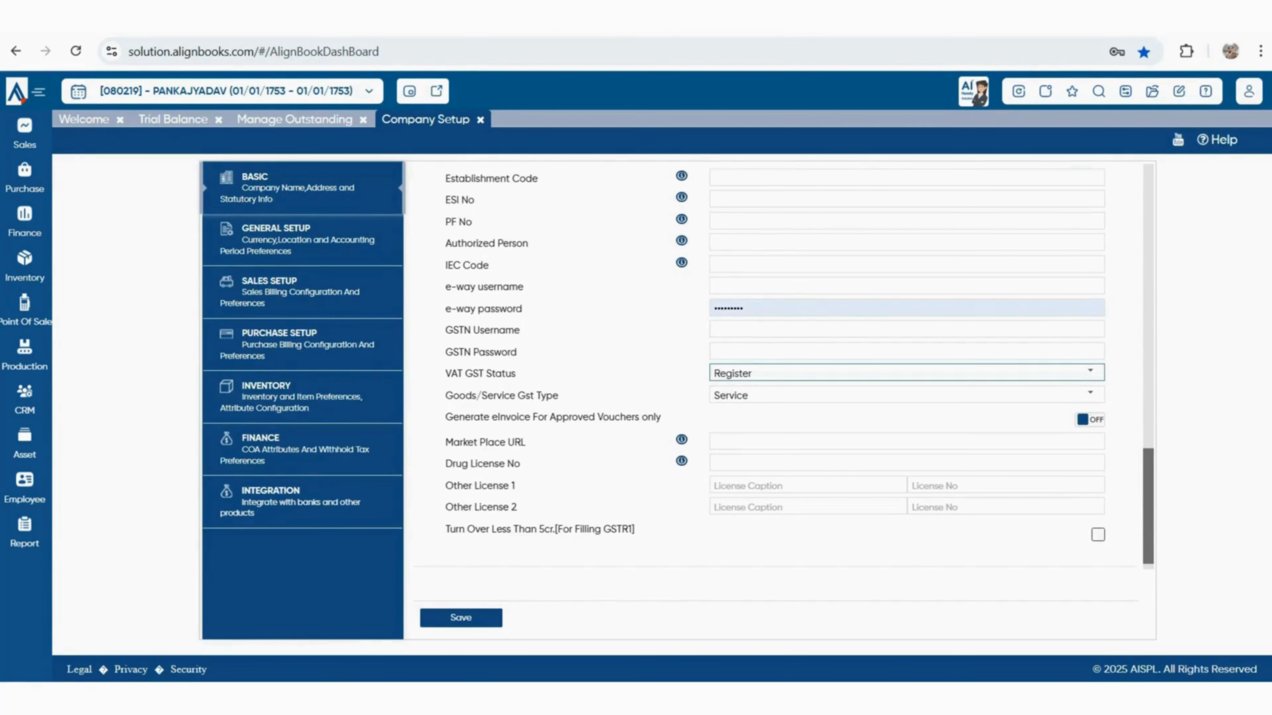
pyautogui.moveTo(661, 418); pyautogui.dragTo(453, 418)
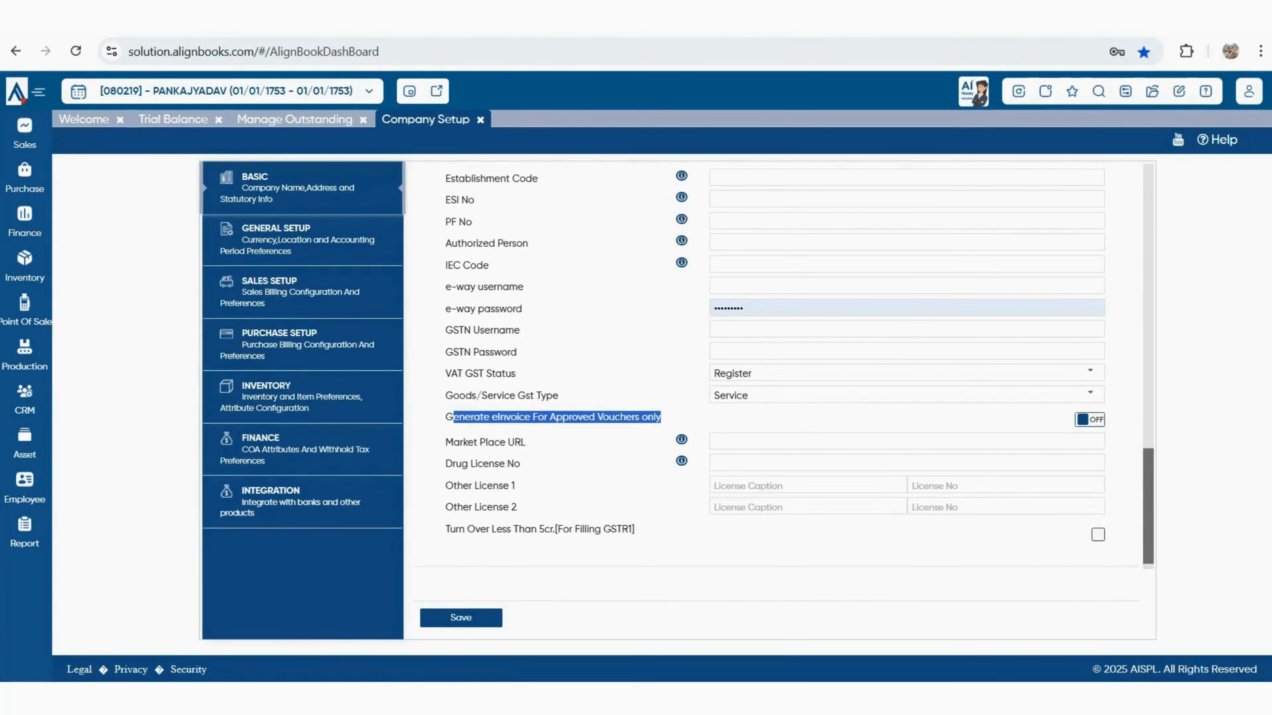
pyautogui.click(906, 441)
pyautogui.scroll(-1, 787, 367)
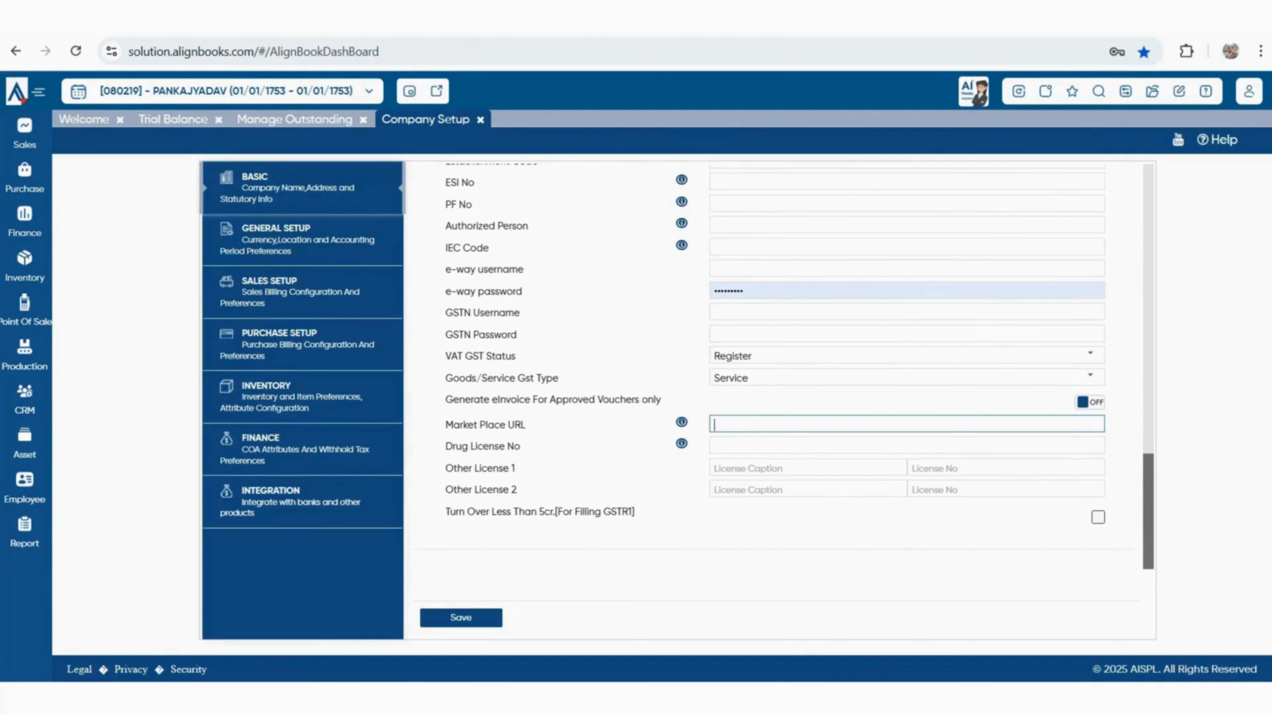
pyautogui.click(907, 445)
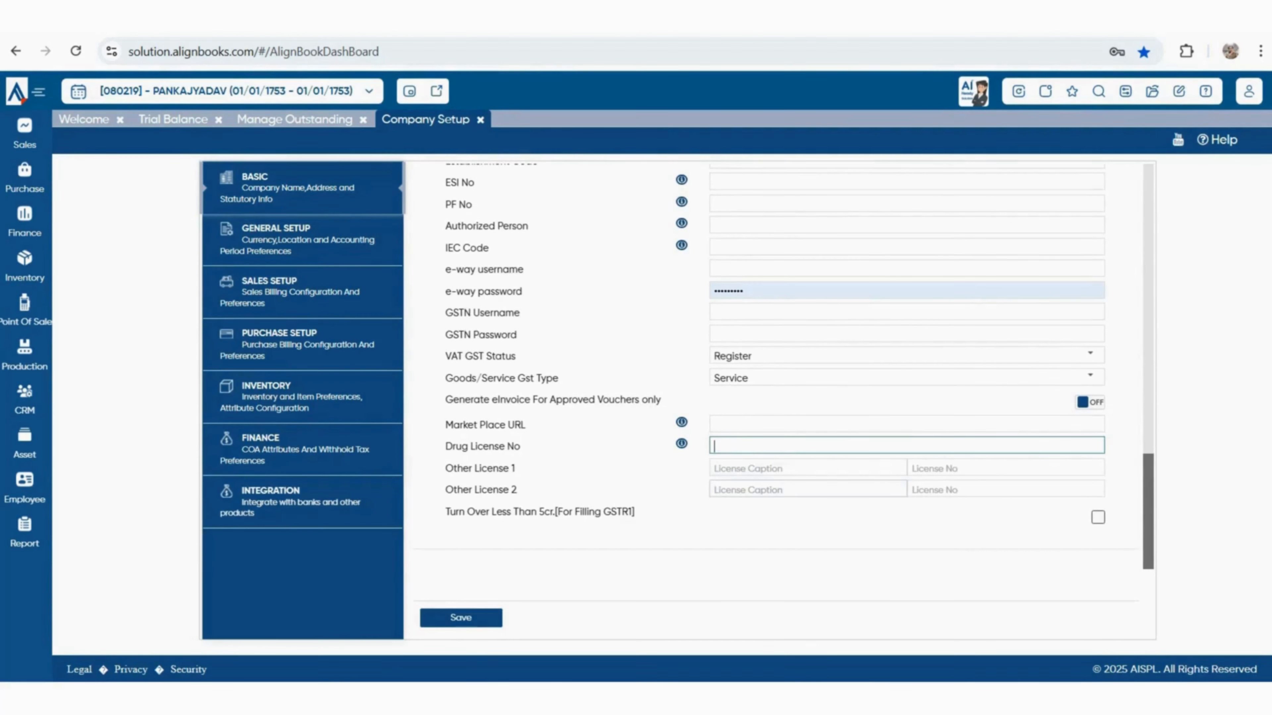
# Set the Other License 1 caption to FSSI, leaving its licence number blank
pyautogui.click(808, 468)
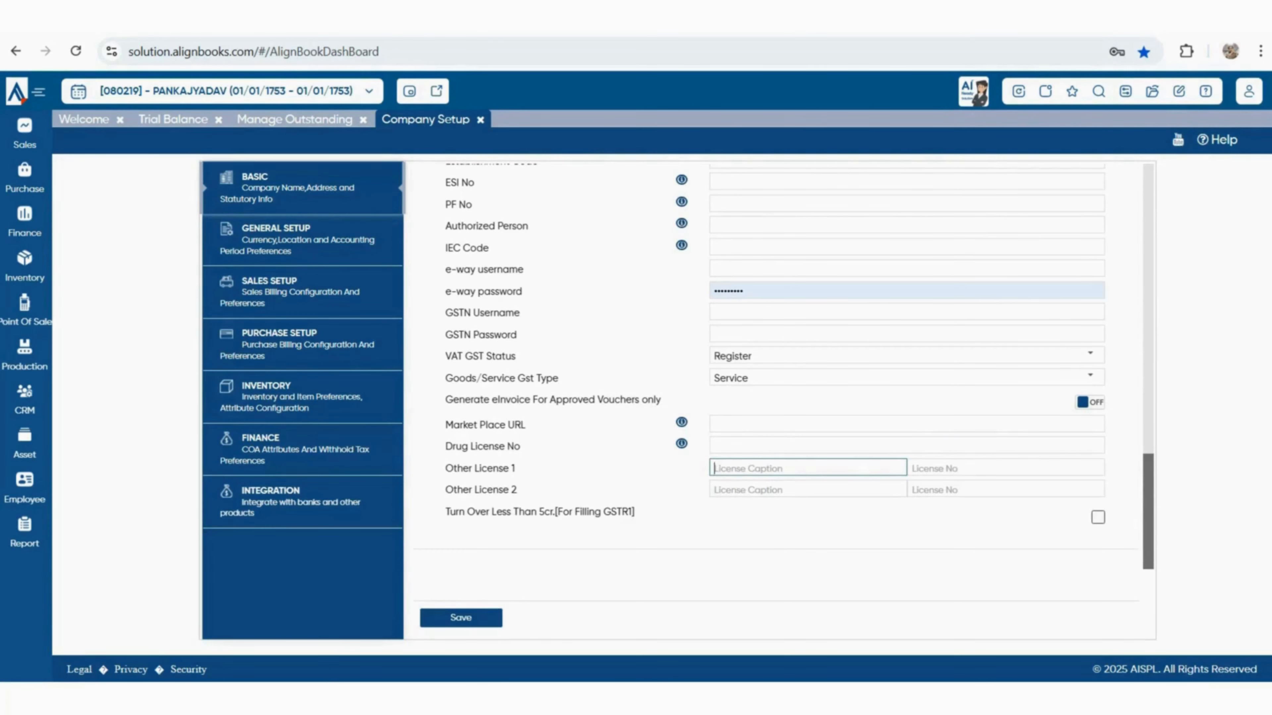
pyautogui.write('FSSI')
pyautogui.click(1006, 468)
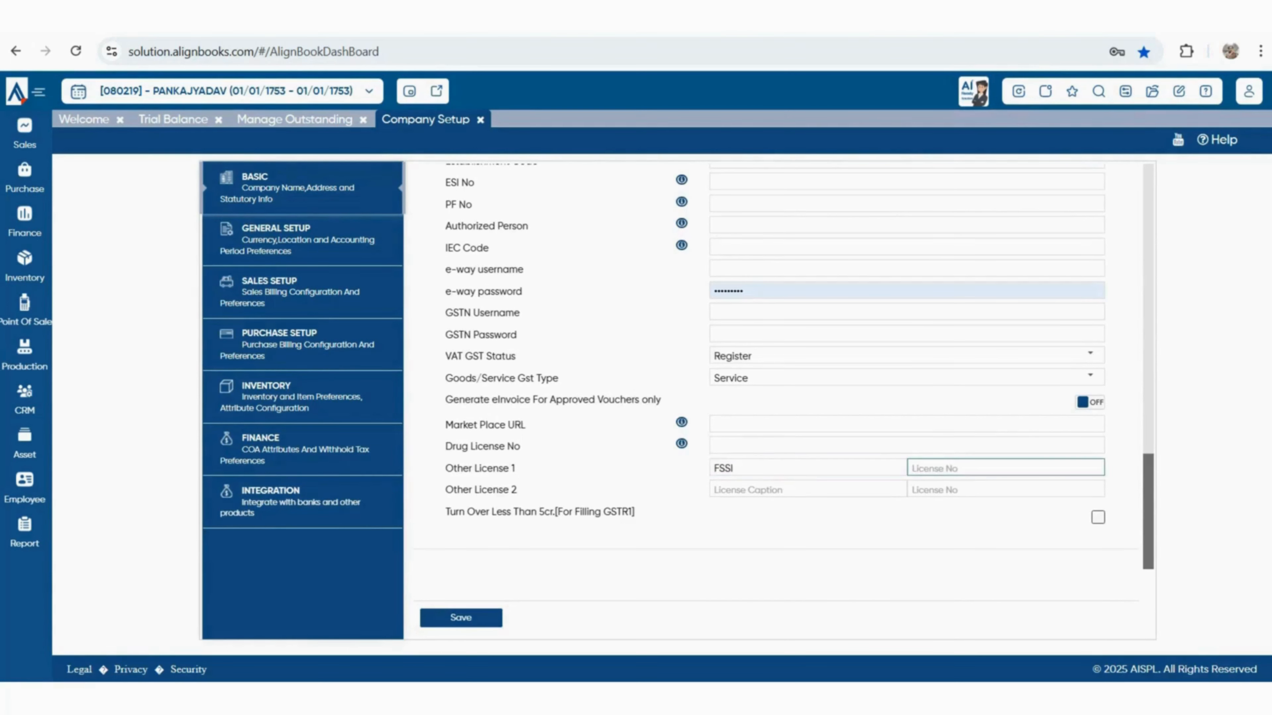
pyautogui.moveTo(449, 511); pyautogui.dragTo(621, 512)
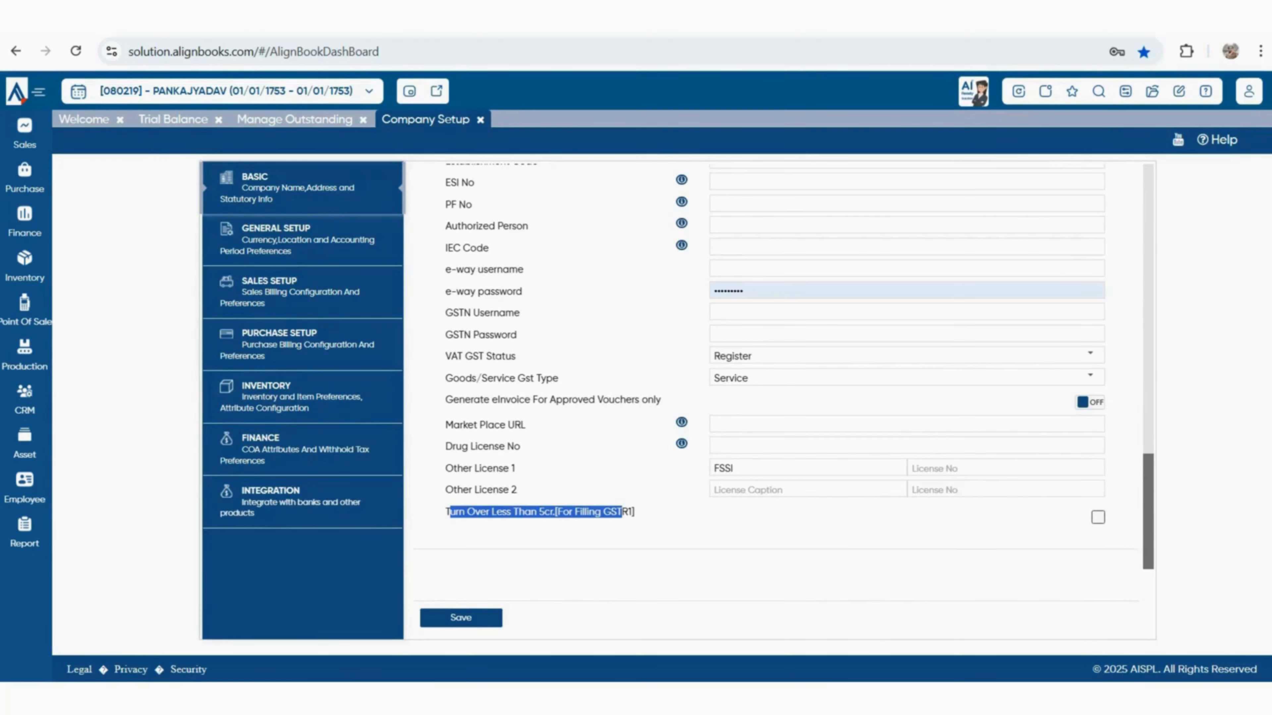
# Trim the GST/TIN to 15 characters after the save validation error, then open General Setup
pyautogui.click(461, 618)
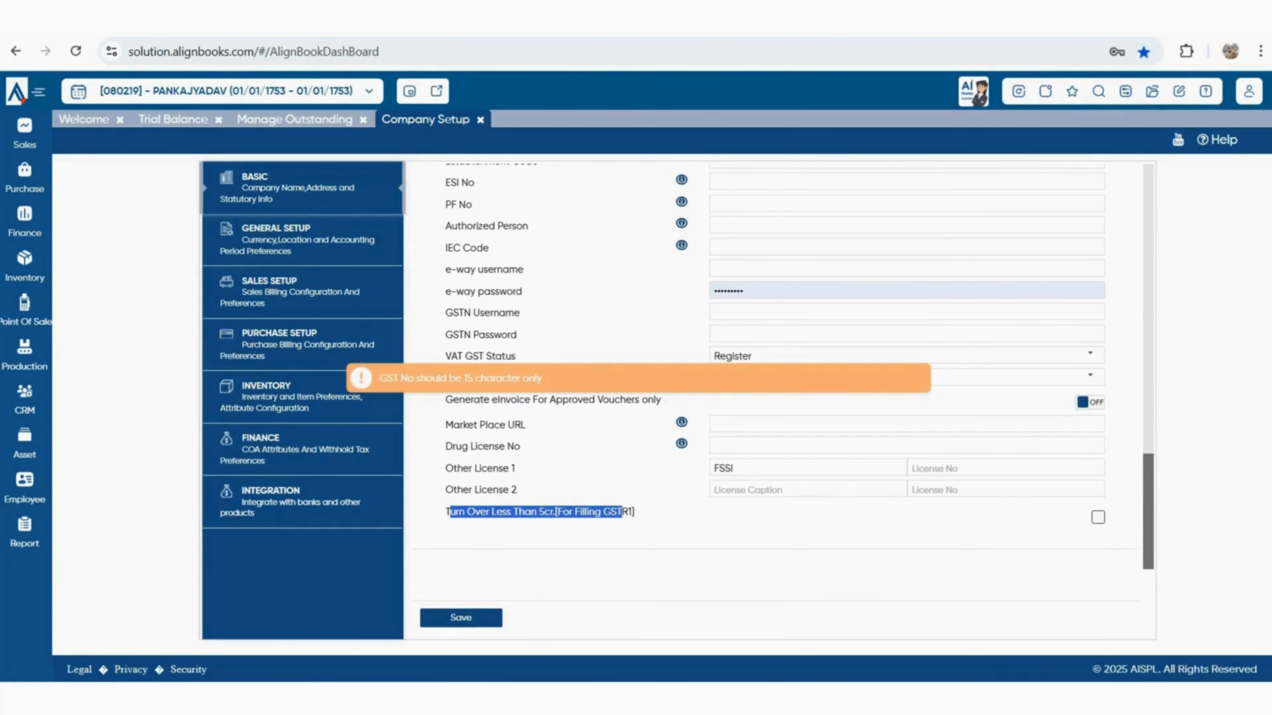
pyautogui.click(461, 617)
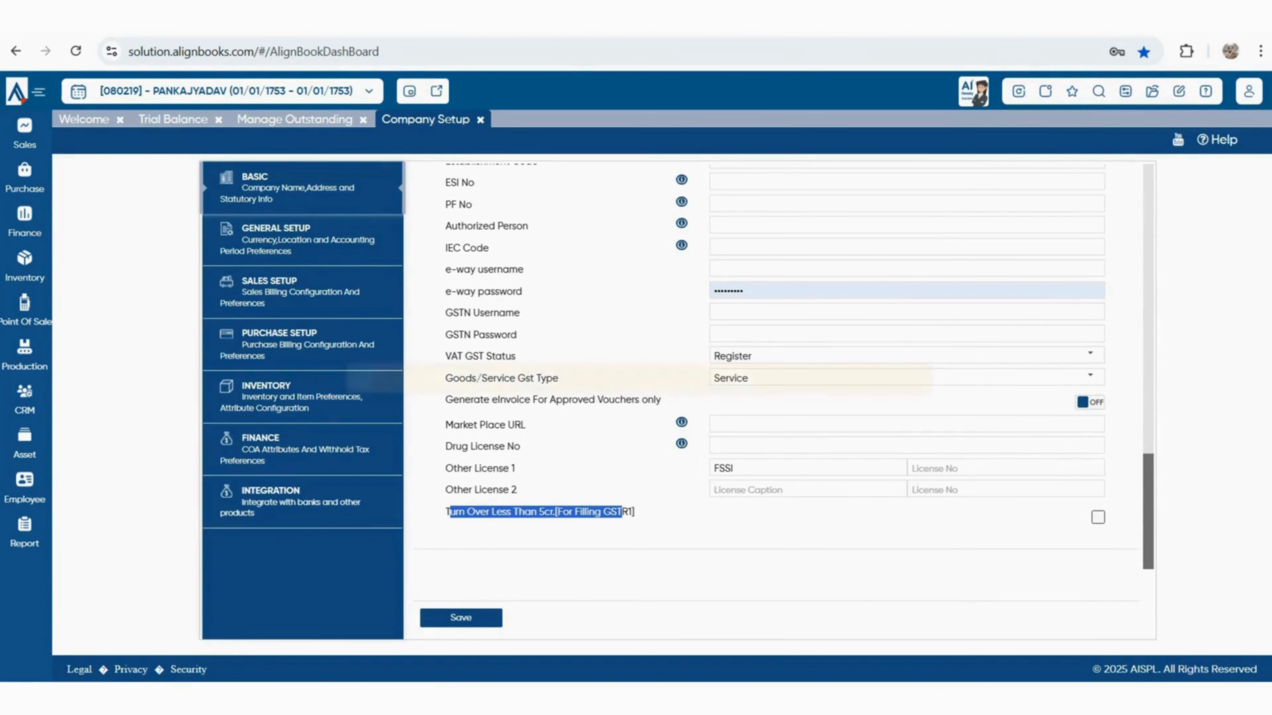
pyautogui.scroll(2, 776, 366)
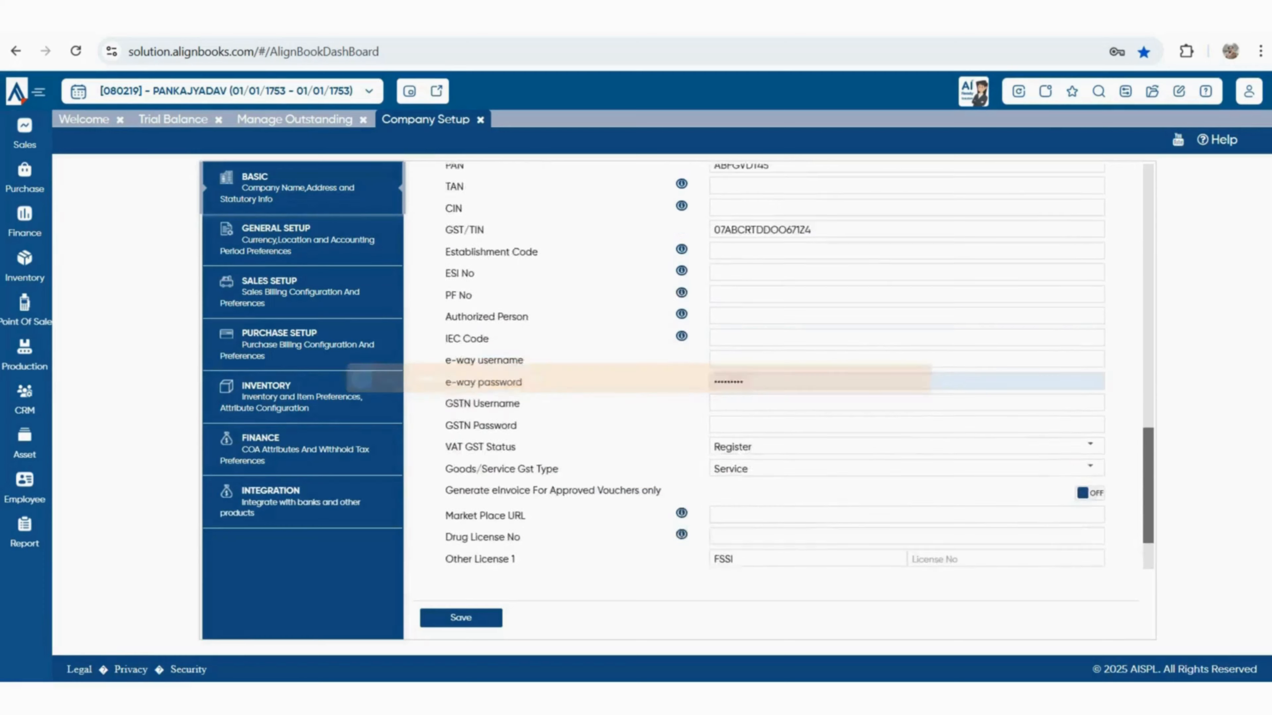
pyautogui.click(779, 306)
pyautogui.press('BackSpace')
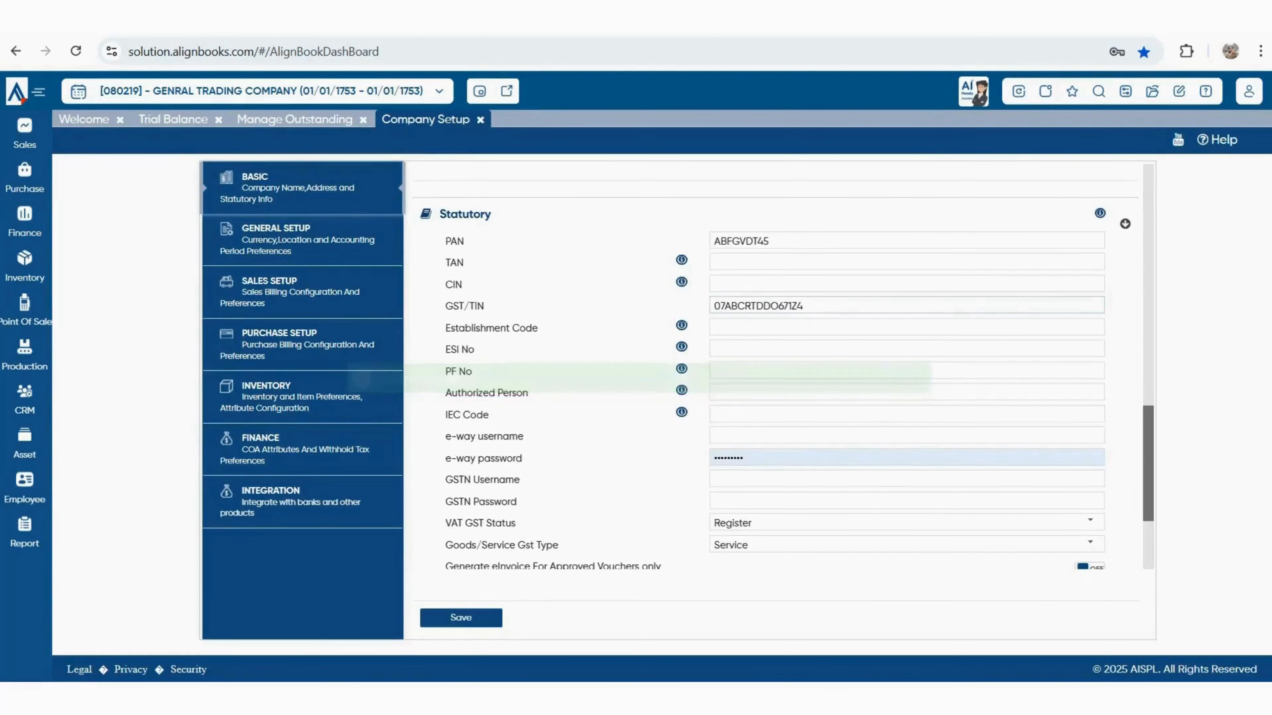
pyautogui.doubleClick(779, 306)
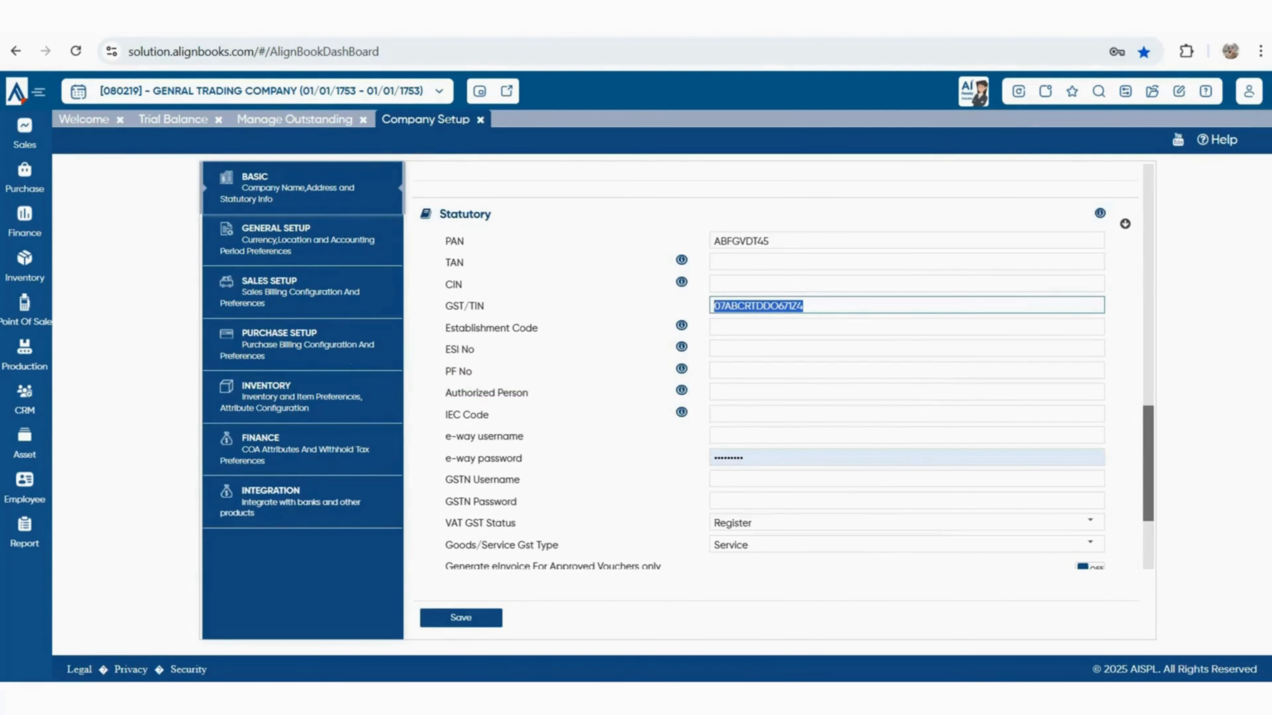
pyautogui.scroll(10, 783, 361)
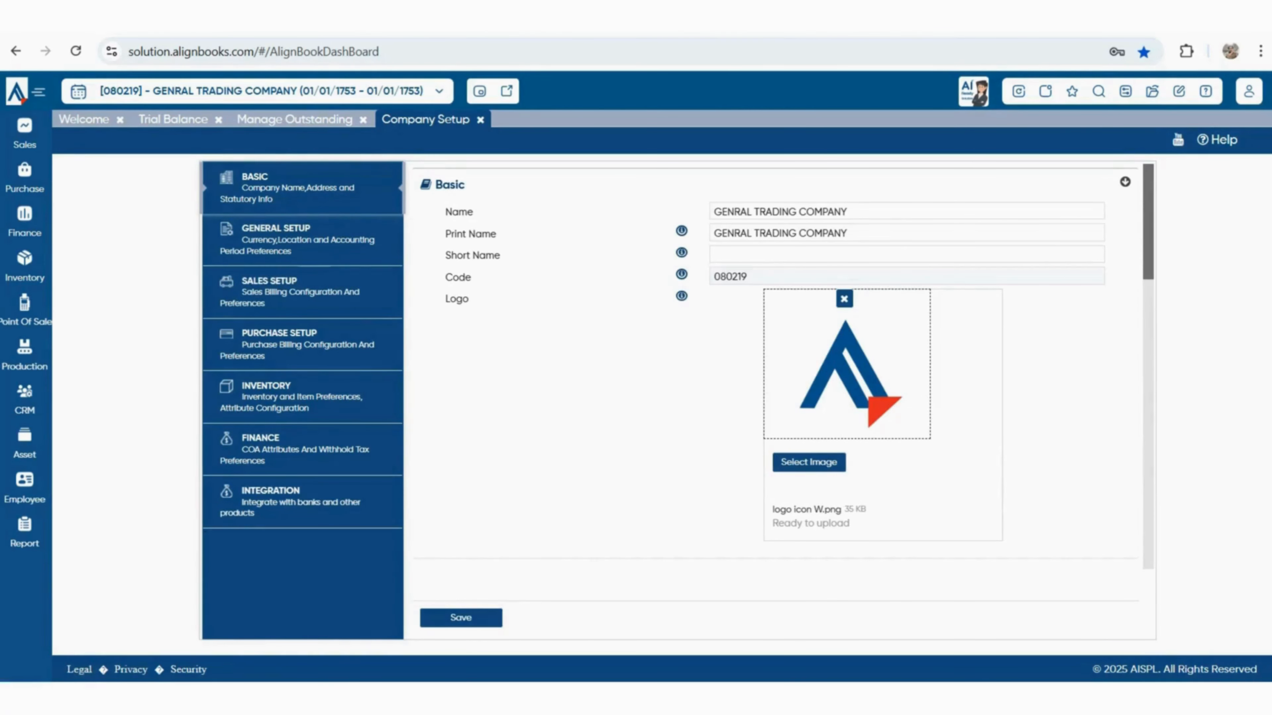
pyautogui.click(302, 240)
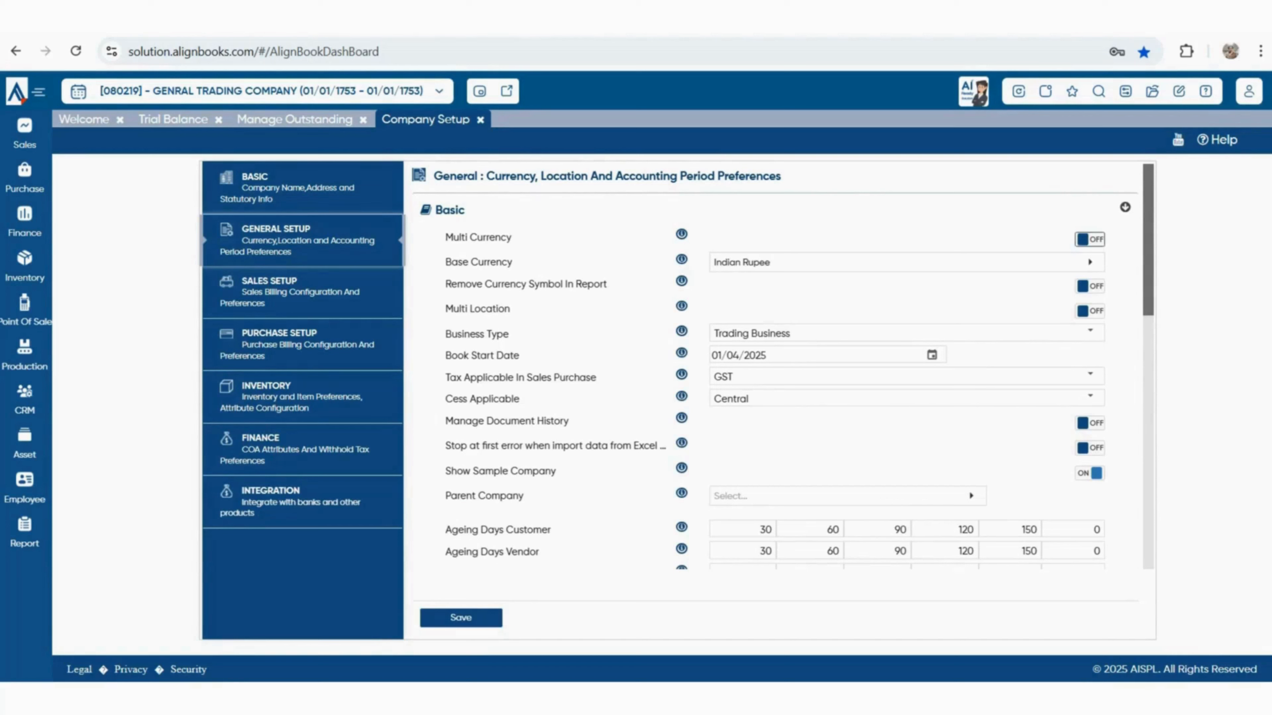
# Try multi currency and multi location, leaving both off, and review the currency symbol setting
pyautogui.click(1089, 239)
pyautogui.click(1089, 311)
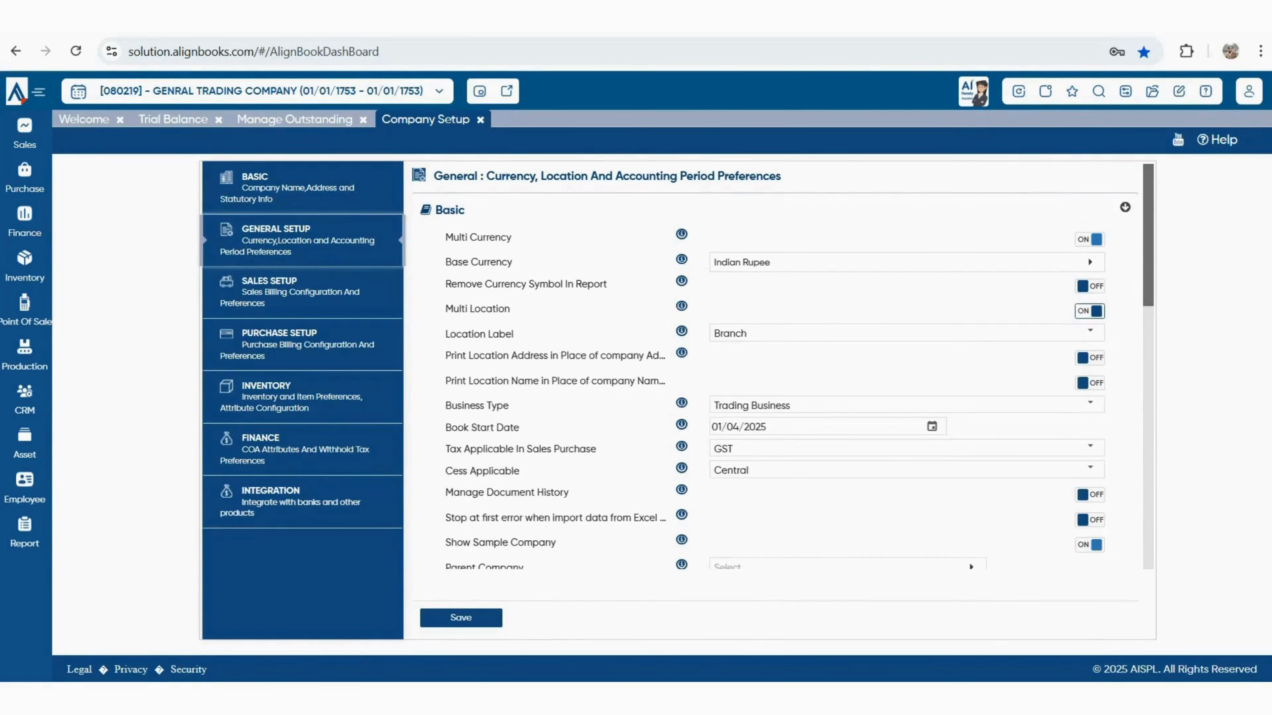
pyautogui.click(1089, 311)
pyautogui.click(1090, 240)
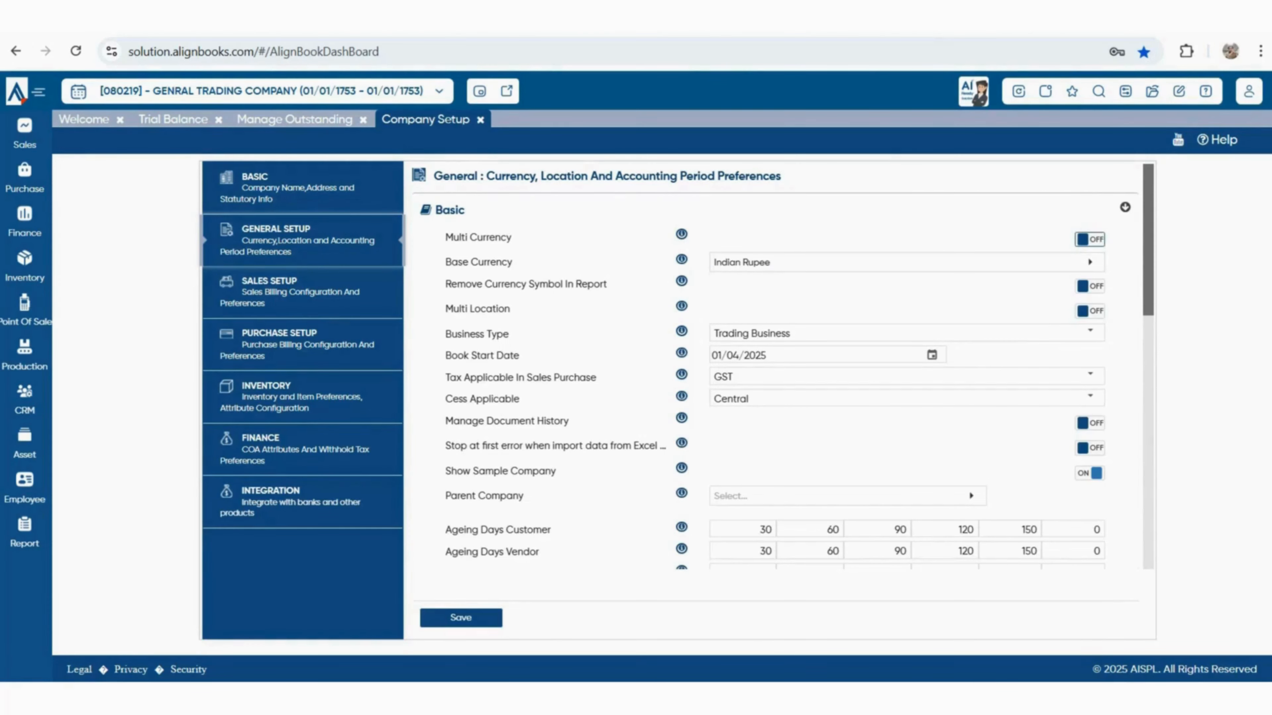
pyautogui.moveTo(456, 285); pyautogui.dragTo(607, 284)
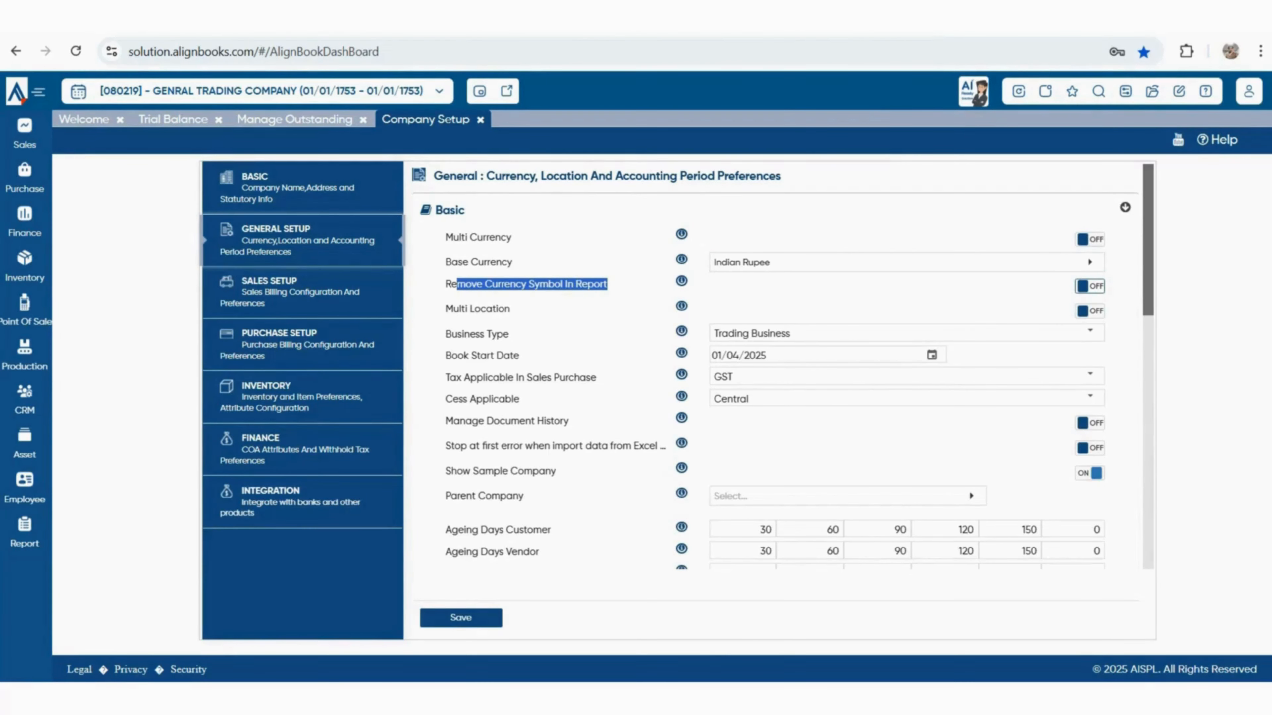
pyautogui.moveTo(452, 334); pyautogui.dragTo(509, 334)
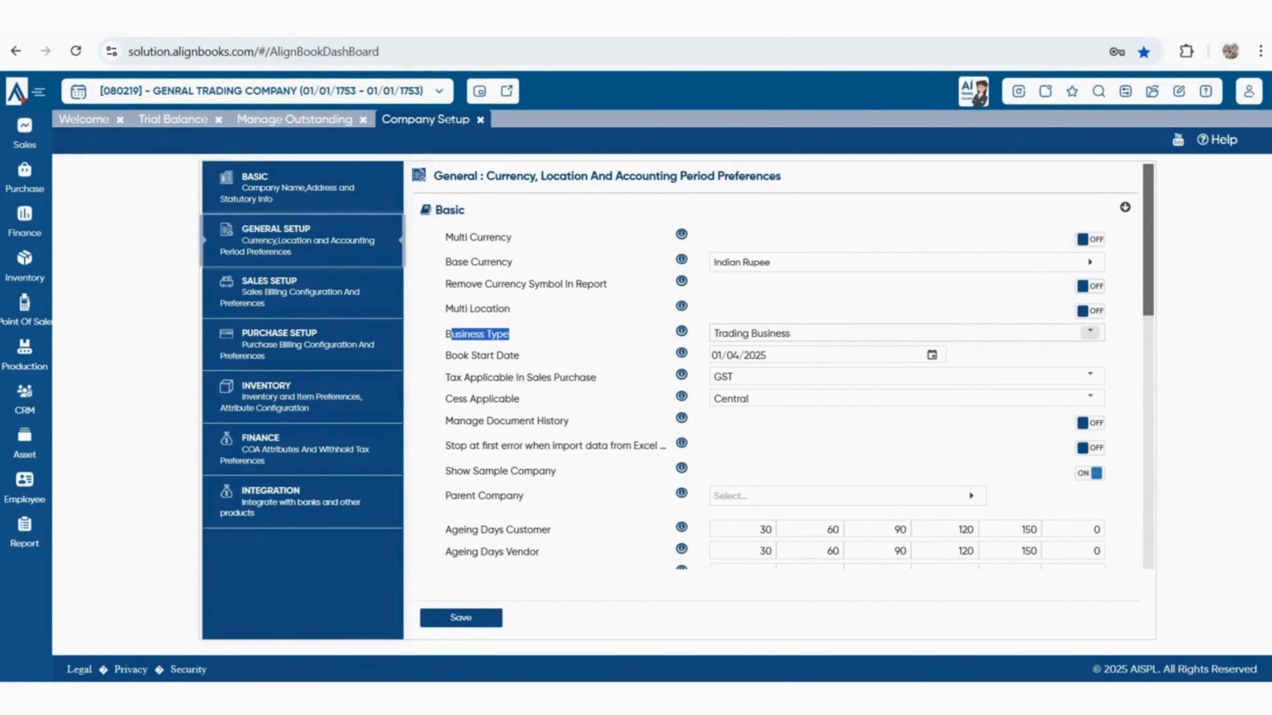
# Keep Trading Business as the business type with book start date 01/04/2025
pyautogui.click(1090, 333)
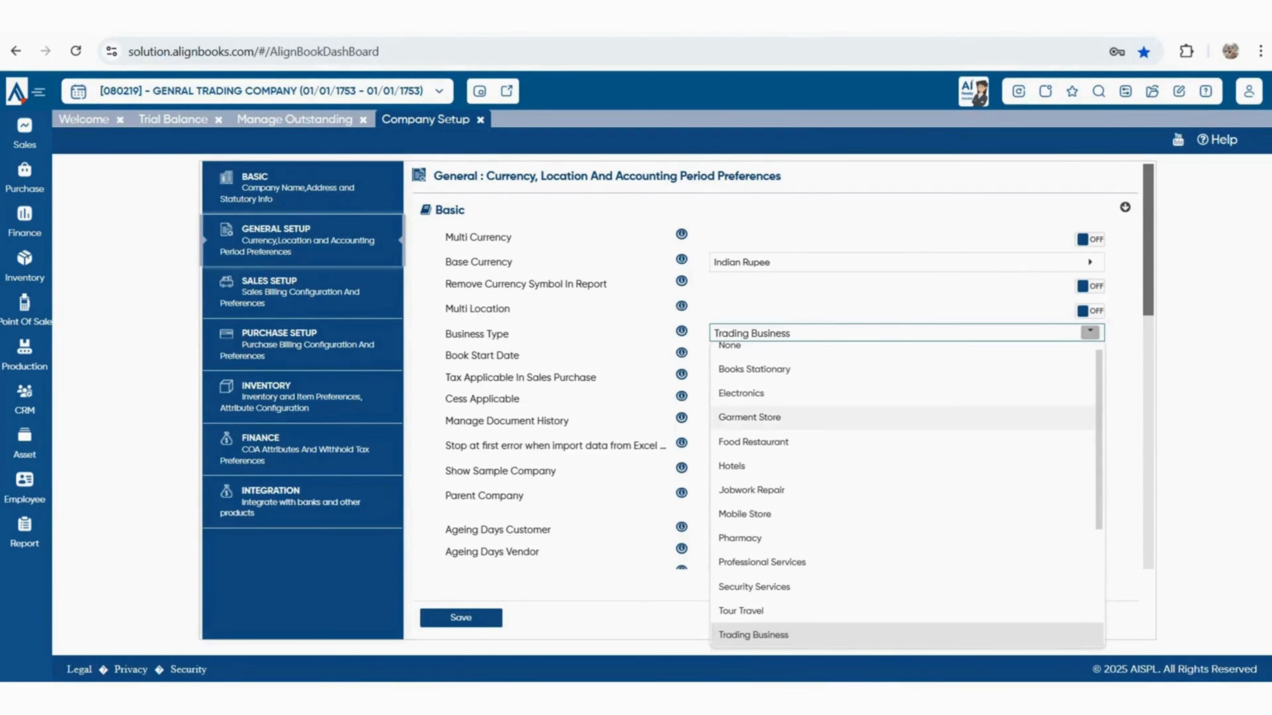
pyautogui.click(753, 635)
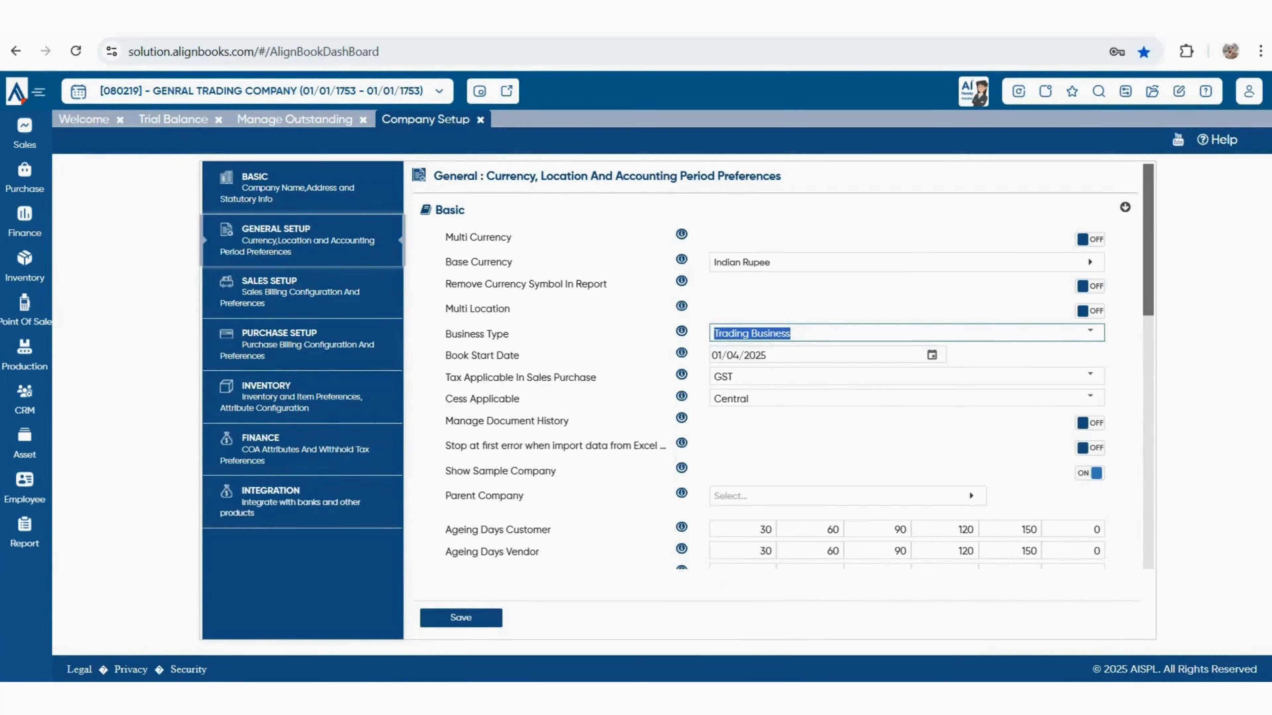
pyautogui.click(1090, 331)
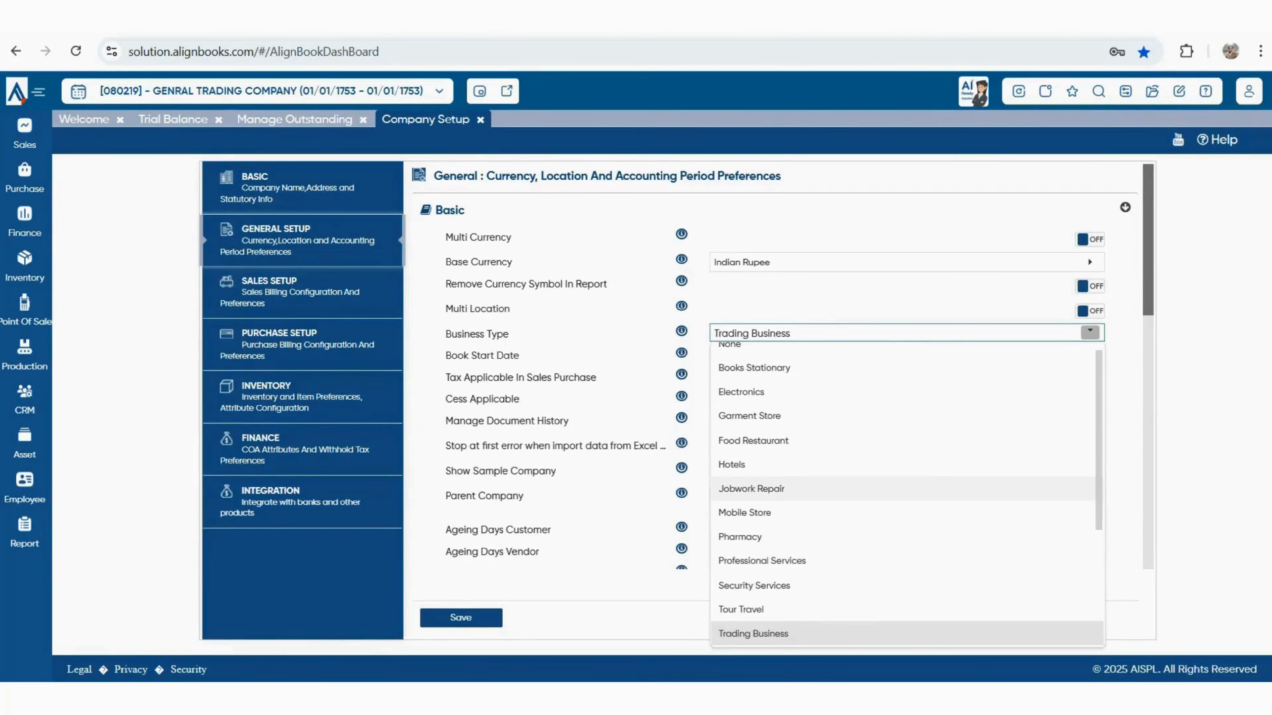
pyautogui.scroll(-4, 753, 585)
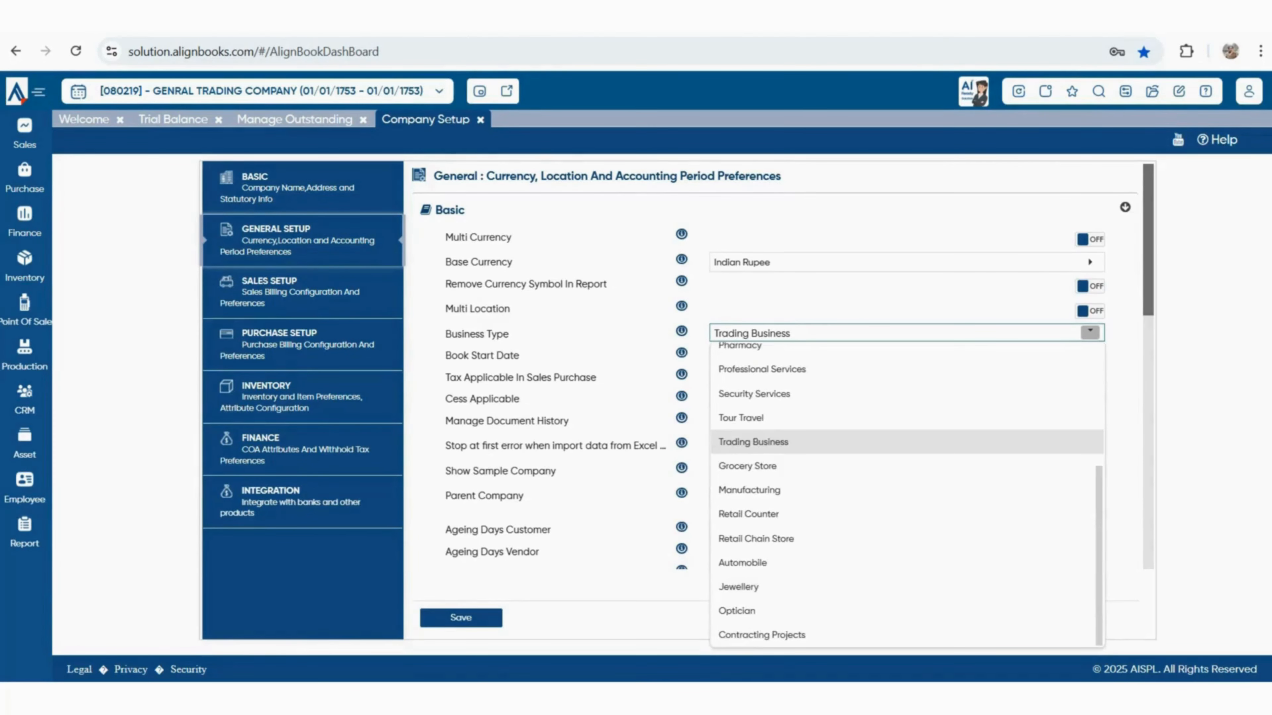
pyautogui.click(626, 425)
pyautogui.moveTo(774, 355); pyautogui.dragTo(712, 355)
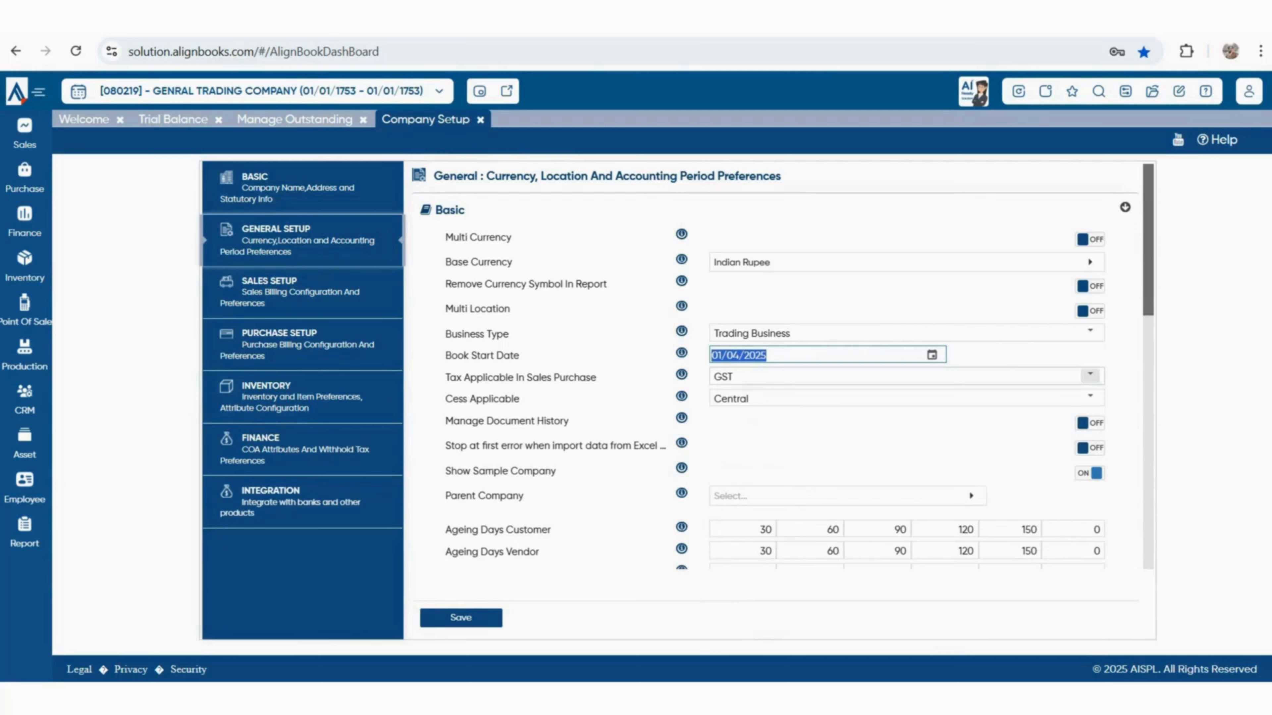
pyautogui.press('Tab')
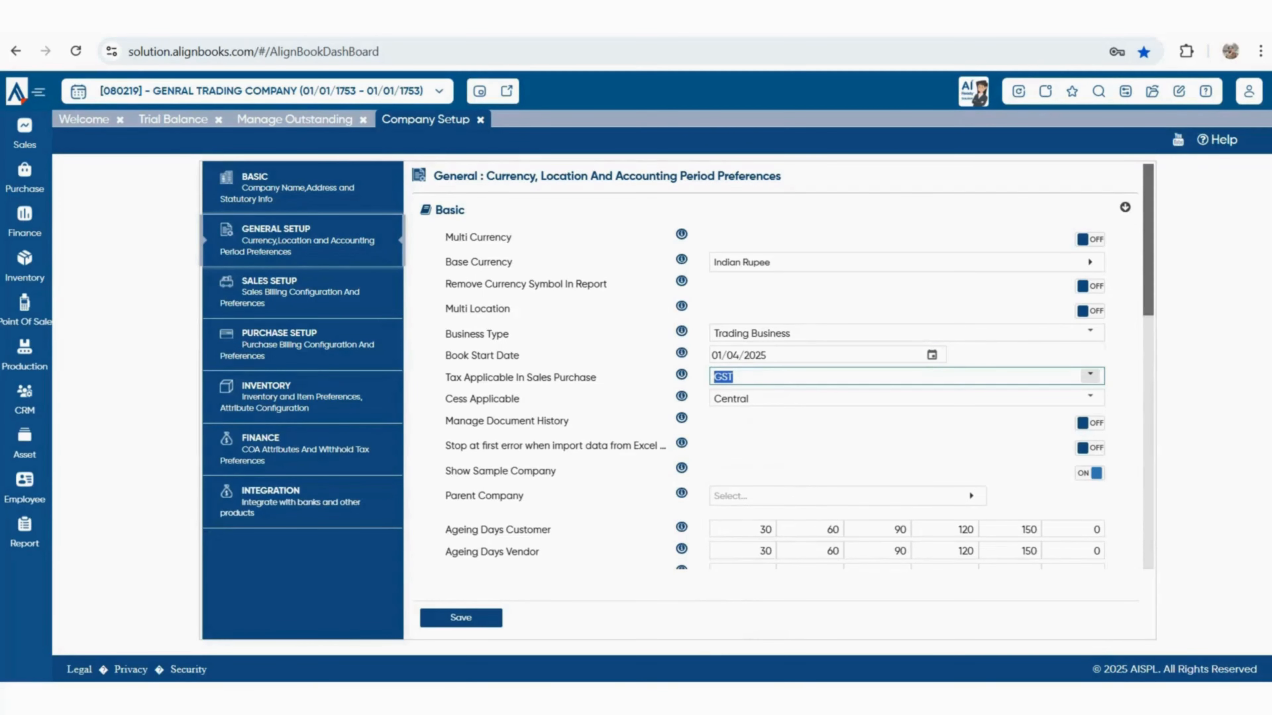
# Keep GST as the tax applicable in sales and purchase, review remaining options, and save General Setup
pyautogui.click(1089, 375)
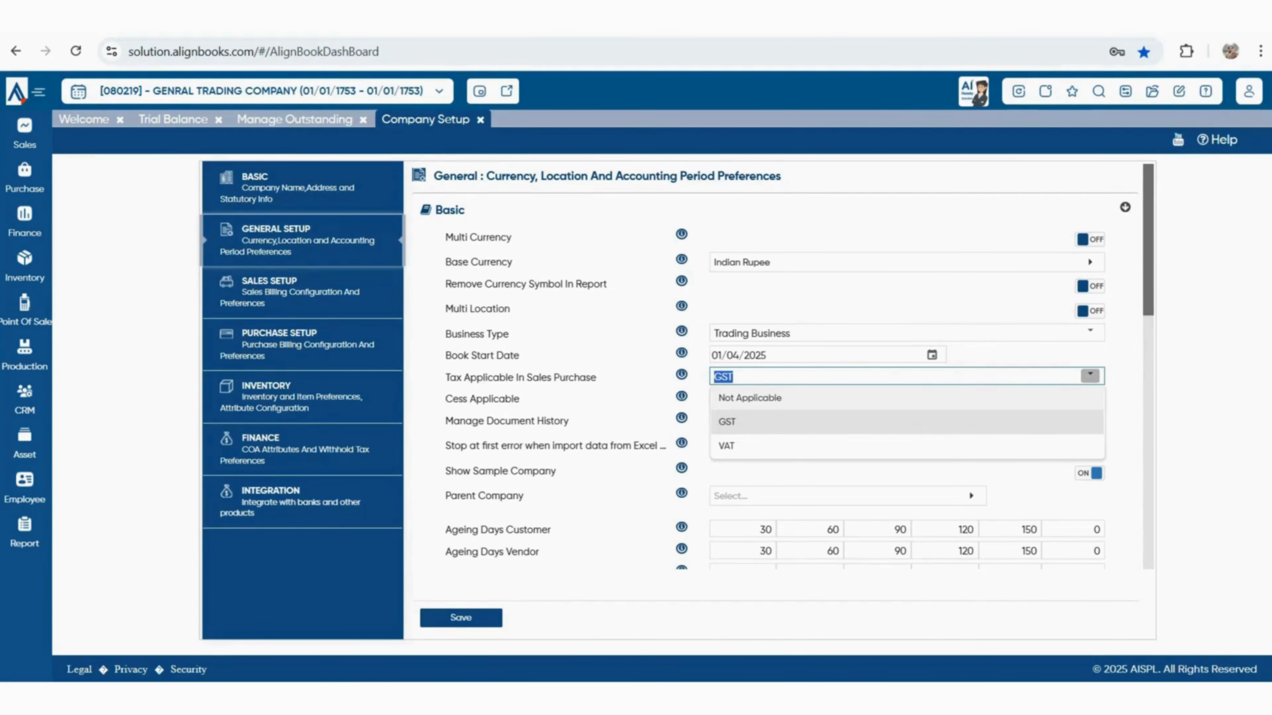
pyautogui.click(906, 422)
pyautogui.scroll(-1, 906, 422)
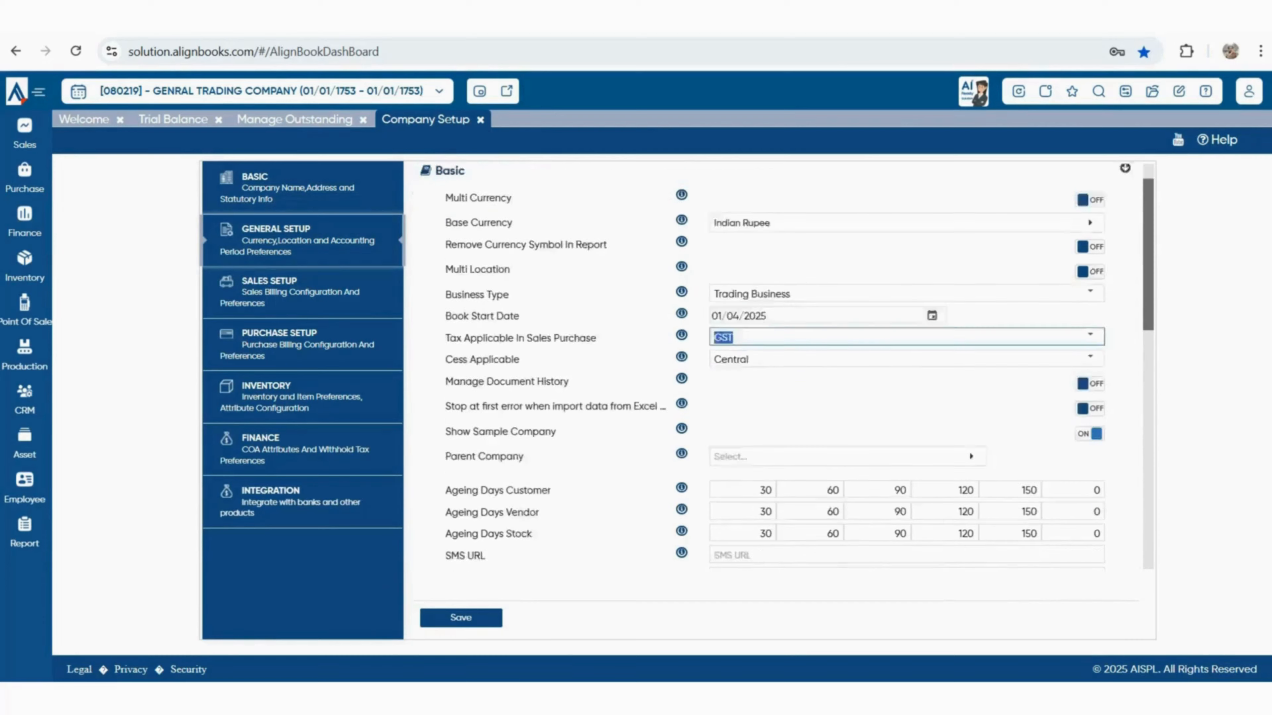
pyautogui.scroll(-3, 906, 422)
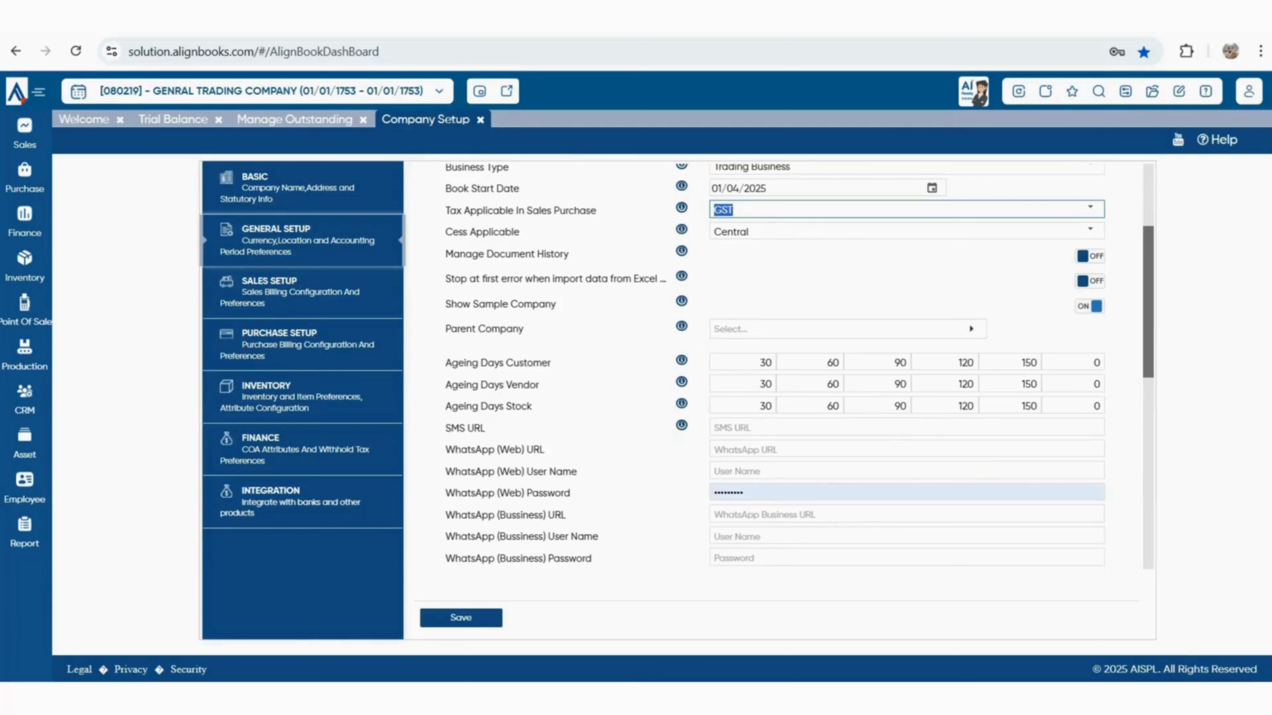
pyautogui.moveTo(445, 254); pyautogui.dragTo(570, 254)
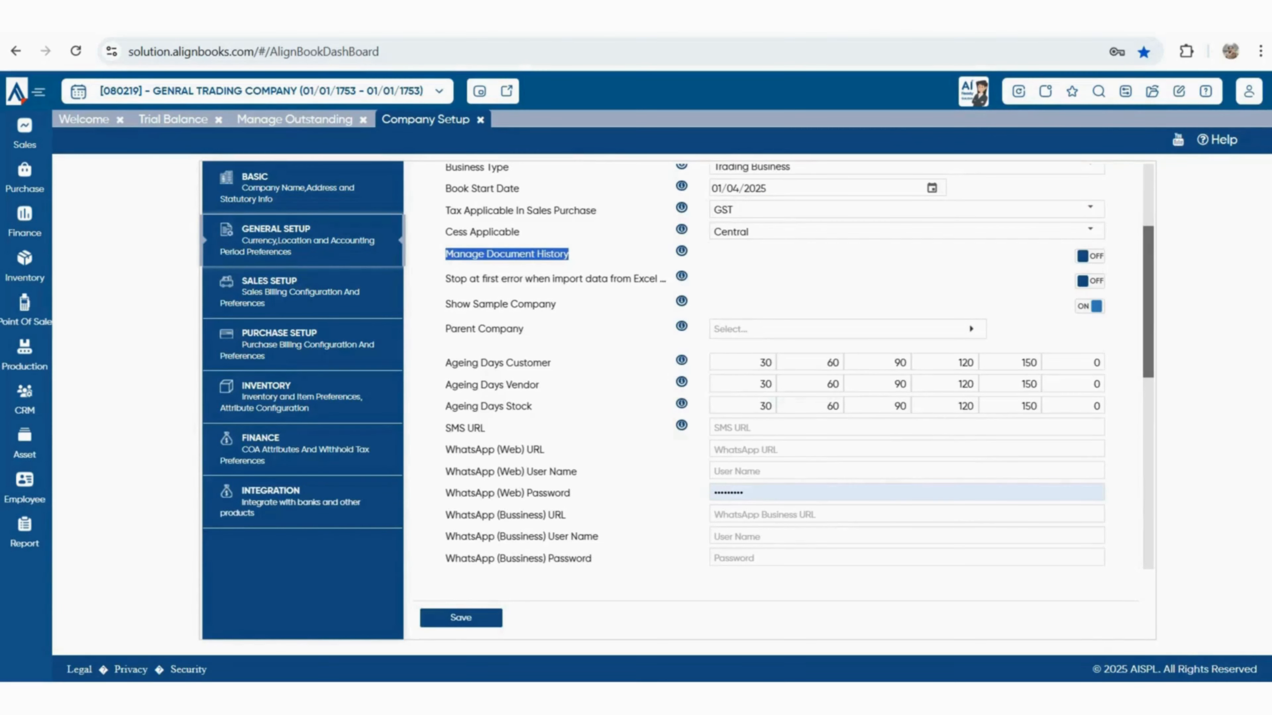
pyautogui.moveTo(445, 279); pyautogui.dragTo(645, 279)
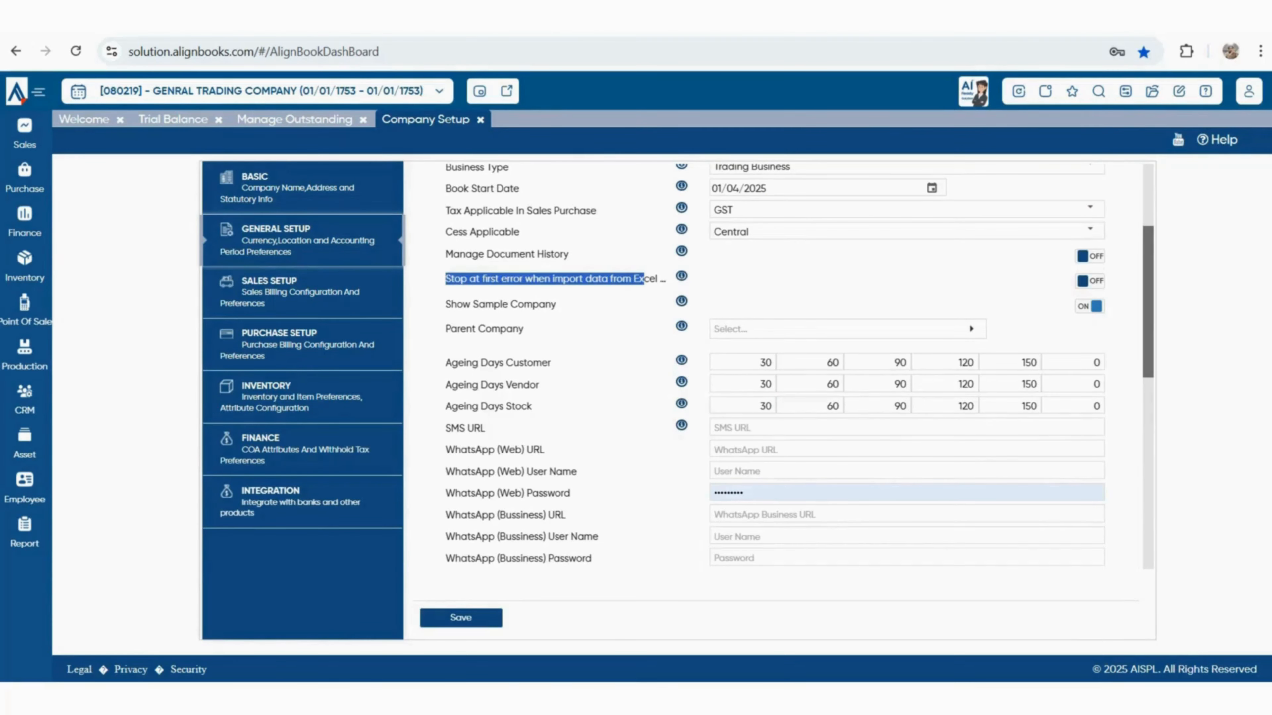
pyautogui.scroll(2, 799, 366)
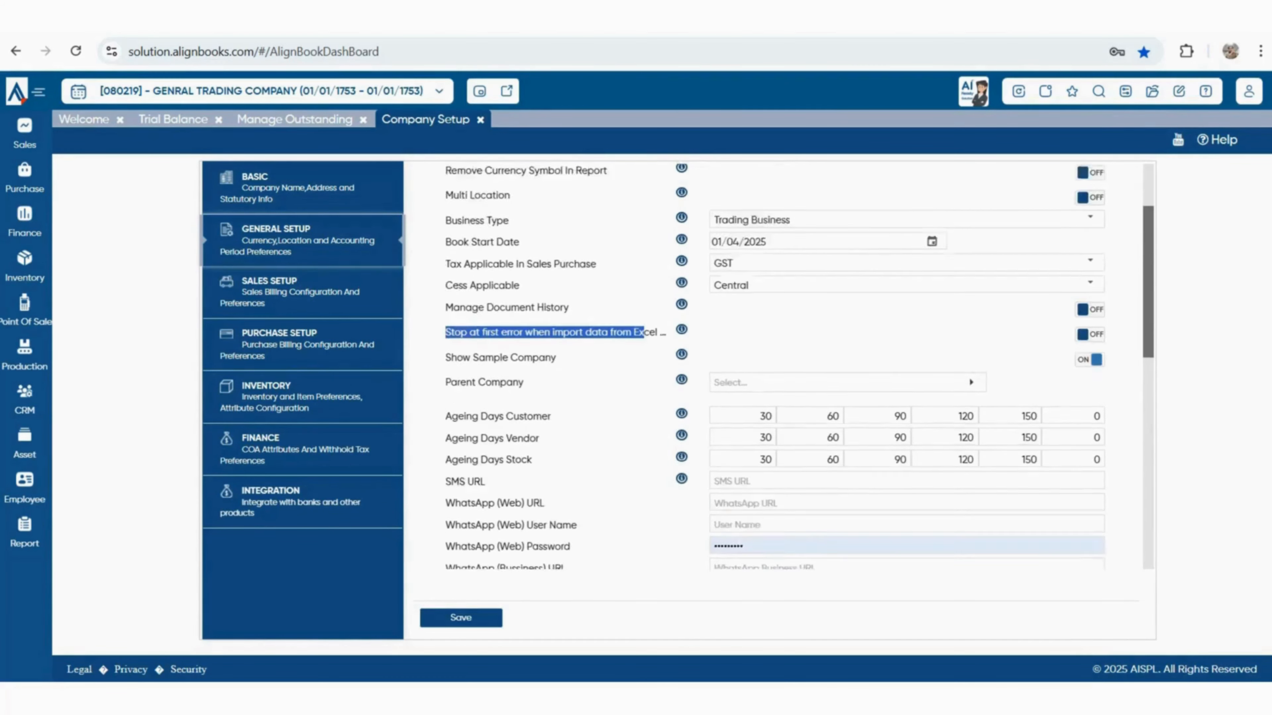
pyautogui.scroll(-2, 799, 367)
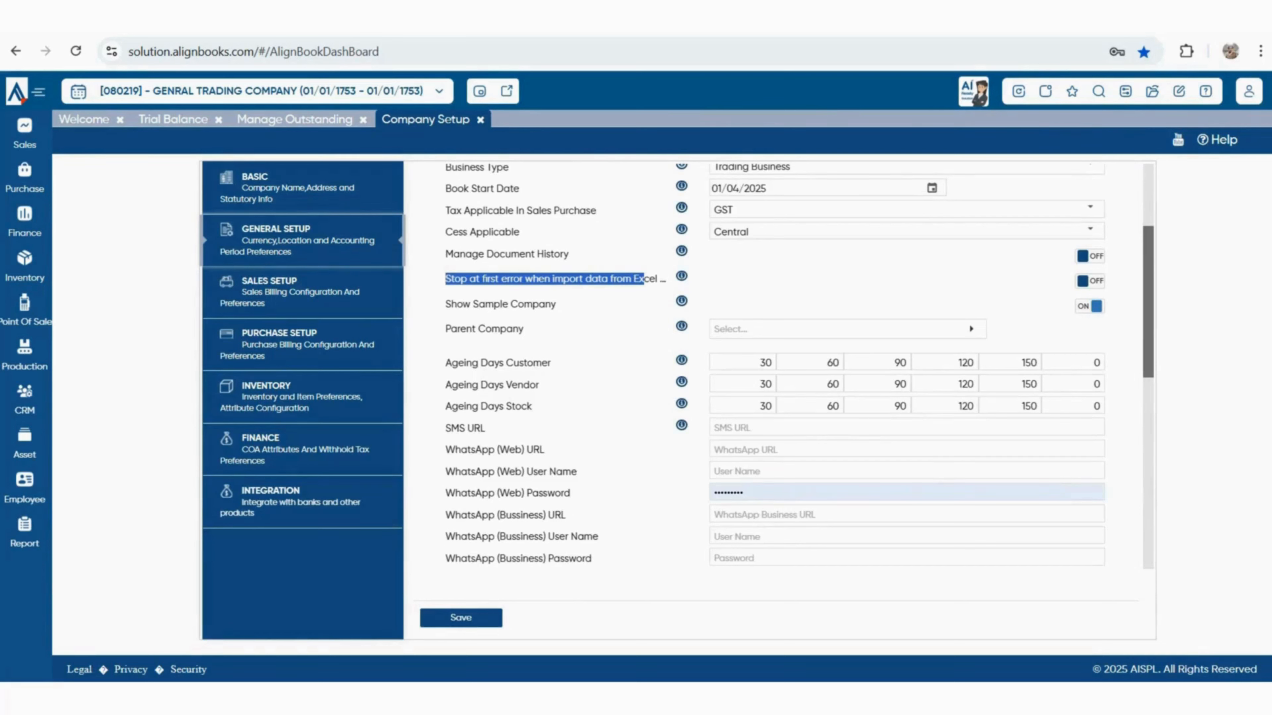
pyautogui.moveTo(445, 450); pyautogui.dragTo(545, 450)
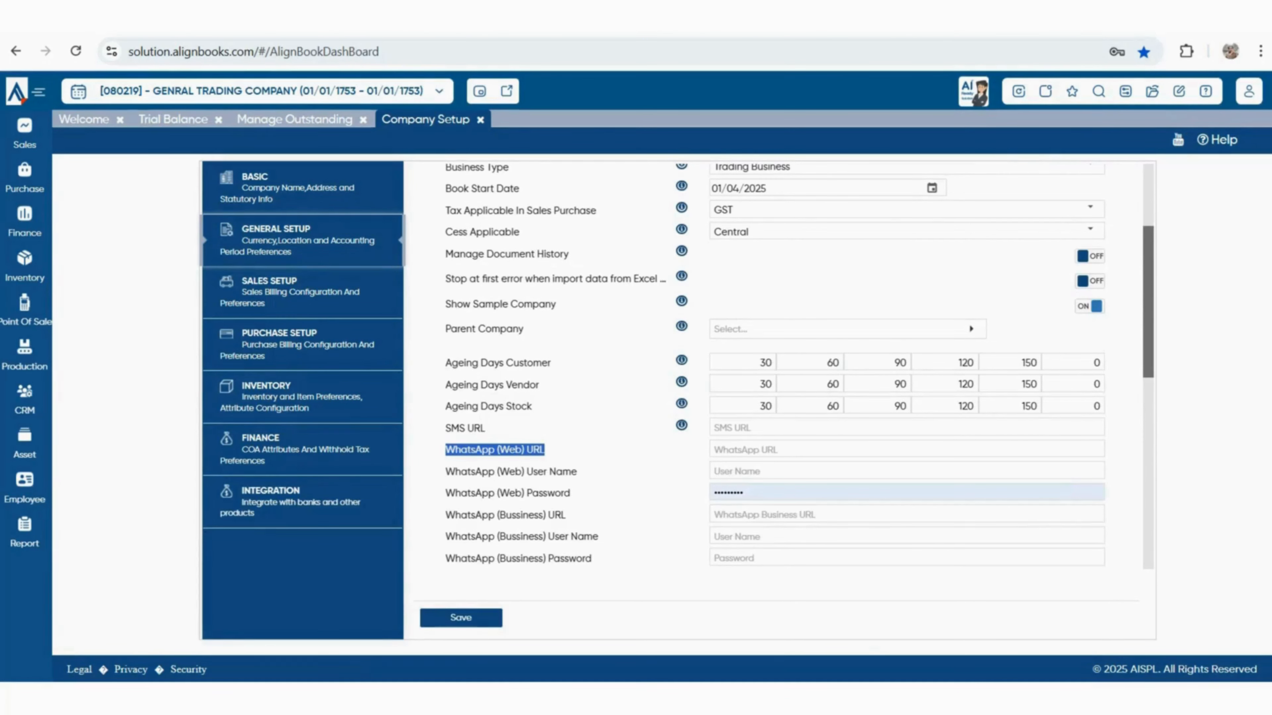
pyautogui.click(461, 617)
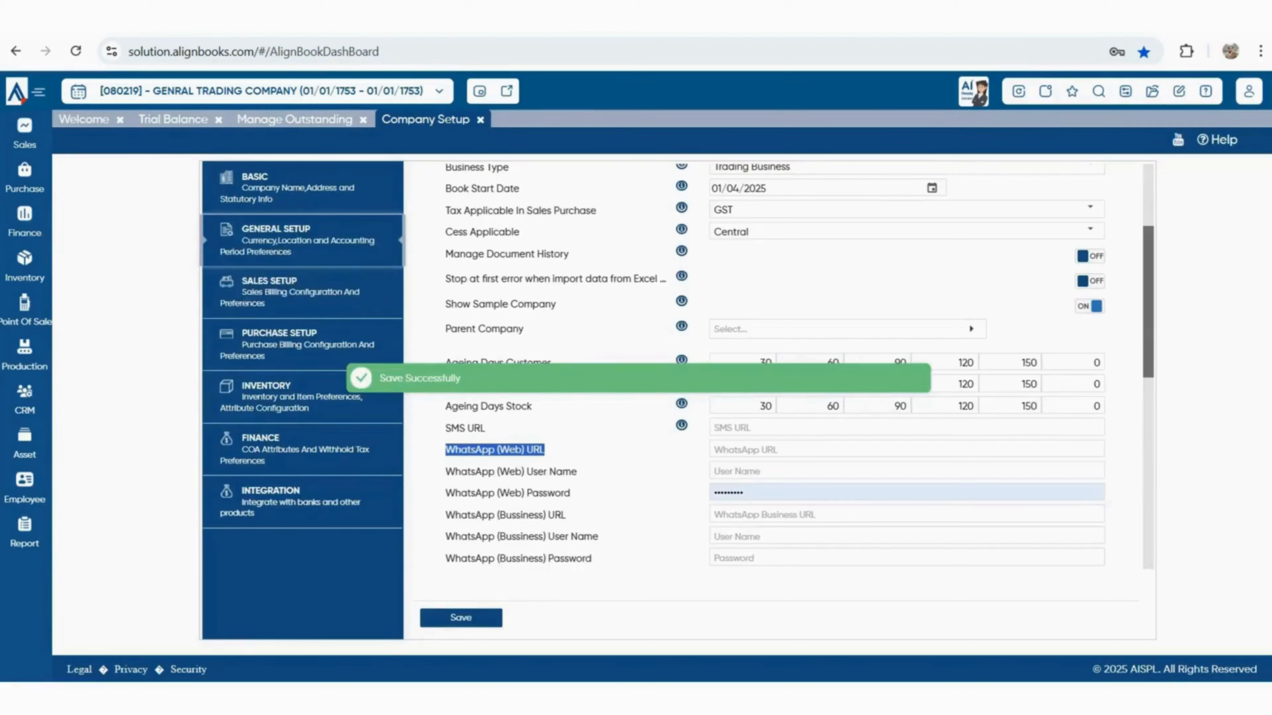
# Open Sales Setup and review the Customer Label and Logistic Details settings
pyautogui.click(301, 292)
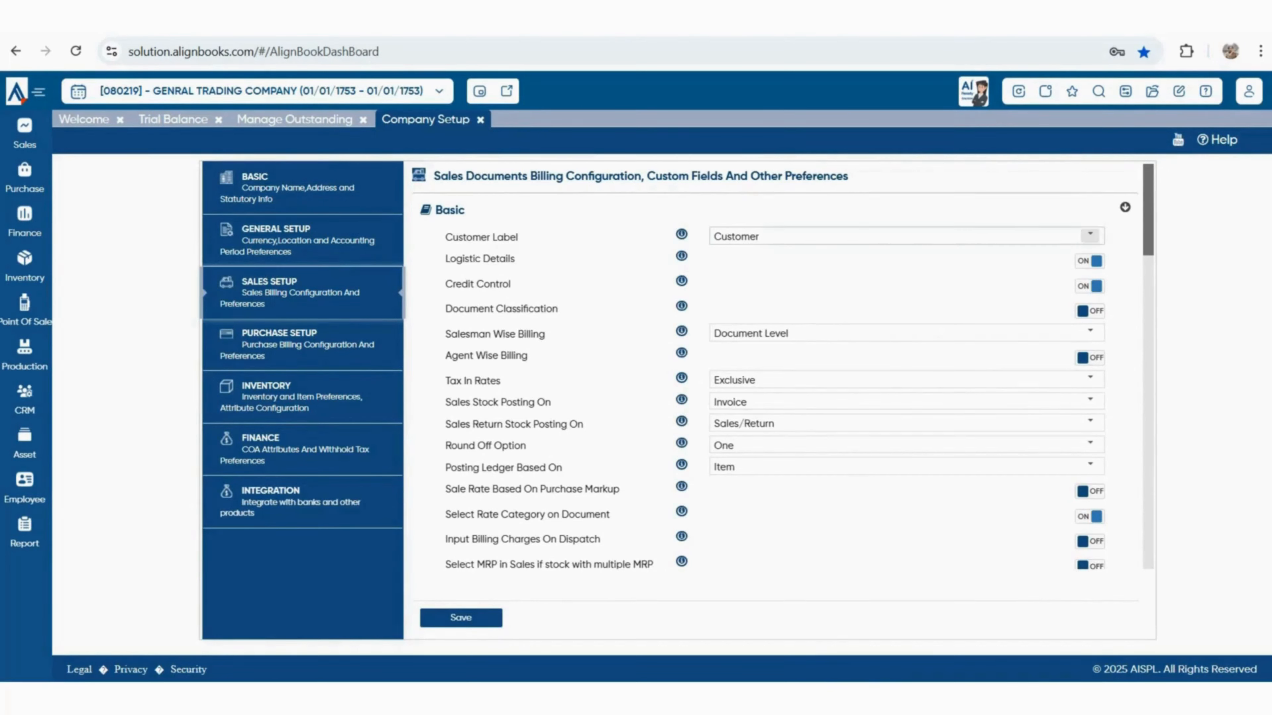
pyautogui.moveTo(763, 237); pyautogui.dragTo(703, 237)
pyautogui.click(645, 239)
pyautogui.moveTo(445, 259); pyautogui.dragTo(450, 259)
pyautogui.click(447, 259)
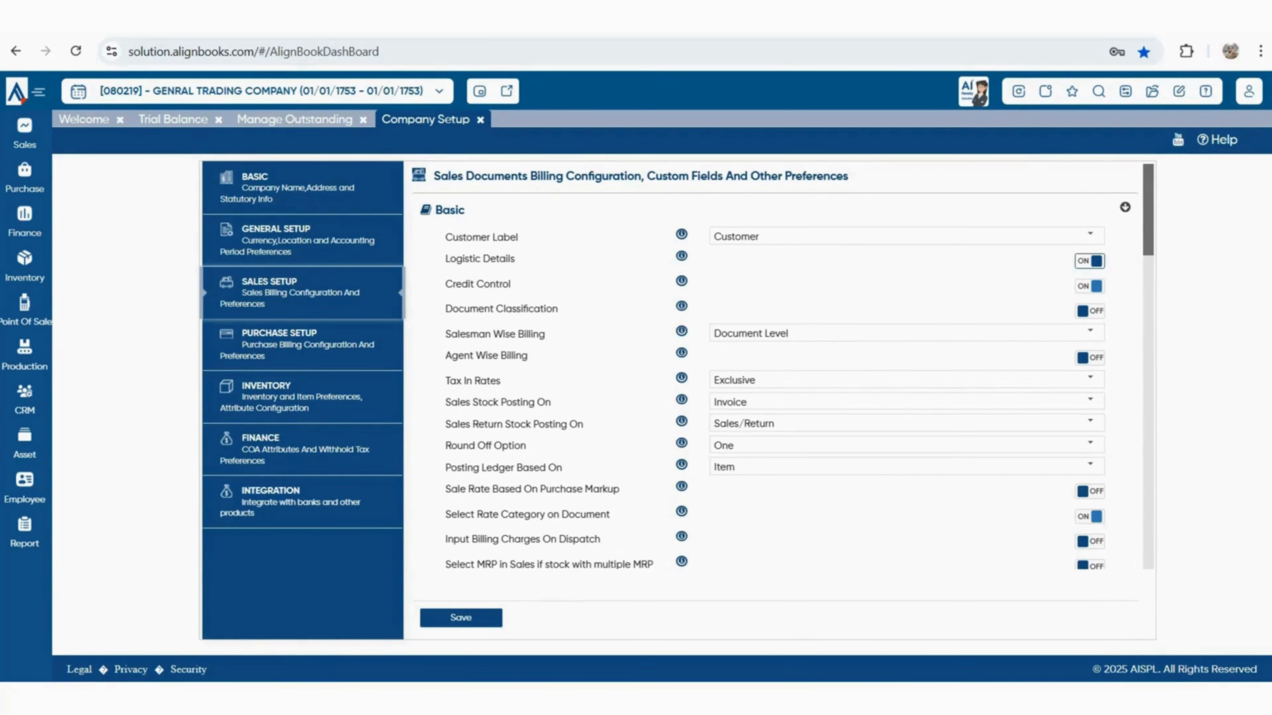
# Review Credit Control and the salesman and agent billing settings, showing the Salesman Wise Billing choices
pyautogui.moveTo(474, 284); pyautogui.dragTo(490, 285)
pyautogui.moveTo(452, 334); pyautogui.dragTo(529, 356)
pyautogui.click(1090, 333)
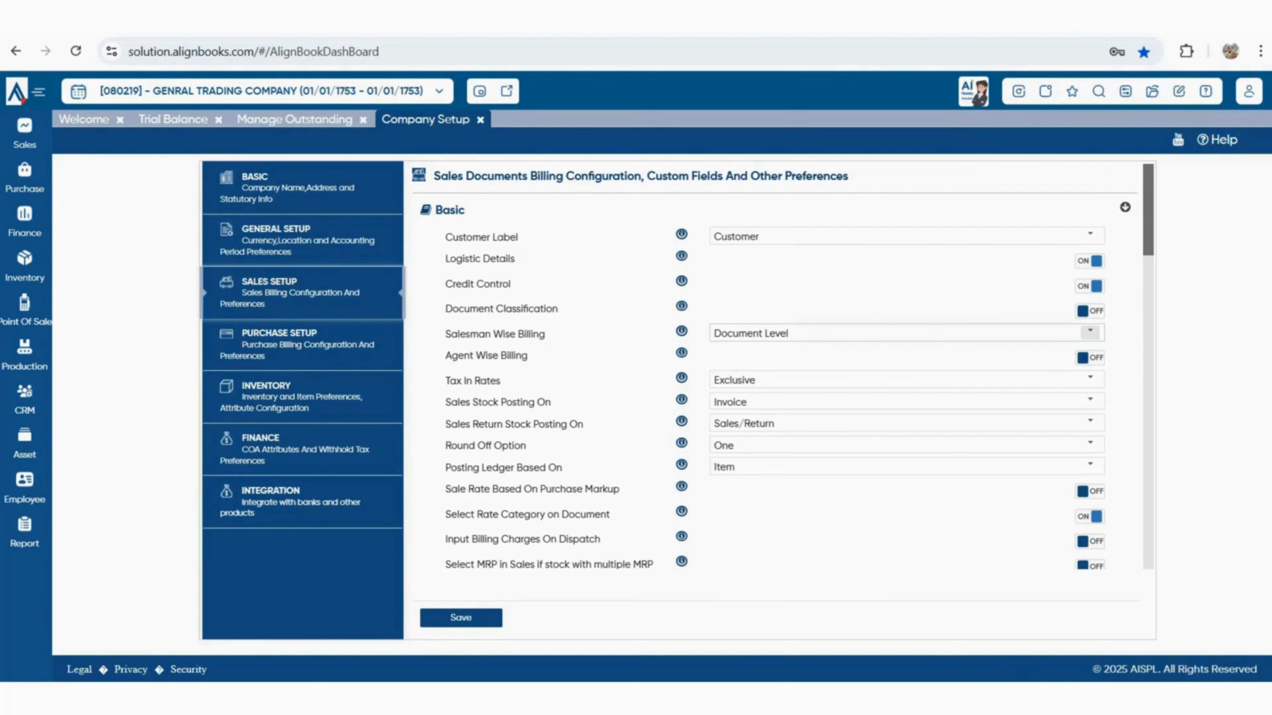
pyautogui.click(1090, 333)
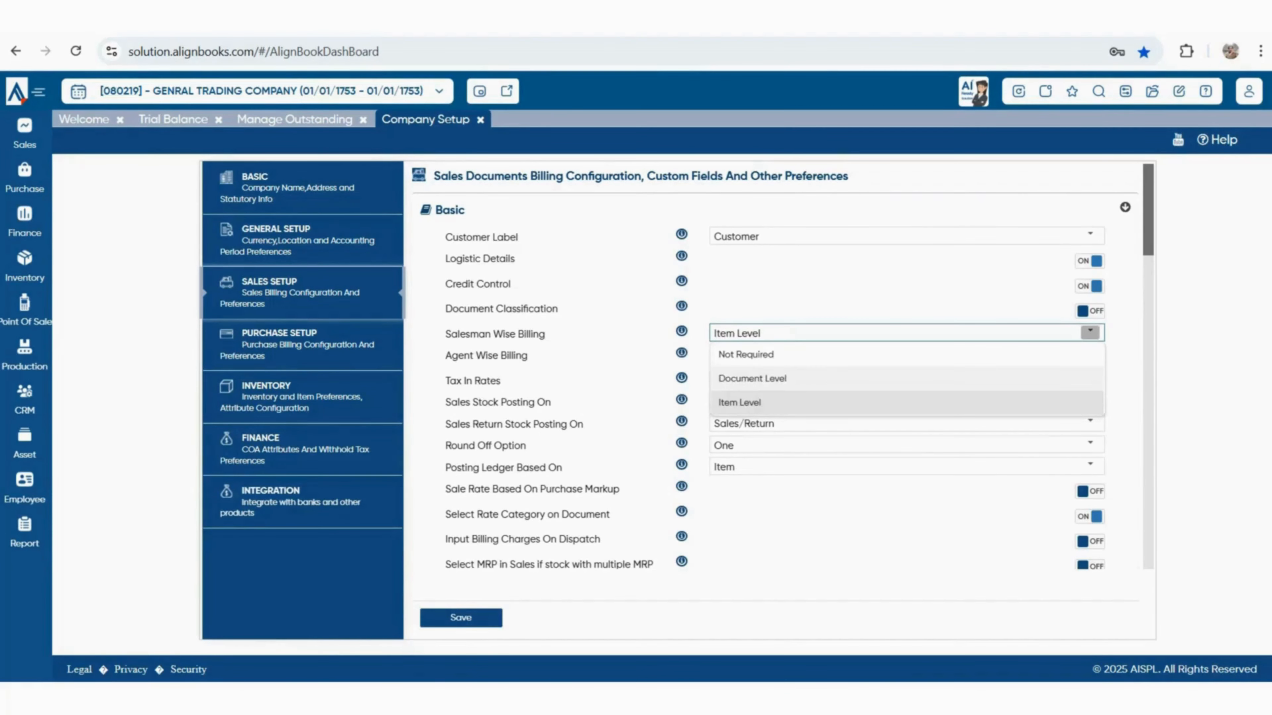
# Keep Salesman Wise Billing at Document Level and switch Agent Wise Billing on
pyautogui.click(906, 379)
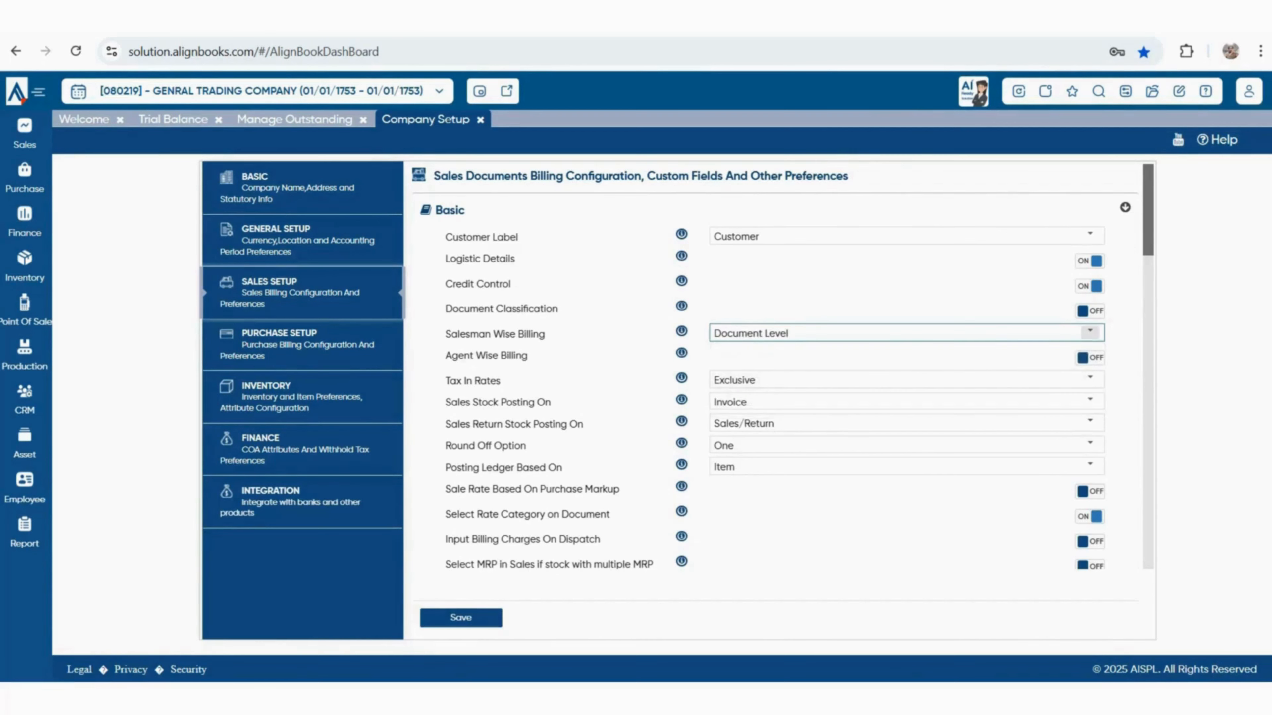
pyautogui.moveTo(789, 334); pyautogui.dragTo(721, 341)
pyautogui.click(752, 356)
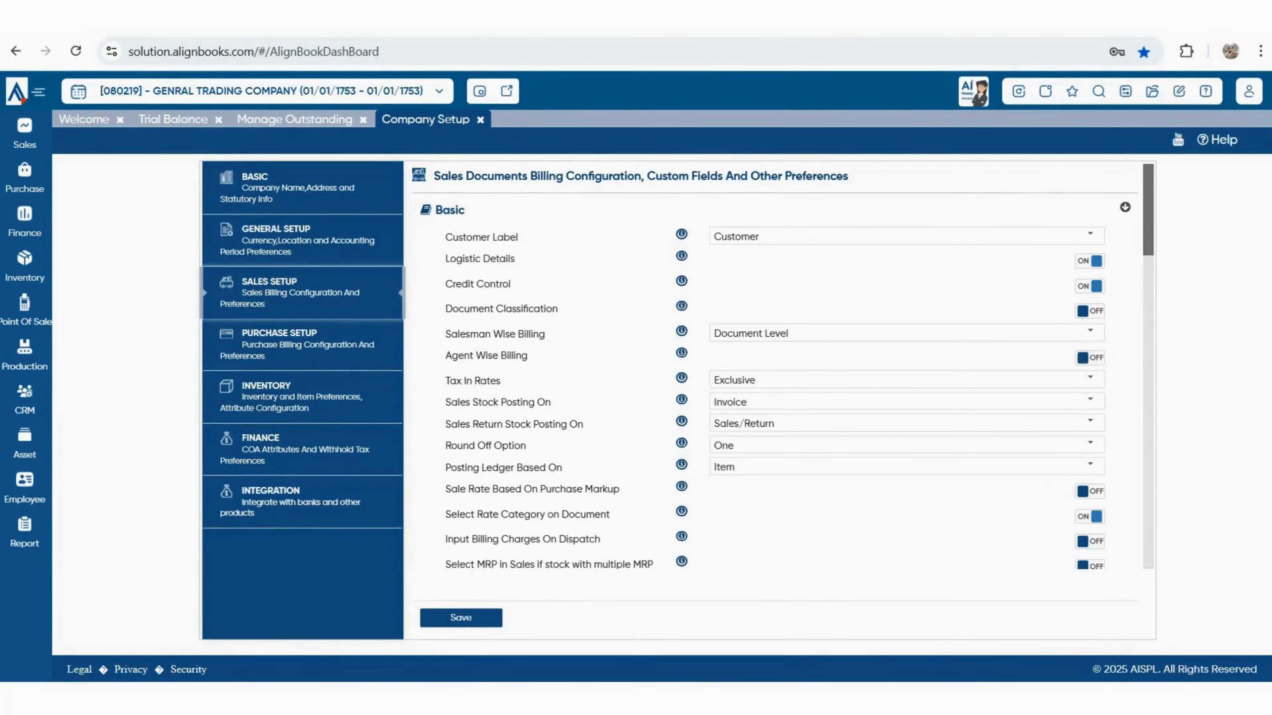
pyautogui.moveTo(501, 382); pyautogui.dragTo(449, 381)
pyautogui.moveTo(528, 356); pyautogui.dragTo(445, 355)
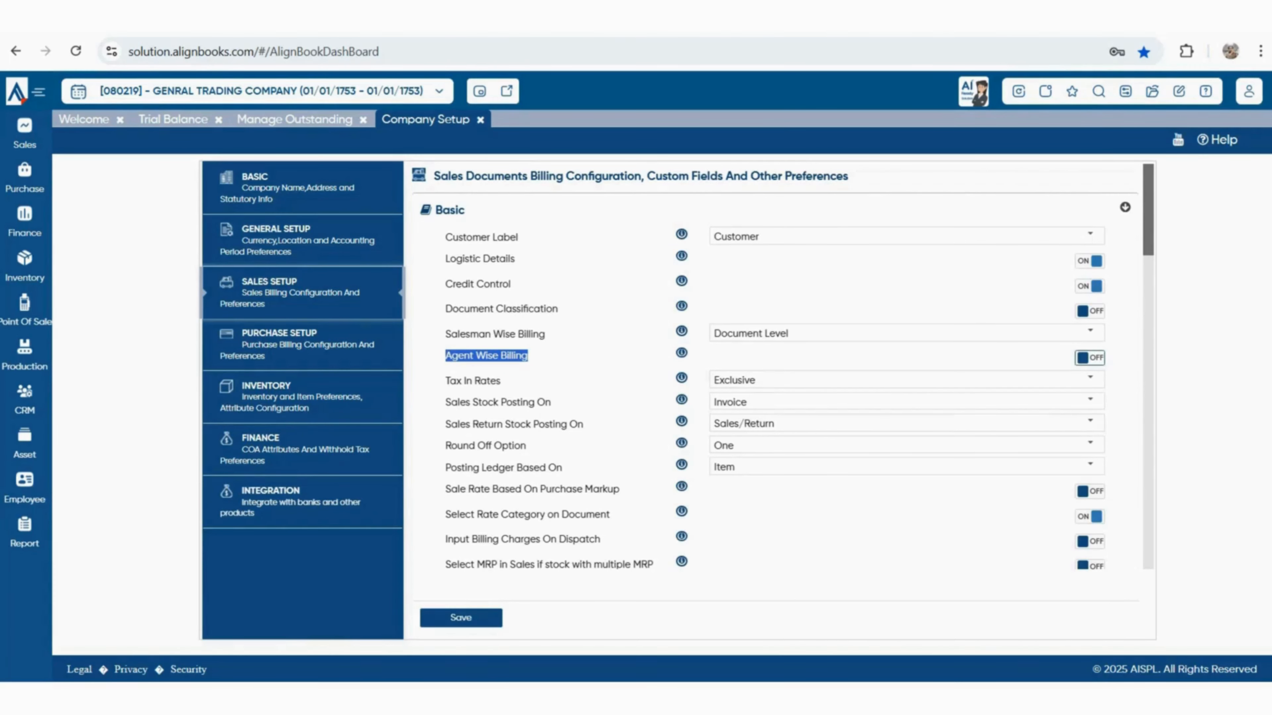
pyautogui.click(1089, 358)
# Set Tax In Rates to Document Based, leaving Sales Stock Posting On at Invoice
pyautogui.moveTo(506, 382); pyautogui.dragTo(449, 382)
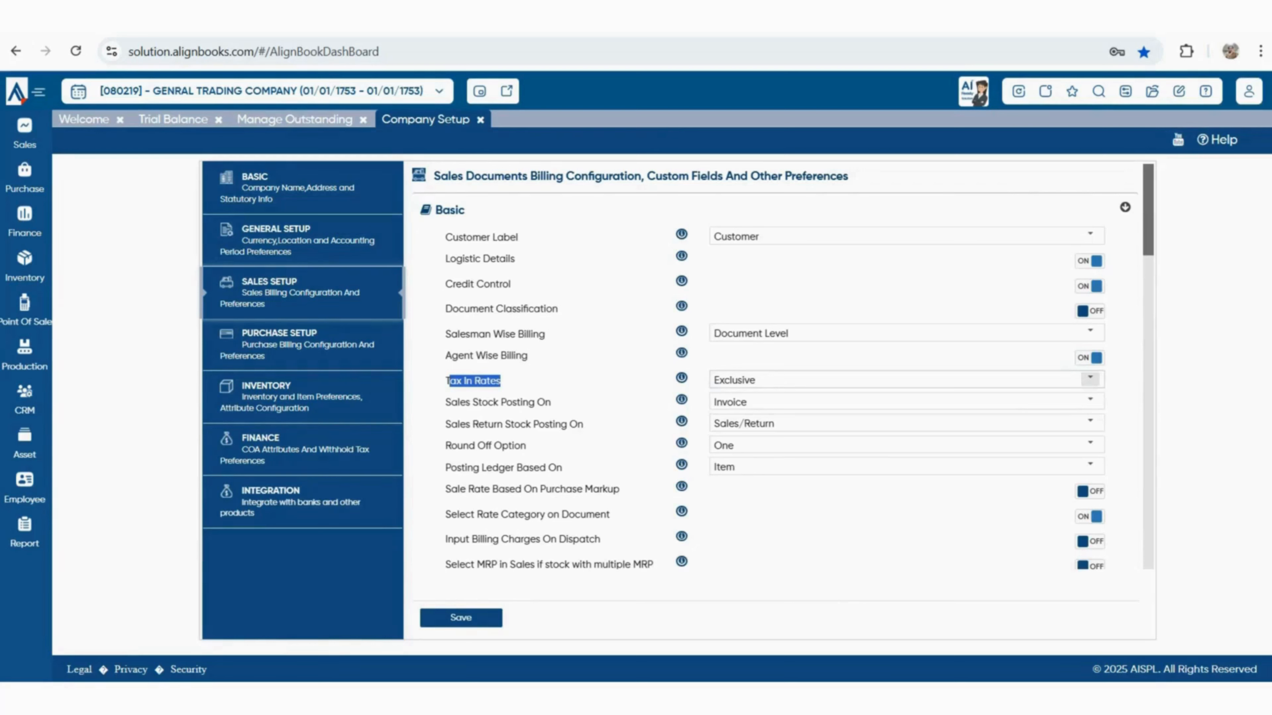
pyautogui.click(1090, 379)
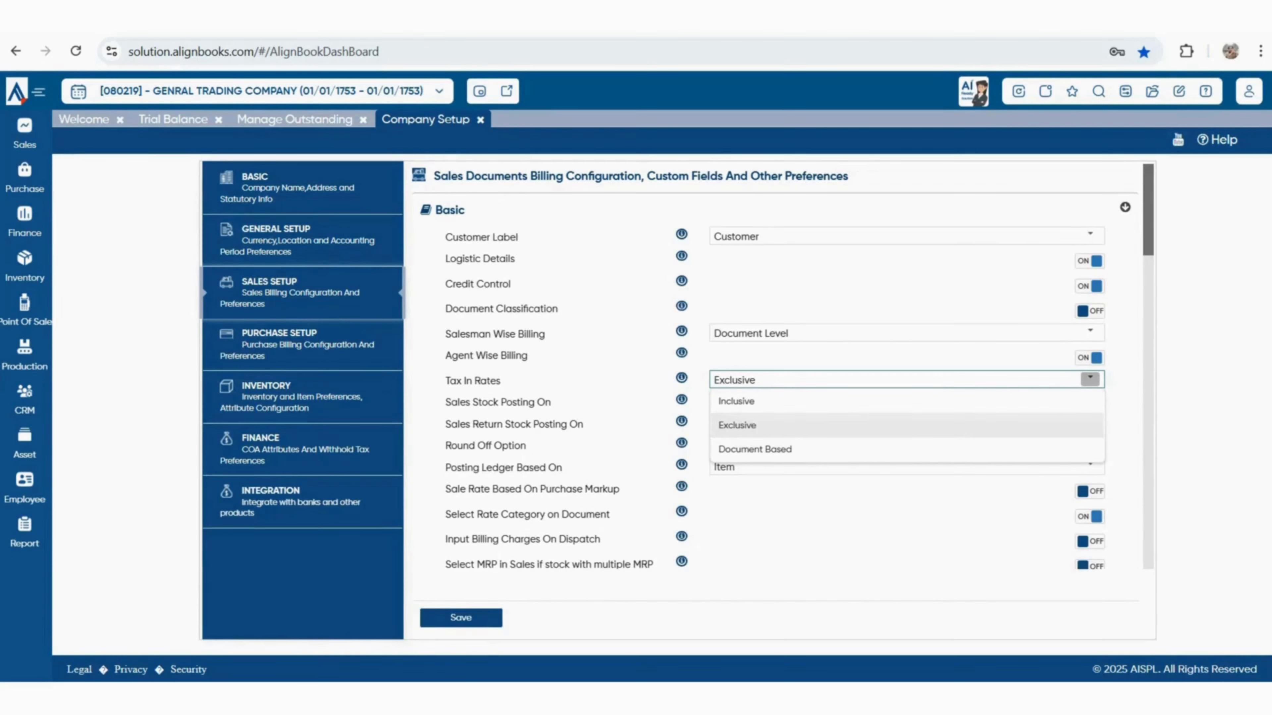
pyautogui.click(755, 449)
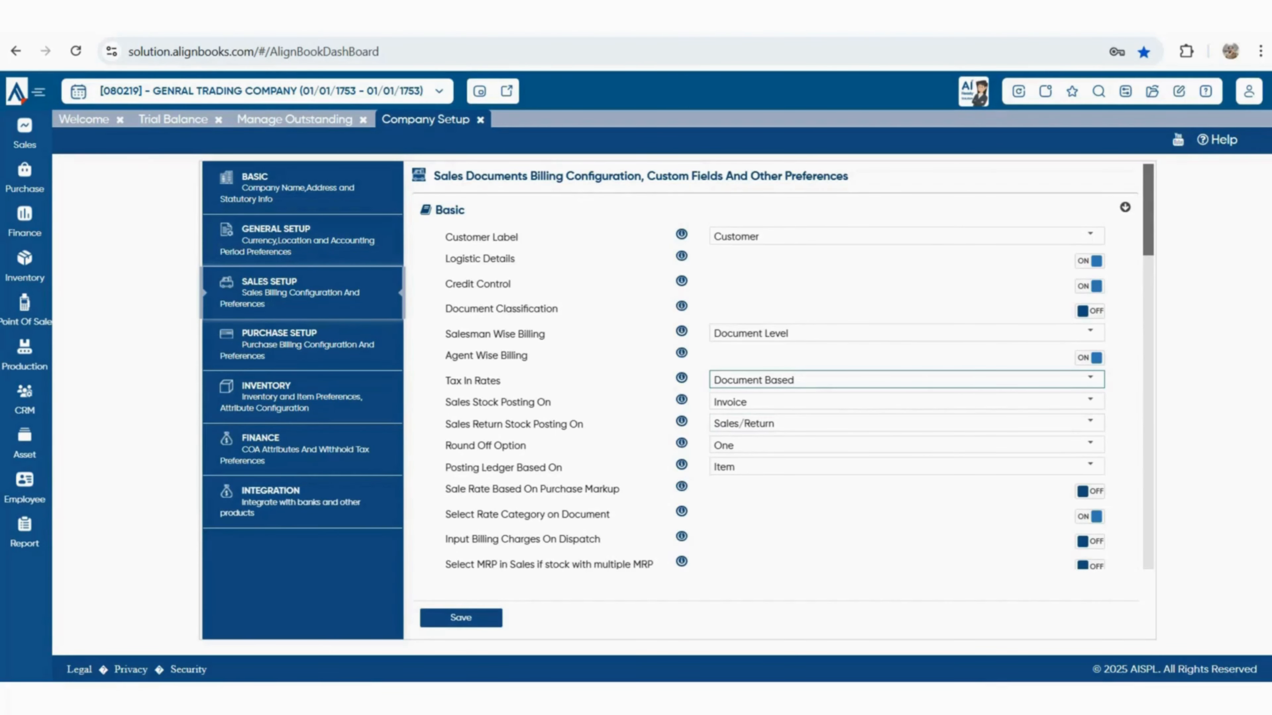
pyautogui.moveTo(552, 403); pyautogui.dragTo(457, 403)
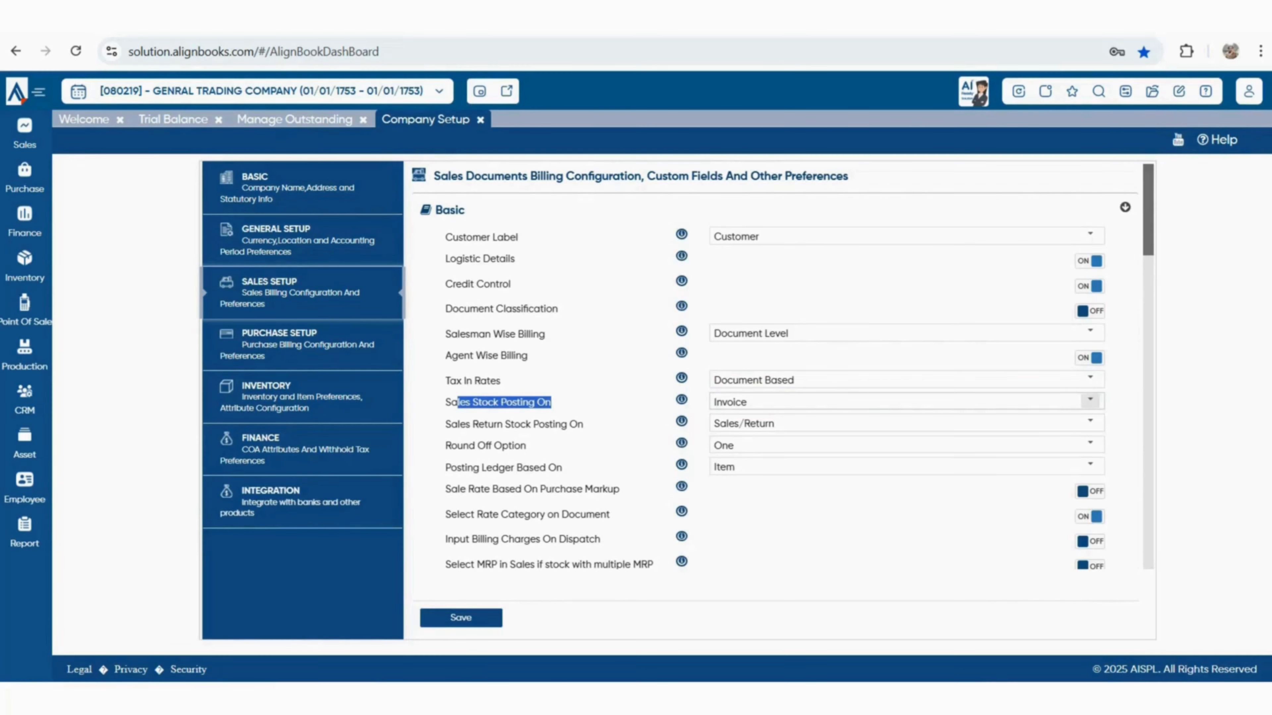
pyautogui.click(1090, 400)
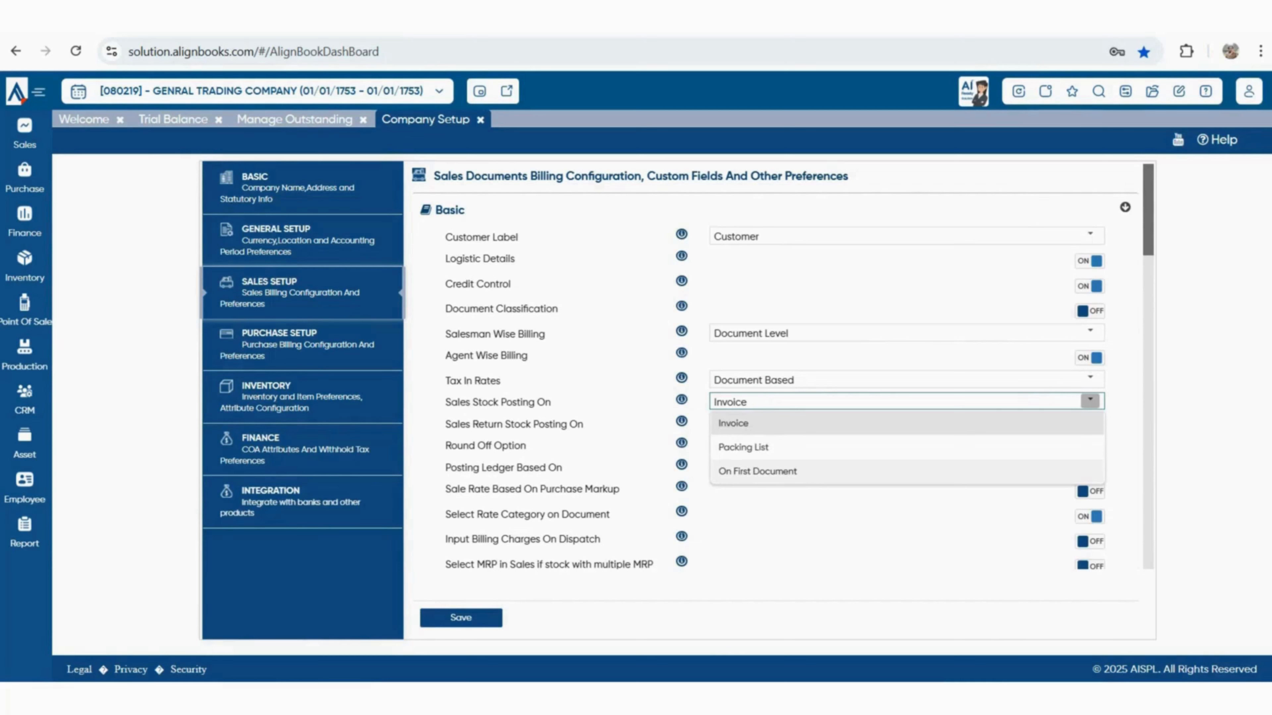
pyautogui.click(1089, 424)
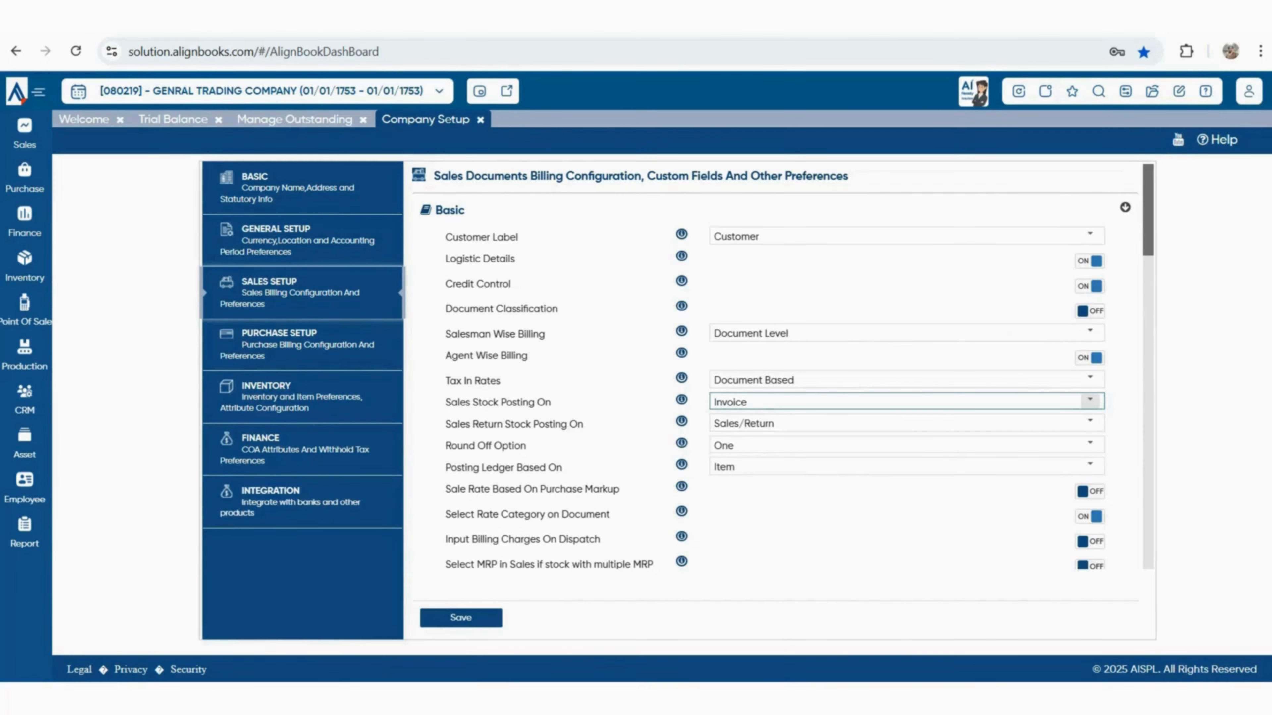
pyautogui.click(1090, 401)
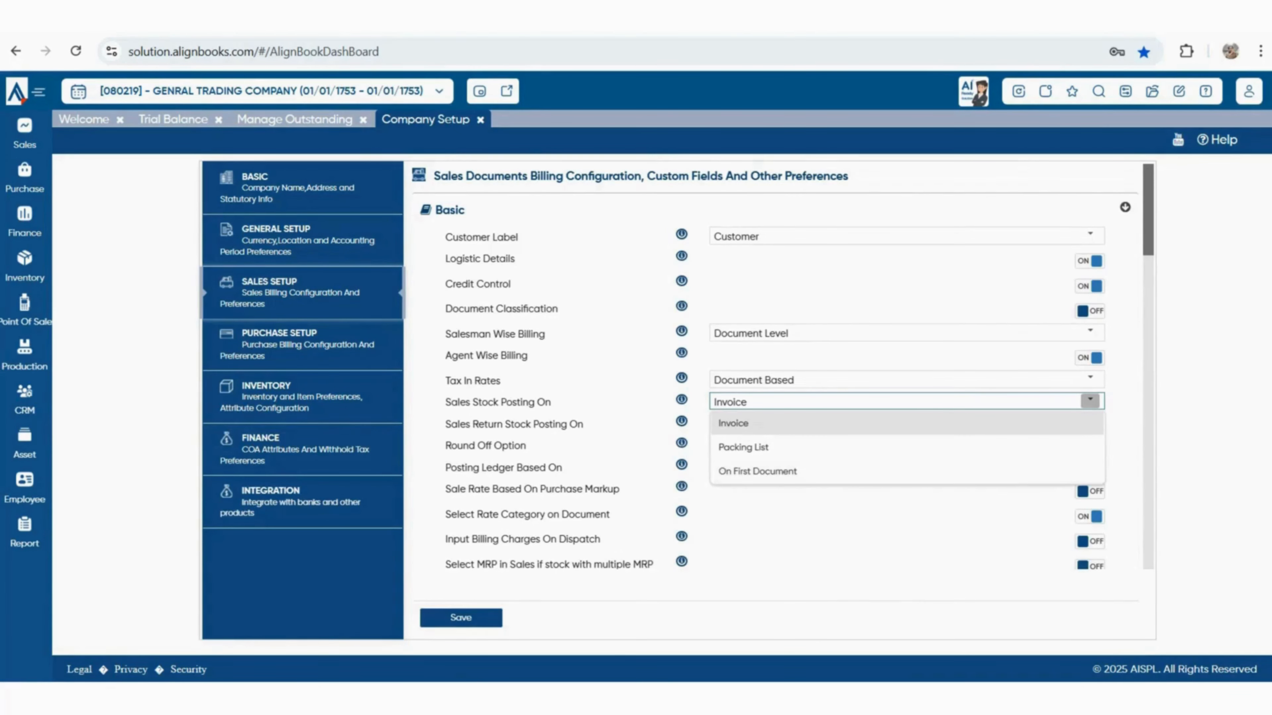
pyautogui.click(891, 516)
pyautogui.moveTo(445, 424); pyautogui.dragTo(583, 424)
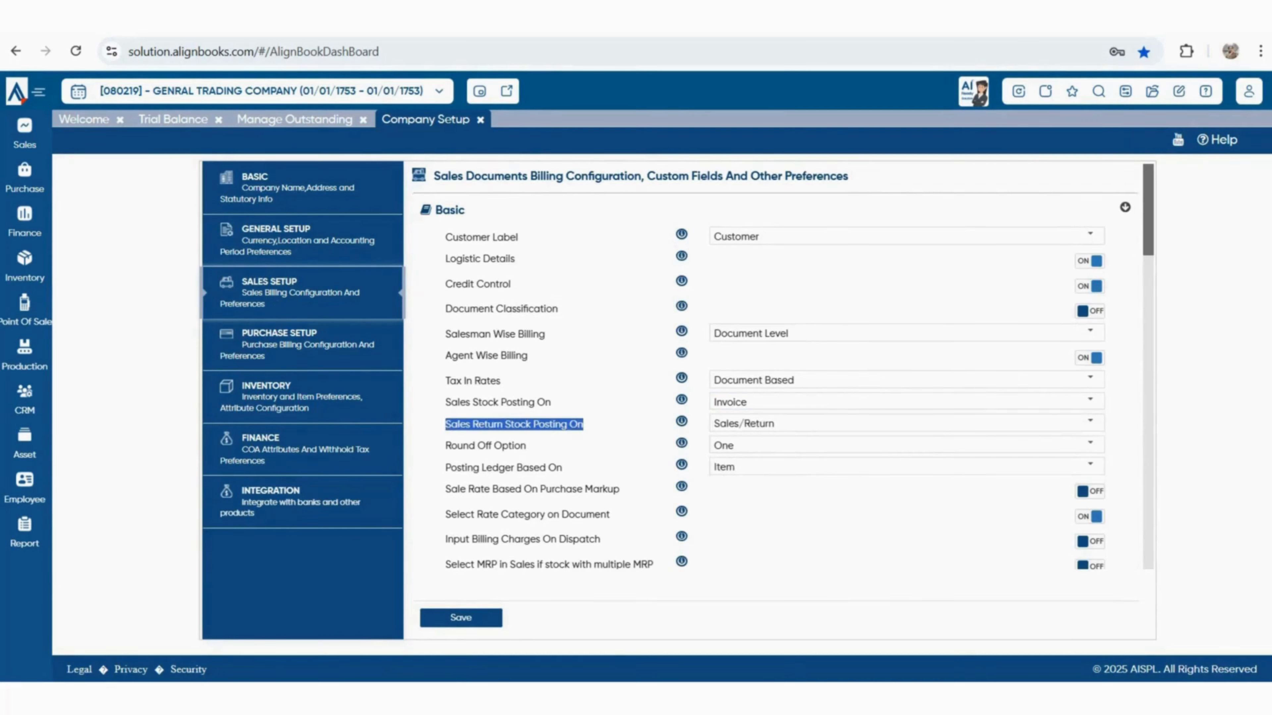
pyautogui.click(1090, 422)
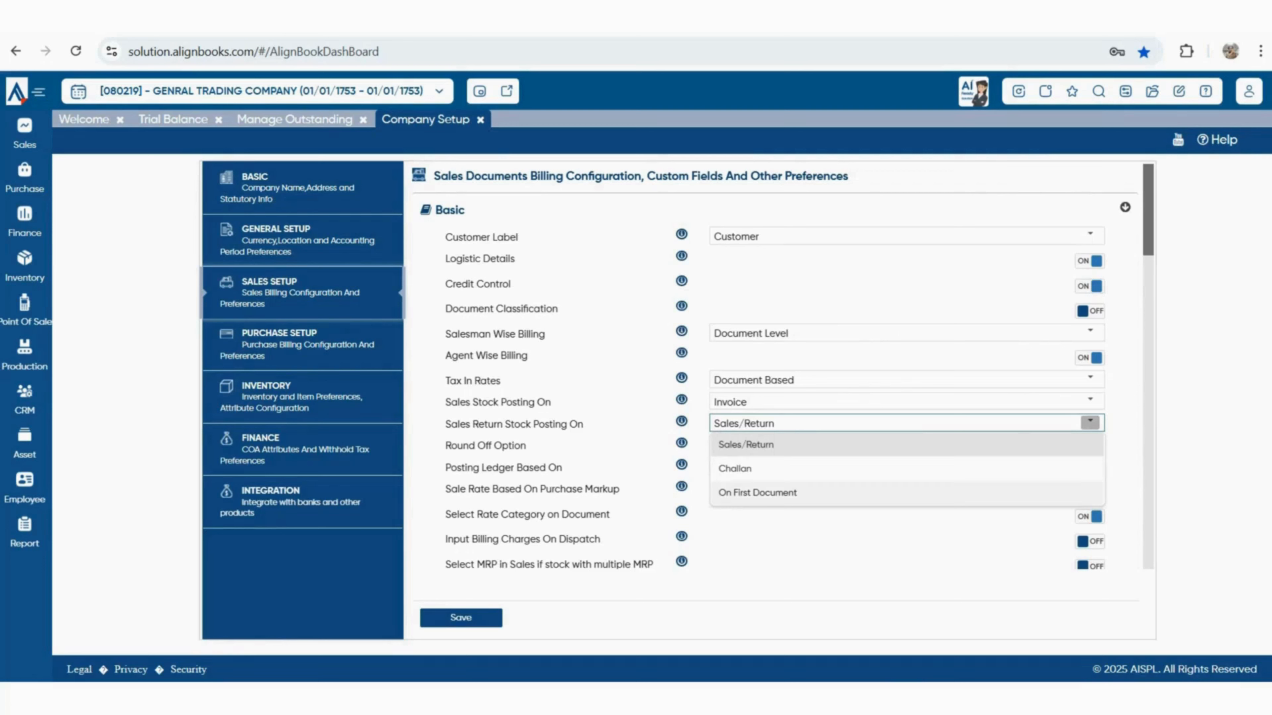
pyautogui.press('Escape')
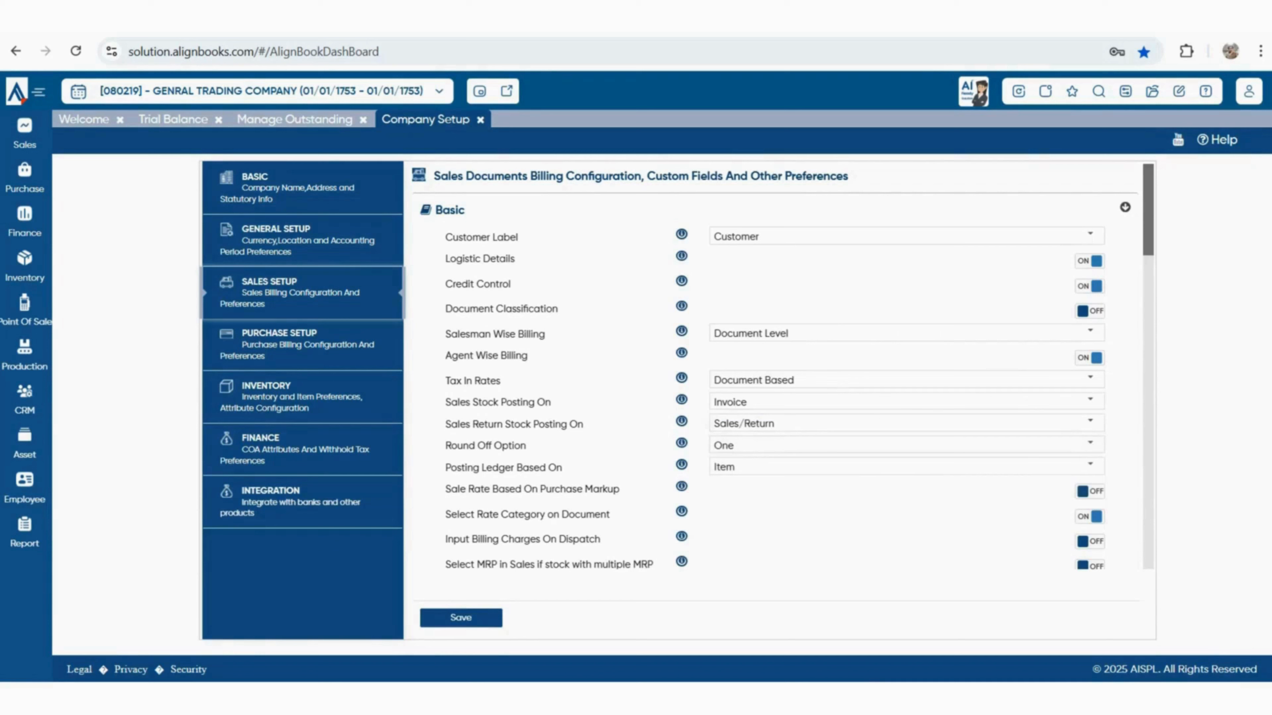
pyautogui.moveTo(457, 489); pyautogui.dragTo(576, 488)
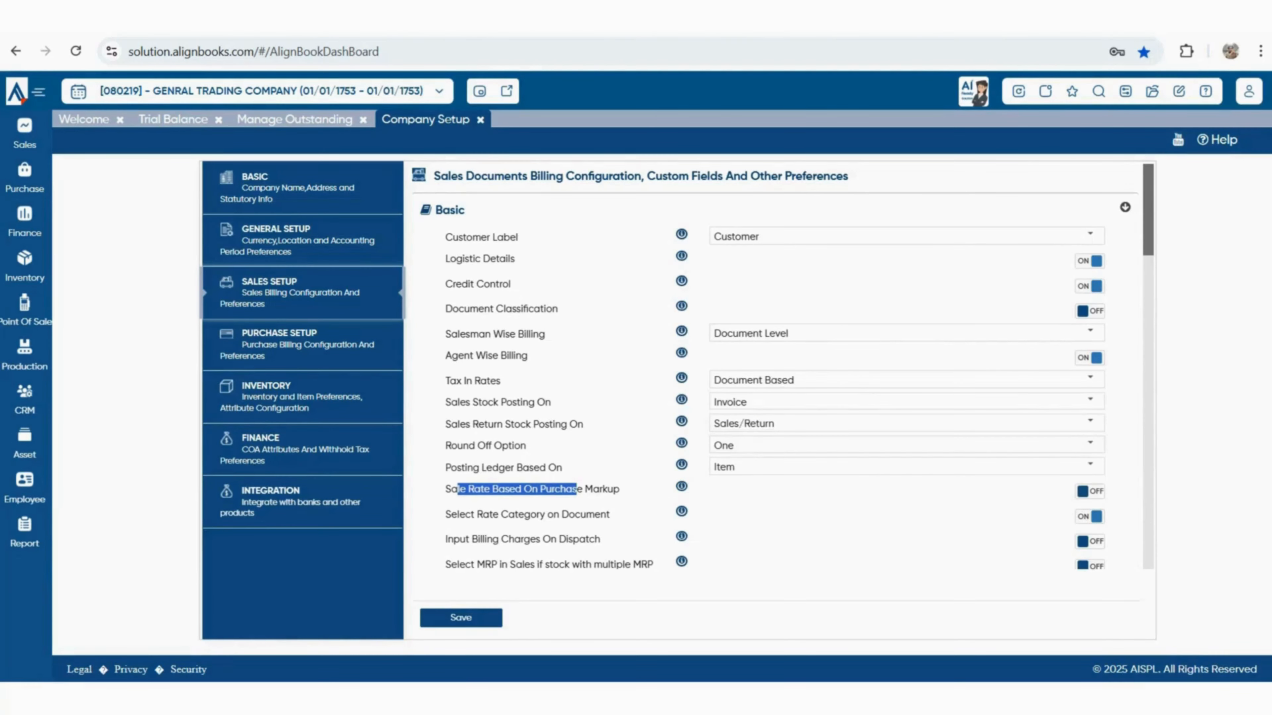
pyautogui.scroll(-2, 776, 400)
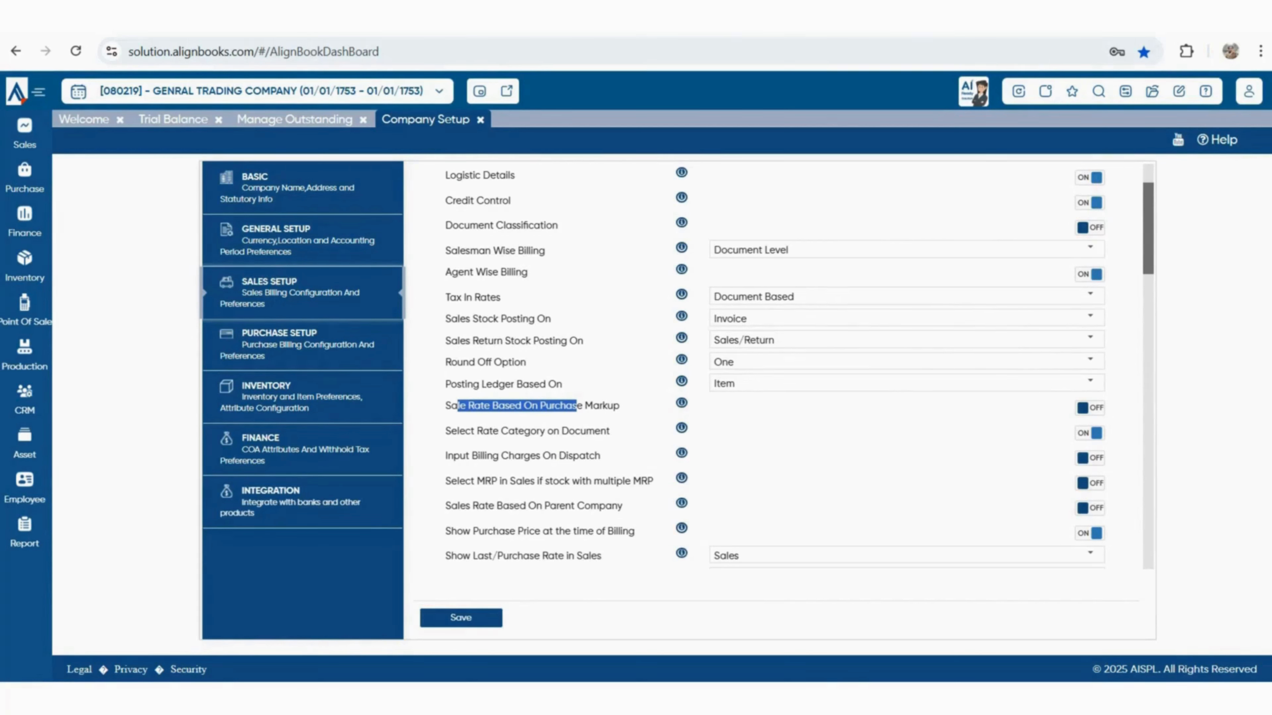
pyautogui.moveTo(446, 431); pyautogui.dragTo(611, 432)
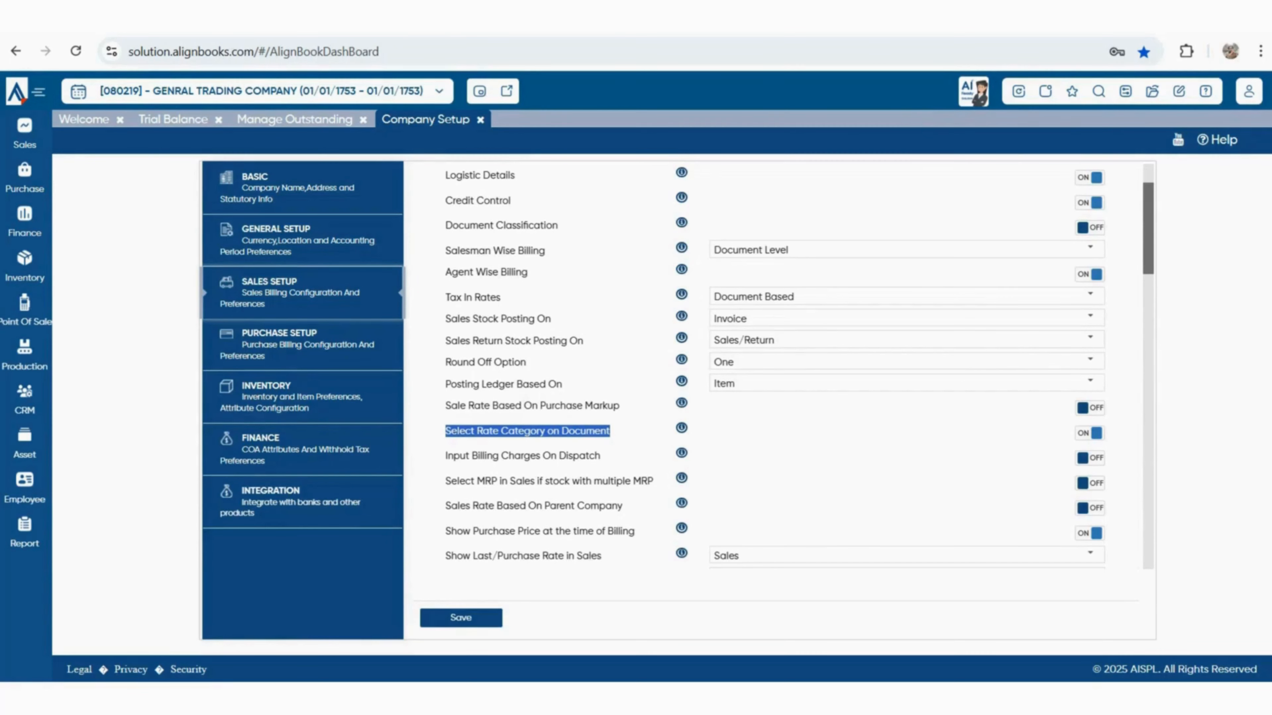
pyautogui.moveTo(445, 456); pyautogui.dragTo(602, 455)
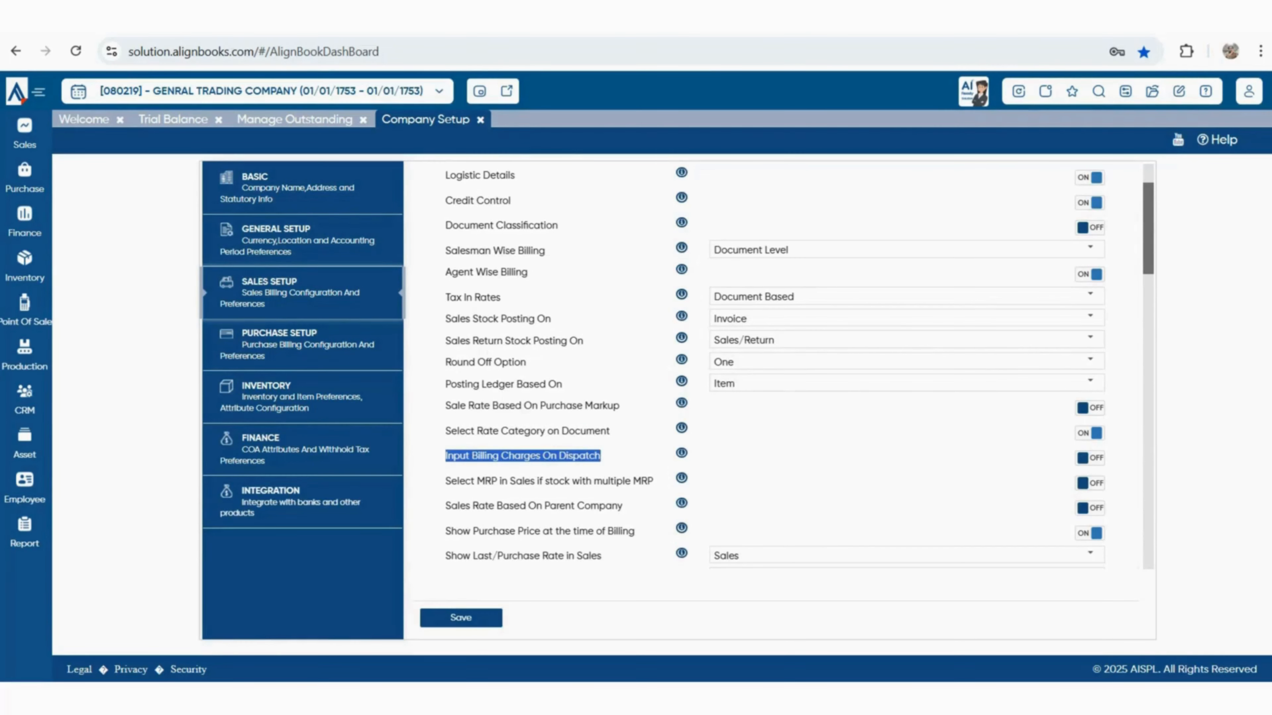
pyautogui.moveTo(451, 481); pyautogui.dragTo(640, 481)
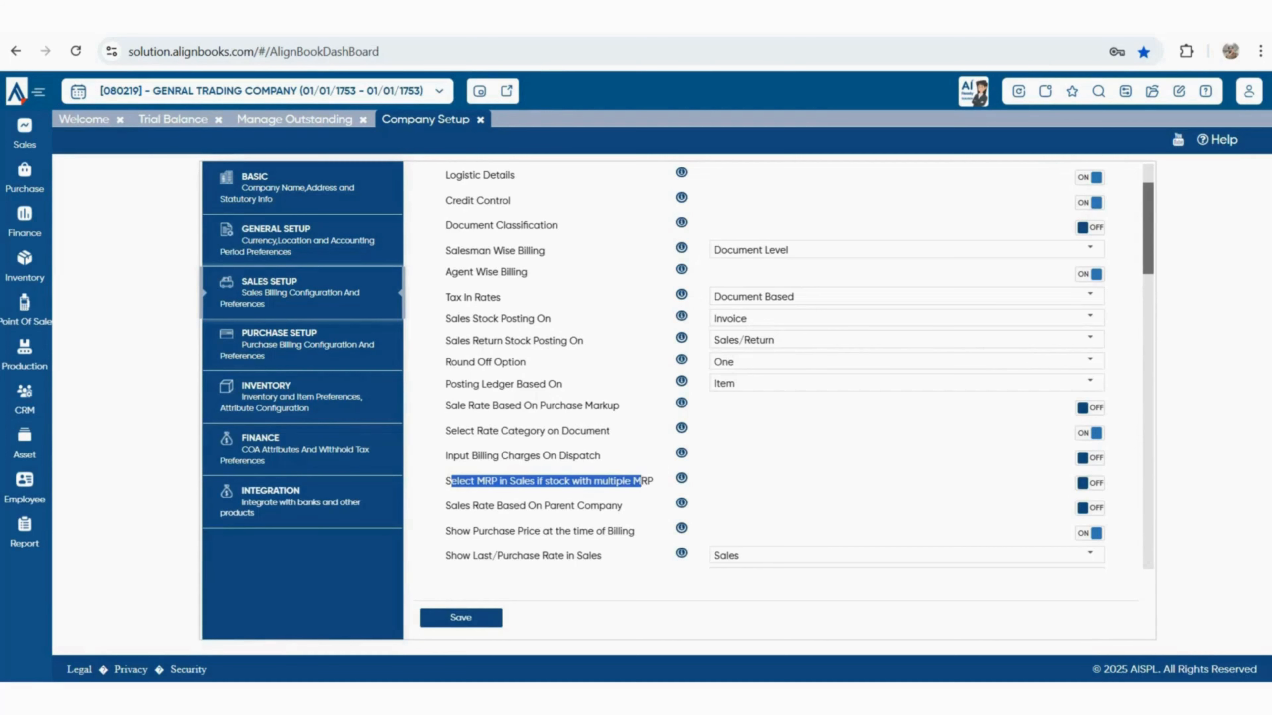
pyautogui.moveTo(459, 506); pyautogui.dragTo(635, 531)
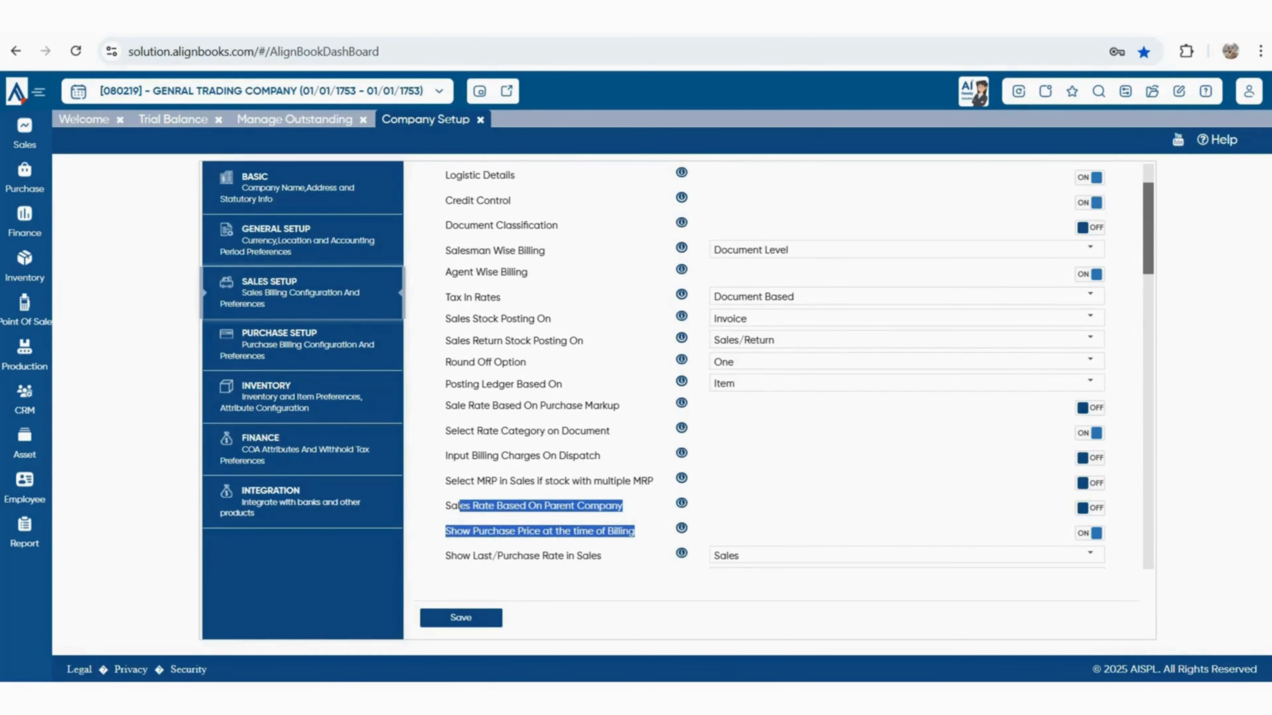
pyautogui.scroll(-2, 784, 366)
pyautogui.scroll(-2, 784, 367)
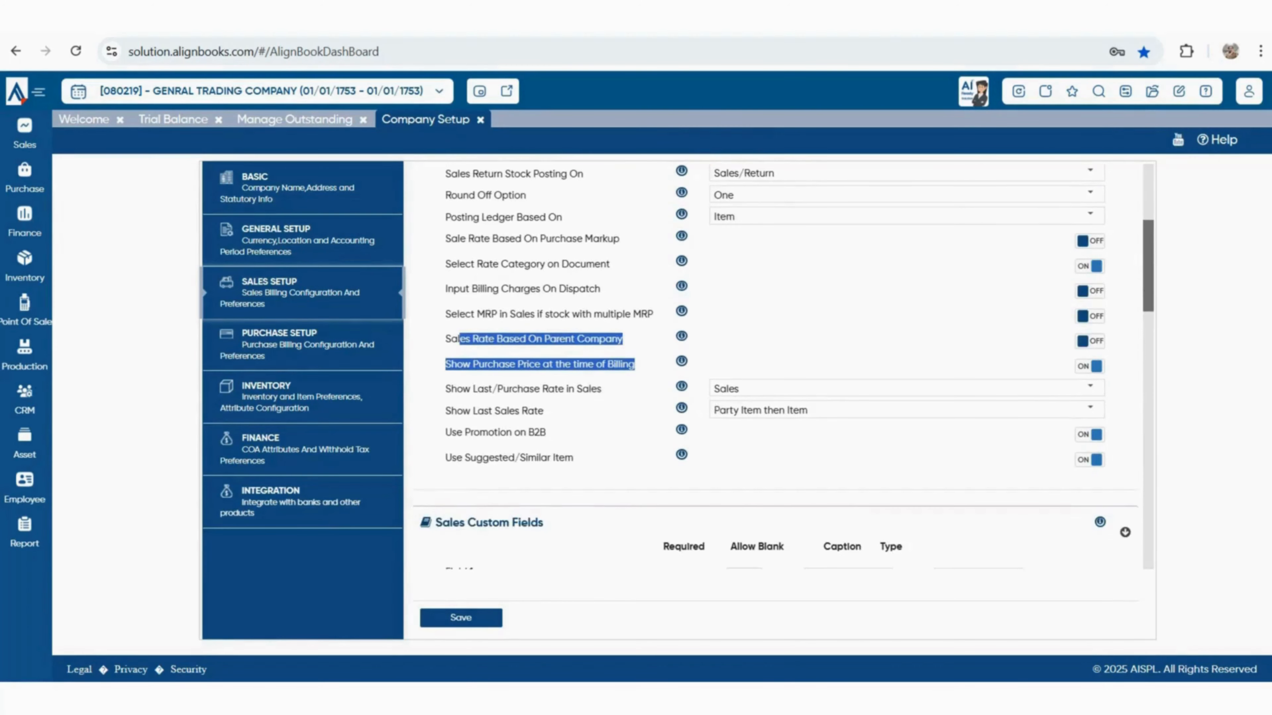
pyautogui.scroll(-2, 784, 366)
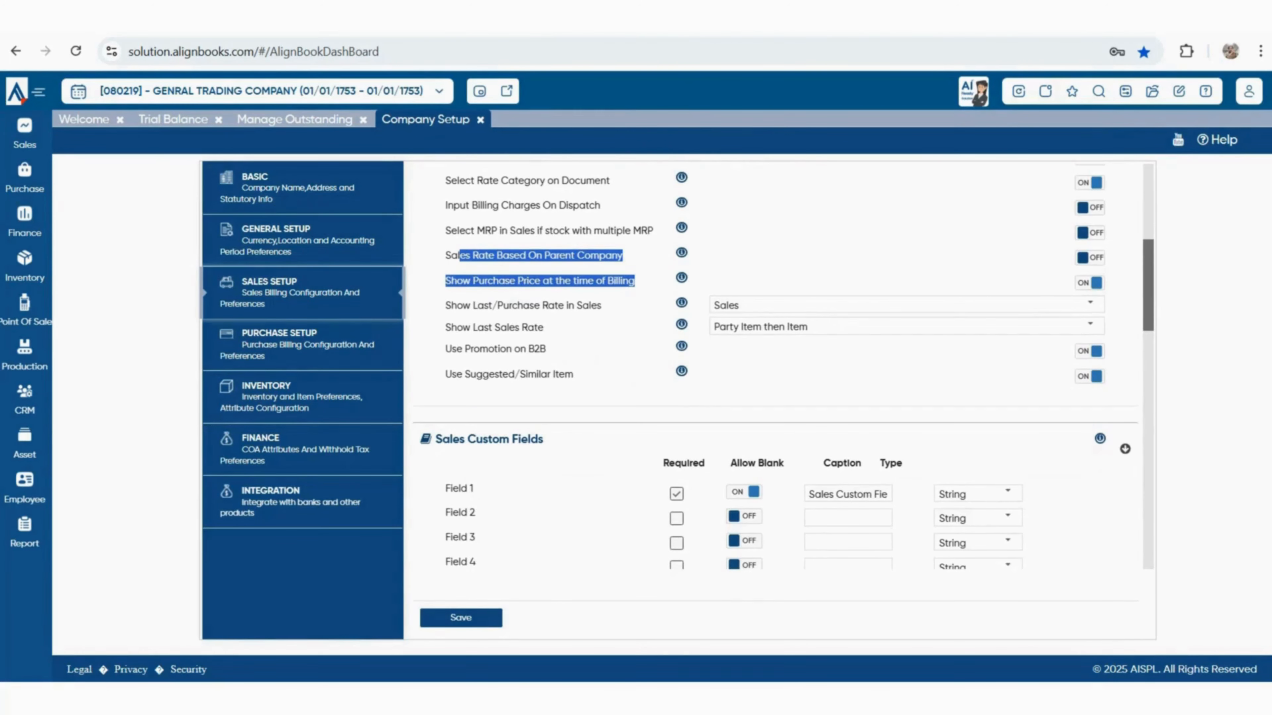
pyautogui.click(619, 331)
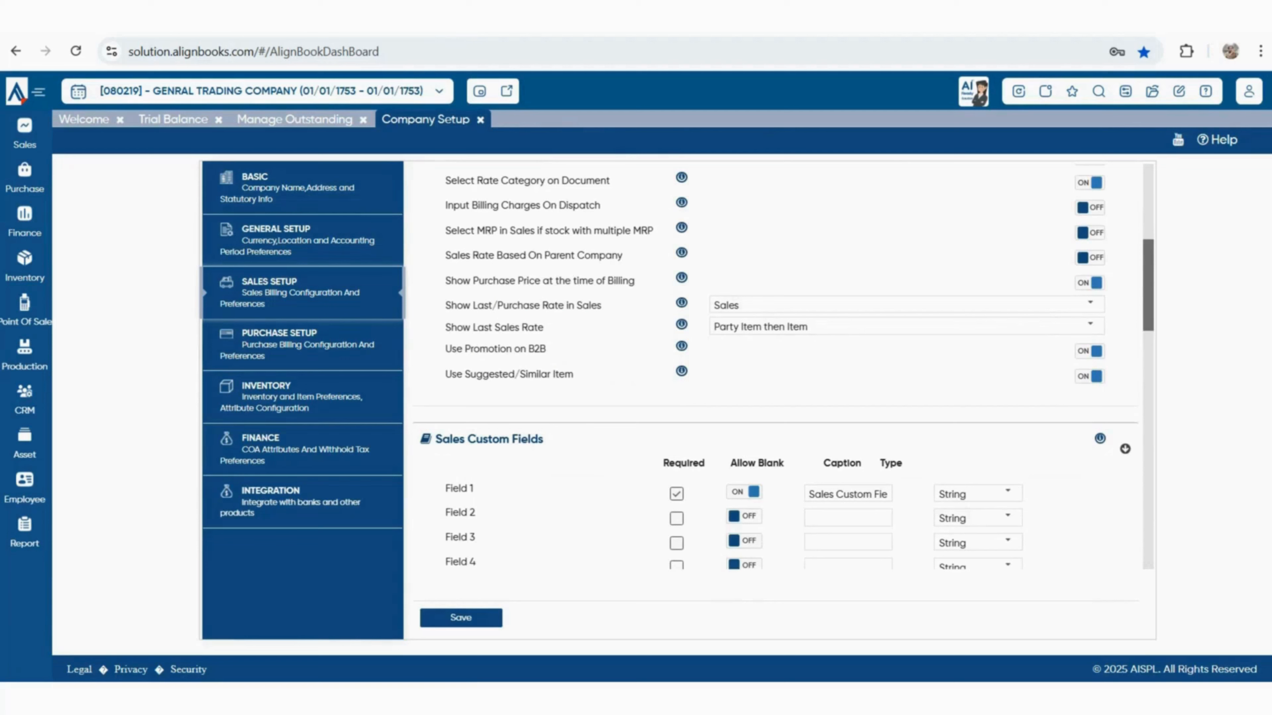
pyautogui.moveTo(446, 305); pyautogui.dragTo(602, 305)
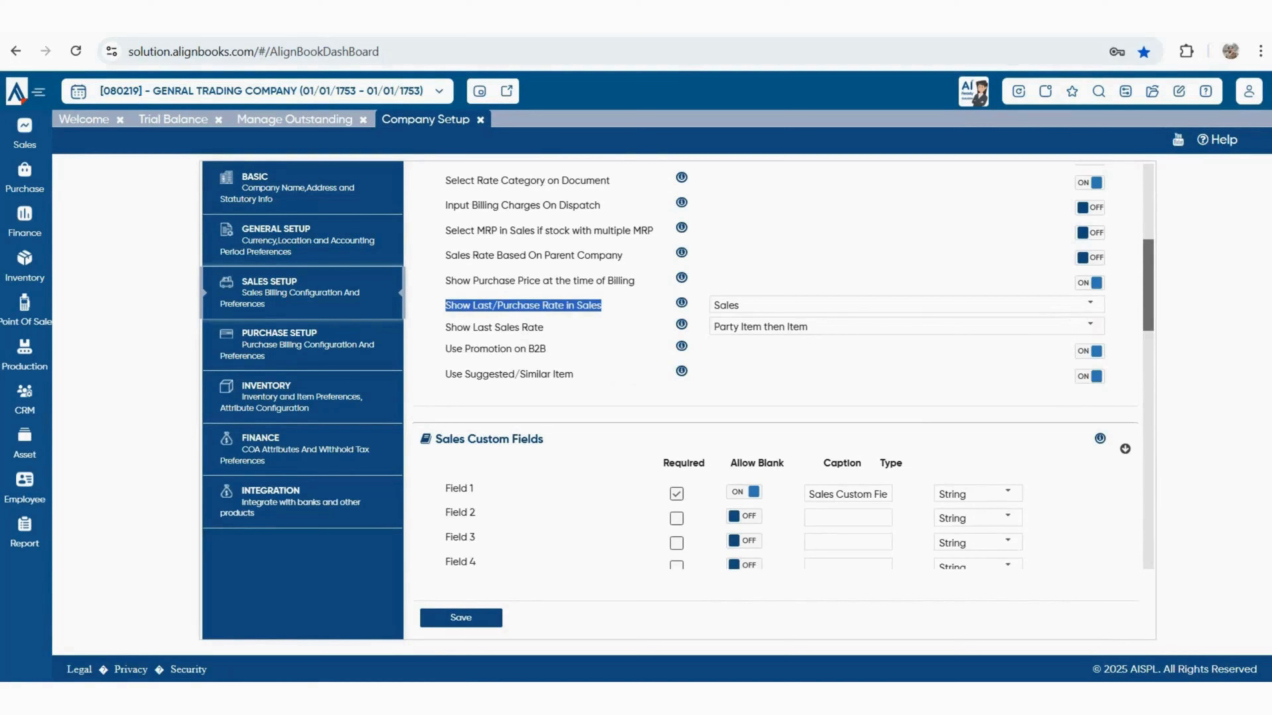
pyautogui.click(1090, 304)
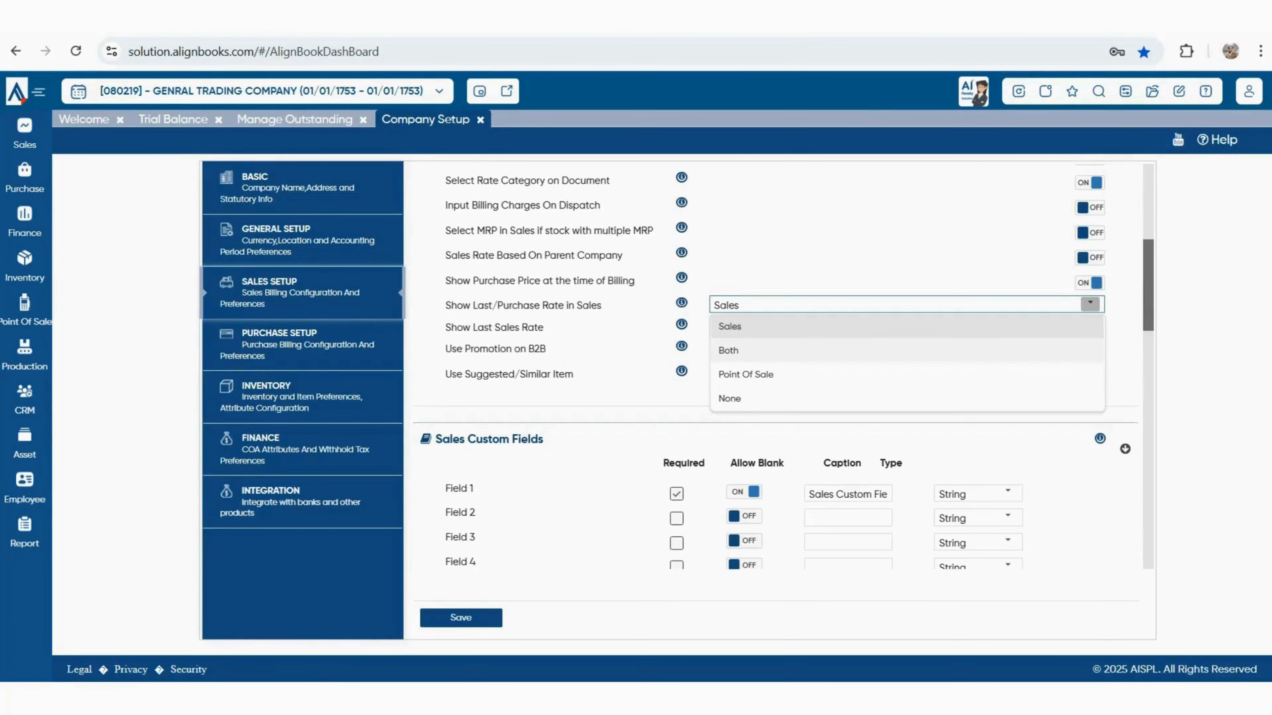
pyautogui.press('Escape')
pyautogui.moveTo(543, 328)
pyautogui.mouseDown()
pyautogui.moveTo(455, 328)
pyautogui.moveTo(454, 349)
pyautogui.moveTo(546, 349)
pyautogui.mouseUp()
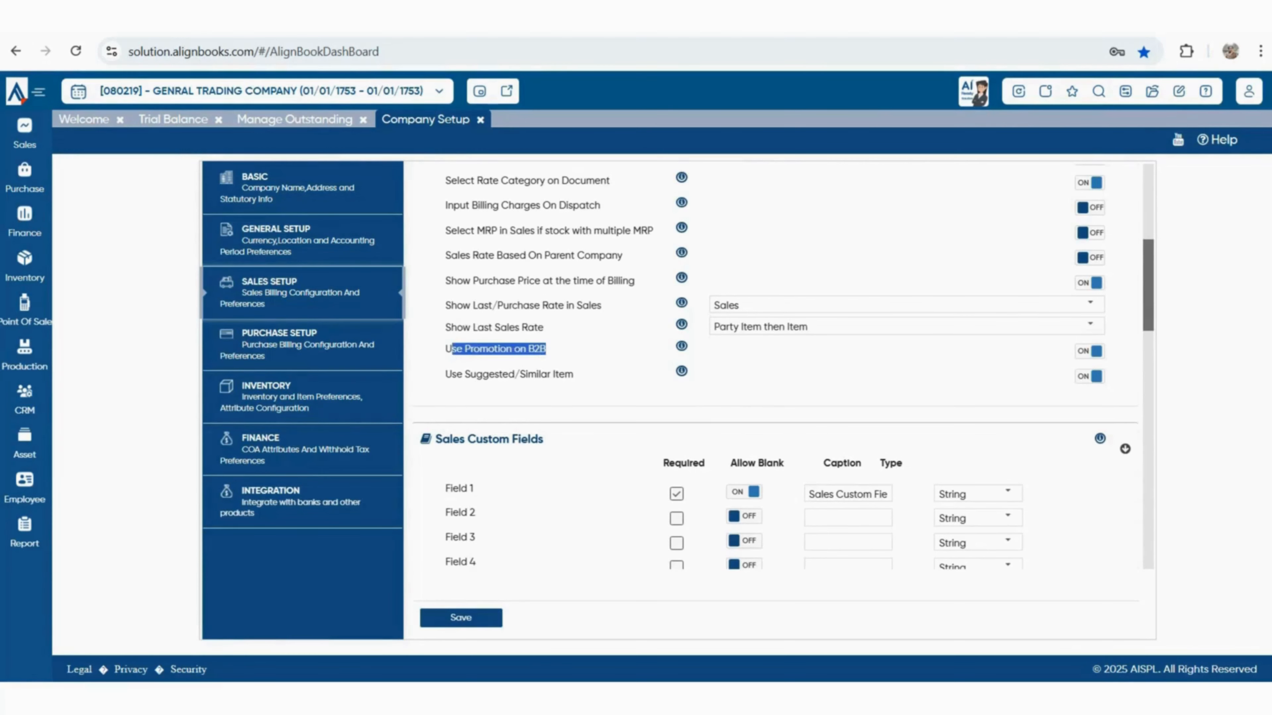
pyautogui.moveTo(445, 374); pyautogui.dragTo(565, 374)
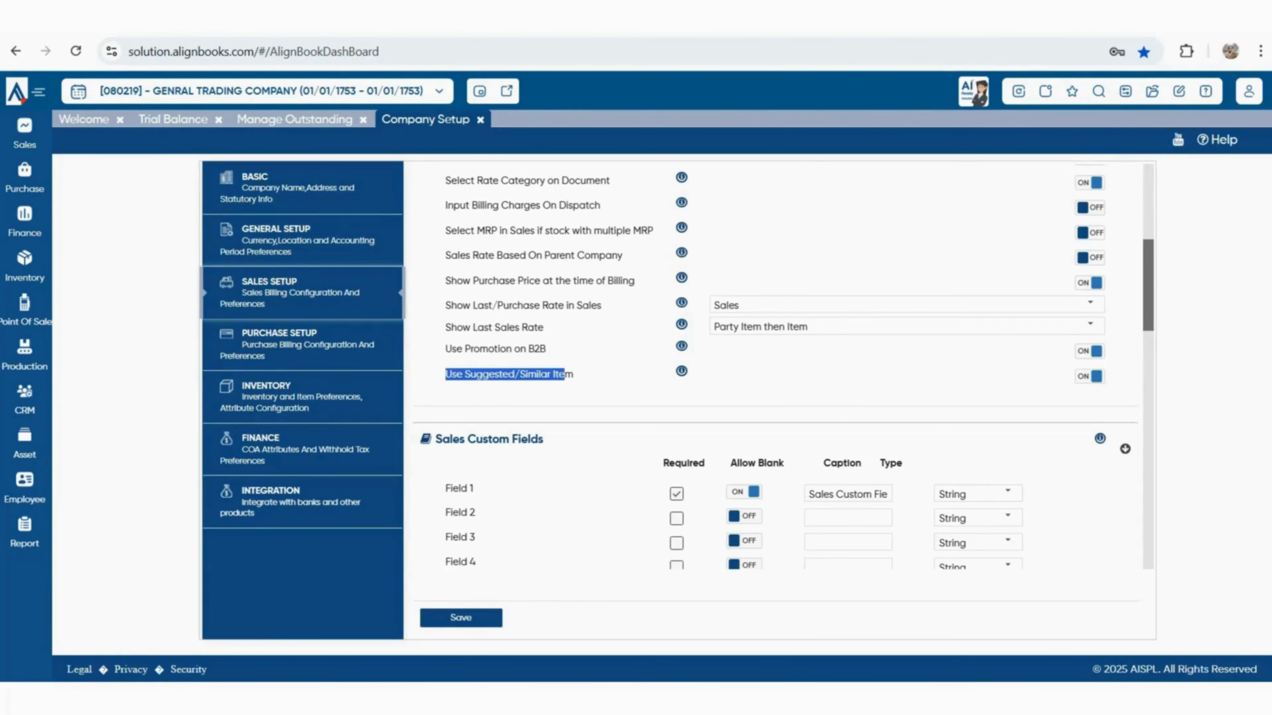
pyautogui.scroll(-2, 774, 366)
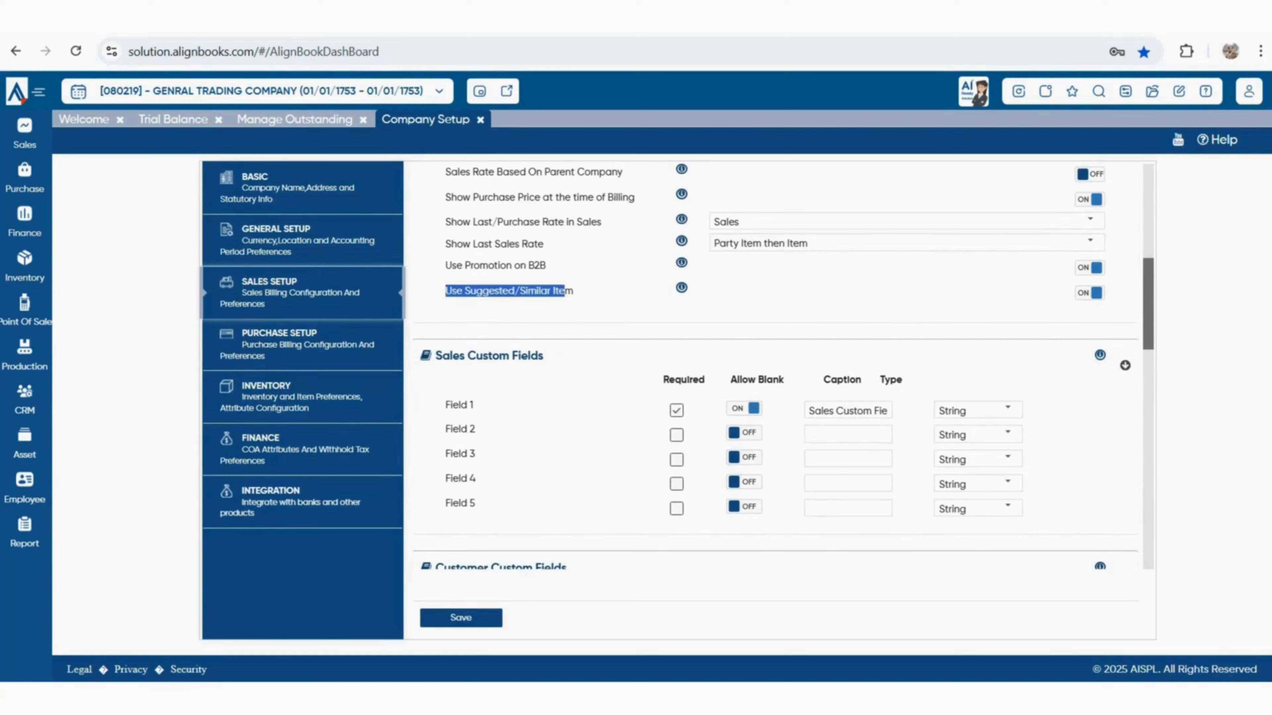
pyautogui.moveTo(436, 356); pyautogui.dragTo(544, 356)
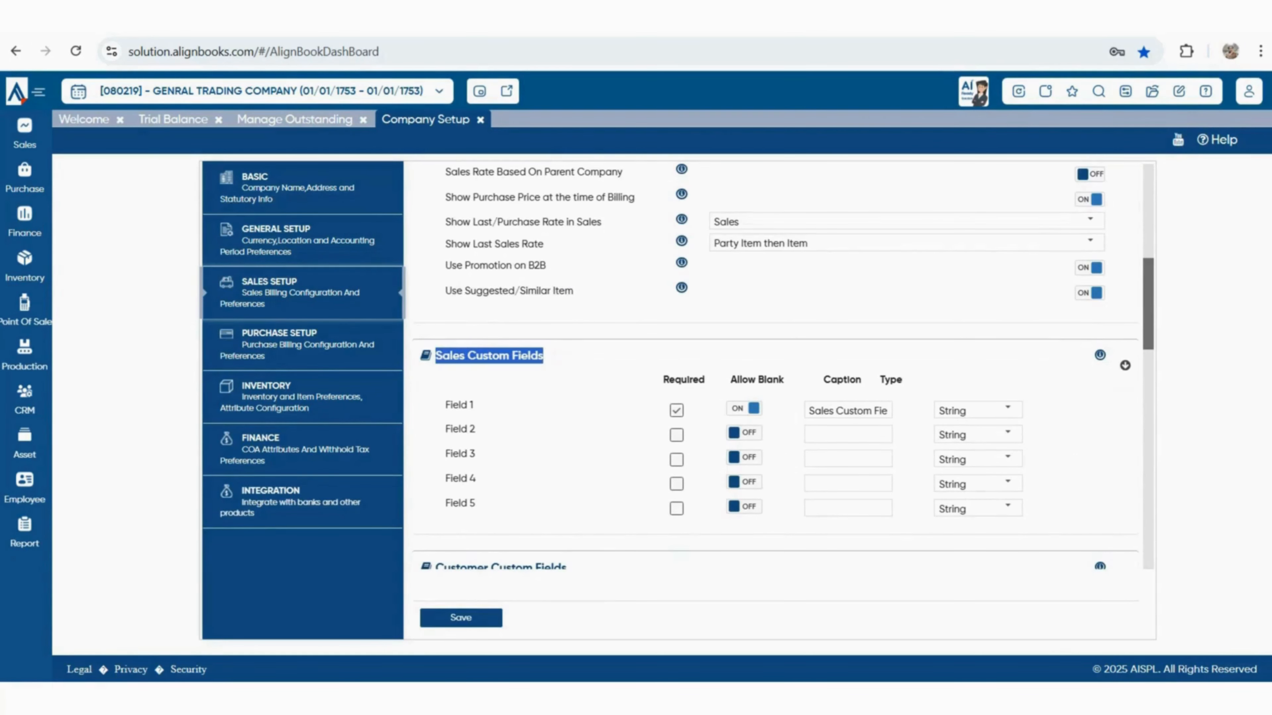
pyautogui.scroll(-4, 784, 370)
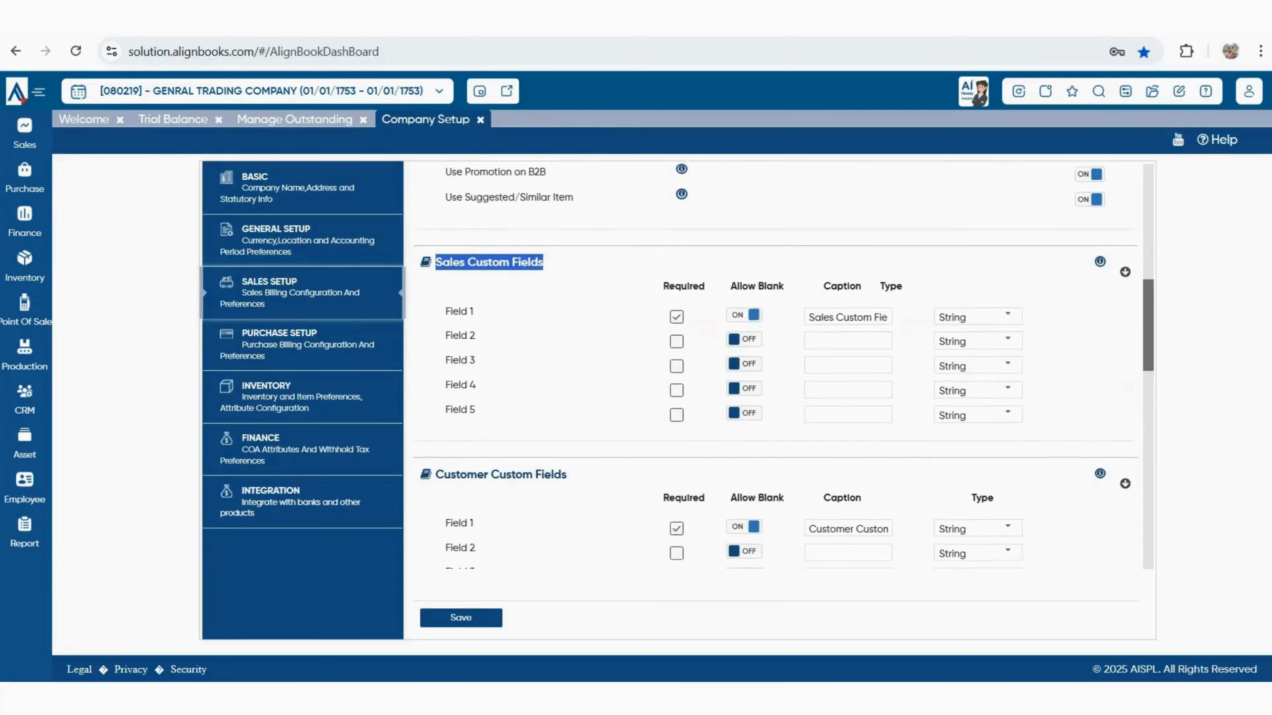
pyautogui.scroll(-4, 784, 365)
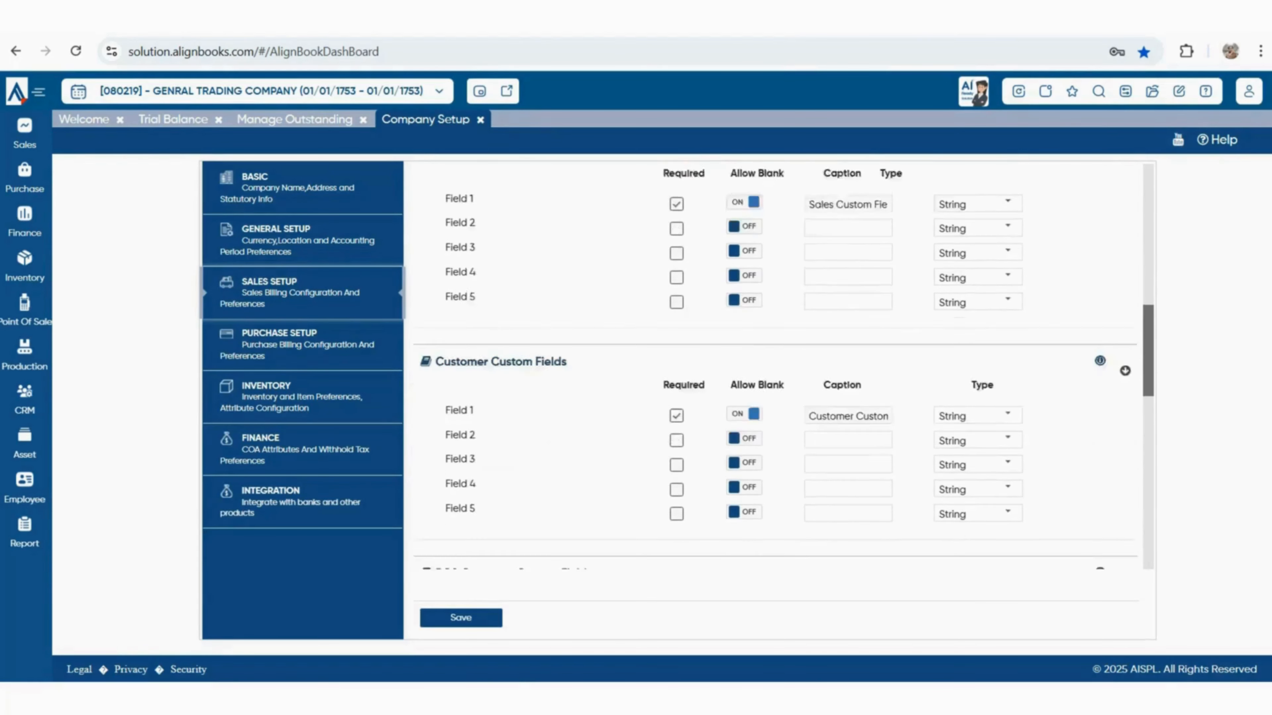
pyautogui.moveTo(443, 234); pyautogui.dragTo(566, 234)
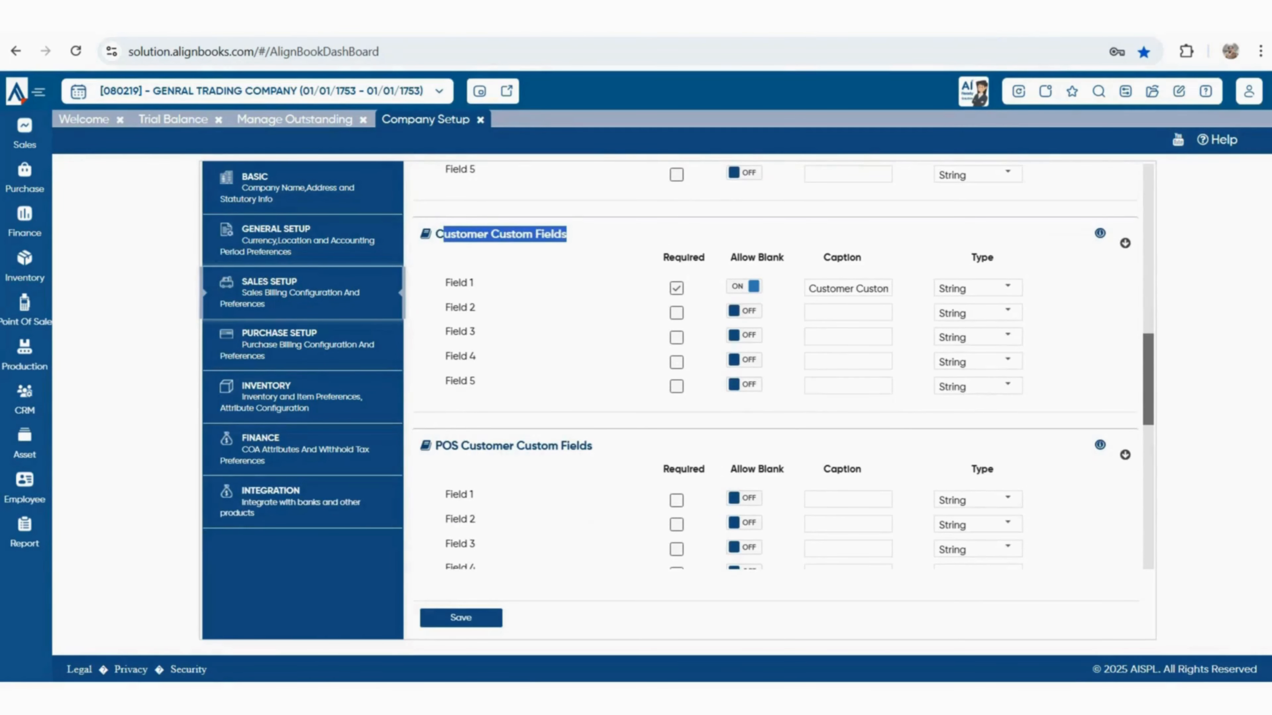
pyautogui.click(568, 235)
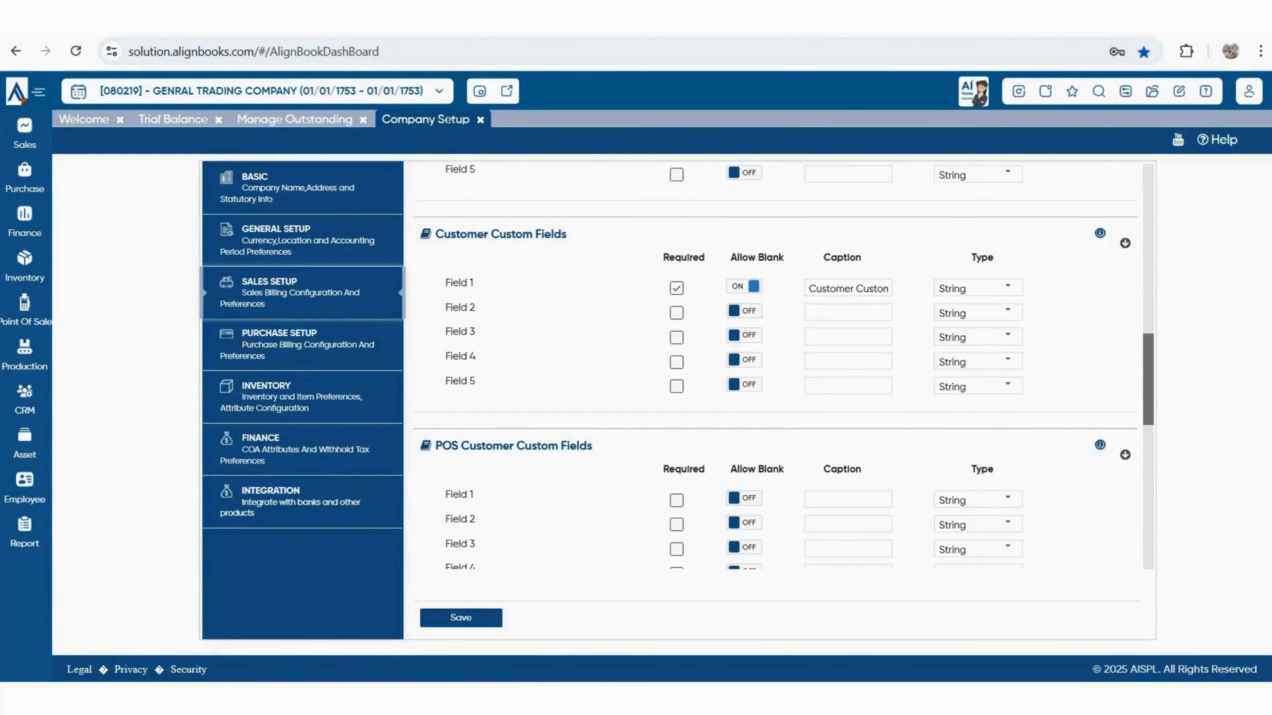
pyautogui.moveTo(435, 445); pyautogui.dragTo(592, 446)
pyautogui.scroll(-8, 784, 366)
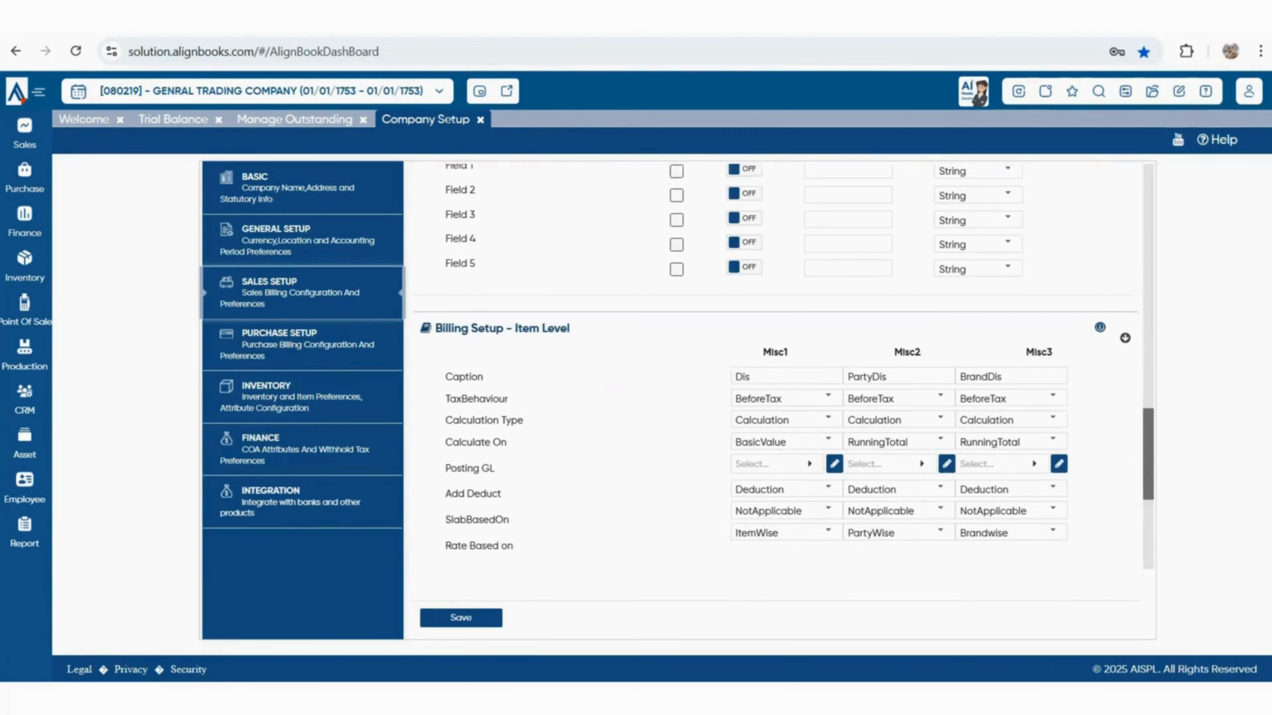
pyautogui.moveTo(435, 323); pyautogui.dragTo(571, 323)
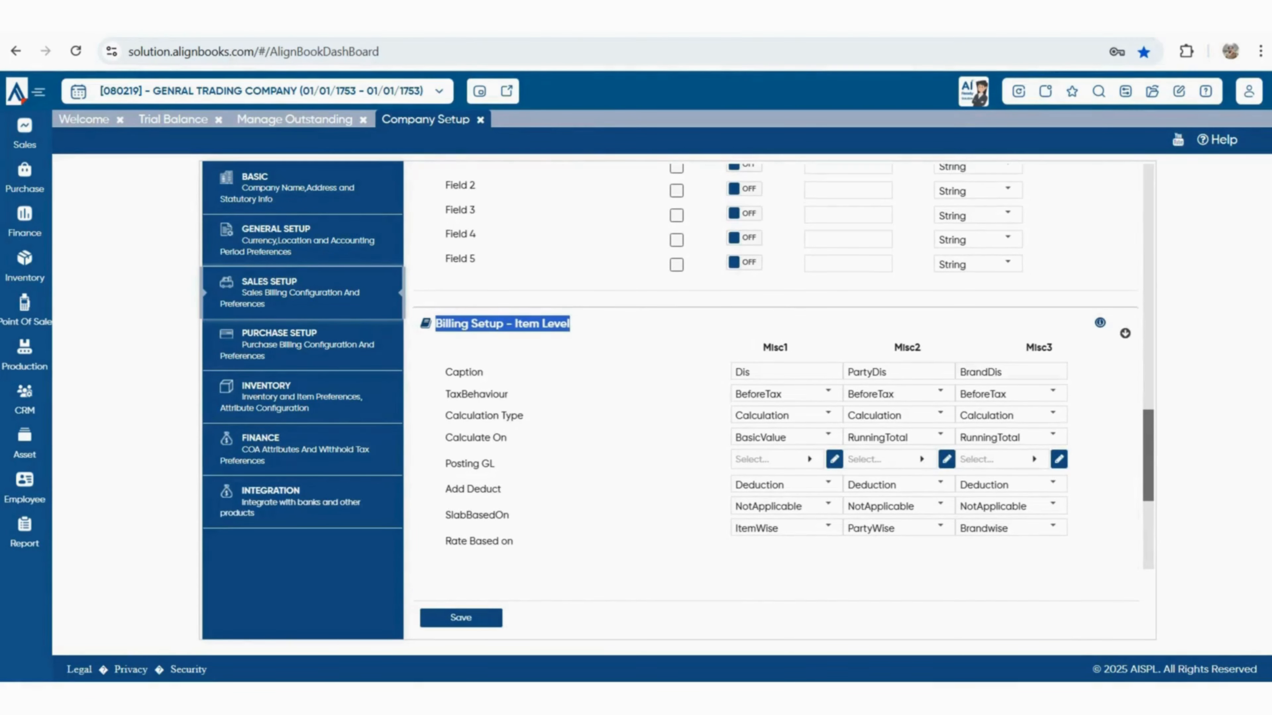
pyautogui.scroll(4, 776, 401)
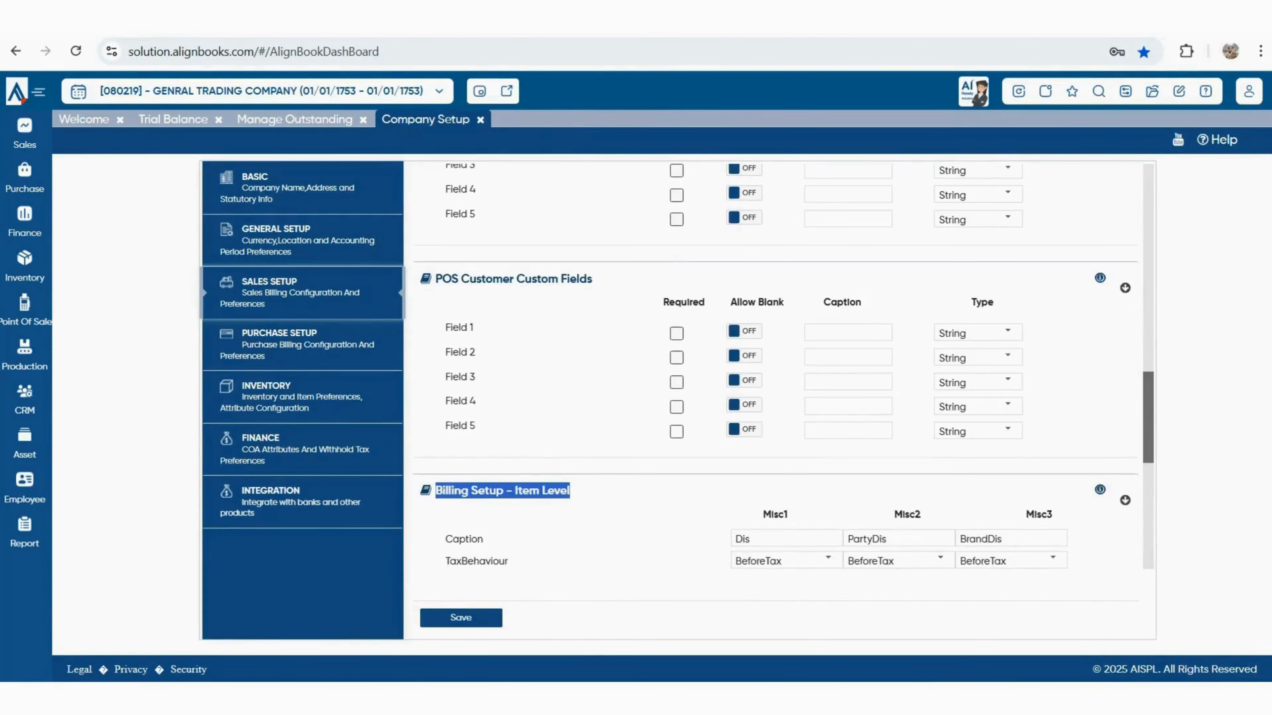
pyautogui.scroll(8, 776, 401)
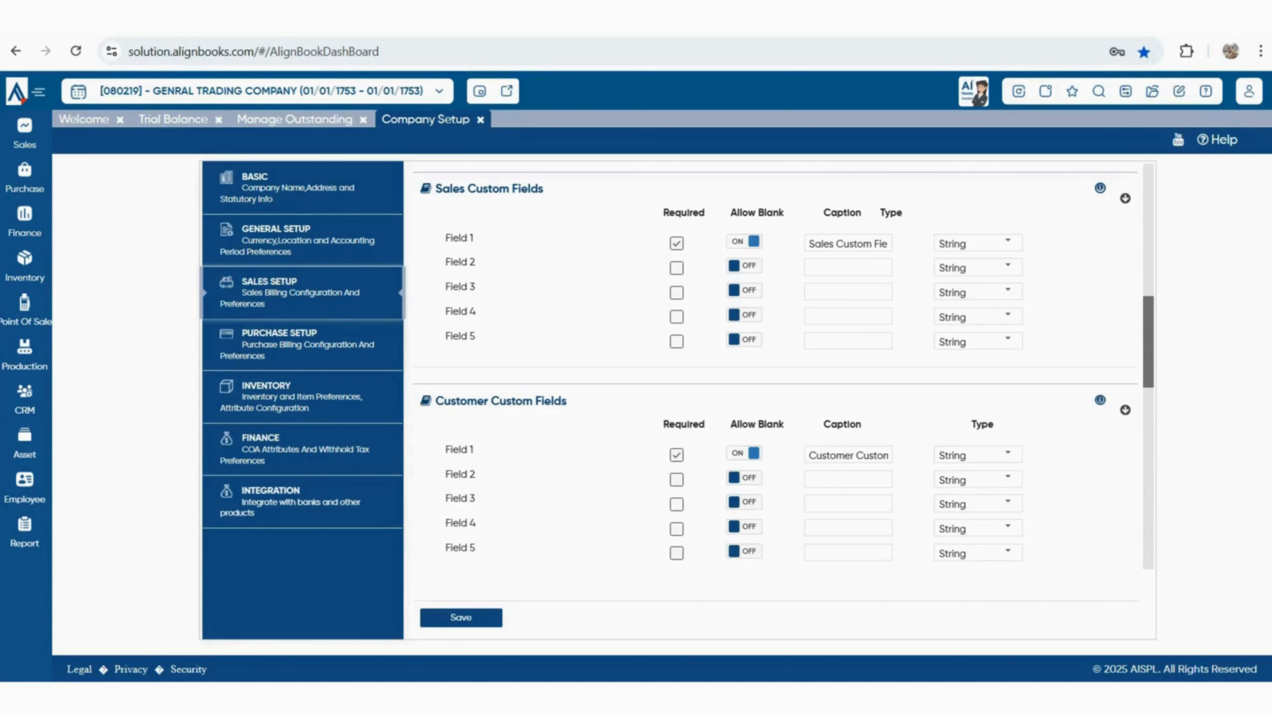
pyautogui.scroll(-10, 784, 365)
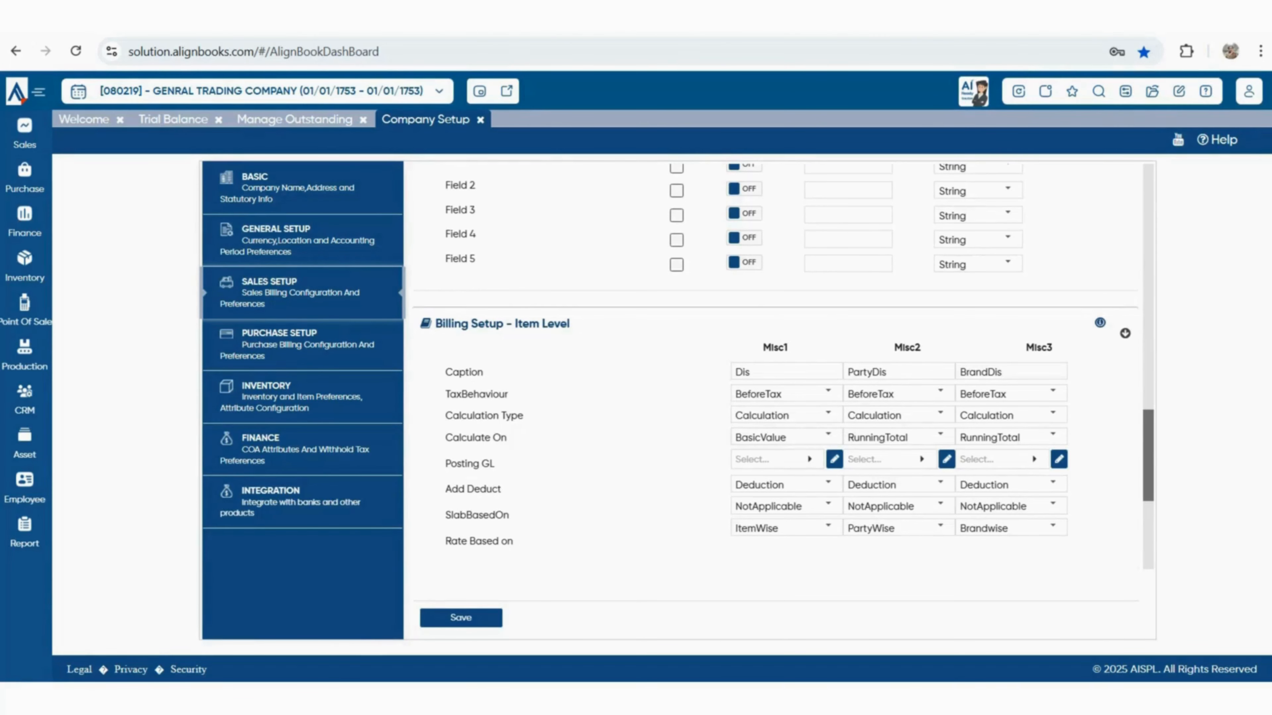
pyautogui.scroll(-2, 1053, 330)
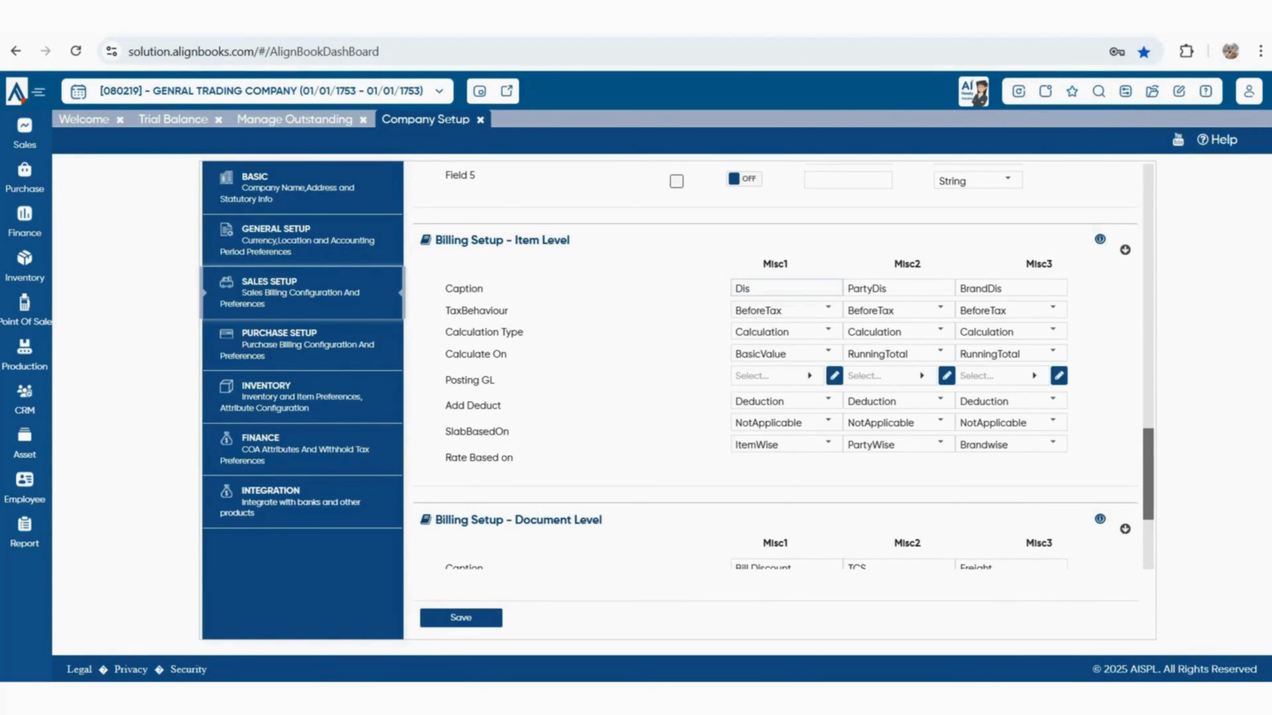
# Confirm Misc1 (Dis) stays BeforeTax, Calculation type, calculated on BasicValue
pyautogui.doubleClick(743, 288)
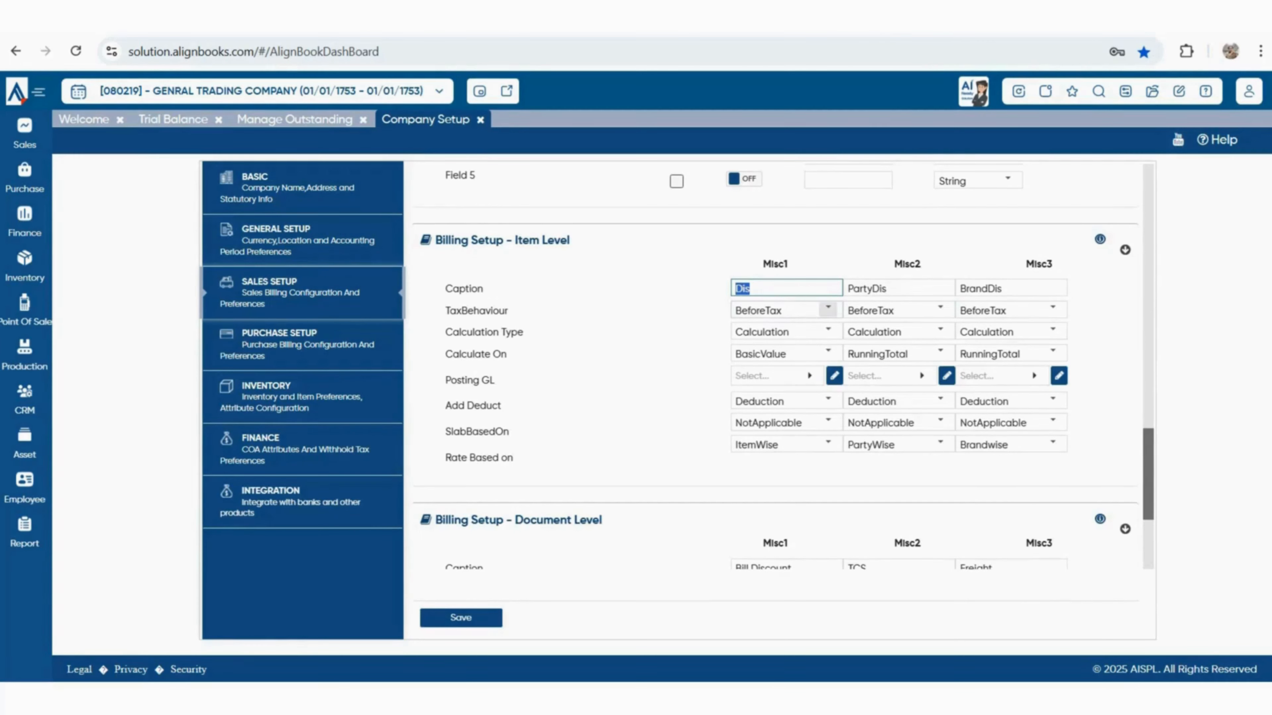
pyautogui.click(829, 309)
pyautogui.click(828, 310)
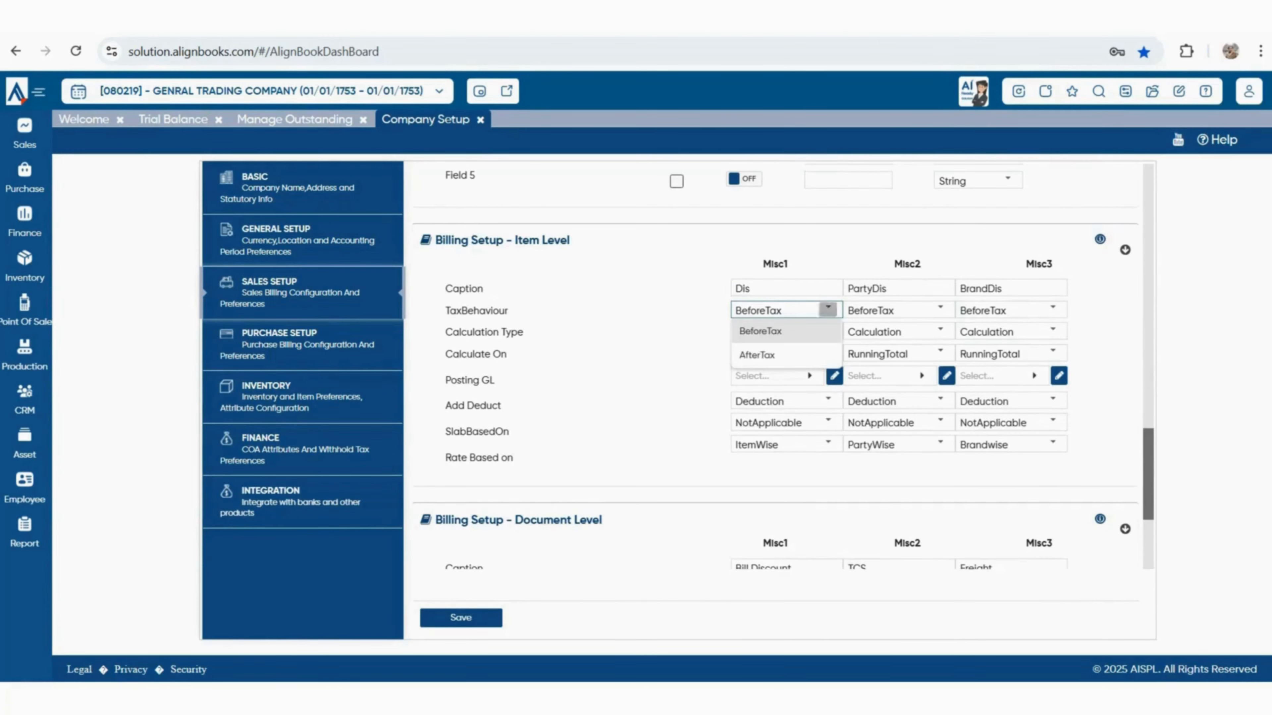
pyautogui.click(828, 330)
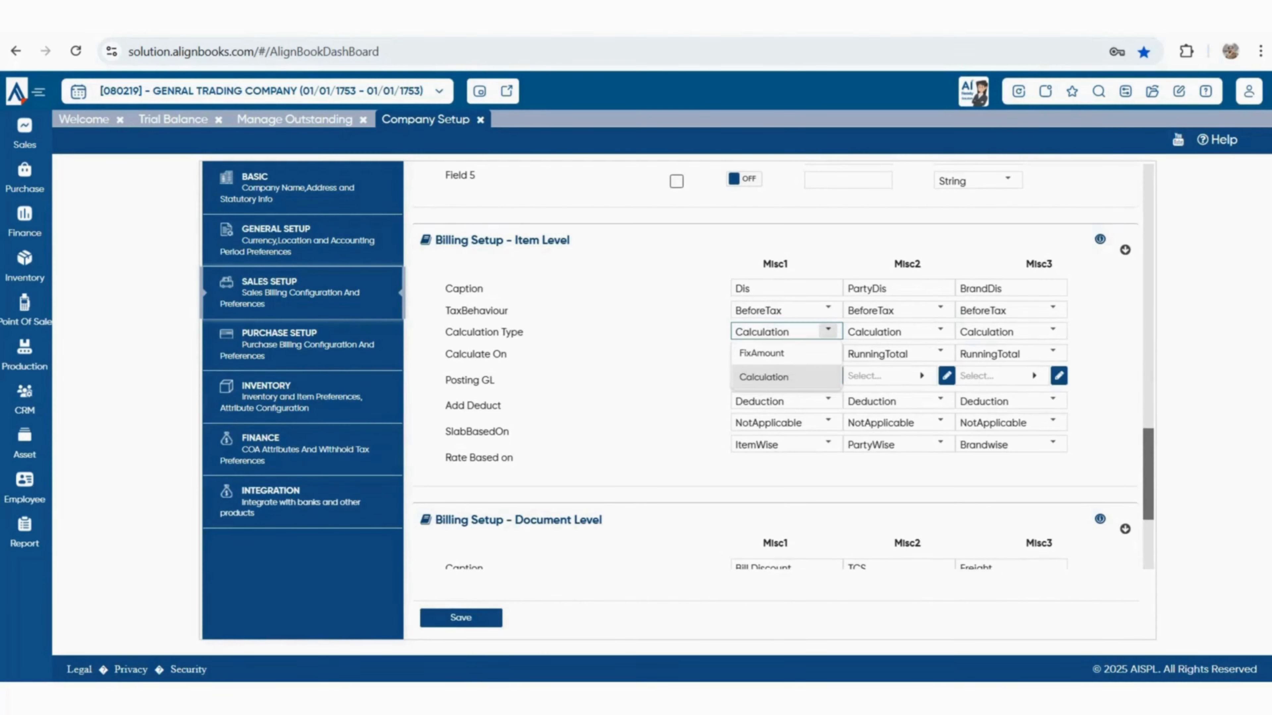
pyautogui.click(829, 330)
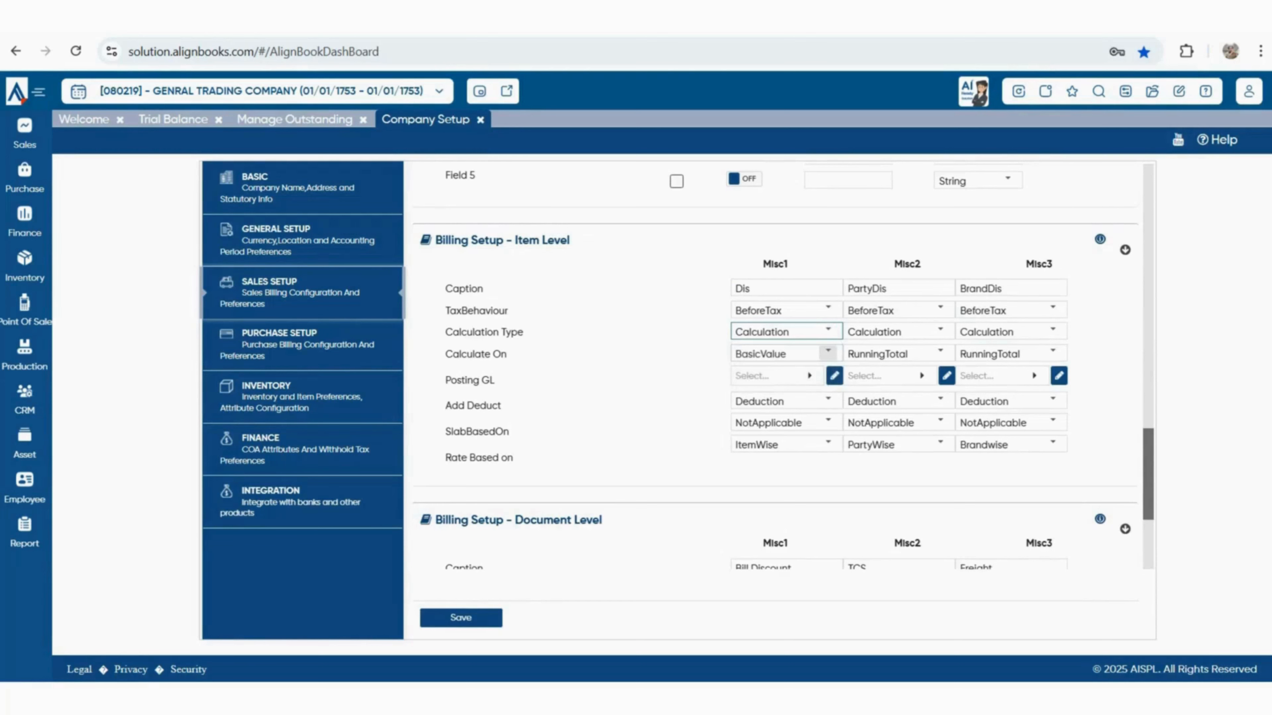
pyautogui.click(828, 352)
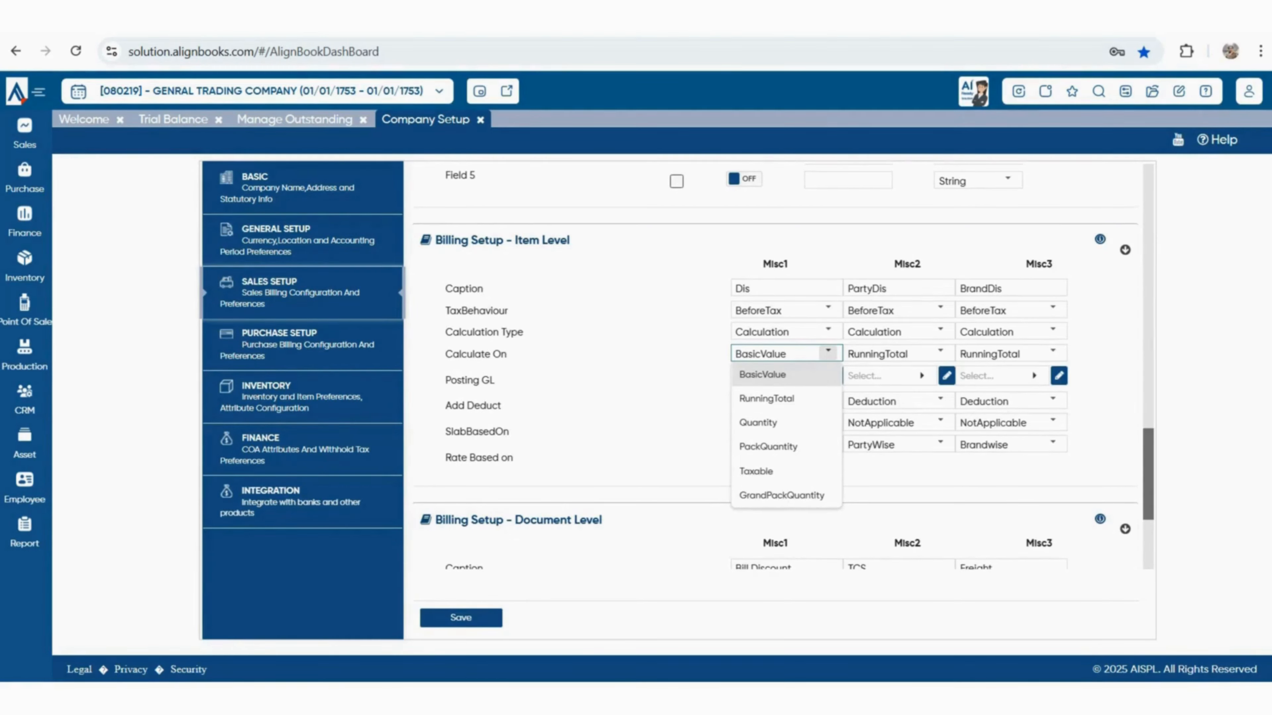
pyautogui.click(828, 353)
# Bring up the account lookup for the Misc1 Posting GL field
pyautogui.moveTo(445, 381); pyautogui.dragTo(496, 381)
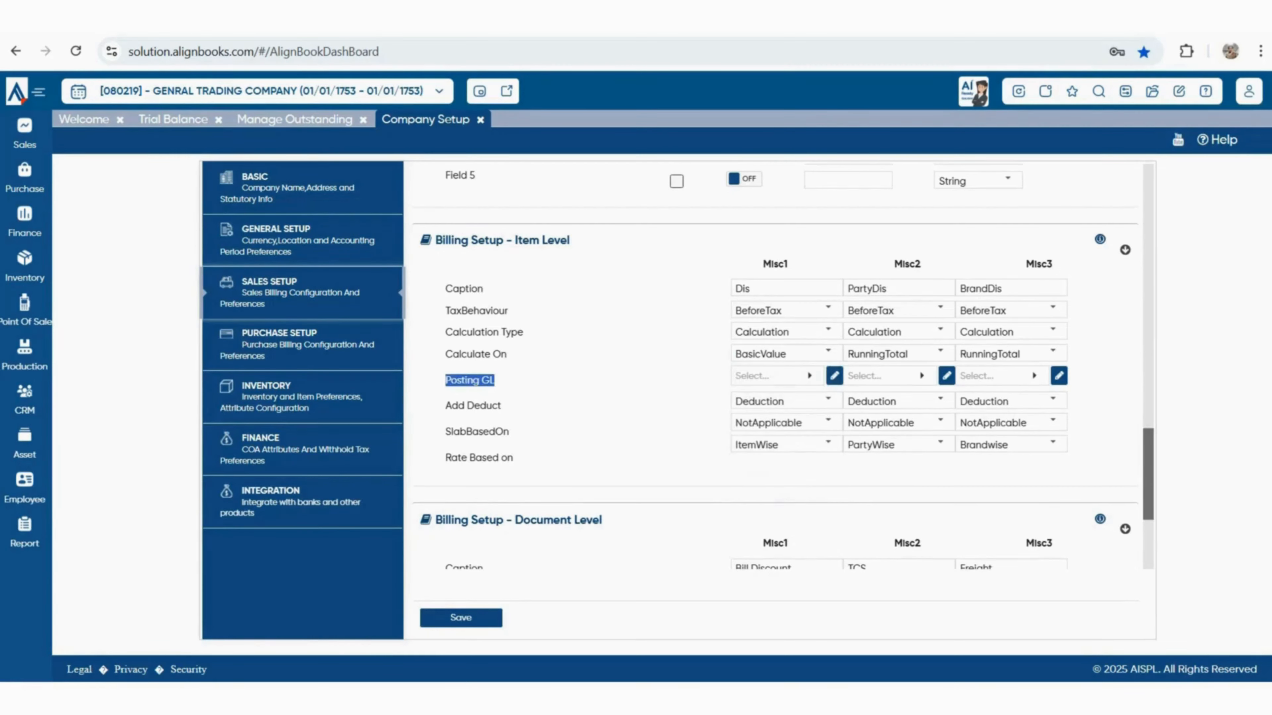
pyautogui.doubleClick(746, 289)
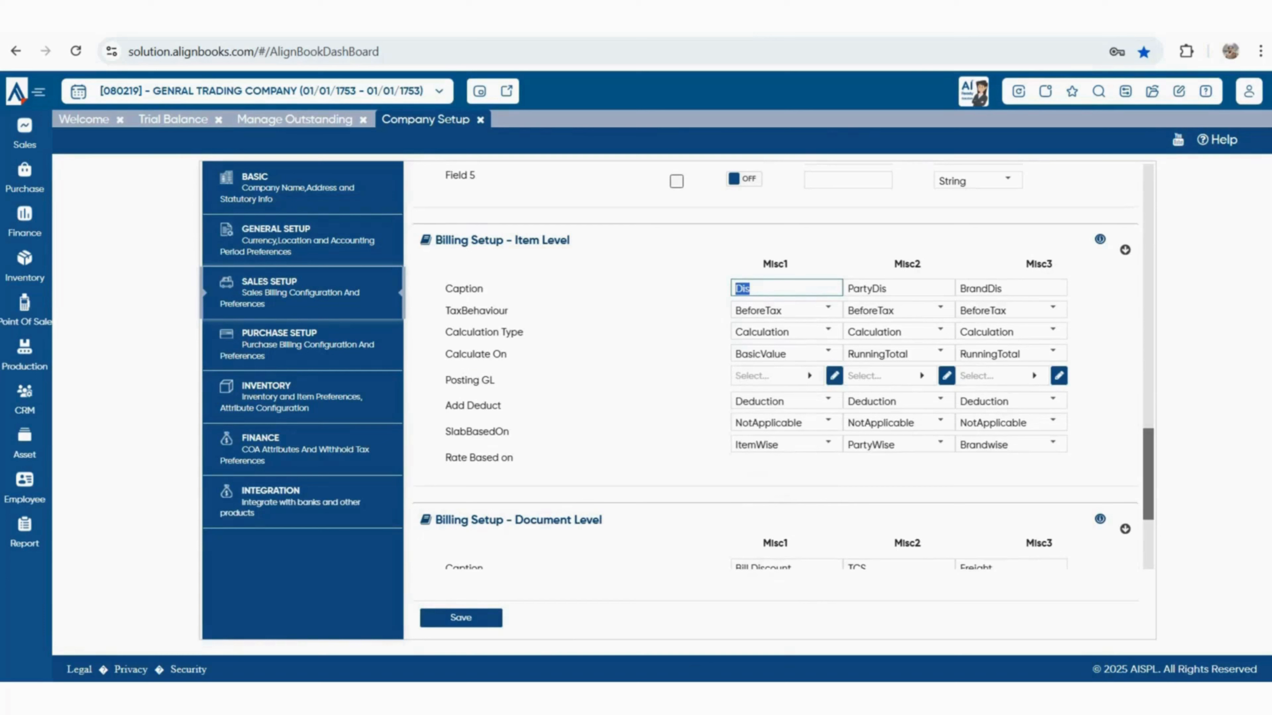
pyautogui.click(771, 376)
# Search the ledger list for 'DIS' and assign Discount Received as Misc1's Posting GL
pyautogui.write('T')
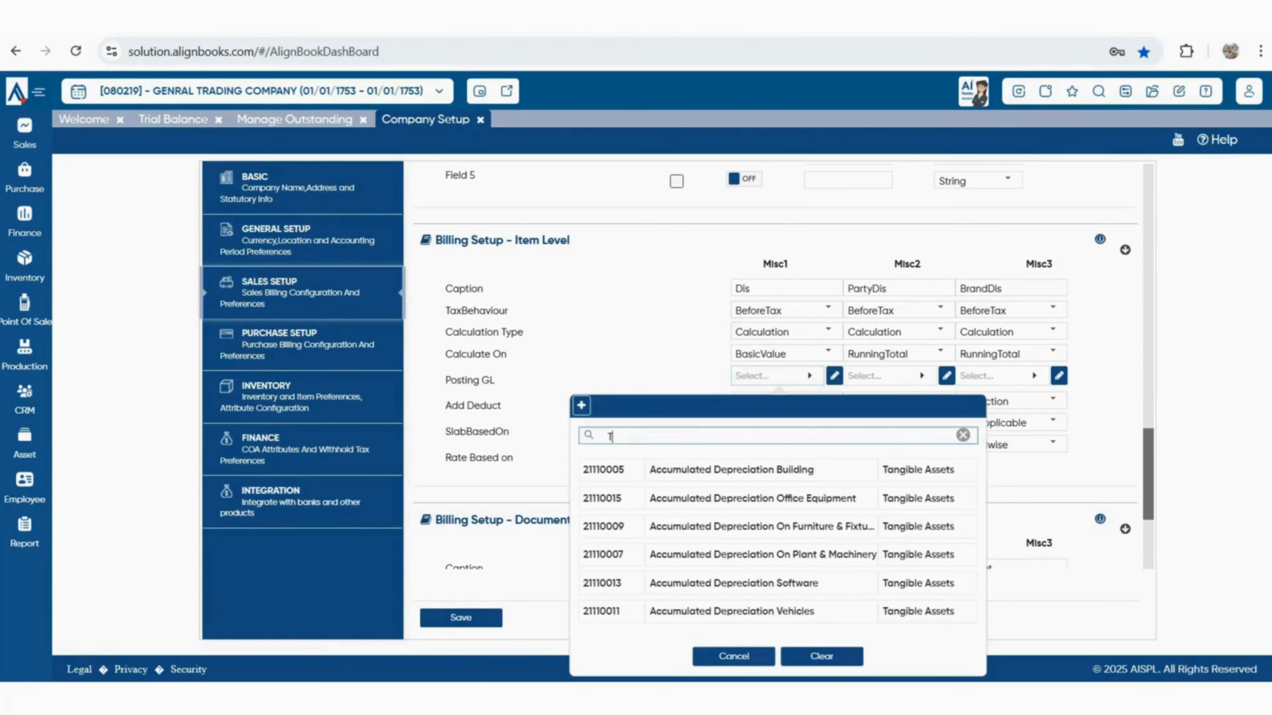
pyautogui.write('RAD')
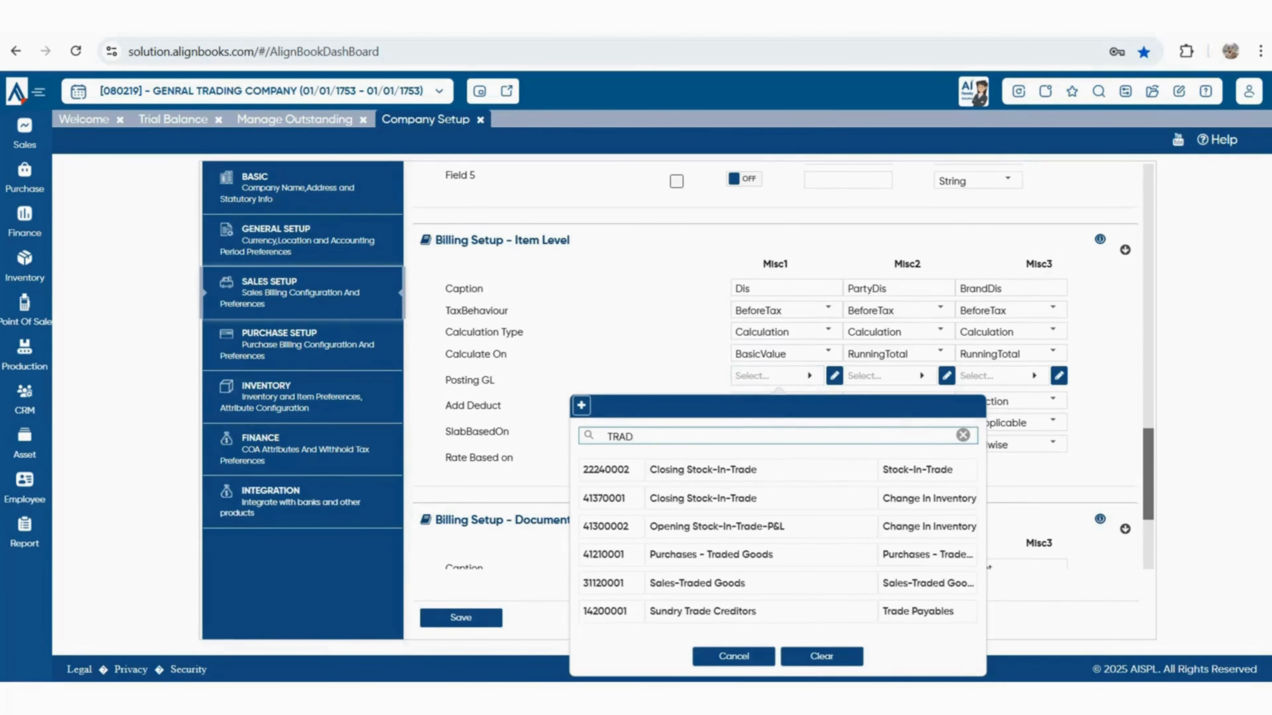
pyautogui.scroll(-1, 776, 581)
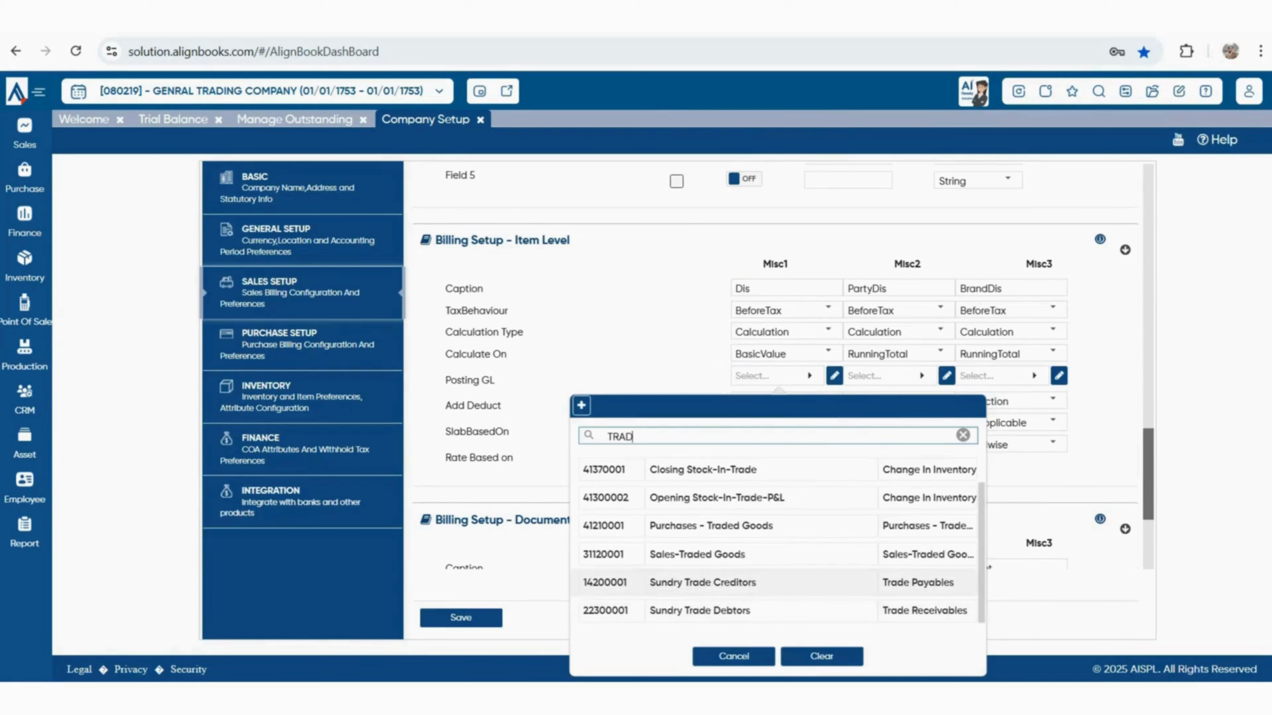
pyautogui.scroll(1, 781, 586)
pyautogui.press('BackSpace')
pyautogui.press('BackSpace')
pyautogui.press('BackSpace')
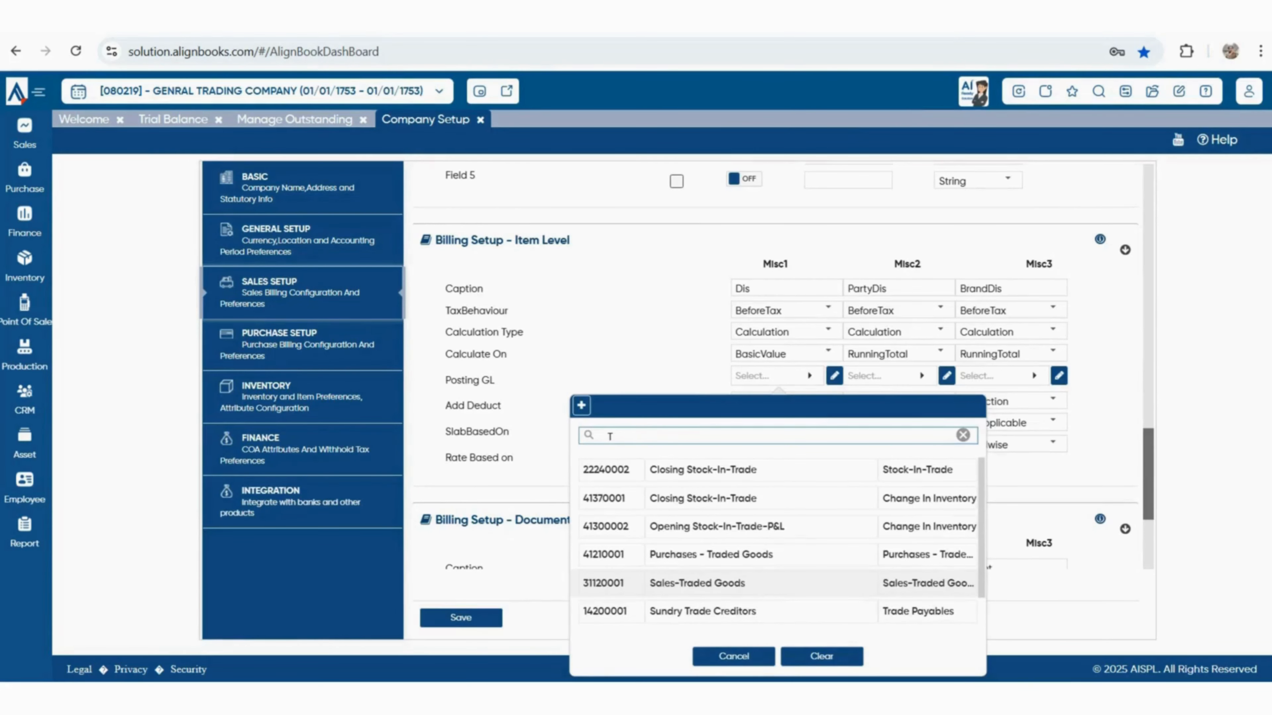
pyautogui.write('DIS')
pyautogui.press('BackSpace')
pyautogui.press('BackSpace')
pyautogui.press('BackSpace')
pyautogui.press('BackSpace')
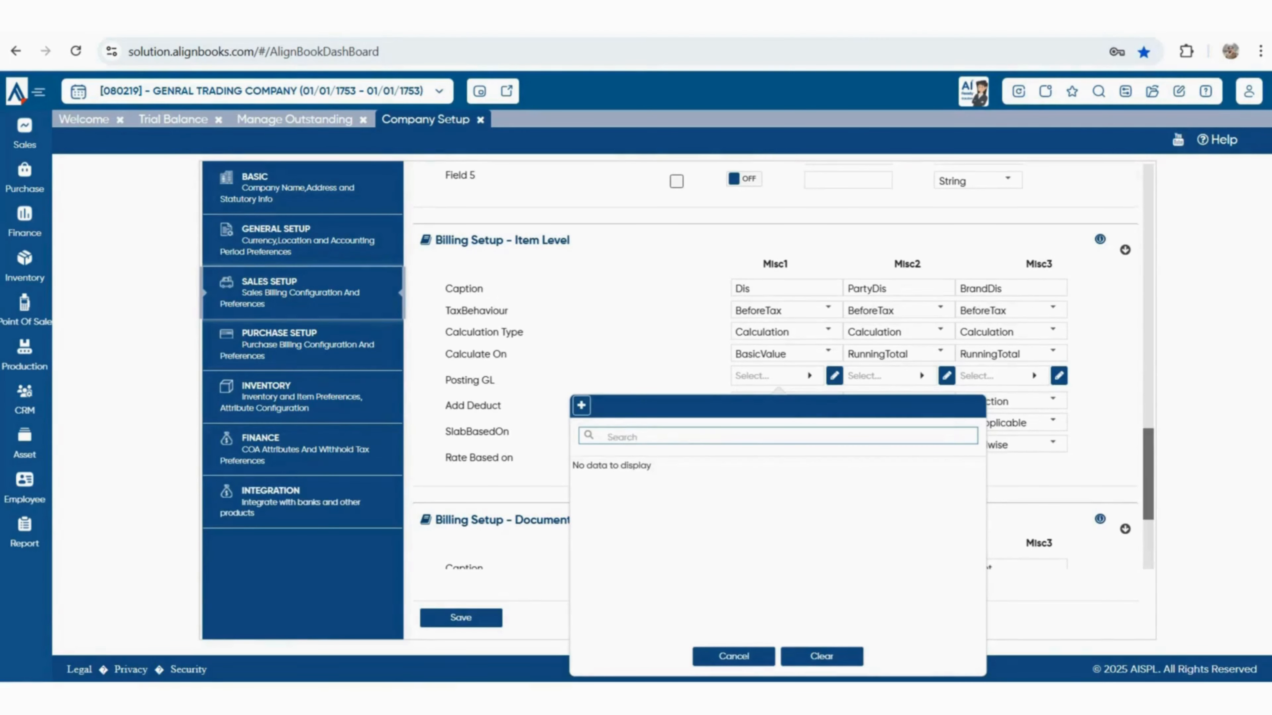
pyautogui.write('DIS')
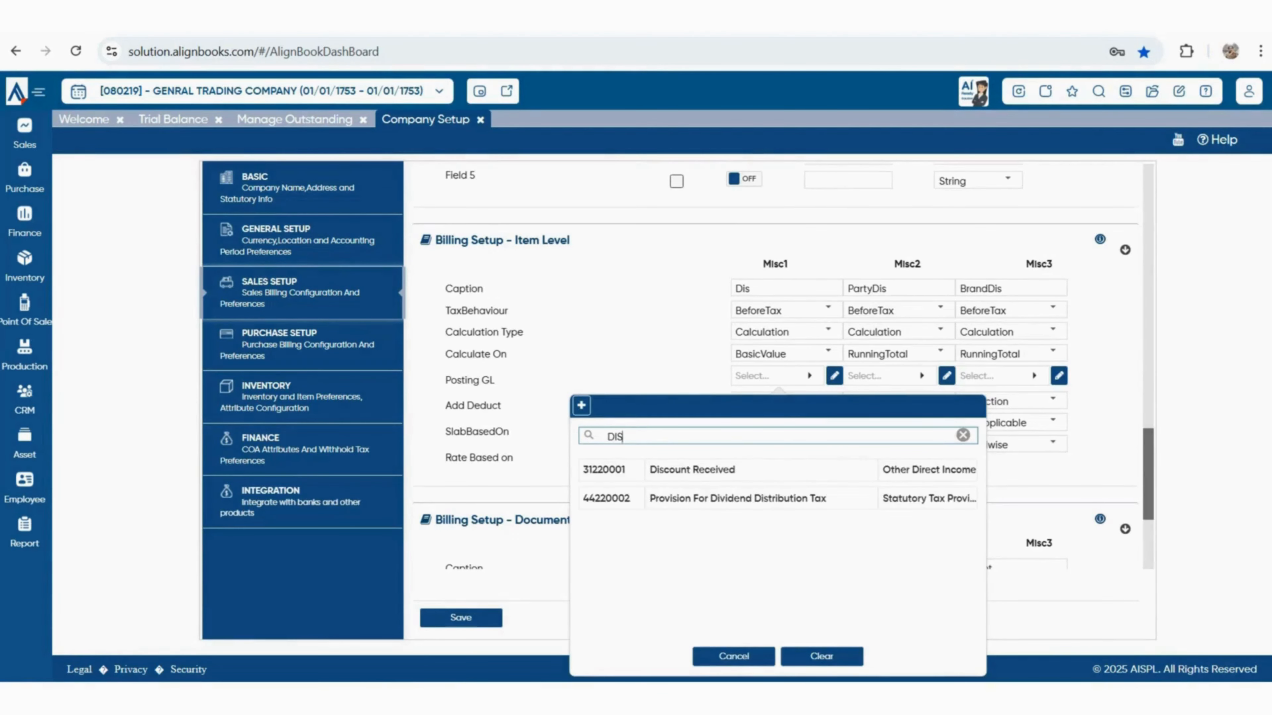
pyautogui.click(752, 470)
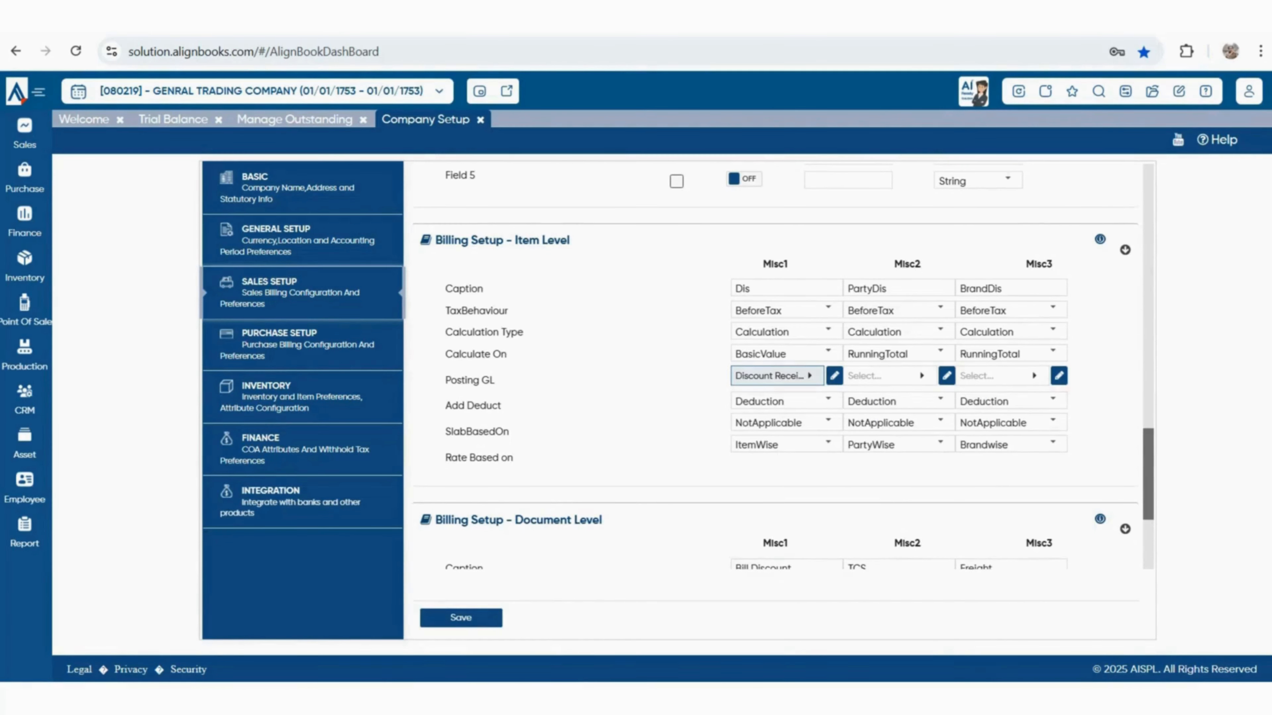
pyautogui.moveTo(446, 405); pyautogui.dragTo(501, 405)
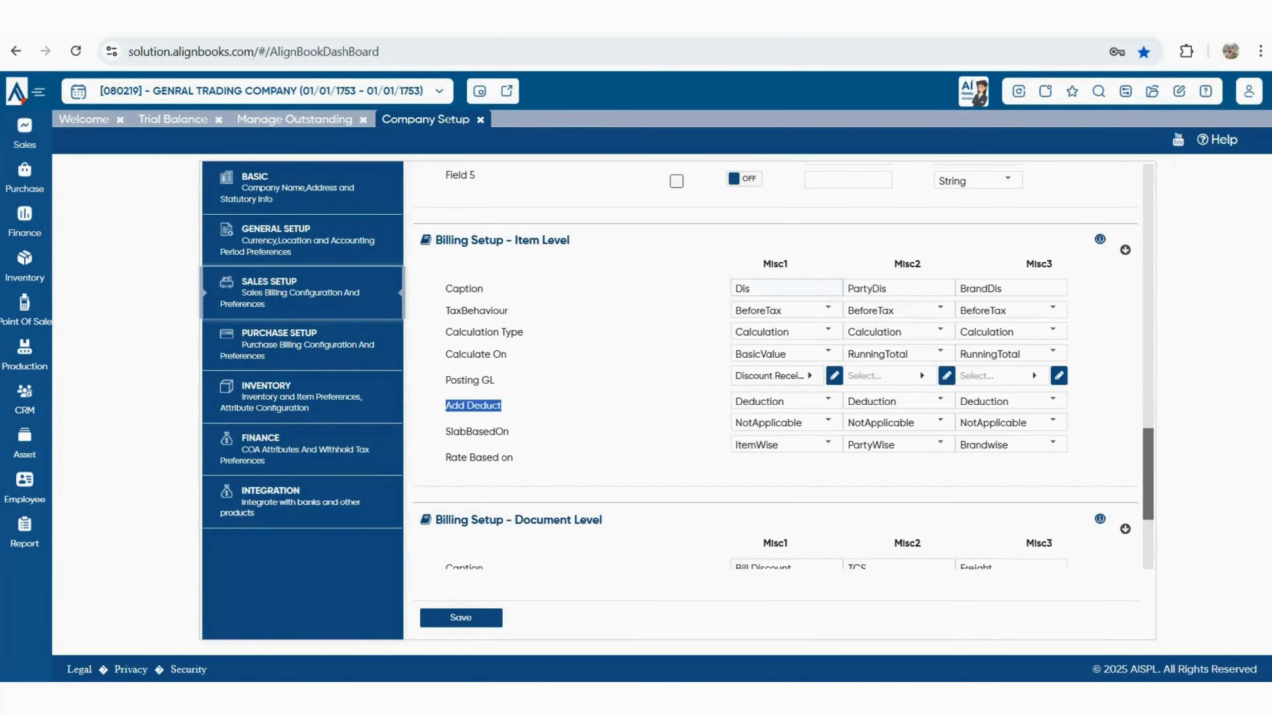
pyautogui.doubleClick(771, 288)
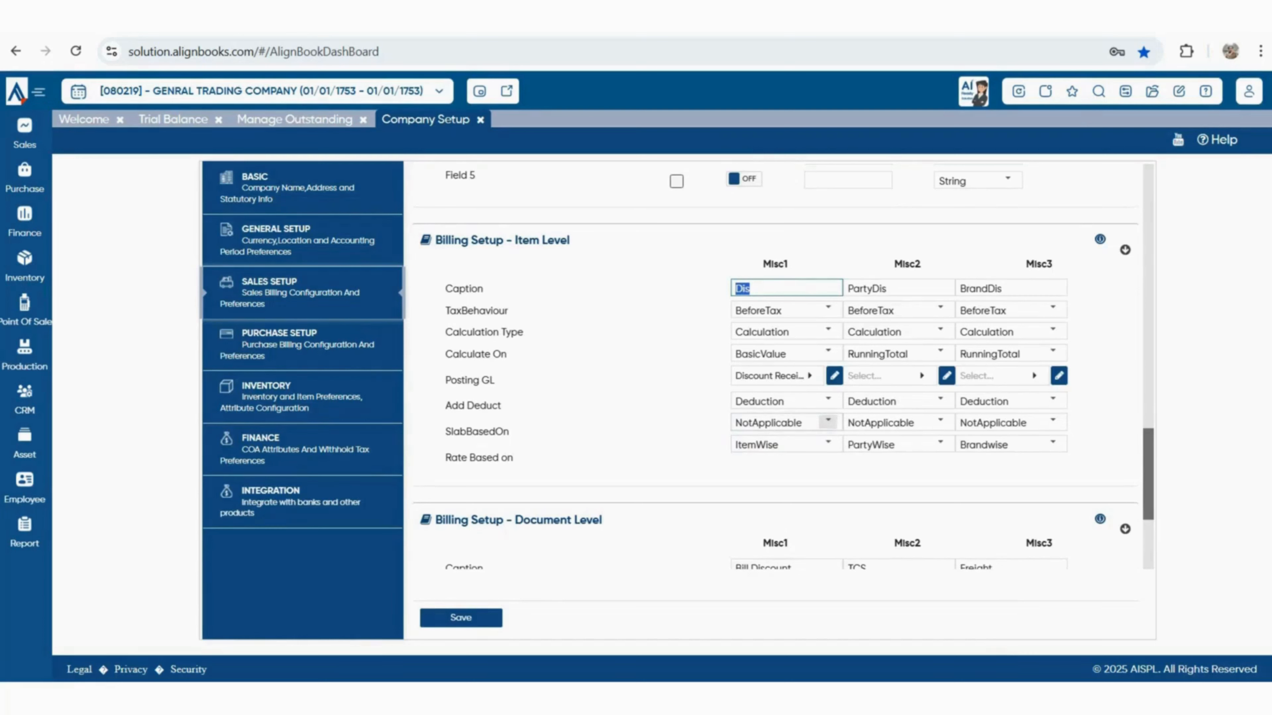
pyautogui.click(828, 399)
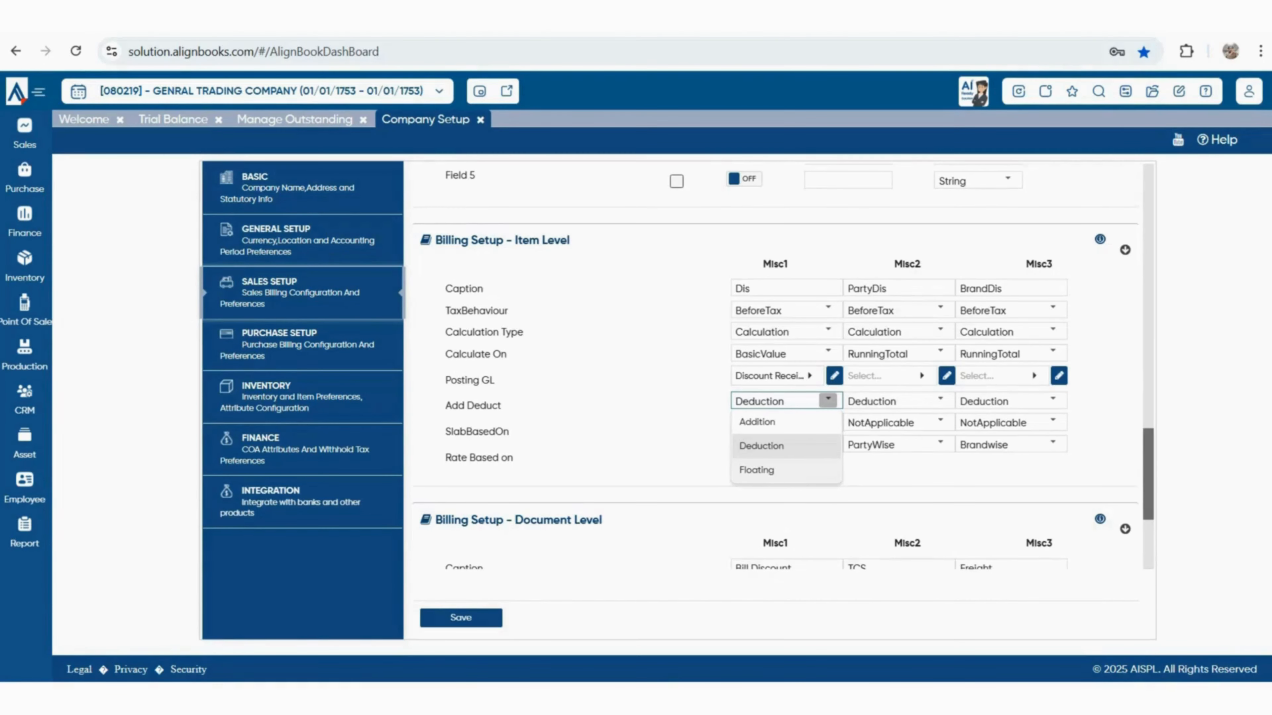
pyautogui.press('Escape')
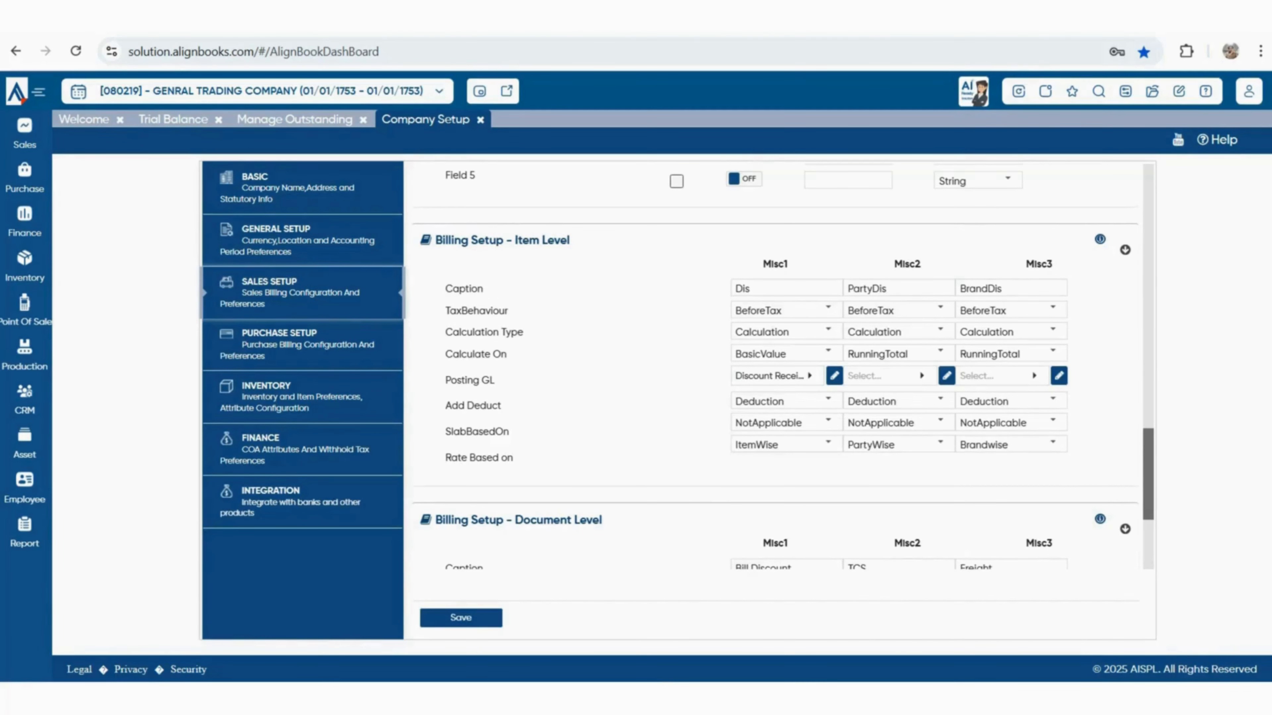
# Look over the Billing Setup - Document Level section, then switch to Purchase Setup
pyautogui.scroll(-5, 781, 365)
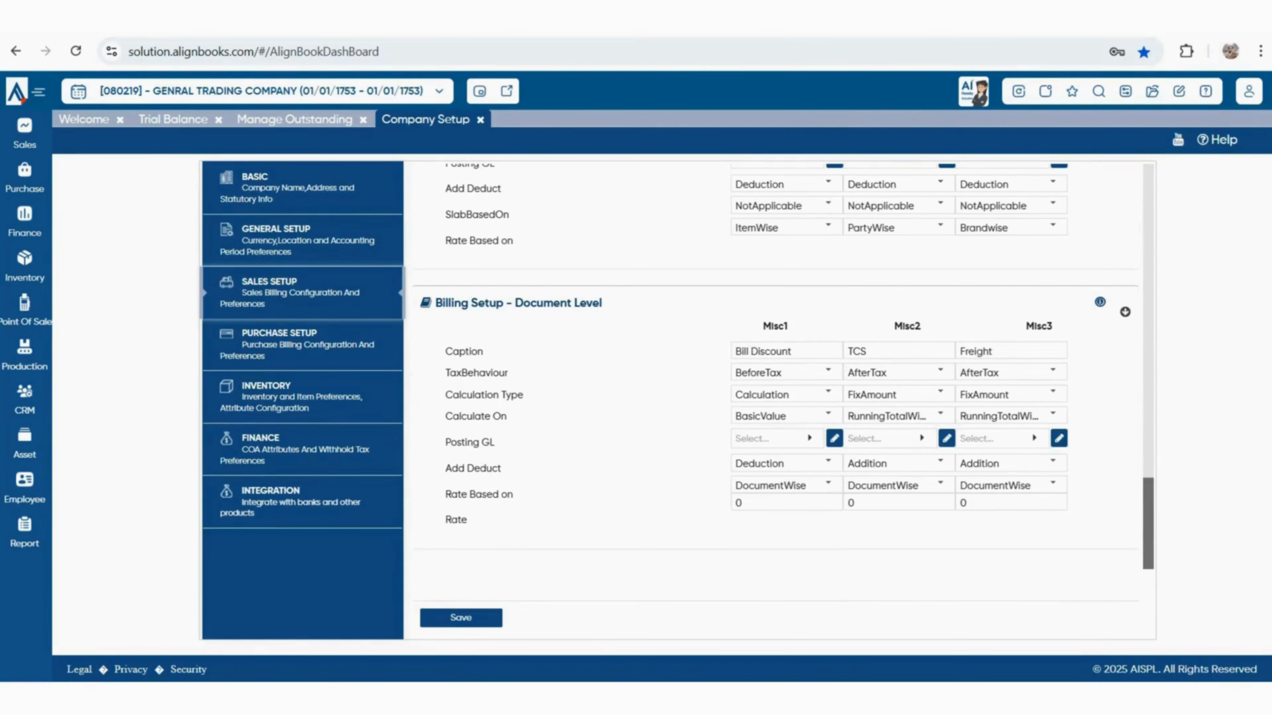
pyautogui.scroll(3, 776, 400)
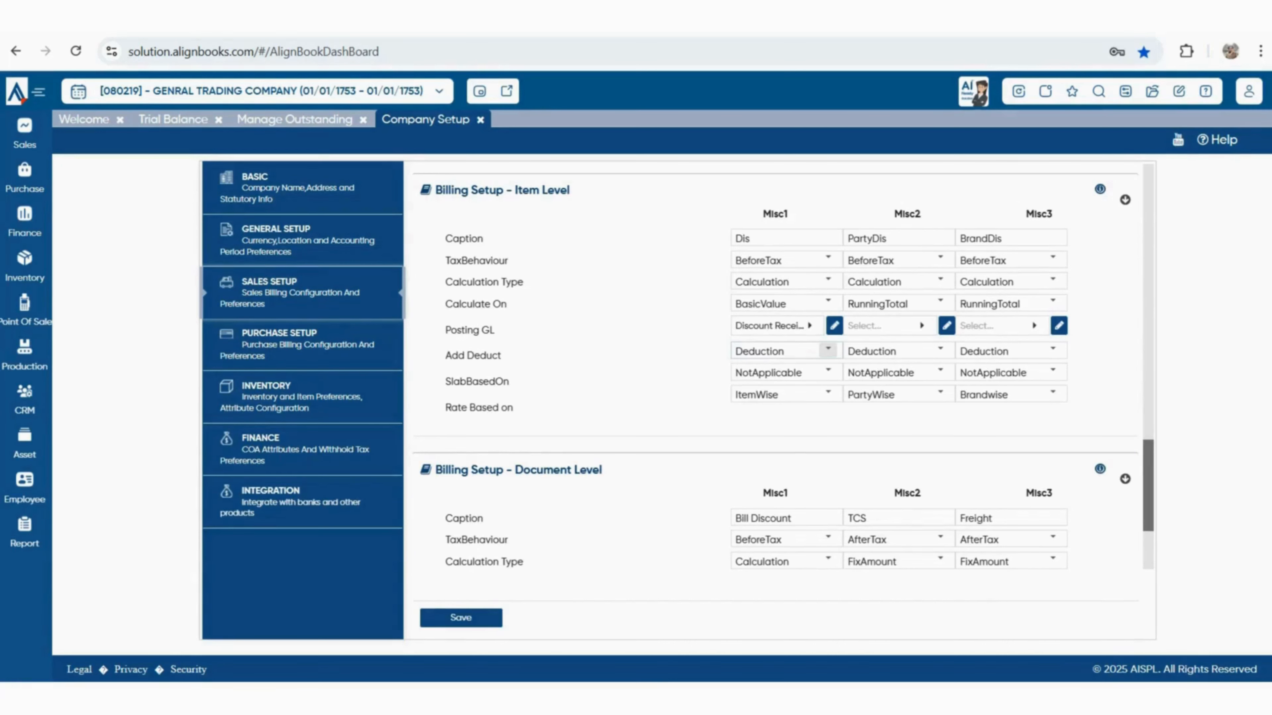
pyautogui.scroll(-3, 829, 372)
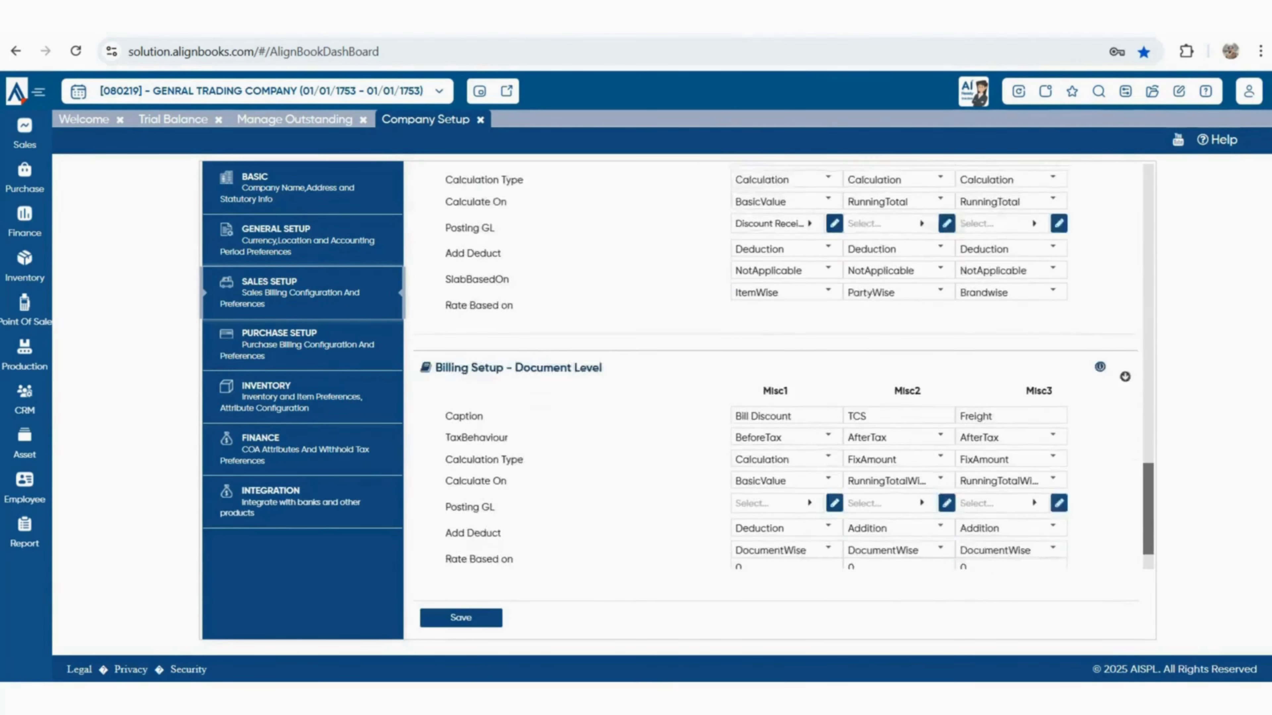
pyautogui.moveTo(436, 303); pyautogui.dragTo(603, 303)
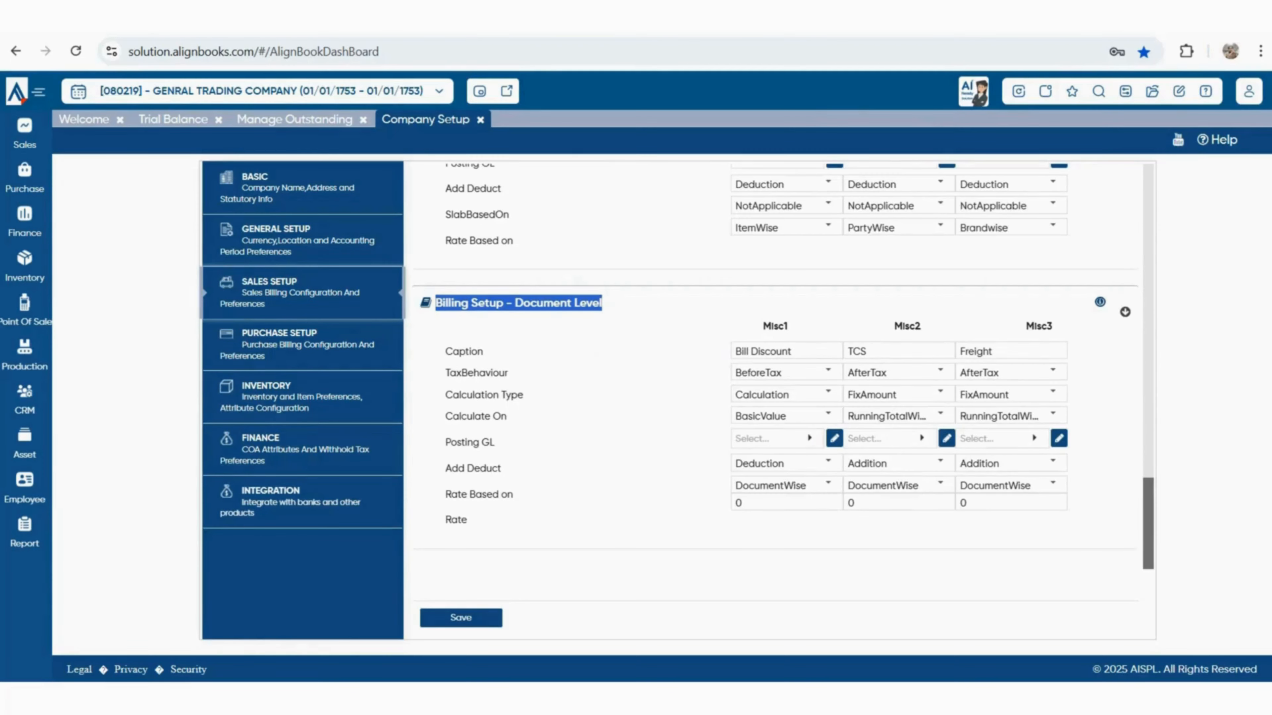
pyautogui.click(595, 351)
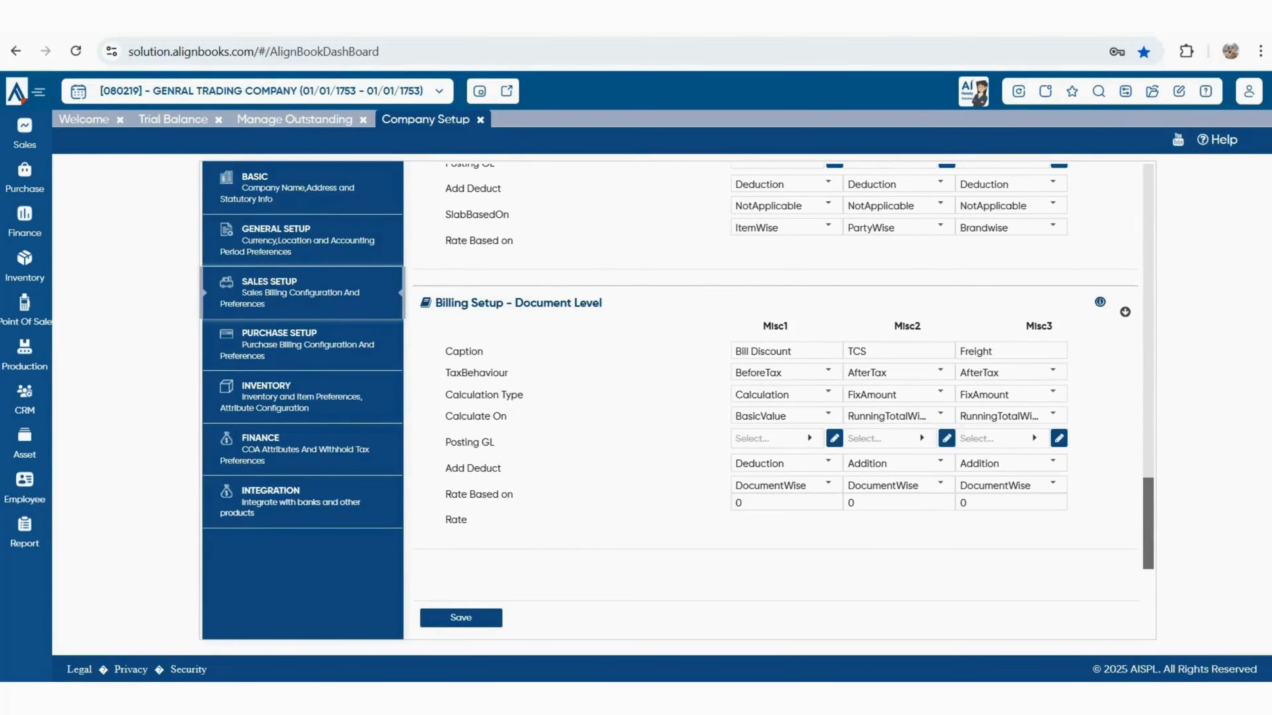
pyautogui.click(302, 345)
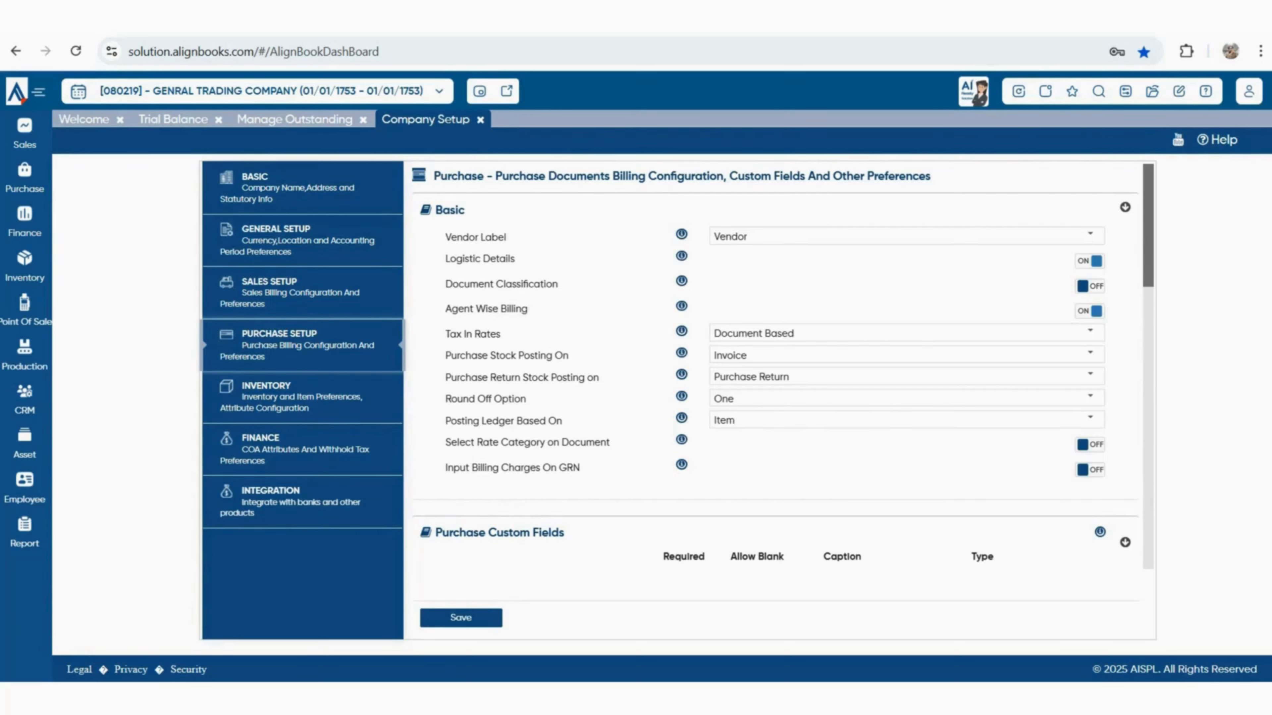
# Scroll through the Purchase Basic, custom field and billing sections, then load Inventory setup
pyautogui.moveTo(466, 211); pyautogui.dragTo(442, 210)
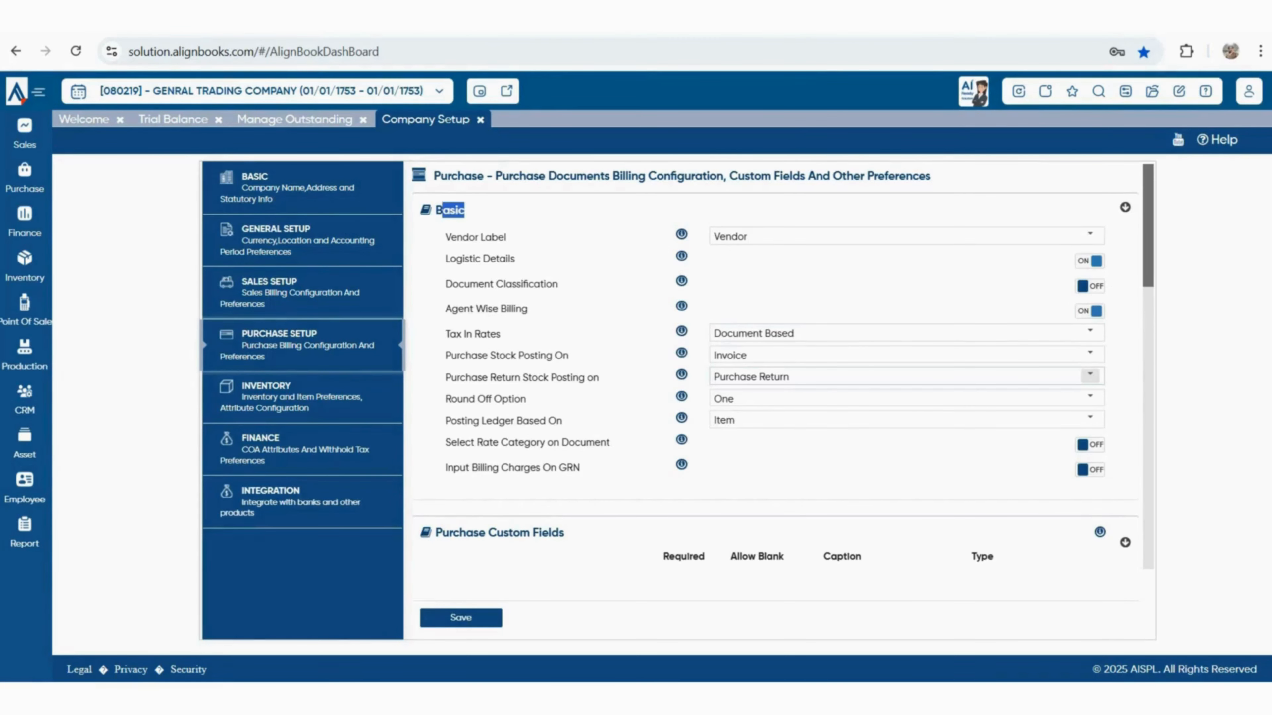
pyautogui.scroll(-5, 776, 401)
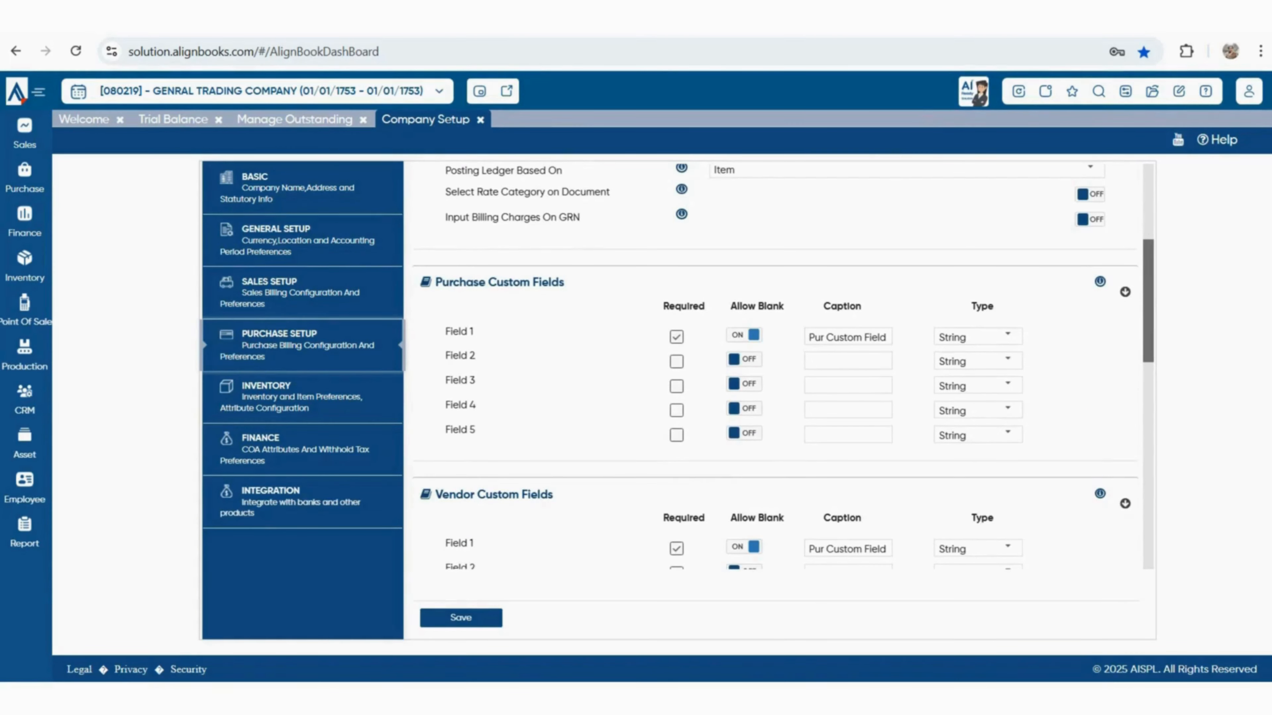
pyautogui.scroll(-7, 776, 365)
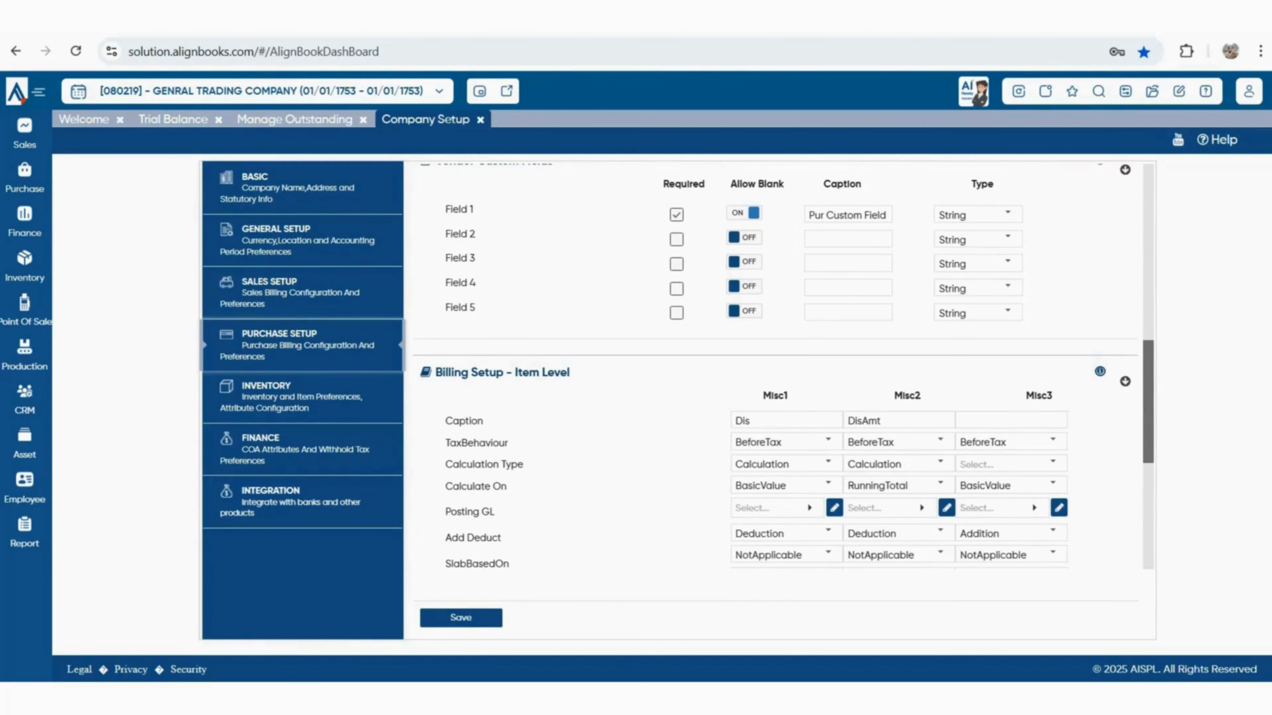
pyautogui.scroll(-3, 776, 365)
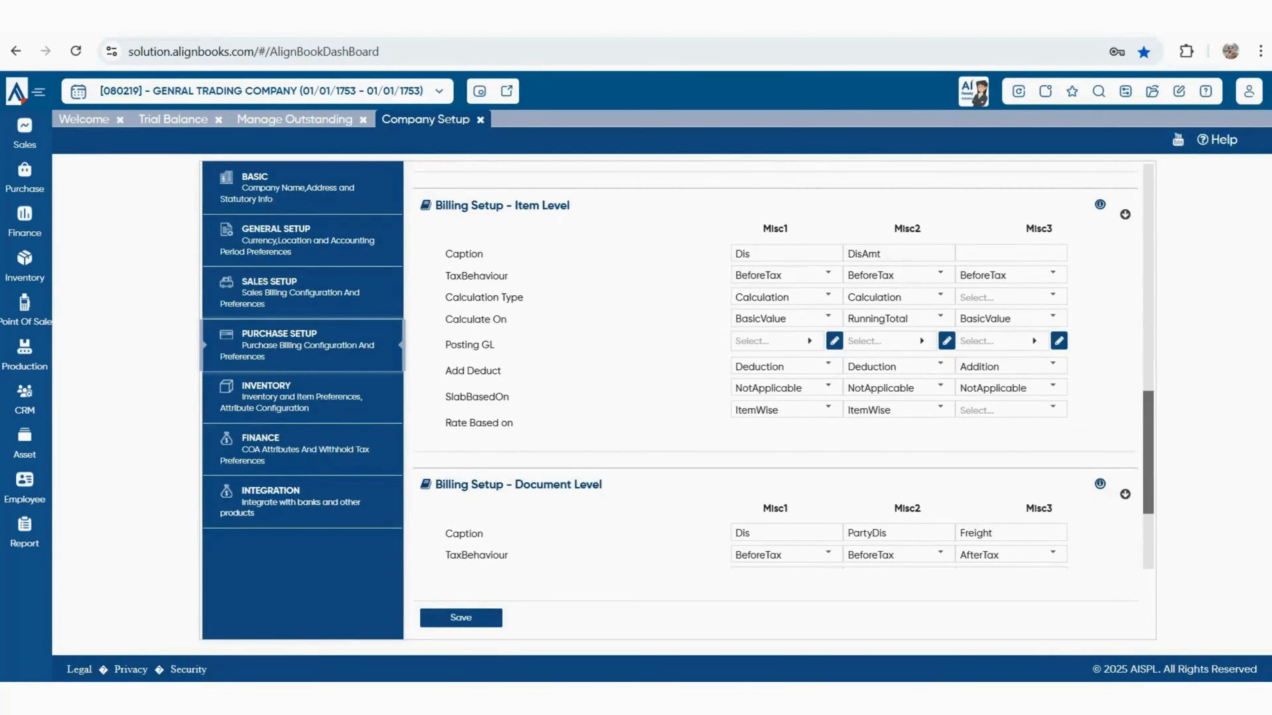
pyautogui.scroll(-3, 776, 365)
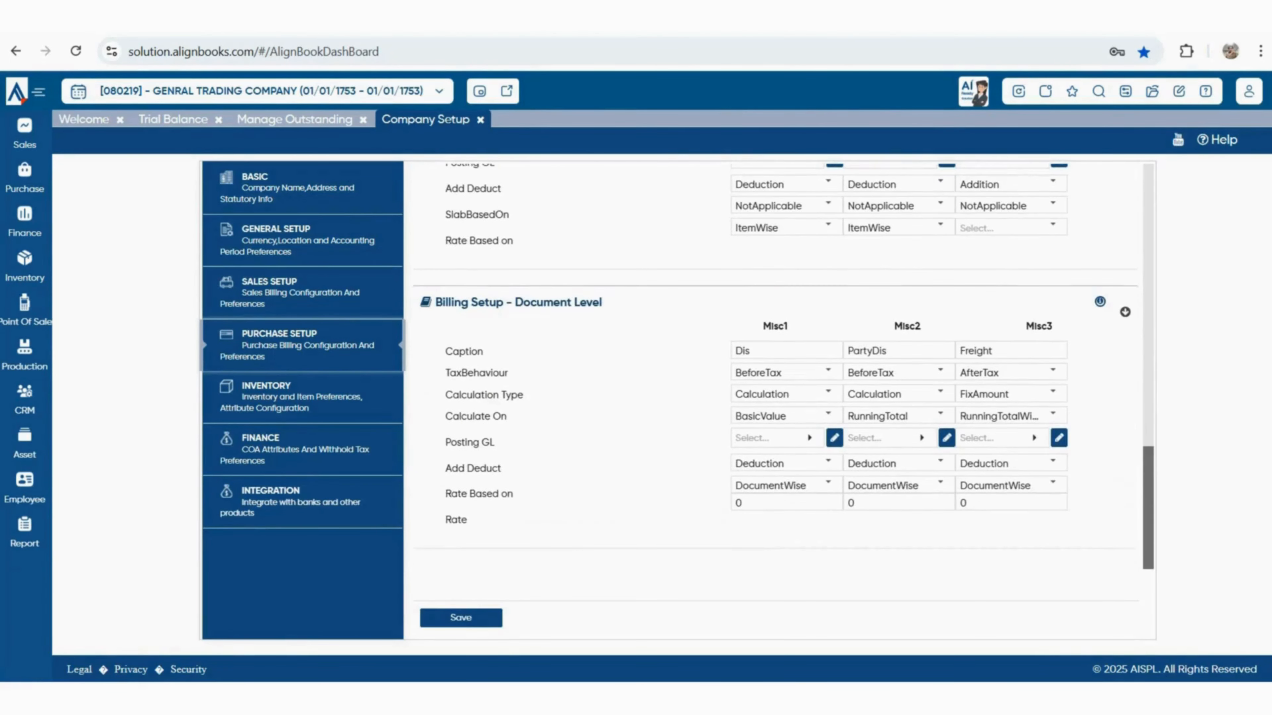
pyautogui.click(461, 618)
pyautogui.doubleClick(266, 387)
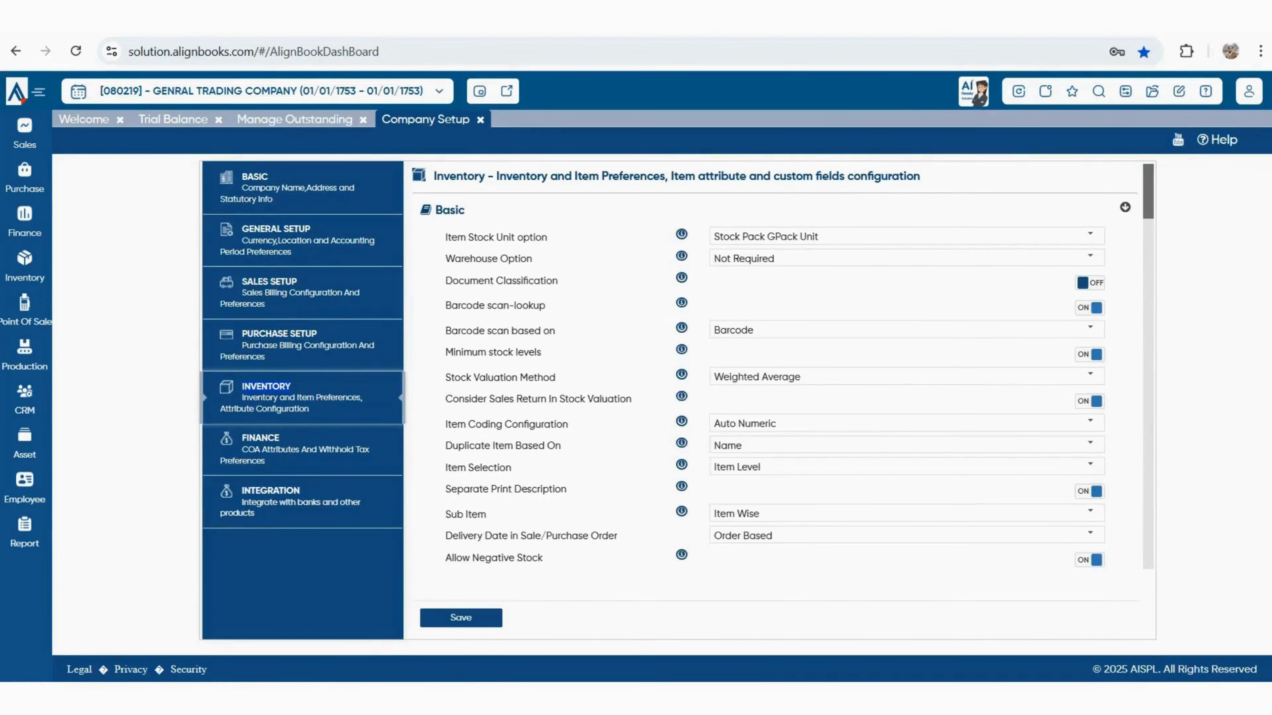
# Change the Item Stock Unit option from Stock Pack GPack Unit to Stock Unit
pyautogui.click(1090, 236)
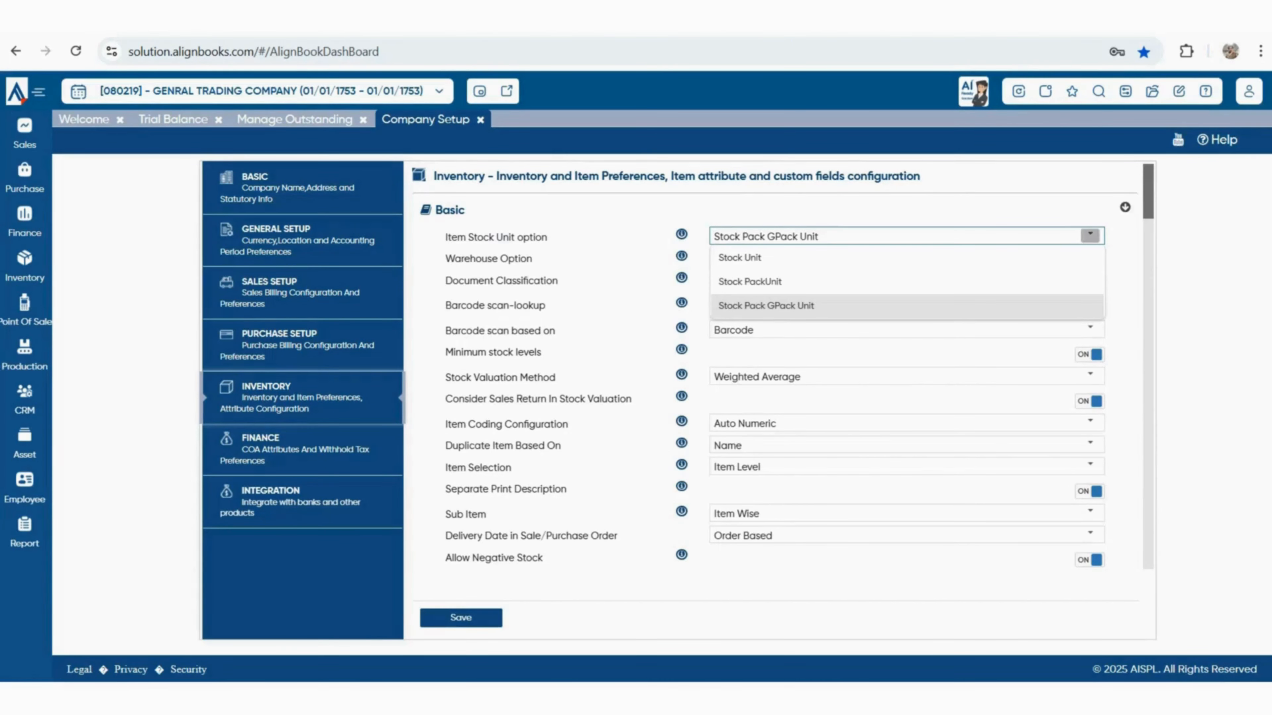
pyautogui.click(1077, 258)
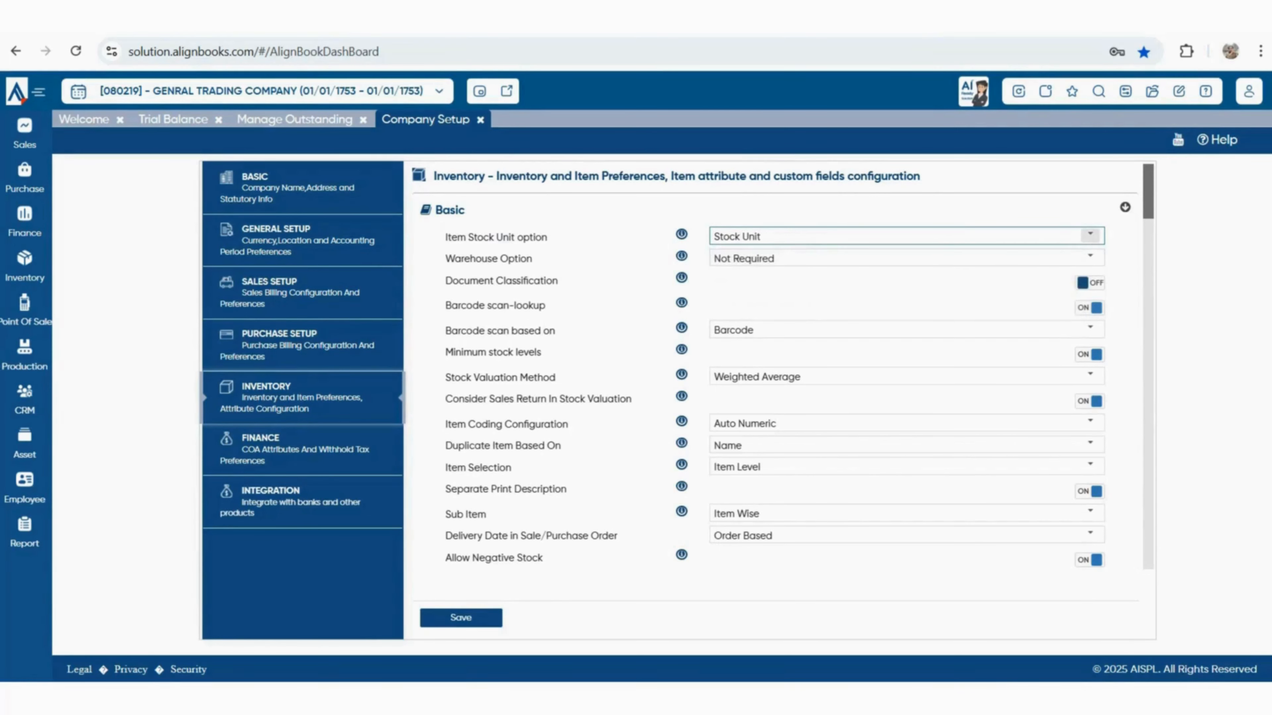
pyautogui.click(1090, 235)
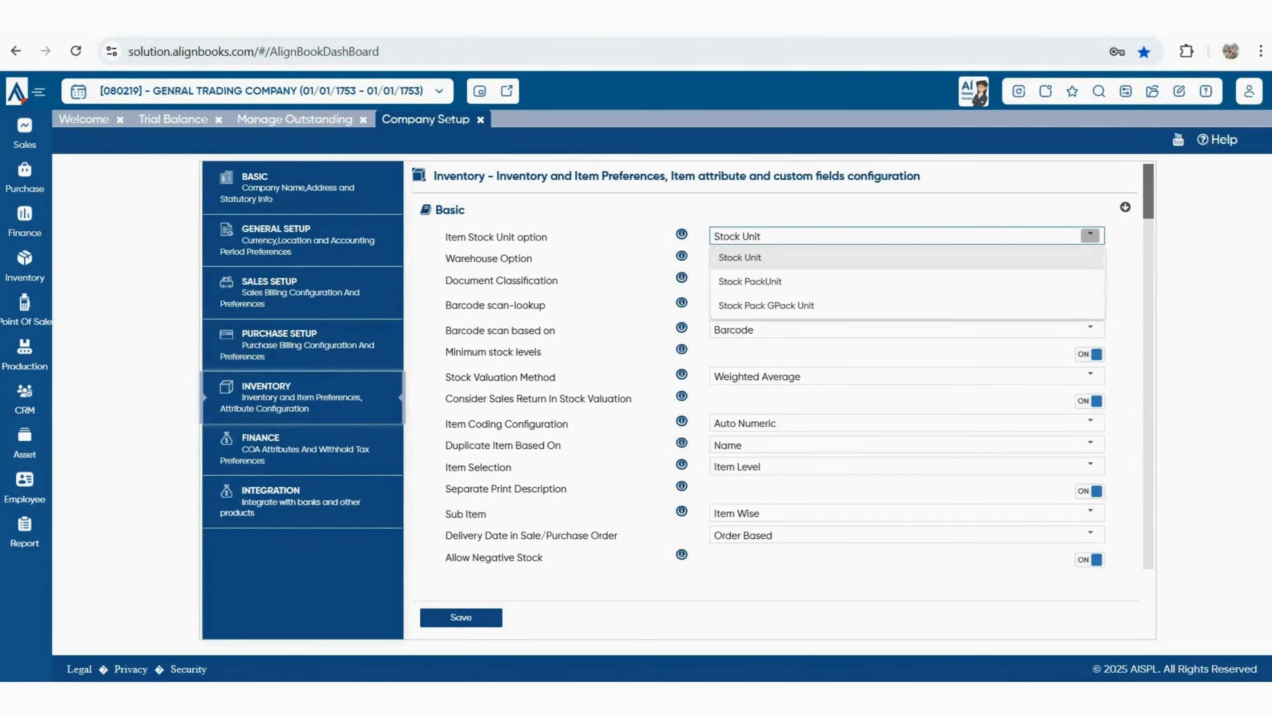
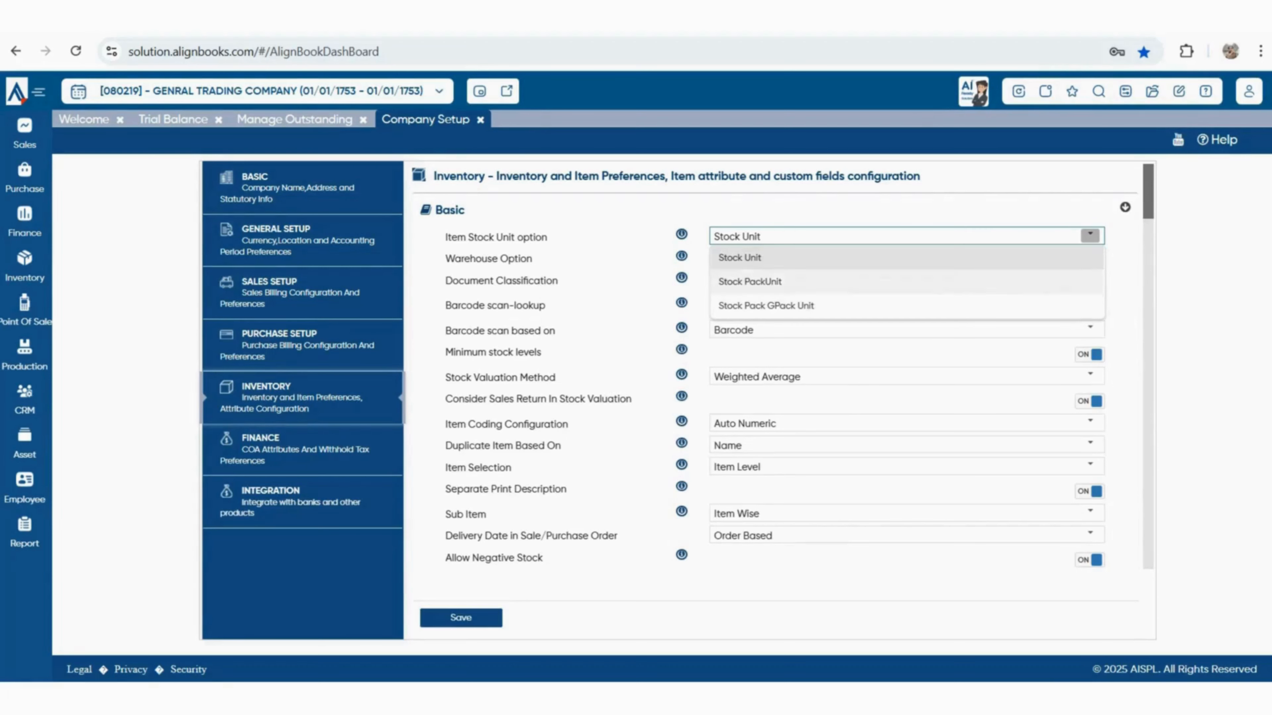
# Keep Stock Unit and leave the Warehouse Option at Not Required
pyautogui.click(1090, 257)
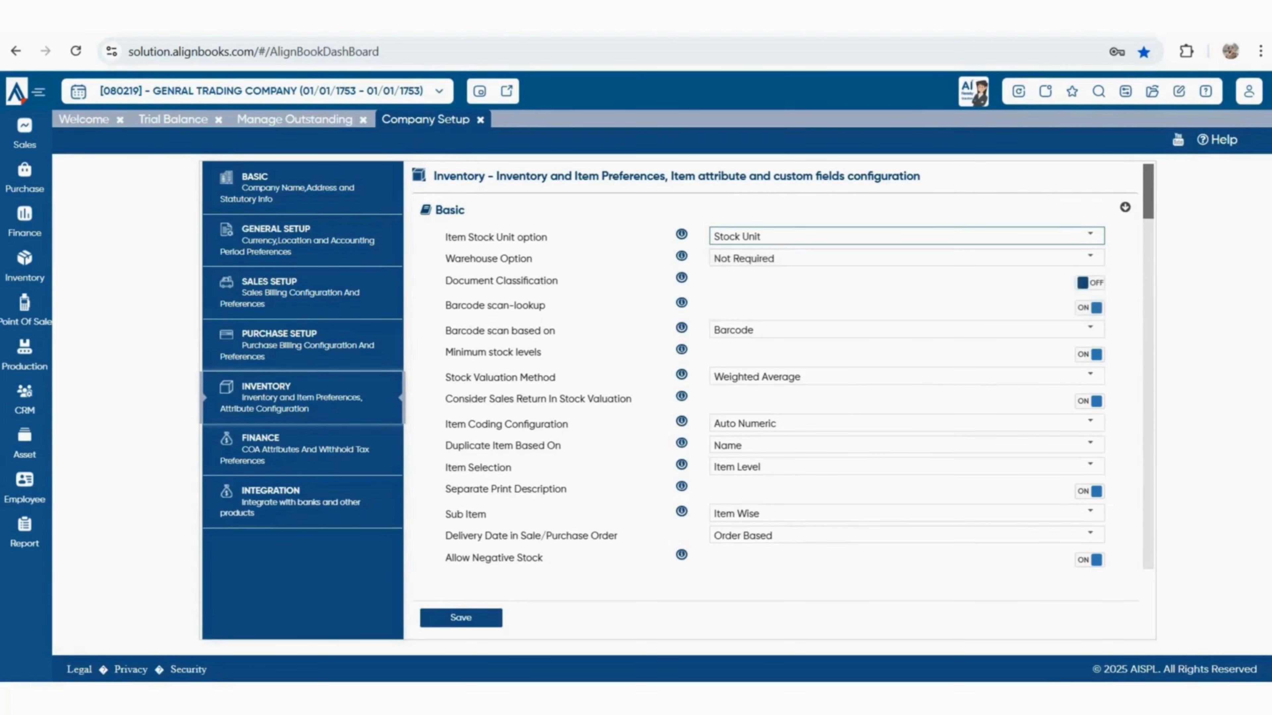
pyautogui.moveTo(445, 259); pyautogui.dragTo(532, 258)
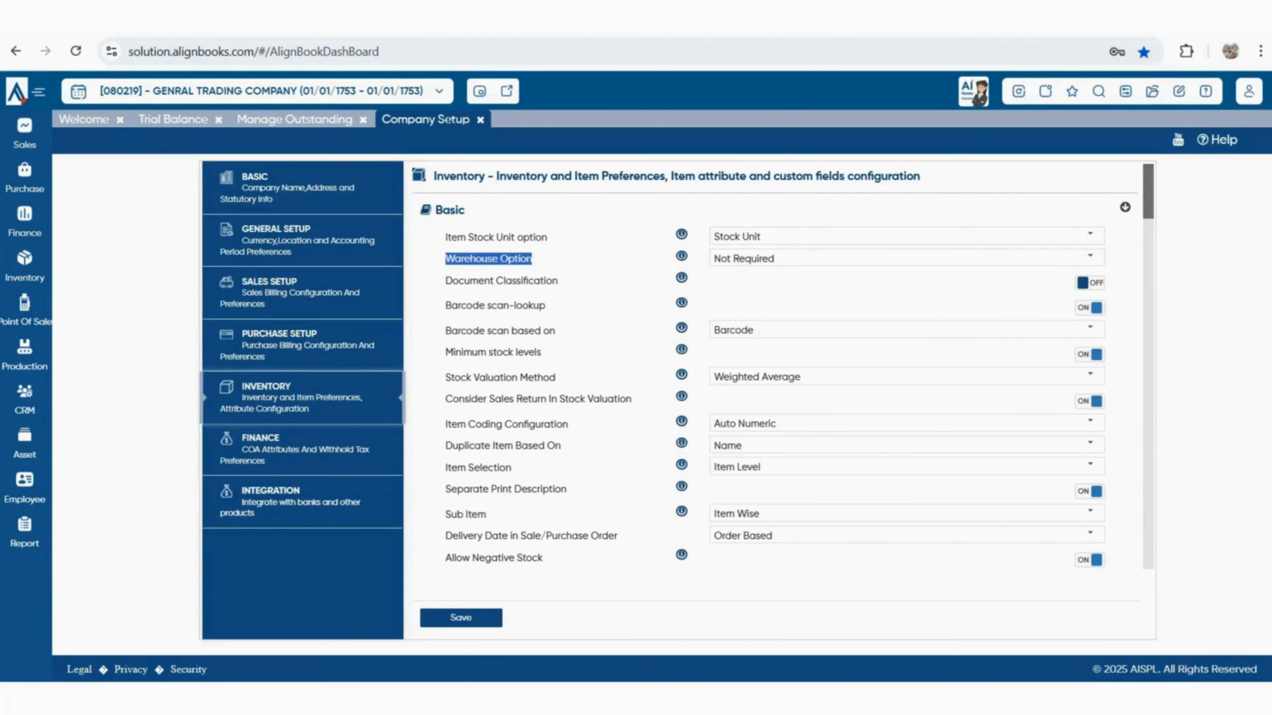
pyautogui.click(1090, 257)
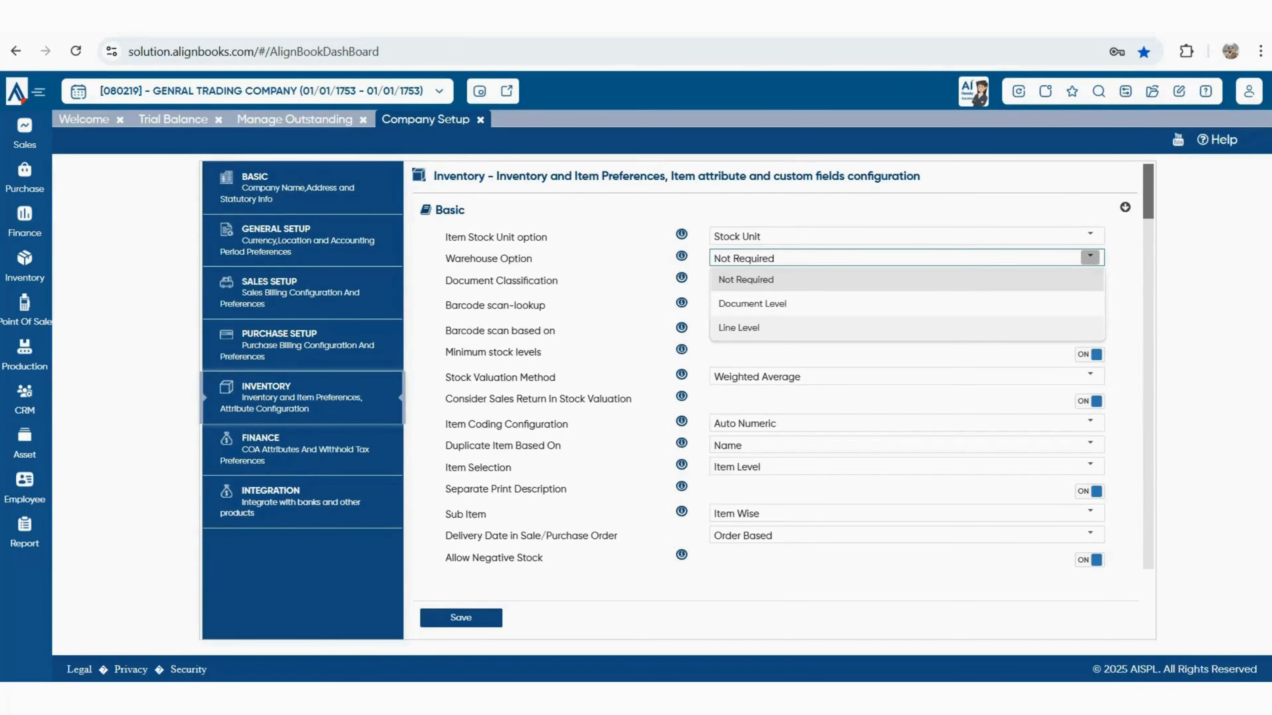
pyautogui.press('Escape')
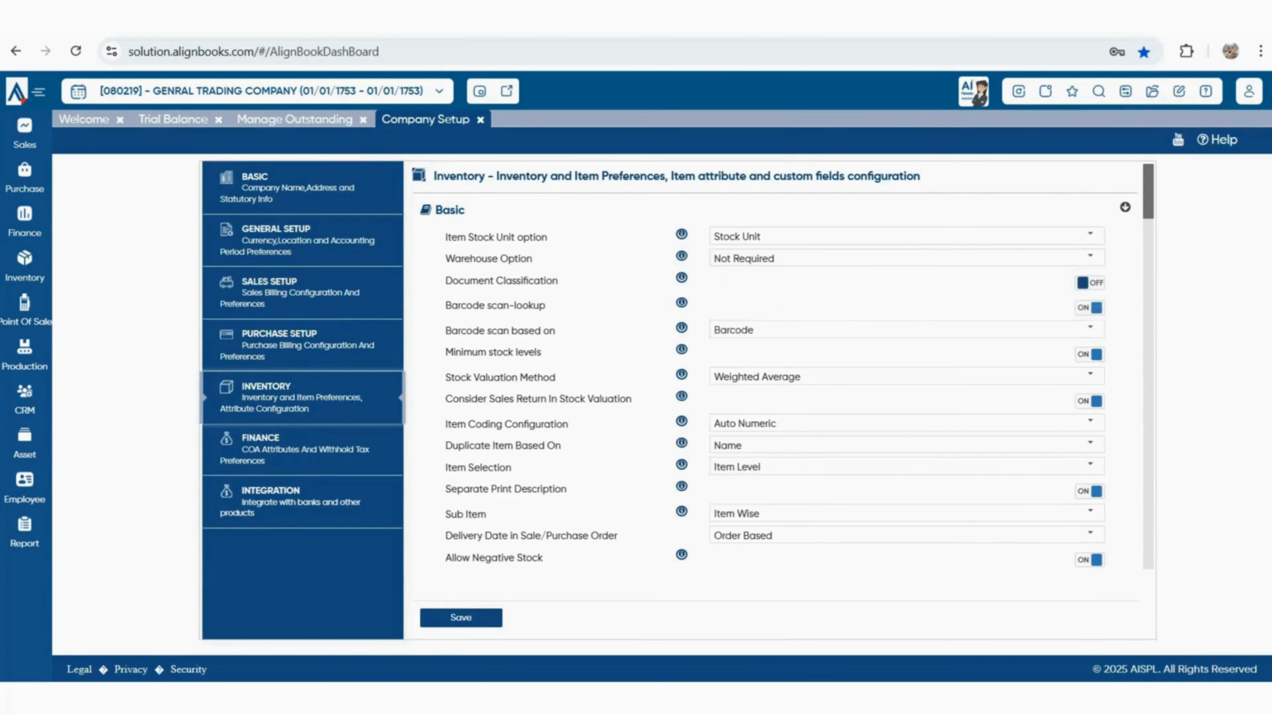
# Review document classification, barcode and minimum stock settings, keeping Weighted Average valuation
pyautogui.moveTo(453, 281); pyautogui.dragTo(559, 281)
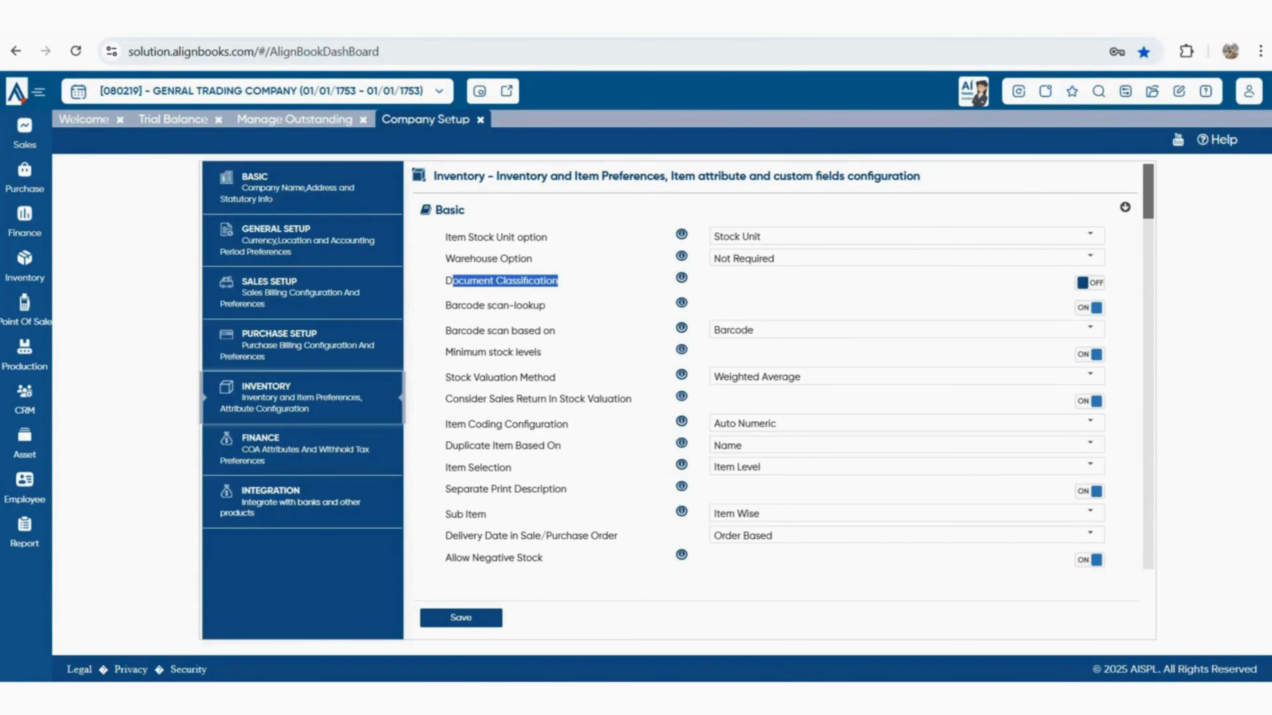
pyautogui.moveTo(452, 306); pyautogui.dragTo(544, 306)
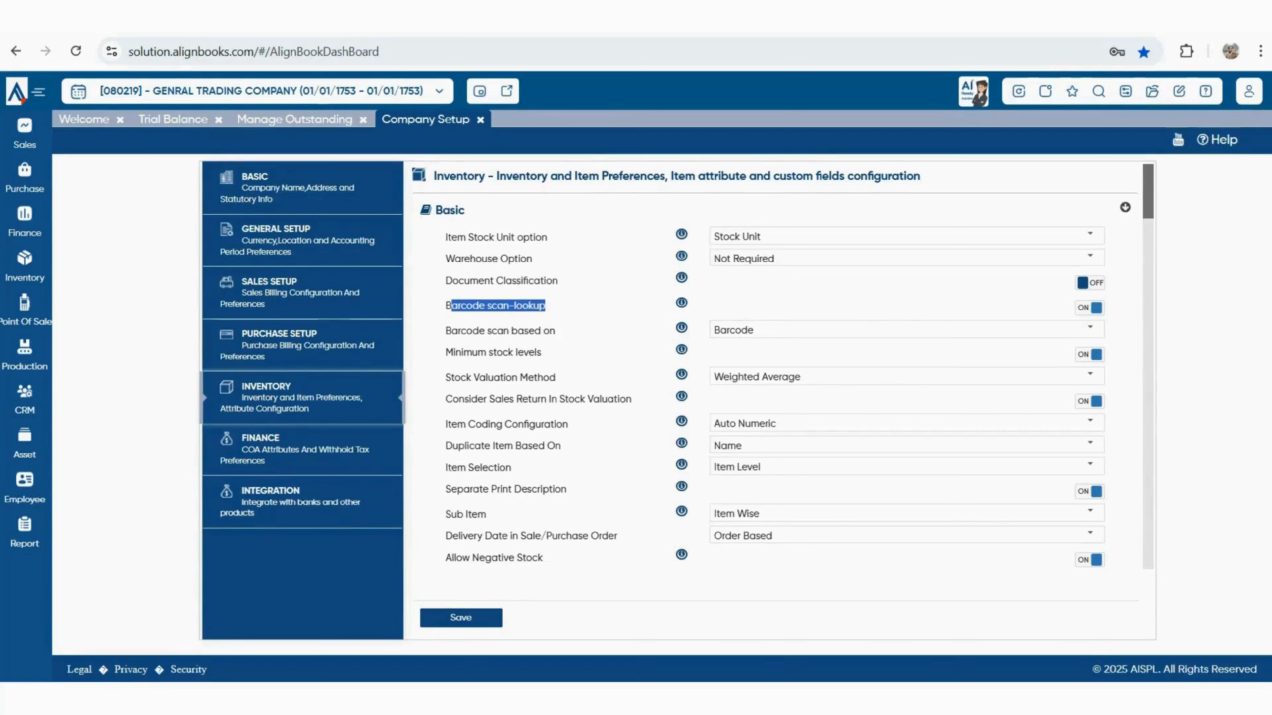
pyautogui.moveTo(537, 352)
pyautogui.mouseDown()
pyautogui.moveTo(516, 353)
pyautogui.moveTo(541, 353)
pyautogui.mouseUp()
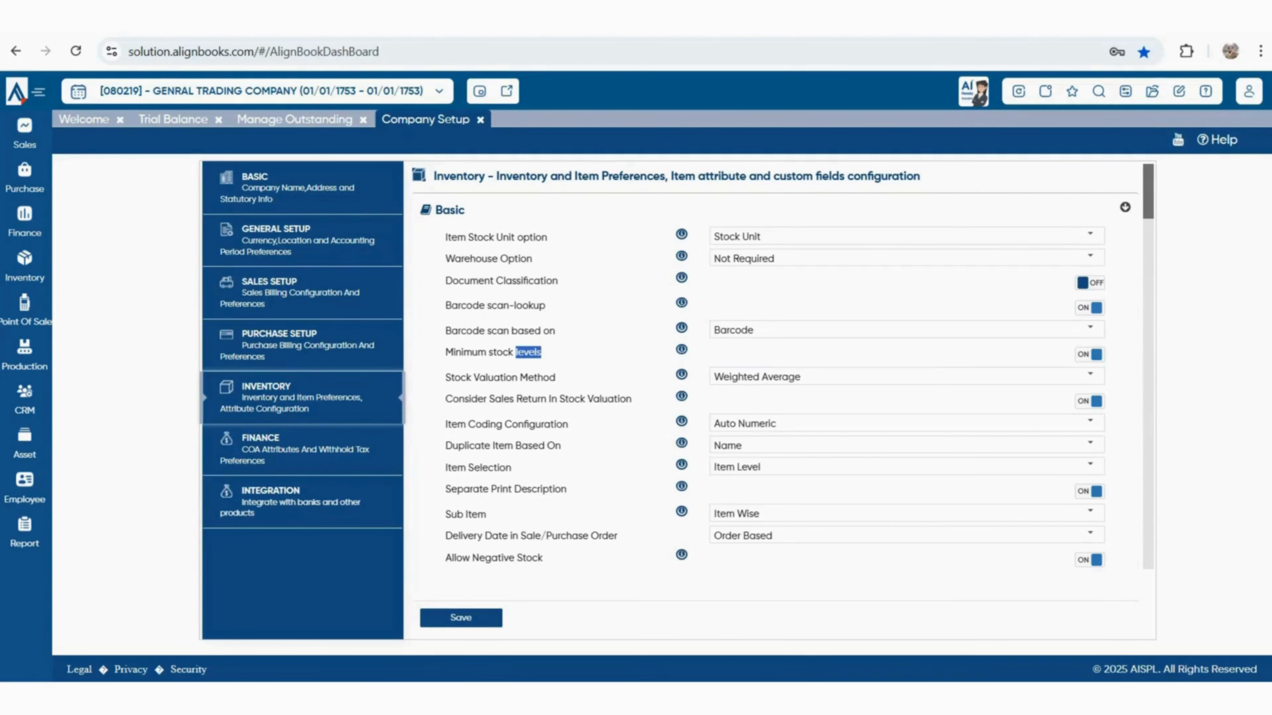
pyautogui.click(1090, 376)
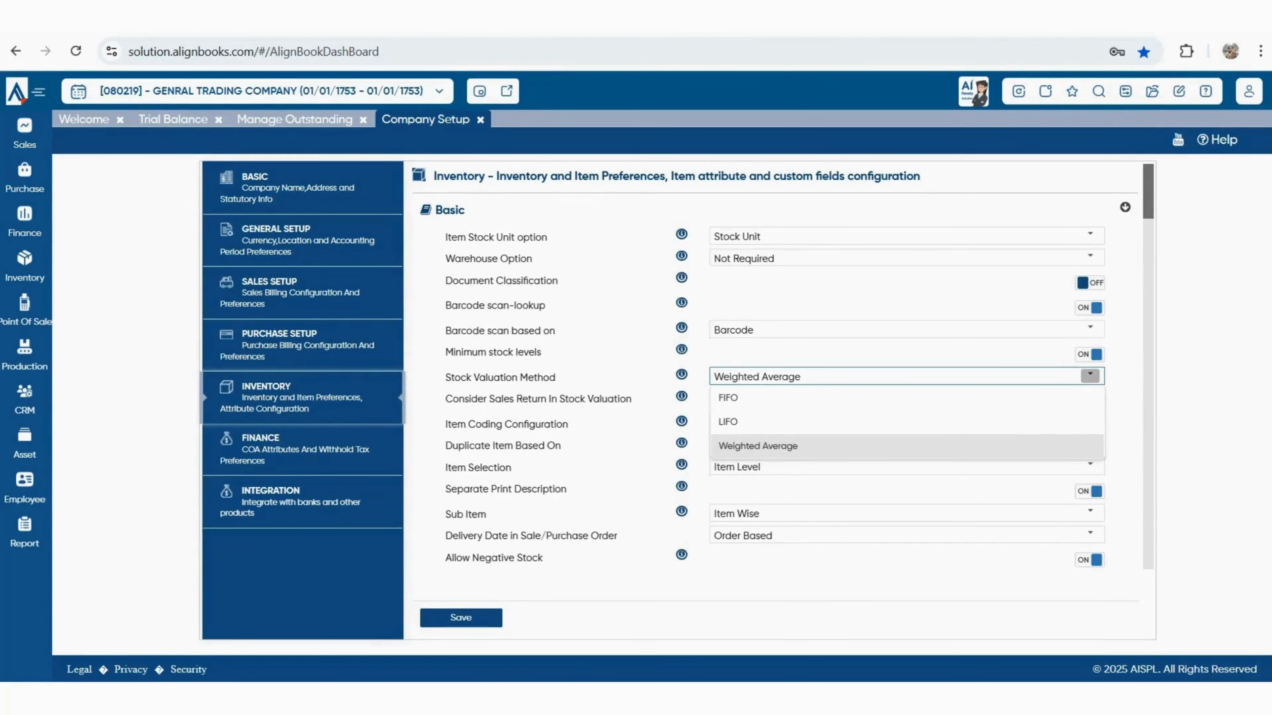
pyautogui.press('Escape')
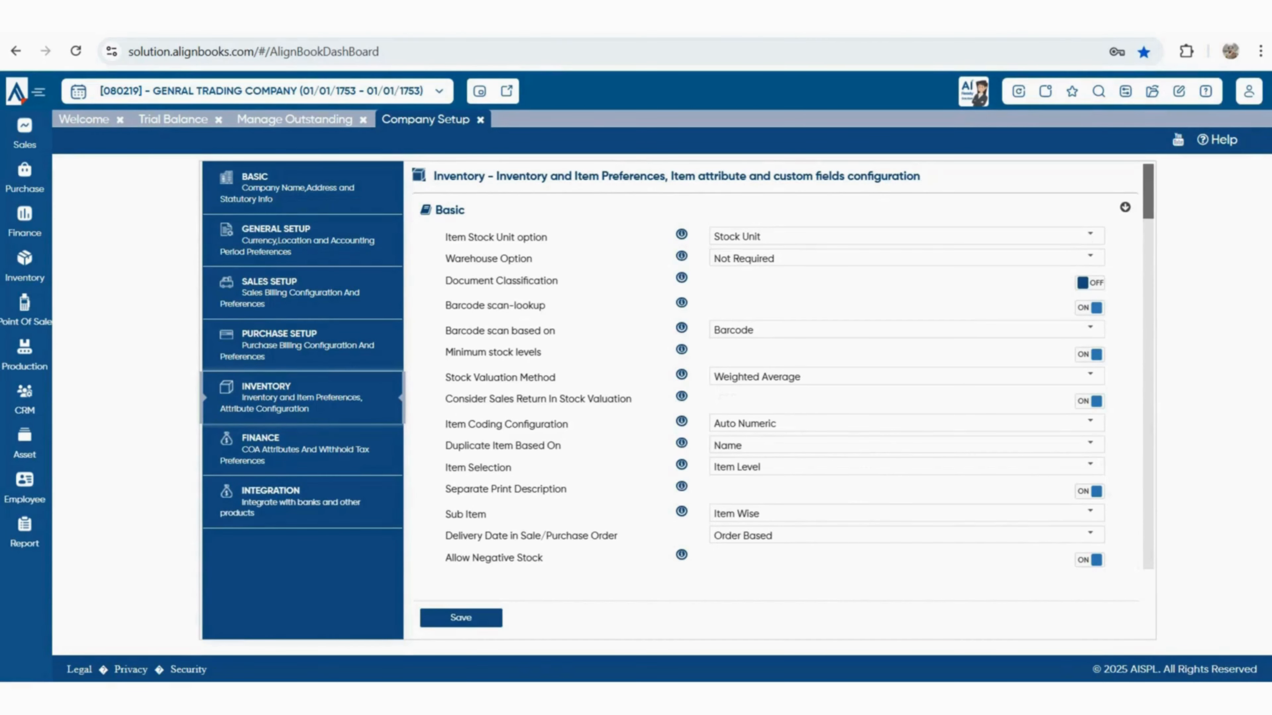
# Keep Item Coding at Auto Numeric and Duplicate Item Based On at Name
pyautogui.moveTo(451, 424); pyautogui.dragTo(568, 424)
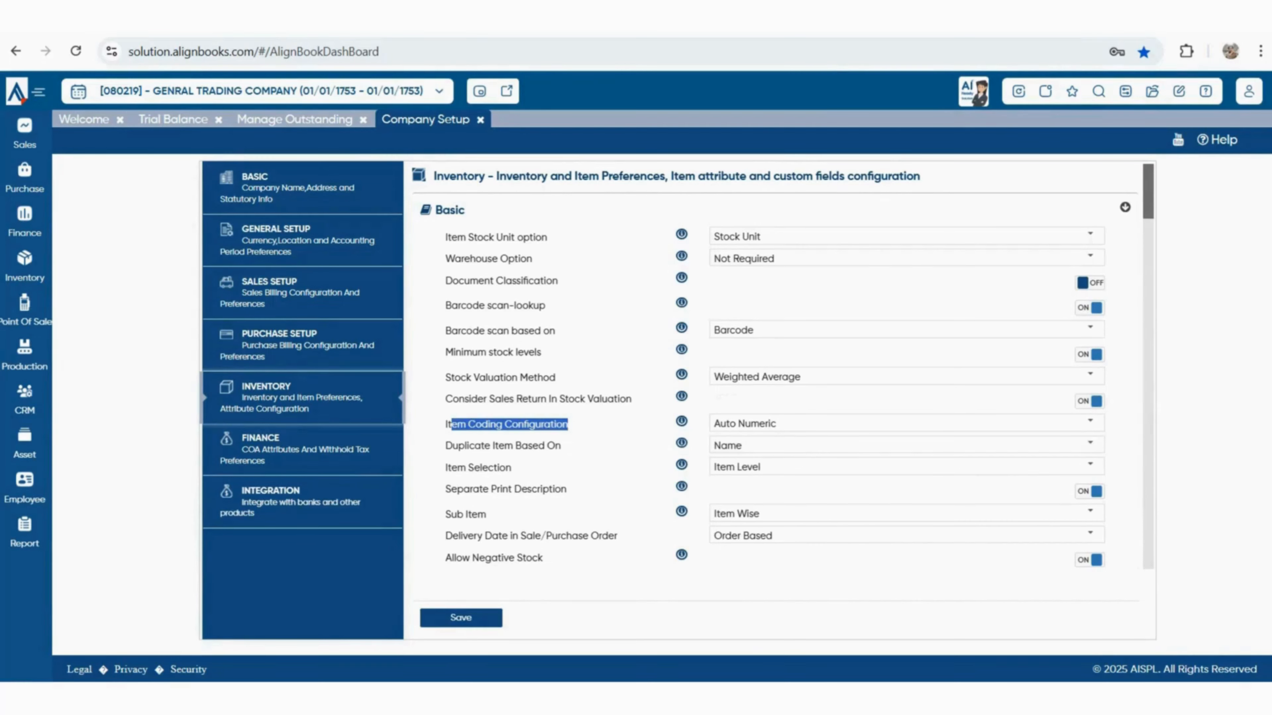
pyautogui.click(1090, 422)
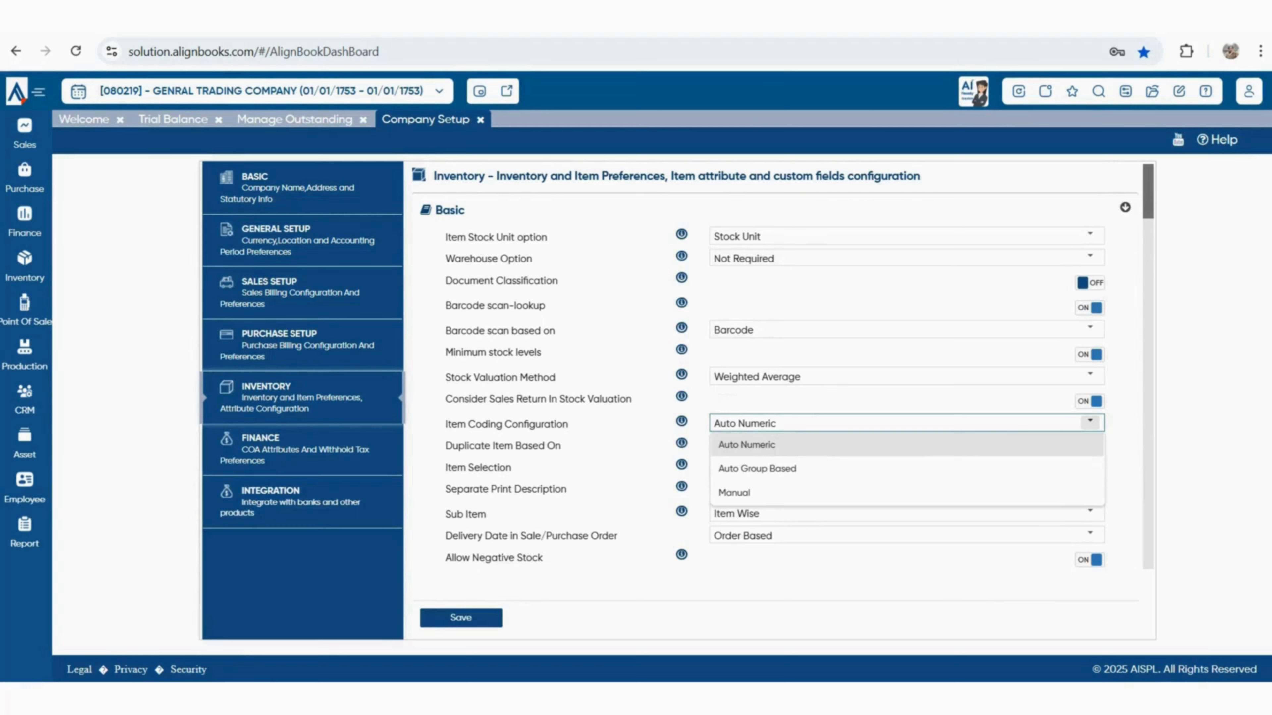
pyautogui.press('Escape')
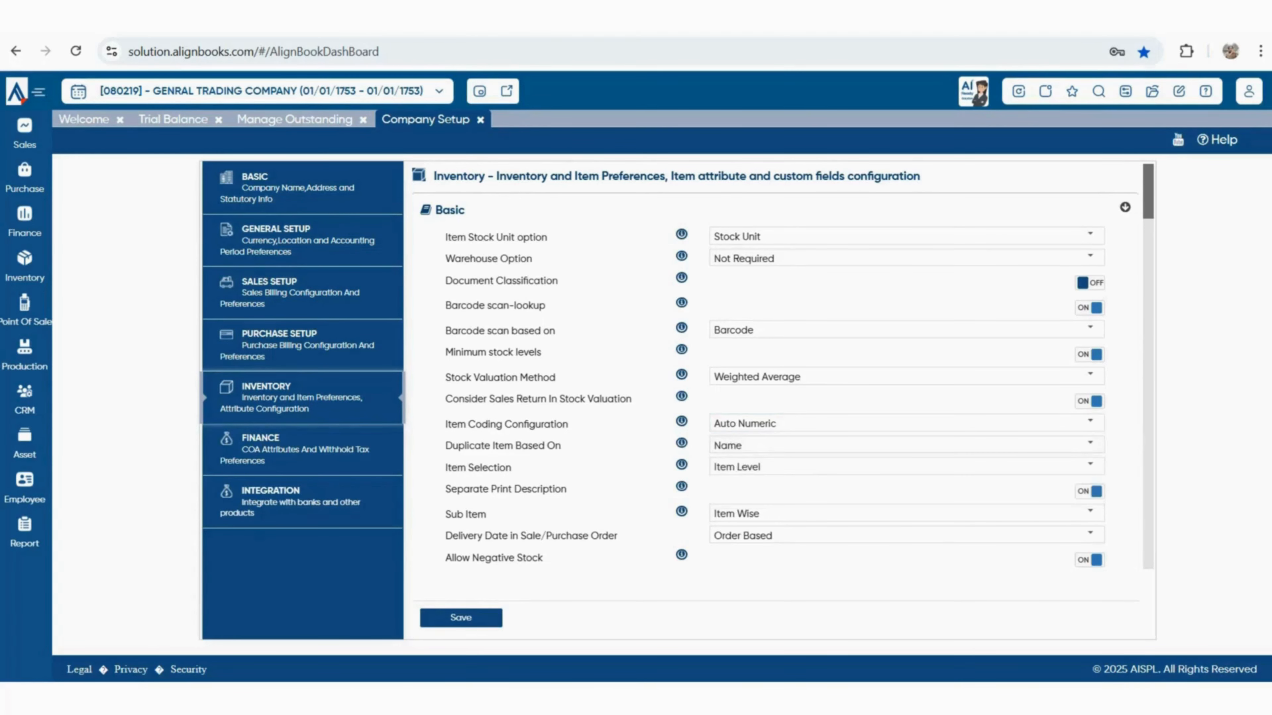
pyautogui.moveTo(444, 463)
pyautogui.mouseDown()
pyautogui.moveTo(444, 449)
pyautogui.moveTo(570, 450)
pyautogui.moveTo(465, 451)
pyautogui.moveTo(452, 466)
pyautogui.moveTo(452, 446)
pyautogui.mouseUp()
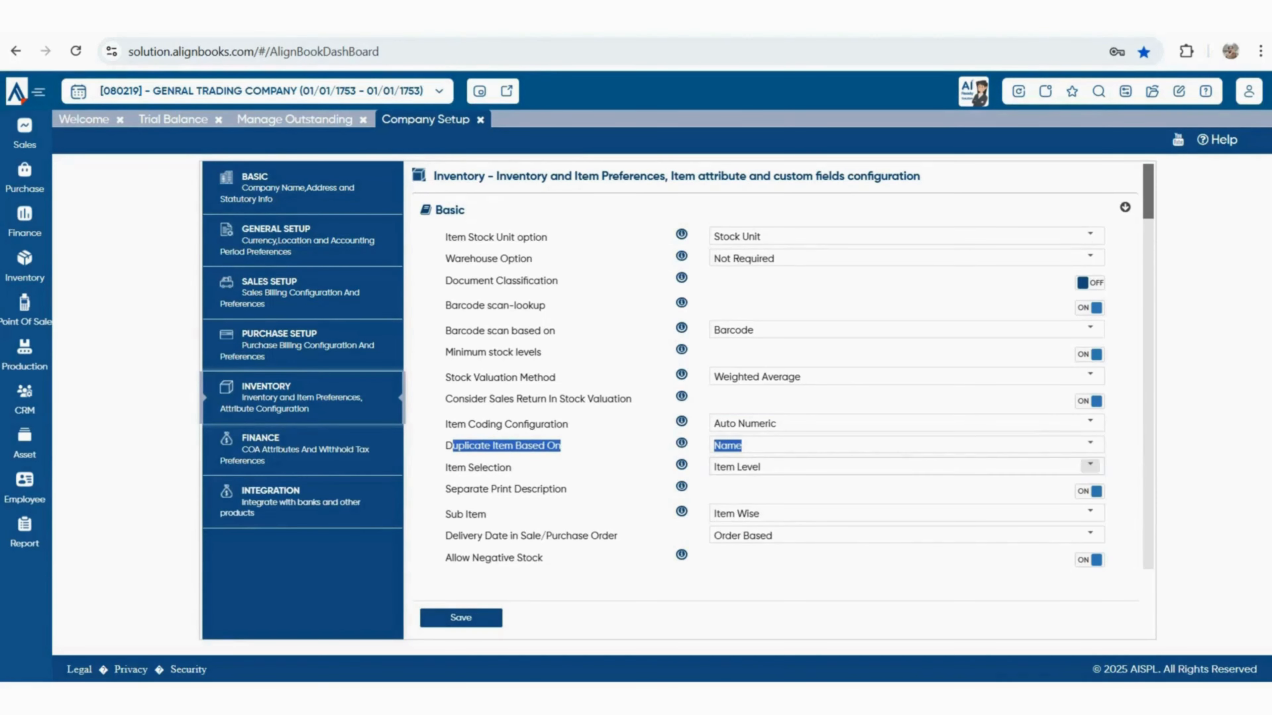
pyautogui.click(1090, 445)
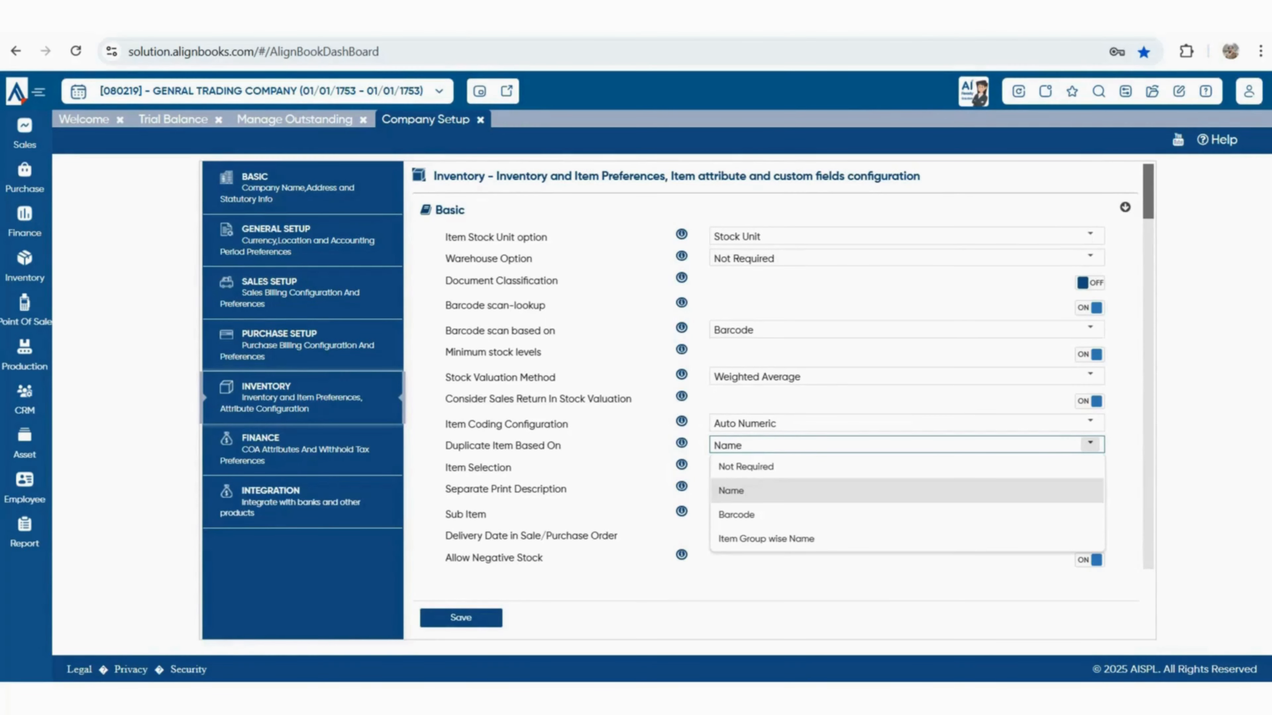
pyautogui.click(1090, 444)
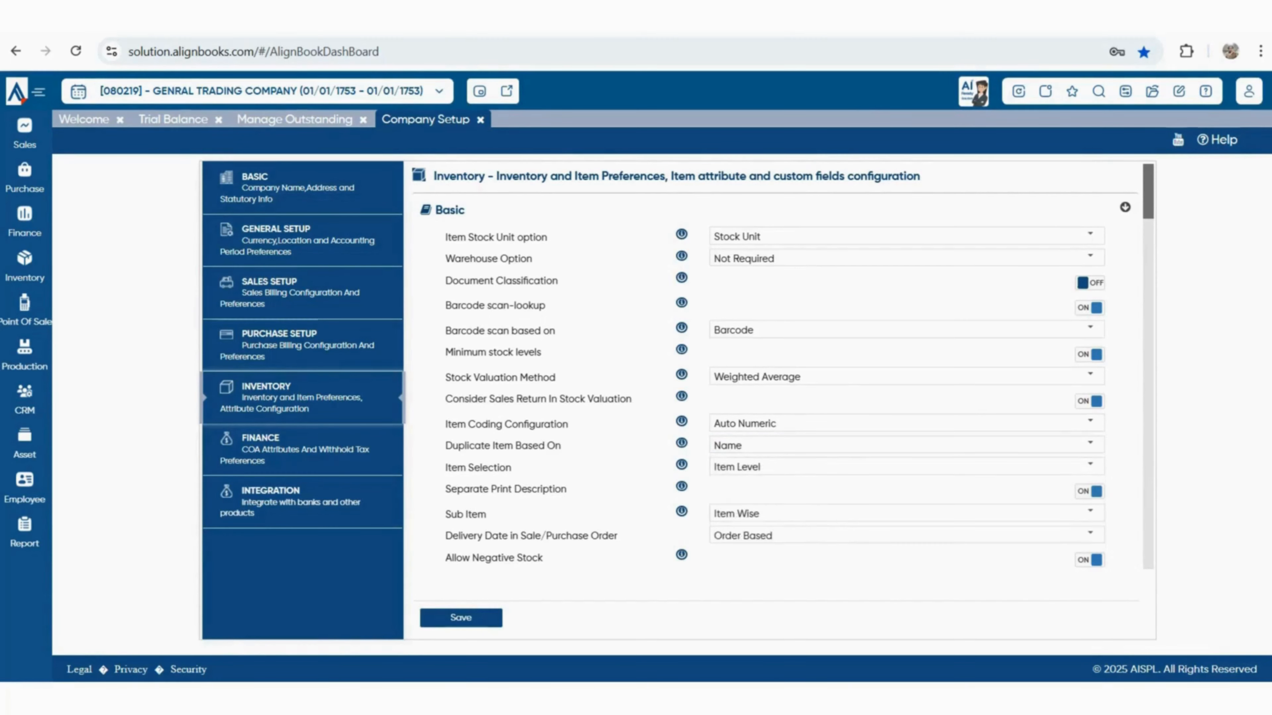
# Keep Item Selection at Item Level and review Separate Print Description
pyautogui.moveTo(457, 467); pyautogui.dragTo(561, 490)
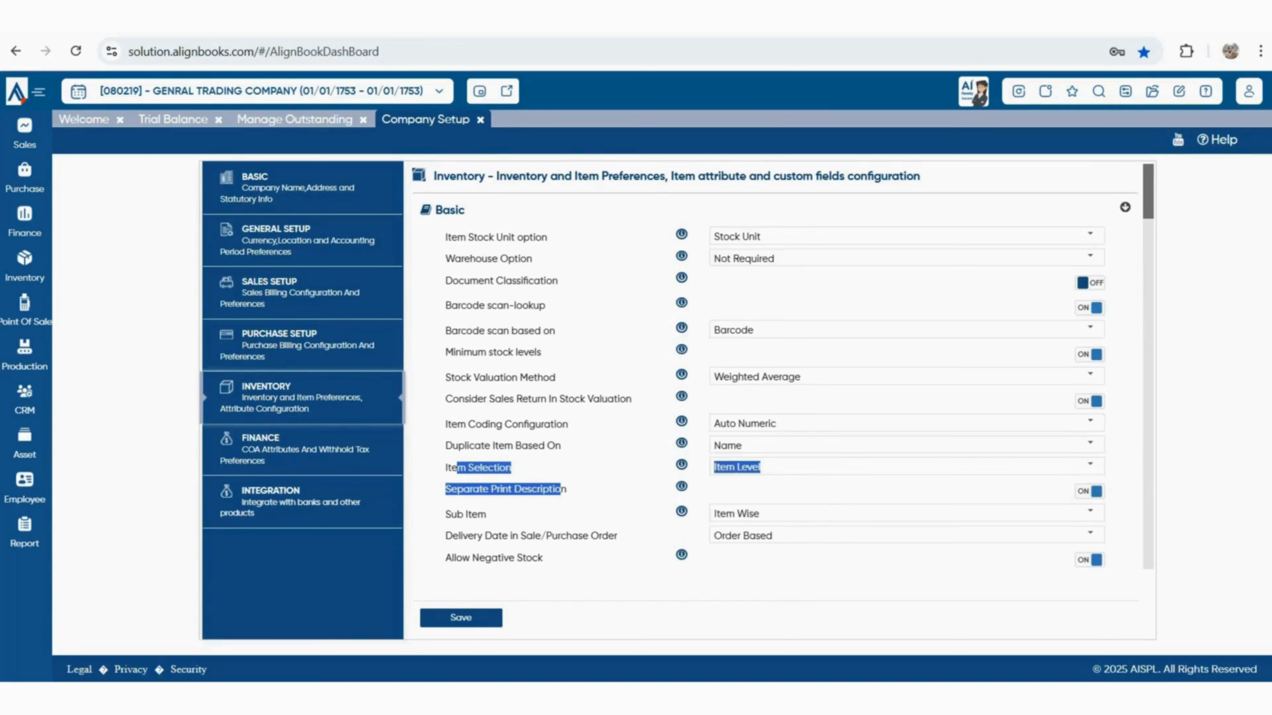
pyautogui.click(562, 489)
pyautogui.click(1090, 465)
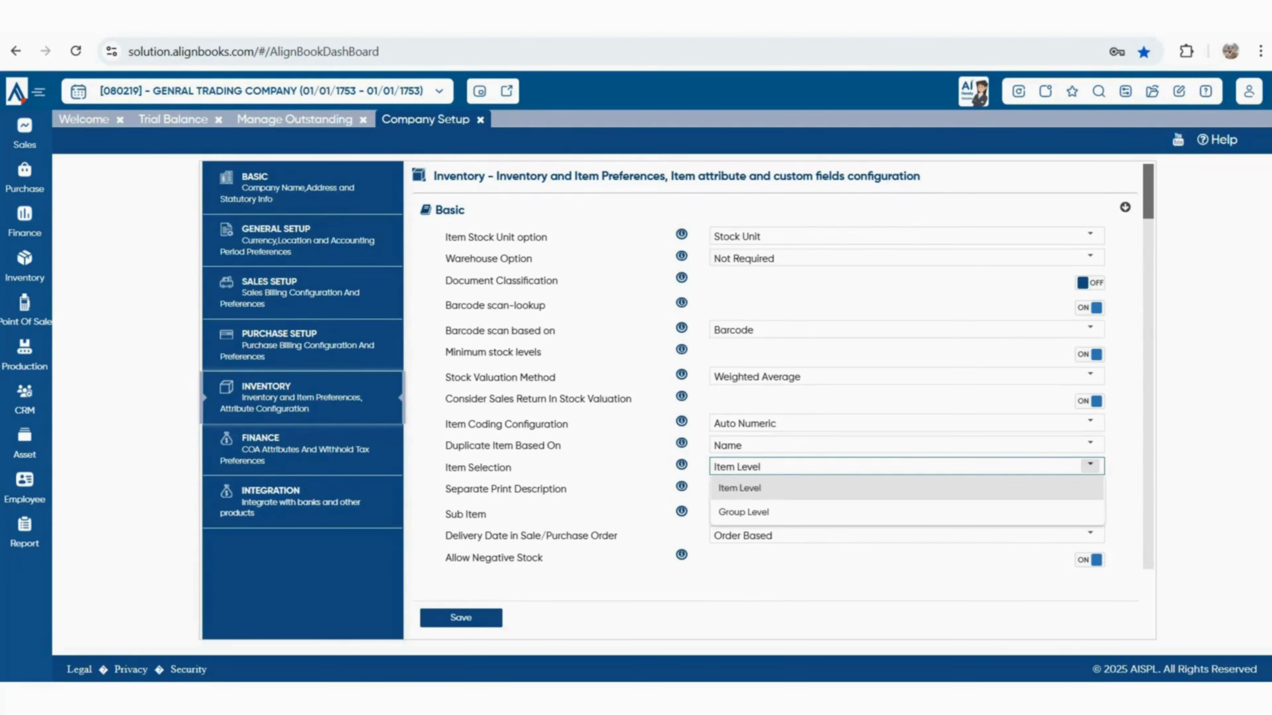
pyautogui.click(1090, 465)
pyautogui.click(902, 490)
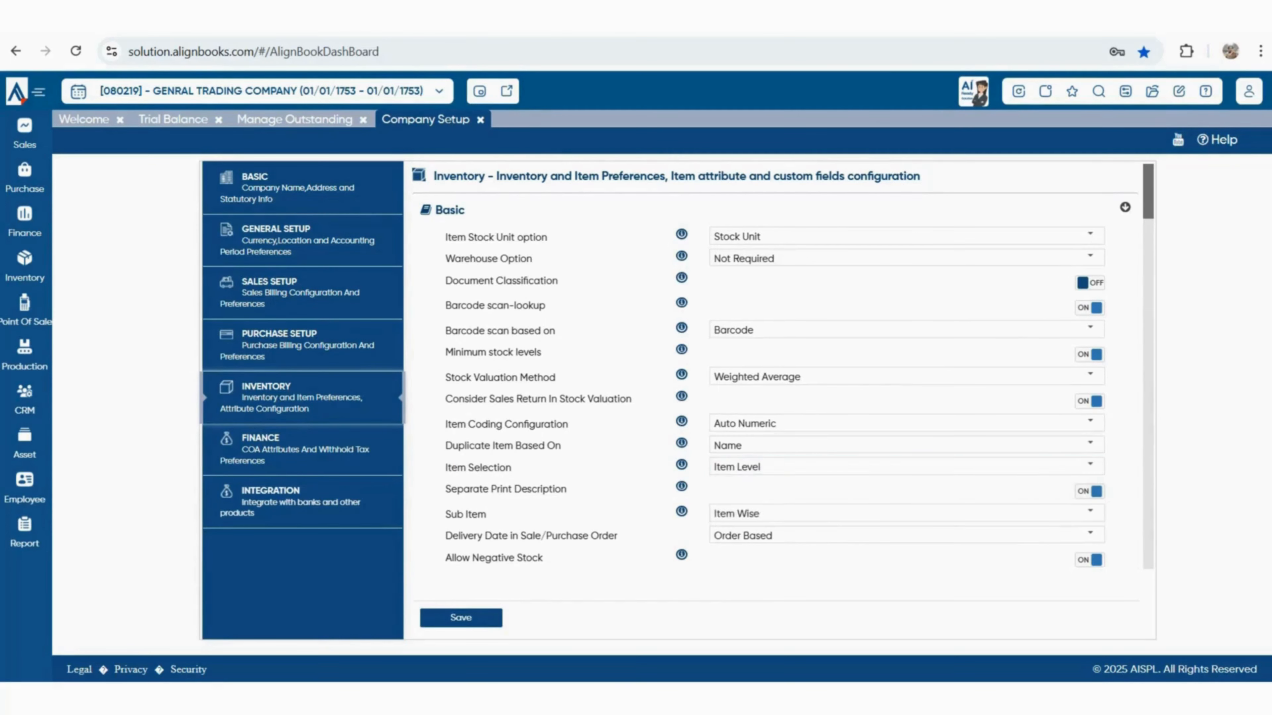
pyautogui.moveTo(446, 489); pyautogui.dragTo(567, 489)
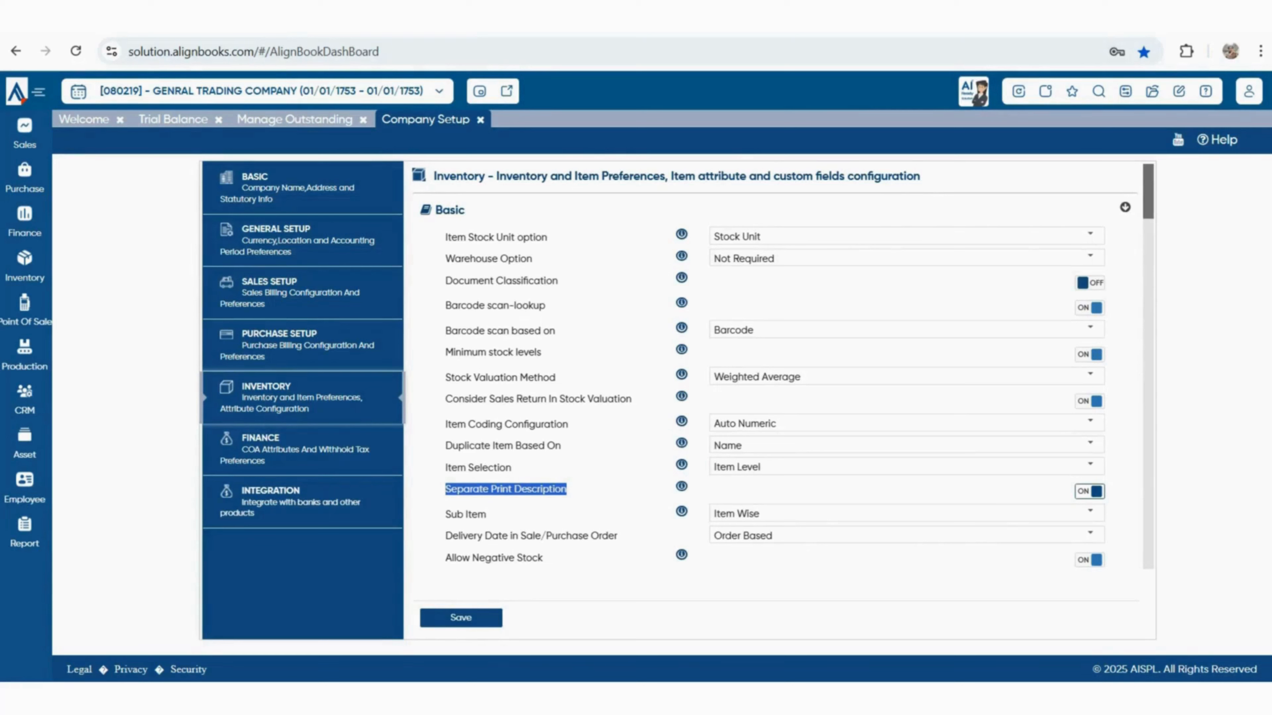
# Keep Sub Item at Item Wise and order delivery date at Order Based
pyautogui.scroll(-2, 776, 366)
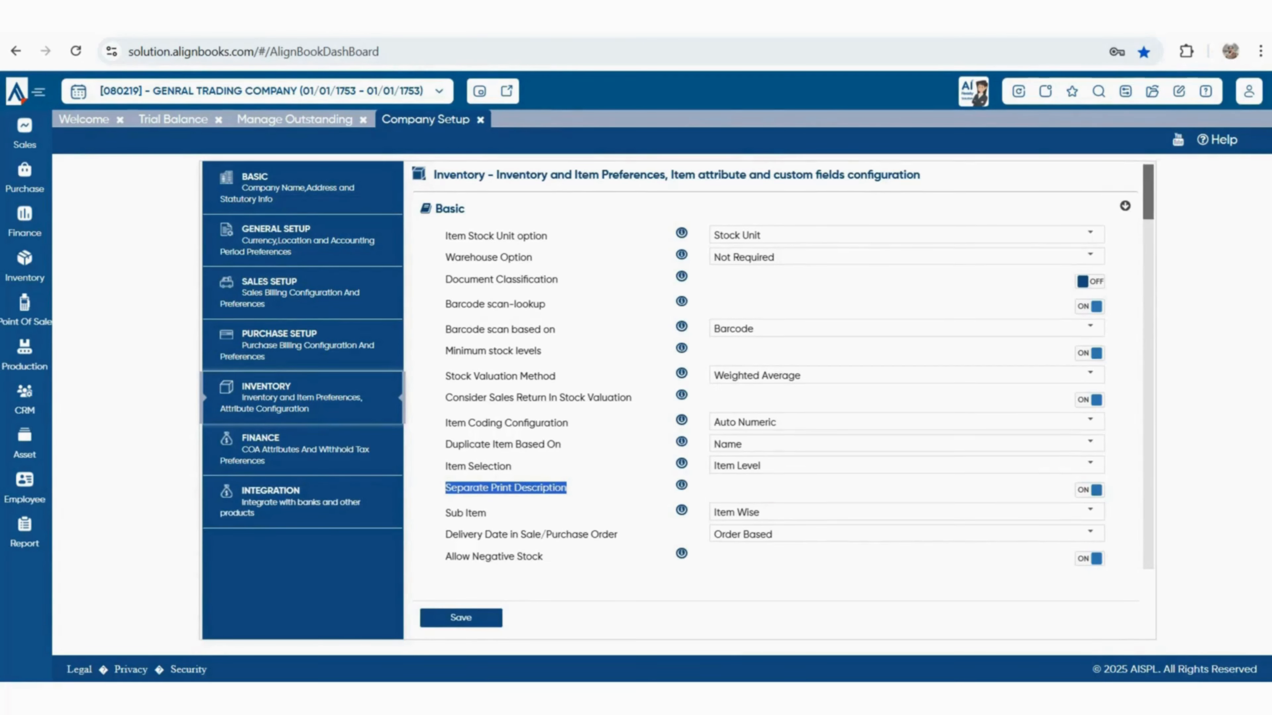
pyautogui.moveTo(456, 431); pyautogui.dragTo(487, 431)
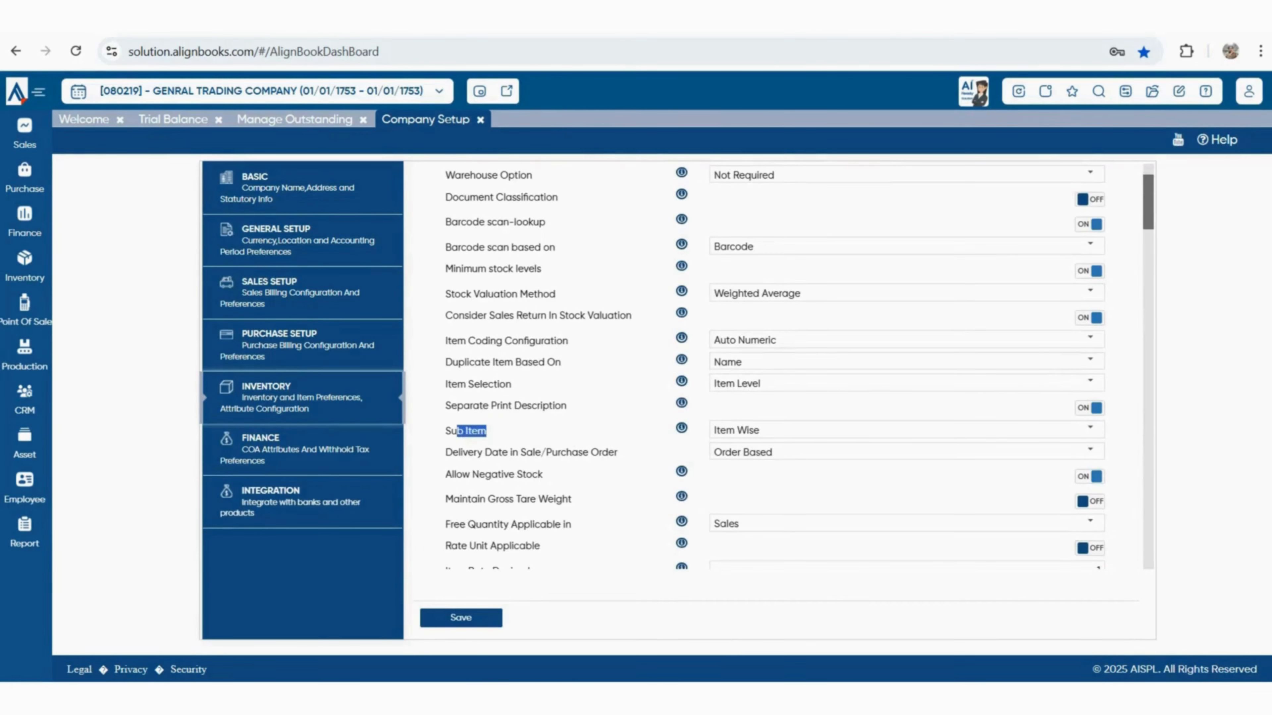
pyautogui.click(487, 432)
pyautogui.click(1090, 430)
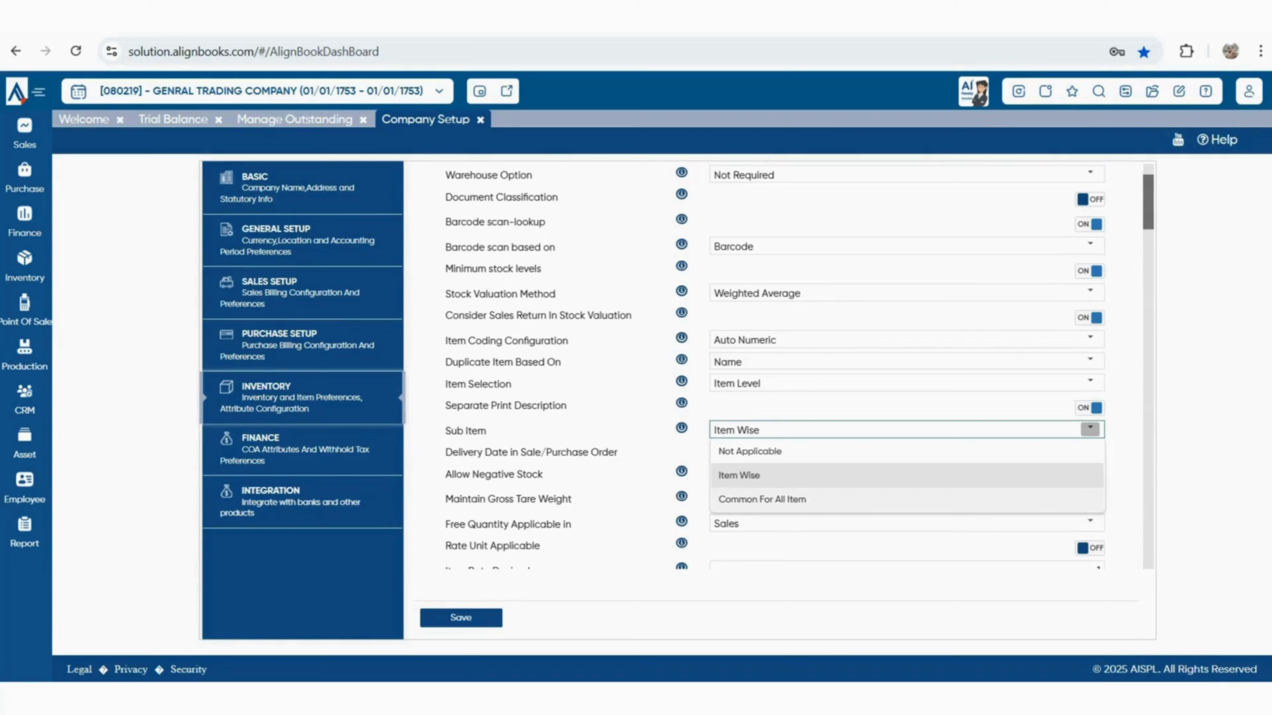
pyautogui.press('Escape')
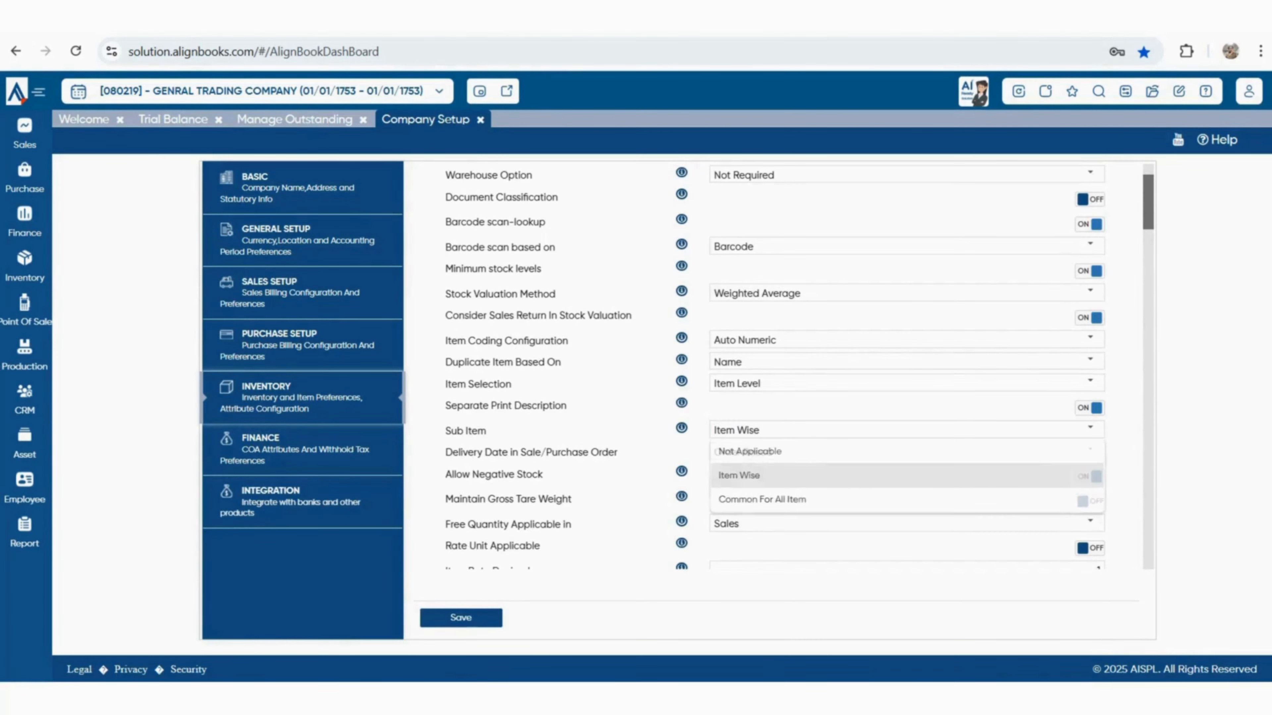
pyautogui.moveTo(445, 452); pyautogui.dragTo(617, 453)
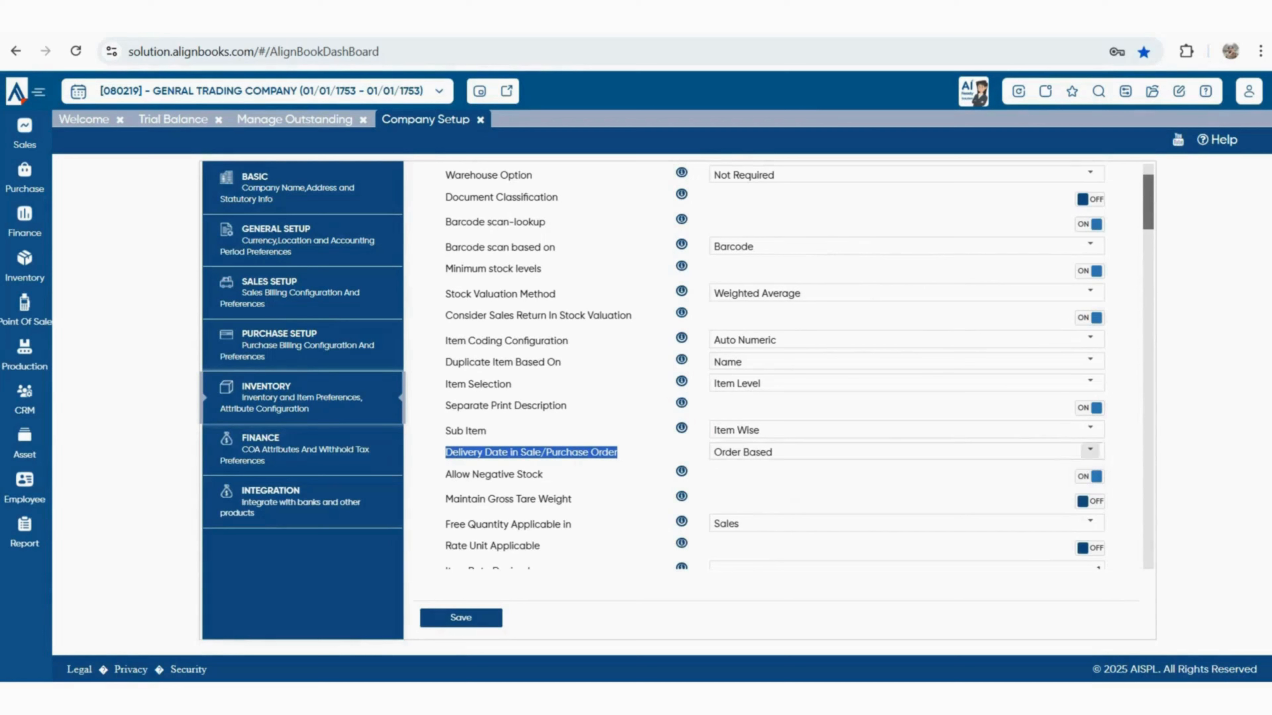
pyautogui.click(1090, 451)
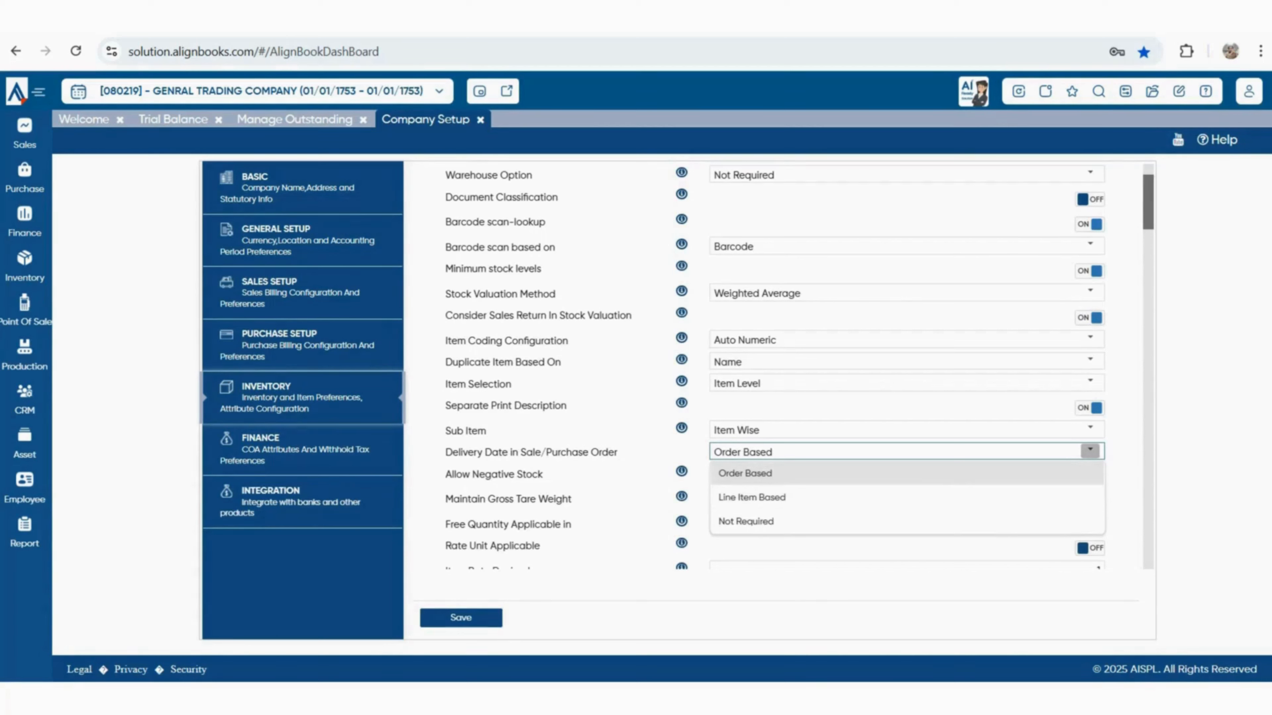
pyautogui.press('Escape')
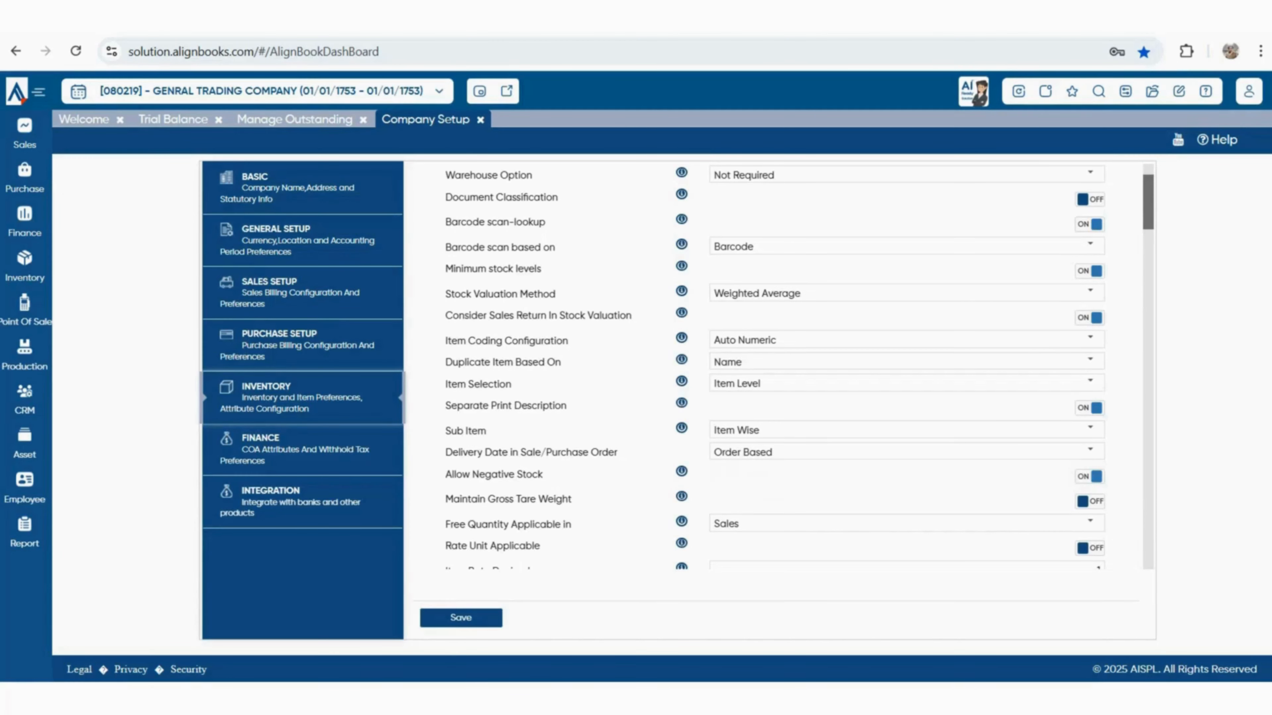
# Disallow negative stock, and keep Free Quantity Applicable in at Sales
pyautogui.moveTo(445, 474); pyautogui.dragTo(543, 475)
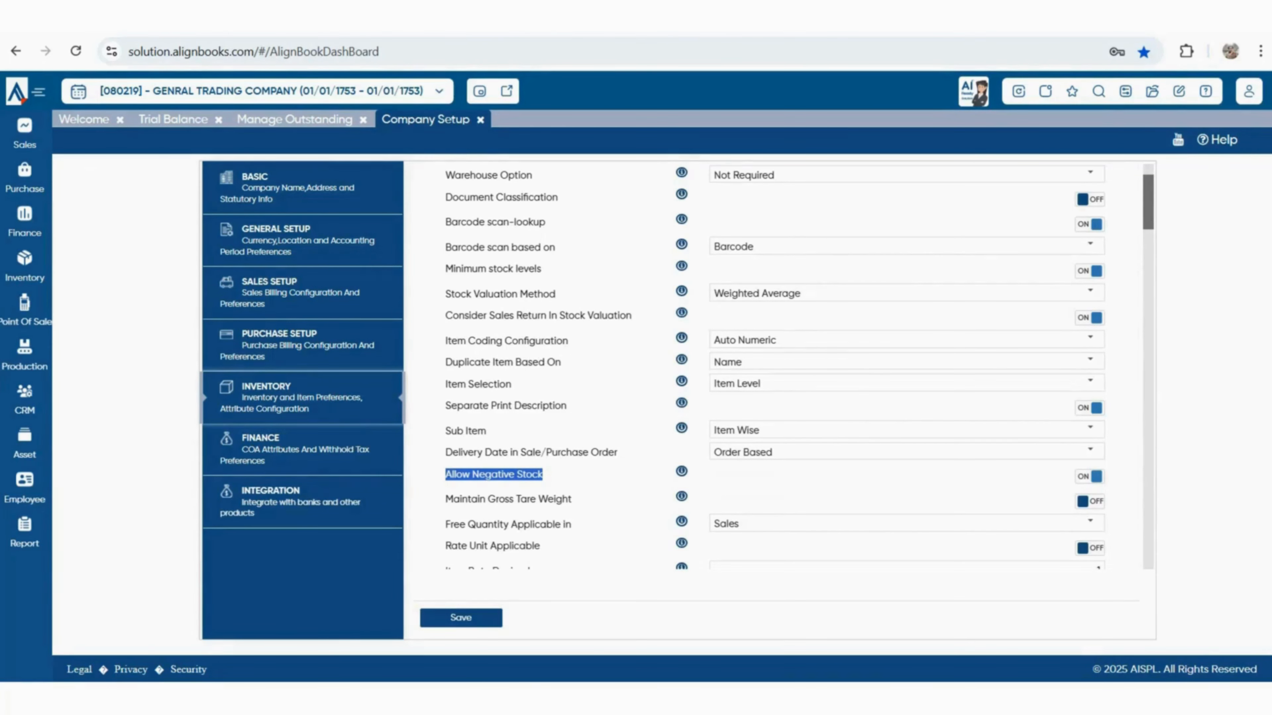
pyautogui.click(1090, 476)
pyautogui.scroll(-2, 776, 366)
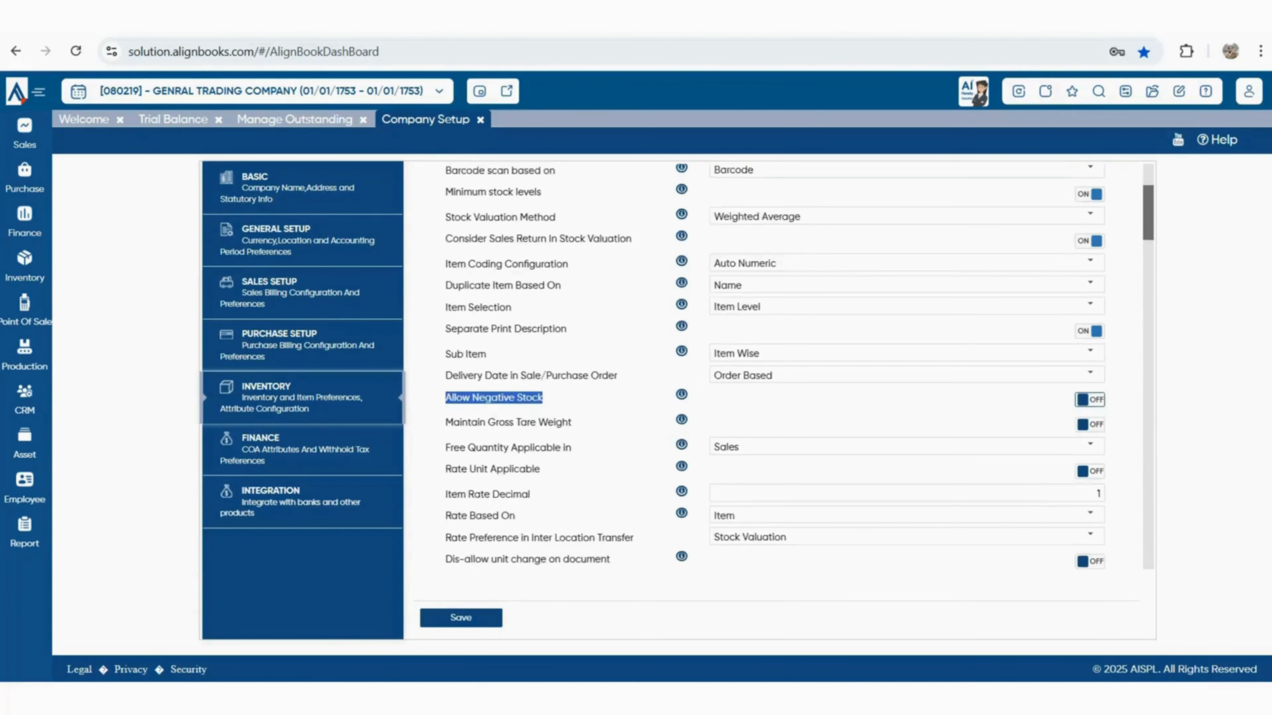
pyautogui.moveTo(477, 416); pyautogui.dragTo(562, 416)
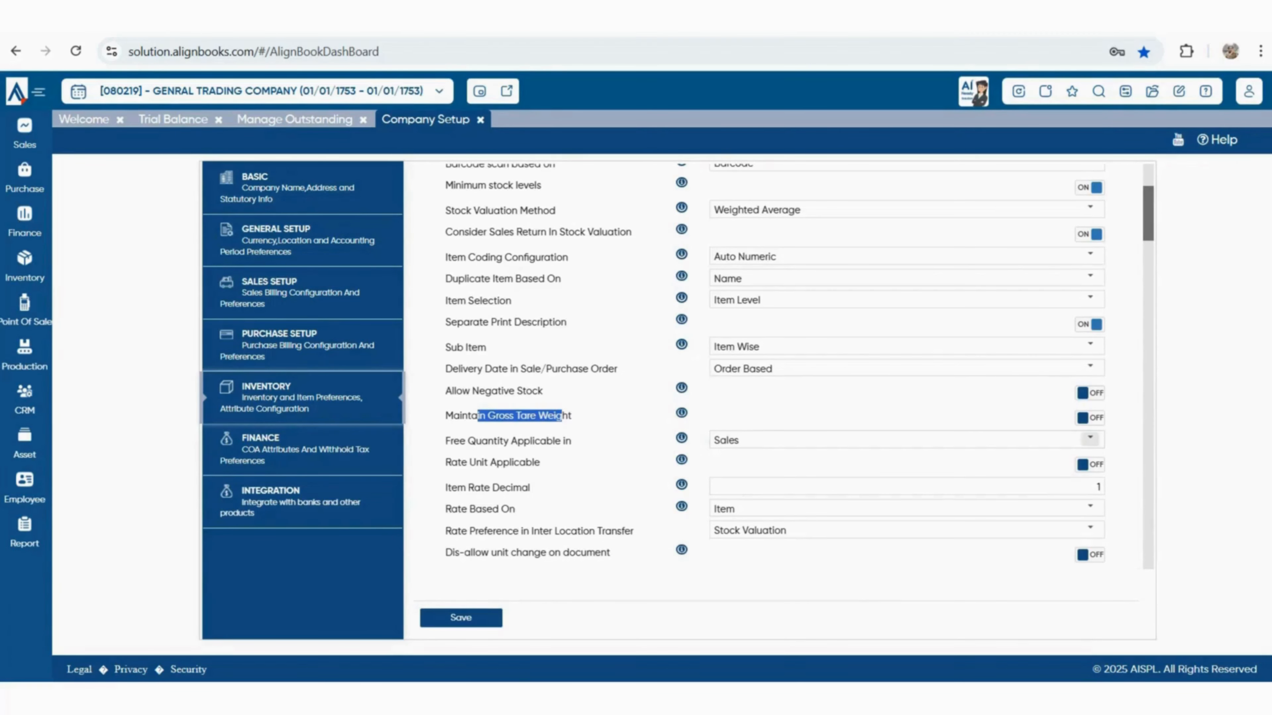
pyautogui.moveTo(459, 441); pyautogui.dragTo(572, 441)
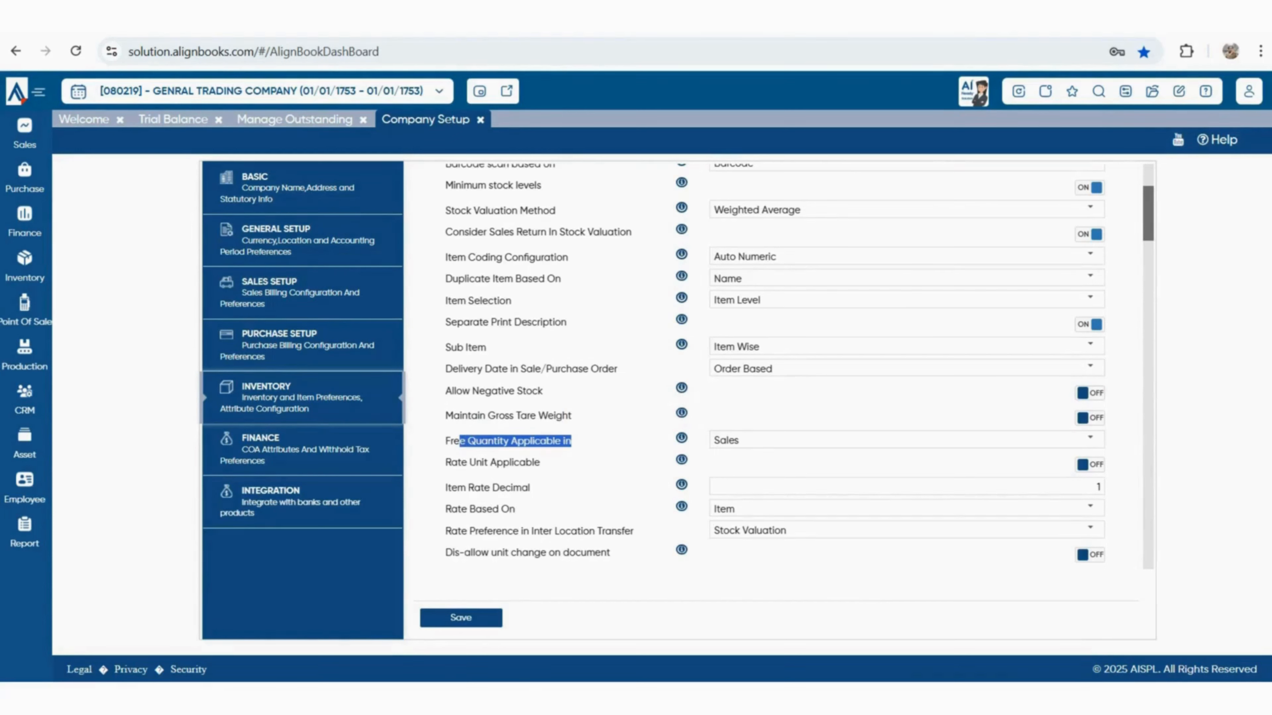
pyautogui.click(1090, 439)
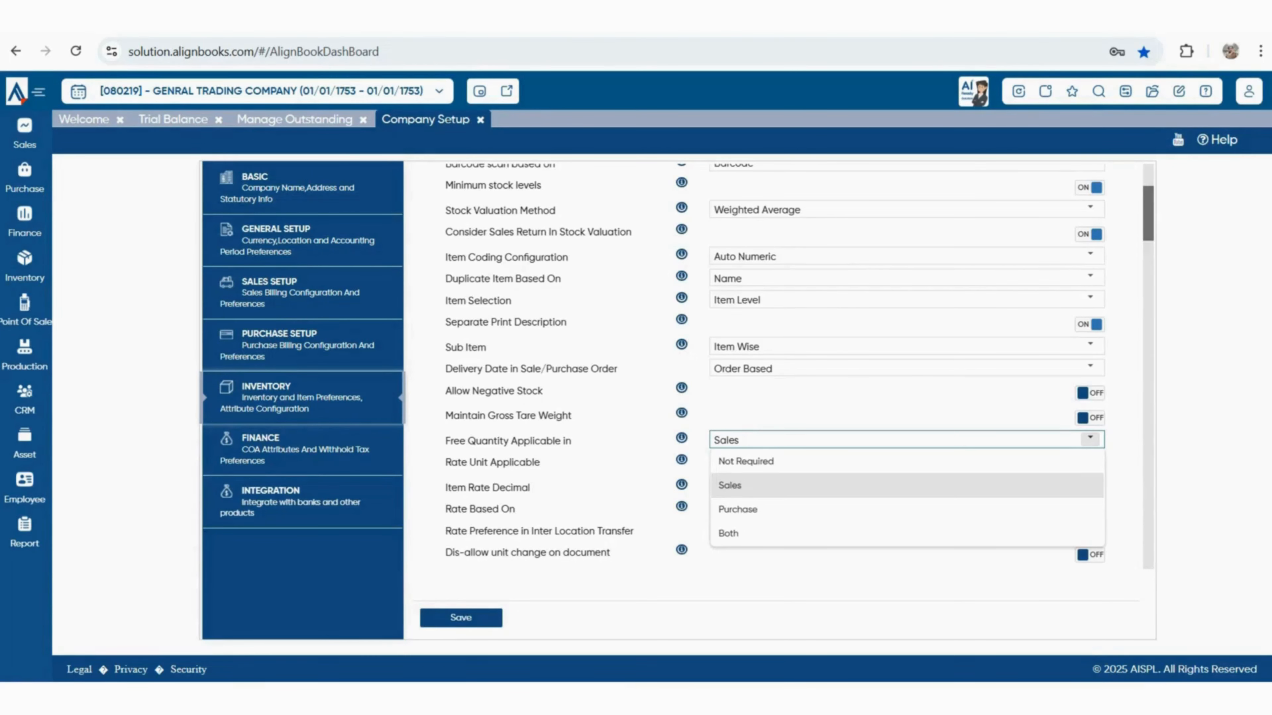
pyautogui.press('Escape')
# Review the Rate Unit Applicable and Item Rate Decimal settings
pyautogui.scroll(-2, 771, 366)
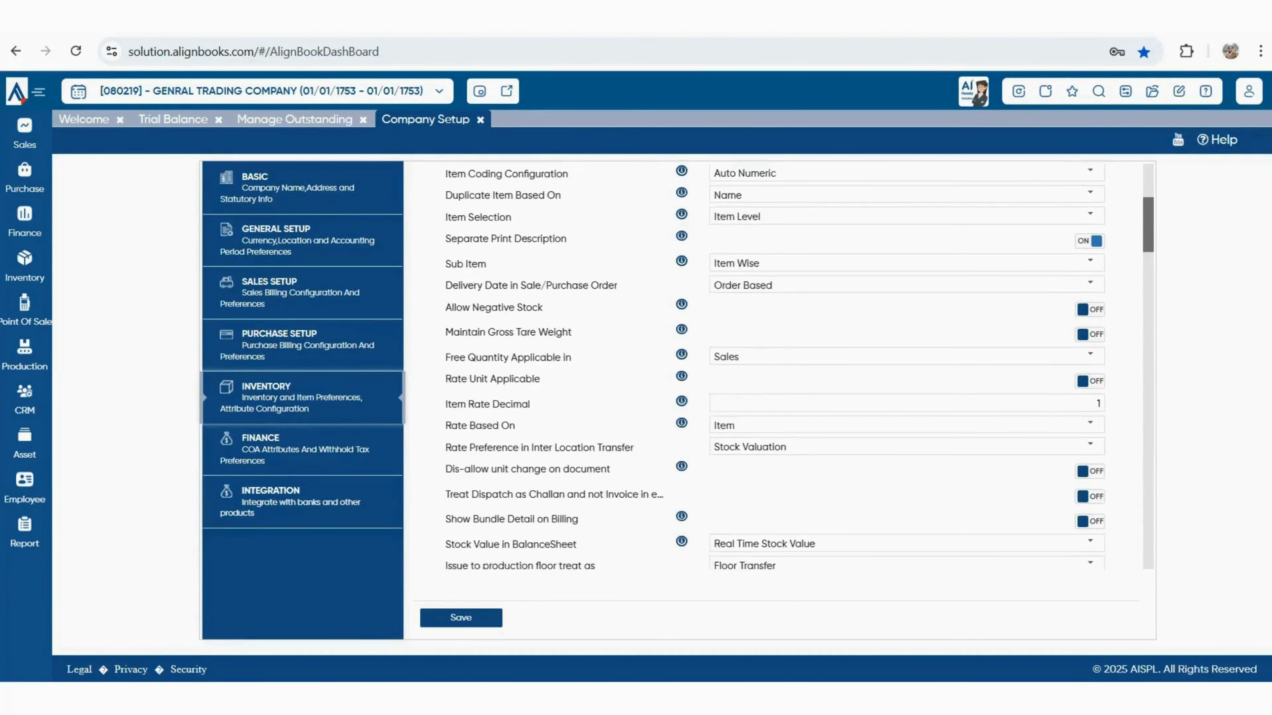
pyautogui.moveTo(445, 379); pyautogui.dragTo(543, 382)
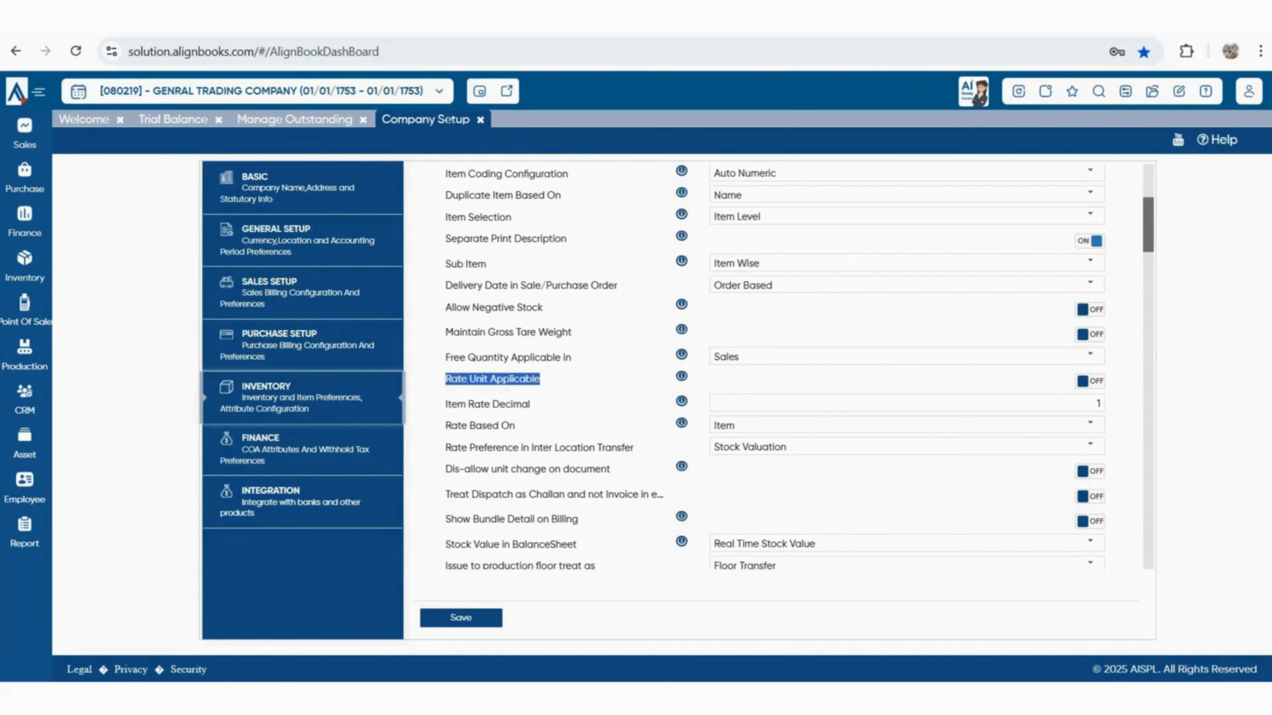
pyautogui.scroll(5, 771, 366)
pyautogui.scroll(-1, 771, 366)
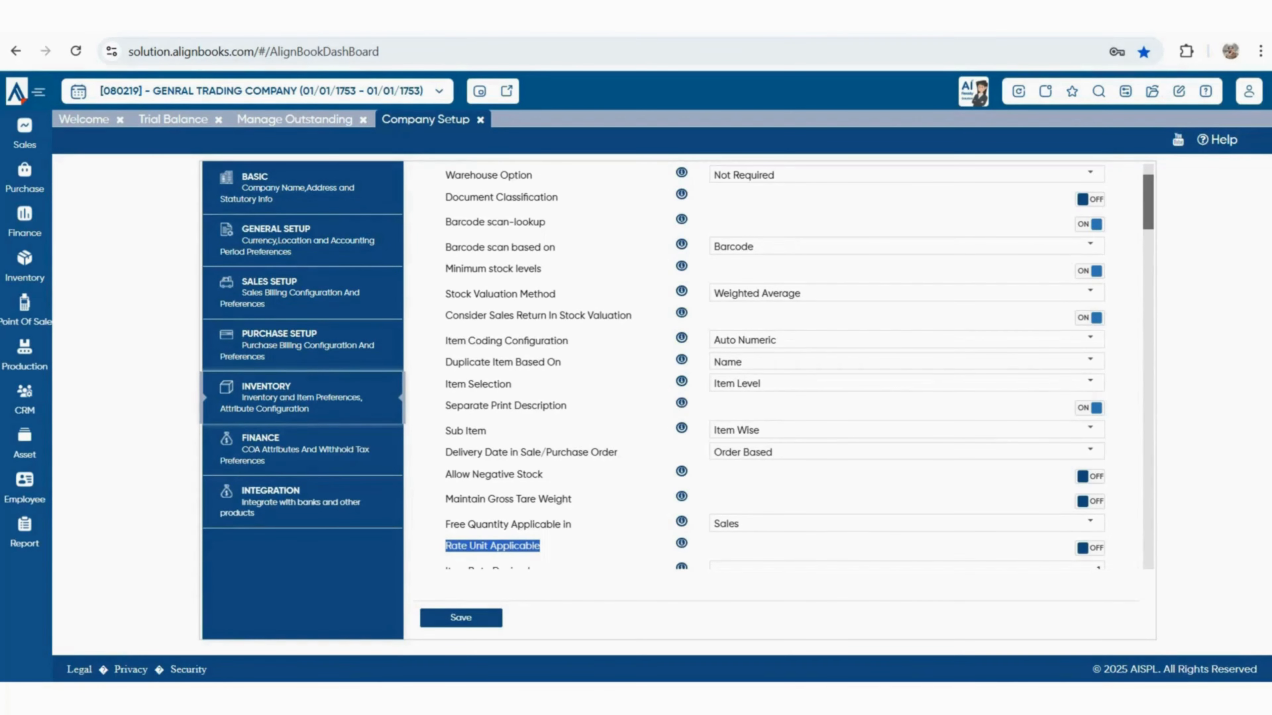
pyautogui.scroll(-2, 799, 365)
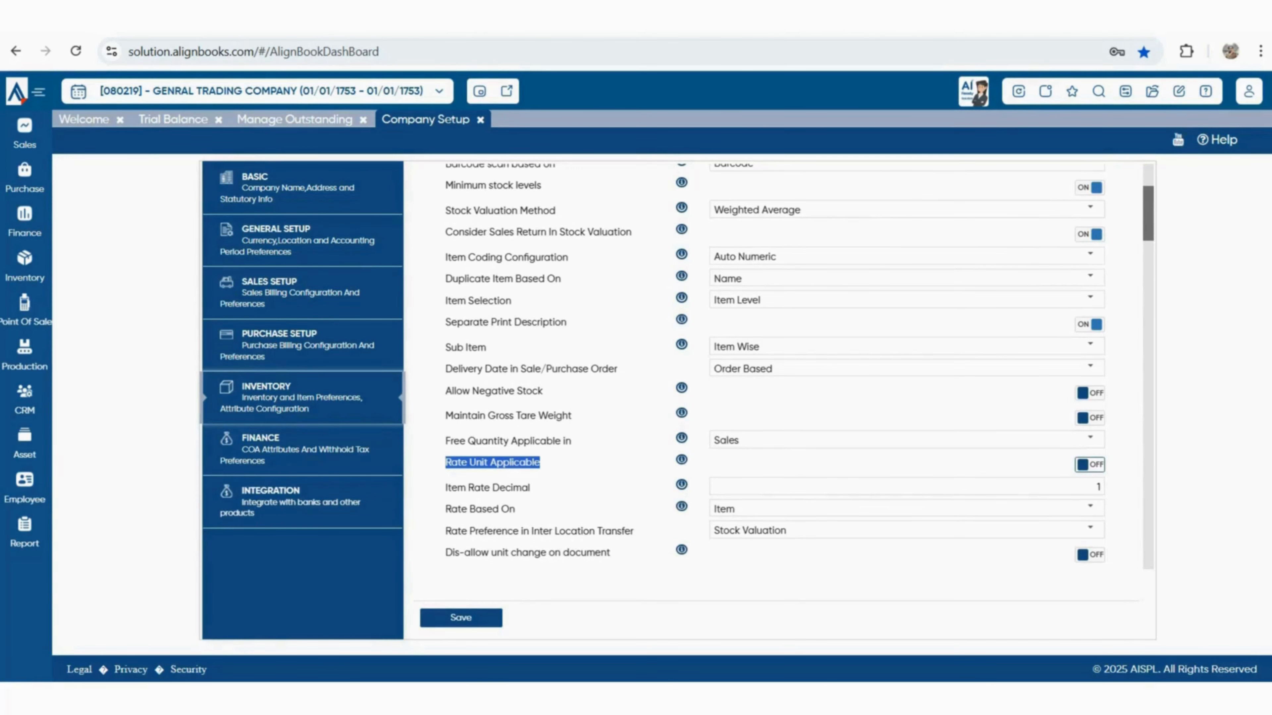
pyautogui.click(493, 462)
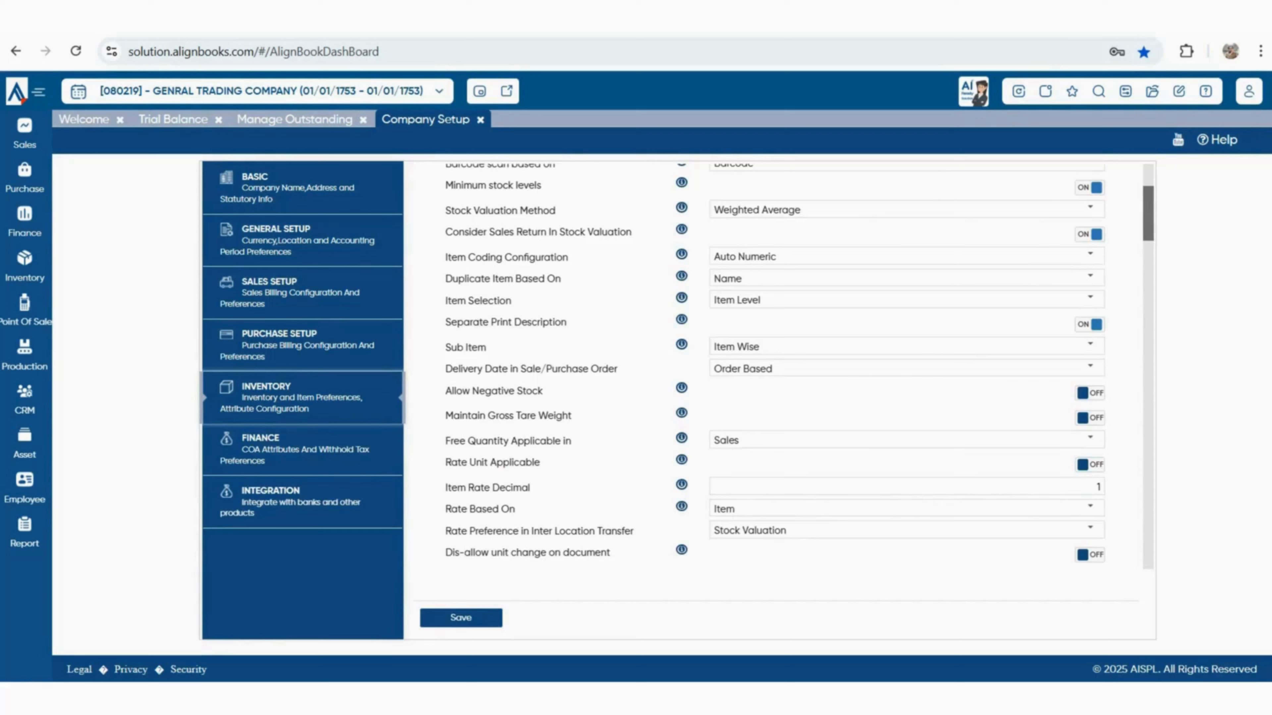
pyautogui.moveTo(452, 488); pyautogui.dragTo(531, 492)
pyautogui.click(519, 489)
pyautogui.scroll(-3, 774, 401)
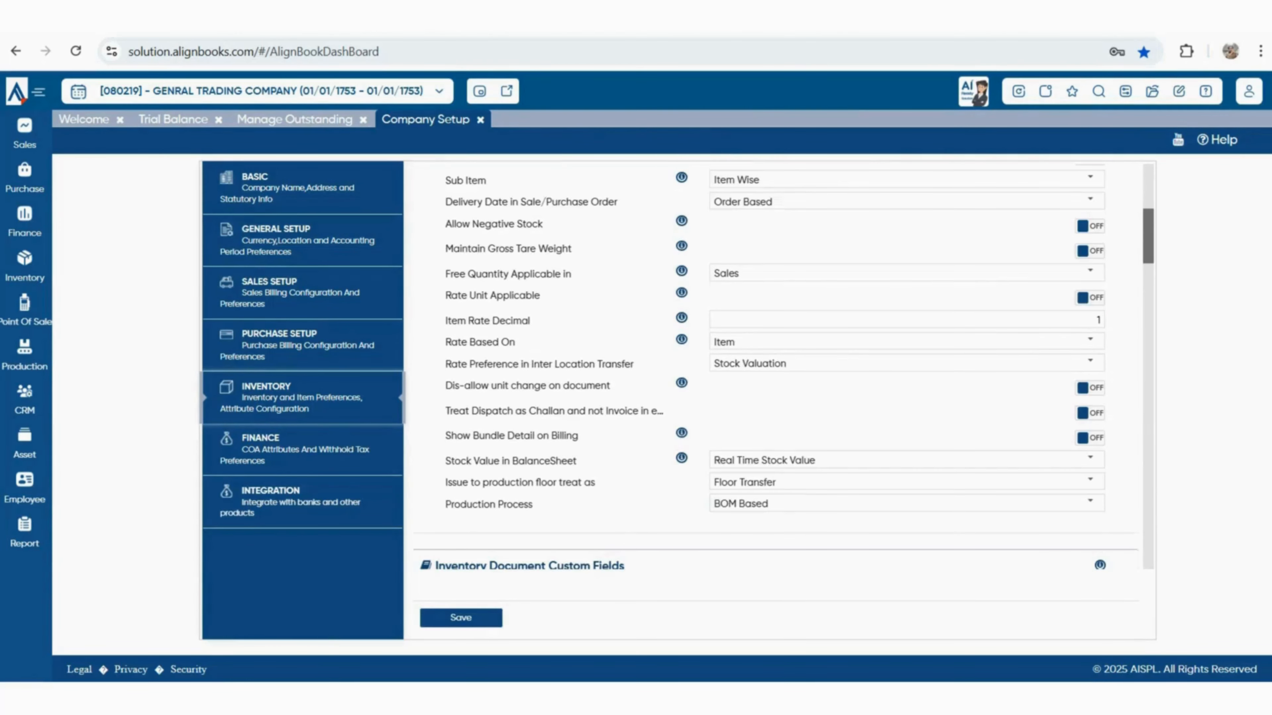
# Keep Rate Based On at Item and inter-location transfer rate at Stock Valuation
pyautogui.moveTo(445, 342); pyautogui.dragTo(492, 342)
pyautogui.click(1090, 341)
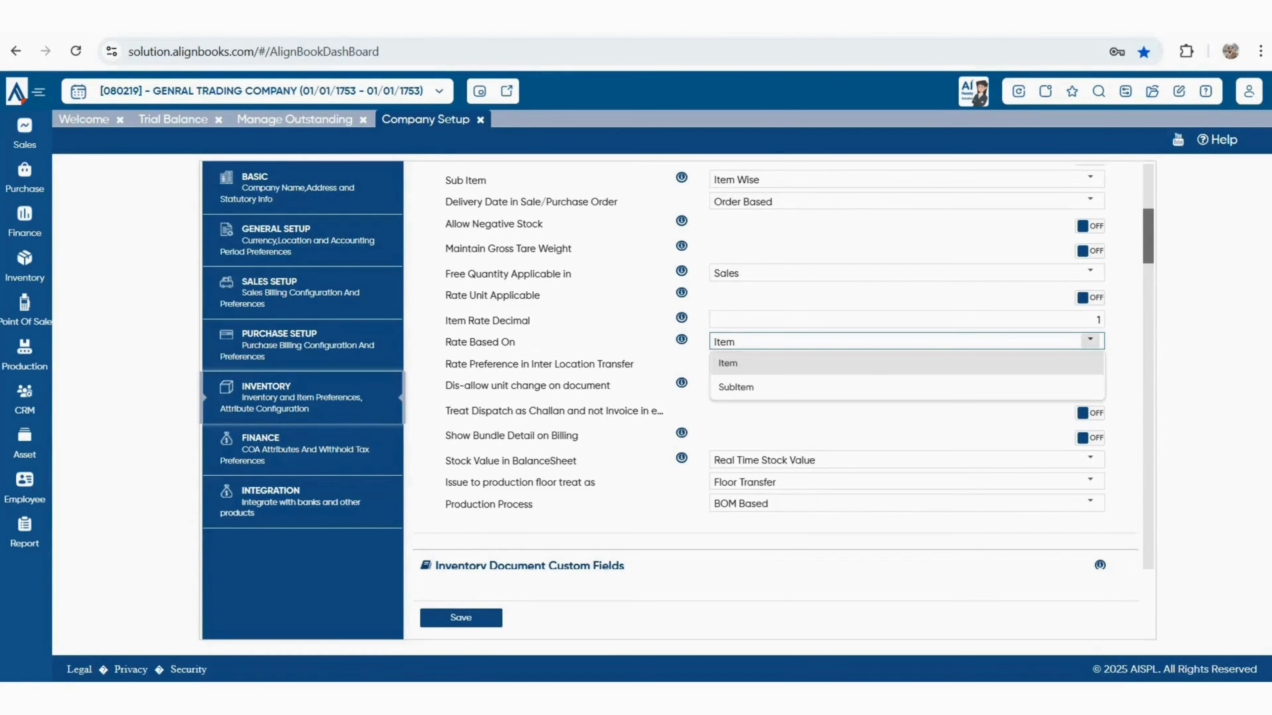
pyautogui.press('Escape')
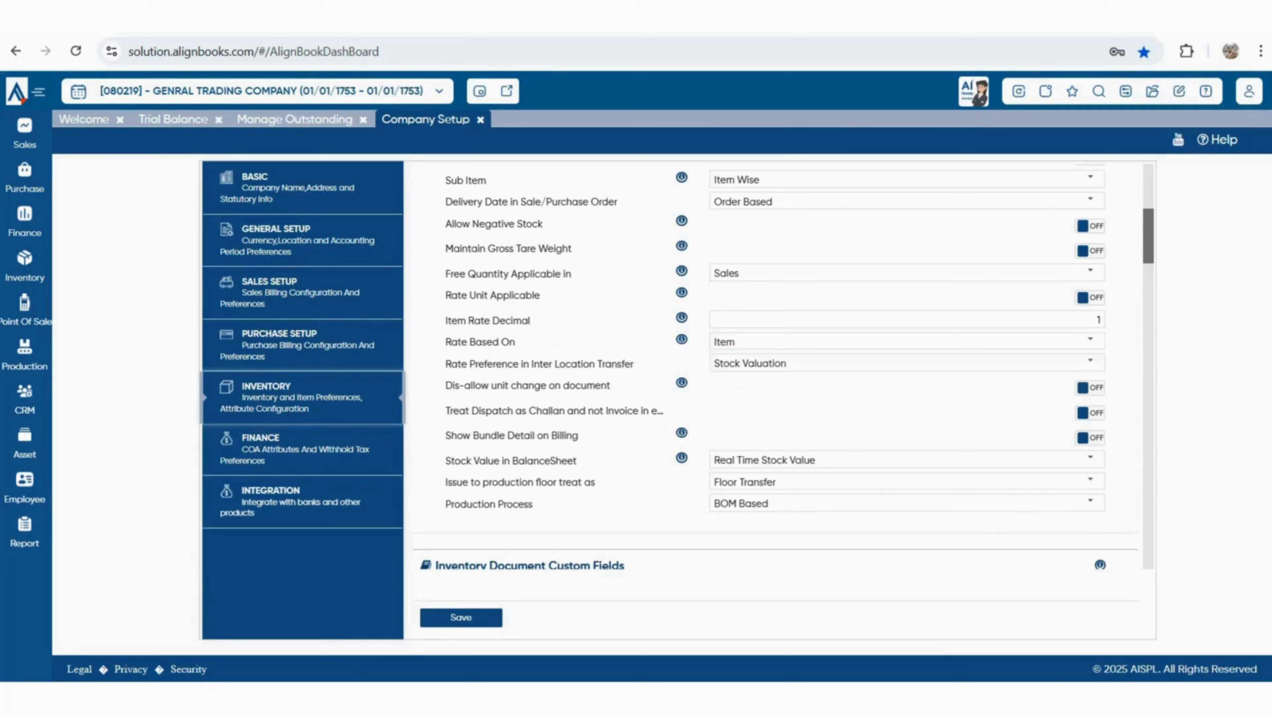
pyautogui.moveTo(451, 363); pyautogui.dragTo(633, 364)
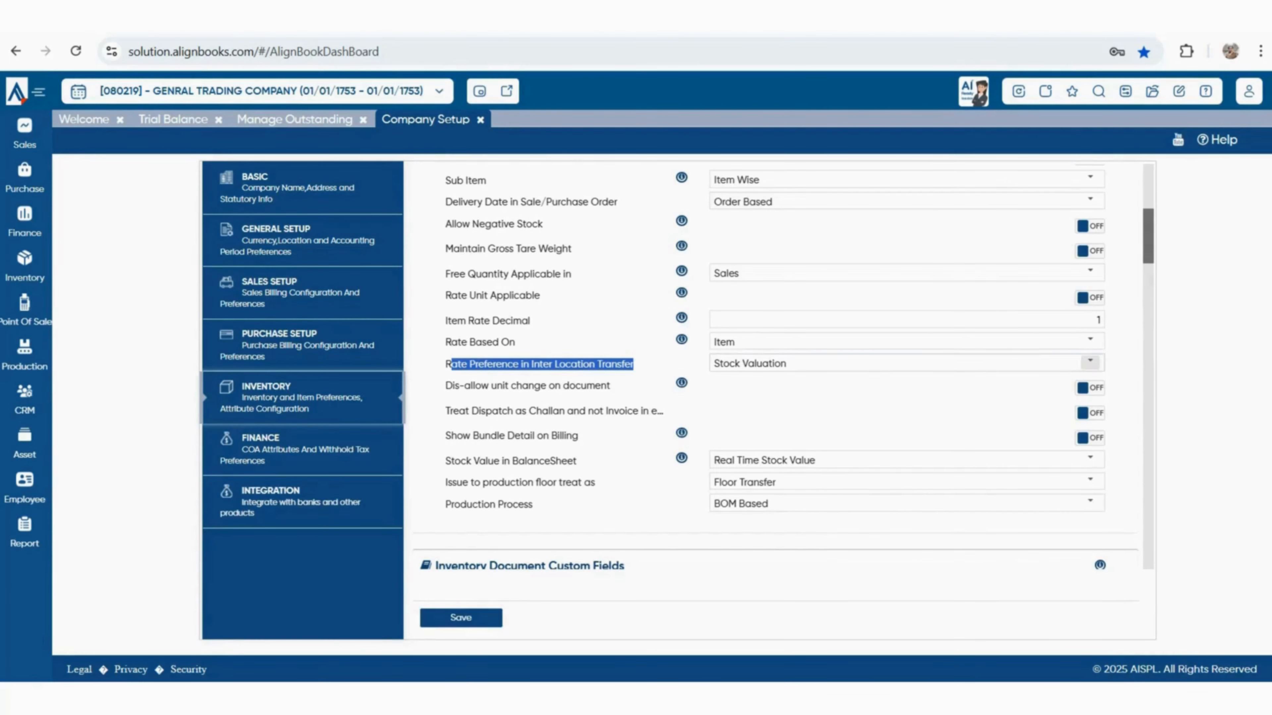
pyautogui.click(1090, 363)
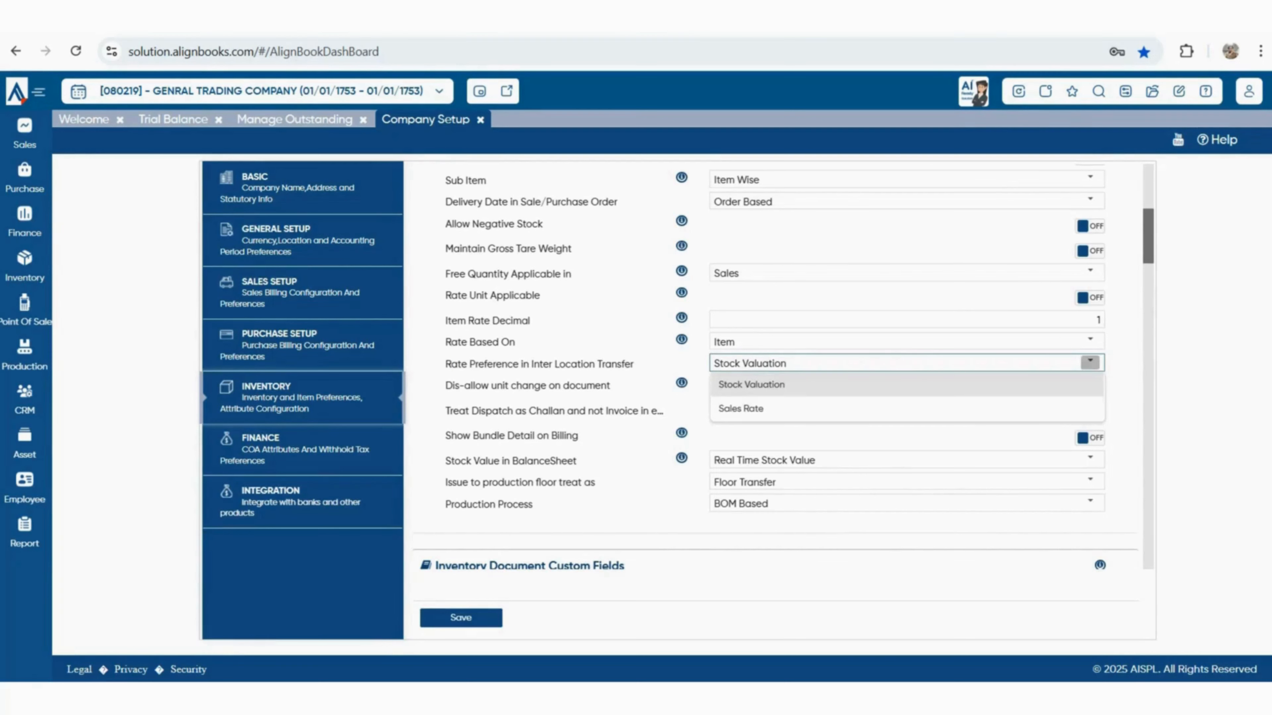
pyautogui.click(1090, 362)
# Review unit change, dispatch-as-challan, bundle detail, stock value and production settings
pyautogui.moveTo(455, 386); pyautogui.dragTo(611, 387)
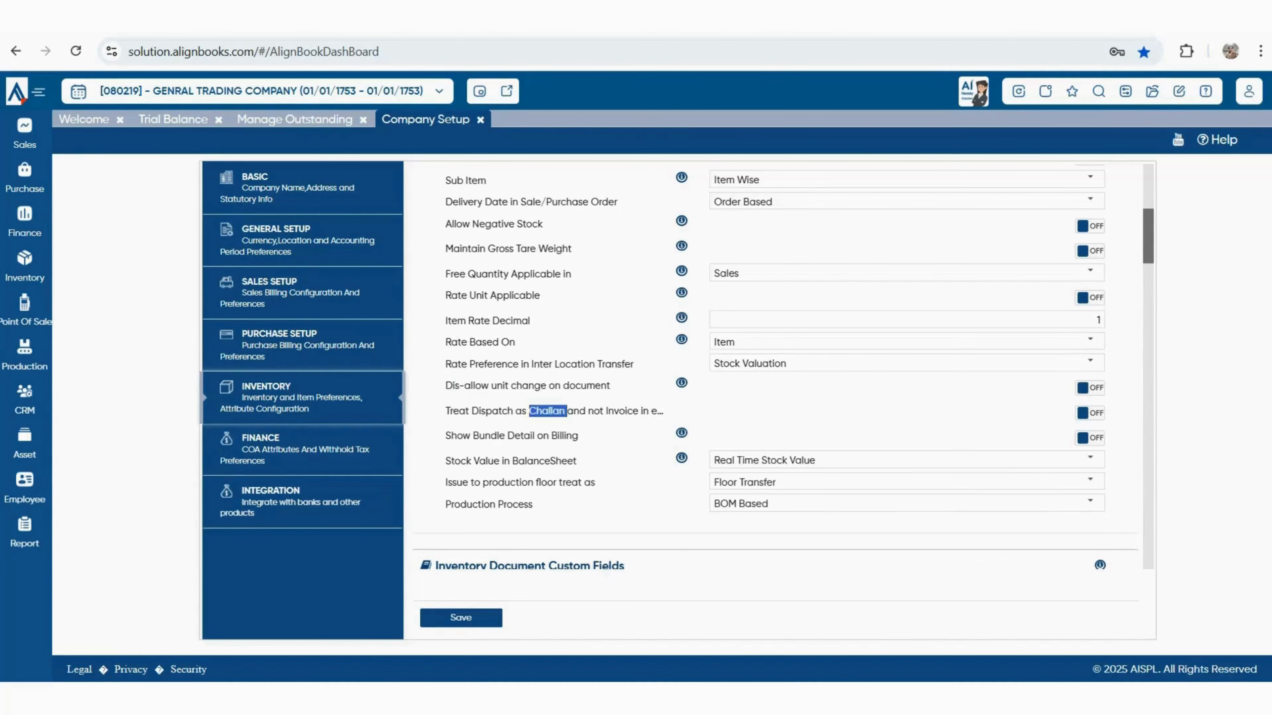
pyautogui.tripleClick(546, 411)
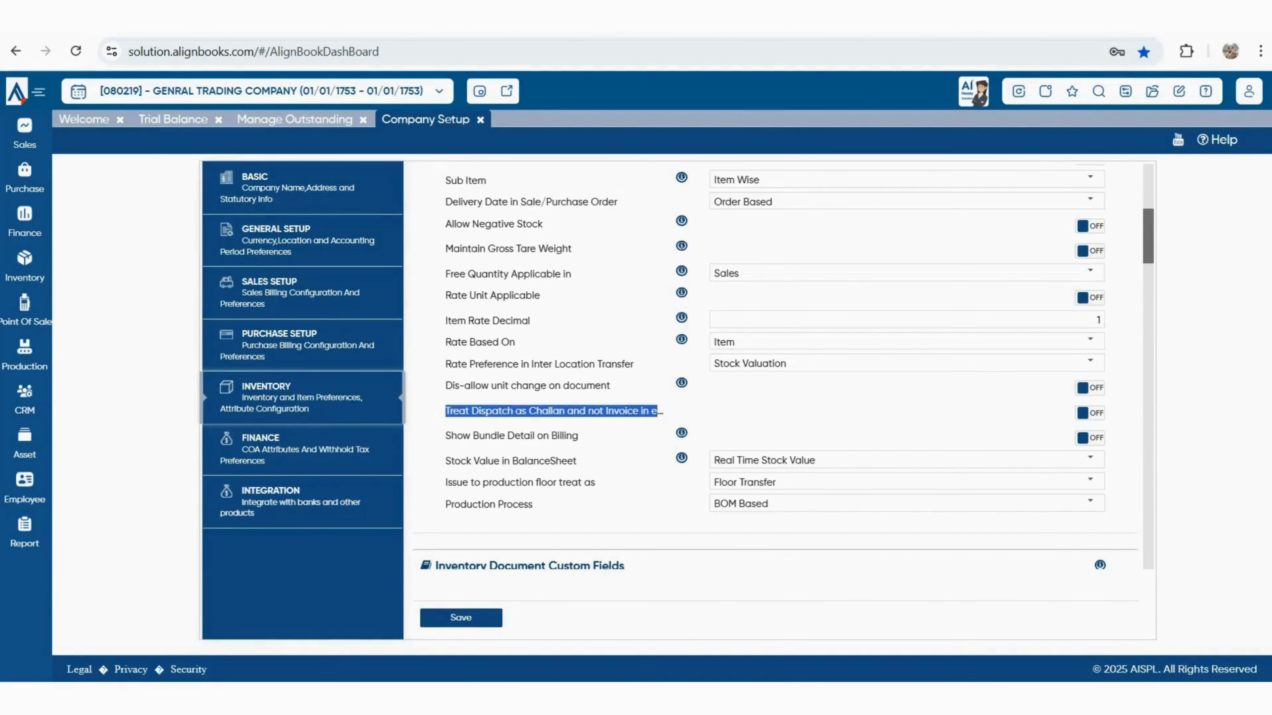
pyautogui.moveTo(462, 435); pyautogui.dragTo(572, 436)
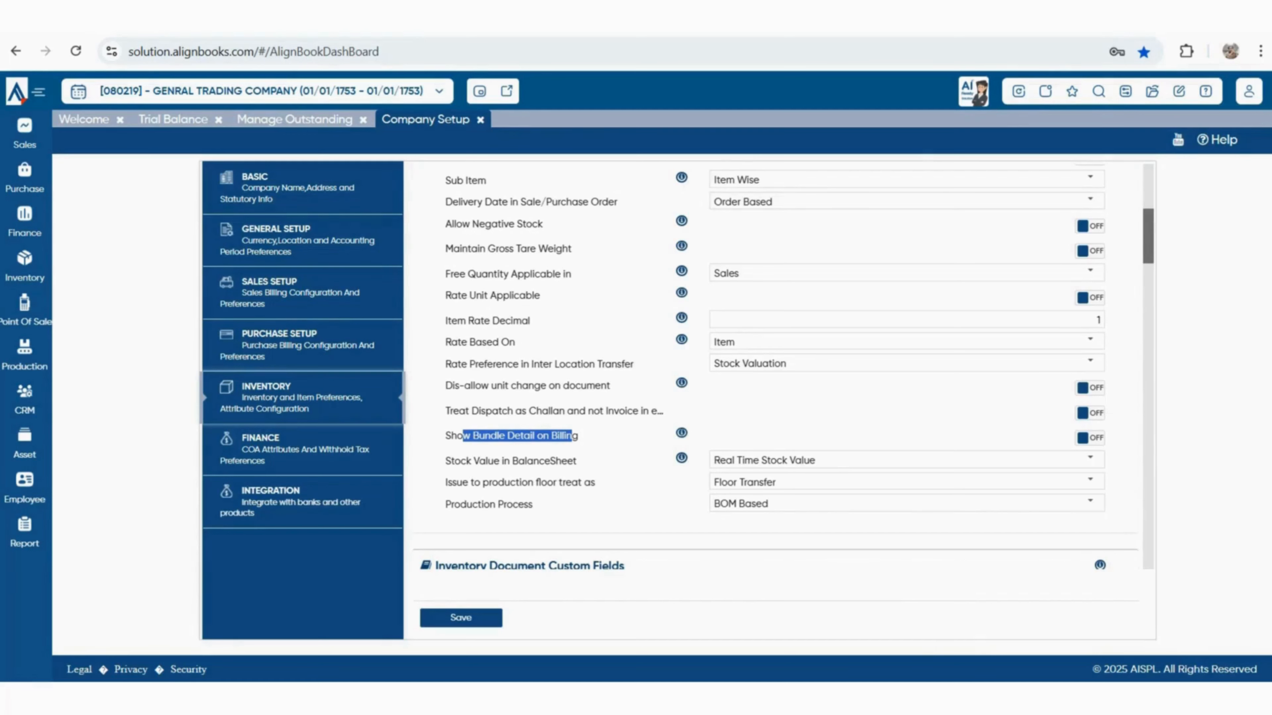
pyautogui.scroll(-2, 784, 367)
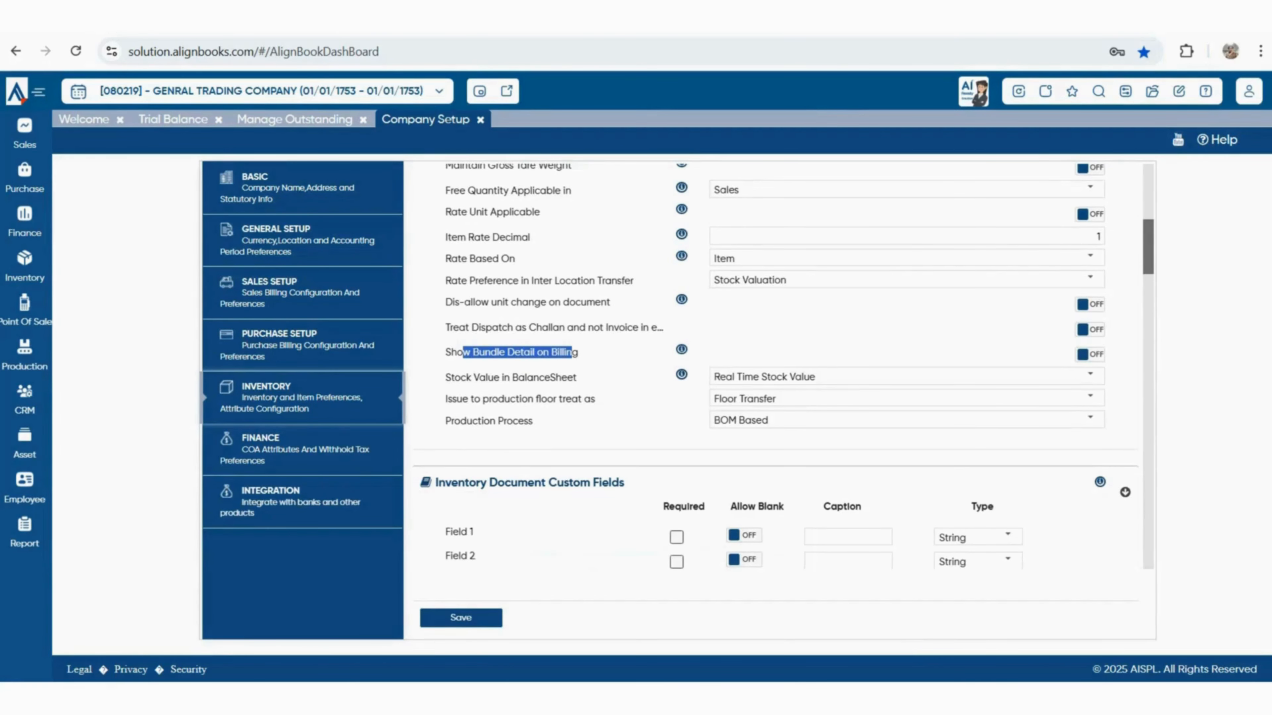
pyautogui.moveTo(453, 400); pyautogui.dragTo(445, 377)
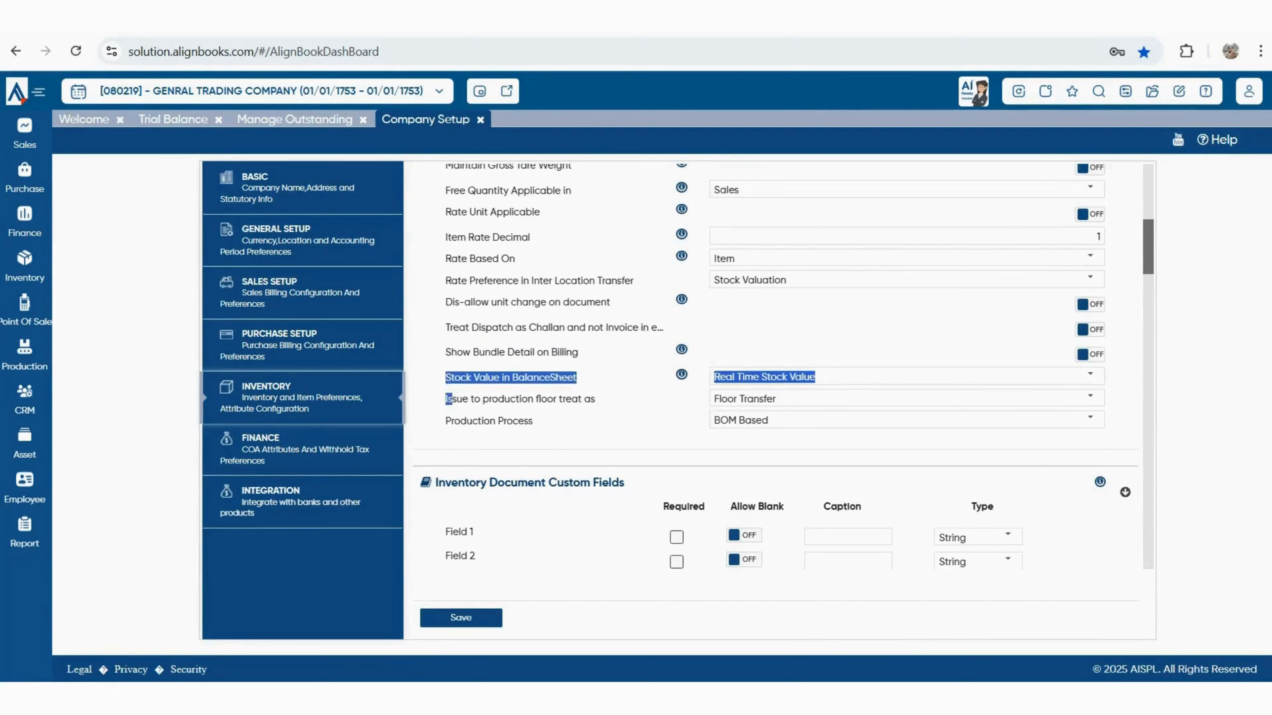
pyautogui.moveTo(596, 400); pyautogui.dragTo(534, 421)
pyautogui.click(537, 422)
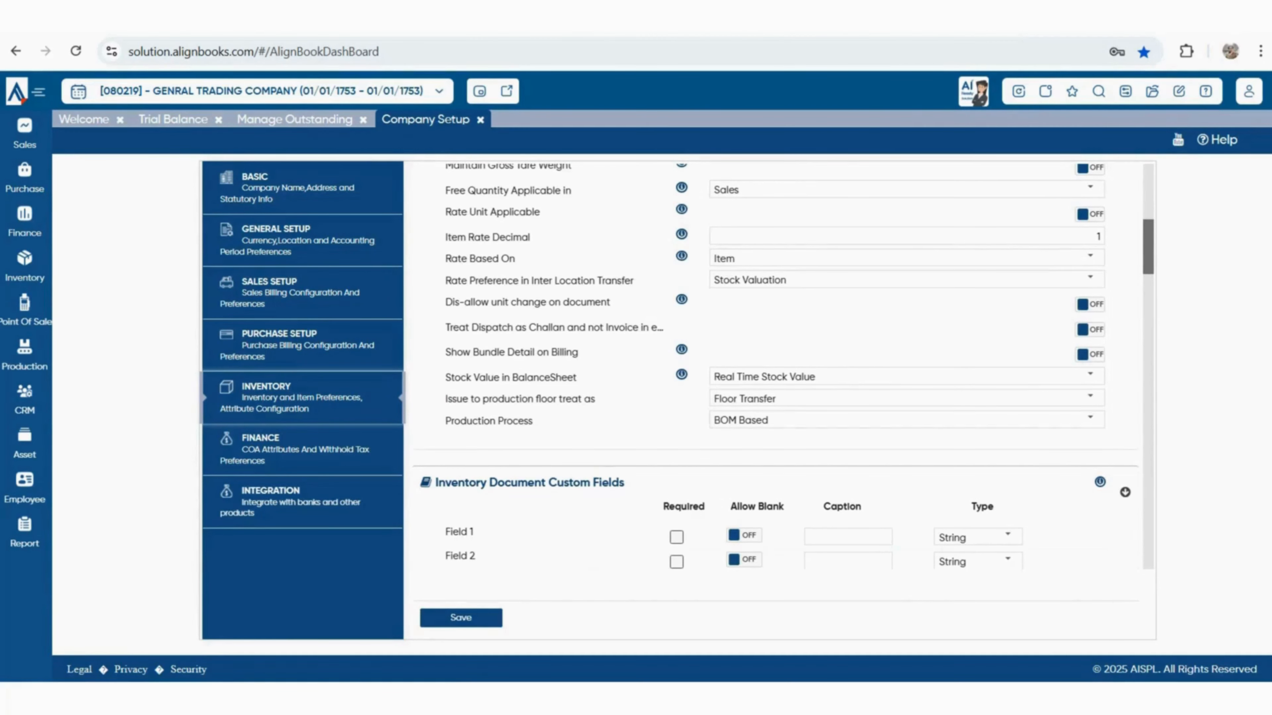
# Review Batch wise Inventory, keeping Check Batch Expiry In Sales at Allowed
pyautogui.scroll(-3, 784, 366)
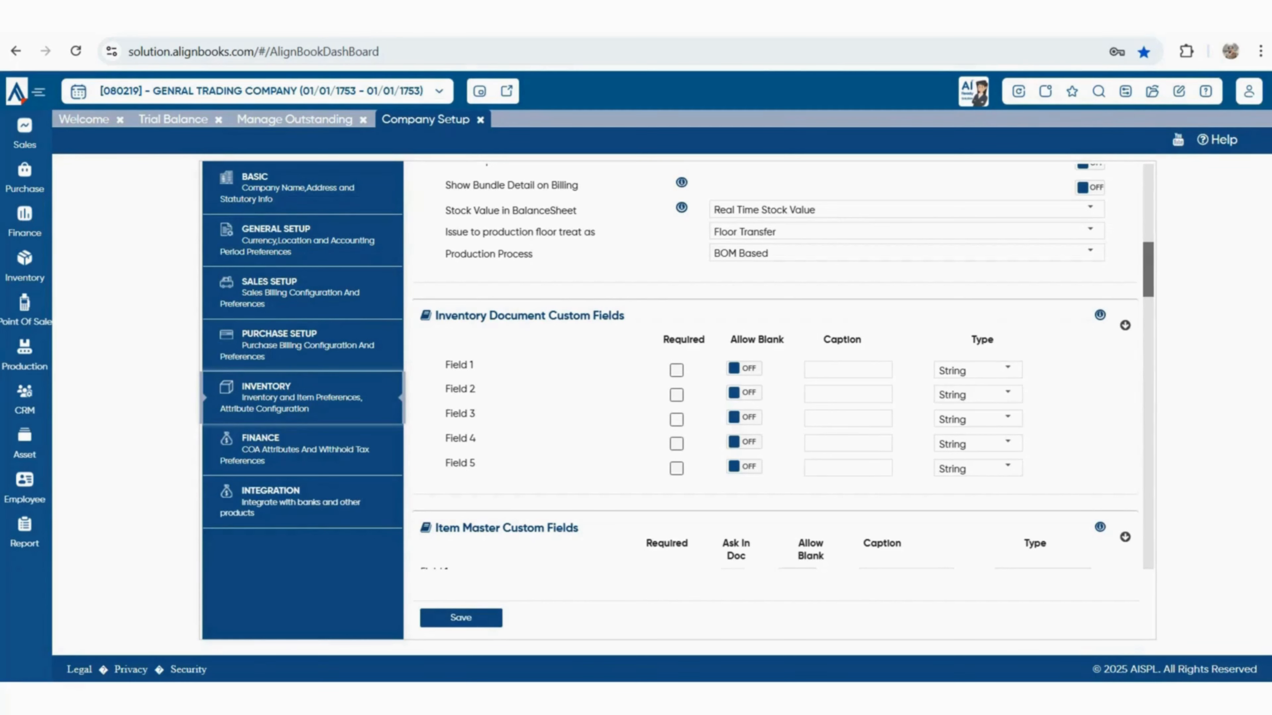
pyautogui.scroll(-3, 784, 367)
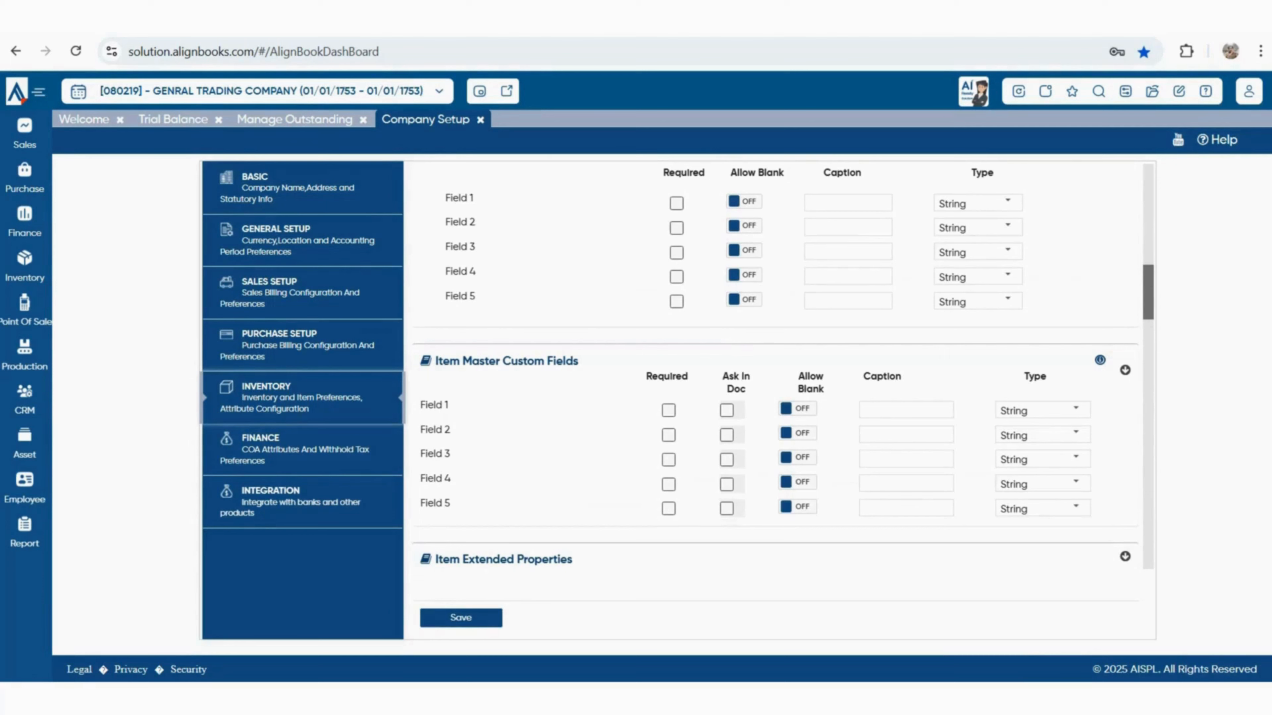
pyautogui.scroll(-2, 437, 393)
pyautogui.moveTo(436, 393); pyautogui.dragTo(574, 392)
pyautogui.scroll(-3, 782, 367)
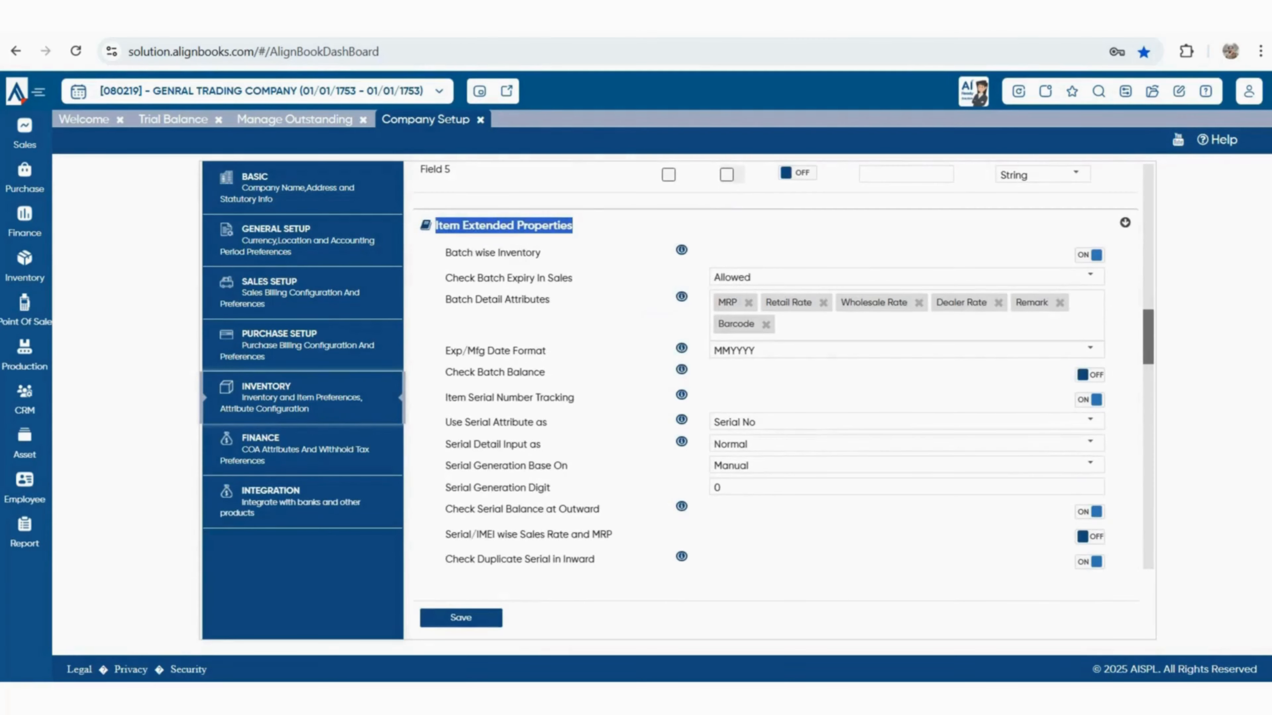
pyautogui.moveTo(451, 252); pyautogui.dragTo(541, 253)
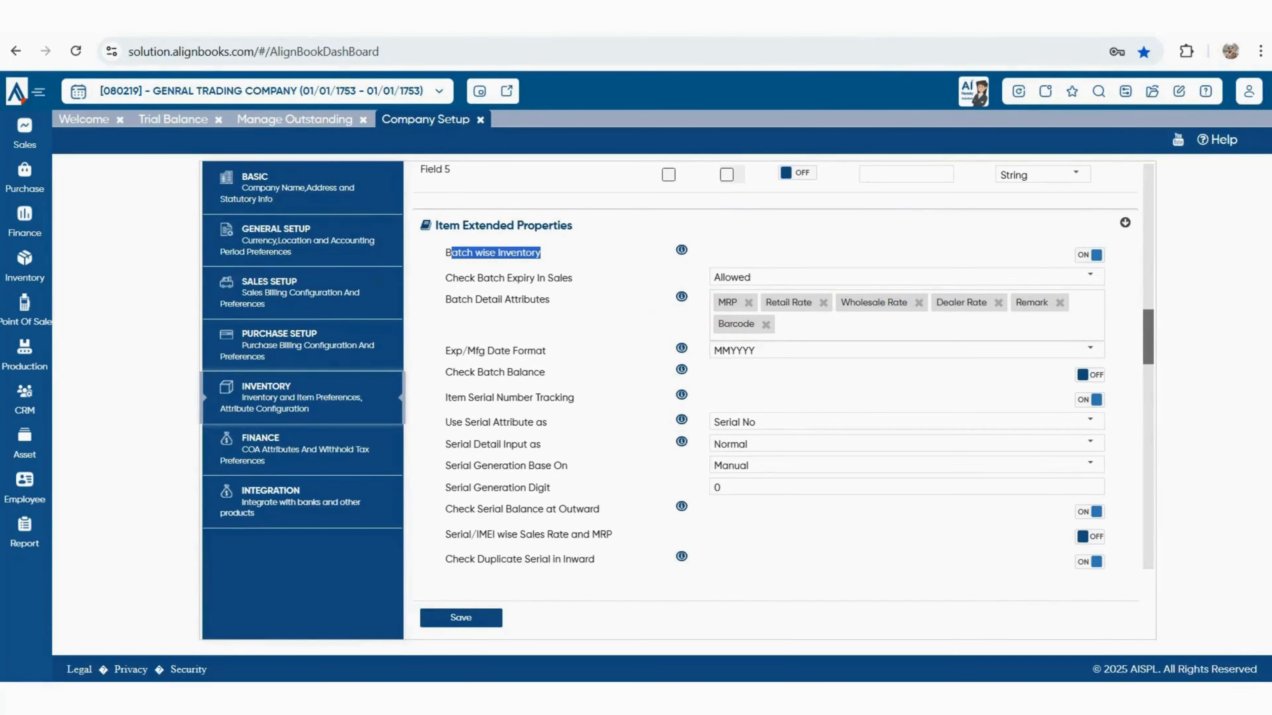
pyautogui.moveTo(445, 278); pyautogui.dragTo(573, 279)
pyautogui.click(1090, 276)
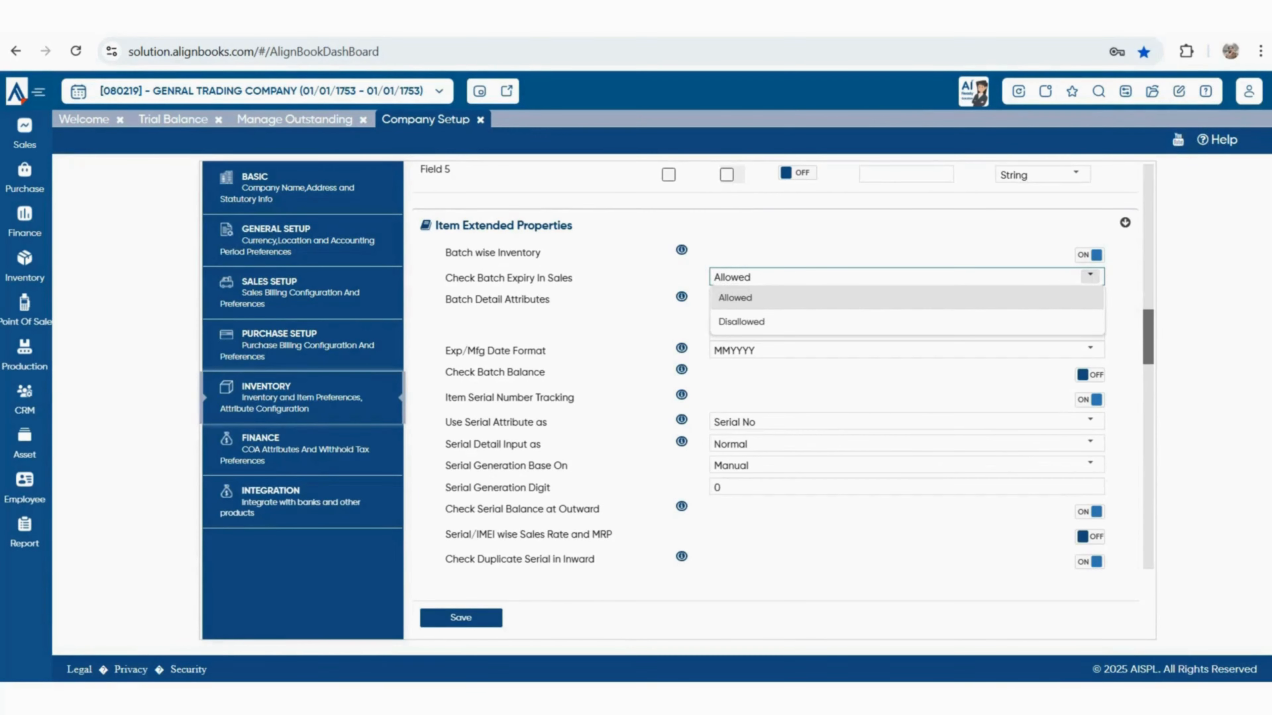
pyautogui.click(1090, 276)
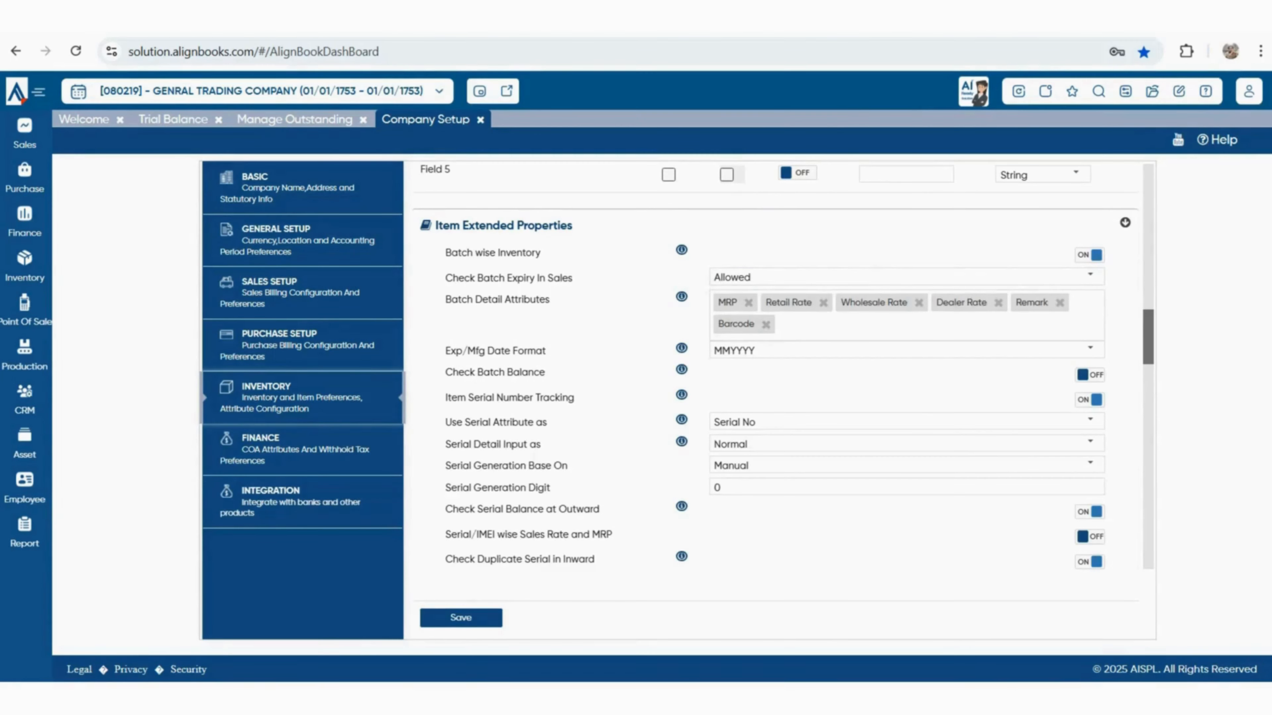
# Pick Expiry Date and Manufacturer Date as batch attributes, then switch Batch wise Inventory off
pyautogui.moveTo(451, 299); pyautogui.dragTo(550, 299)
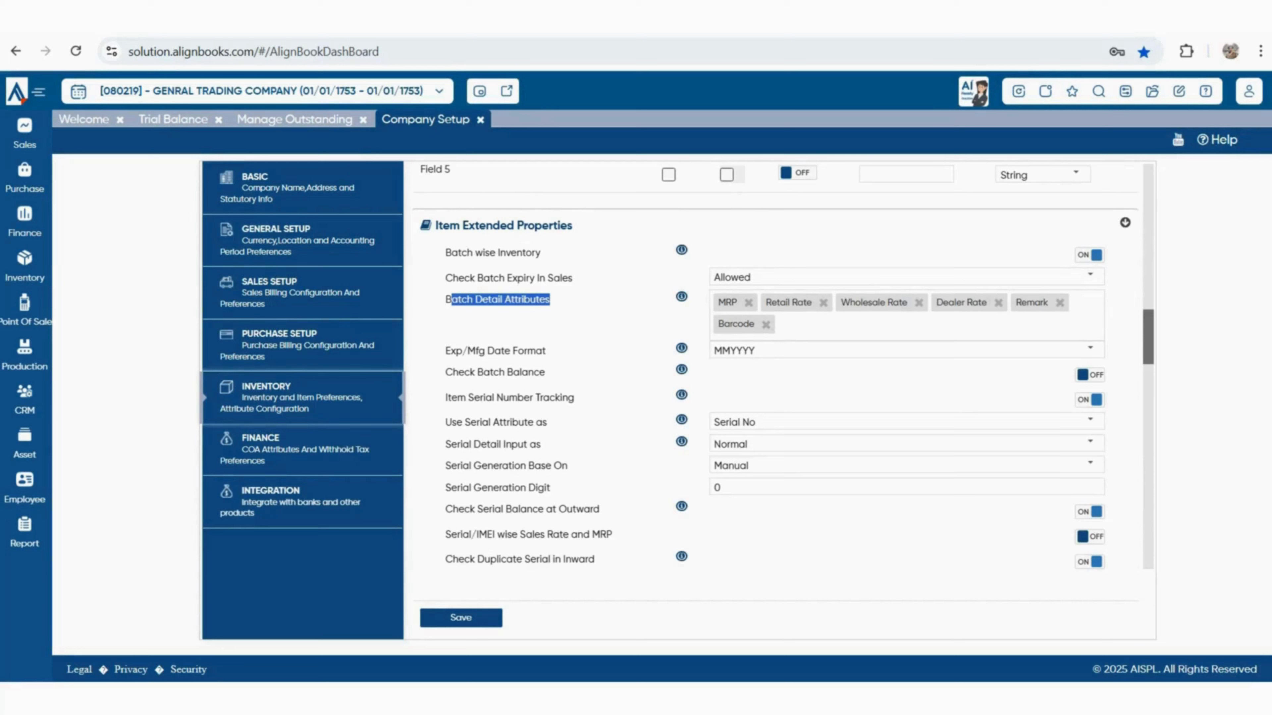
pyautogui.click(906, 325)
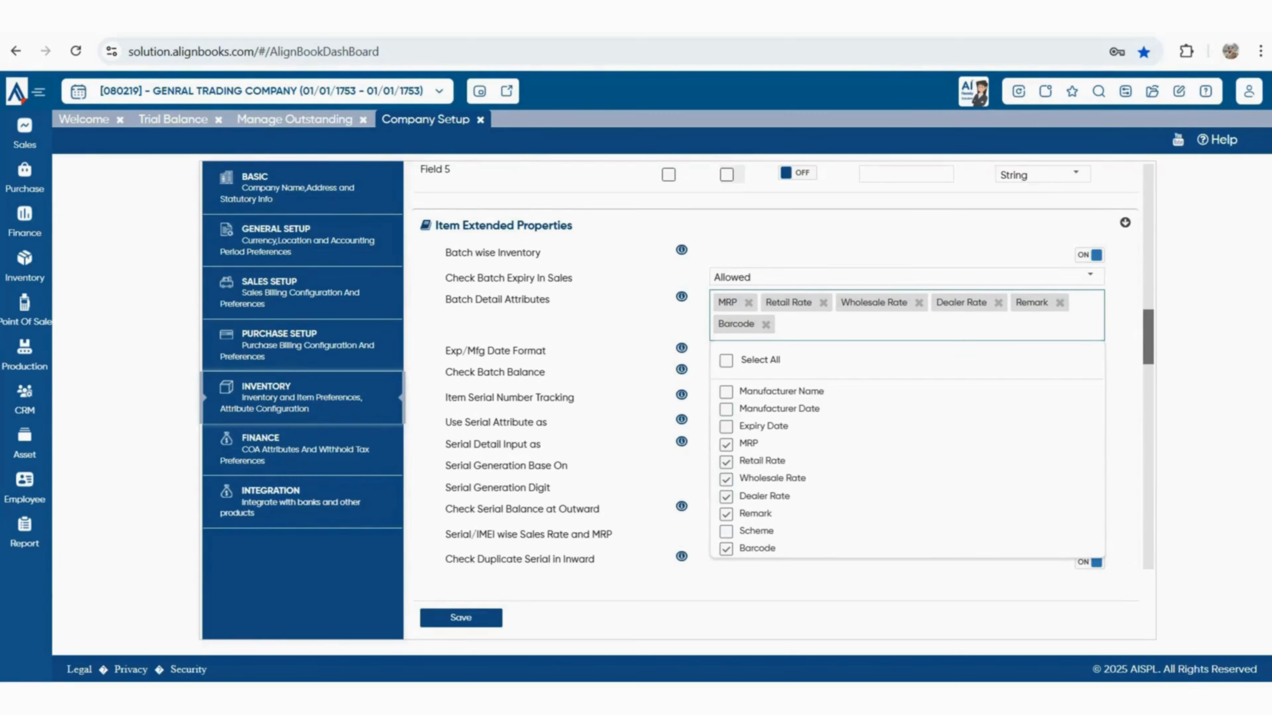
pyautogui.click(726, 361)
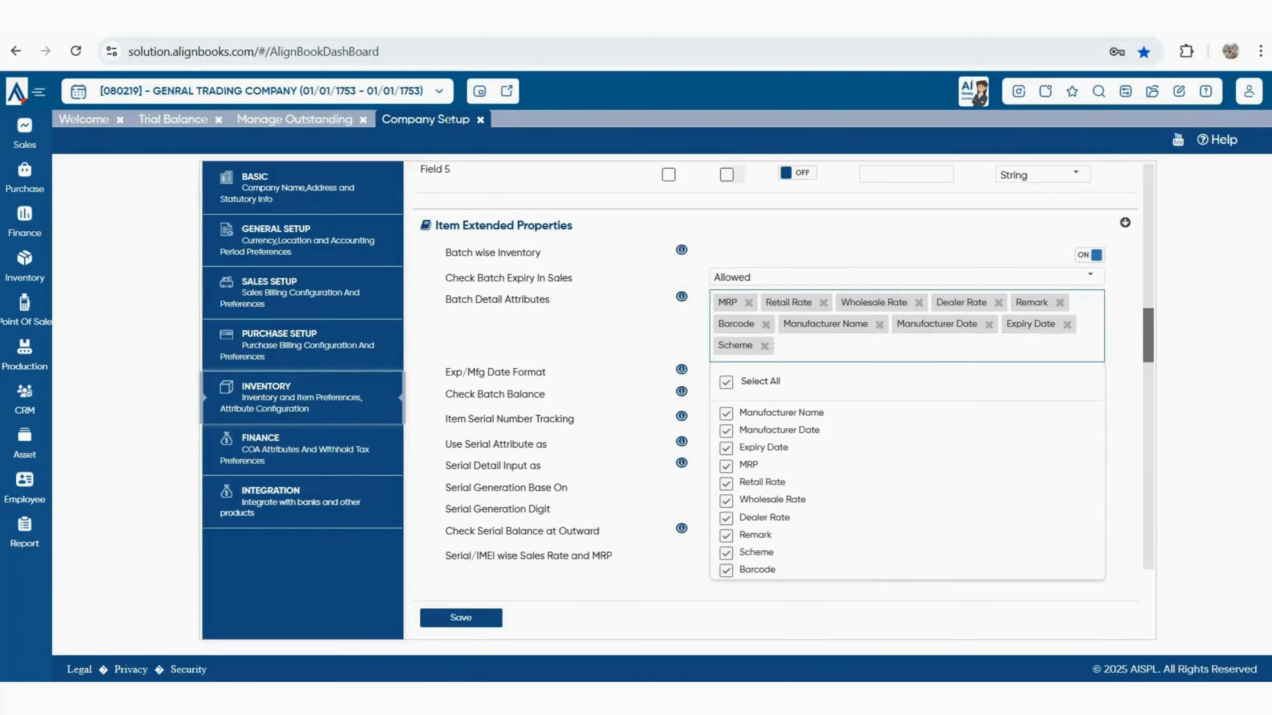
pyautogui.click(726, 382)
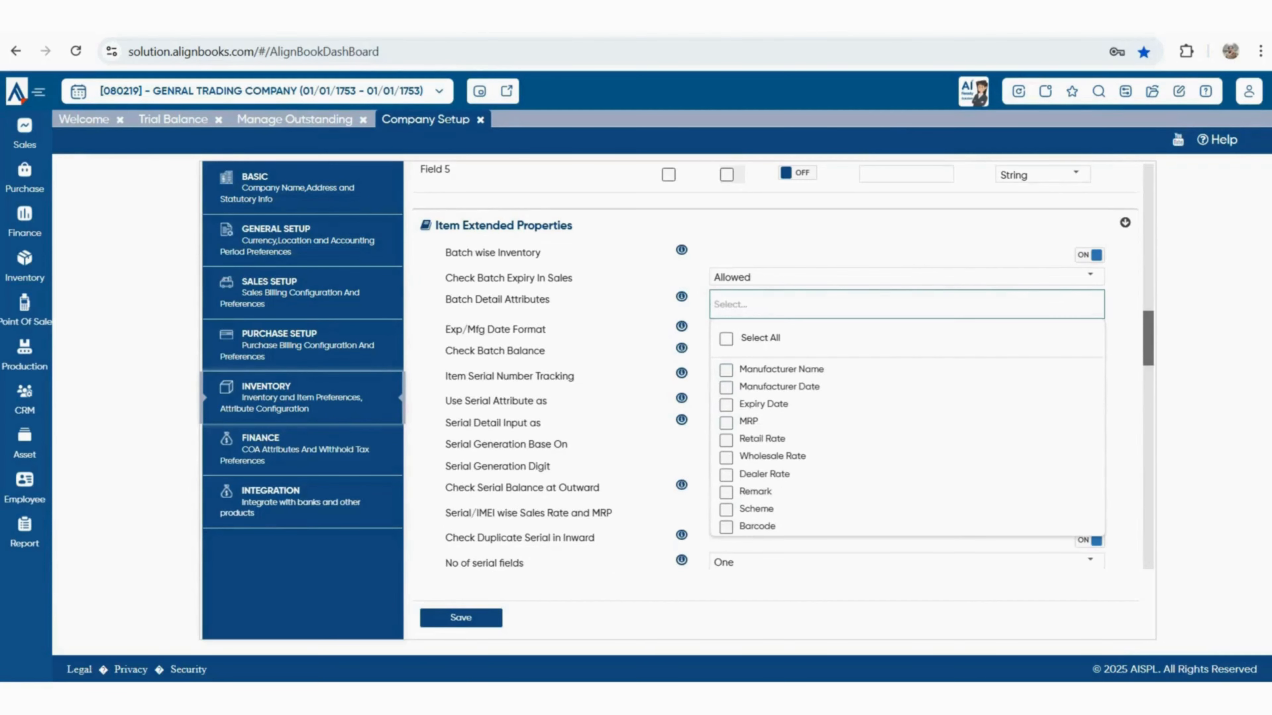
pyautogui.click(726, 406)
pyautogui.click(726, 388)
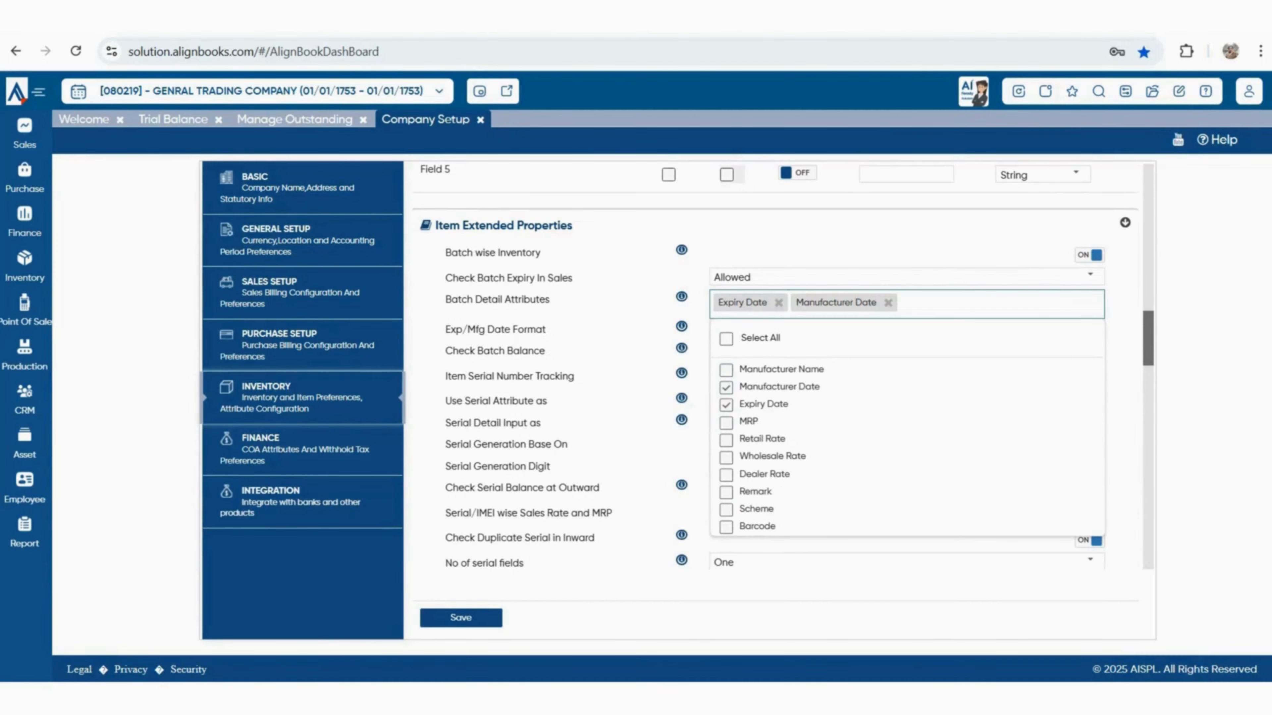
pyautogui.press('Escape')
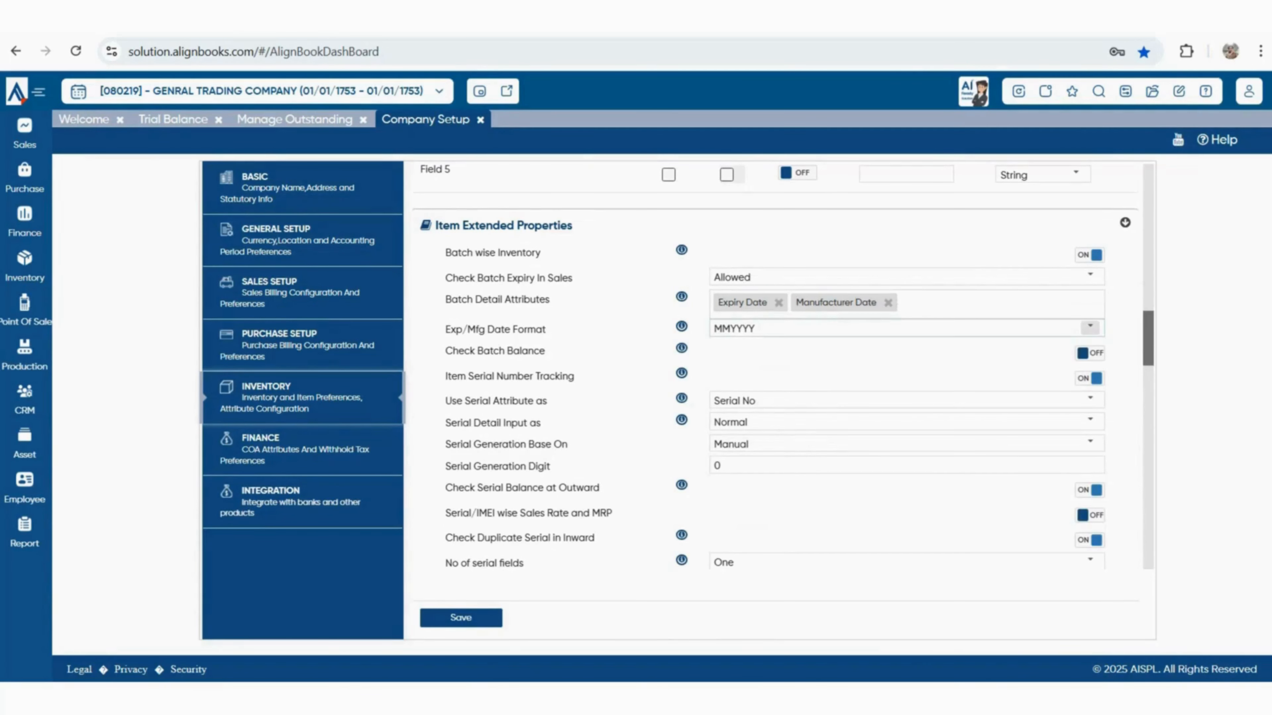
pyautogui.click(1090, 327)
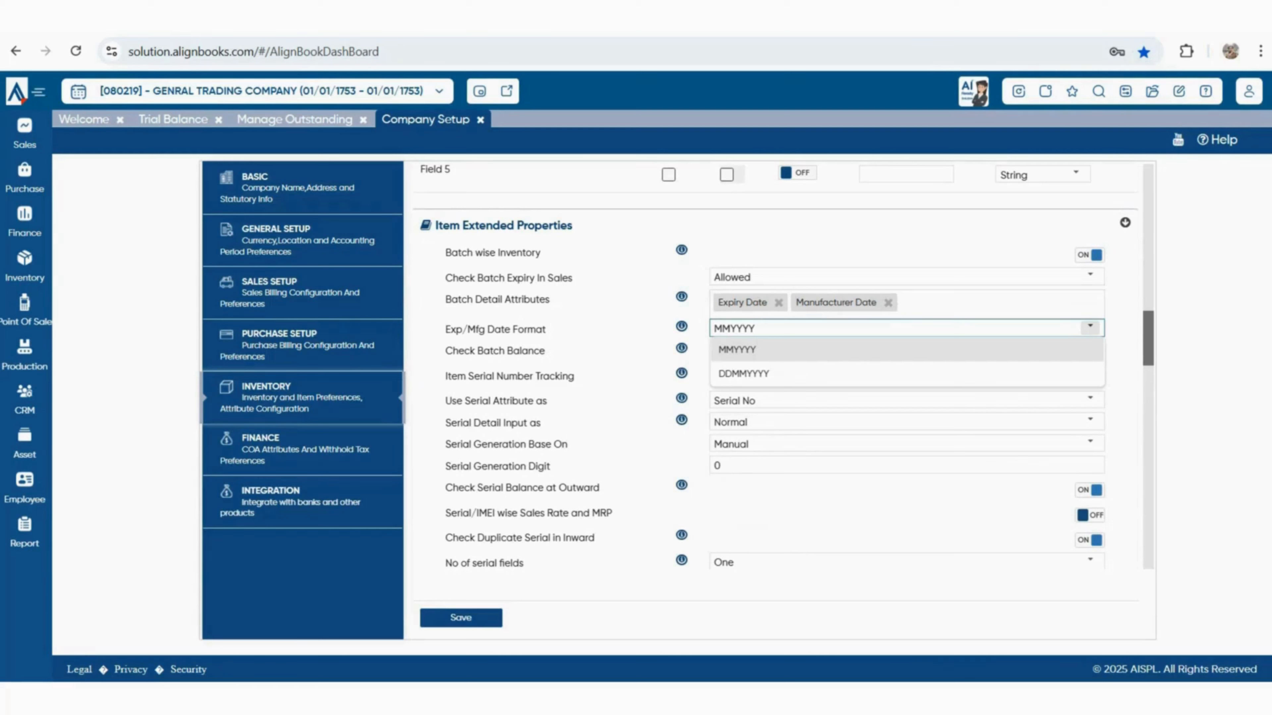
pyautogui.click(1090, 328)
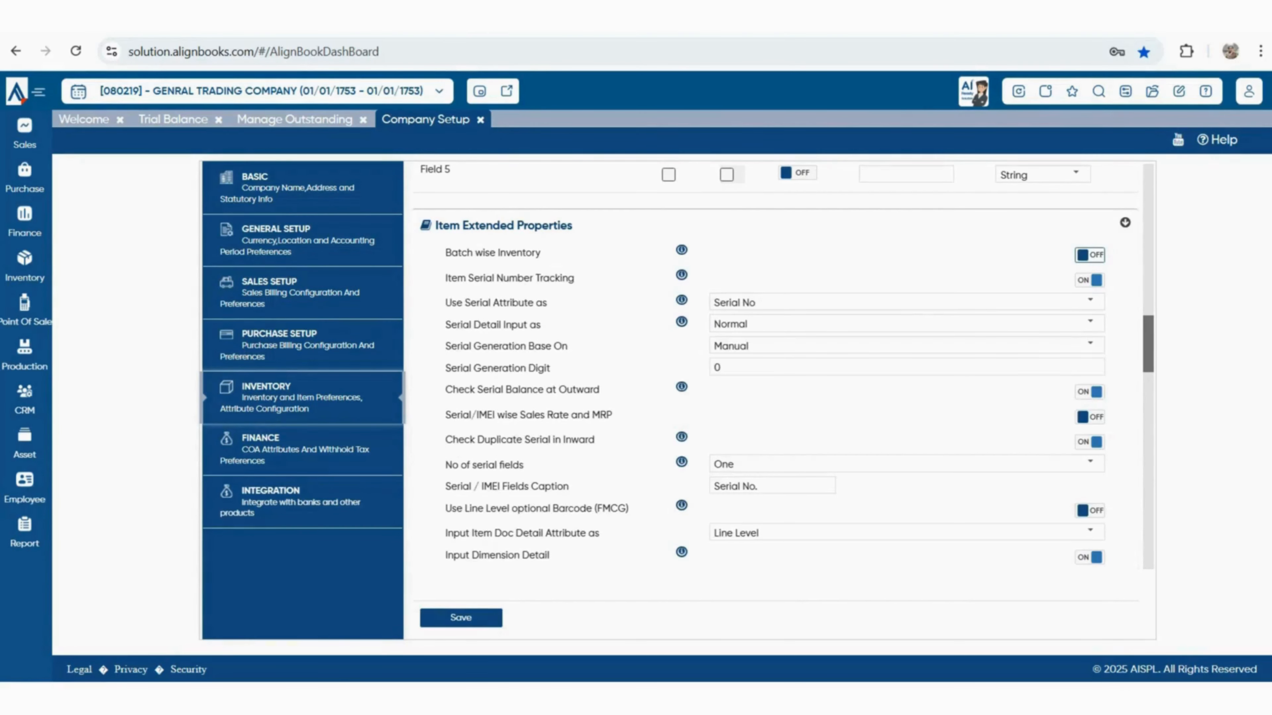
# Keep serial detail input at Normal and serial generation at Manual
pyautogui.moveTo(447, 278); pyautogui.dragTo(576, 279)
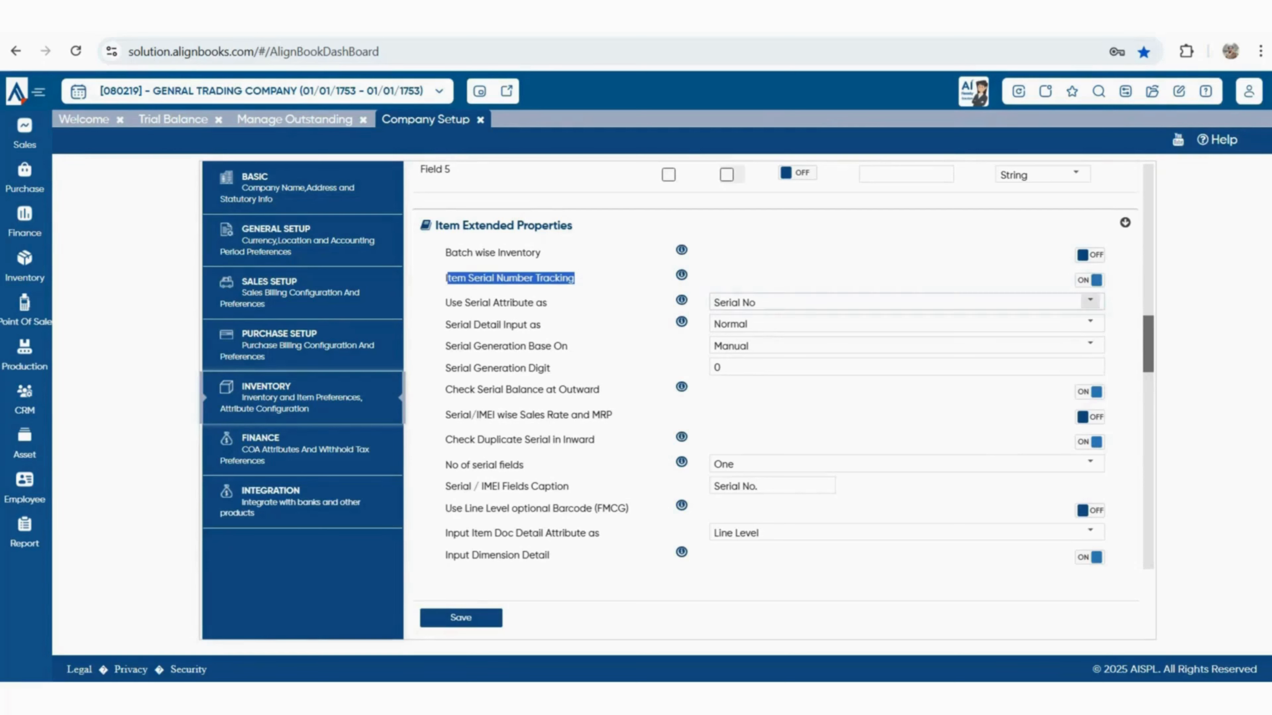
pyautogui.click(1090, 300)
pyautogui.moveTo(445, 254); pyautogui.dragTo(542, 253)
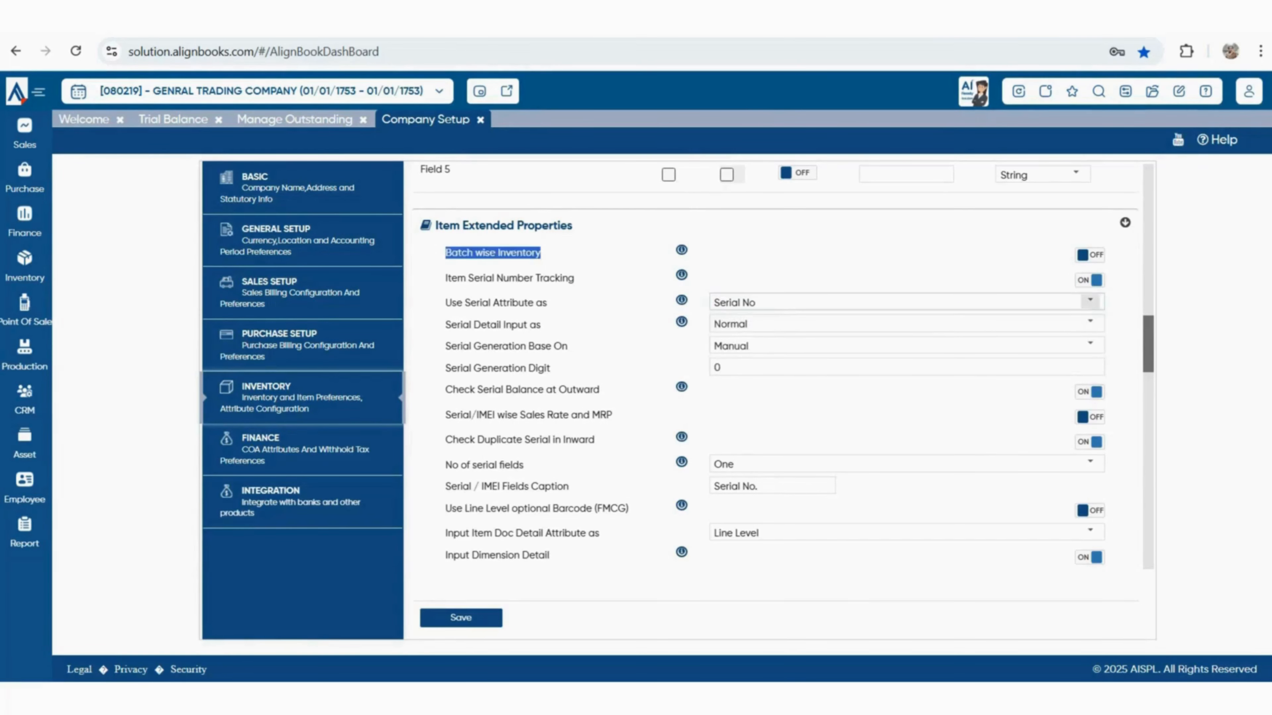
pyautogui.moveTo(713, 302); pyautogui.dragTo(757, 303)
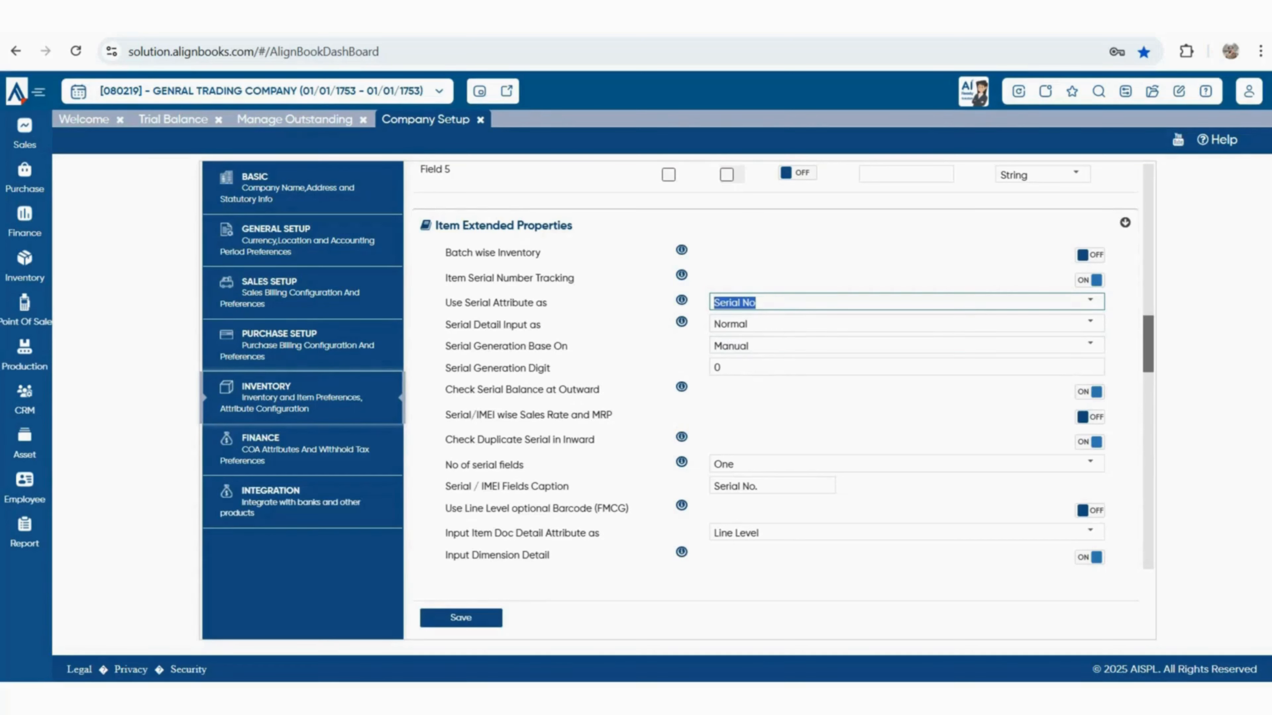
pyautogui.moveTo(451, 325); pyautogui.dragTo(541, 325)
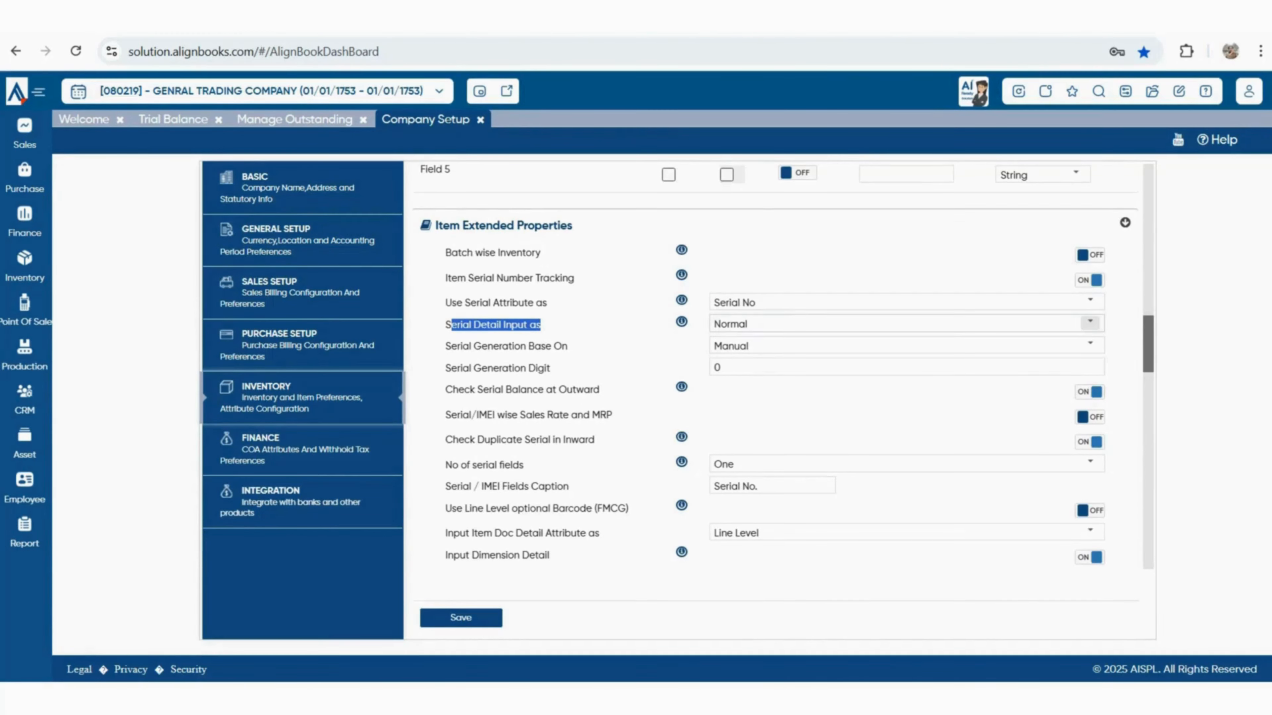
pyautogui.click(1090, 324)
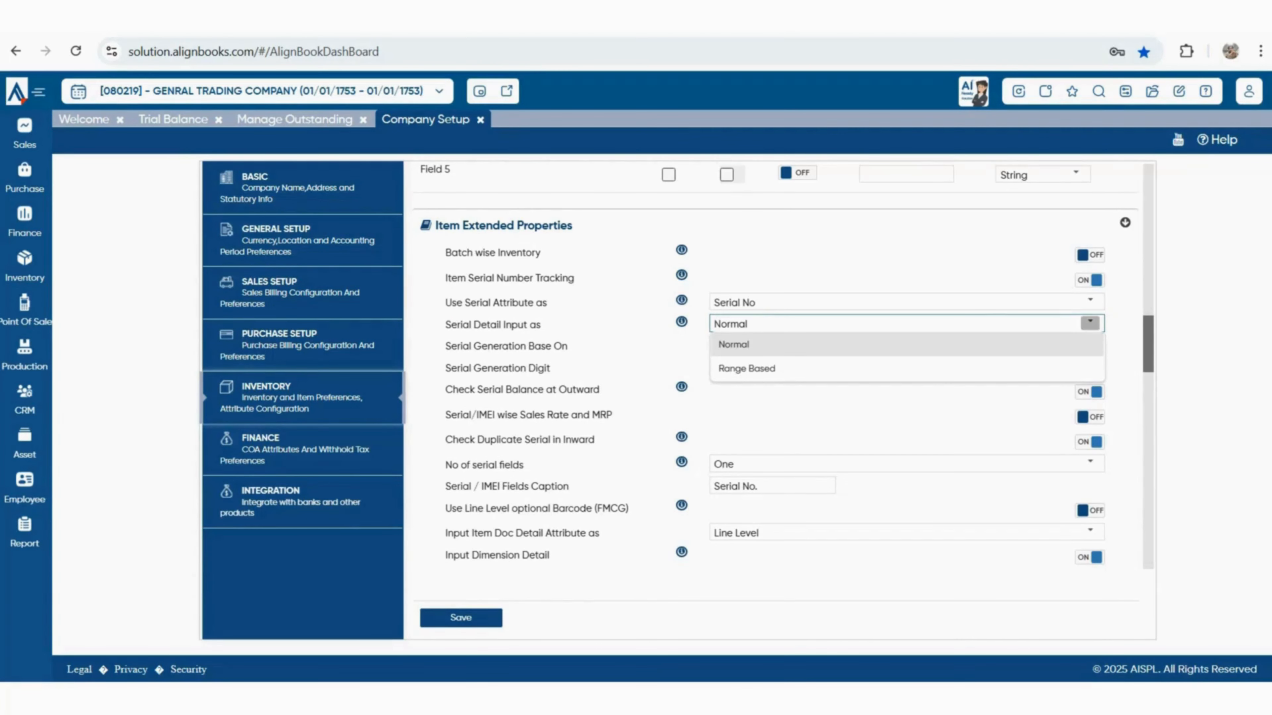
pyautogui.click(734, 344)
pyautogui.moveTo(445, 346); pyautogui.dragTo(568, 346)
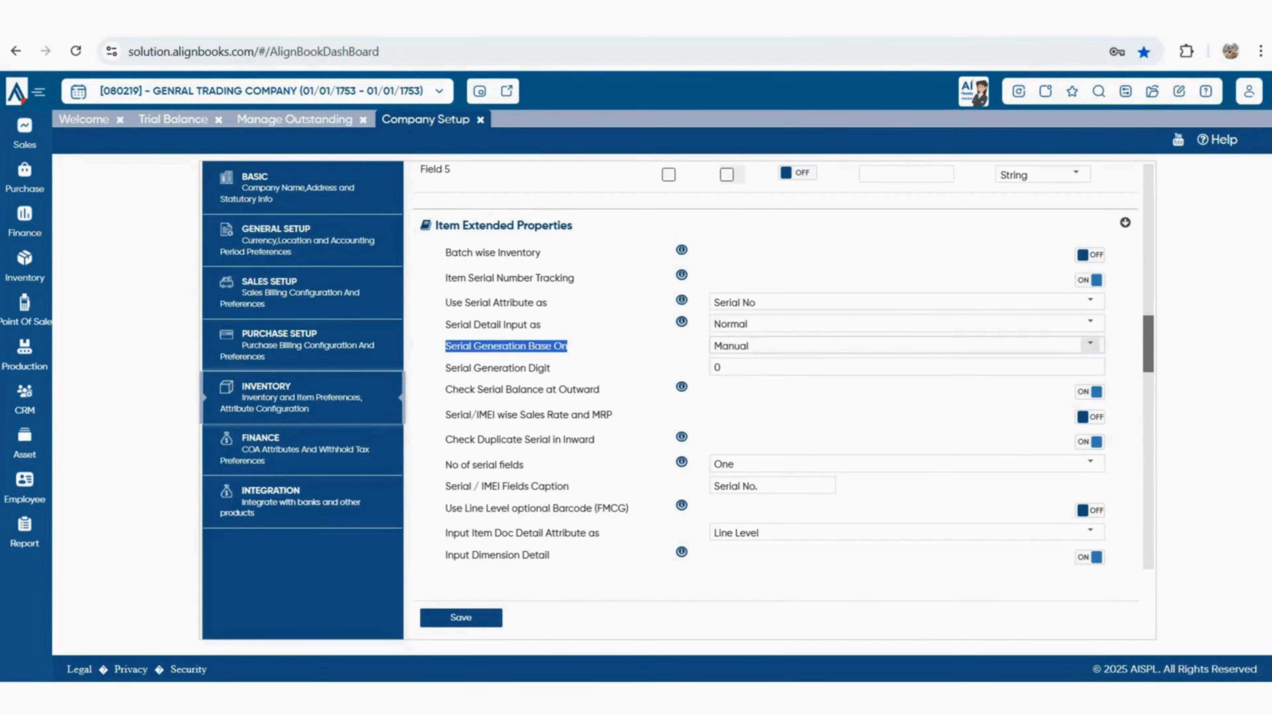
pyautogui.click(1090, 345)
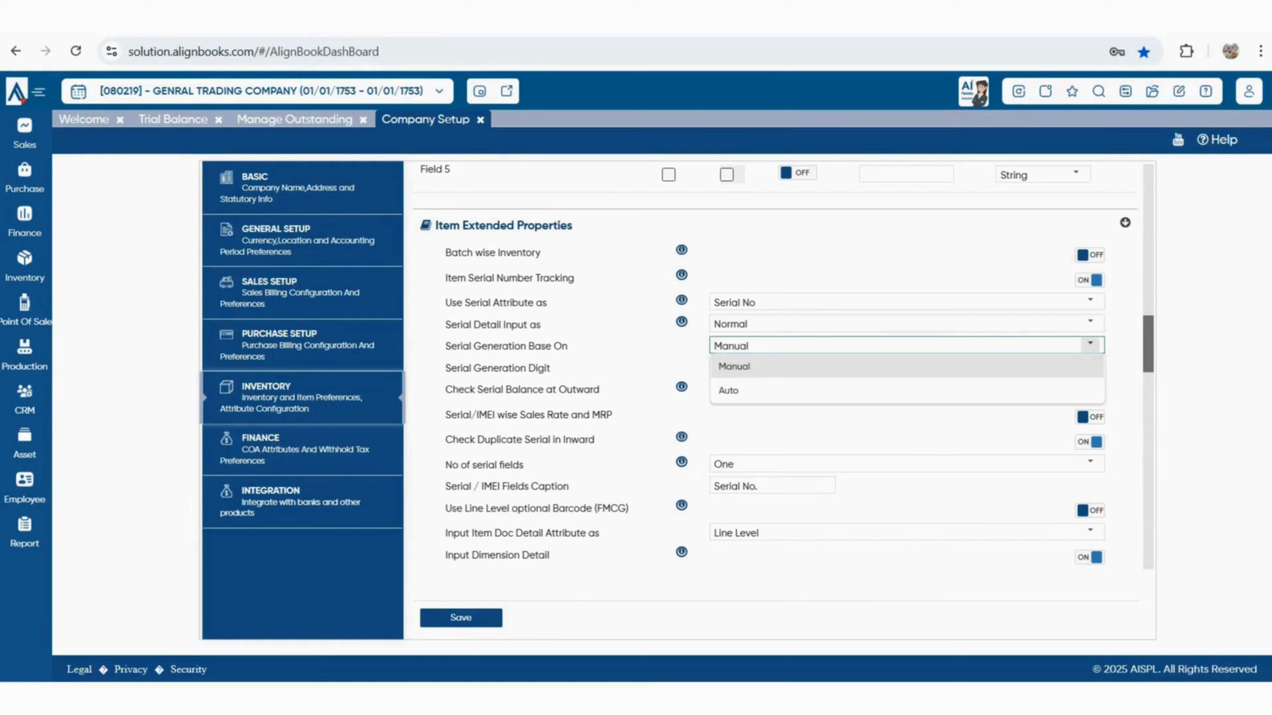
pyautogui.click(1090, 344)
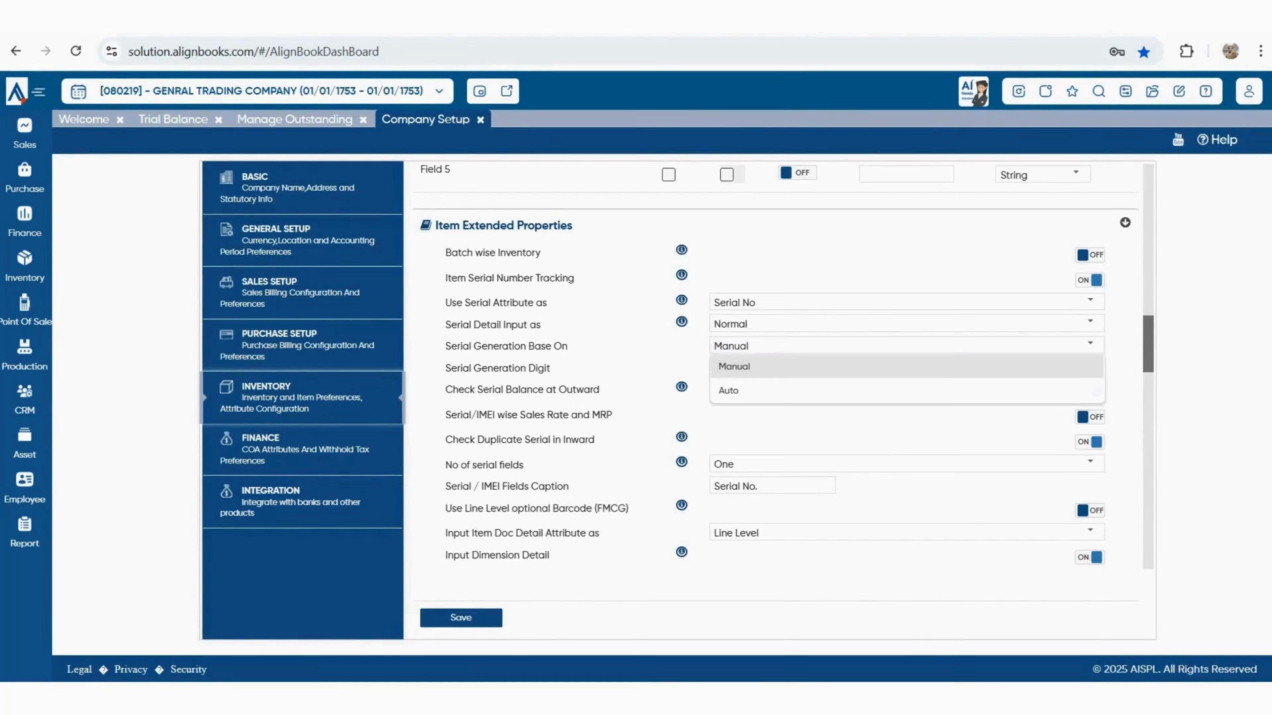
# Enter 6 as the Serial Generation Digit and review the remaining serial checks
pyautogui.moveTo(445, 369); pyautogui.dragTo(551, 368)
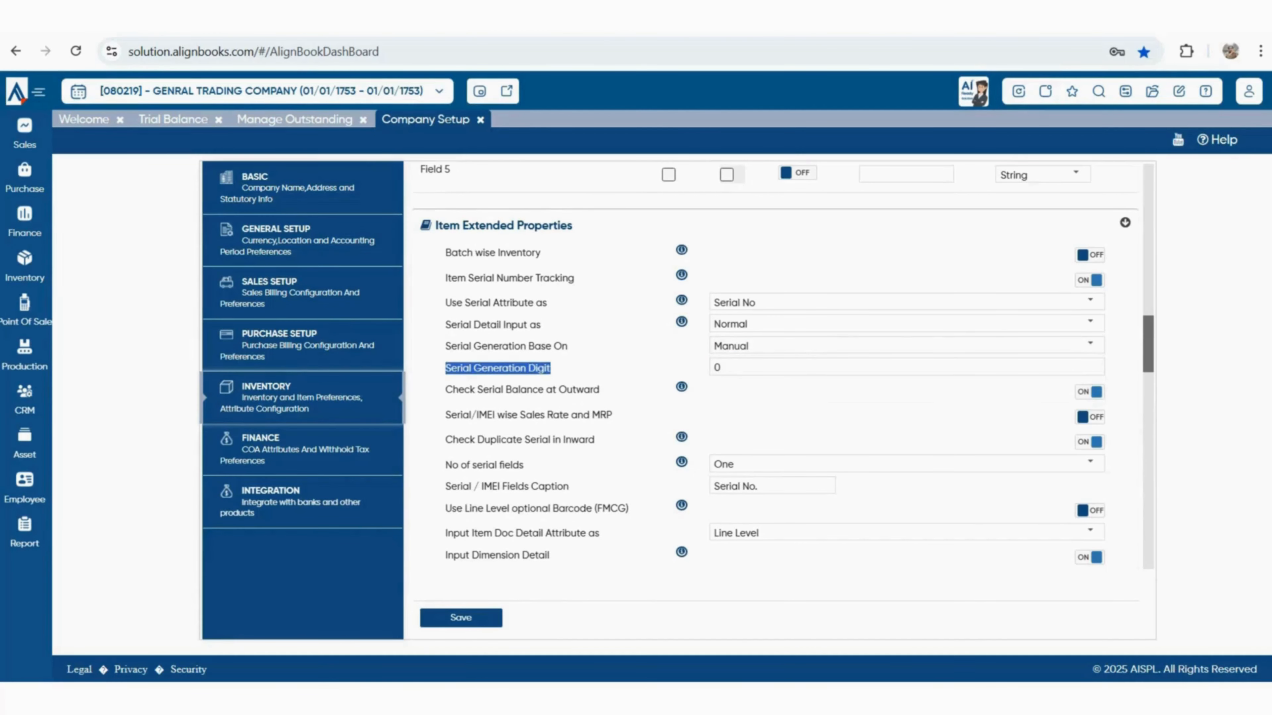
pyautogui.click(721, 368)
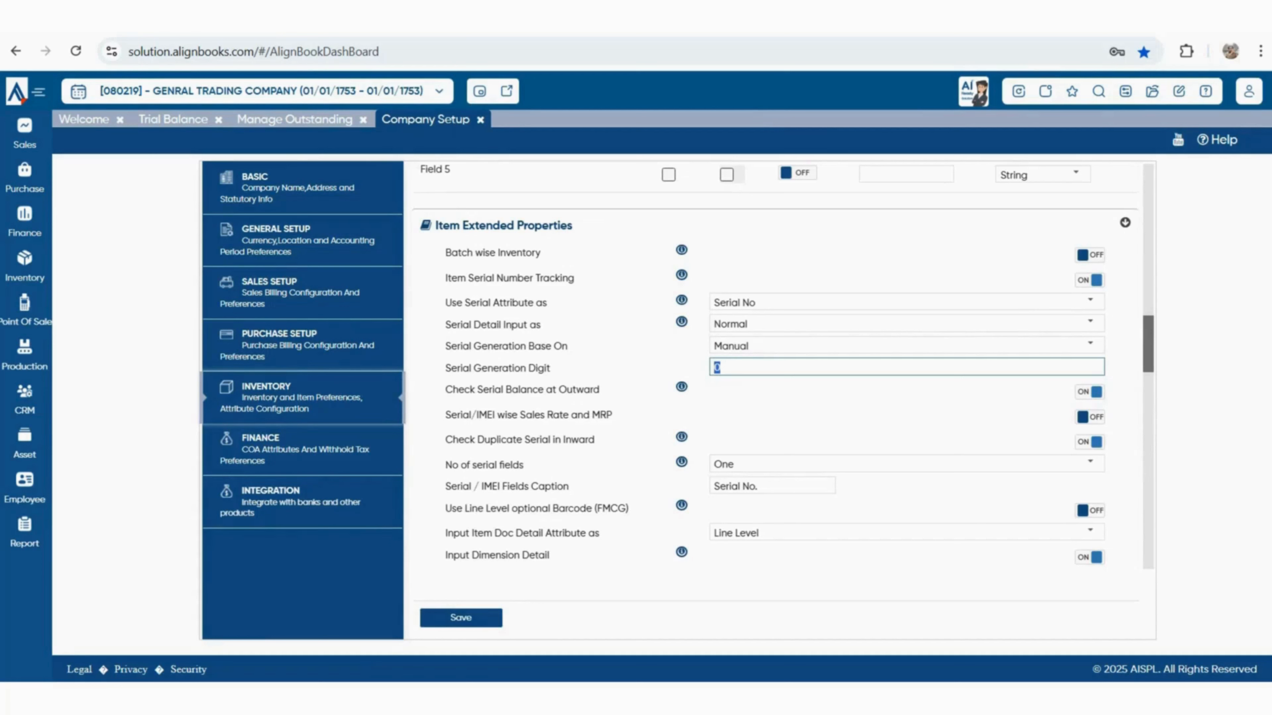
pyautogui.write('6')
pyautogui.press('Tab')
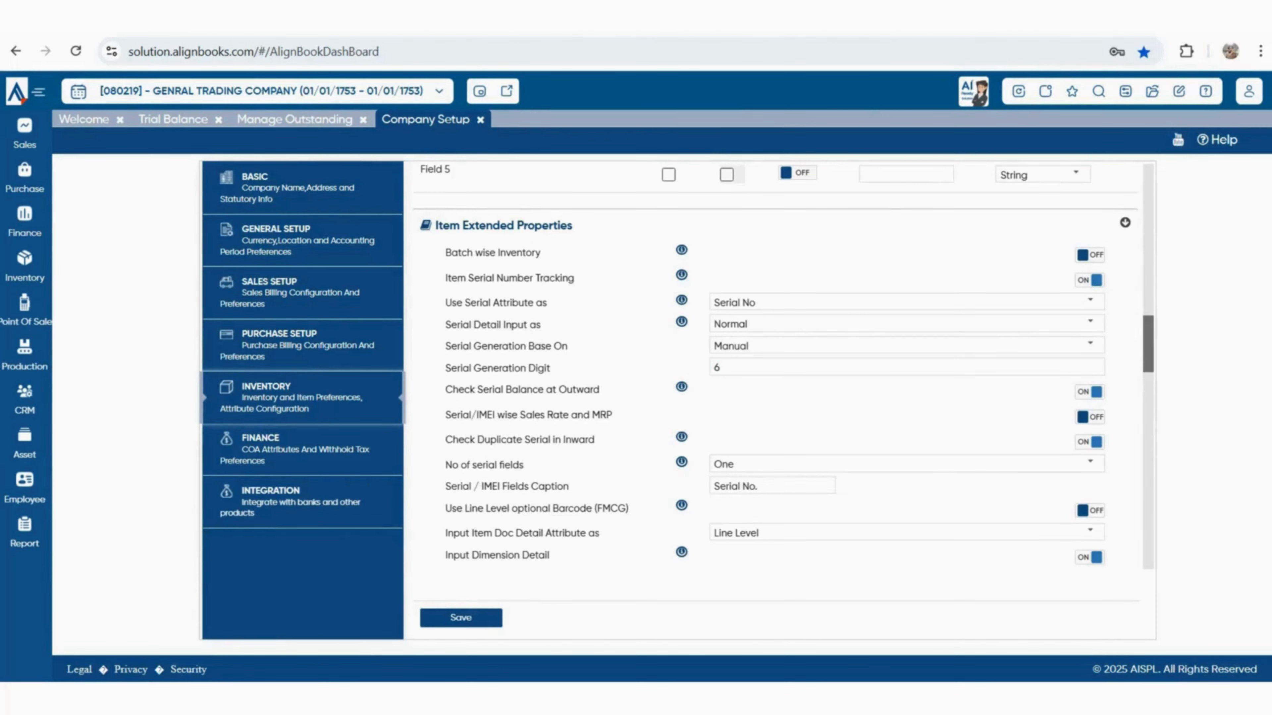
pyautogui.moveTo(453, 389); pyautogui.dragTo(599, 389)
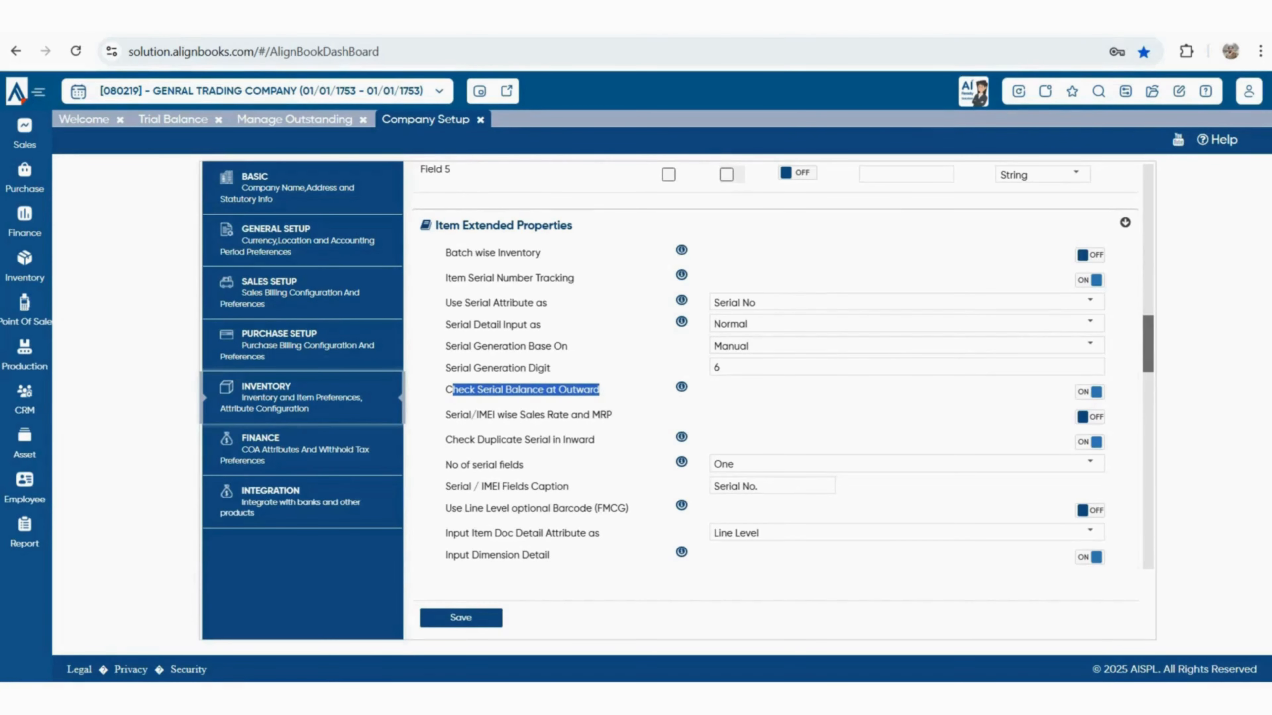
pyautogui.moveTo(457, 415); pyautogui.dragTo(583, 414)
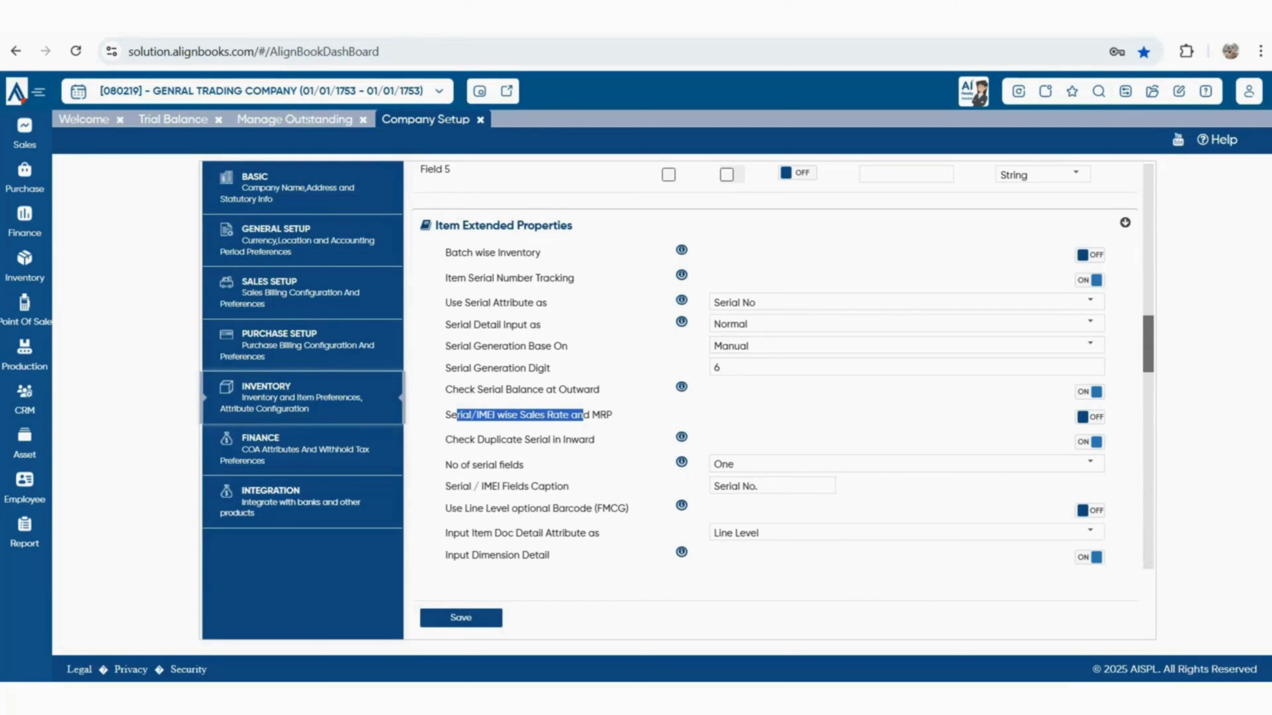
pyautogui.moveTo(477, 440); pyautogui.dragTo(595, 440)
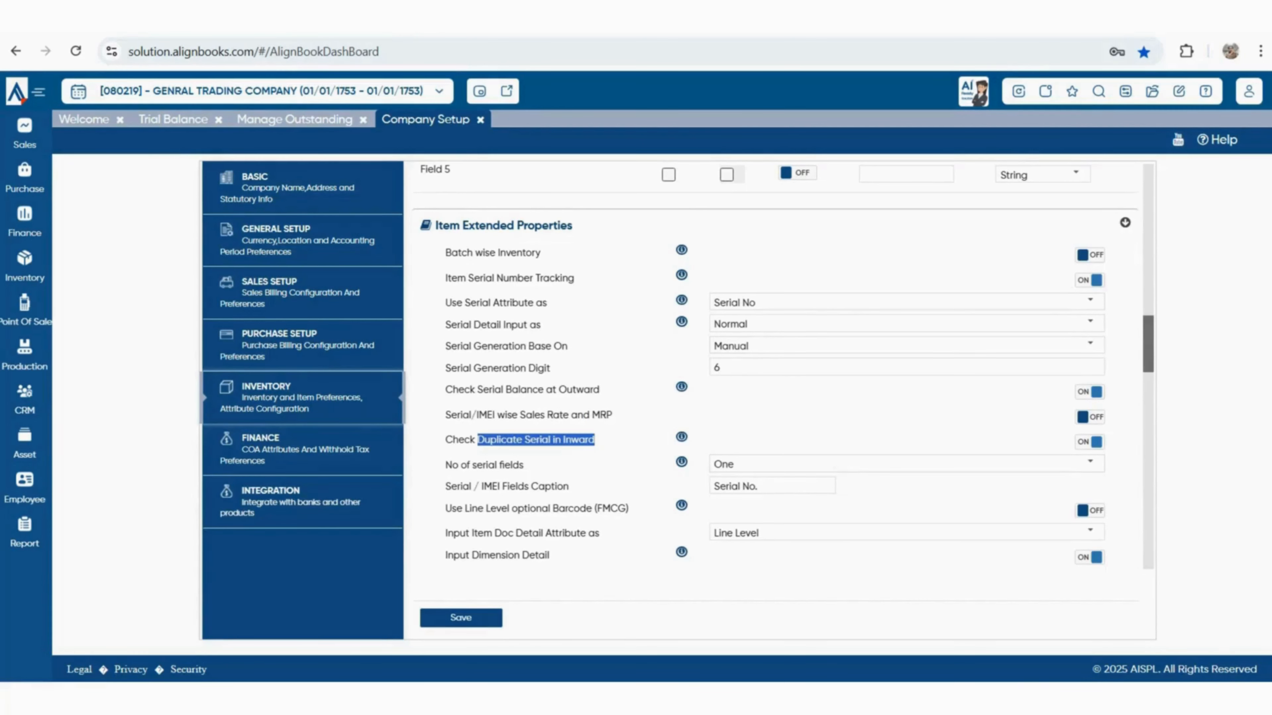
pyautogui.click(595, 441)
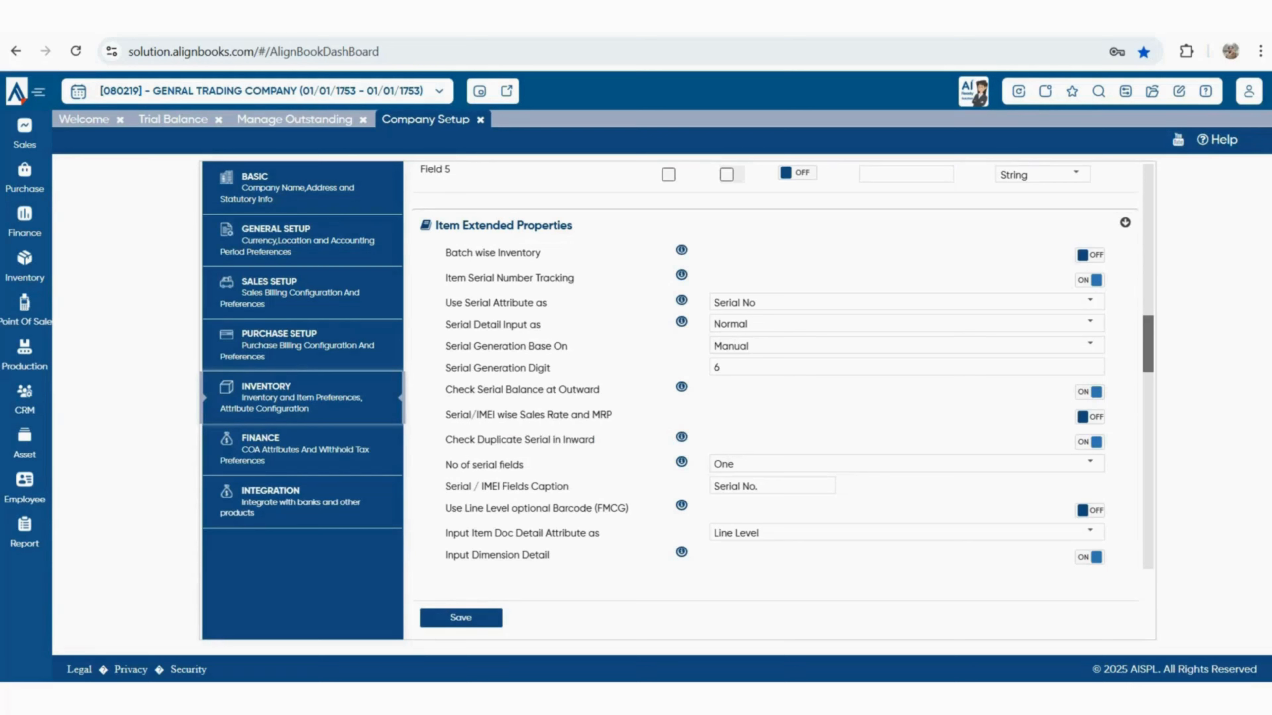
pyautogui.moveTo(446, 465); pyautogui.dragTo(524, 465)
# Set No of serial fields to Two and review the line-level optional barcode setting
pyautogui.click(525, 465)
pyautogui.click(1090, 463)
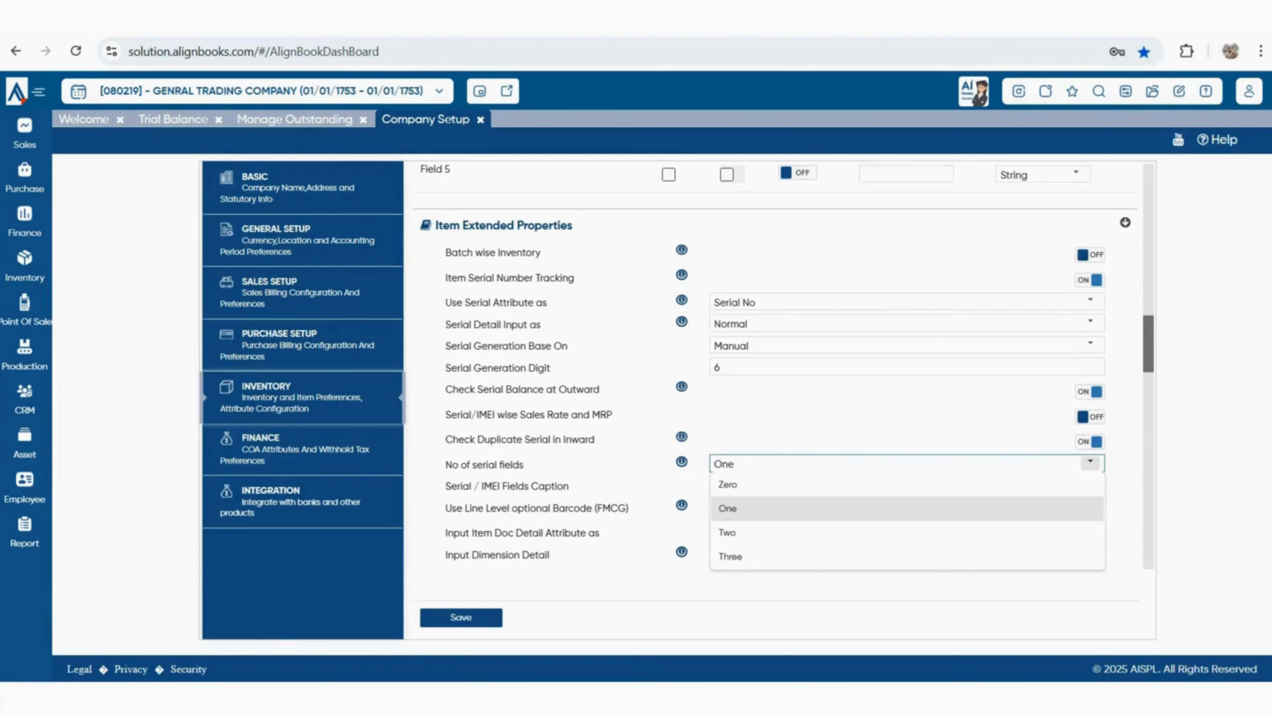
pyautogui.press('Down')
pyautogui.press('Return')
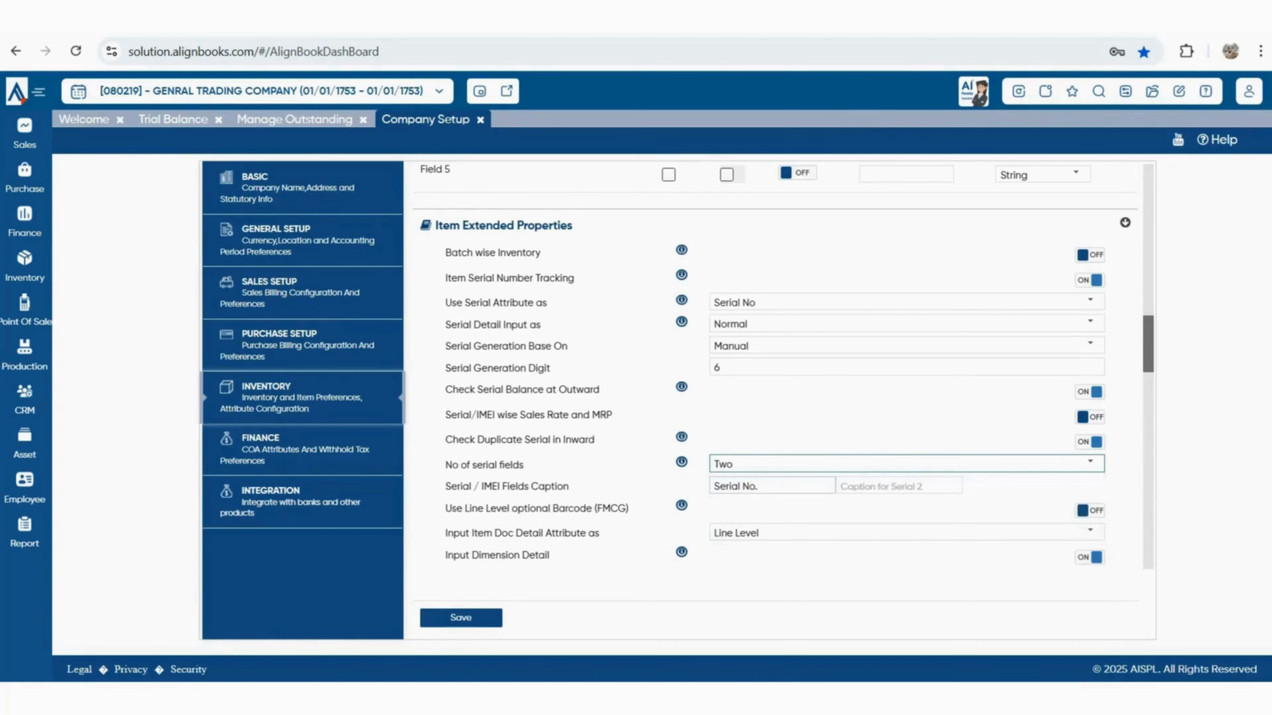
pyautogui.click(771, 486)
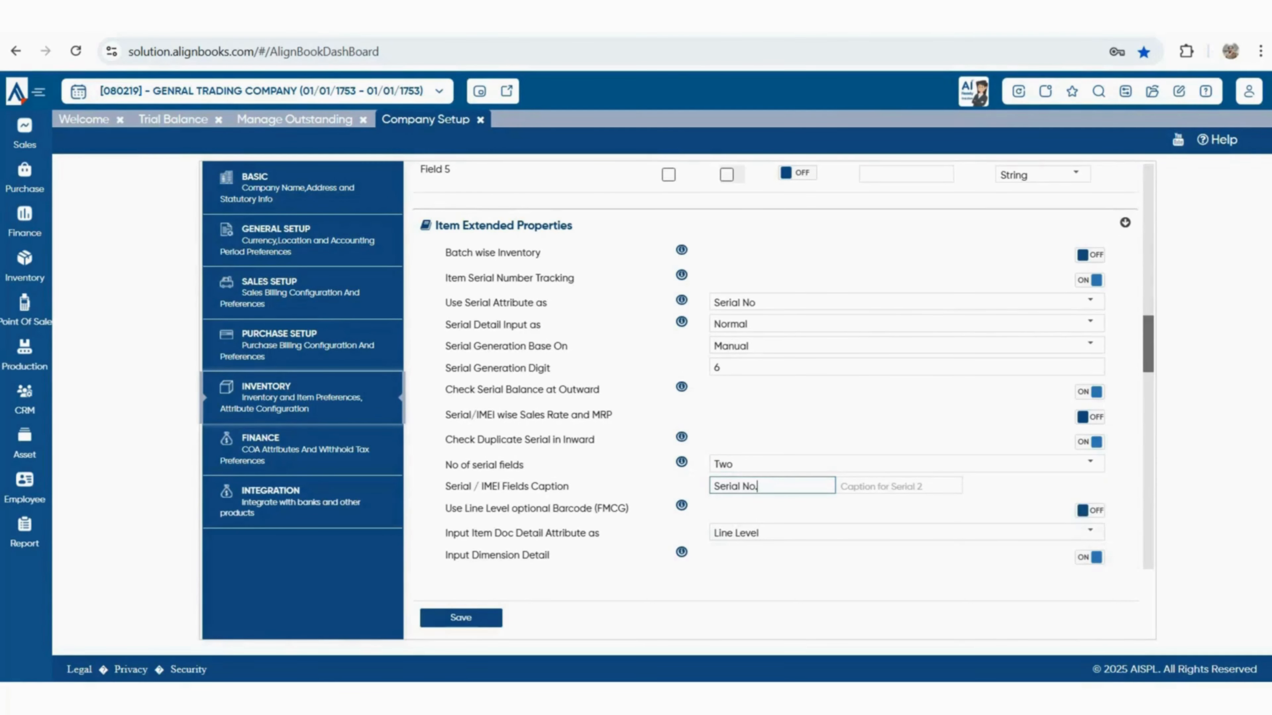
pyautogui.hotkey('shift', 'Left')
pyautogui.hotkey('shift', 'Left')
pyautogui.hotkey('shift', 'Left')
pyautogui.hotkey('shift', 'Left')
pyautogui.hotkey('shift', 'Left')
pyautogui.hotkey('shift', 'Left')
pyautogui.hotkey('shift', 'Left')
pyautogui.hotkey('shift', 'Left')
pyautogui.hotkey('shift', 'Left')
pyautogui.hotkey('shift', 'Left')
pyautogui.moveTo(445, 509); pyautogui.dragTo(611, 508)
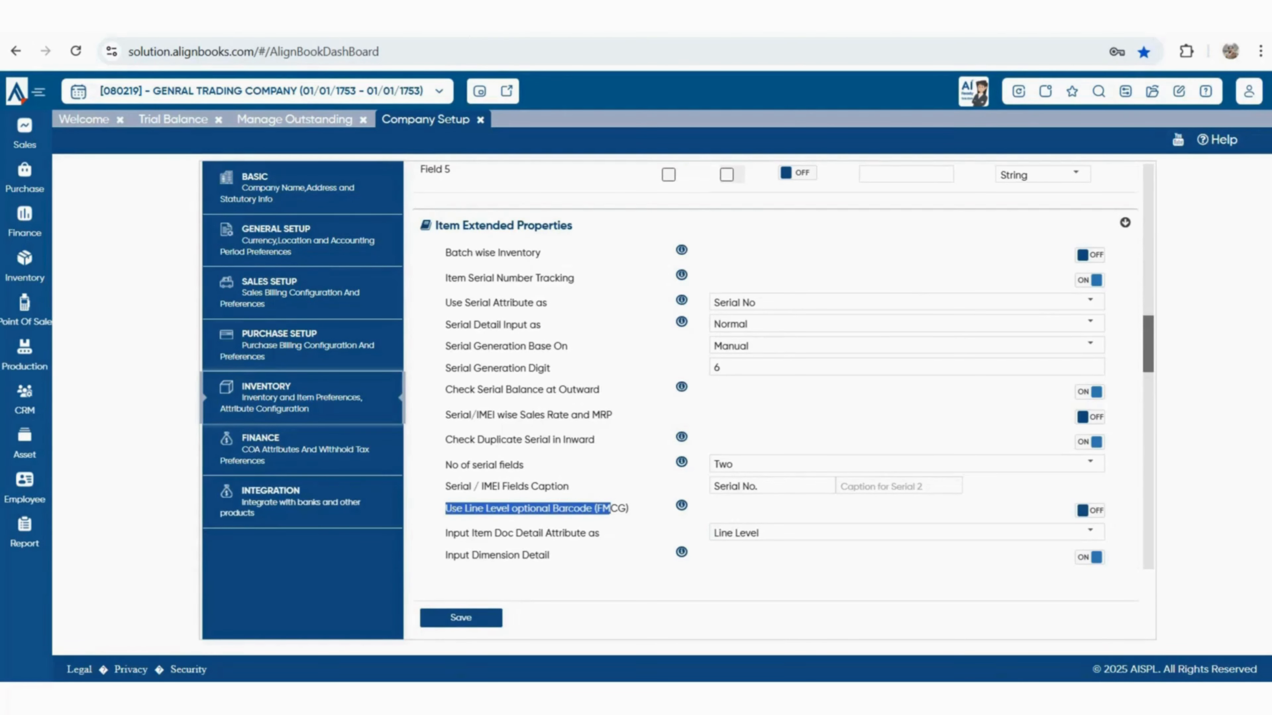
pyautogui.scroll(-2, 784, 366)
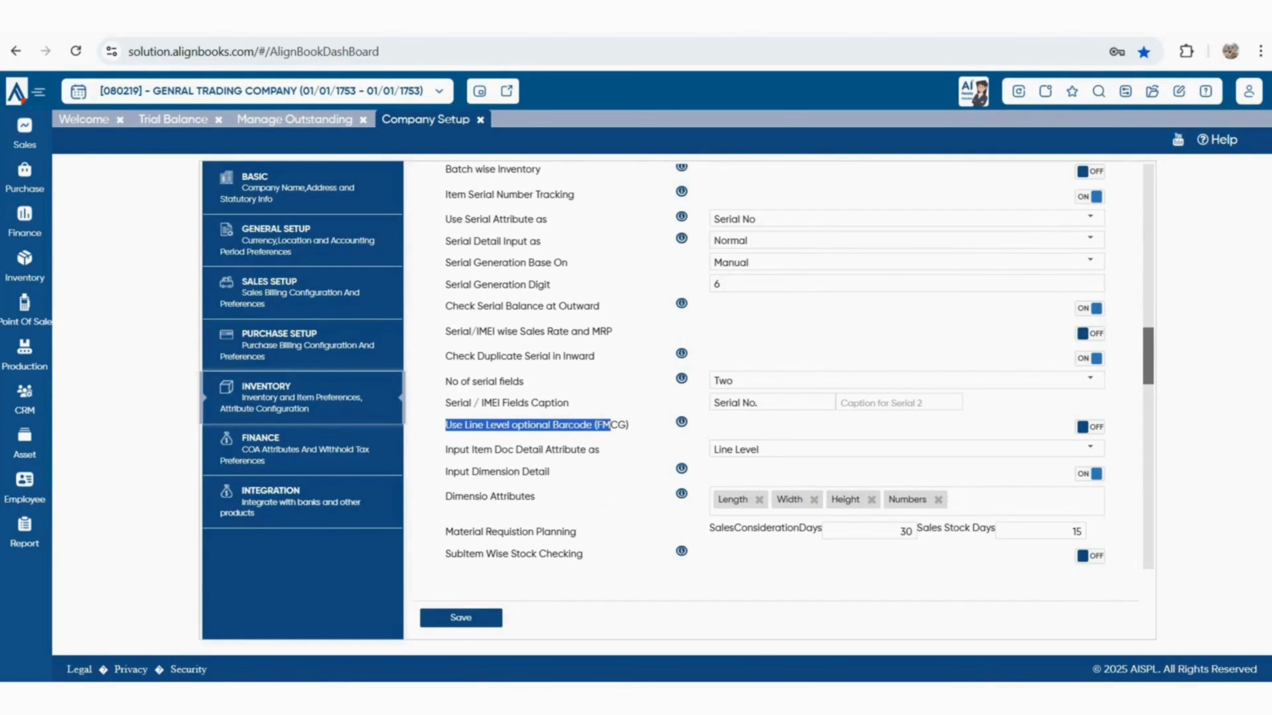
pyautogui.scroll(2, 787, 365)
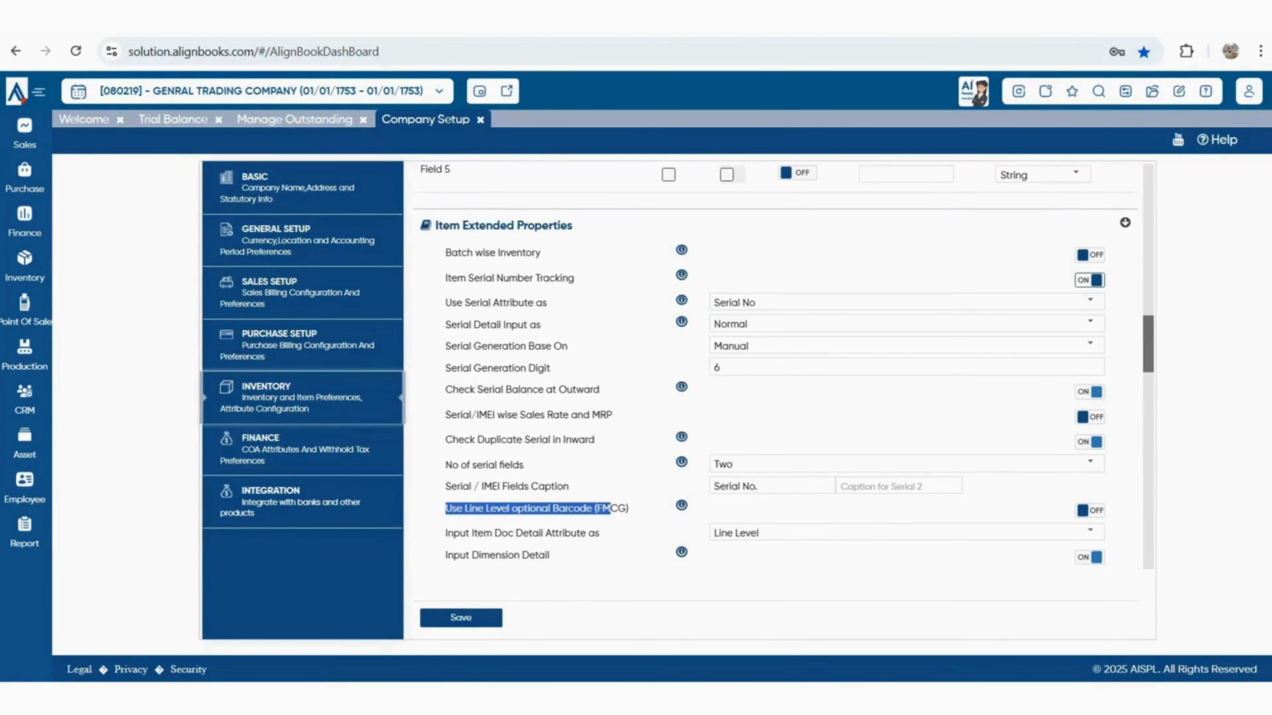
# Disable serial tracking, enable line-level optional barcode, keep Item Doc Detail Attribute at Line Level
pyautogui.click(1089, 280)
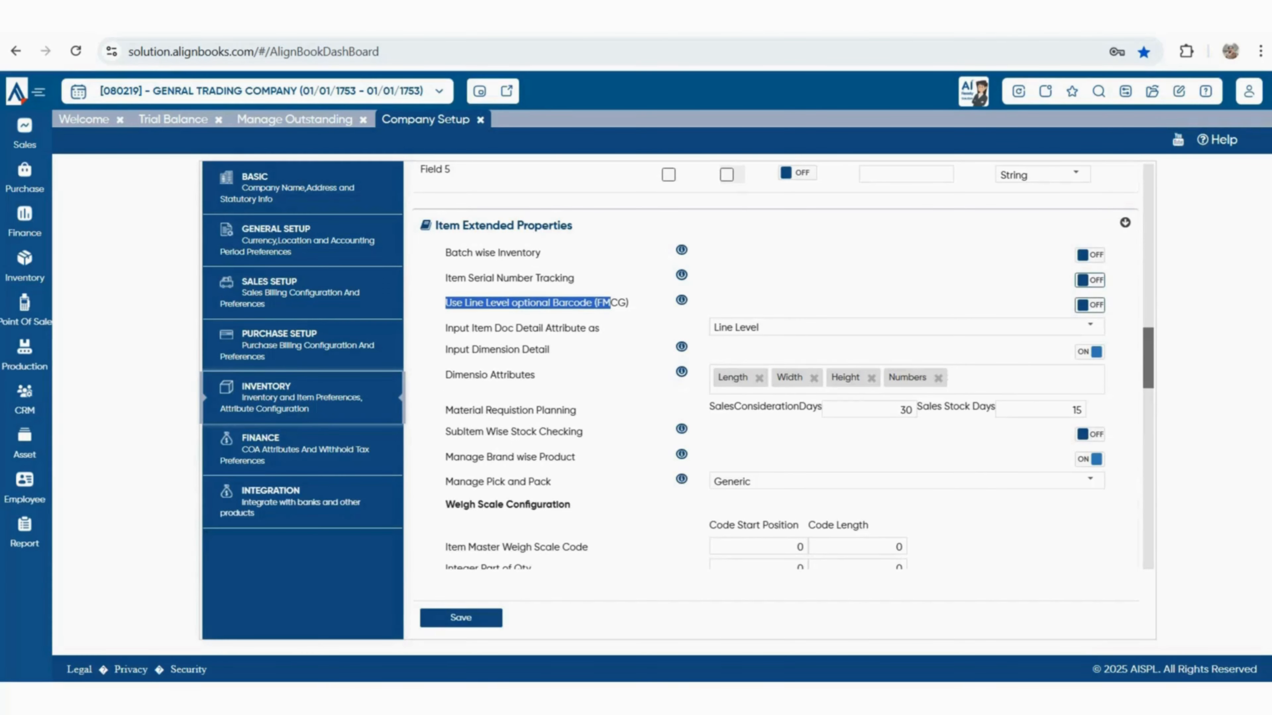
pyautogui.click(1090, 305)
pyautogui.click(1090, 327)
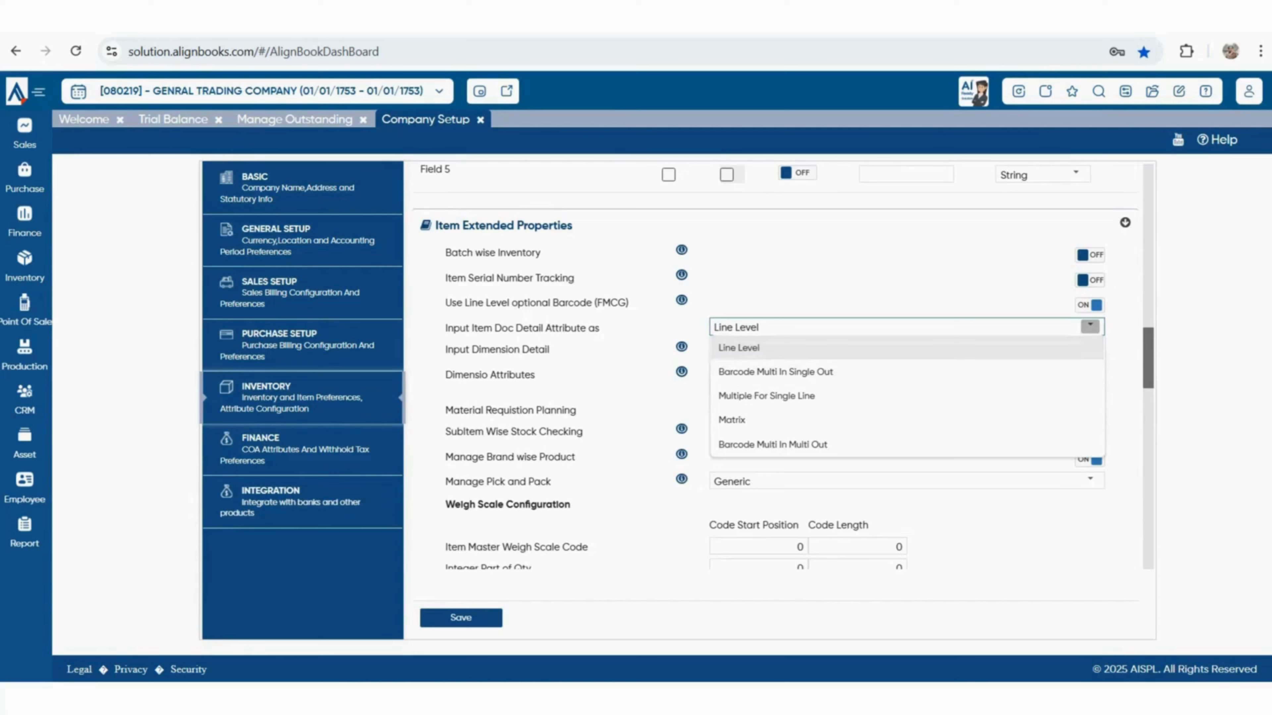
pyautogui.click(1090, 327)
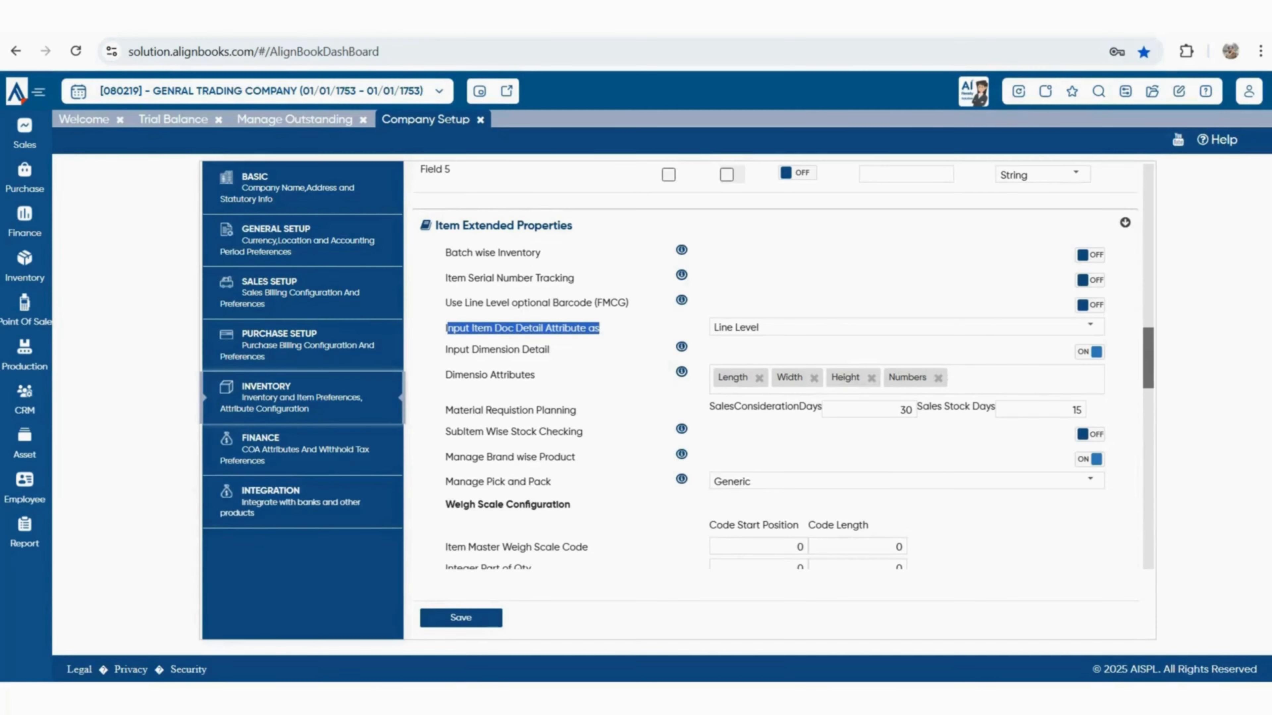
pyautogui.click(1090, 327)
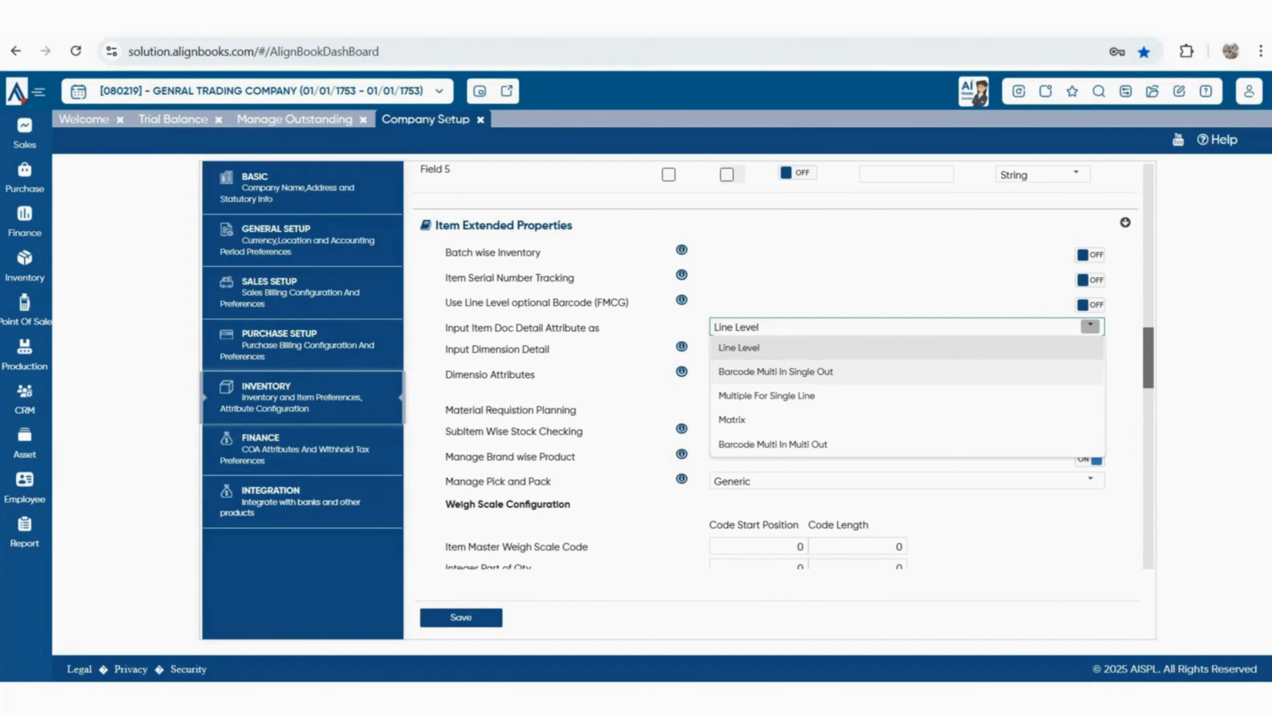
pyautogui.doubleClick(497, 350)
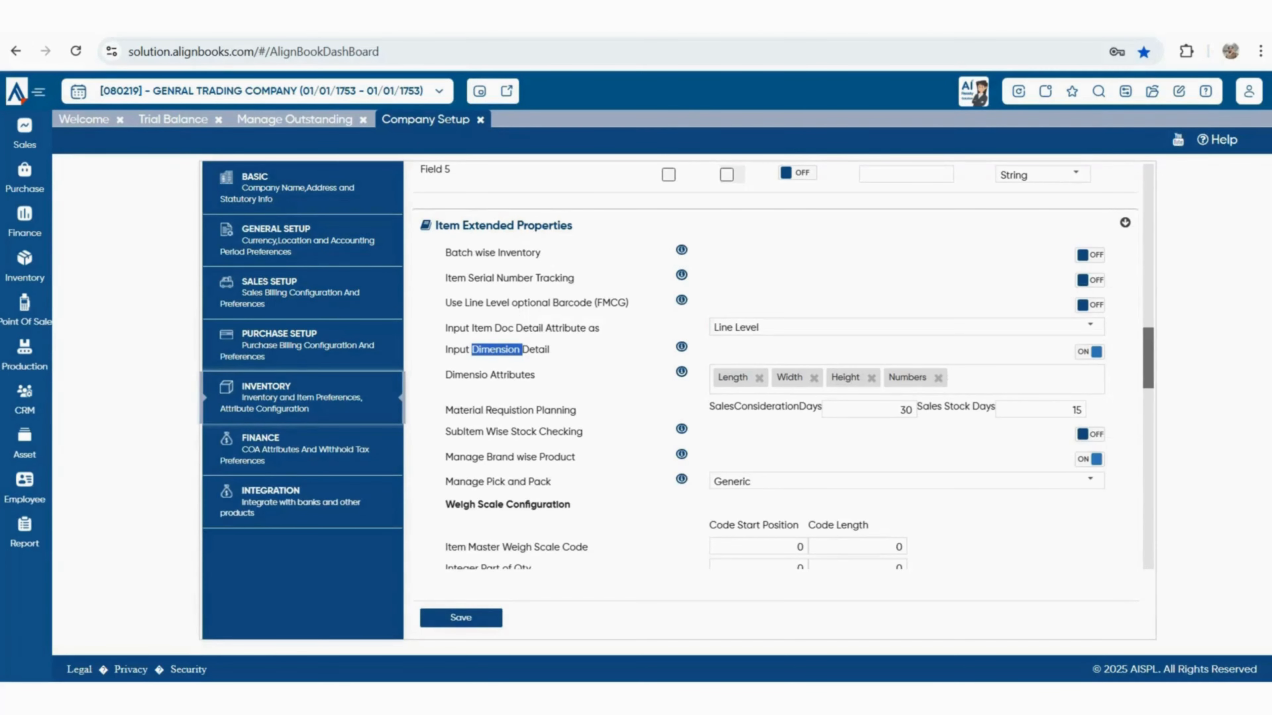
# Turn off Input Dimension Detail and review planning with 30 sales consideration days
pyautogui.click(521, 350)
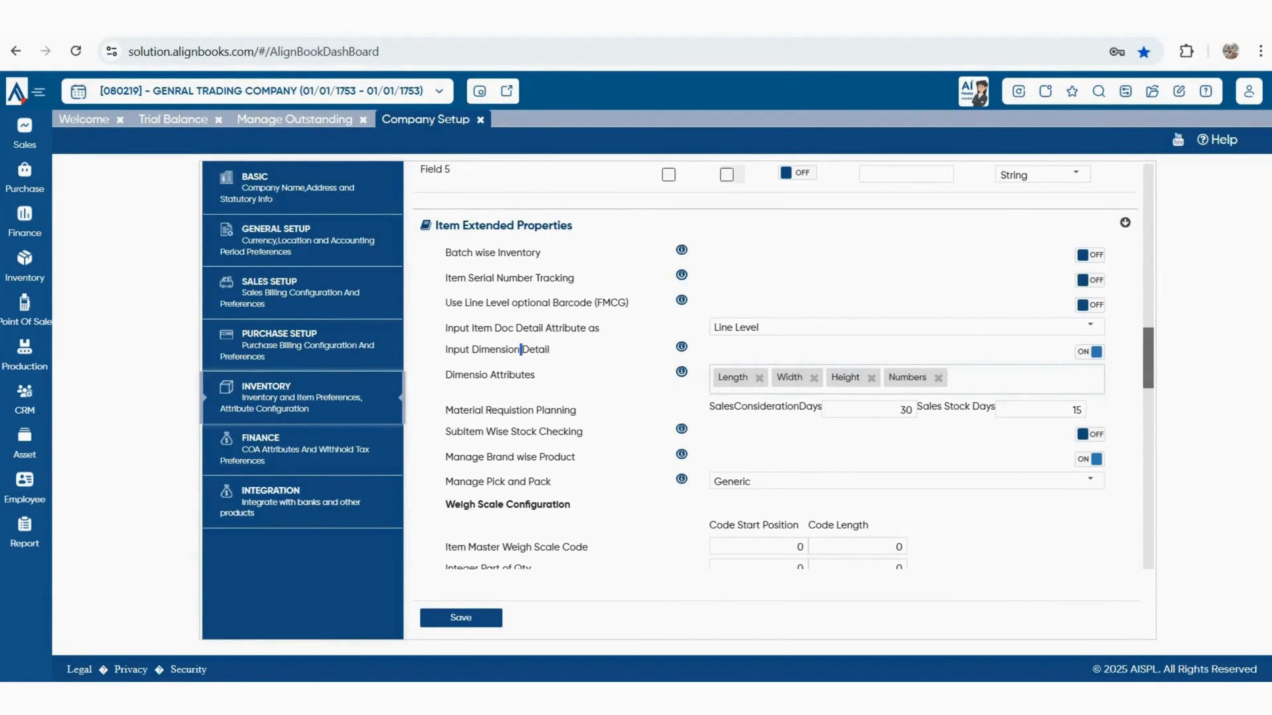
pyautogui.click(520, 350)
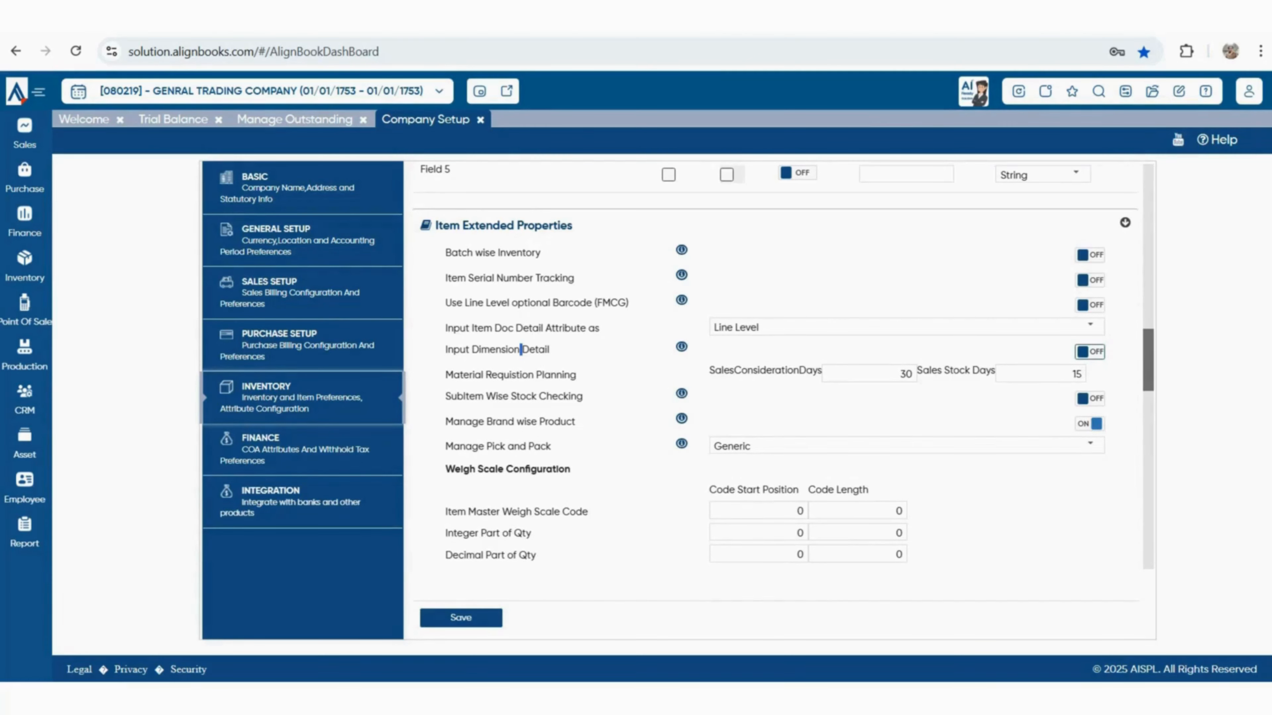
pyautogui.moveTo(453, 375); pyautogui.dragTo(576, 375)
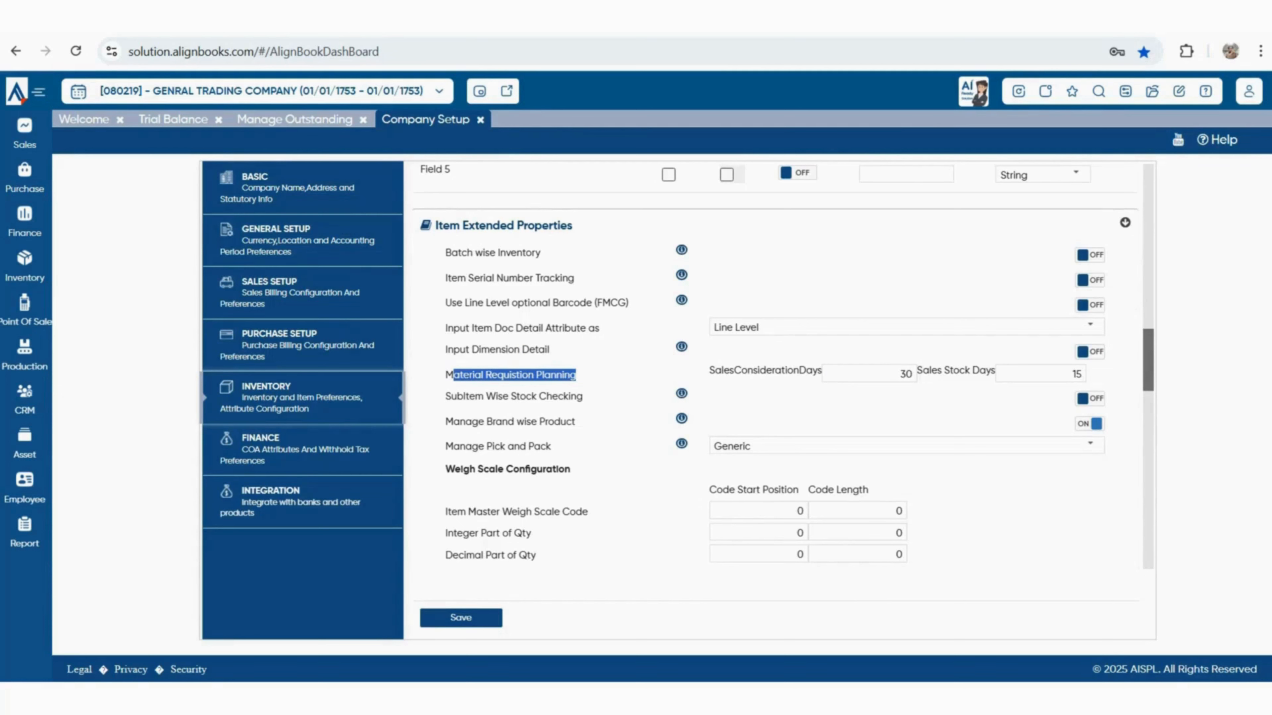
pyautogui.click(575, 375)
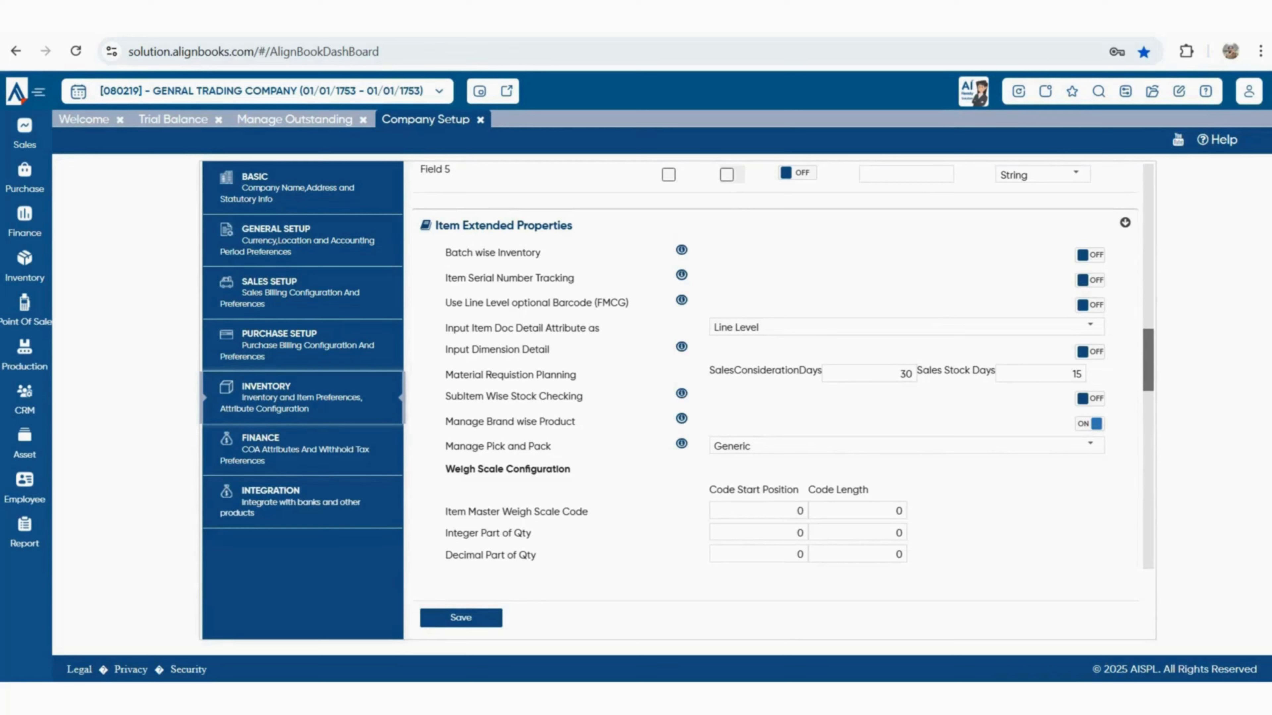
pyautogui.moveTo(708, 371); pyautogui.dragTo(822, 371)
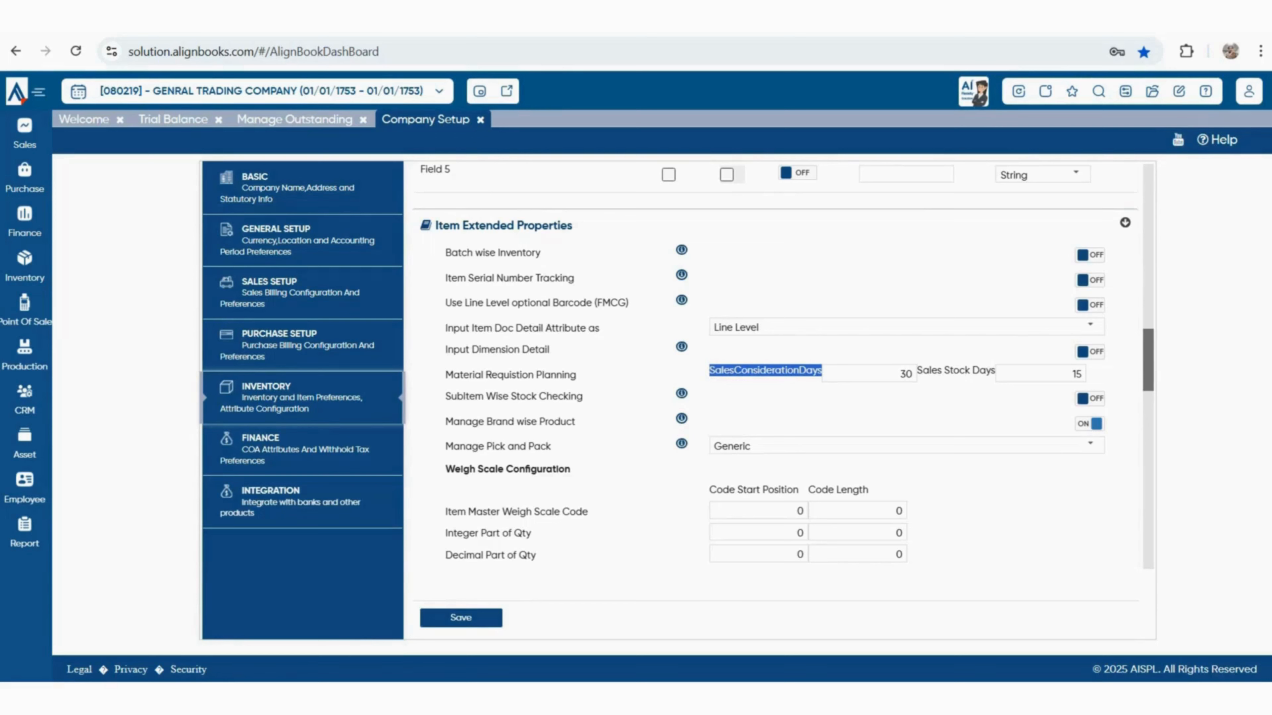
pyautogui.moveTo(898, 374); pyautogui.dragTo(913, 374)
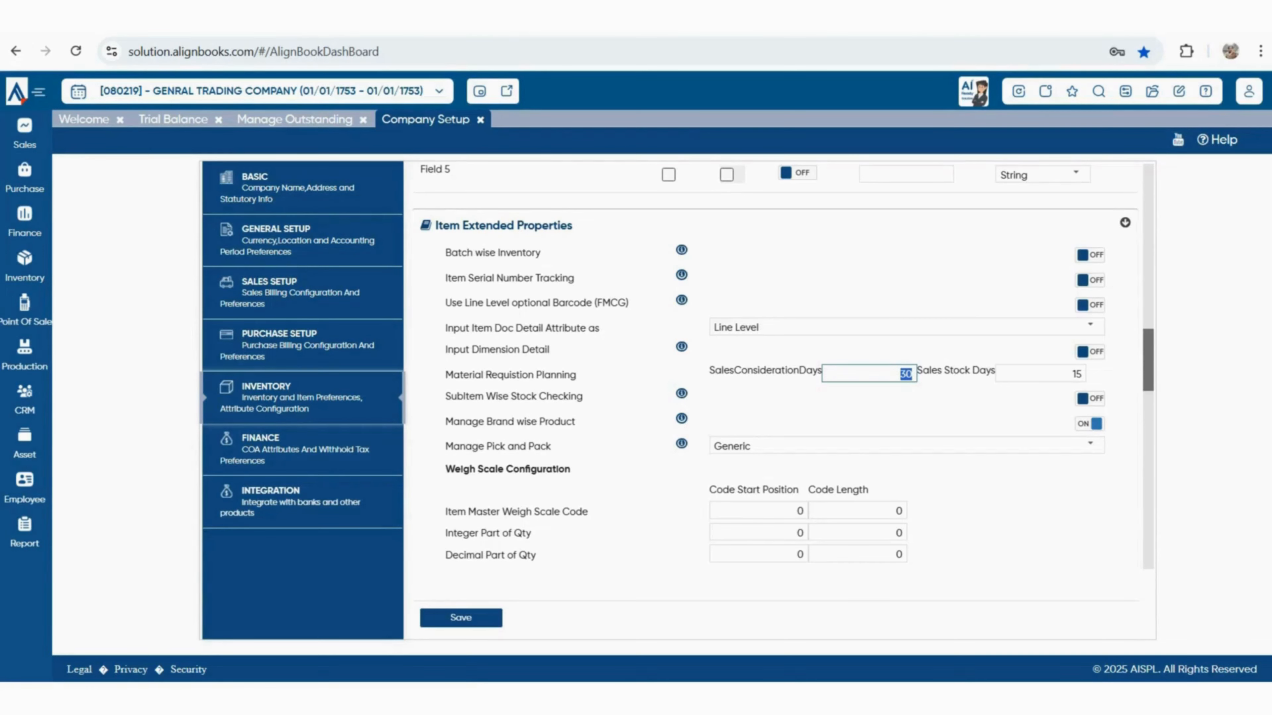
pyautogui.click(900, 375)
pyautogui.press('Tab')
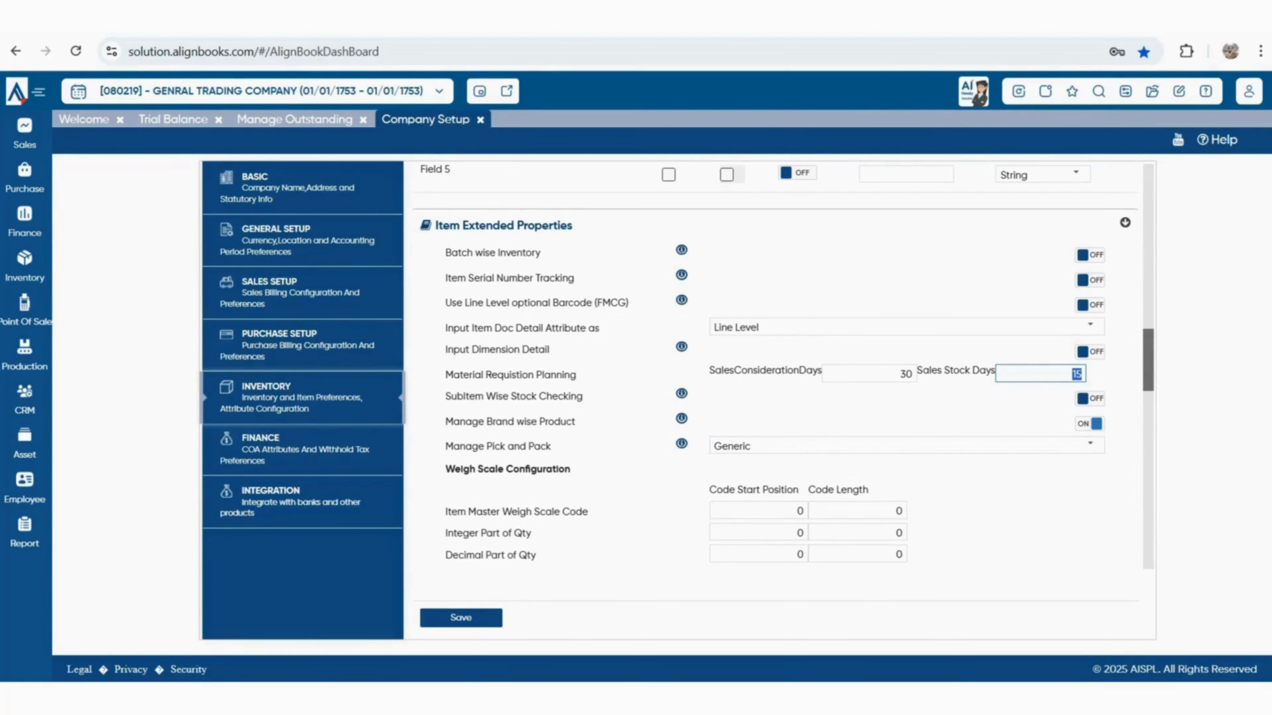
# Review SubItem stock checking and brand-wise settings, then list Manage Pick and Pack choices
pyautogui.moveTo(498, 397); pyautogui.dragTo(582, 396)
pyautogui.moveTo(478, 422); pyautogui.dragTo(575, 422)
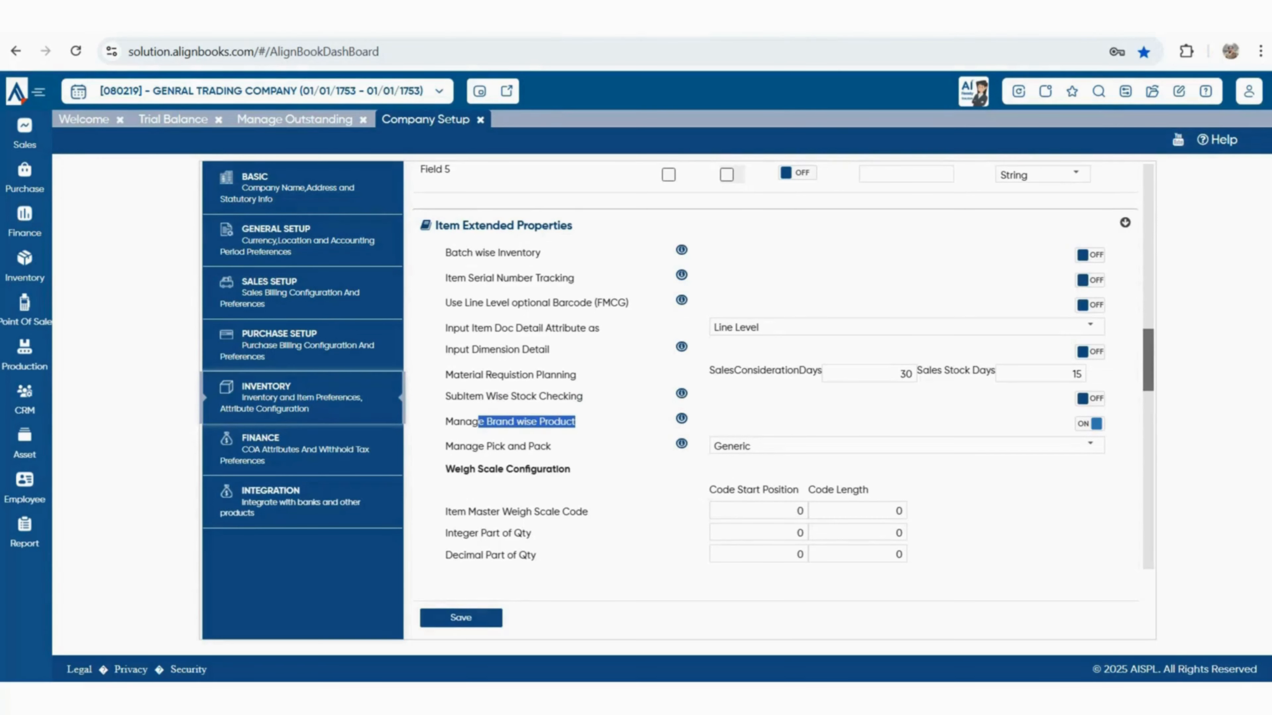
pyautogui.moveTo(446, 446); pyautogui.dragTo(552, 446)
pyautogui.click(1090, 445)
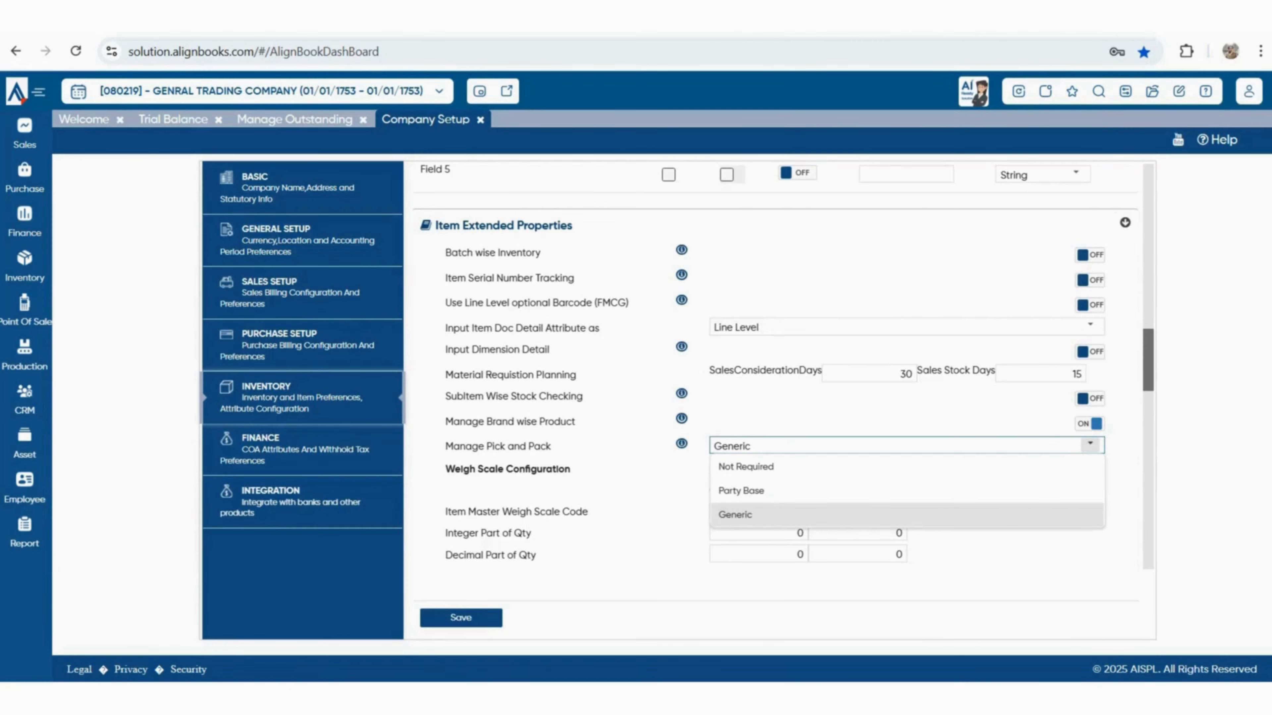
pyautogui.scroll(-3, 751, 451)
pyautogui.moveTo(455, 302); pyautogui.dragTo(571, 302)
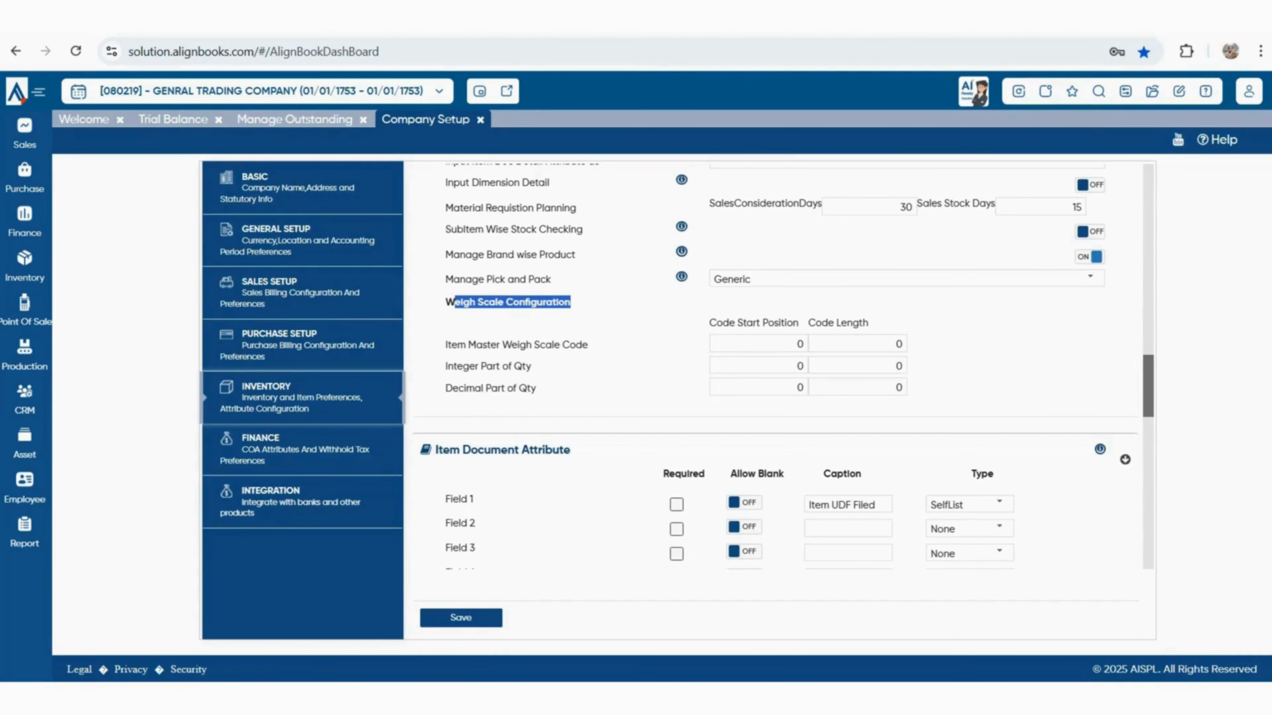
pyautogui.scroll(-3, 776, 401)
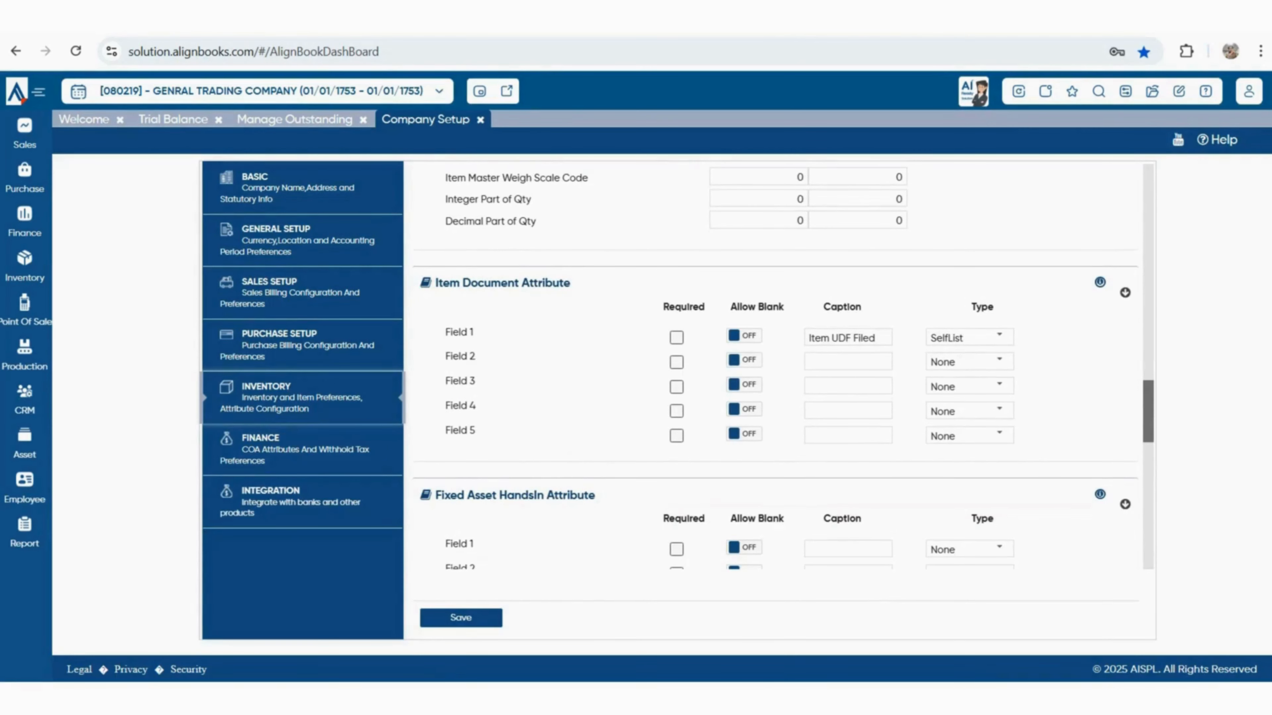
pyautogui.moveTo(449, 283); pyautogui.dragTo(571, 283)
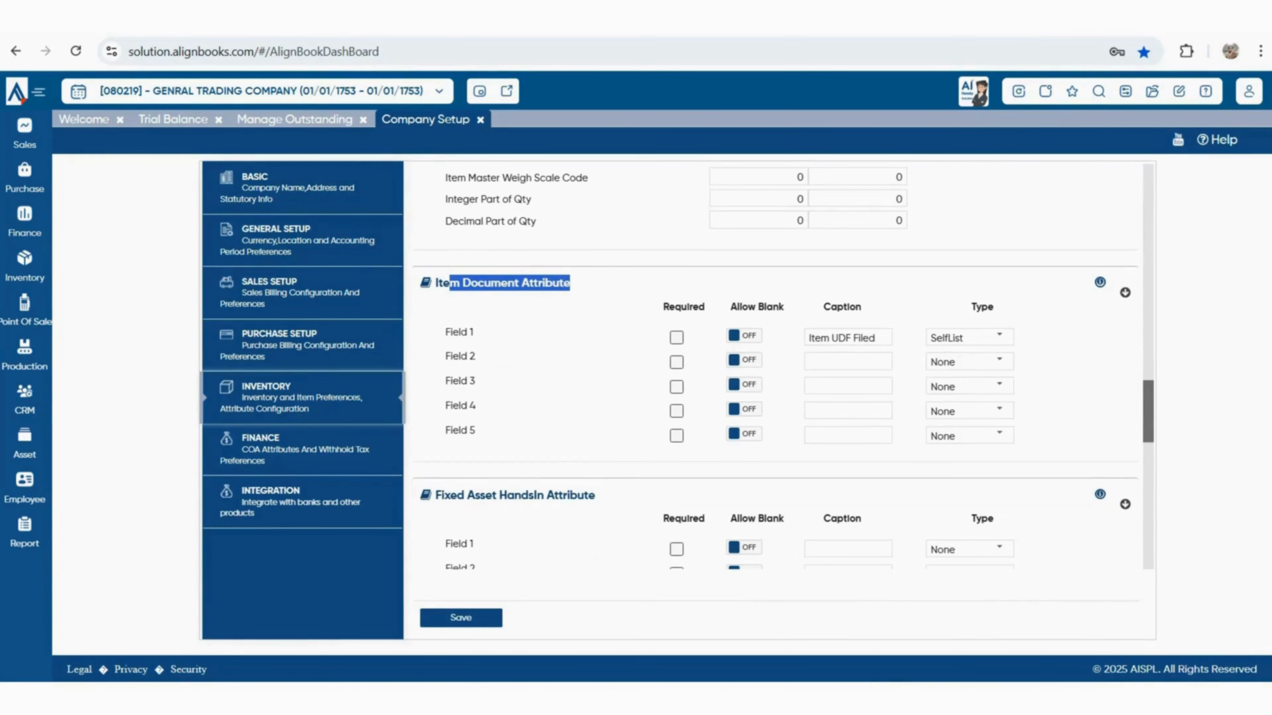
pyautogui.scroll(-2, 776, 366)
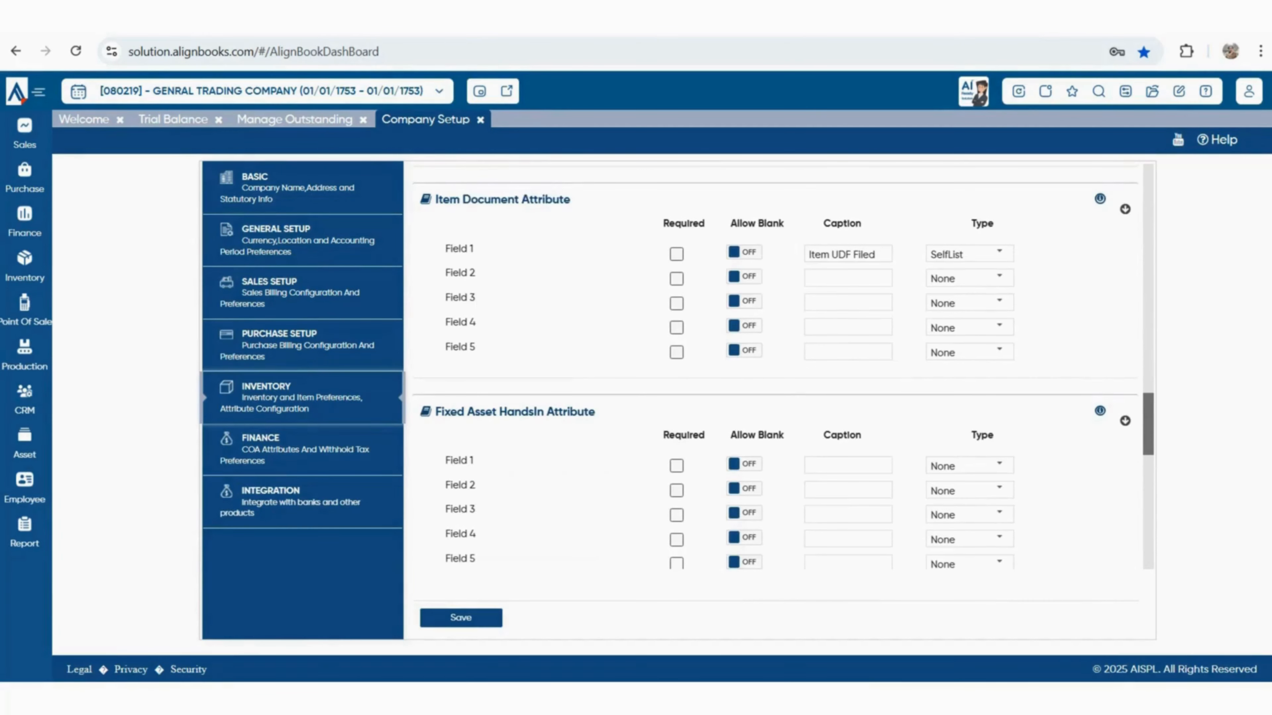
pyautogui.scroll(-6, 776, 366)
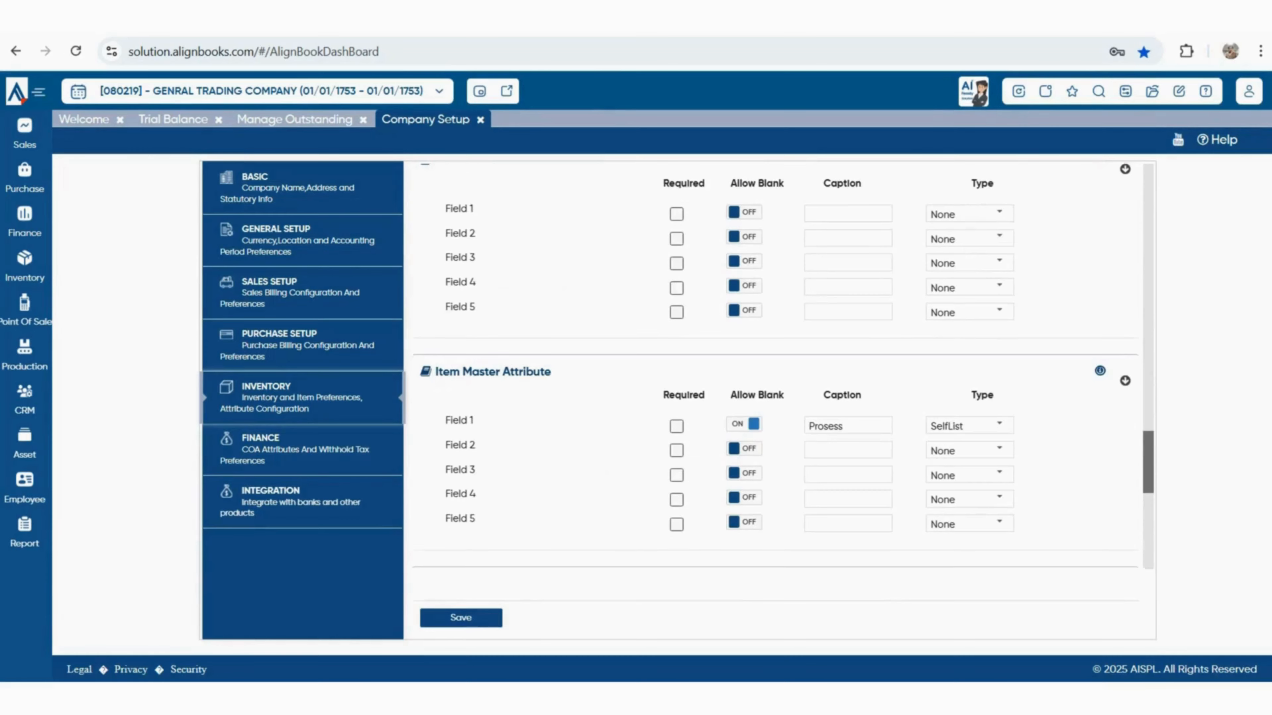
pyautogui.scroll(-6, 776, 366)
pyautogui.scroll(-6, 776, 366)
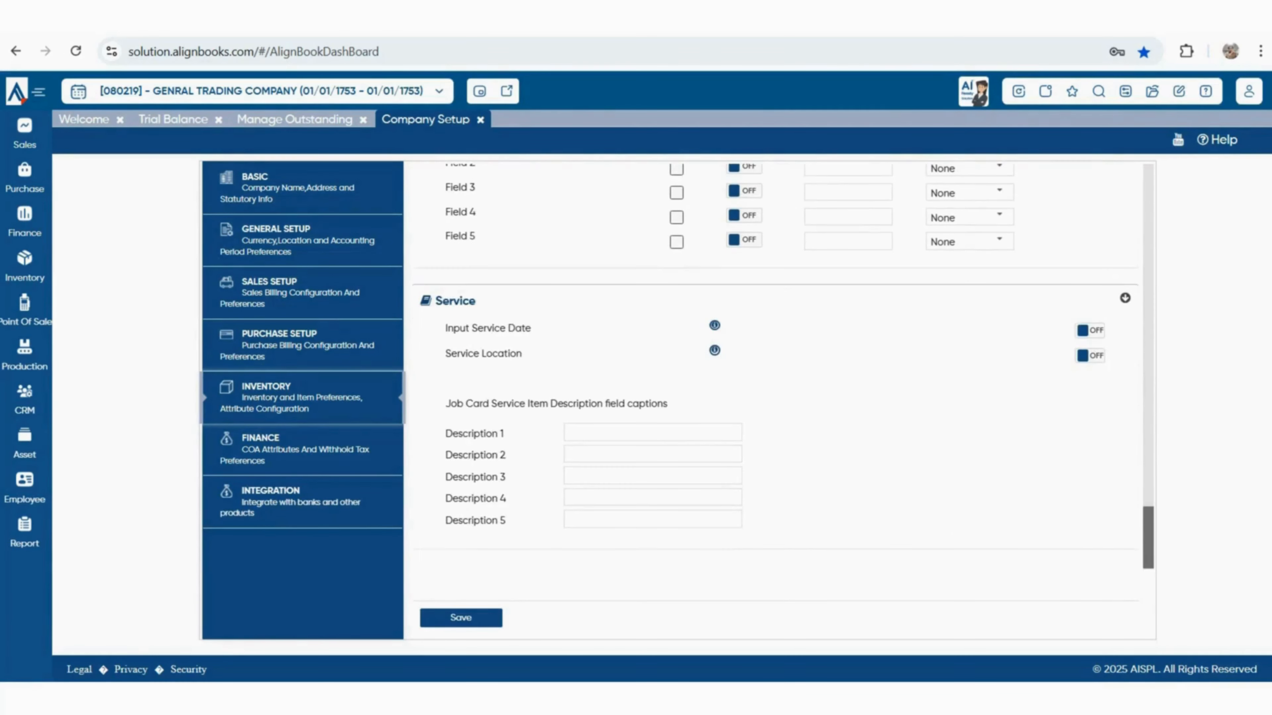
pyautogui.scroll(20, 776, 366)
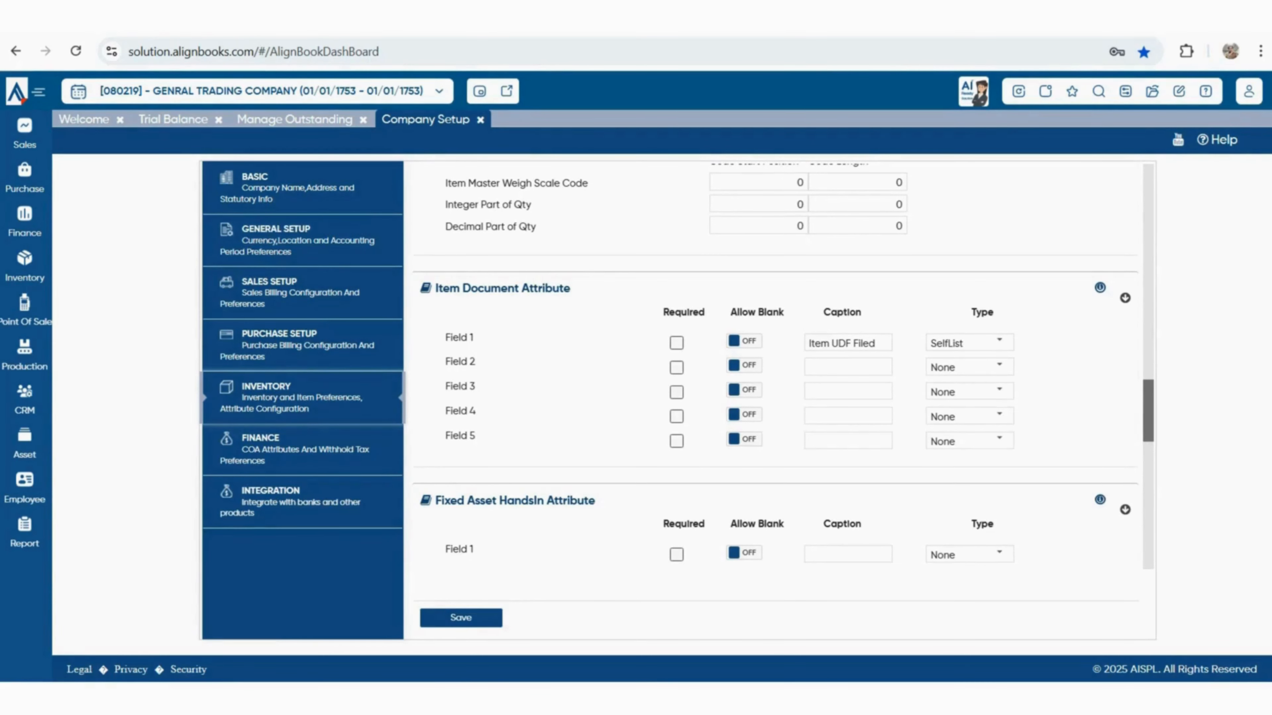
# Go to the Integration section and browse the cards down to IVR and EasyEcom
pyautogui.click(303, 502)
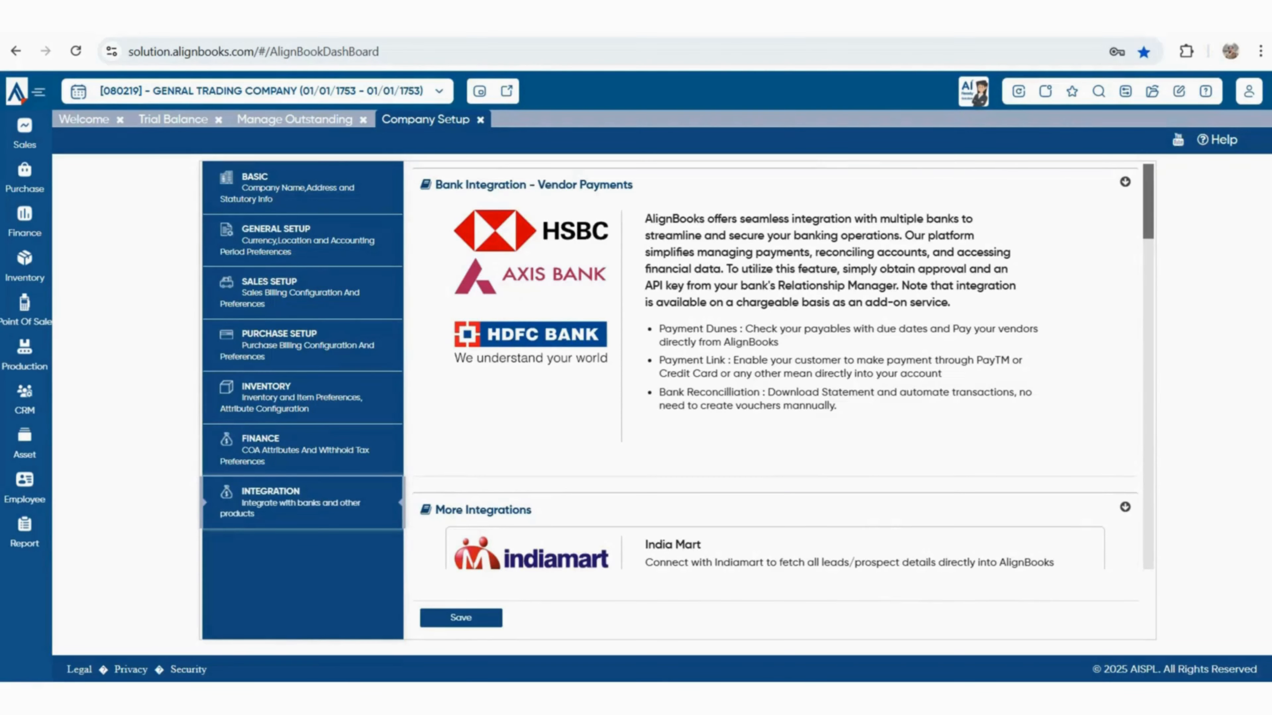
pyautogui.scroll(-5, 776, 365)
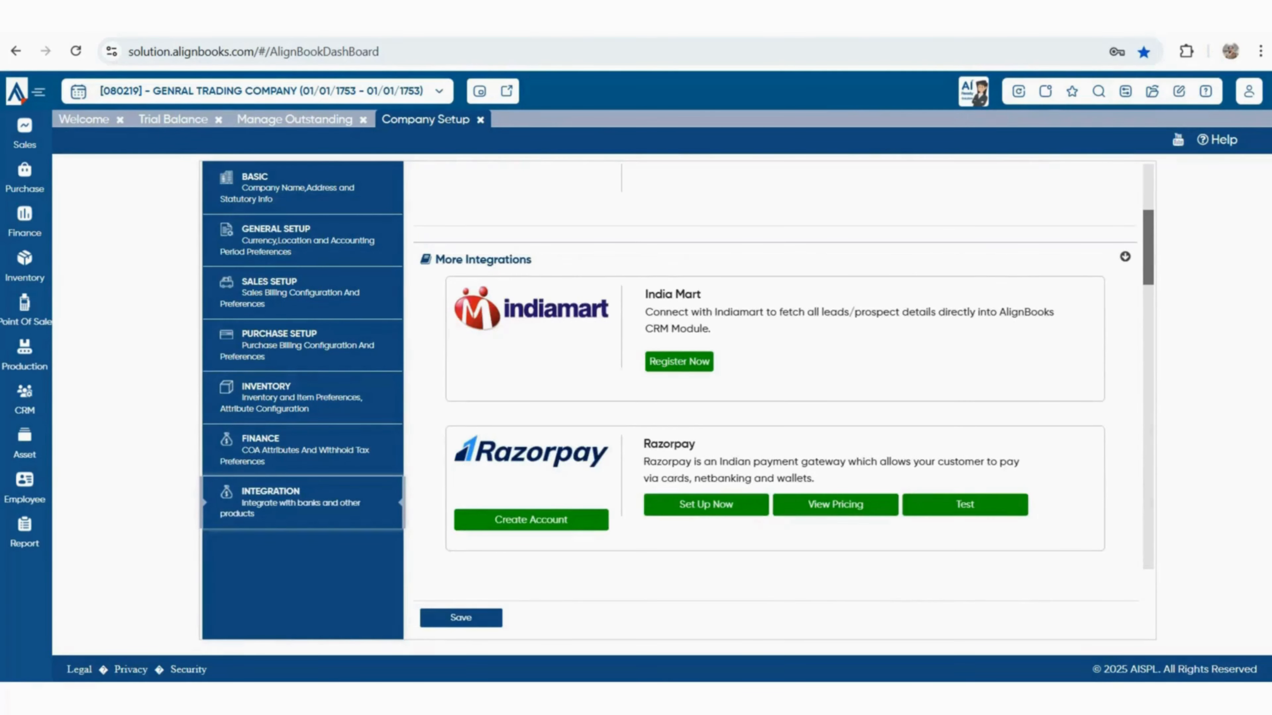
pyautogui.scroll(-3, 776, 366)
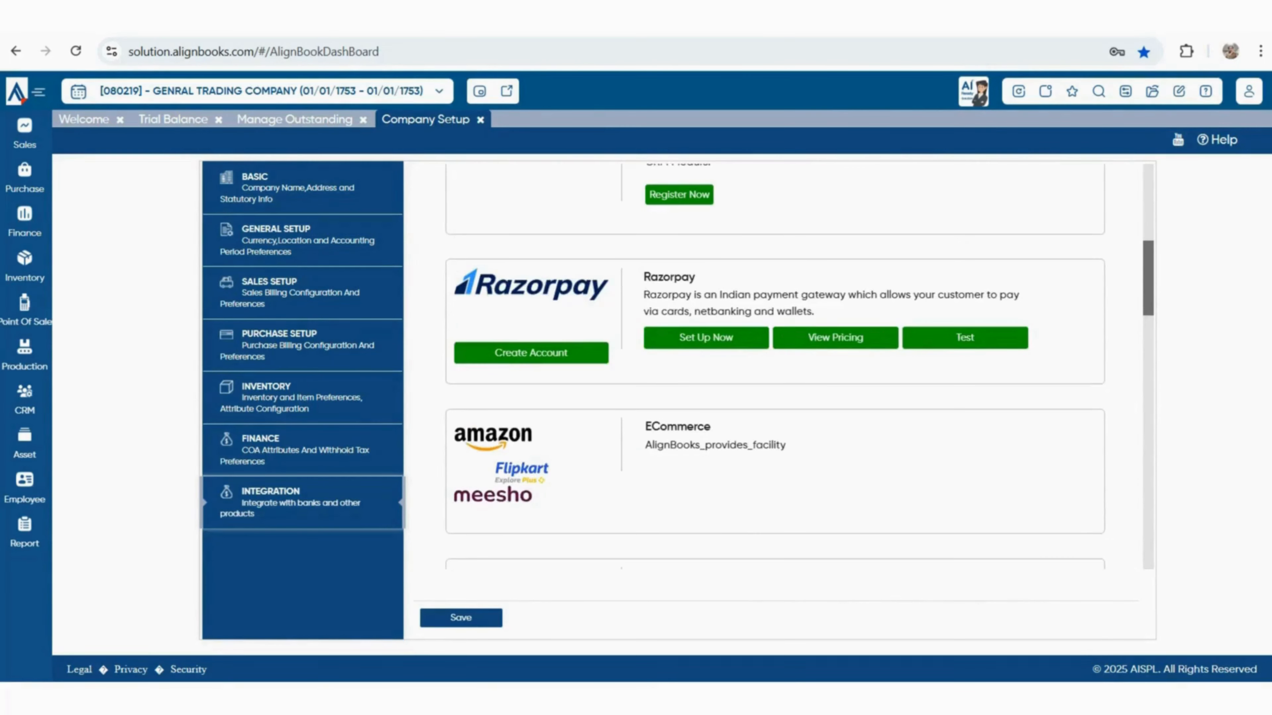
pyautogui.scroll(-6, 776, 366)
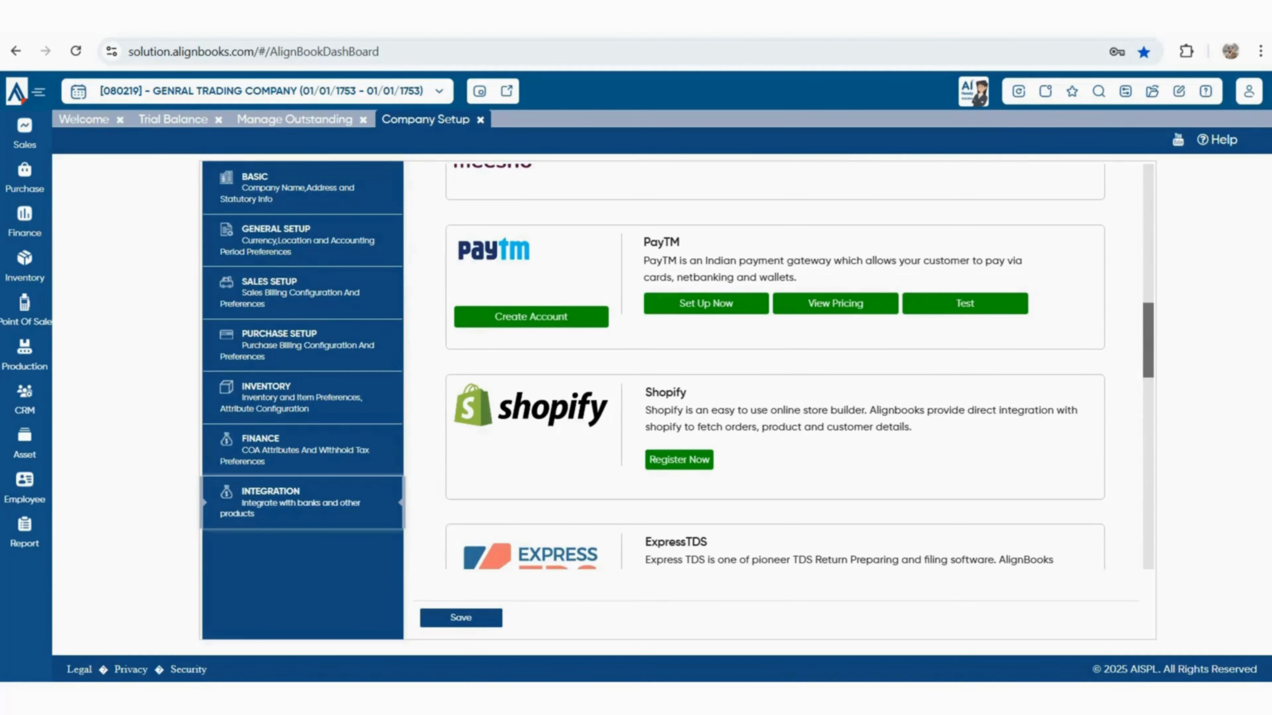
pyautogui.scroll(-2, 776, 366)
pyautogui.scroll(-4, 776, 365)
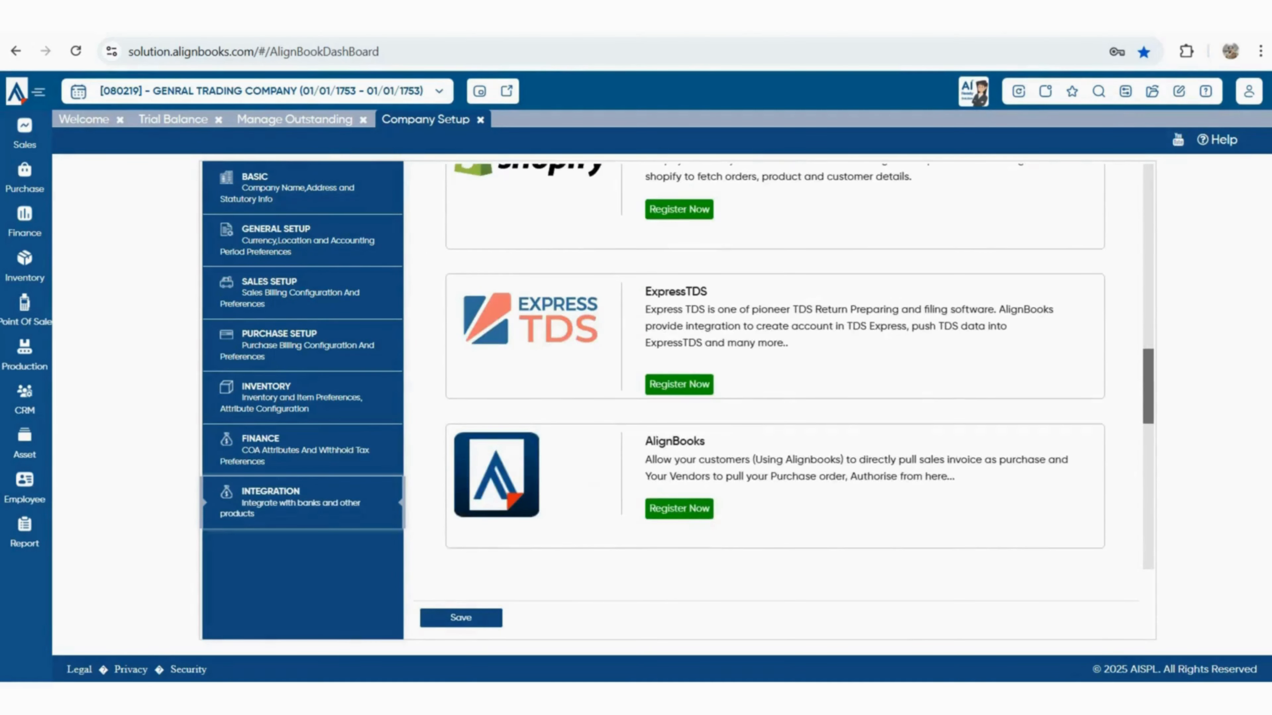
pyautogui.scroll(-10, 776, 366)
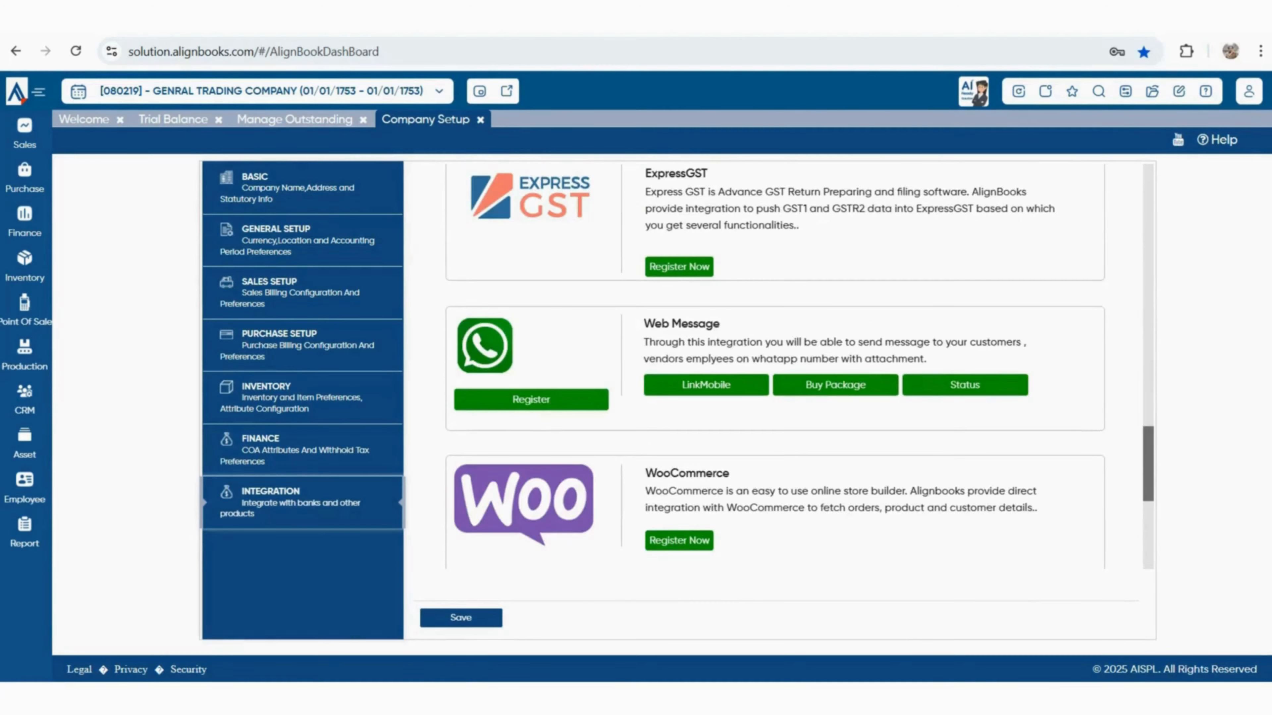
pyautogui.scroll(-6, 776, 366)
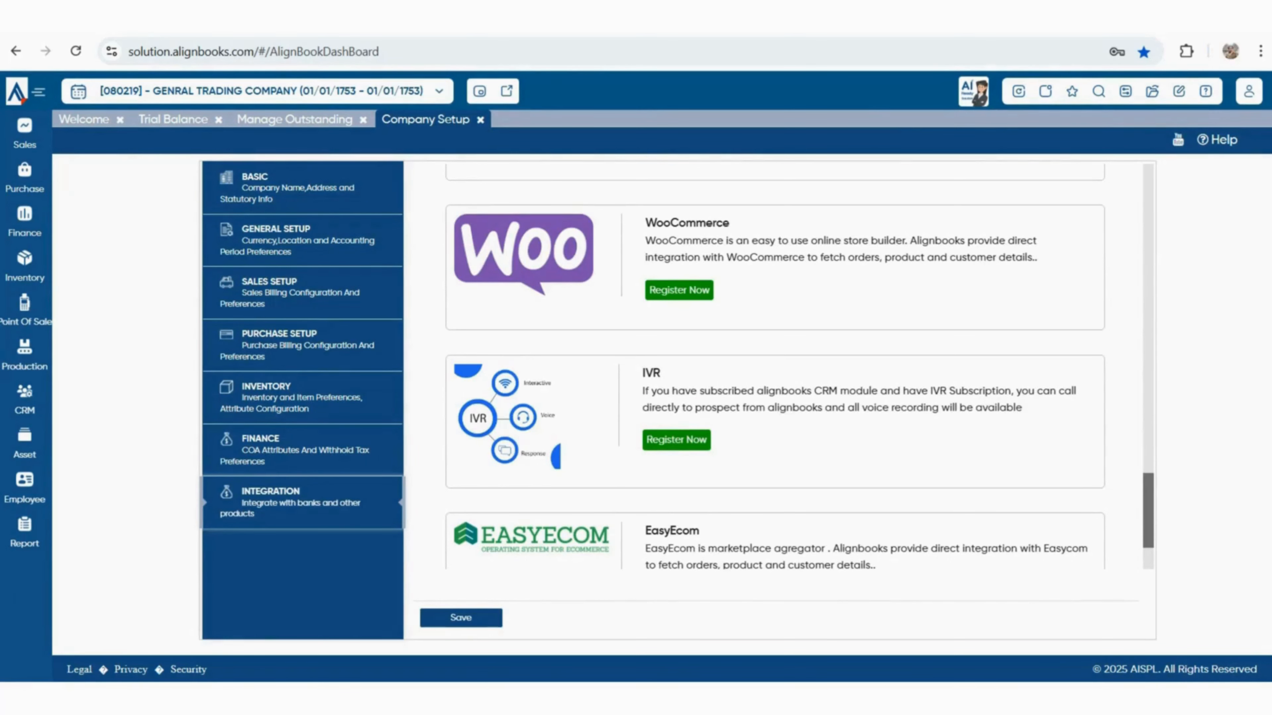
pyautogui.scroll(-3, 776, 365)
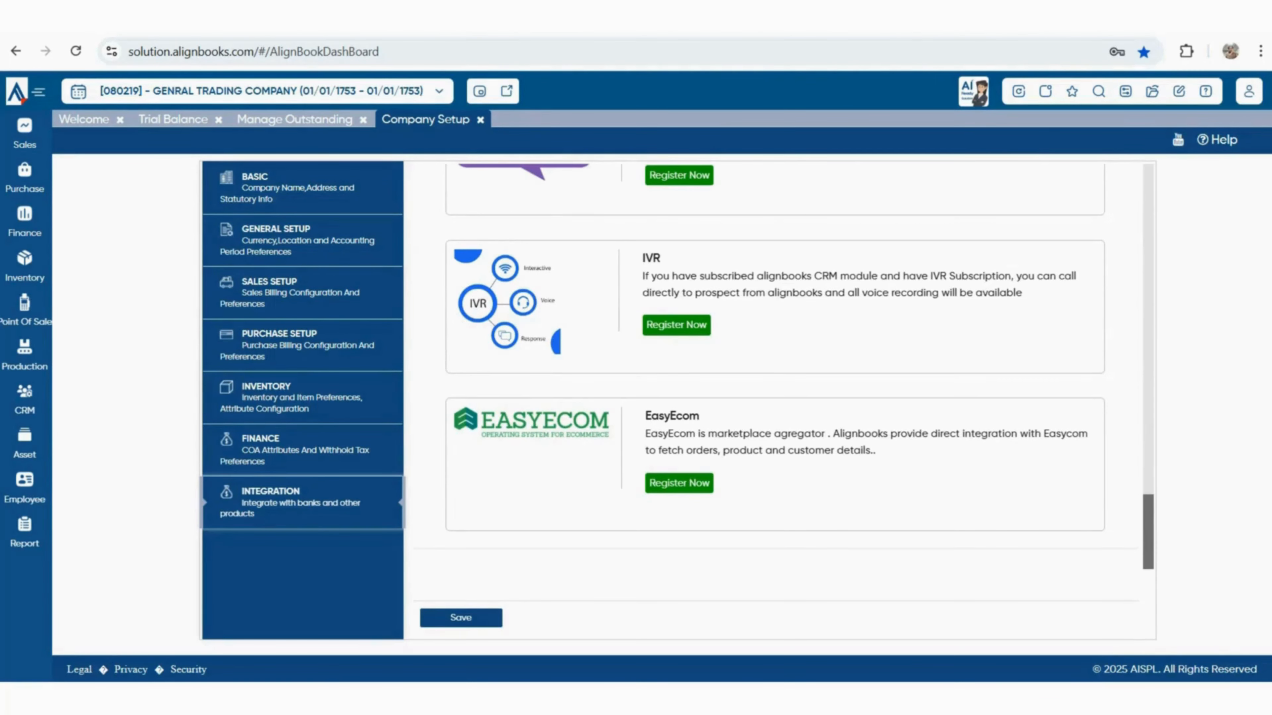
pyautogui.scroll(20, 776, 365)
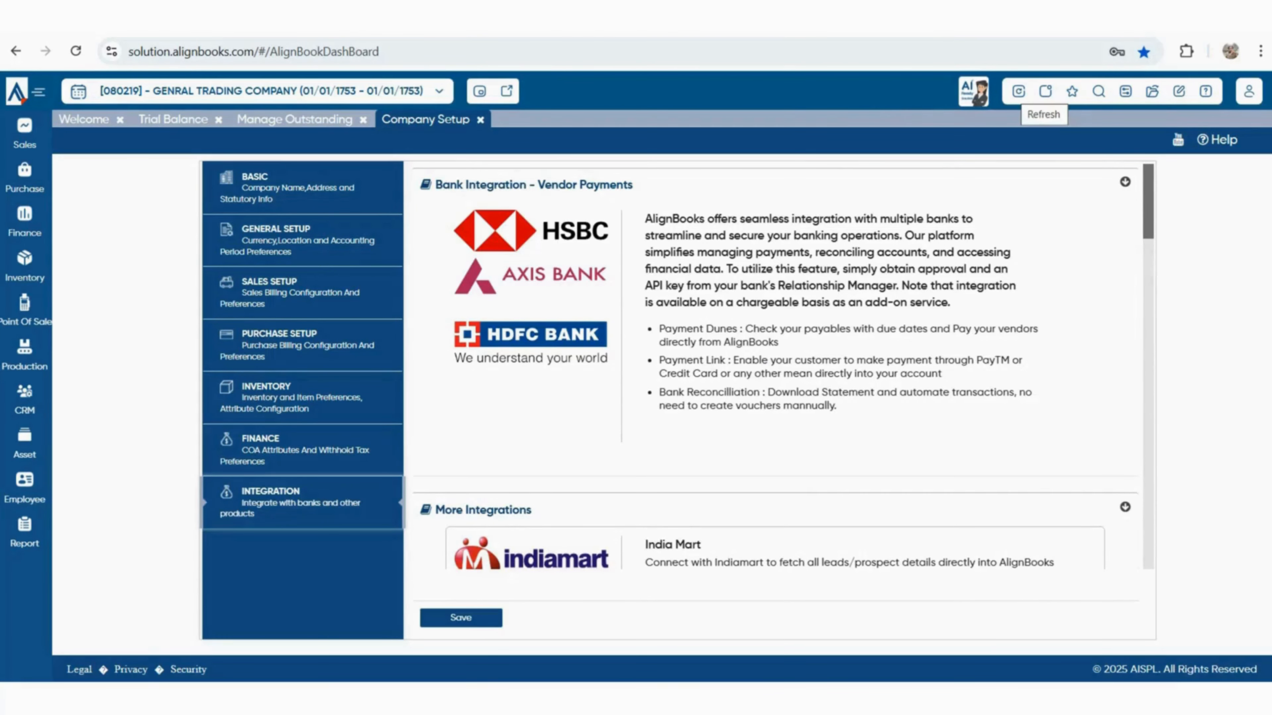
# Refresh AlignBooks and confirm closing all open pages
pyautogui.click(1018, 91)
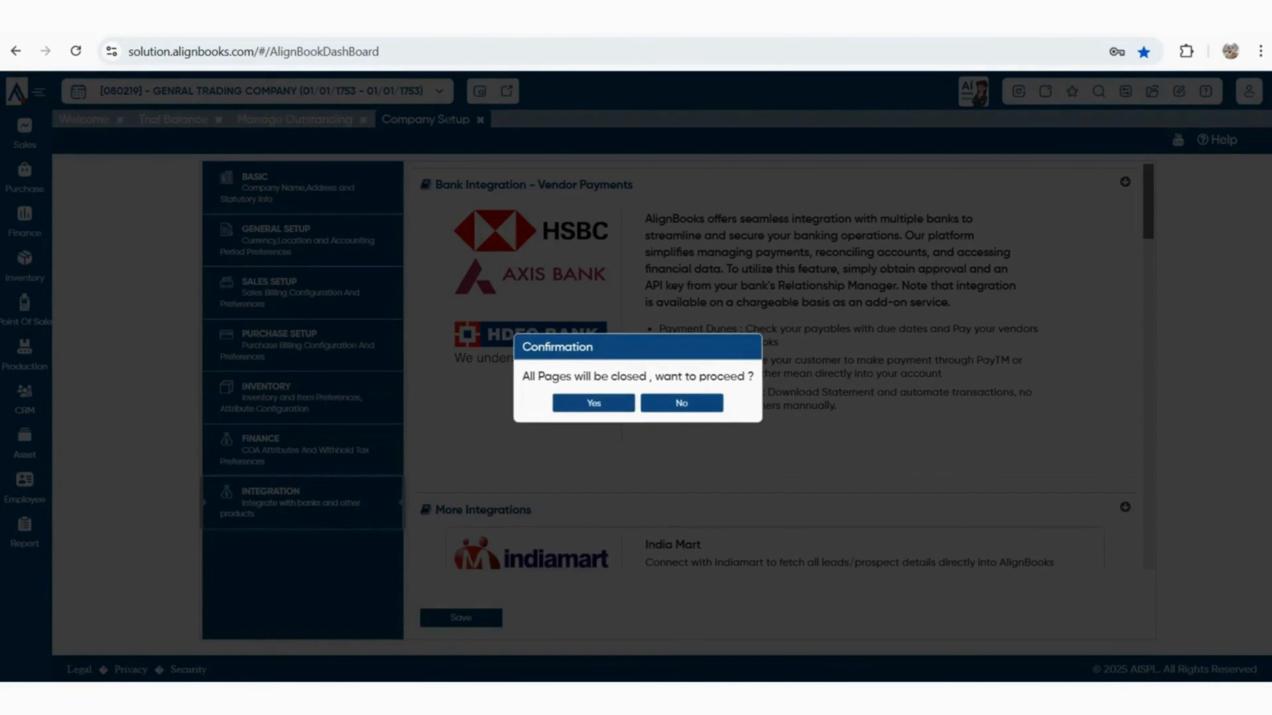
pyautogui.click(594, 404)
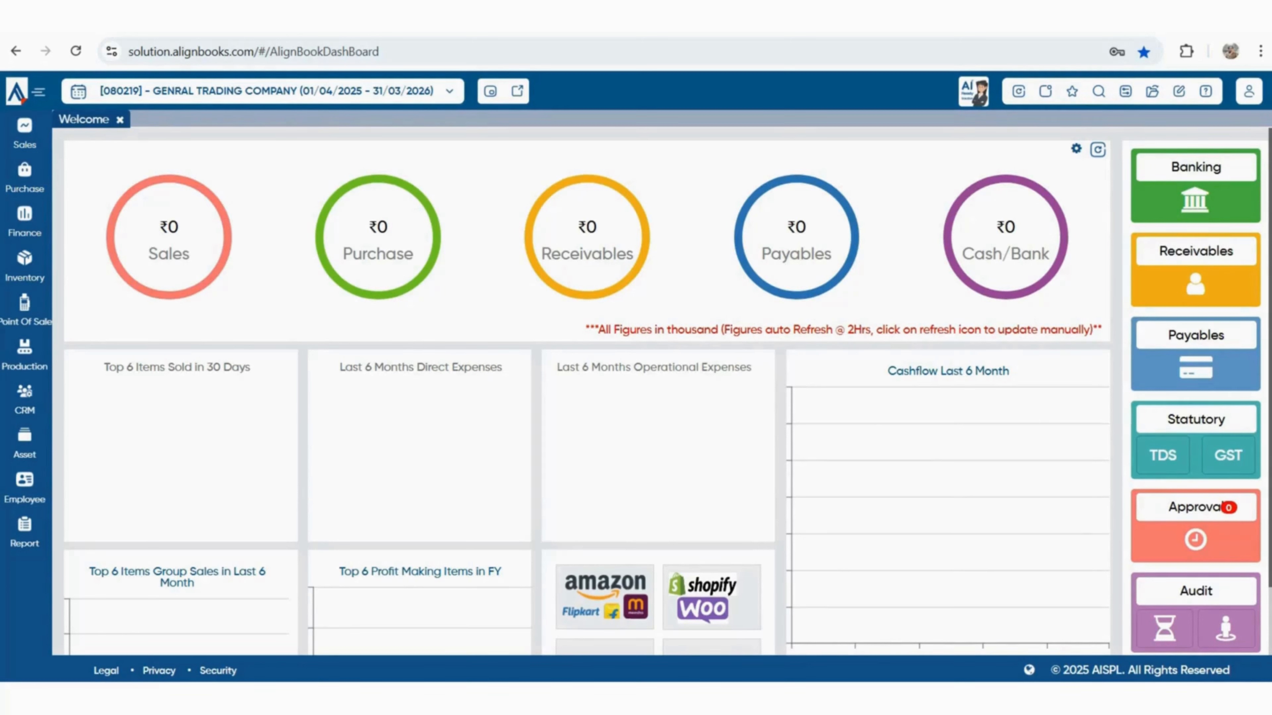
# Go to Item Master, check the pre-configured items' business types, then begin a new item
pyautogui.click(24, 265)
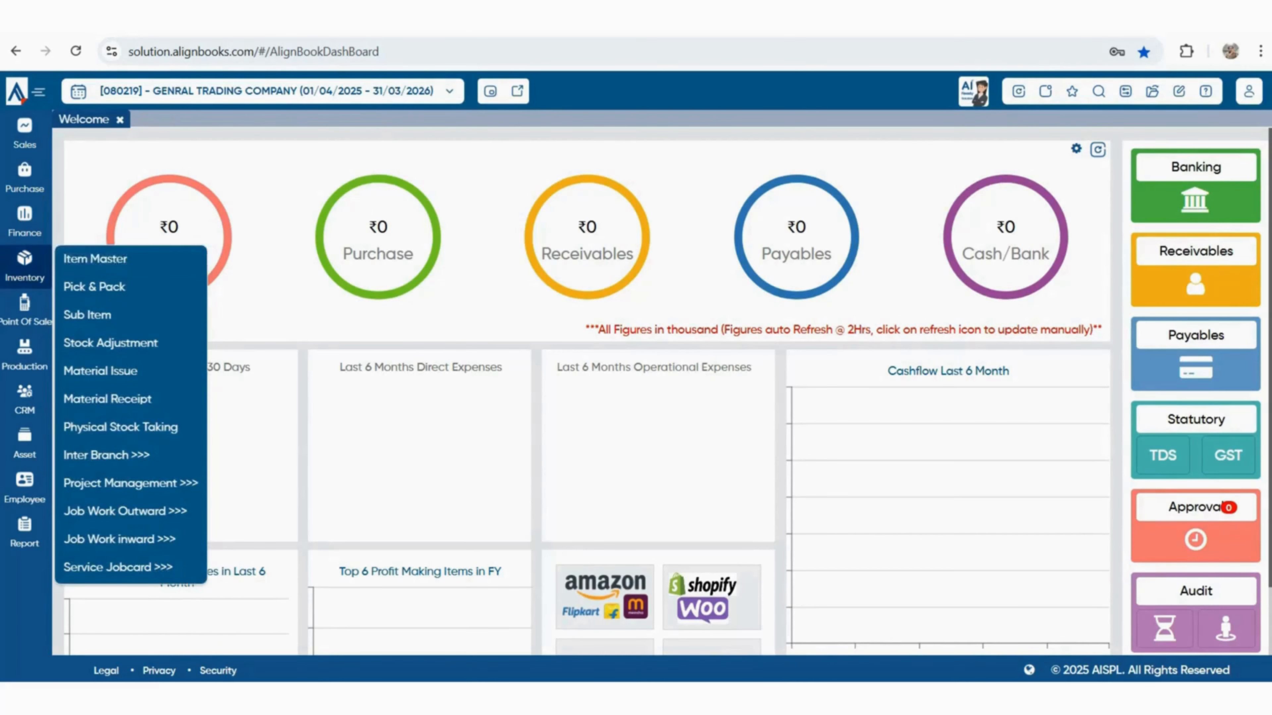
pyautogui.click(90, 259)
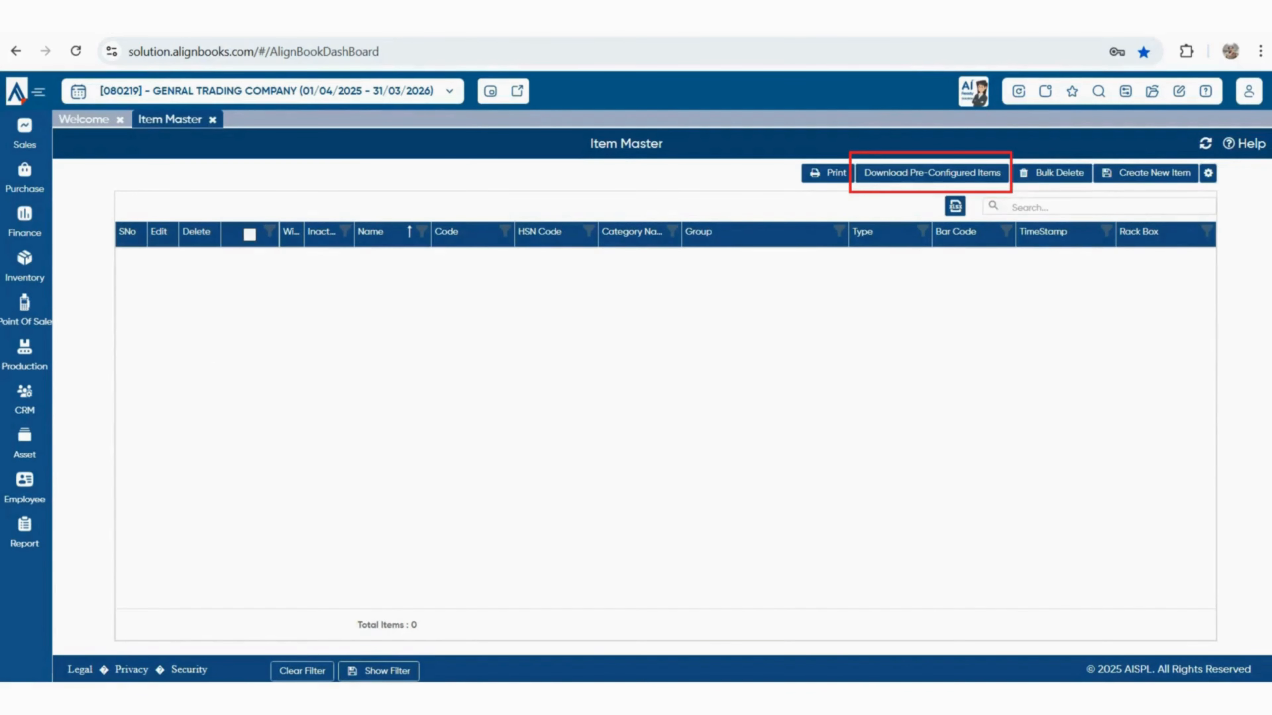
pyautogui.click(932, 174)
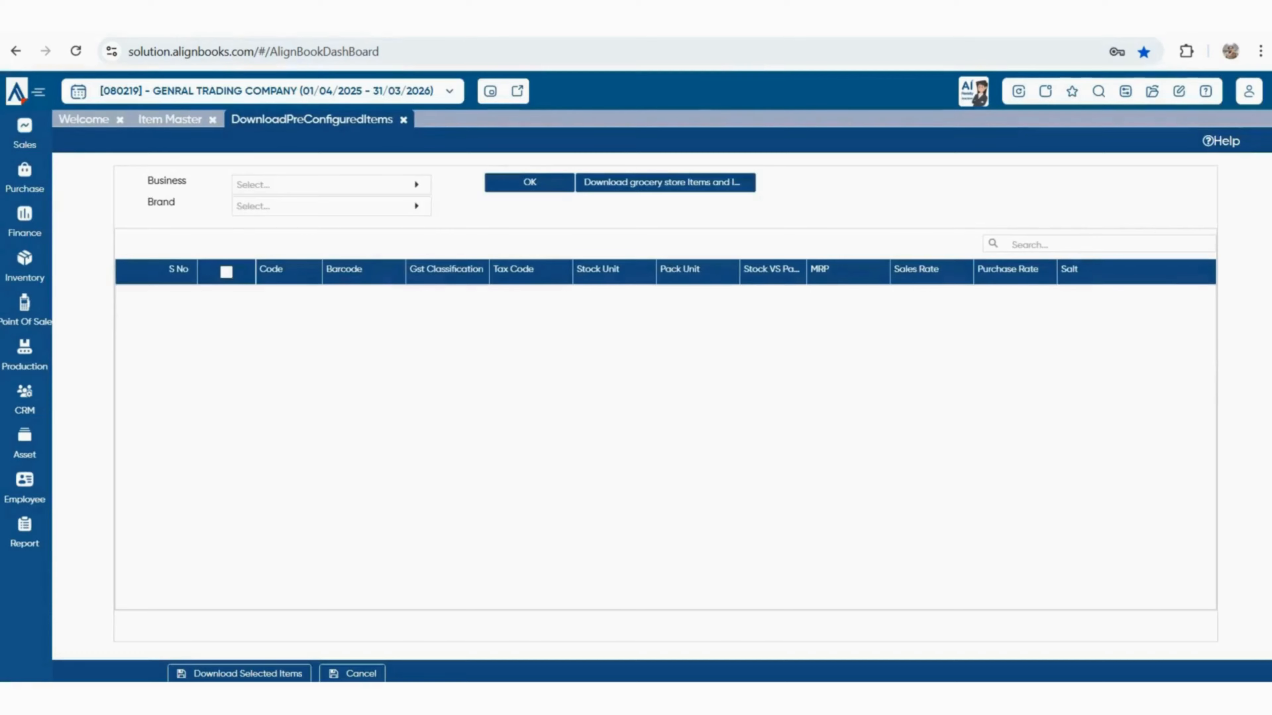
pyautogui.click(416, 185)
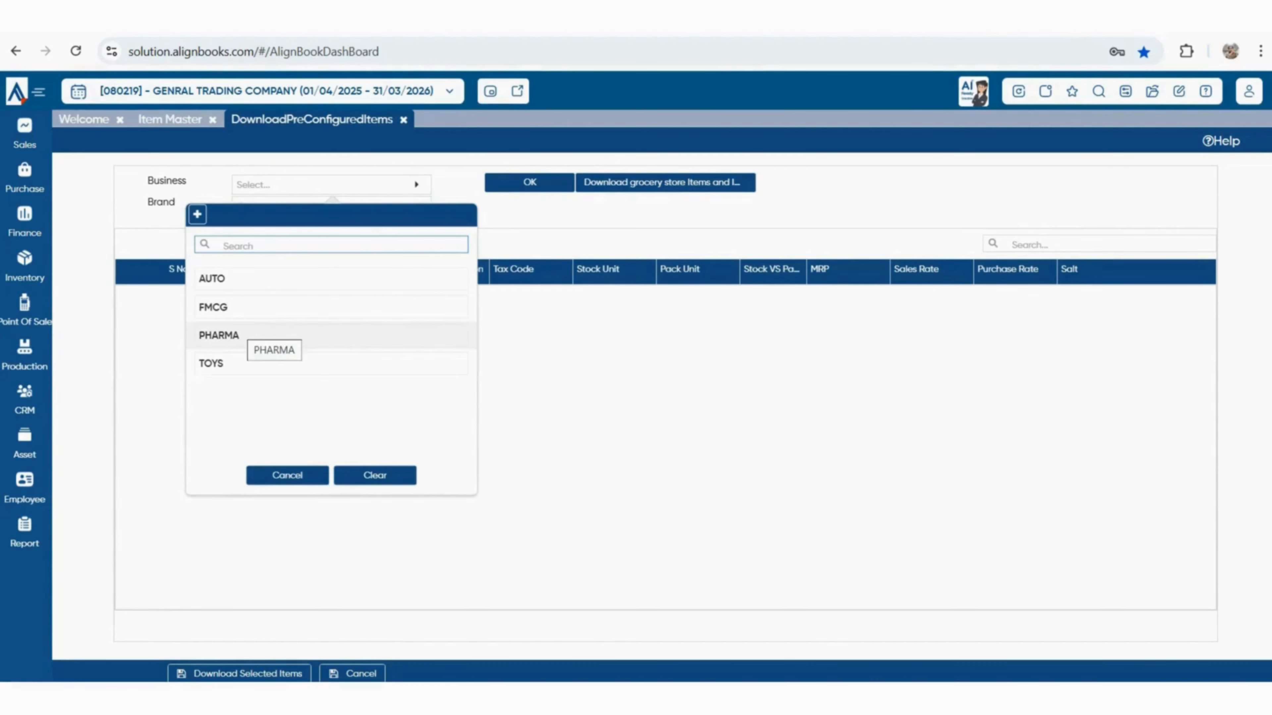
pyautogui.click(170, 119)
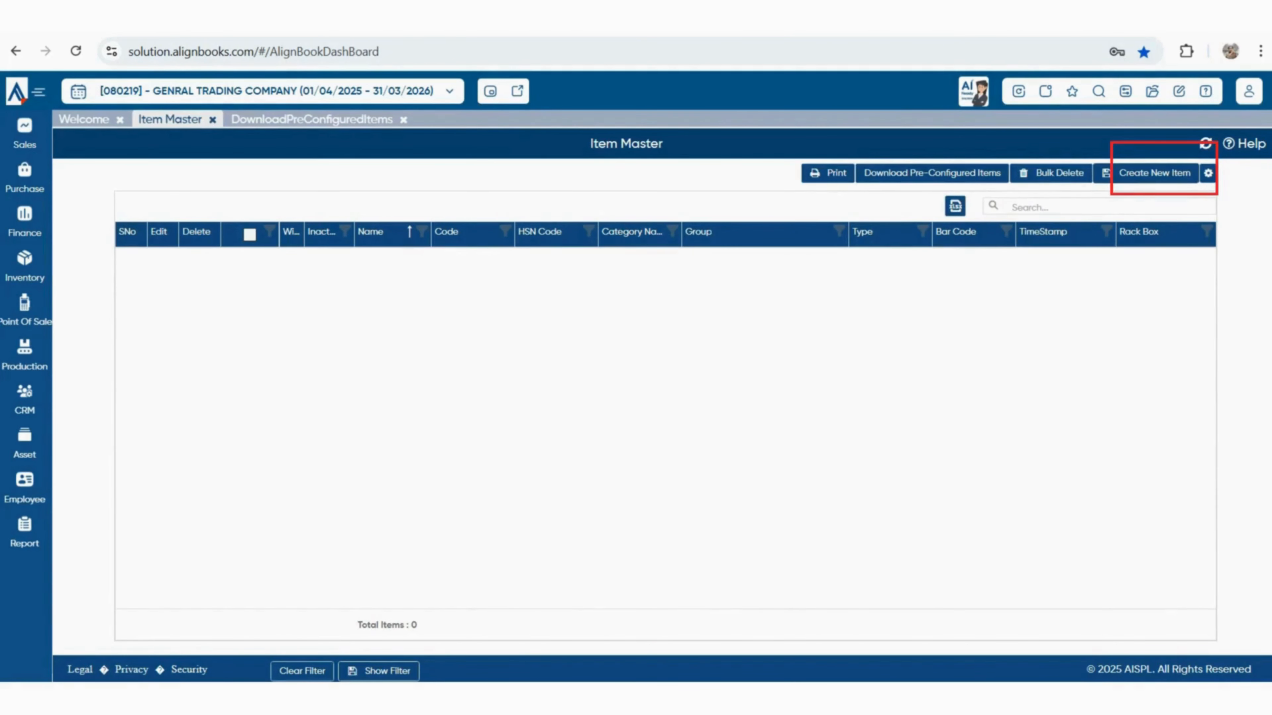
pyautogui.click(1155, 173)
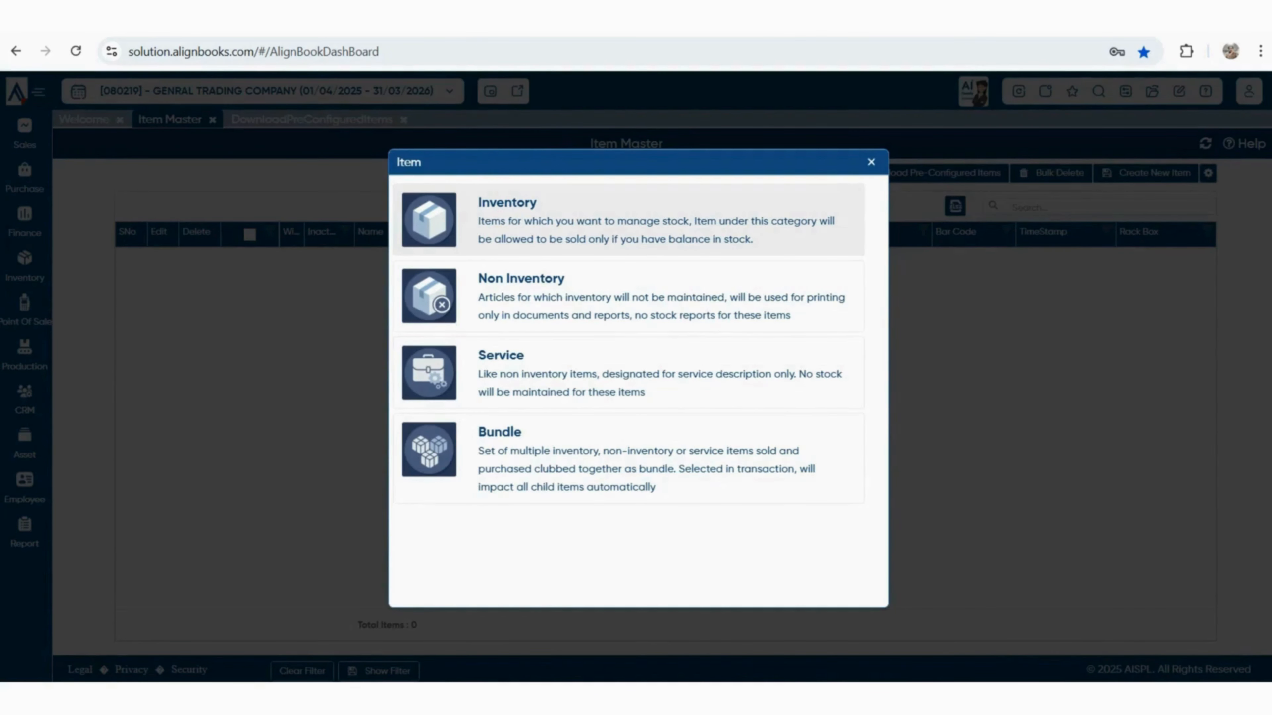
# Start an Inventory item named PLASTIC BOTTEL and begin a new item group from Under Group
pyautogui.click(626, 220)
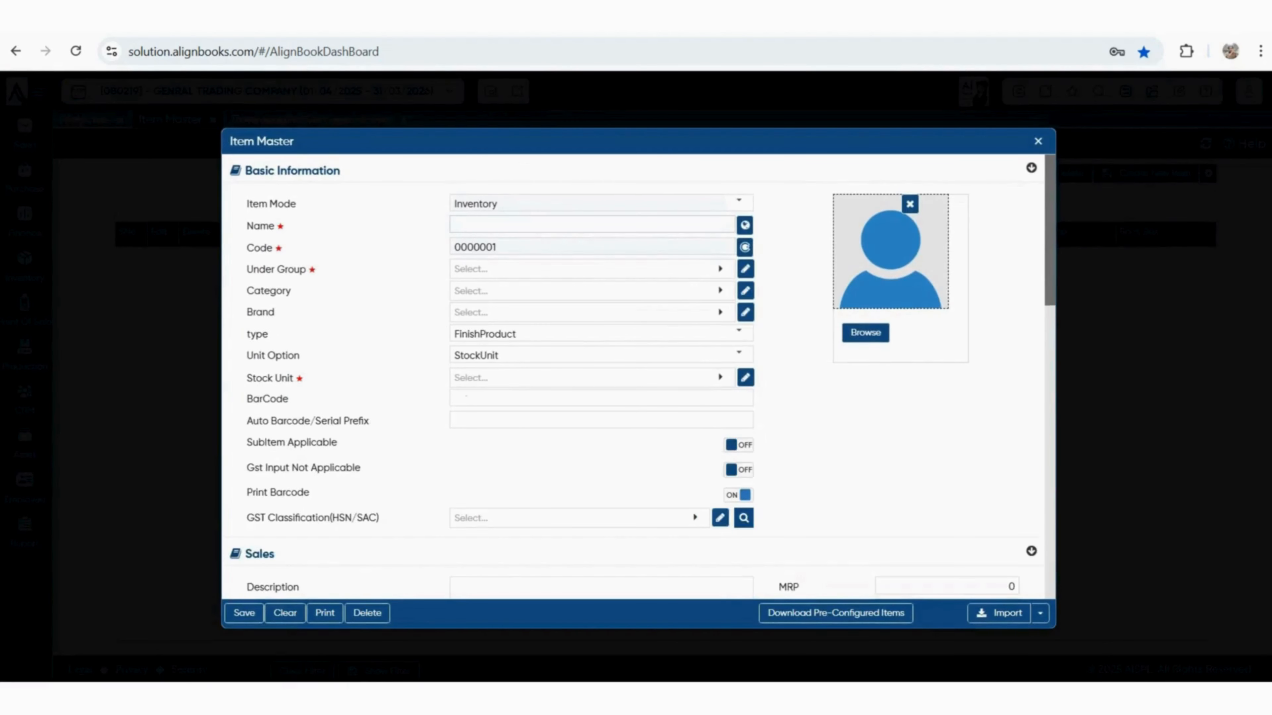
pyautogui.write('PLASTIC BOTTEL')
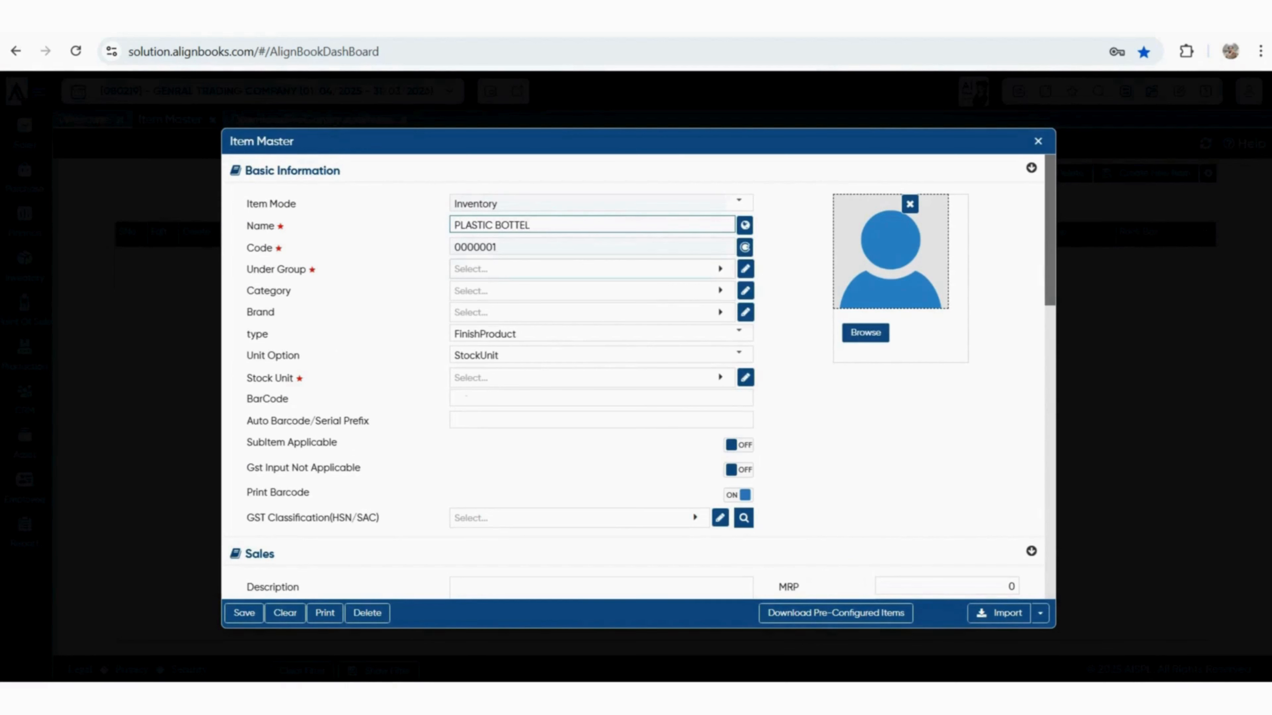
pyautogui.click(592, 270)
pyautogui.click(459, 298)
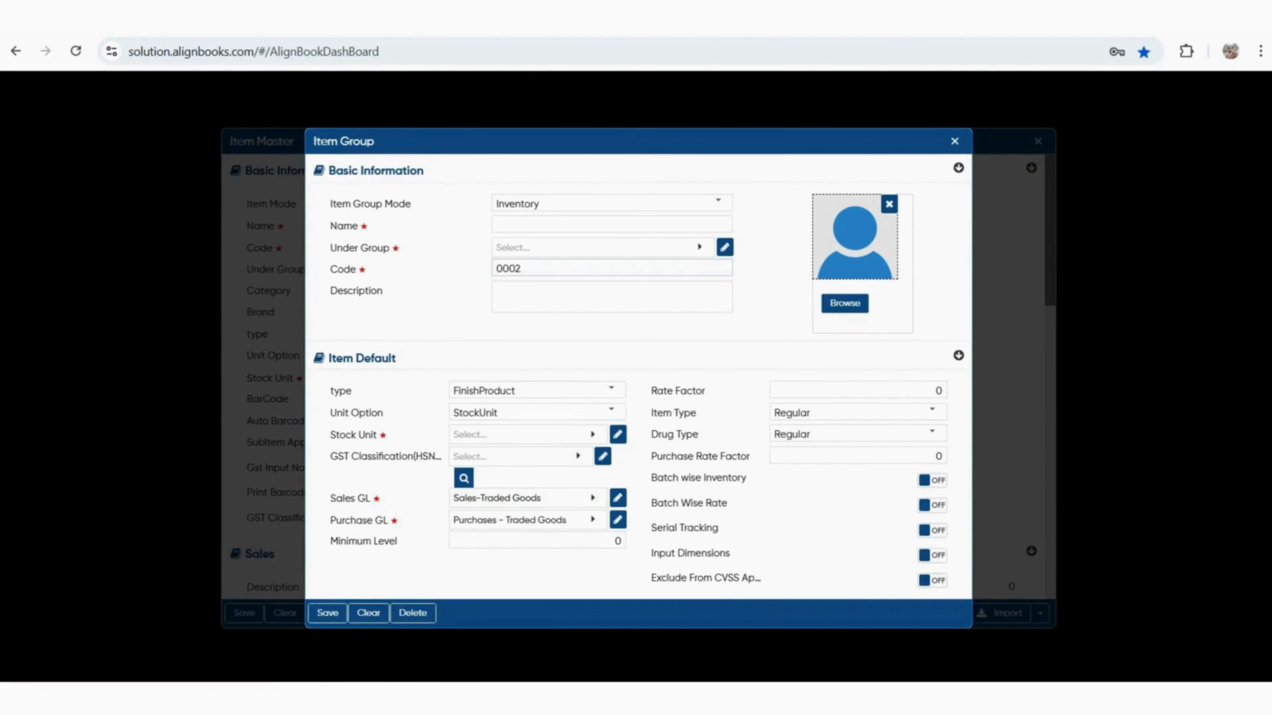
# Set the new PLASTIC group to FinishProduct item type with NOS as its stock unit
pyautogui.click(610, 390)
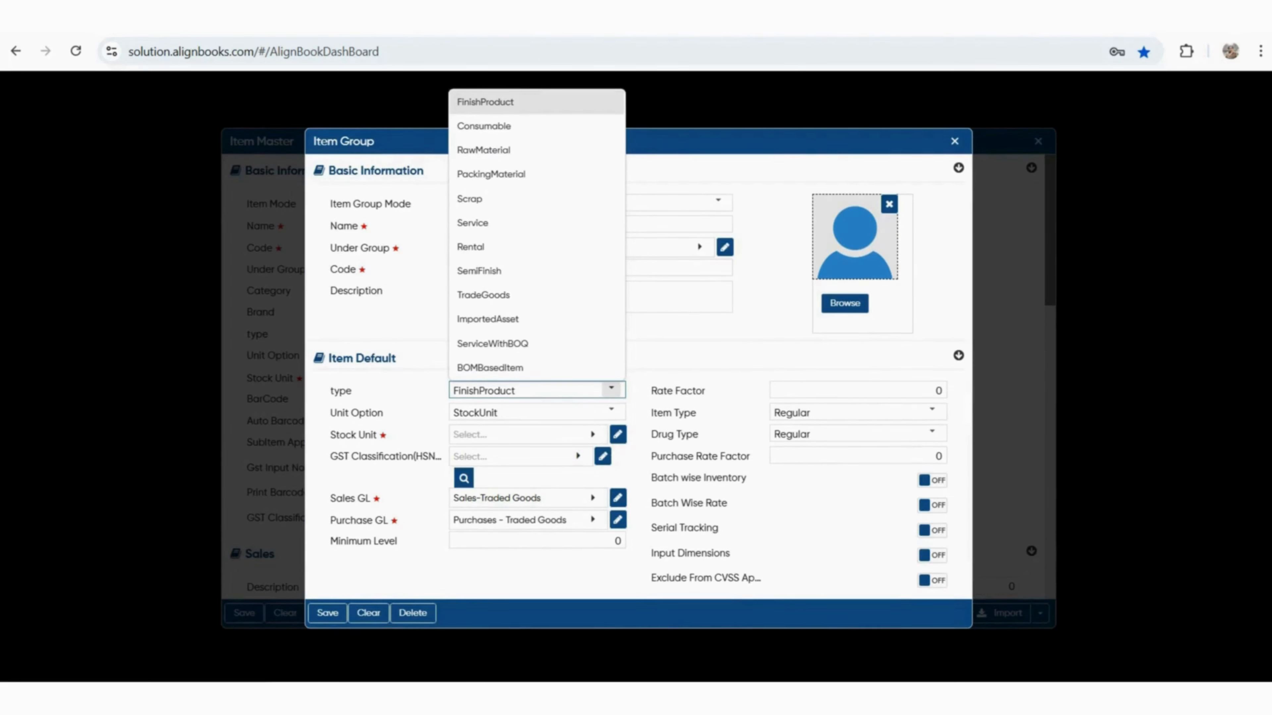
pyautogui.press('Escape')
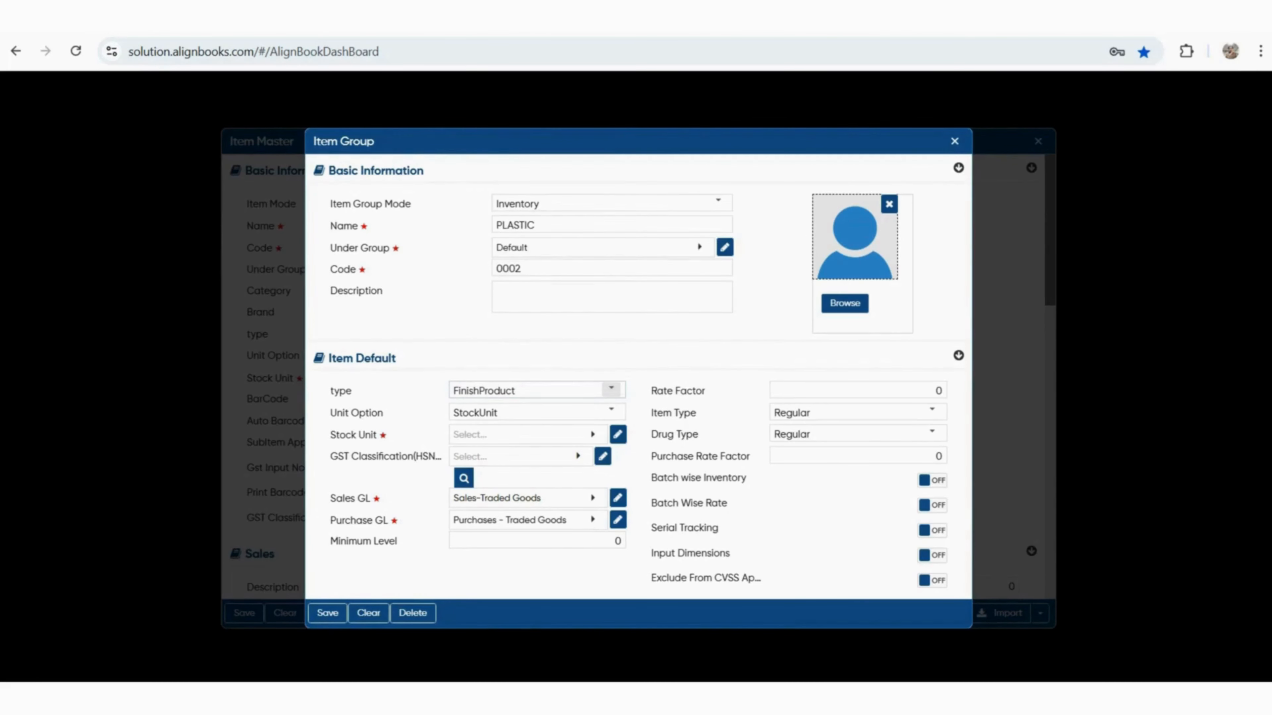
pyautogui.moveTo(389, 435); pyautogui.dragTo(346, 435)
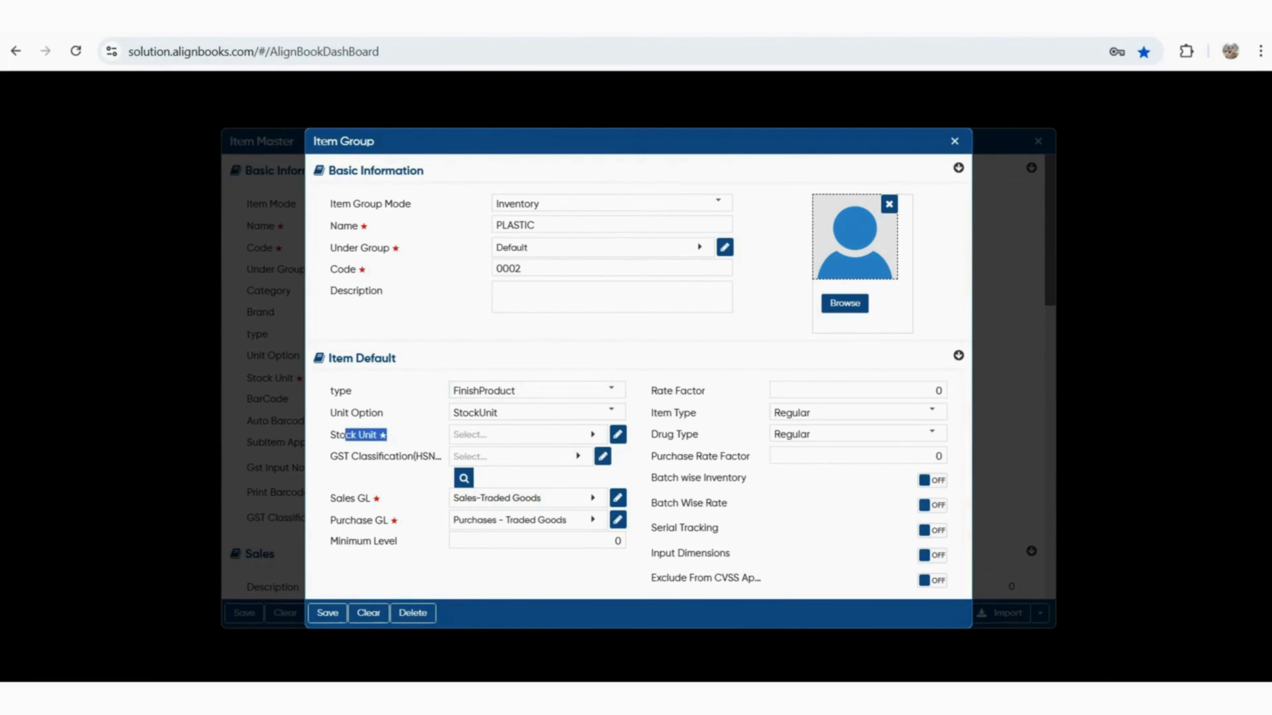
pyautogui.click(528, 435)
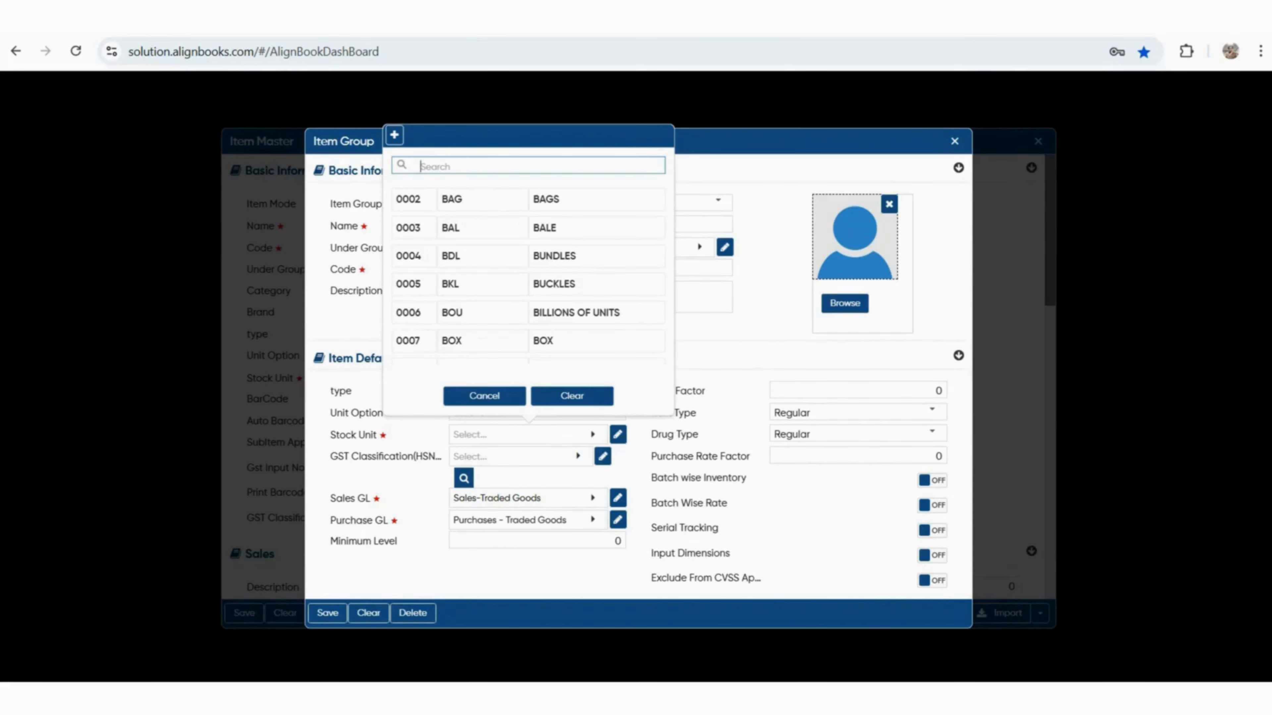
pyautogui.write('NOS')
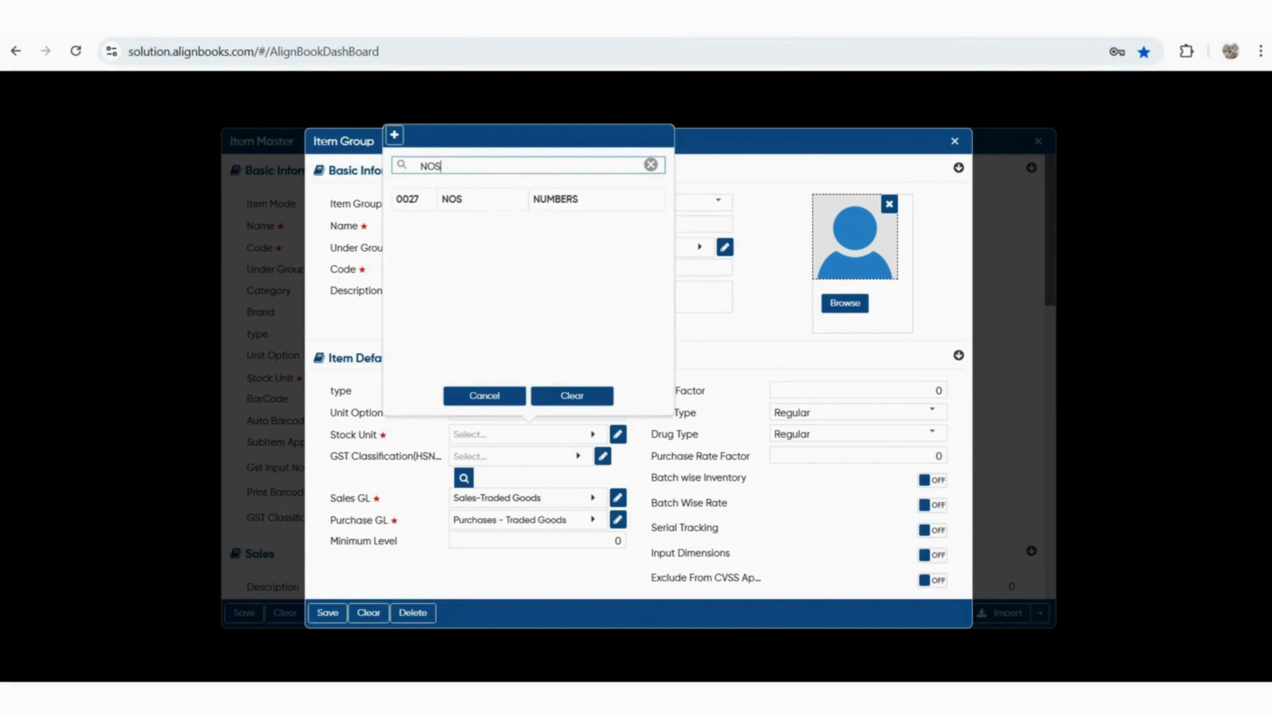
pyautogui.press('Return')
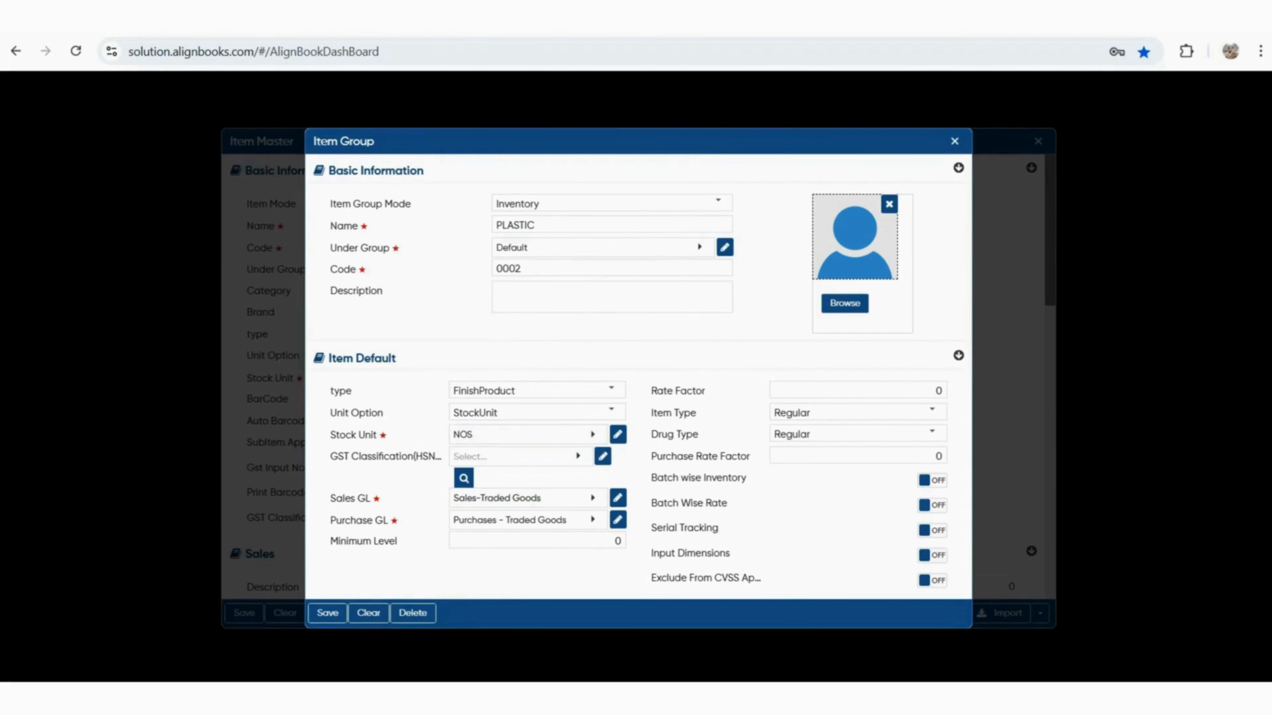
pyautogui.moveTo(344, 456); pyautogui.dragTo(435, 456)
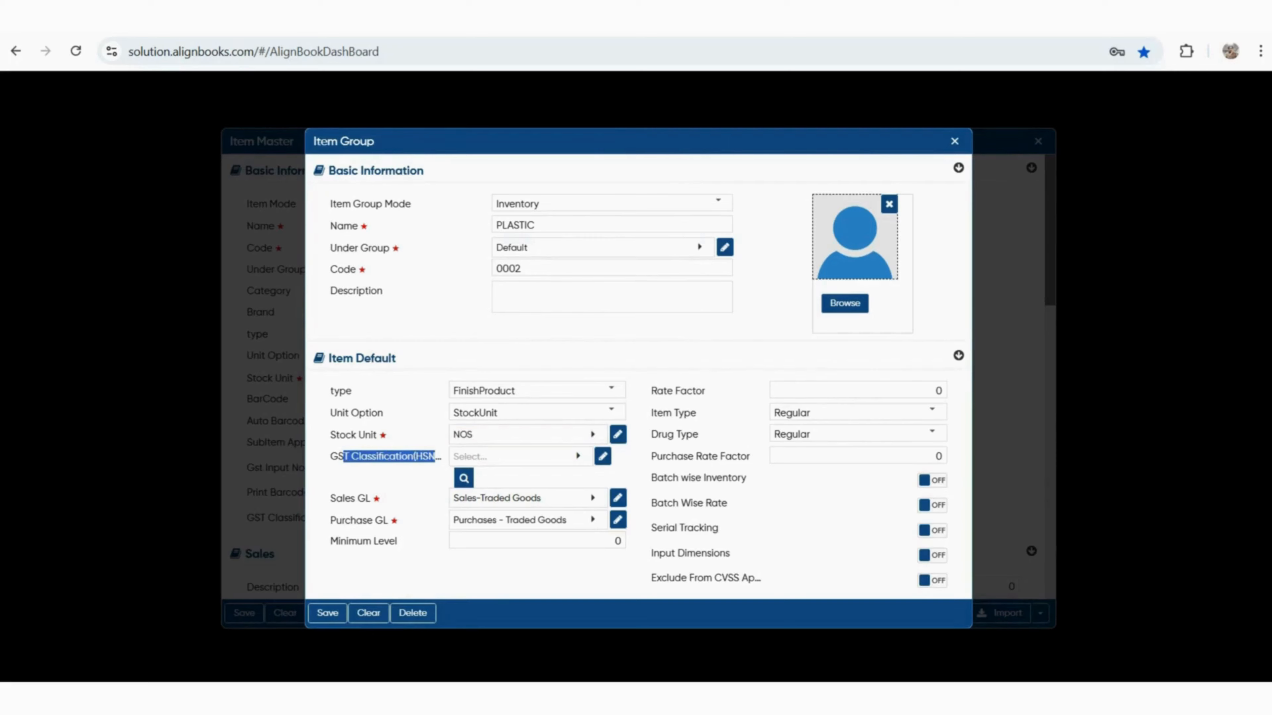
pyautogui.click(521, 456)
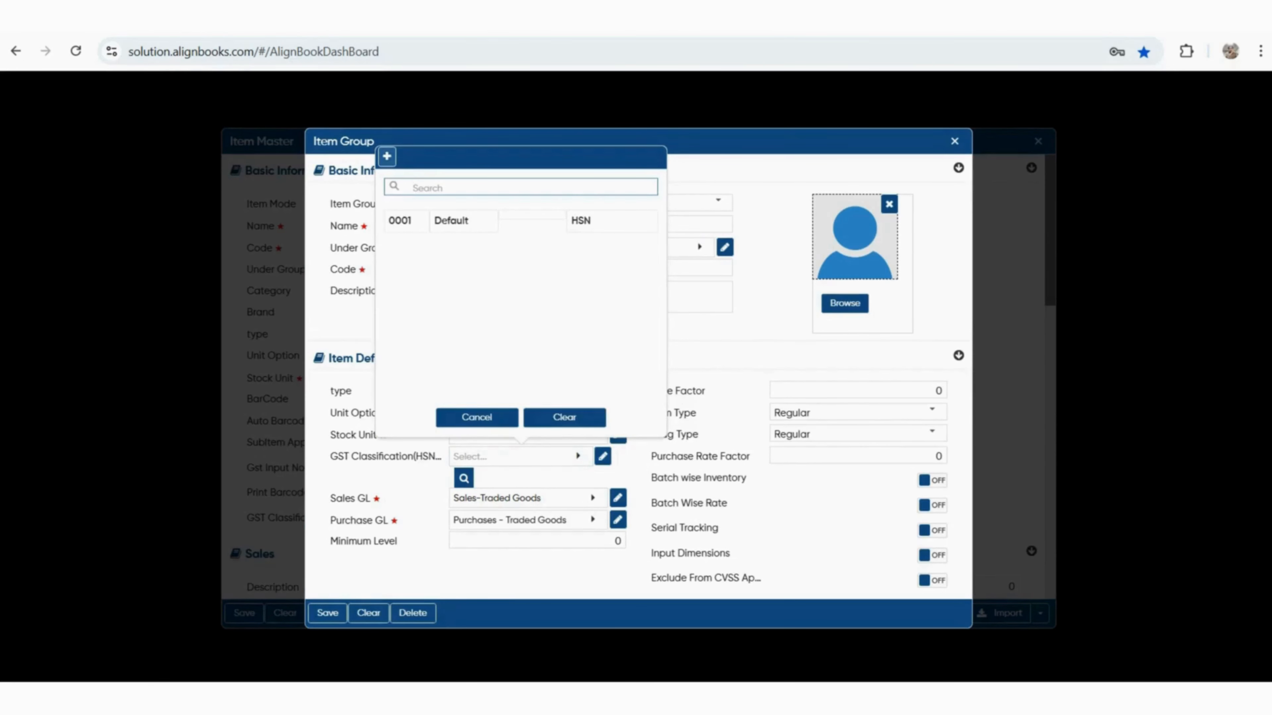
# Create HSN 875230 described as PLASTIC, with TAX@18% in the first tax row
pyautogui.click(387, 156)
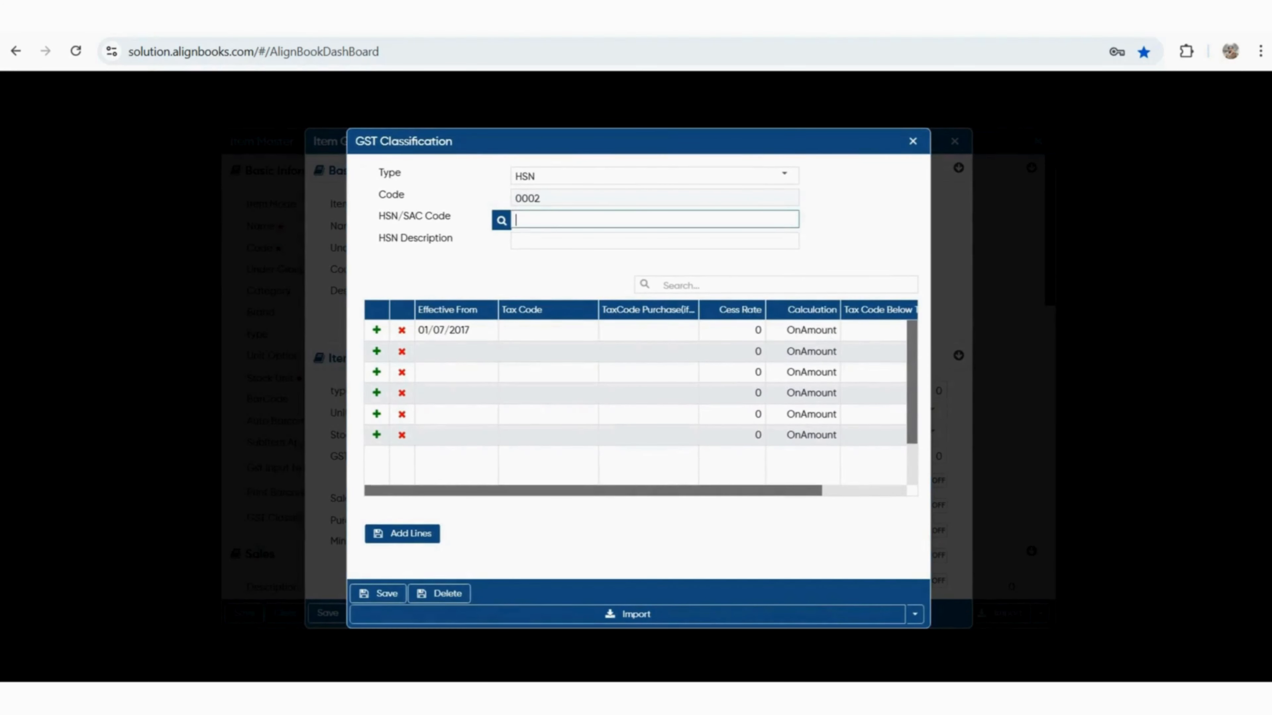
pyautogui.write('875230')
pyautogui.press('Tab')
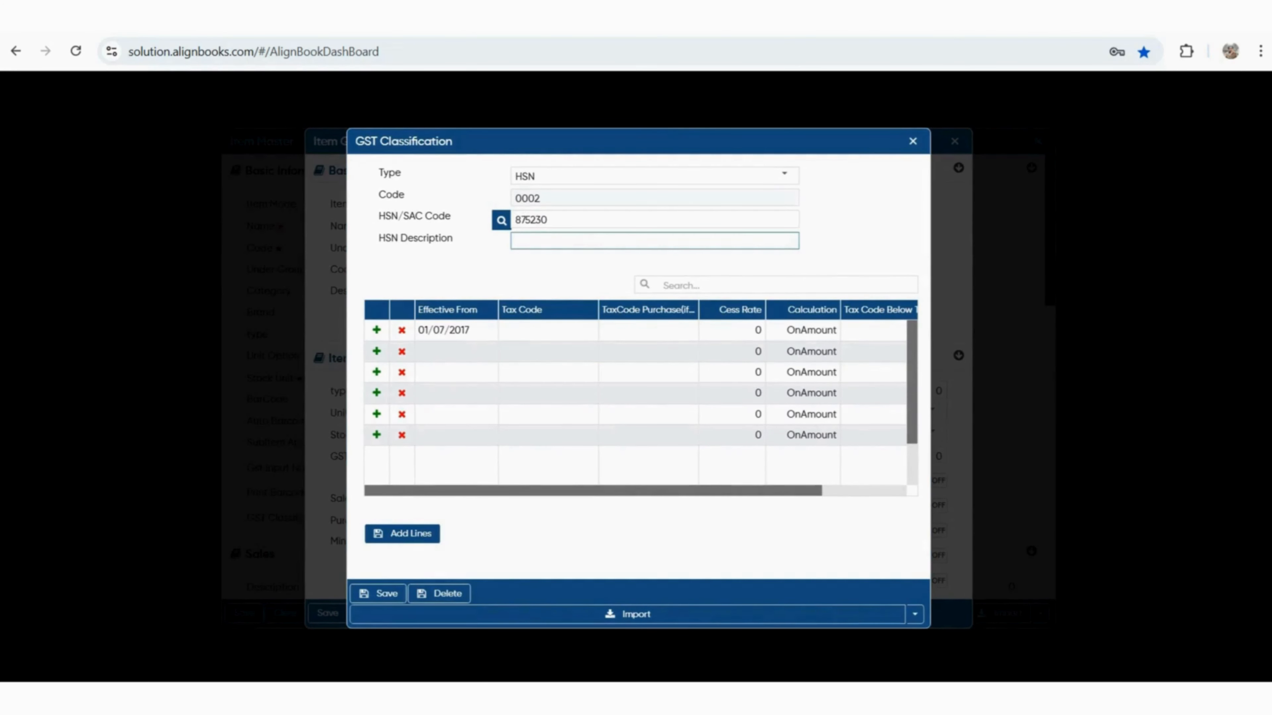
pyautogui.write('PLASTIC')
pyautogui.press('Tab')
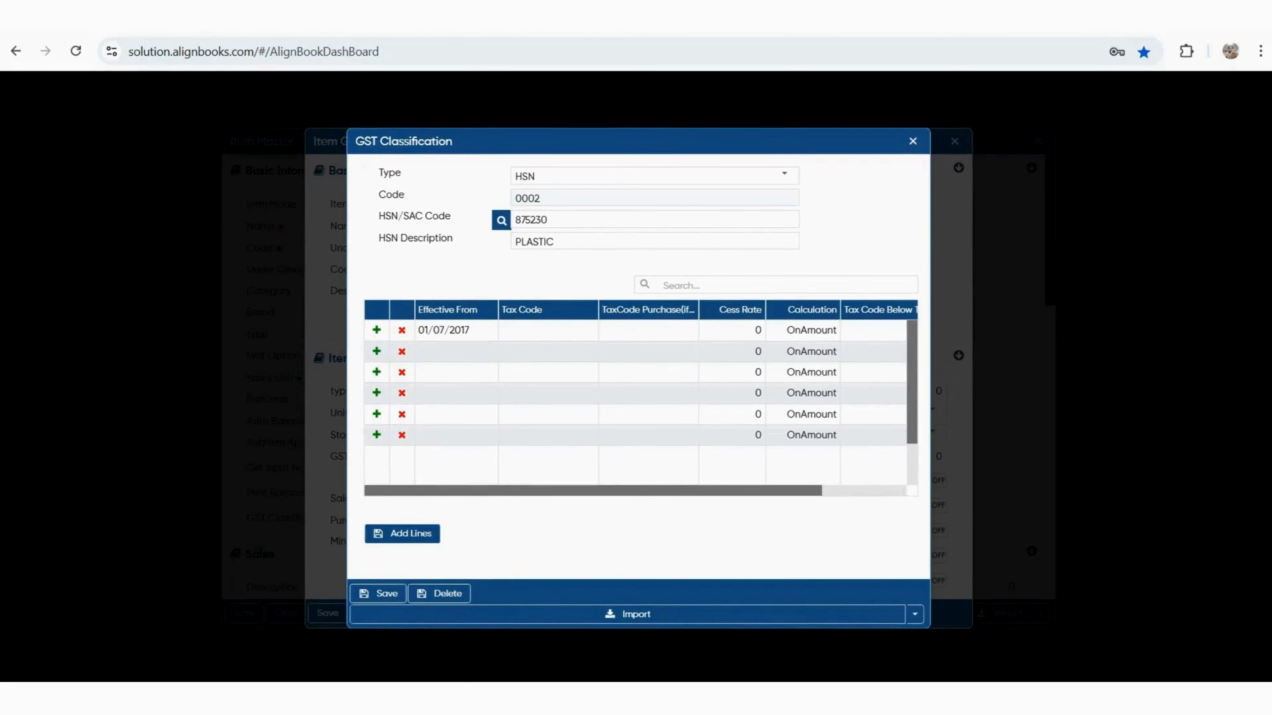
pyautogui.click(548, 330)
pyautogui.scroll(-1, 548, 479)
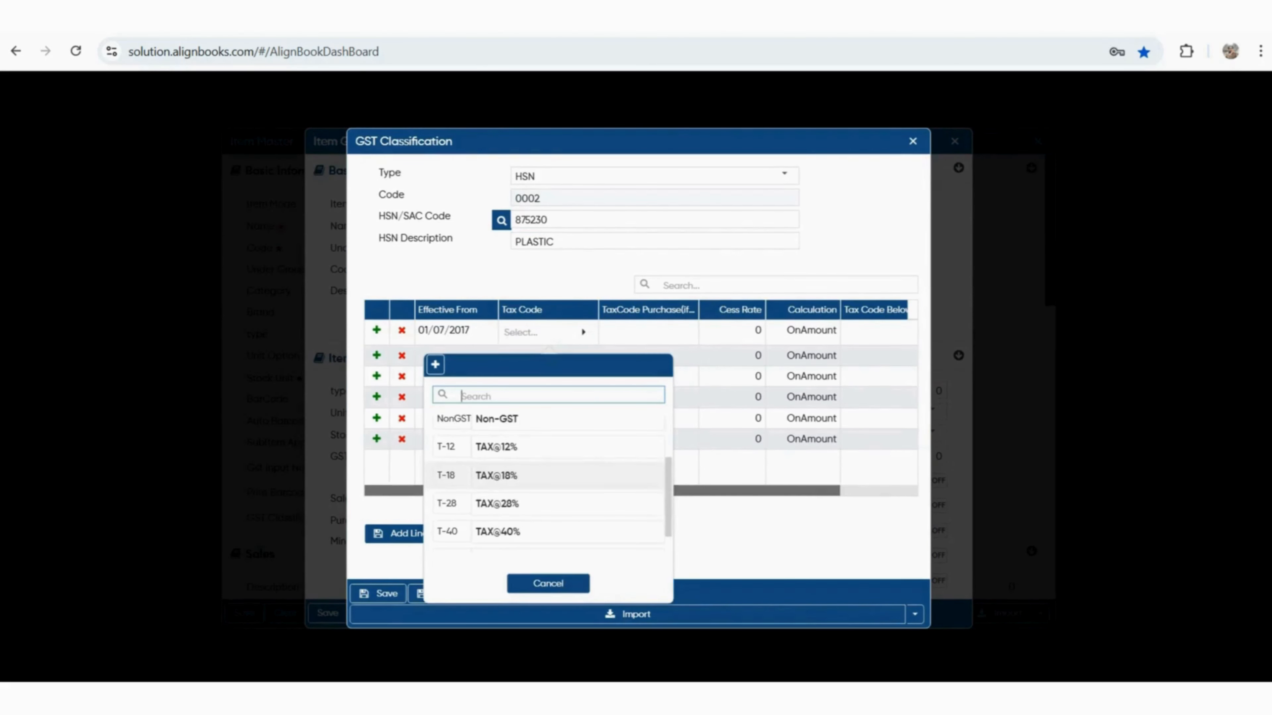
pyautogui.click(497, 476)
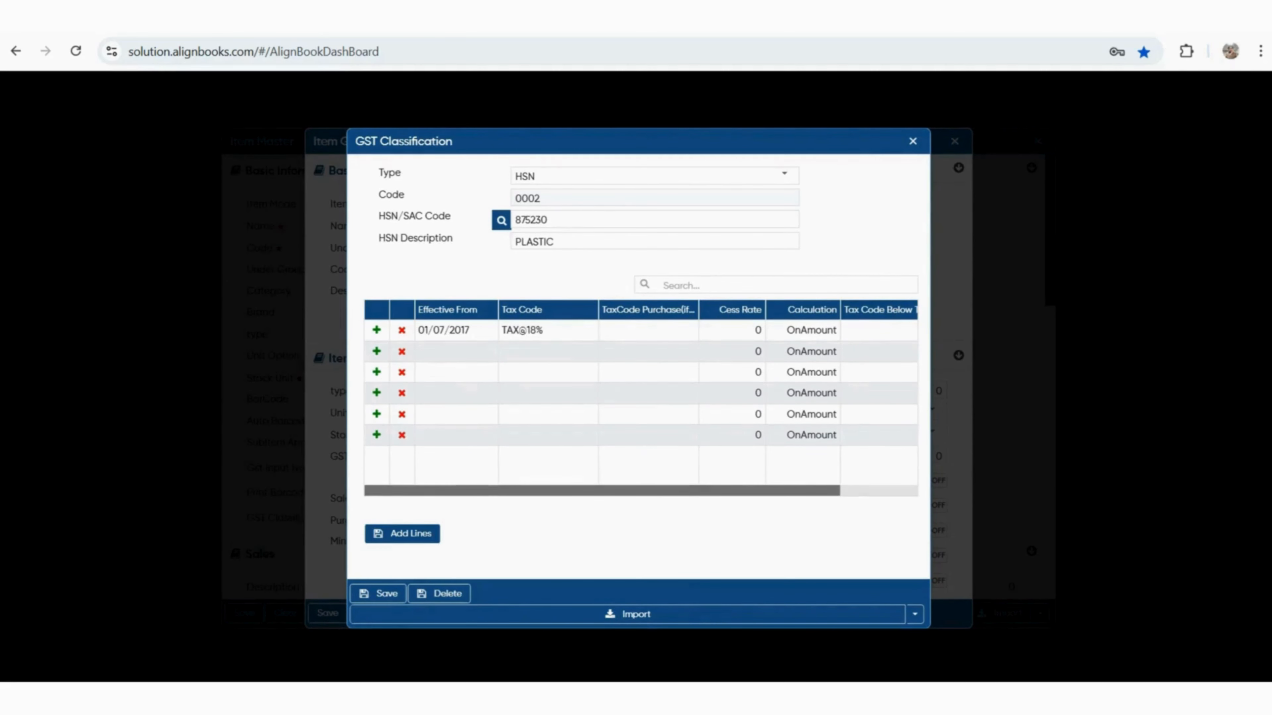
pyautogui.moveTo(551, 490)
pyautogui.mouseDown()
pyautogui.moveTo(575, 491)
pyautogui.moveTo(551, 491)
pyautogui.mouseUp()
pyautogui.moveTo(602, 491); pyautogui.dragTo(680, 490)
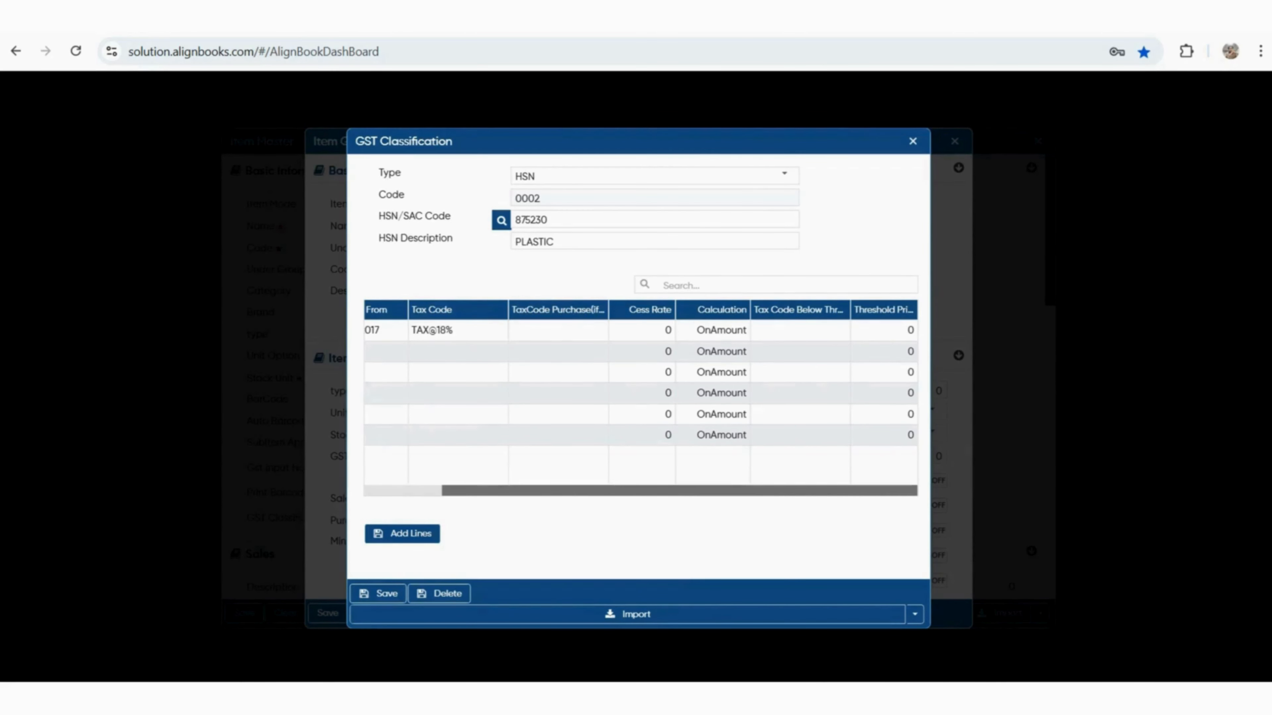
pyautogui.click(713, 330)
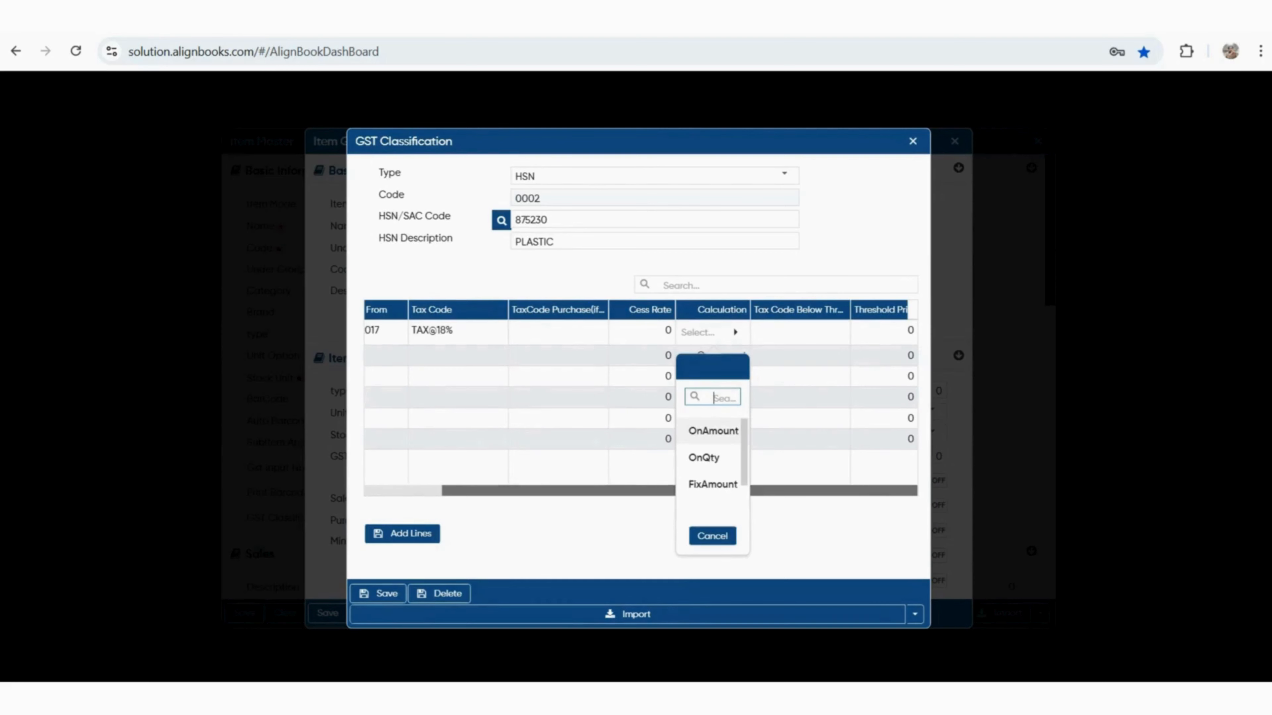
pyautogui.press('Down')
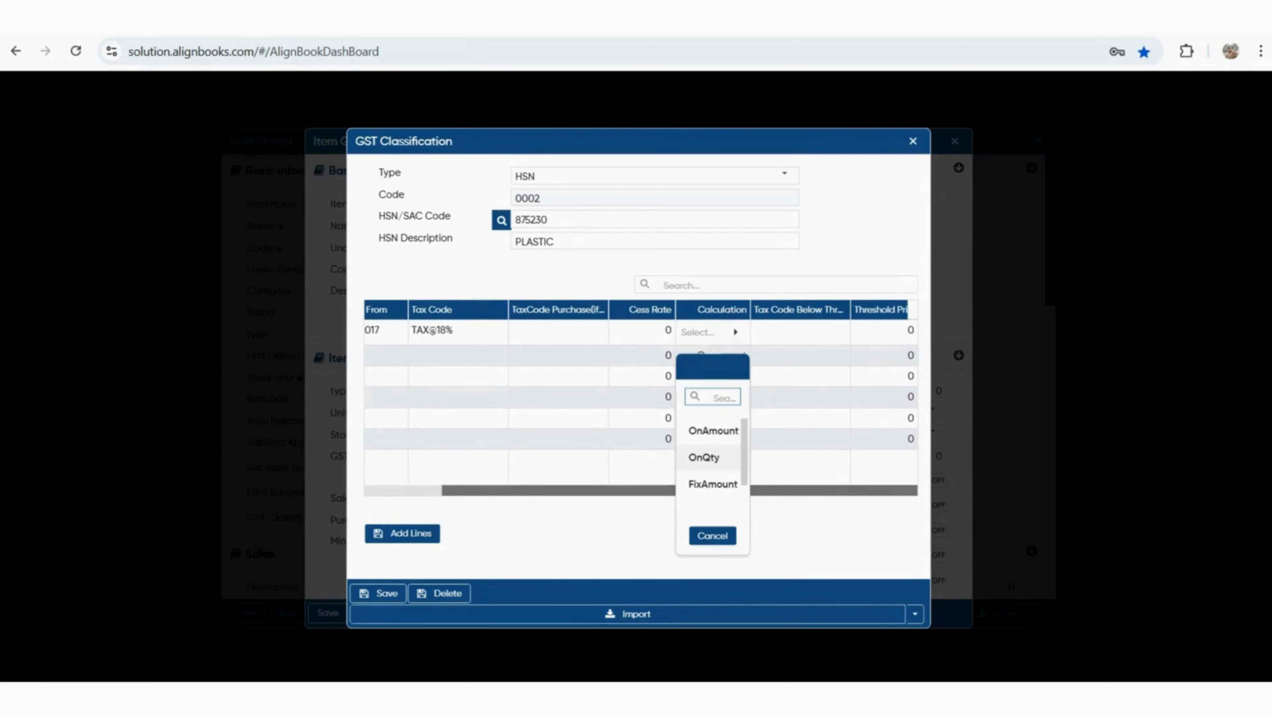
pyautogui.press('Down')
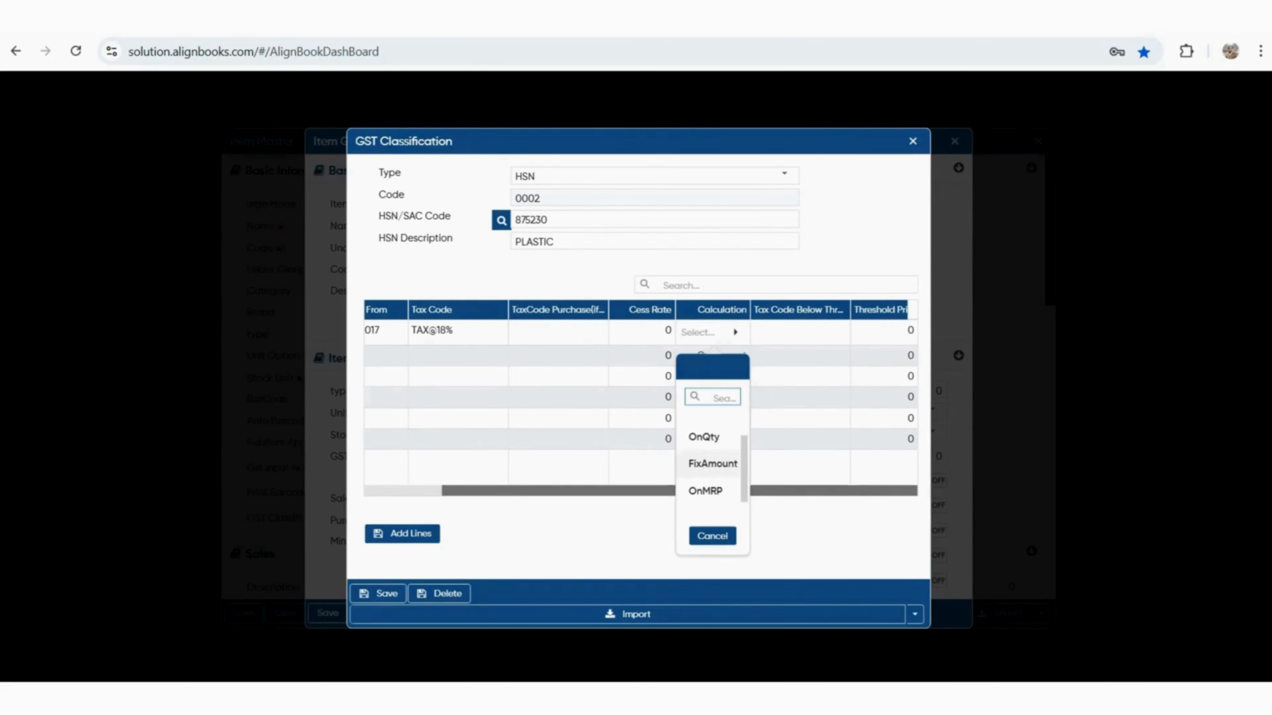
pyautogui.press('Escape')
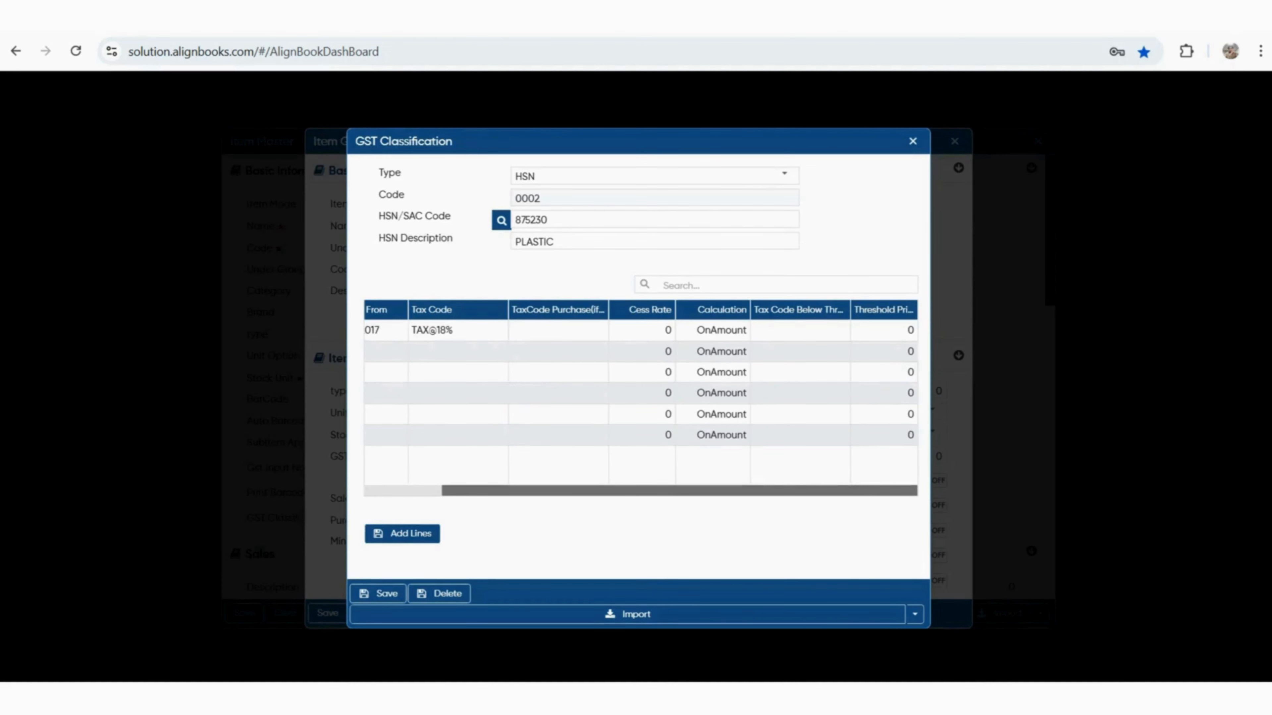
pyautogui.hscroll(-2, 641, 399)
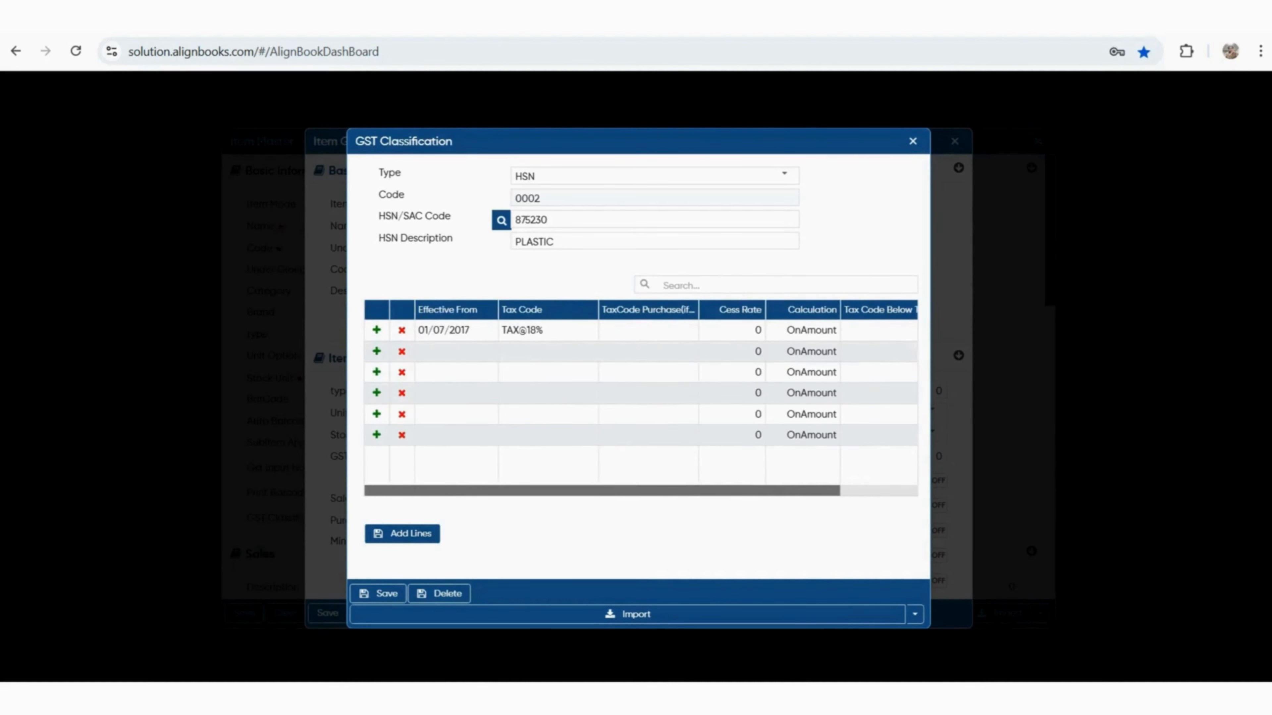
pyautogui.moveTo(470, 331); pyautogui.dragTo(418, 331)
pyautogui.click(456, 352)
pyautogui.click(484, 356)
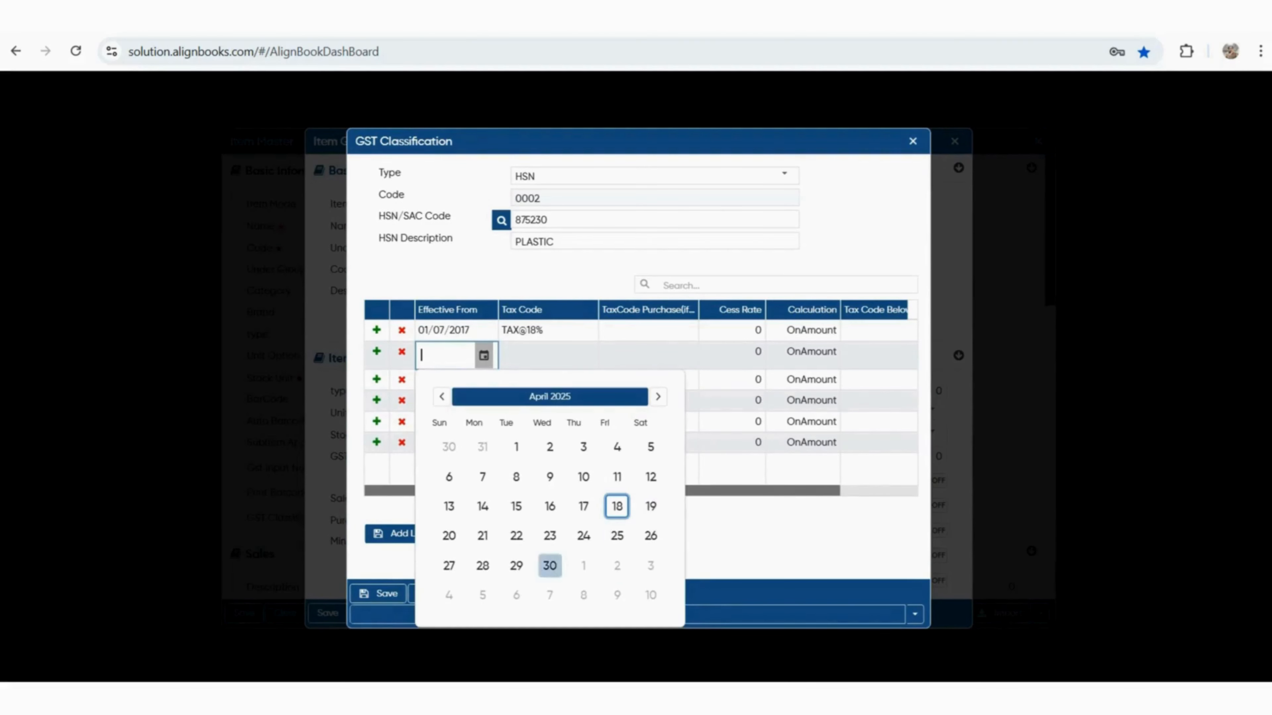
pyautogui.click(550, 566)
pyautogui.click(548, 353)
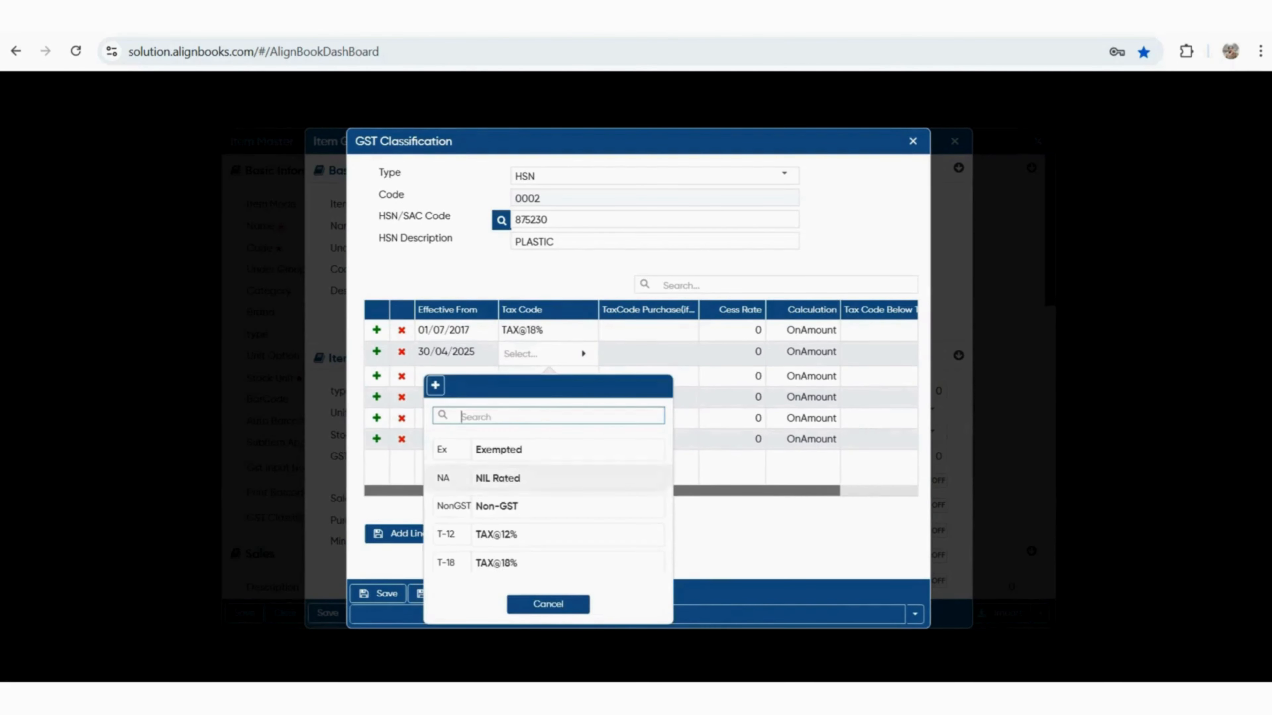
pyautogui.scroll(-2, 549, 501)
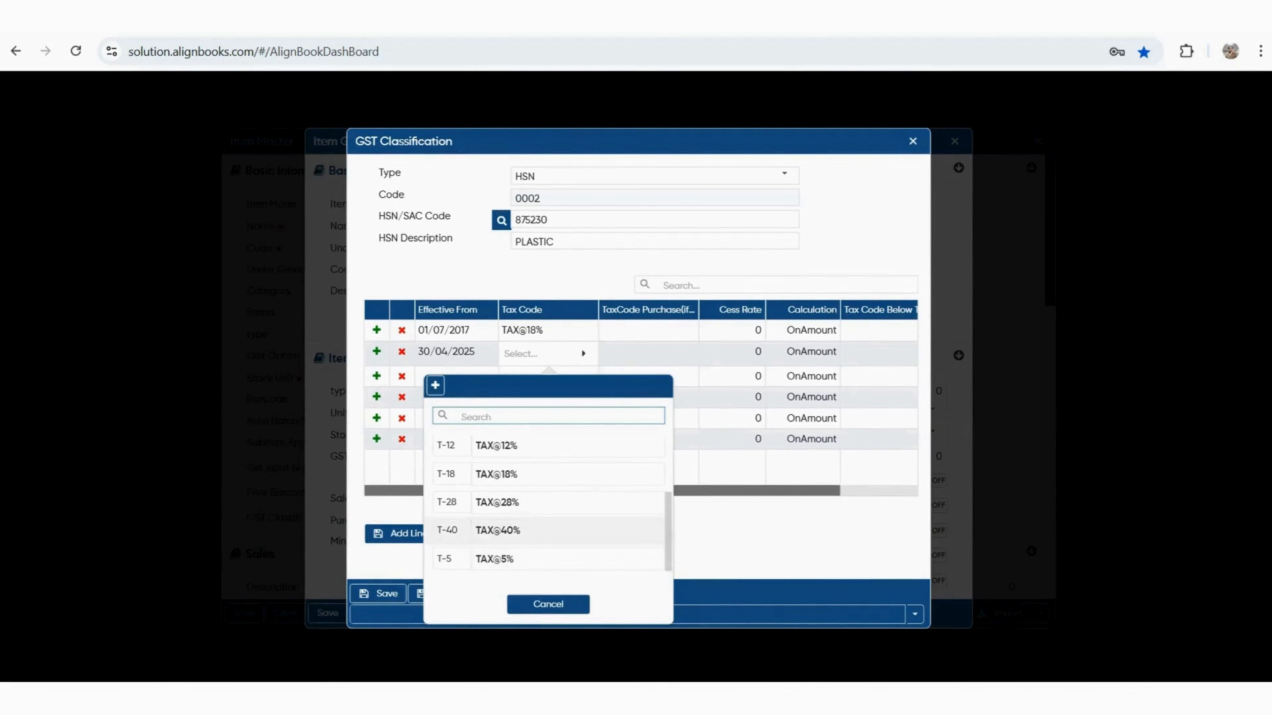
pyautogui.click(548, 501)
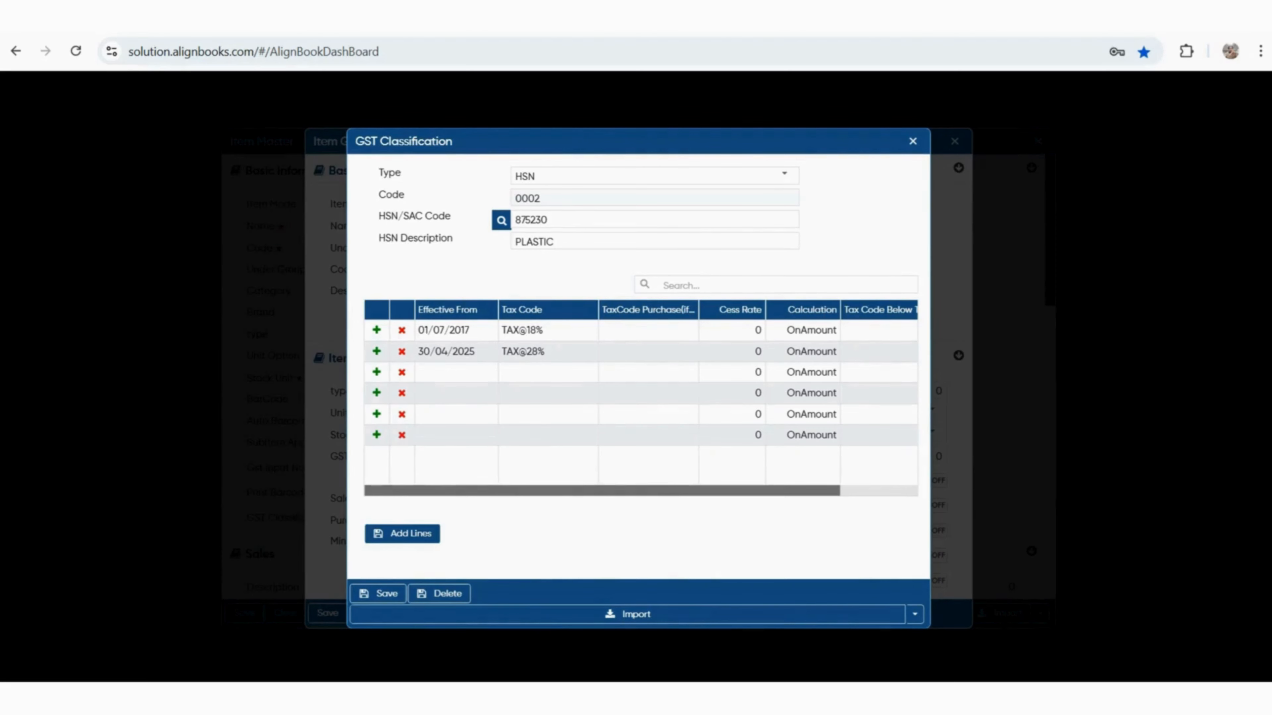
pyautogui.moveTo(544, 330); pyautogui.dragTo(501, 331)
pyautogui.moveTo(476, 352); pyautogui.dragTo(417, 352)
pyautogui.click(402, 352)
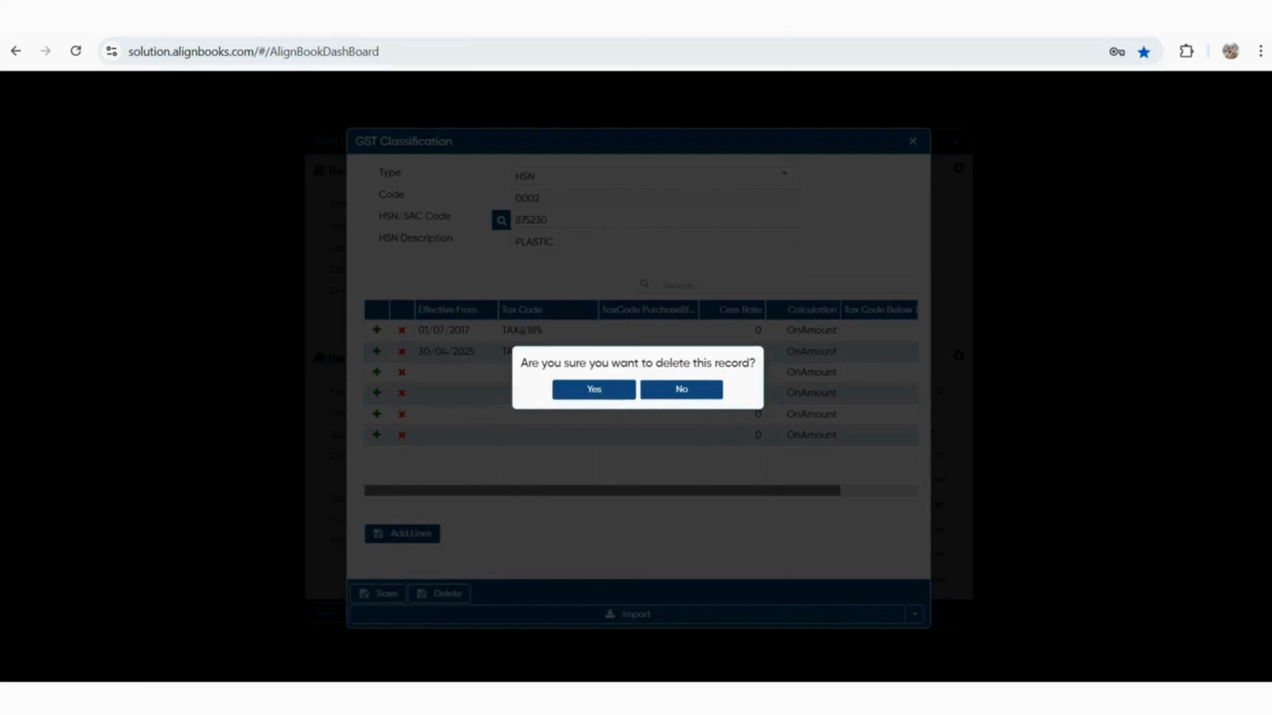
pyautogui.click(594, 389)
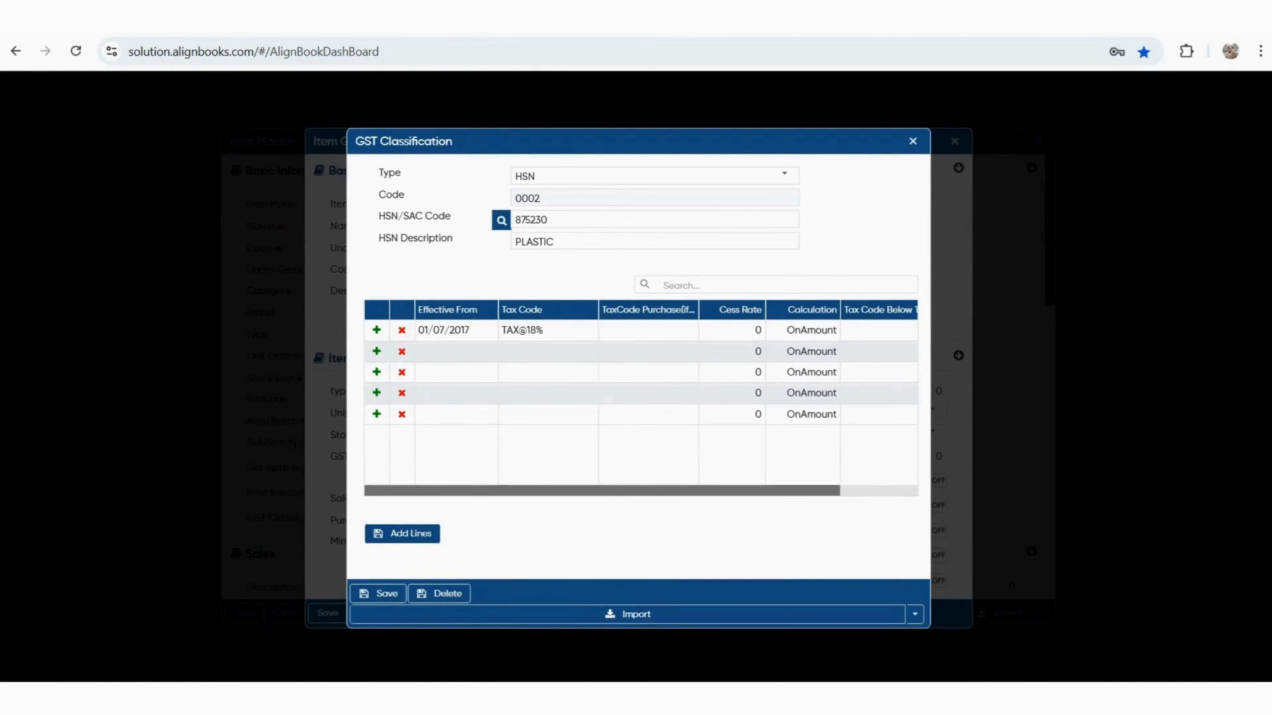
# Save the HSN 875230 classification, then save the PLASTIC item group back into Item Master
pyautogui.click(377, 594)
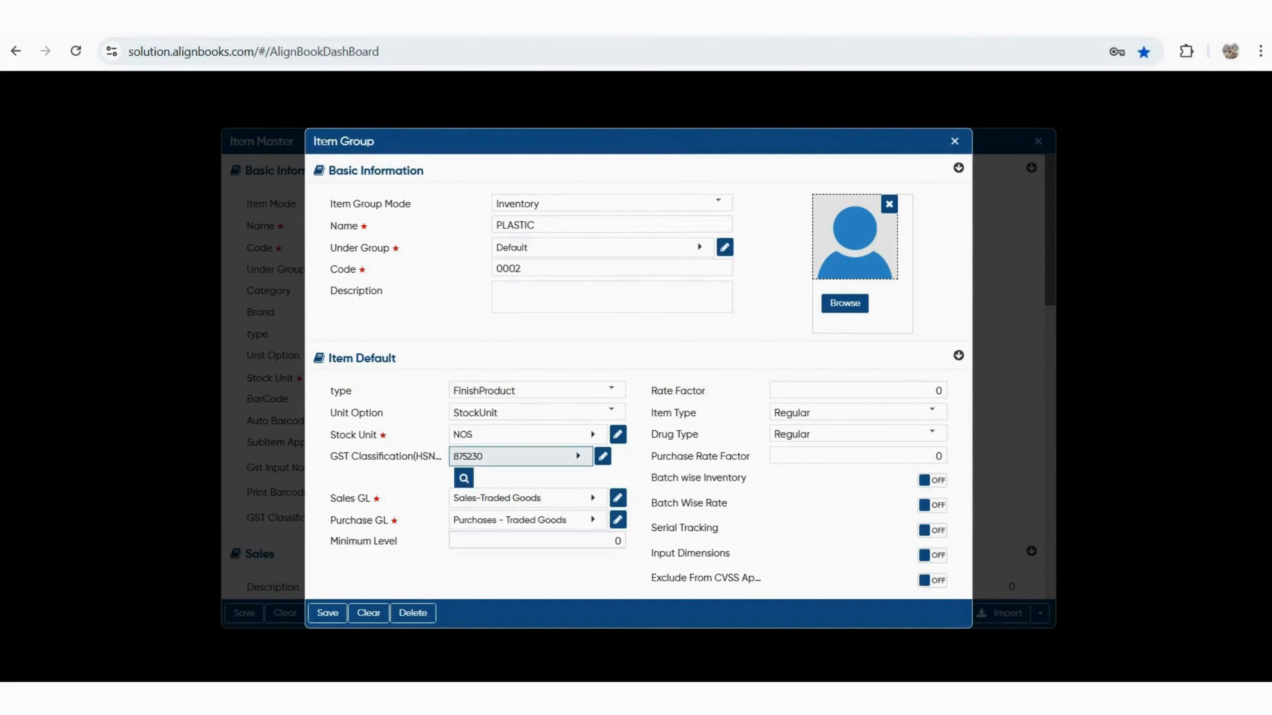
pyautogui.click(538, 541)
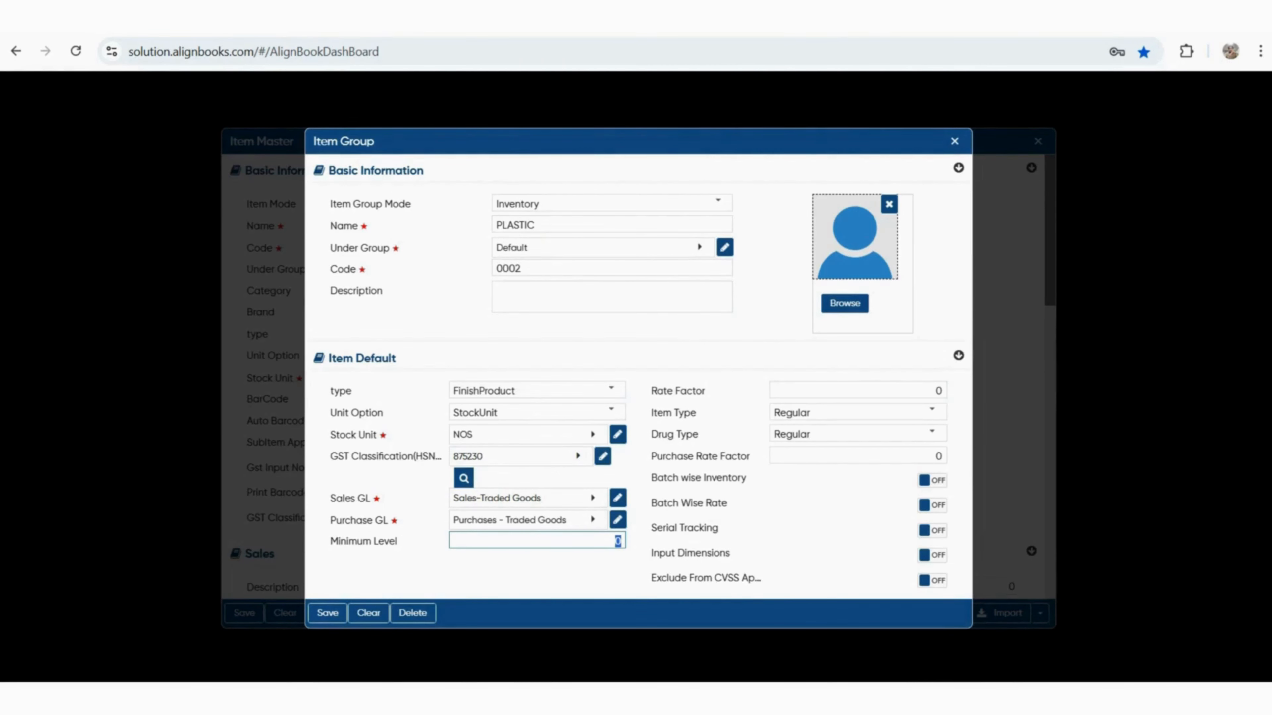
pyautogui.moveTo(664, 413); pyautogui.dragTo(697, 413)
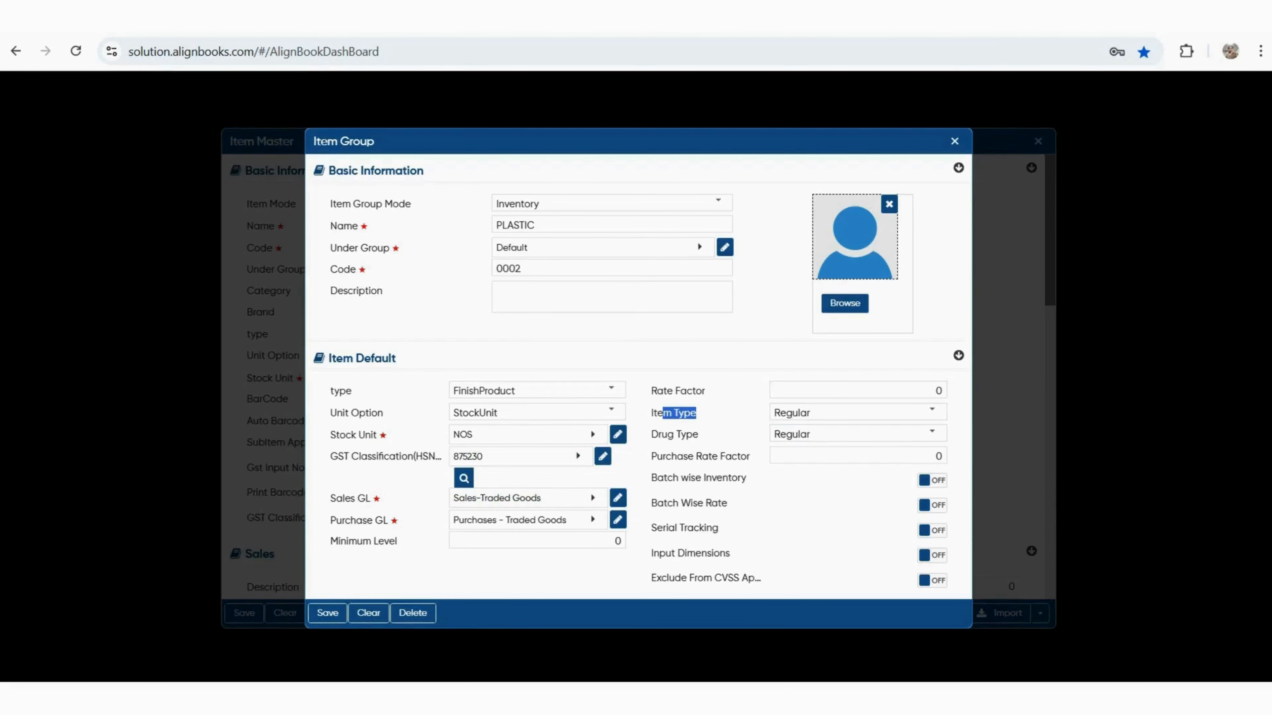
pyautogui.moveTo(661, 579); pyautogui.dragTo(754, 579)
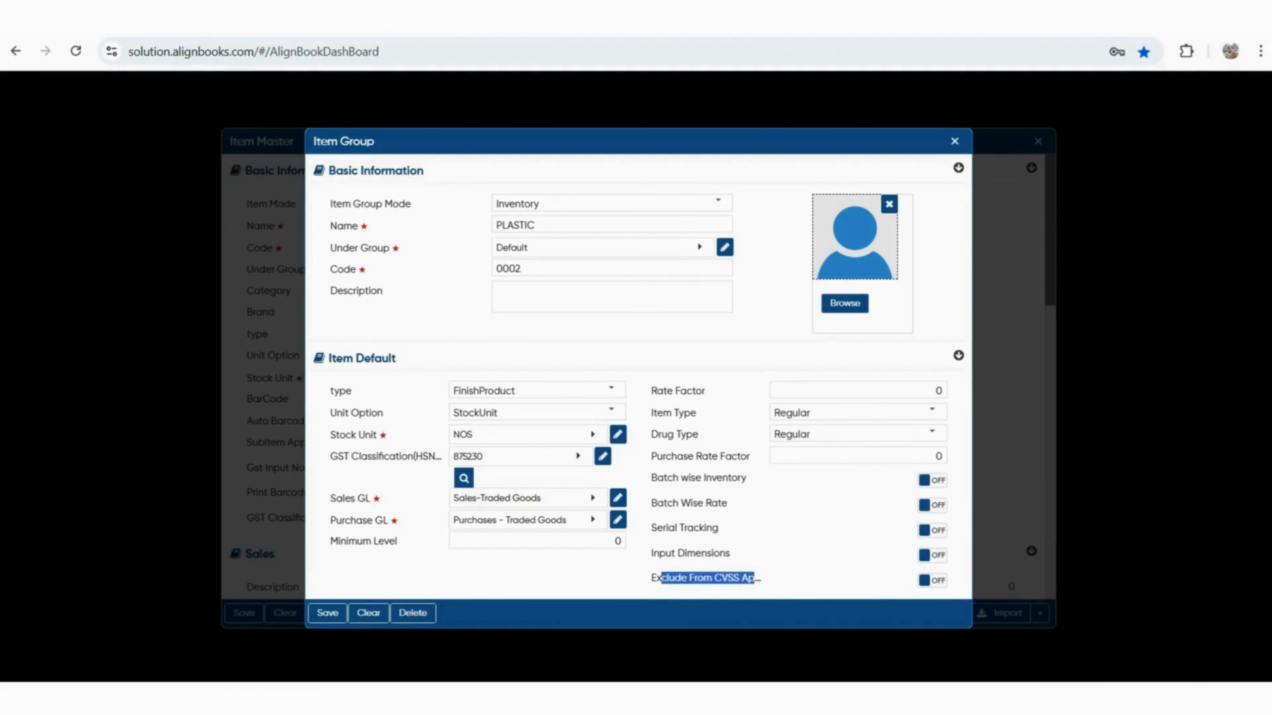
pyautogui.click(327, 613)
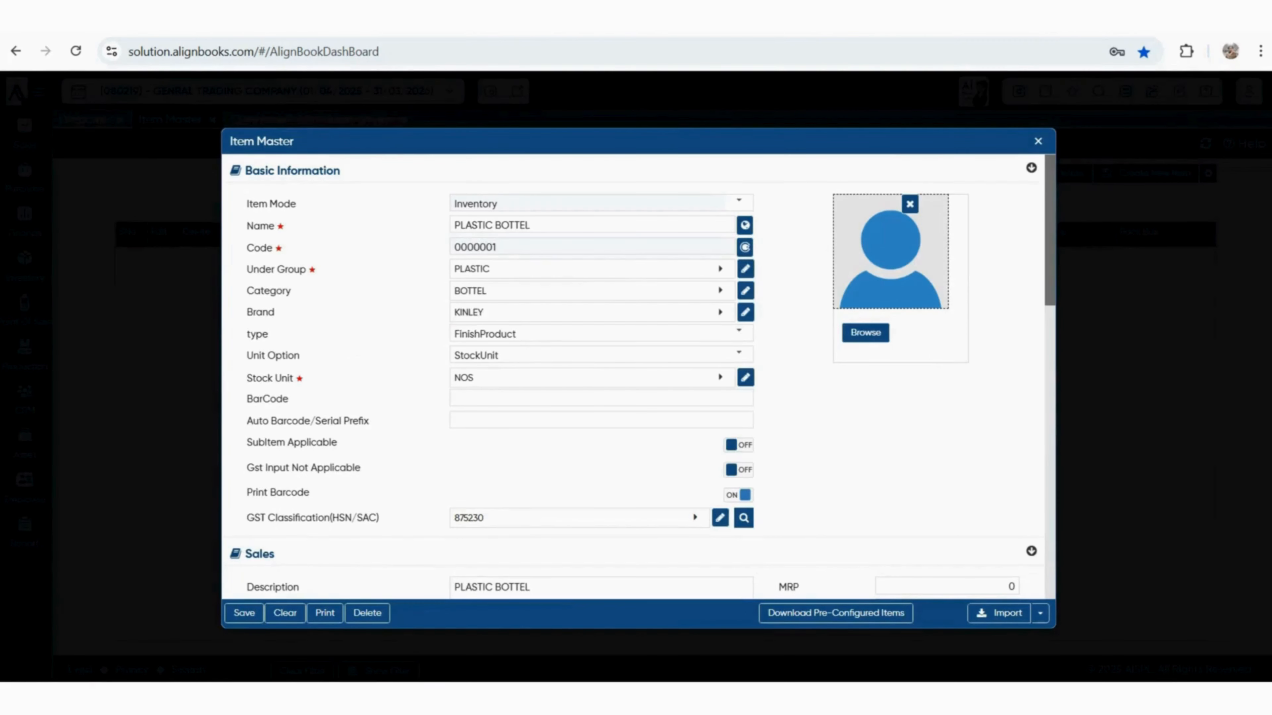
# Close the group list and move through PLASTIC BOTTEL's Sales rate fields
pyautogui.click(601, 399)
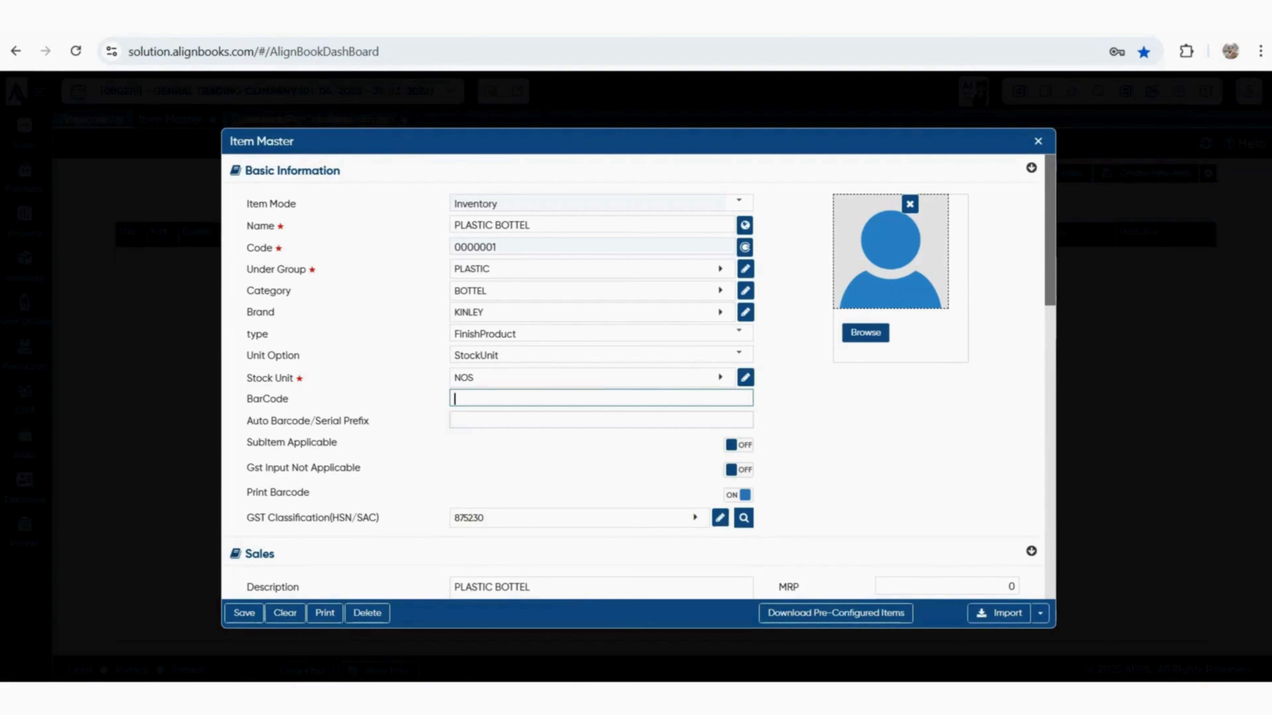
pyautogui.click(600, 420)
pyautogui.click(601, 399)
pyautogui.scroll(-5, 946, 252)
pyautogui.click(946, 252)
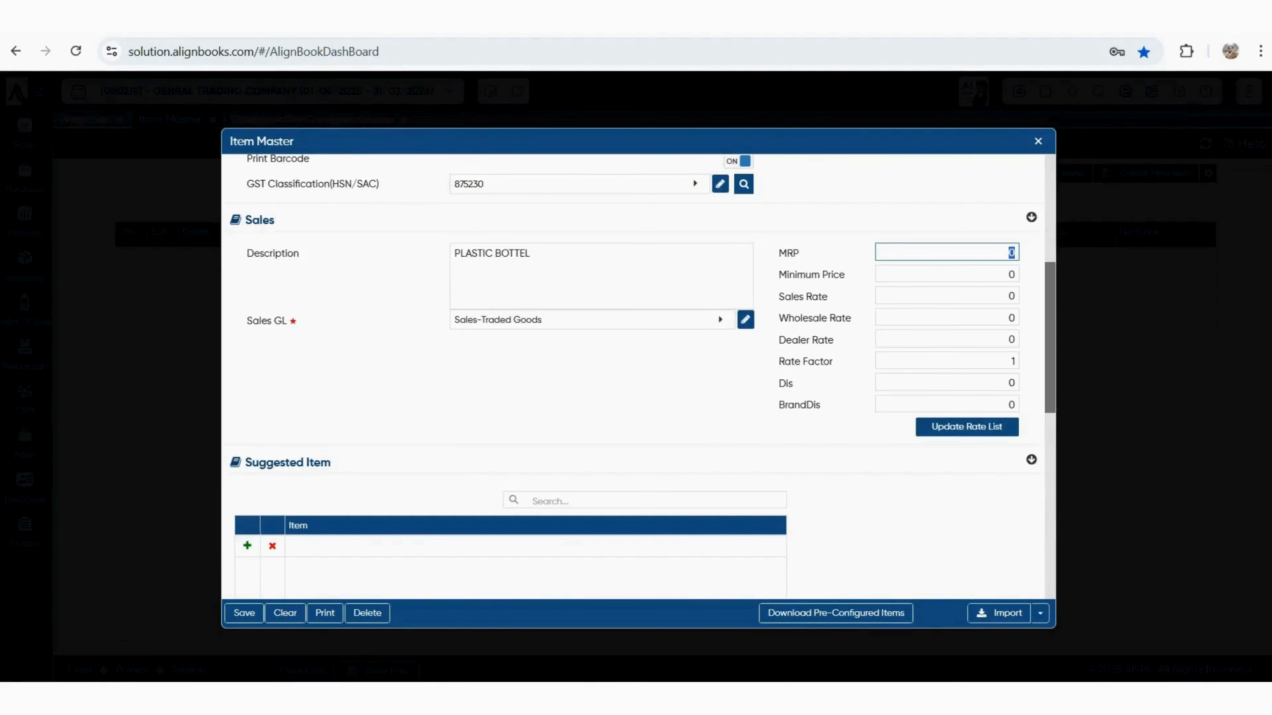
pyautogui.press('Tab')
pyautogui.press('Tab')
pyautogui.press('Tab')
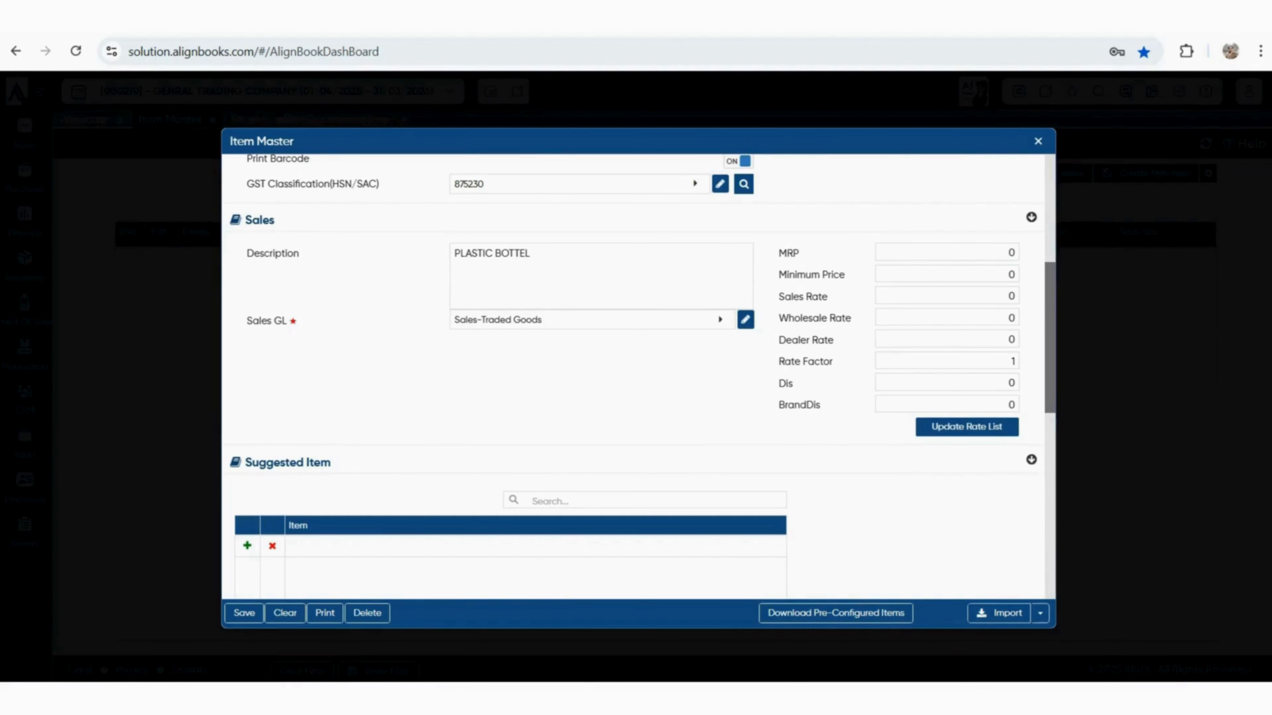
pyautogui.press('Tab')
pyautogui.press('Tab')
pyautogui.press('Tab')
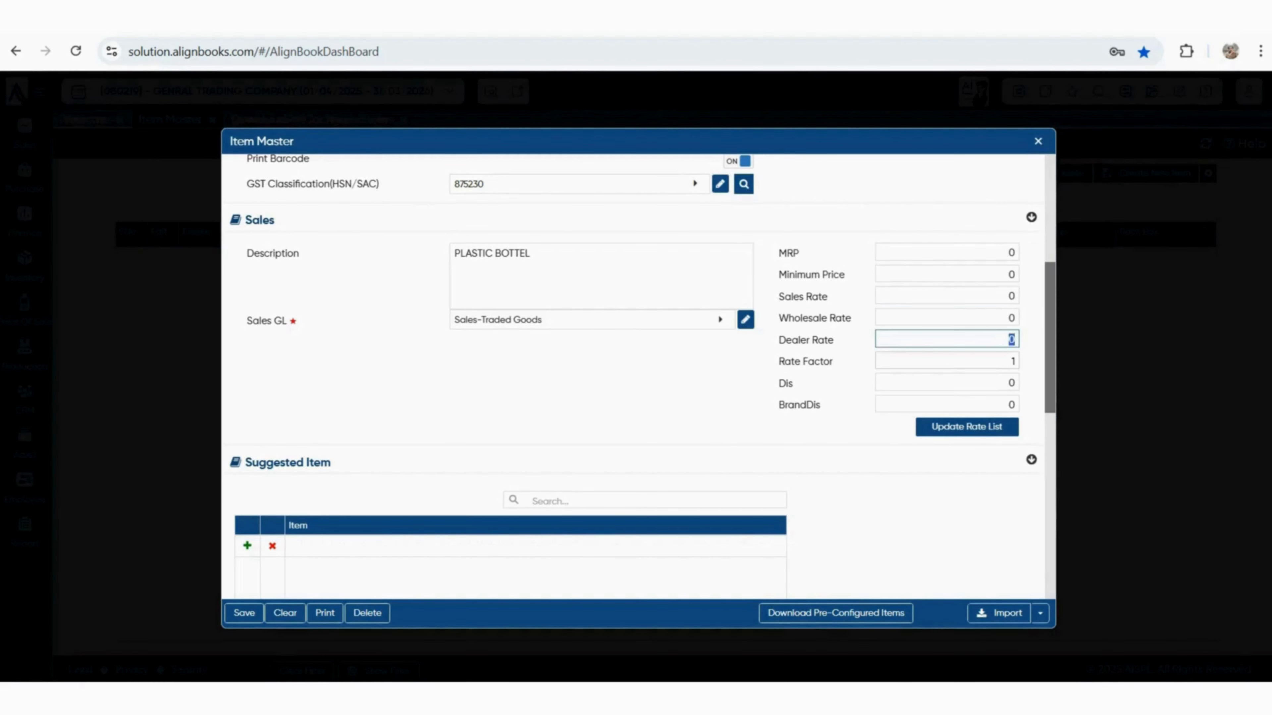
pyautogui.press('Tab')
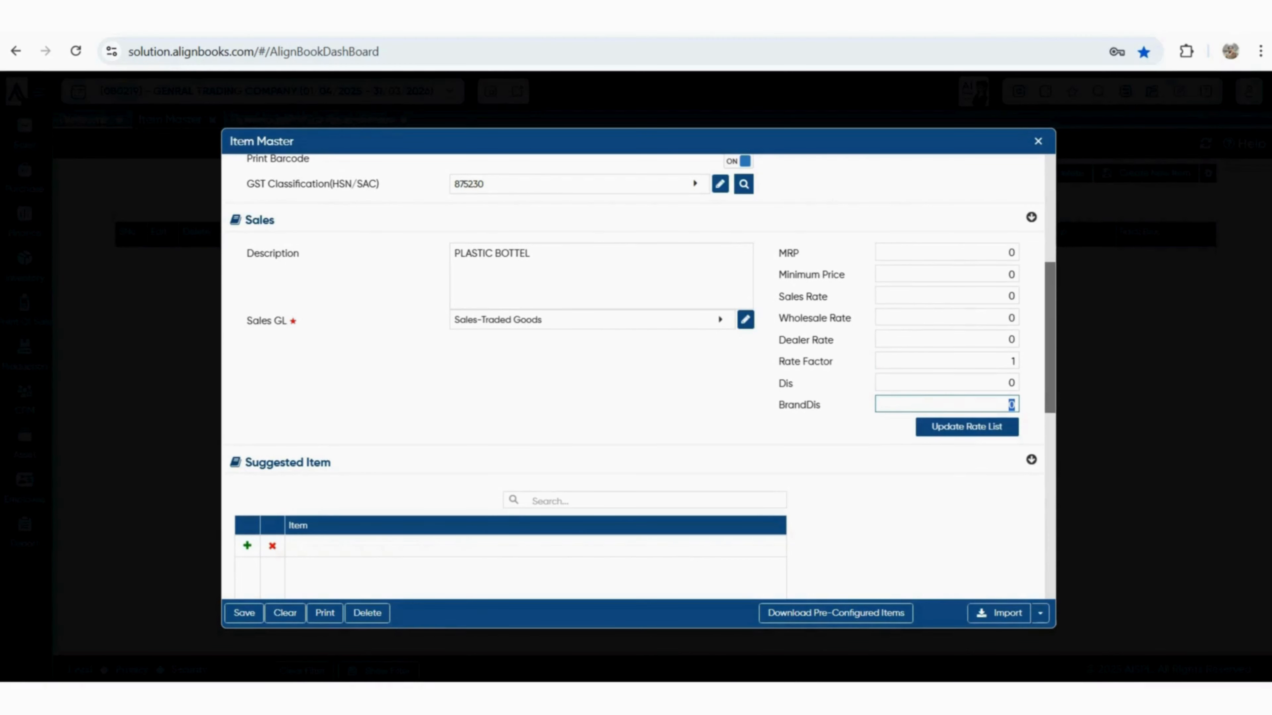
# Enter an MRP of 1000 and a minimum price of 700 for PLASTIC BOTTEL
pyautogui.click(946, 252)
pyautogui.write('1000')
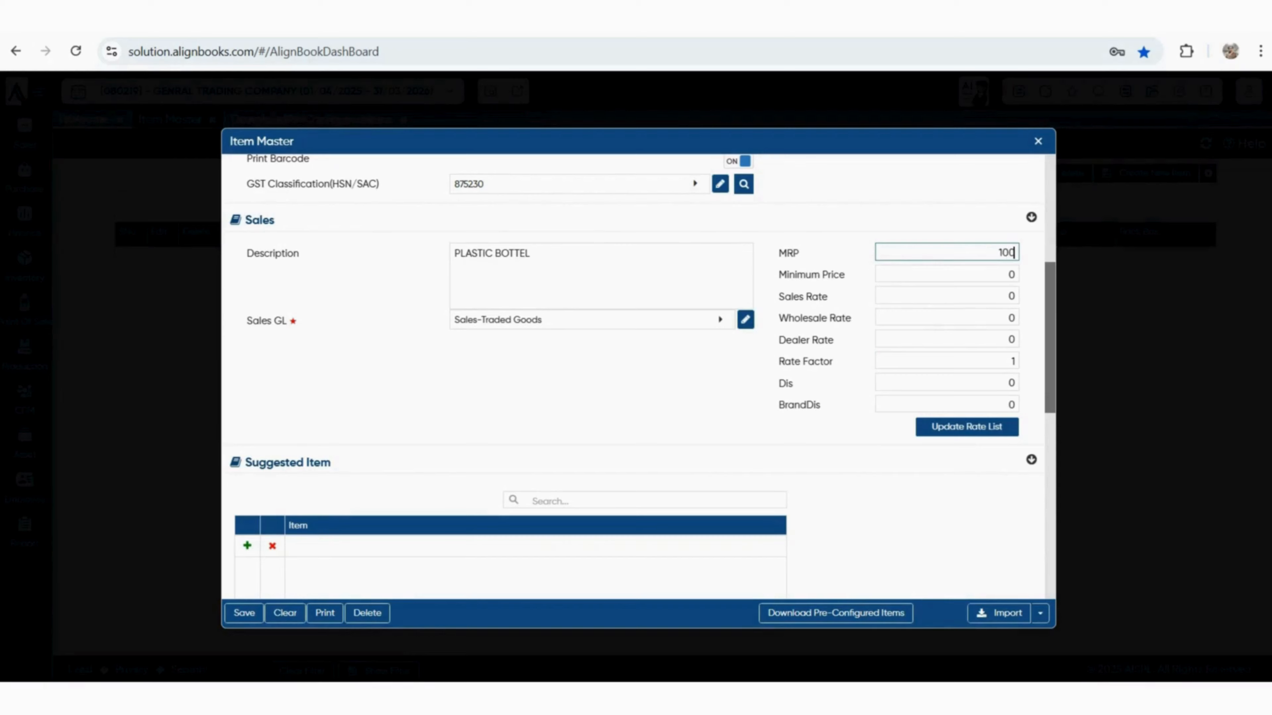
pyautogui.press('Tab')
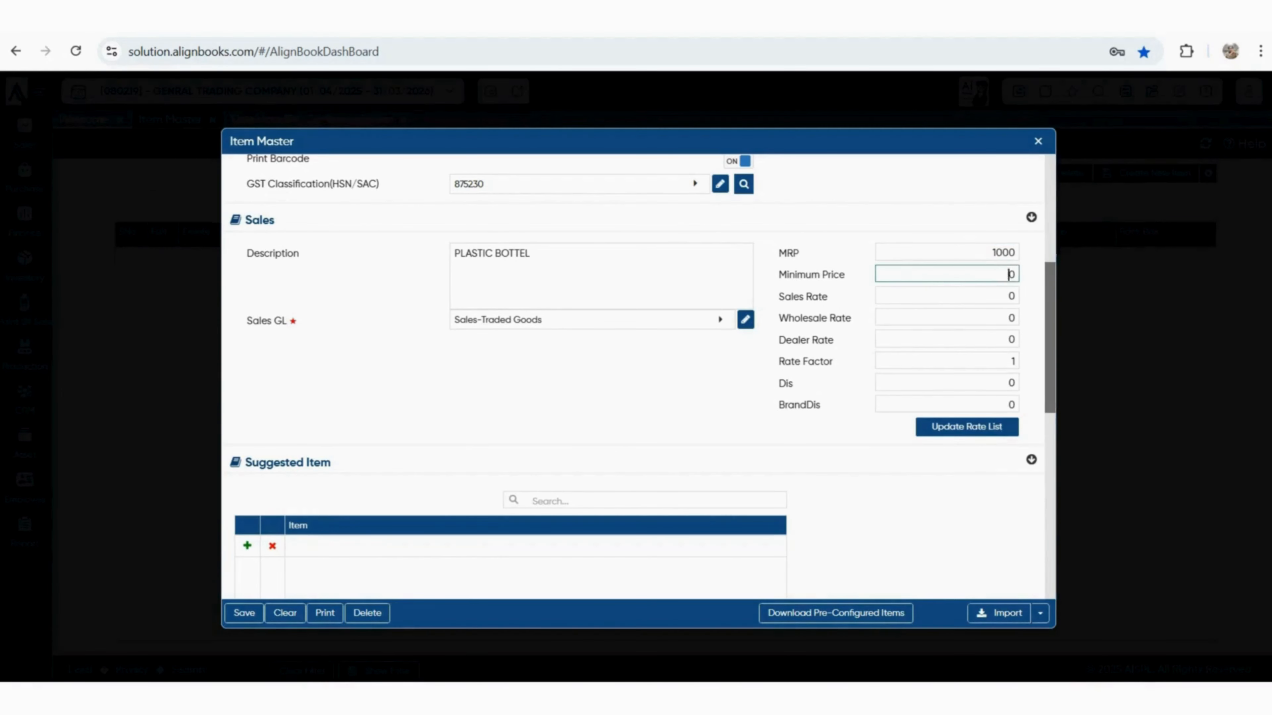
pyautogui.write('700')
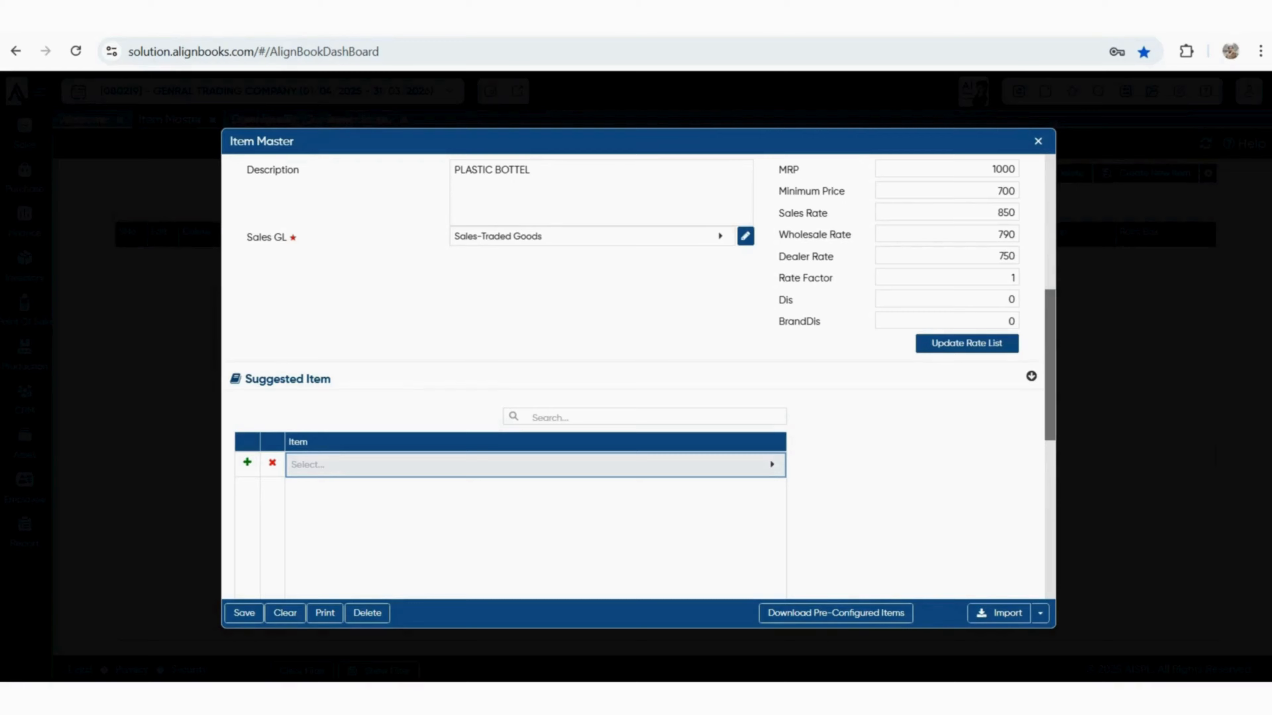
# Step through the Purchase section's rate, discount and amount fields
pyautogui.scroll(-2, 639, 375)
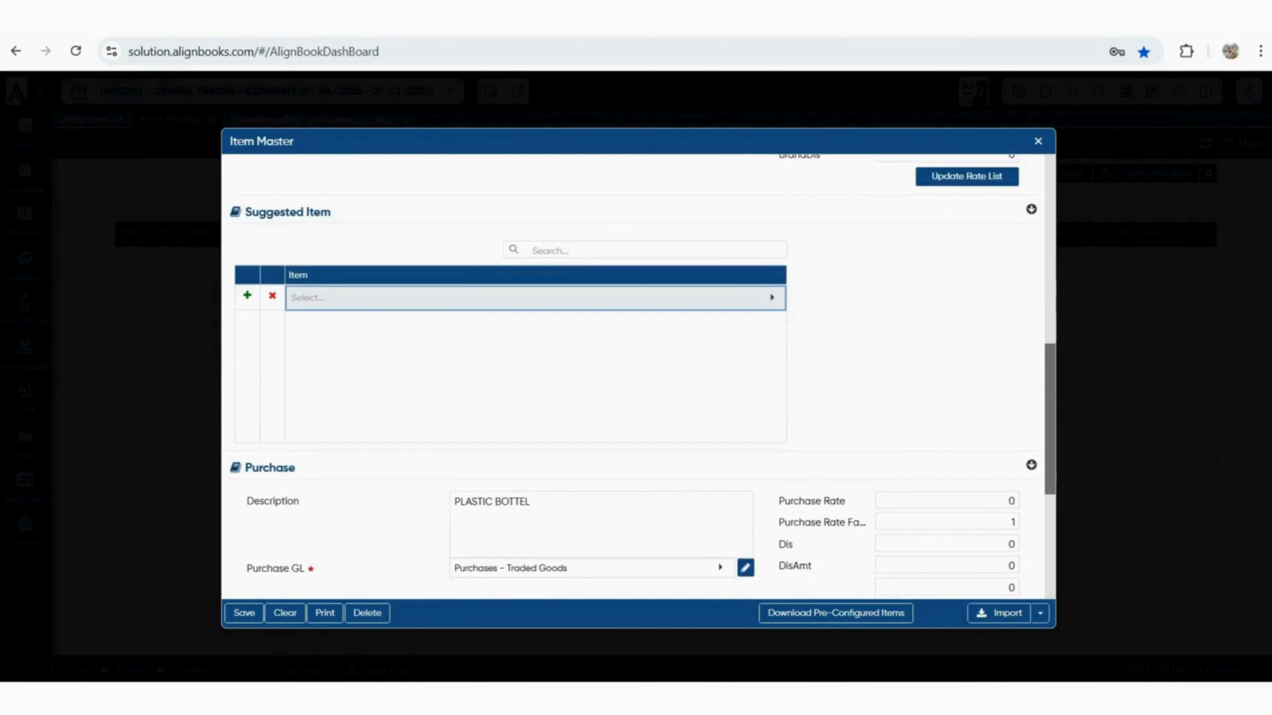
pyautogui.scroll(-1, 639, 376)
pyautogui.scroll(-3, 639, 375)
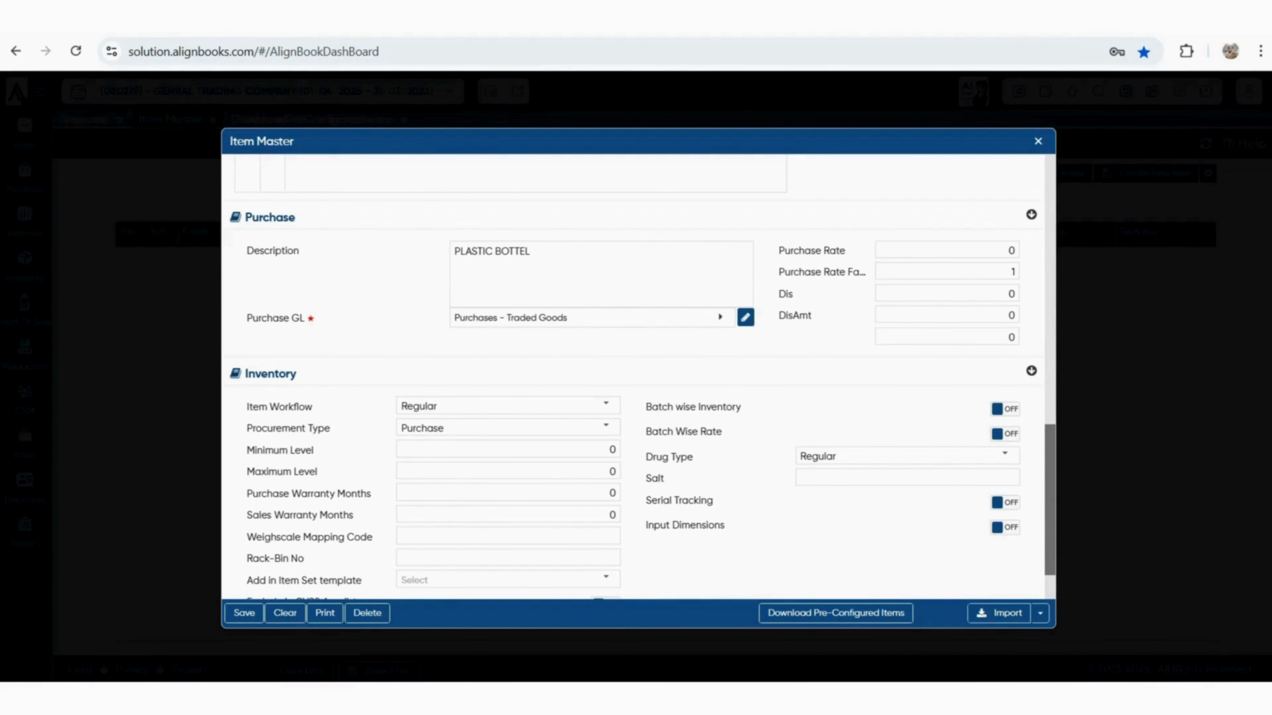
pyautogui.click(947, 250)
pyautogui.click(947, 293)
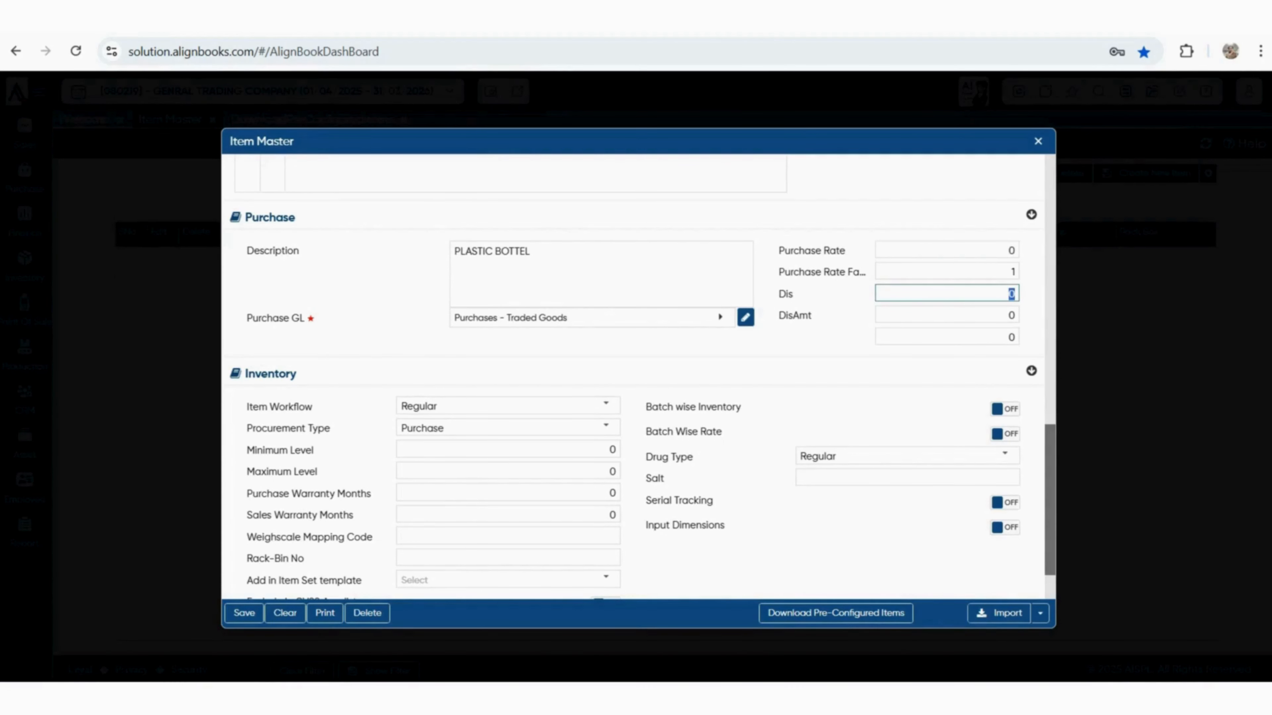
pyautogui.click(972, 315)
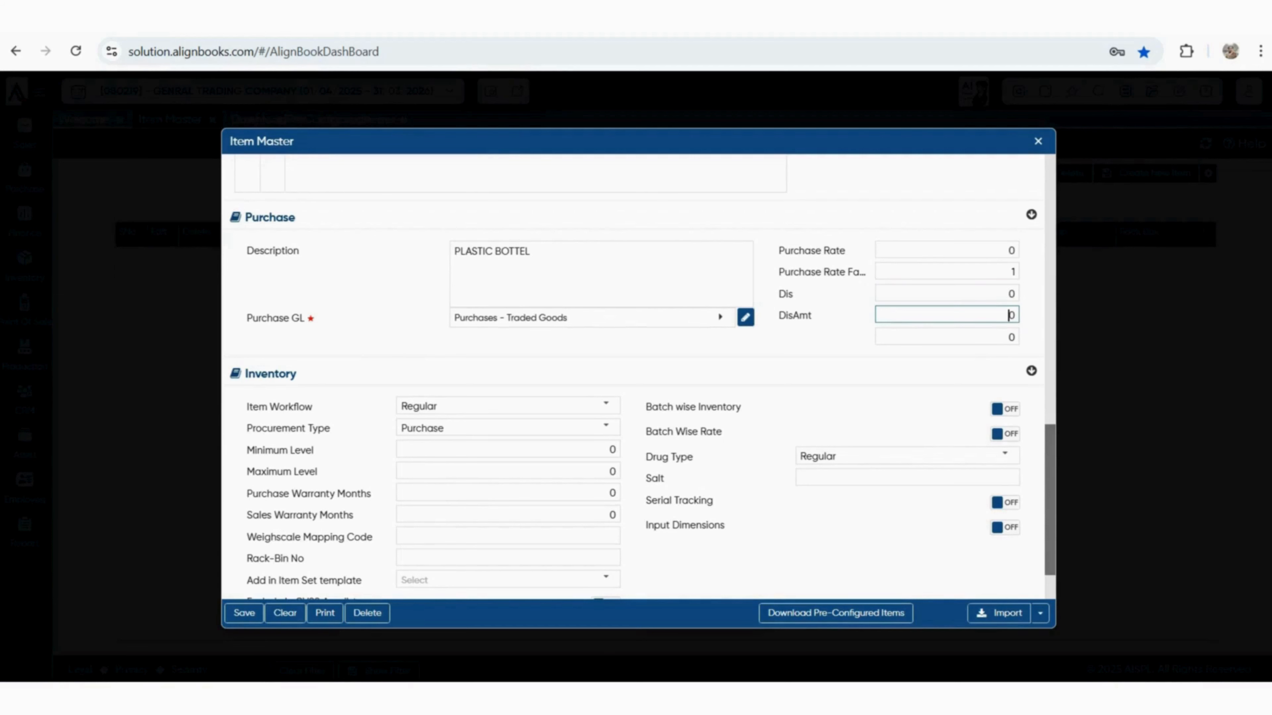
pyautogui.click(826, 347)
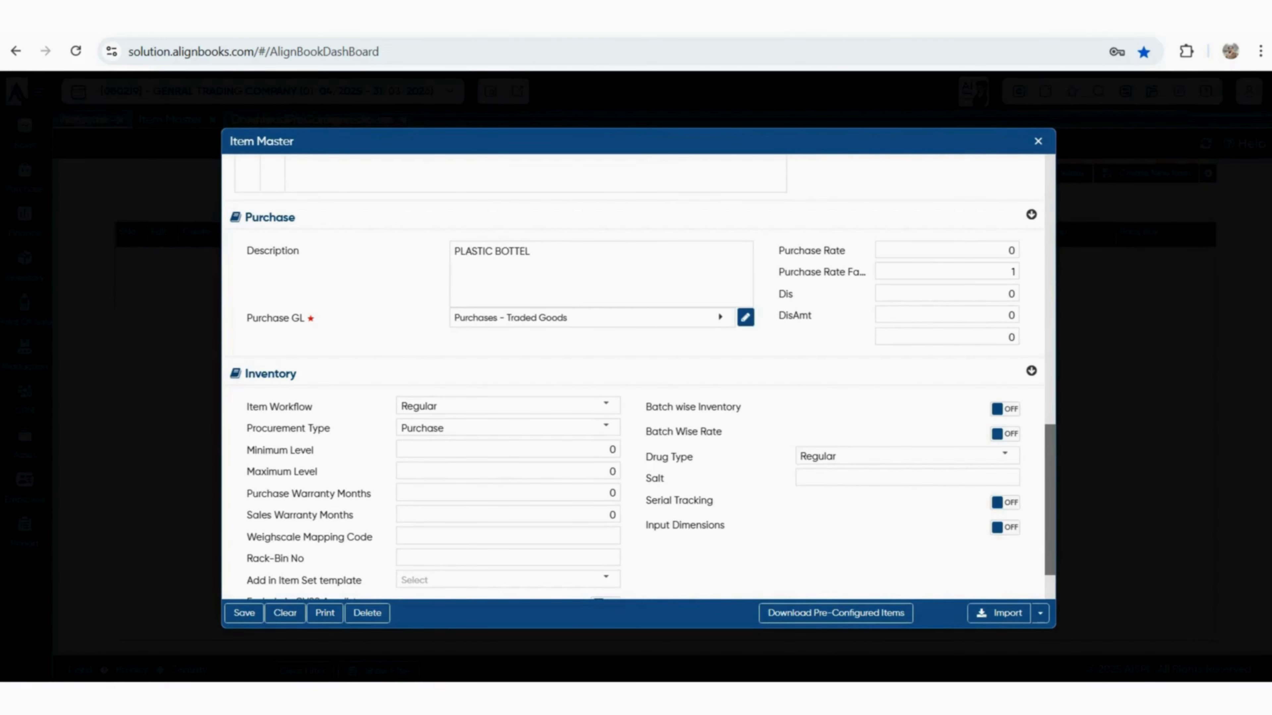
pyautogui.scroll(-3, 1004, 323)
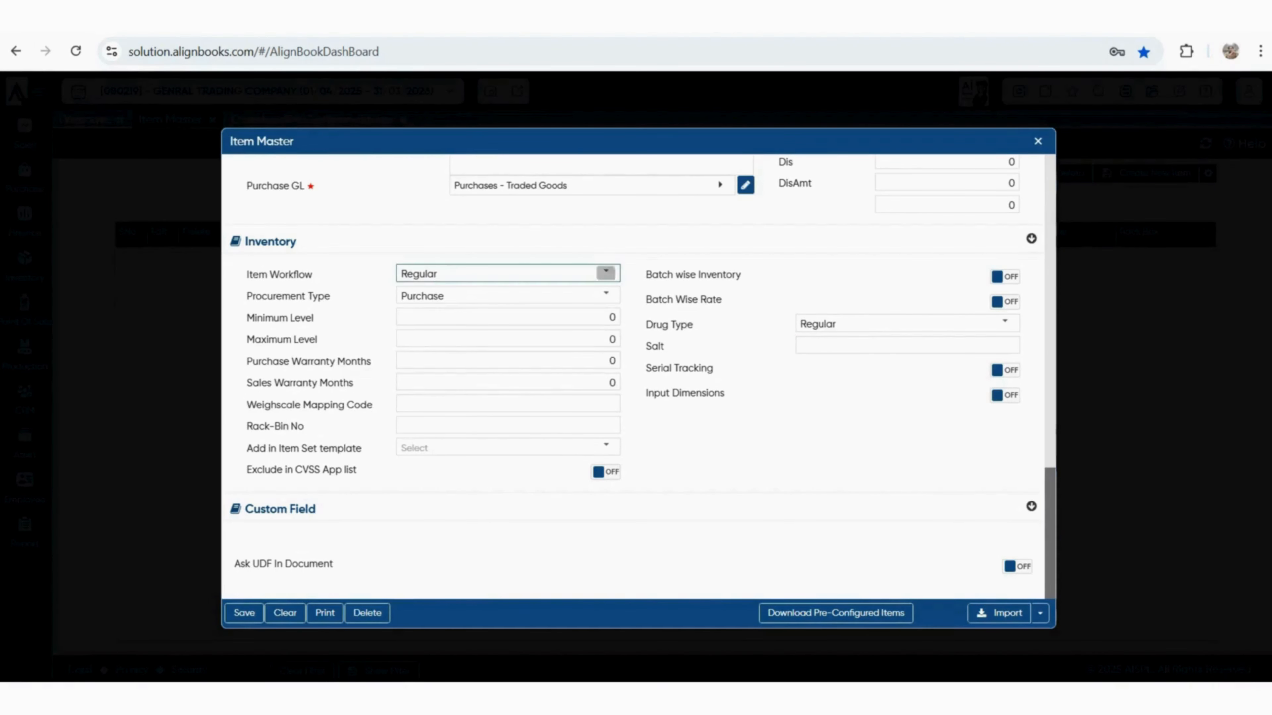
pyautogui.click(605, 273)
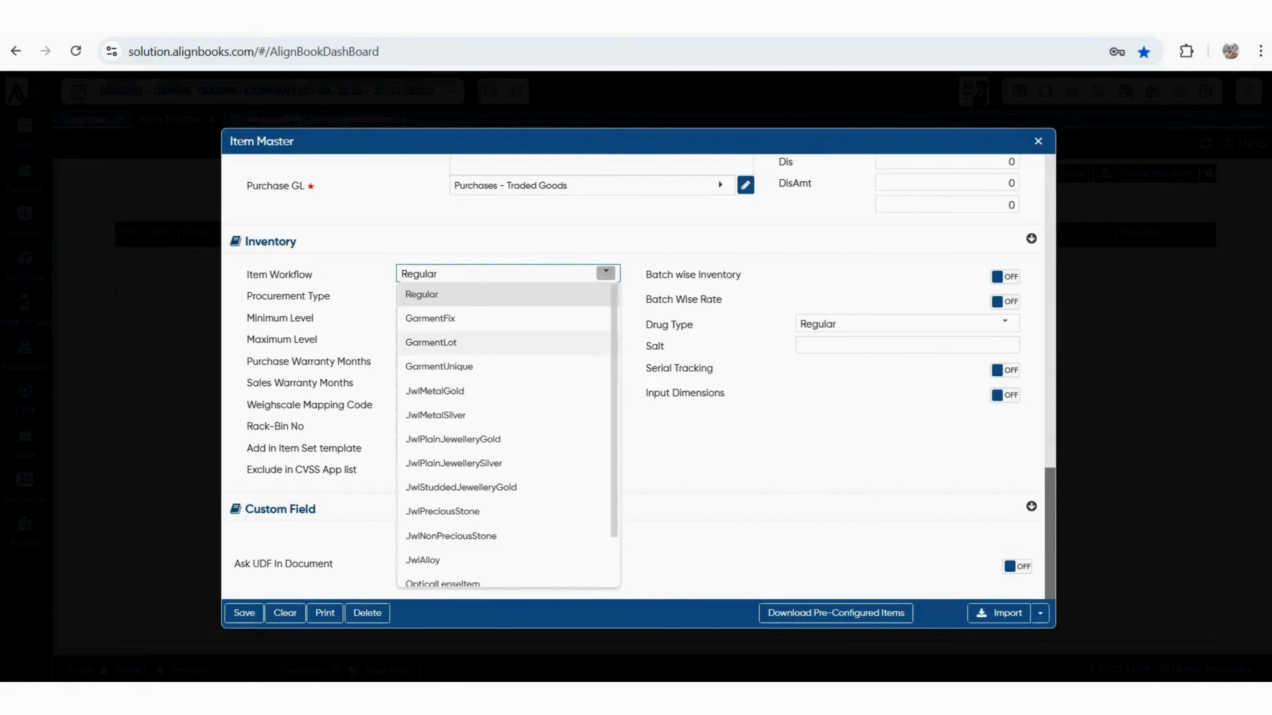
pyautogui.scroll(-1, 501, 479)
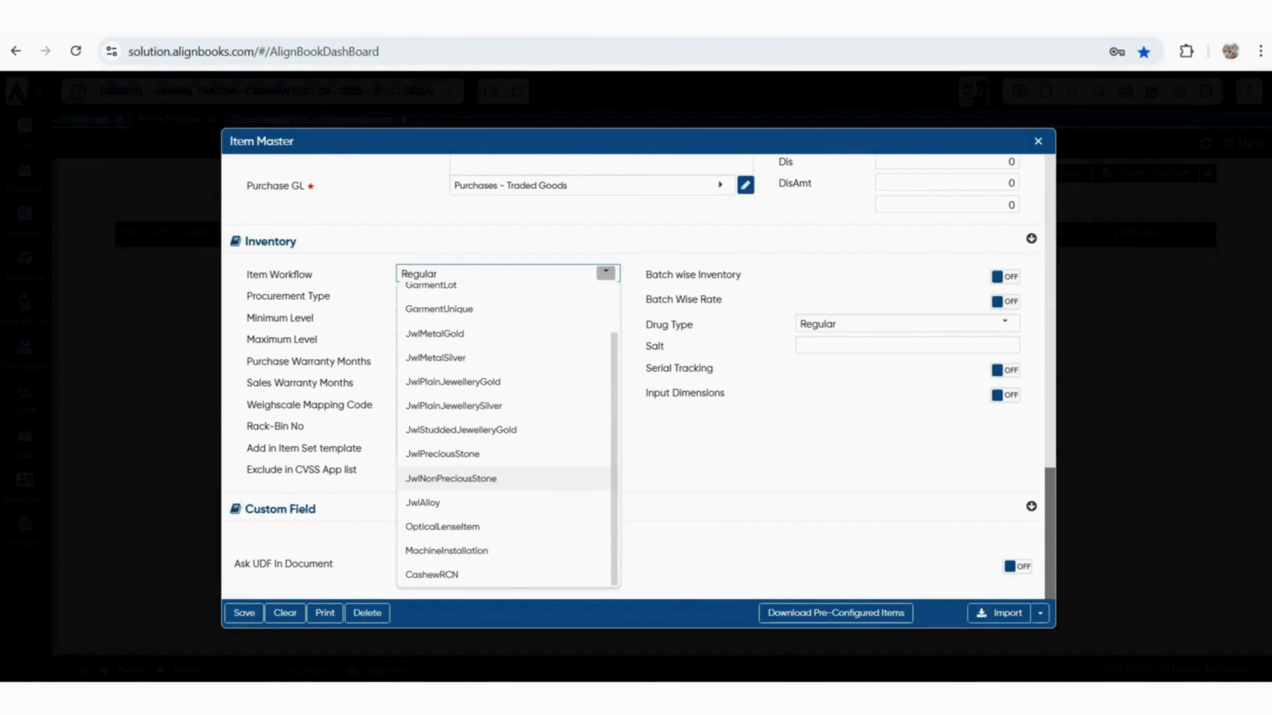
pyautogui.click(691, 431)
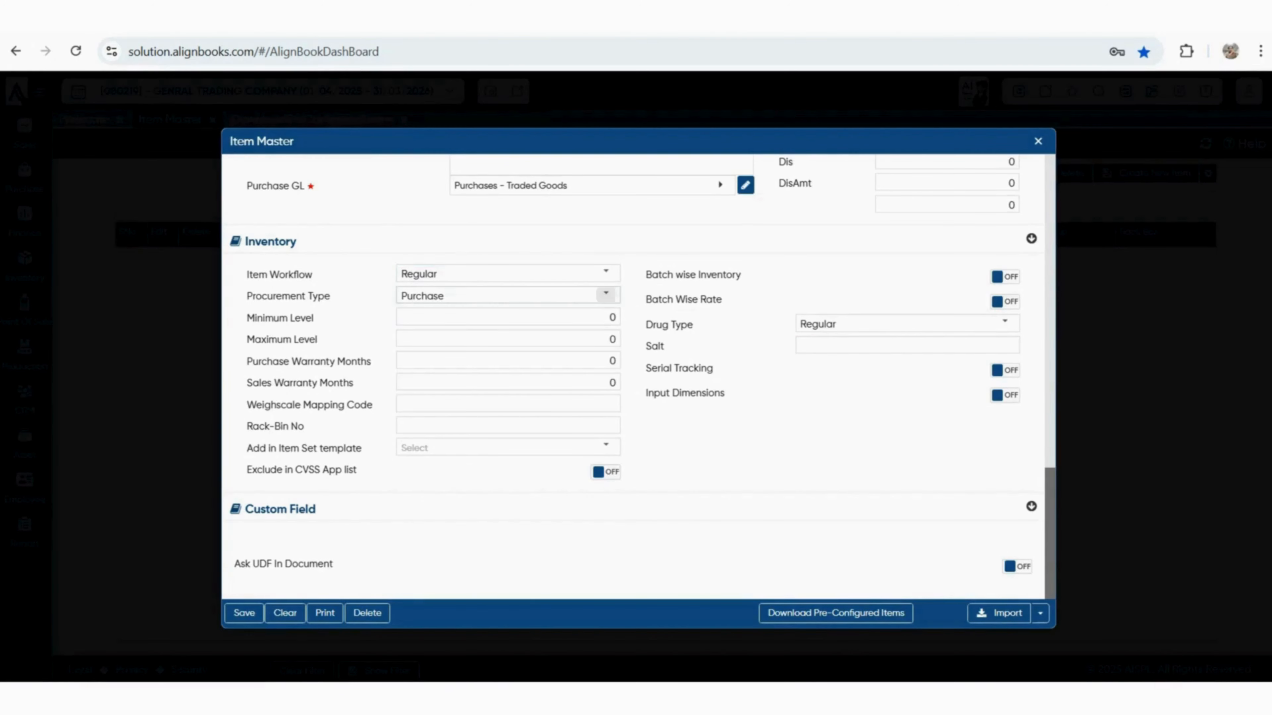
pyautogui.click(610, 317)
pyautogui.click(610, 339)
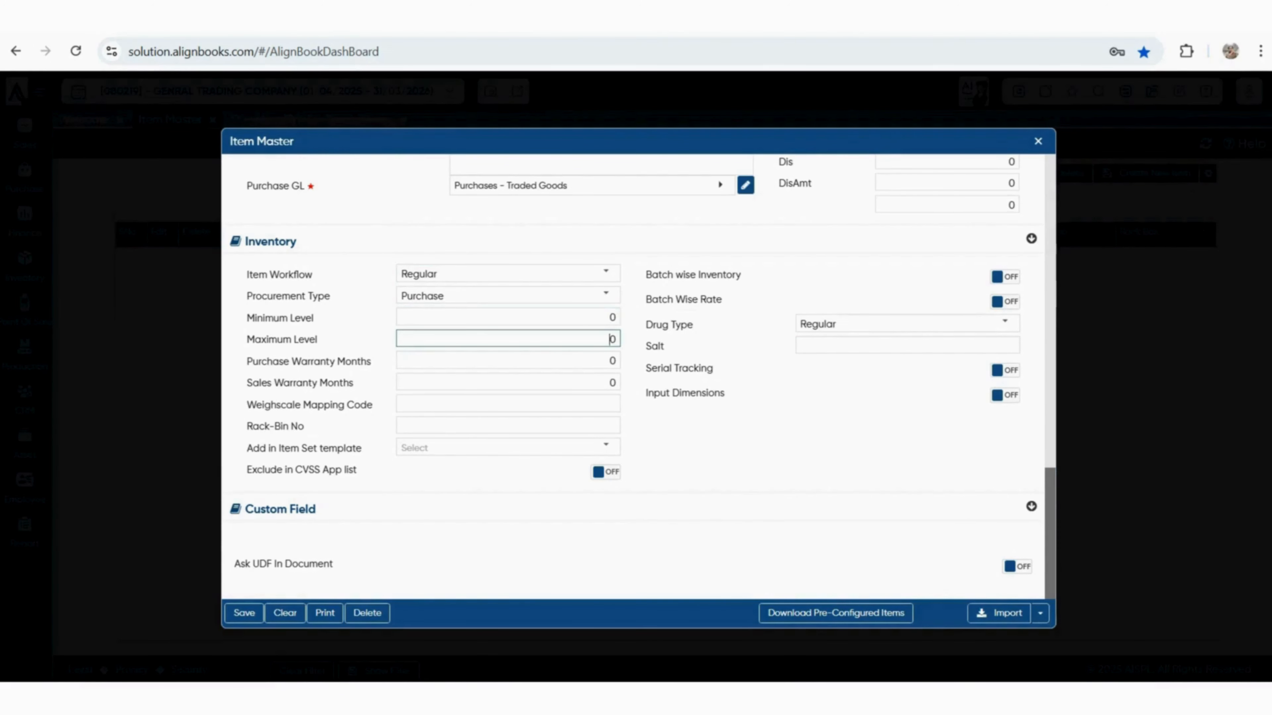
pyautogui.click(611, 361)
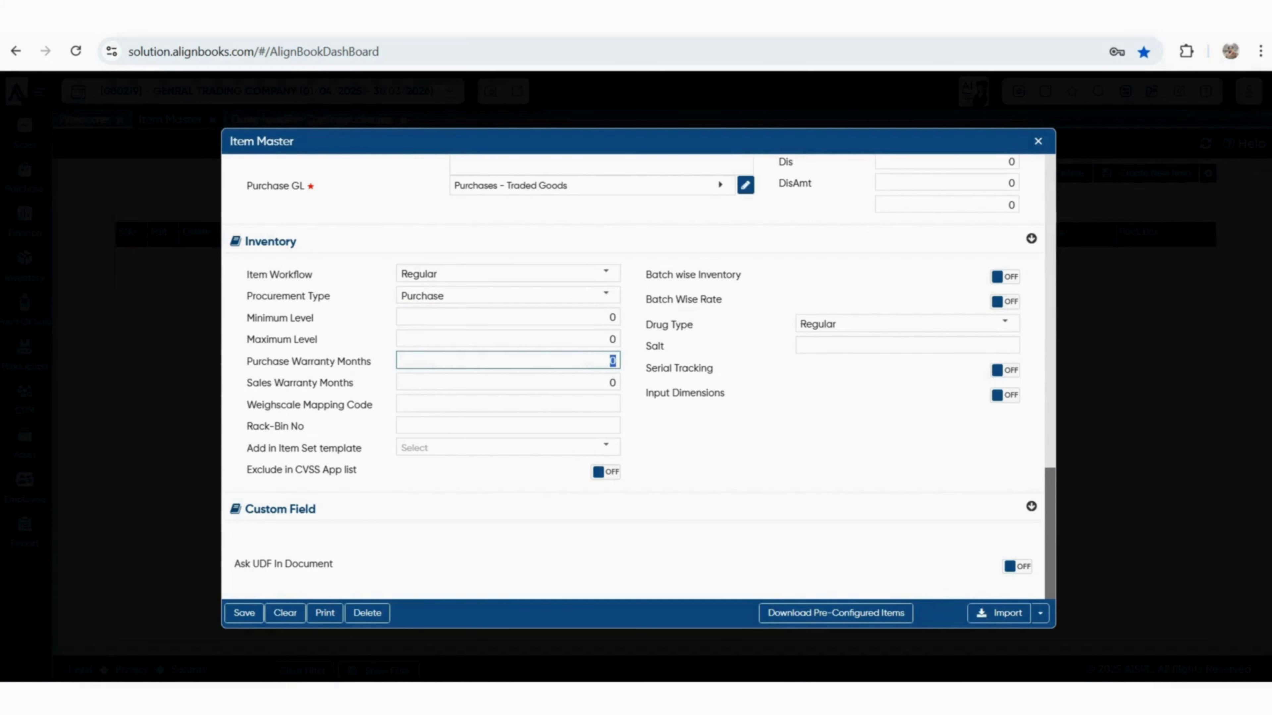
pyautogui.click(612, 383)
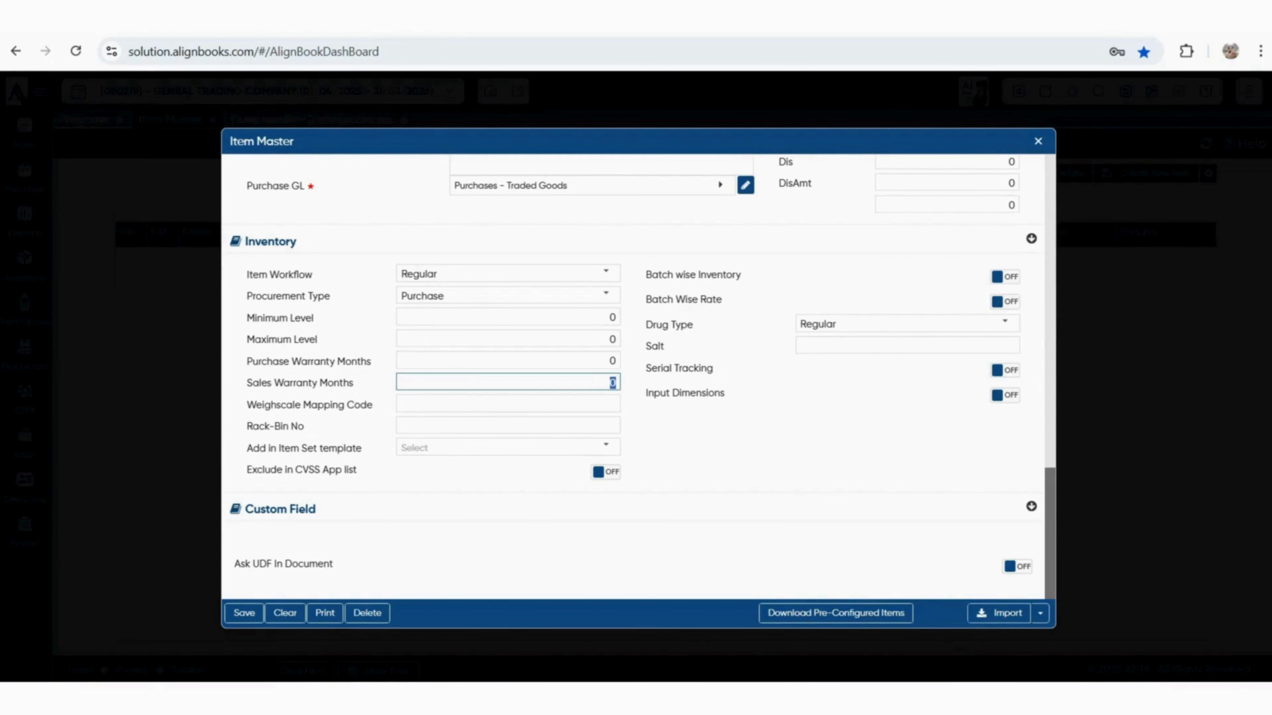
pyautogui.click(402, 404)
pyautogui.click(402, 425)
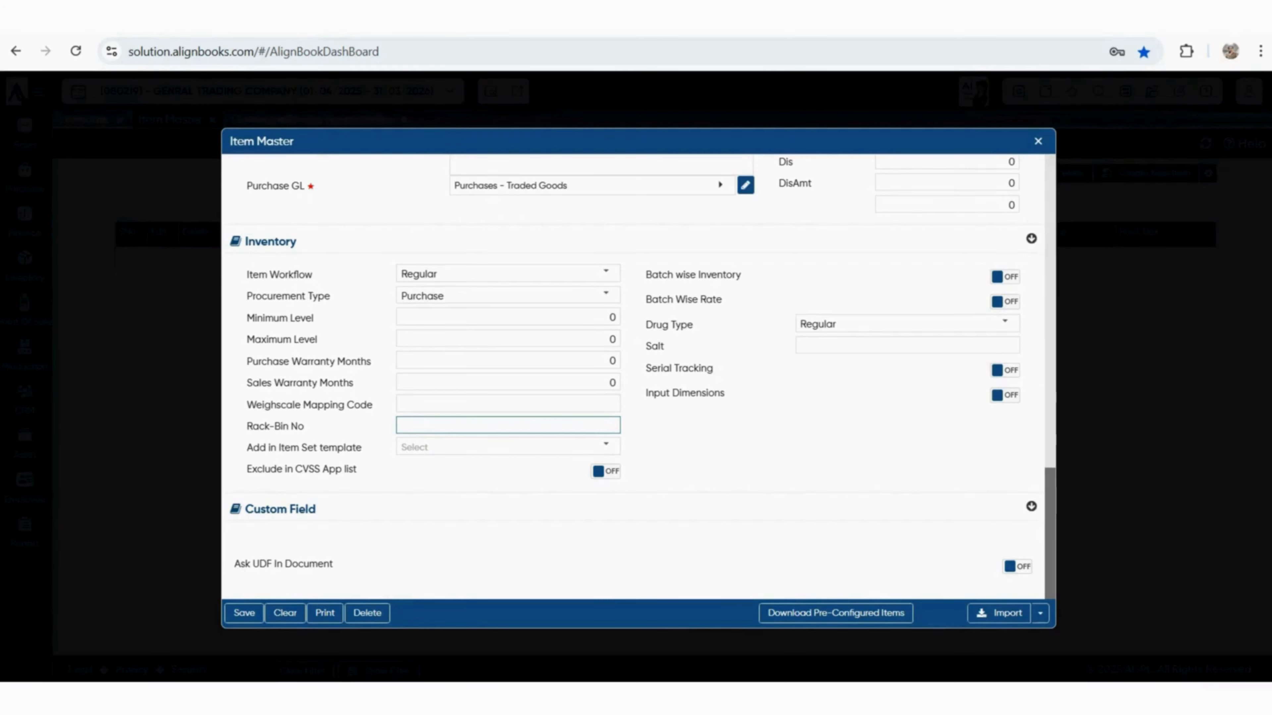
# Return to the top of the form and save PLASTIC BOTTEL with Ctrl+S
pyautogui.scroll(20, 636, 376)
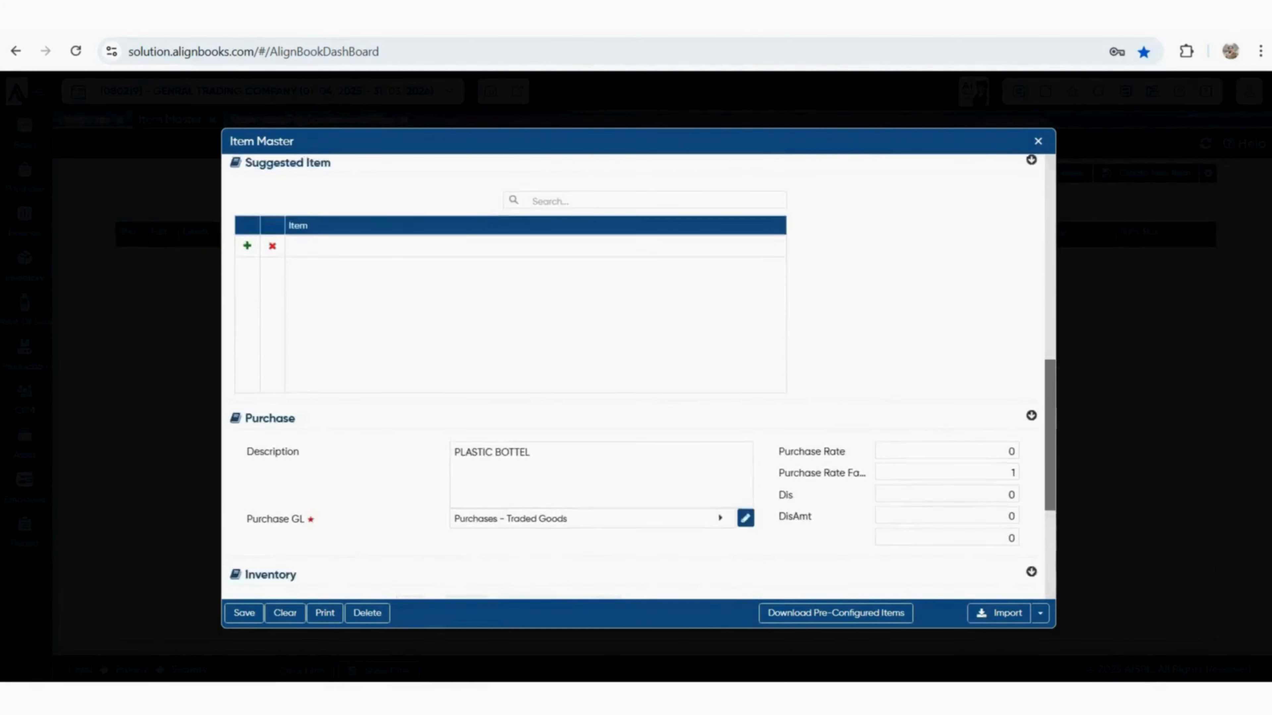
pyautogui.scroll(2, 636, 376)
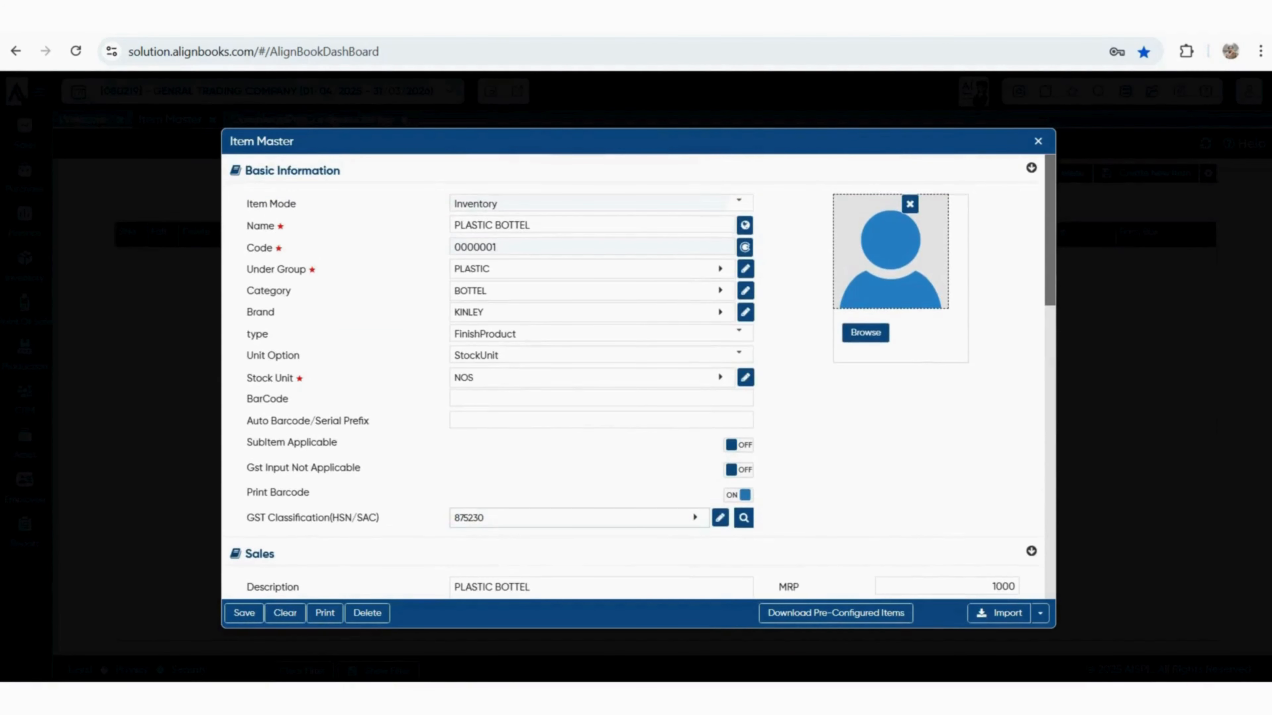
pyautogui.hotkey('ctrl', 's')
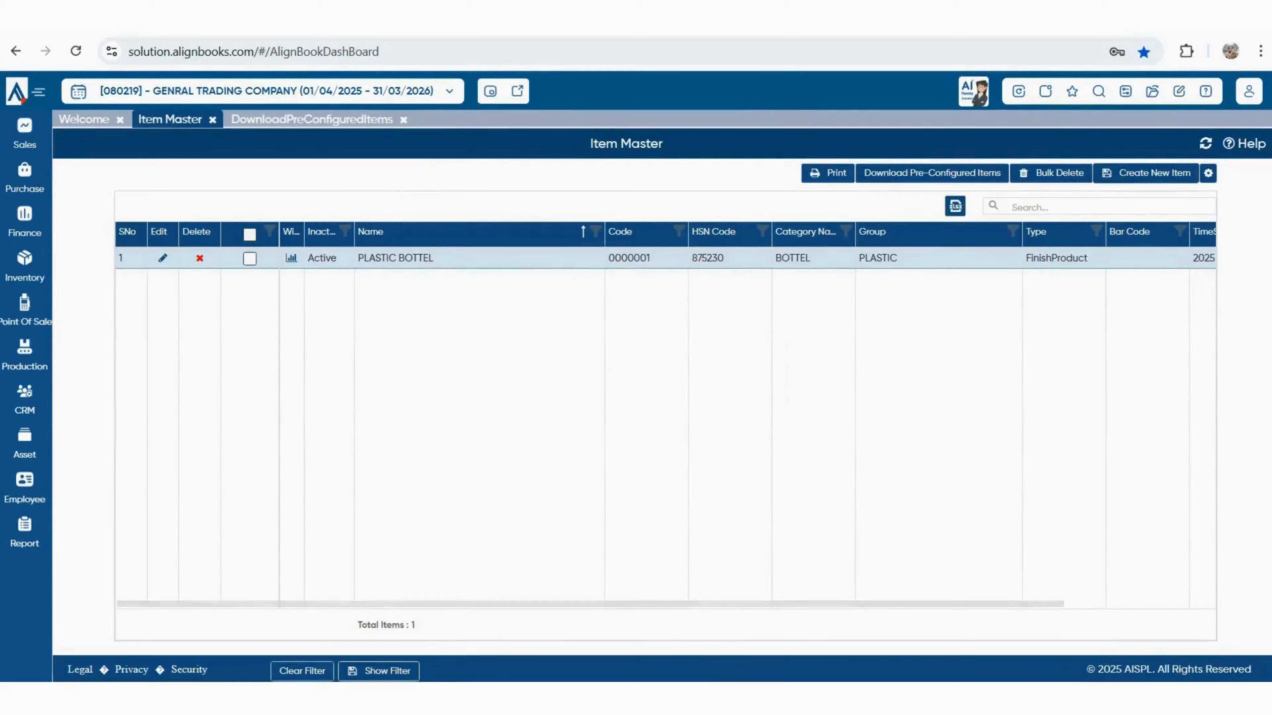
# Start a new Inventory item named WATER BOTTEL 1 LTR
pyautogui.click(1146, 174)
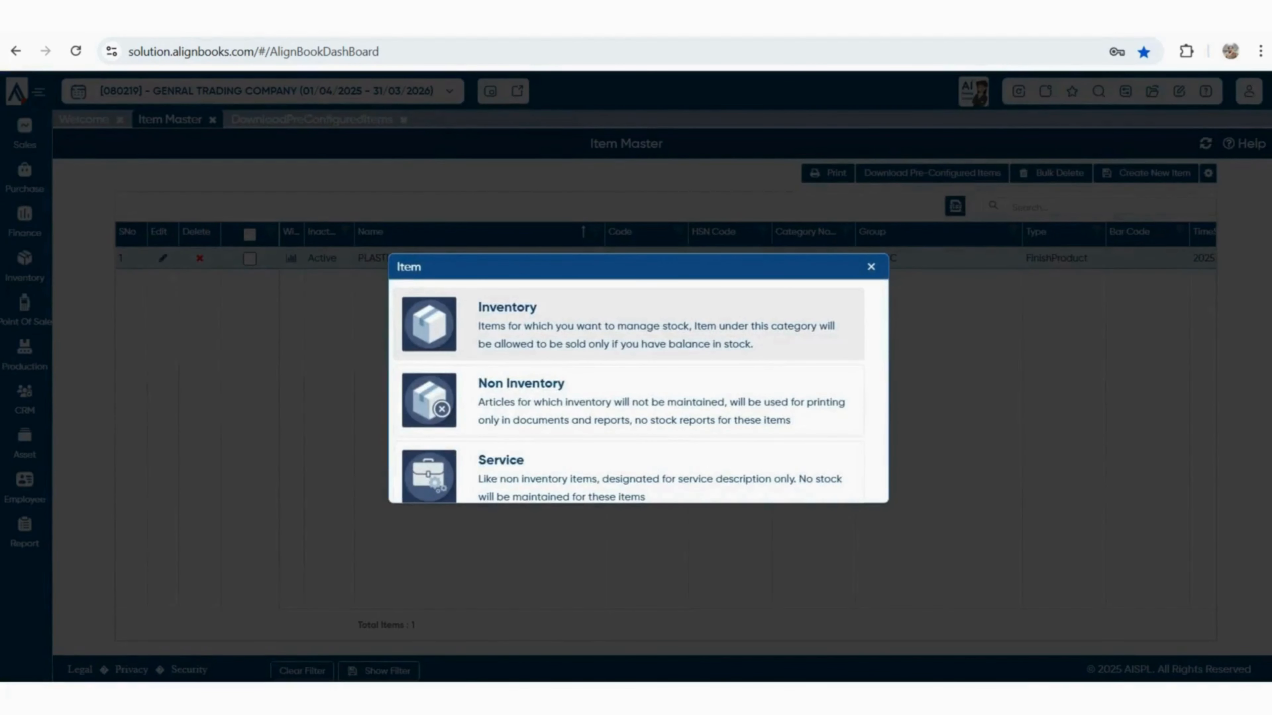
pyautogui.click(628, 324)
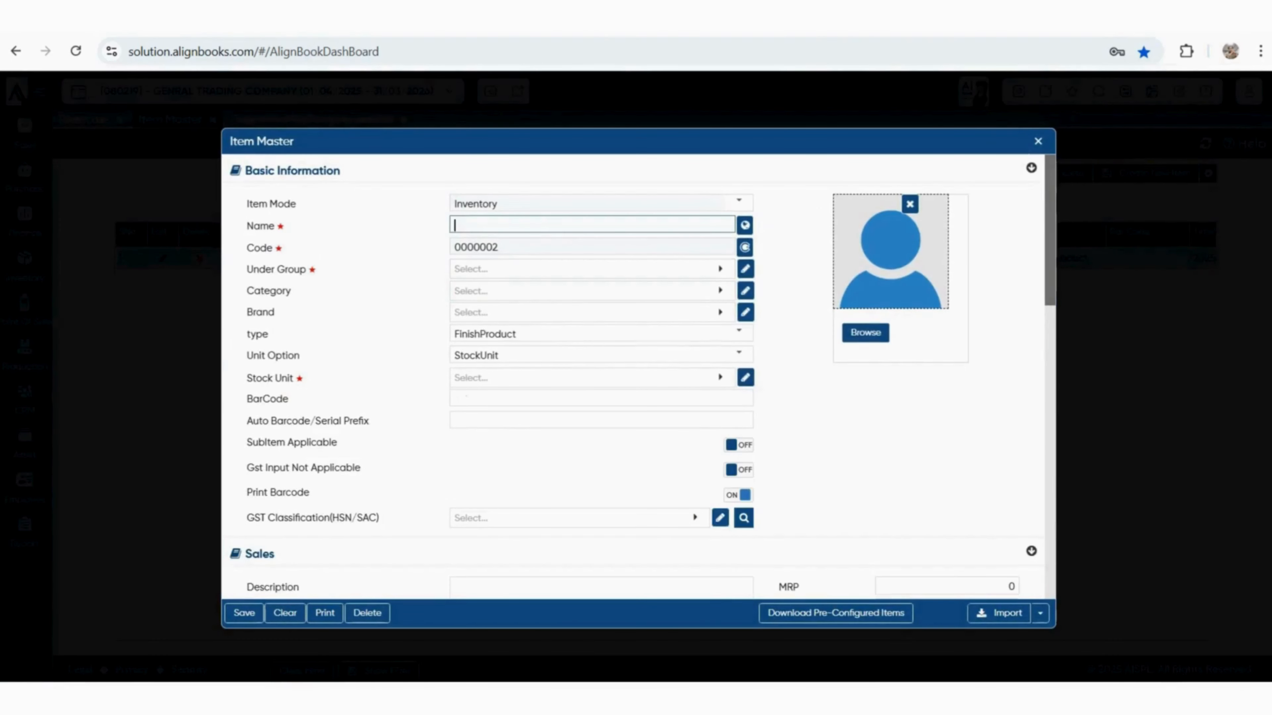
pyautogui.write('WATER BOTTEL 1')
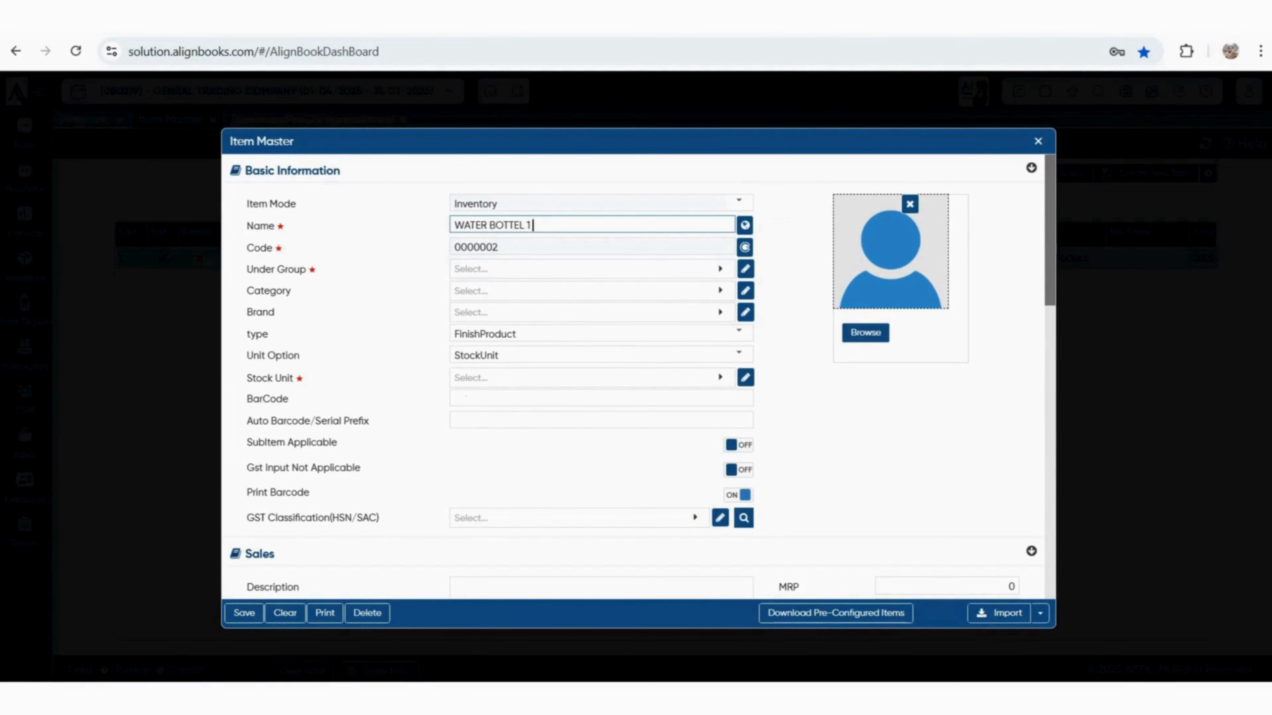
pyautogui.write(' LTR')
# Assign group PLASTIC, category BOTTEL and brand KINLEY to WATER BOTTEL 1 LTR
pyautogui.press('Tab')
pyautogui.press('Down')
pyautogui.press('Down')
pyautogui.press('Return')
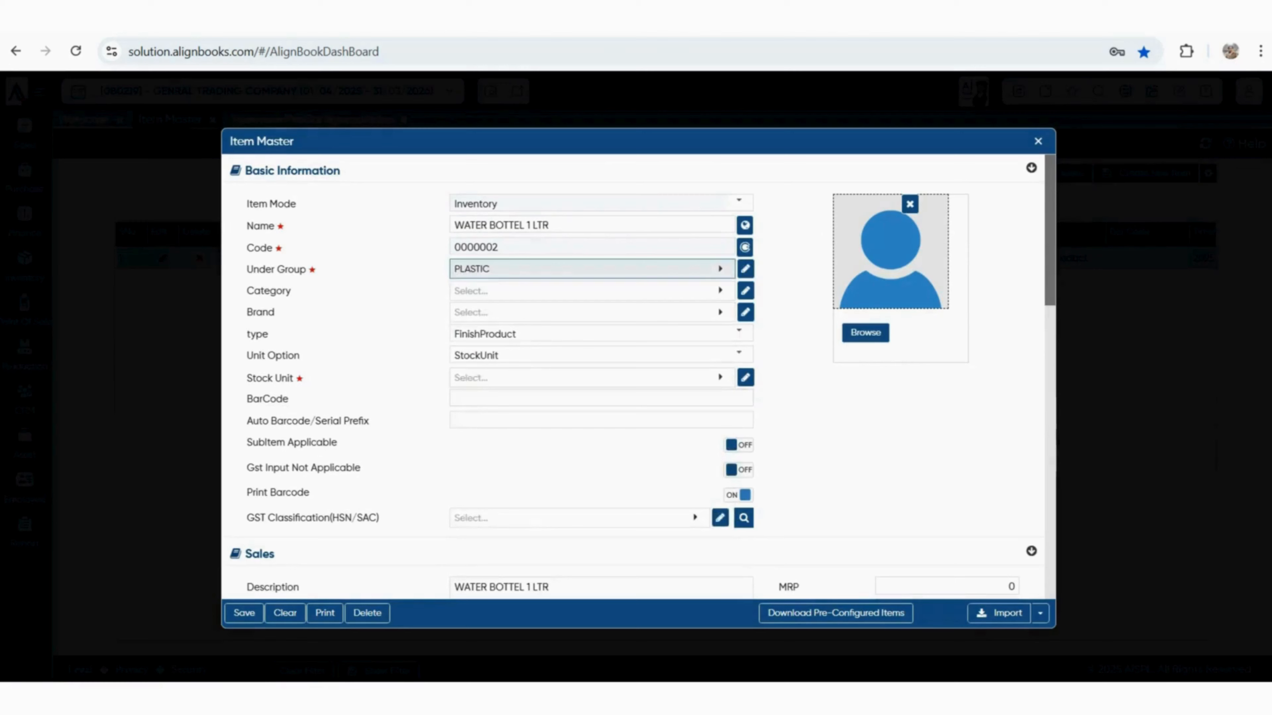
pyautogui.press('Tab')
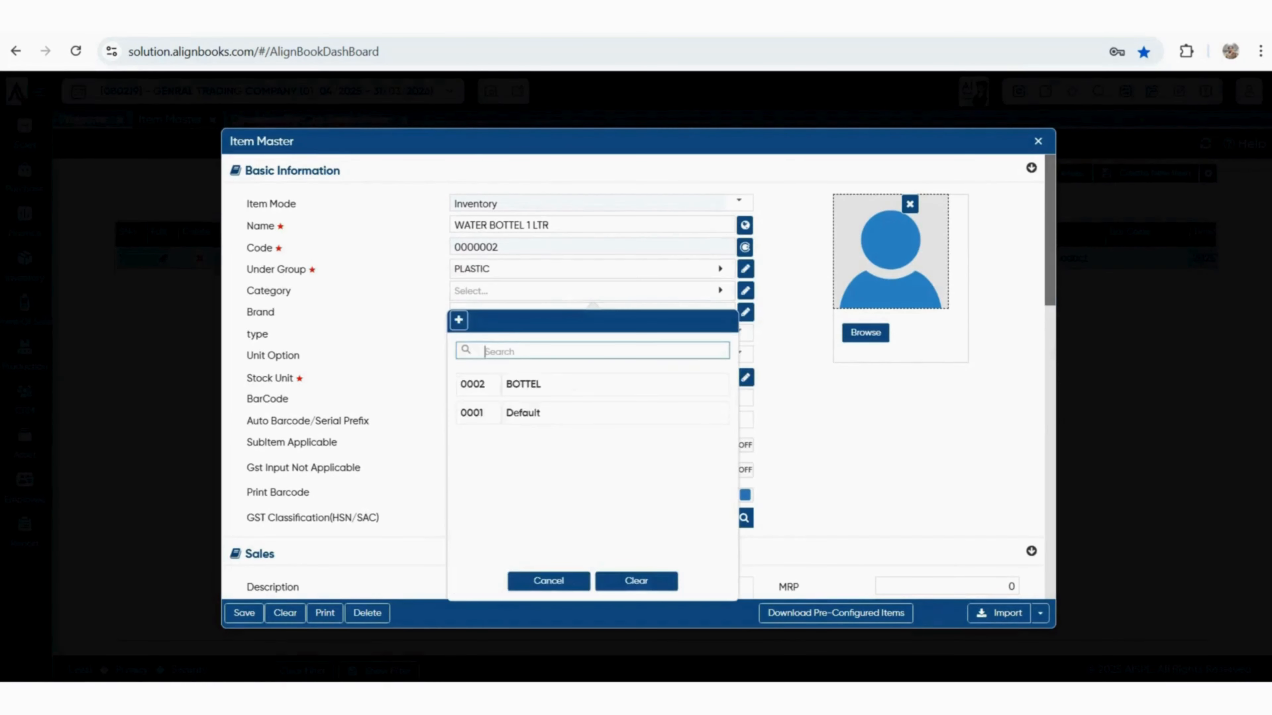
pyautogui.press('Down')
pyautogui.press('Down')
pyautogui.press('Return')
pyautogui.press('Tab')
pyautogui.press('Down')
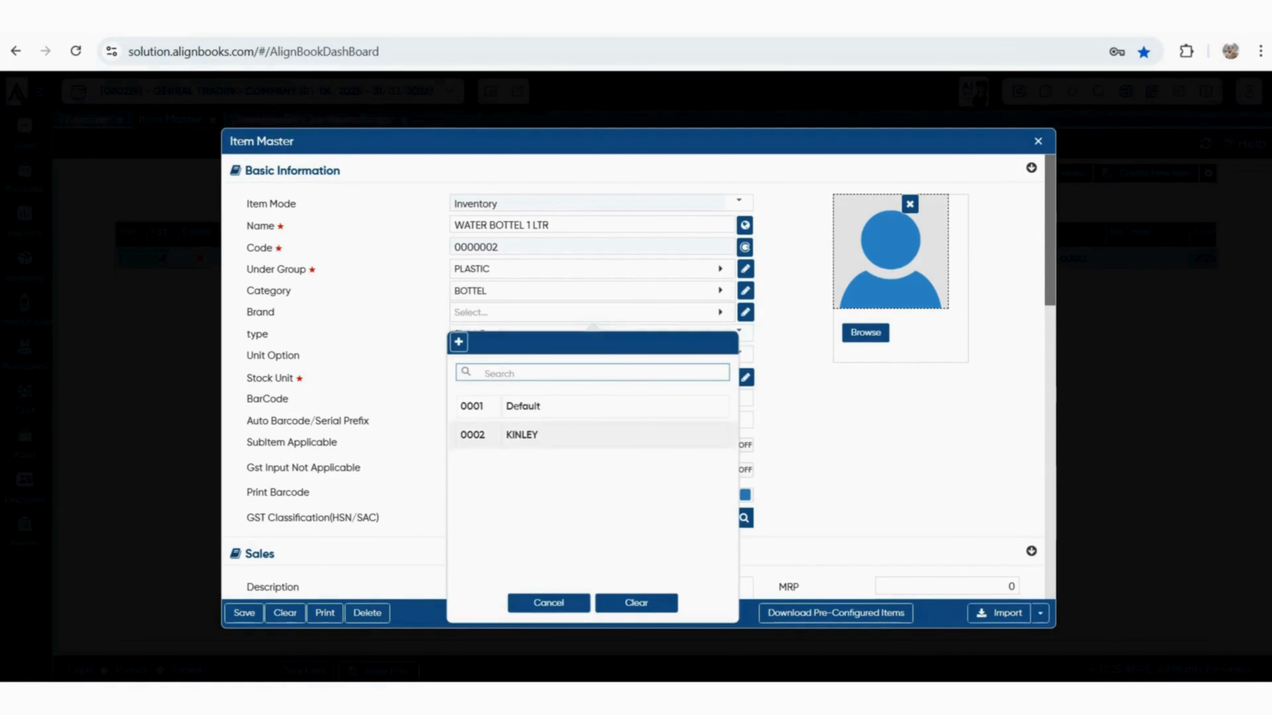
pyautogui.press('Return')
pyautogui.scroll(-5, 636, 376)
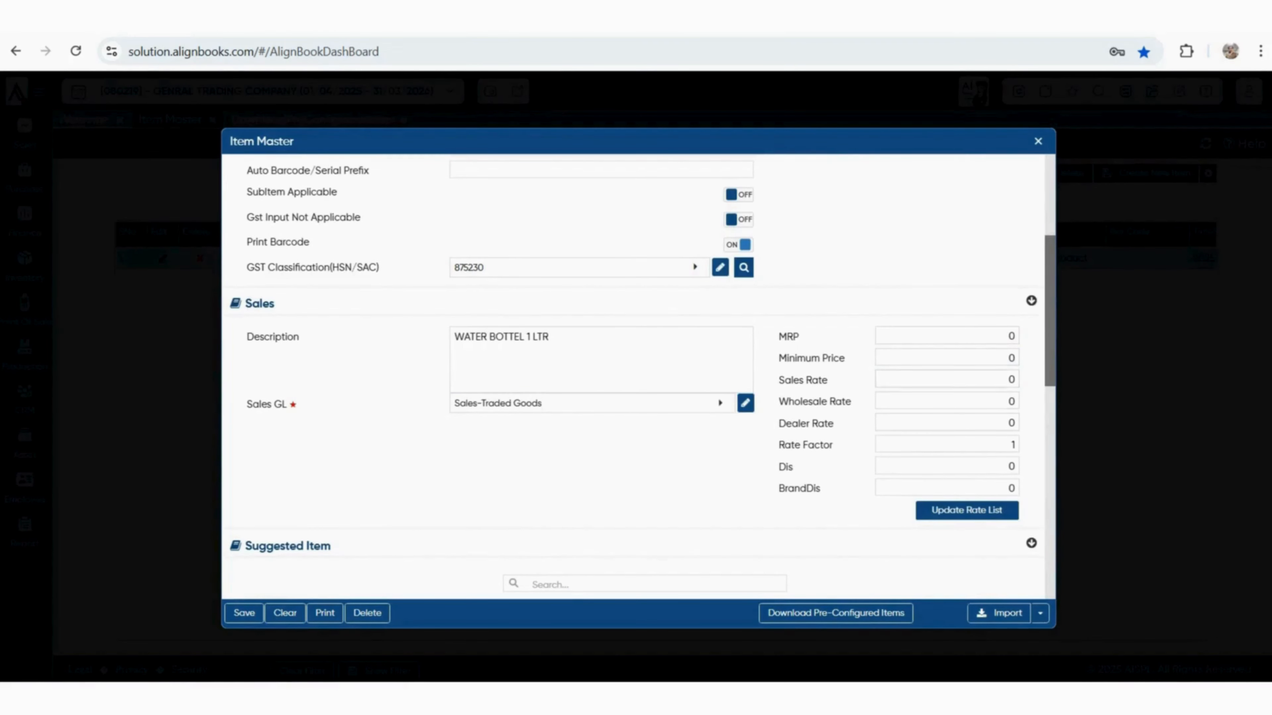
pyautogui.scroll(-6, 636, 376)
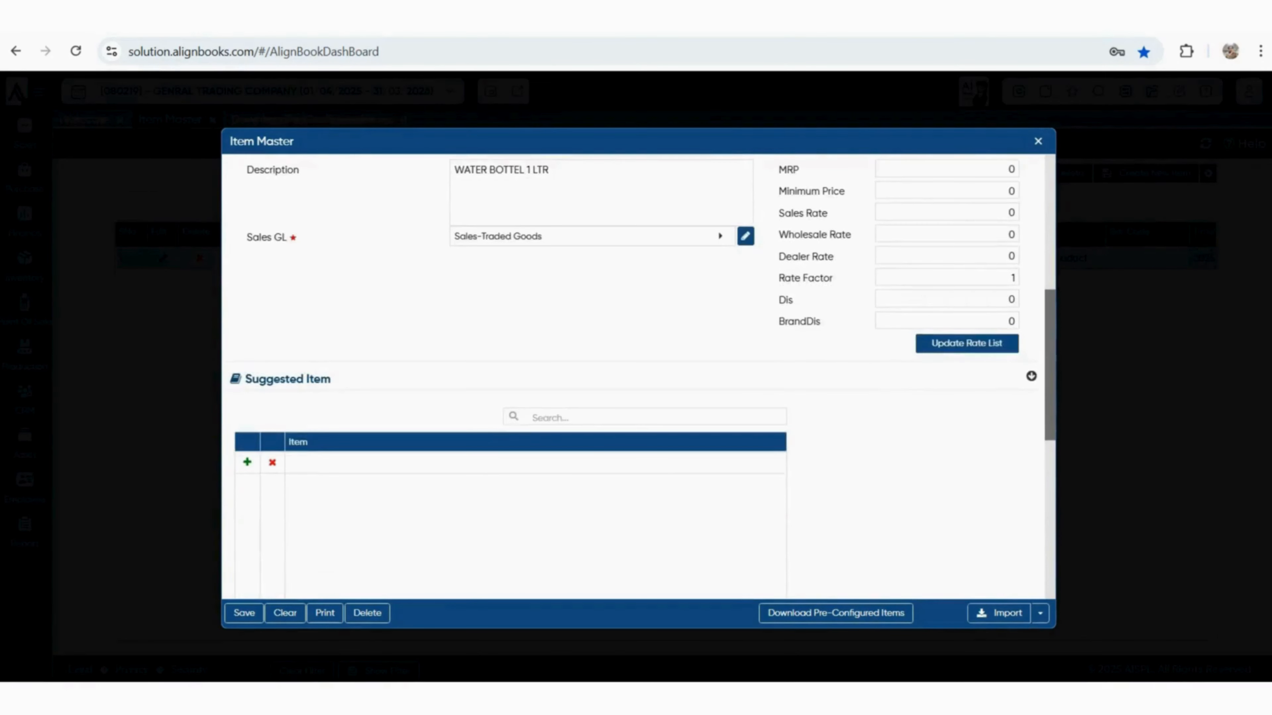
pyautogui.scroll(-5, 636, 376)
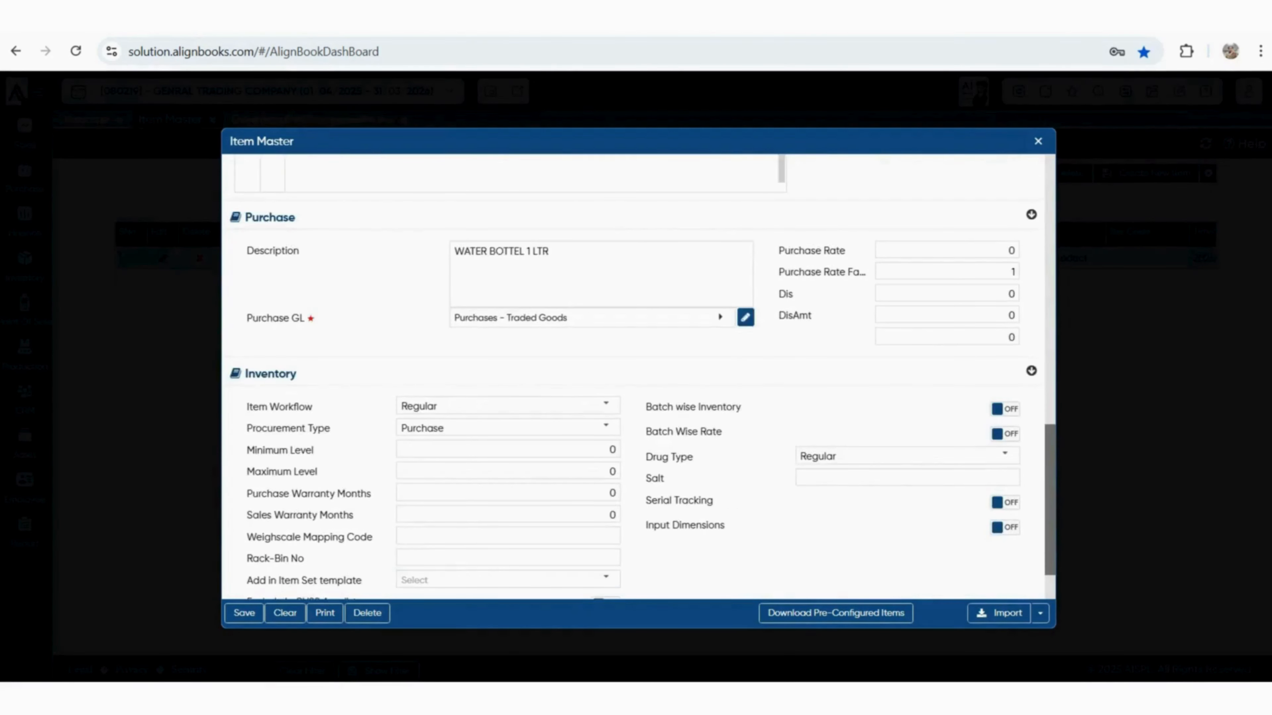
# Save WATER BOTTEL 1 LTR with Ctrl+S and show the item import options
pyautogui.hotkey('ctrl', 's')
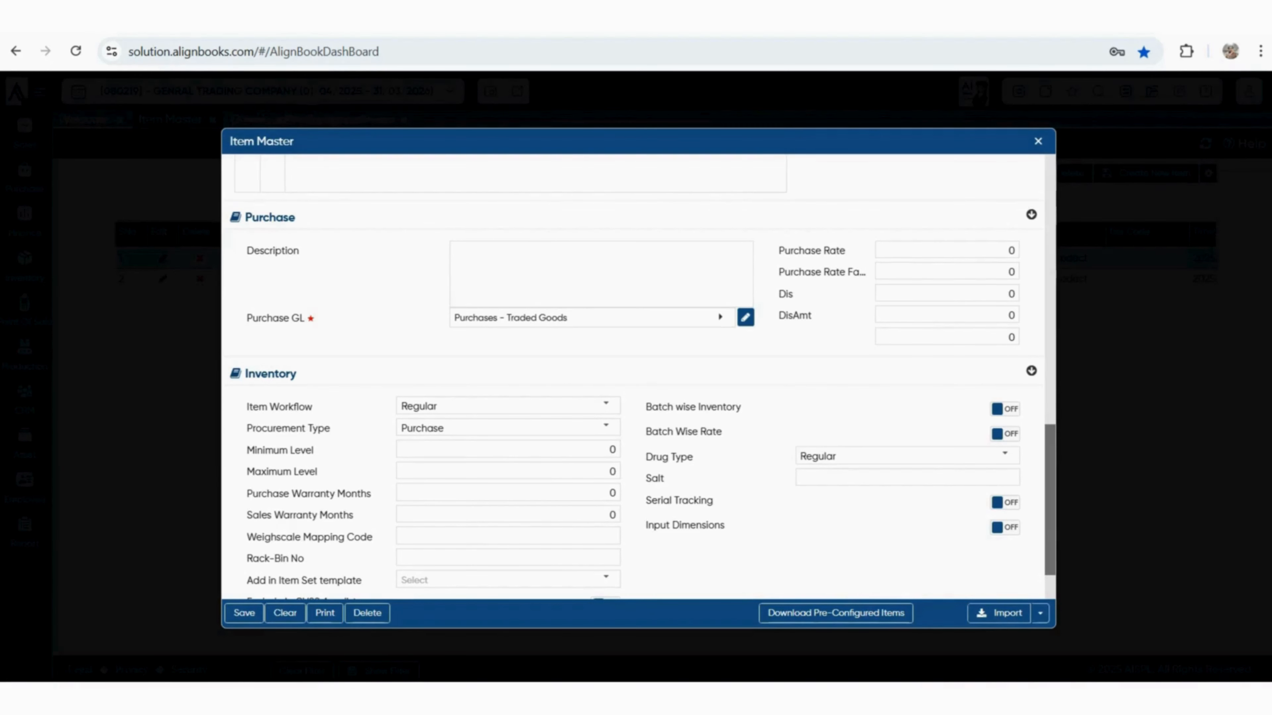
pyautogui.click(1040, 613)
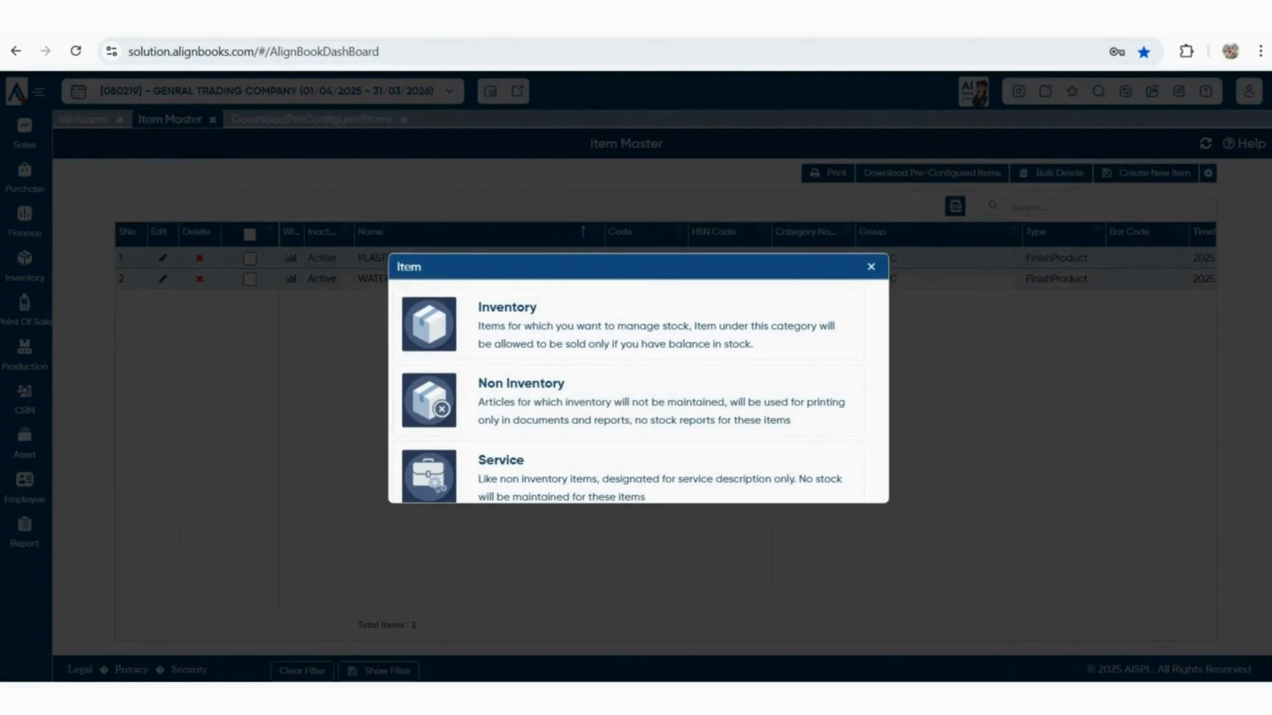
# Dismiss the item type choice and bring up the Opening Transaction list
pyautogui.press('Escape')
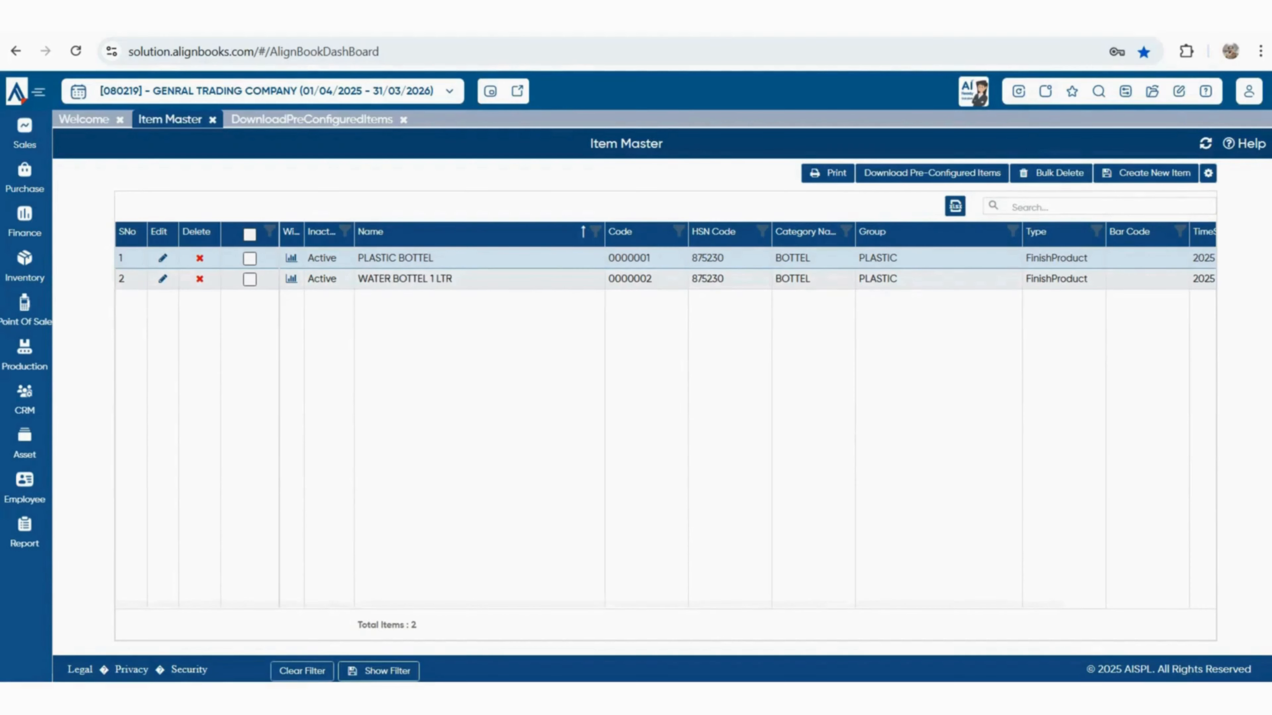
pyautogui.click(1152, 92)
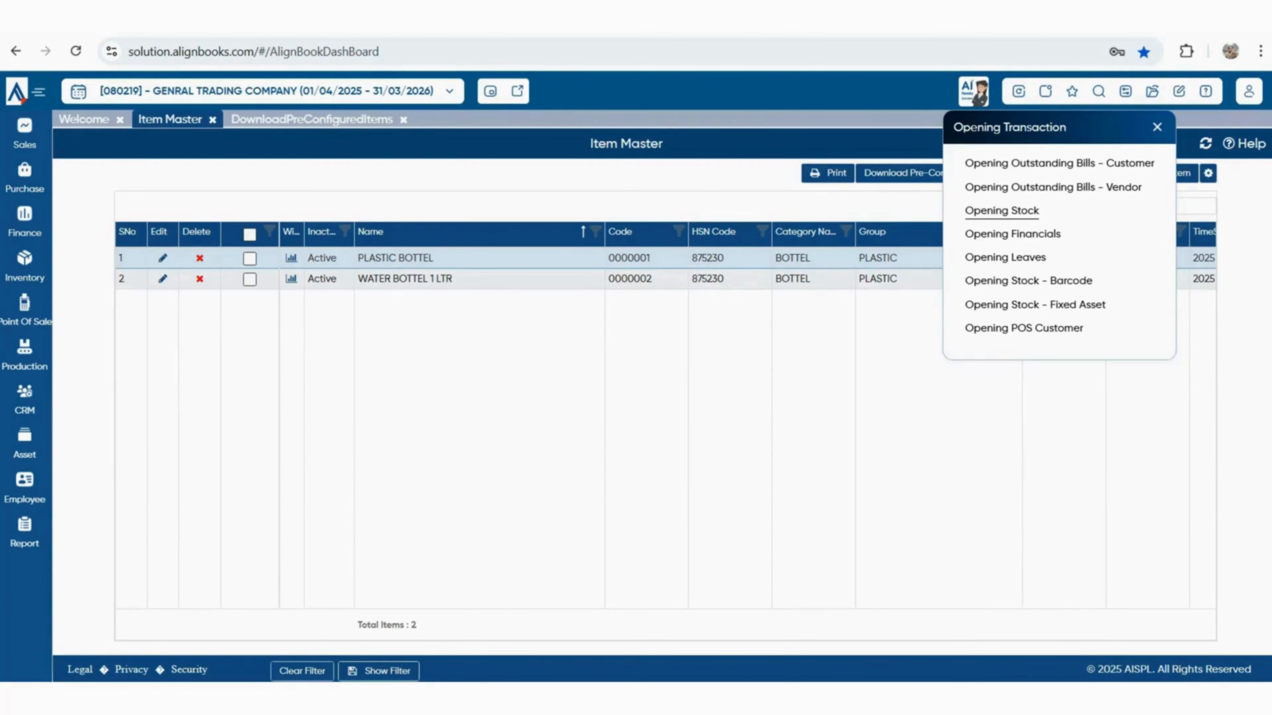
# In Opening Stock, enter quantities 500 for PLASTIC BOTTEL and 600 for WATER BOTTEL 1 LTR
pyautogui.click(1002, 211)
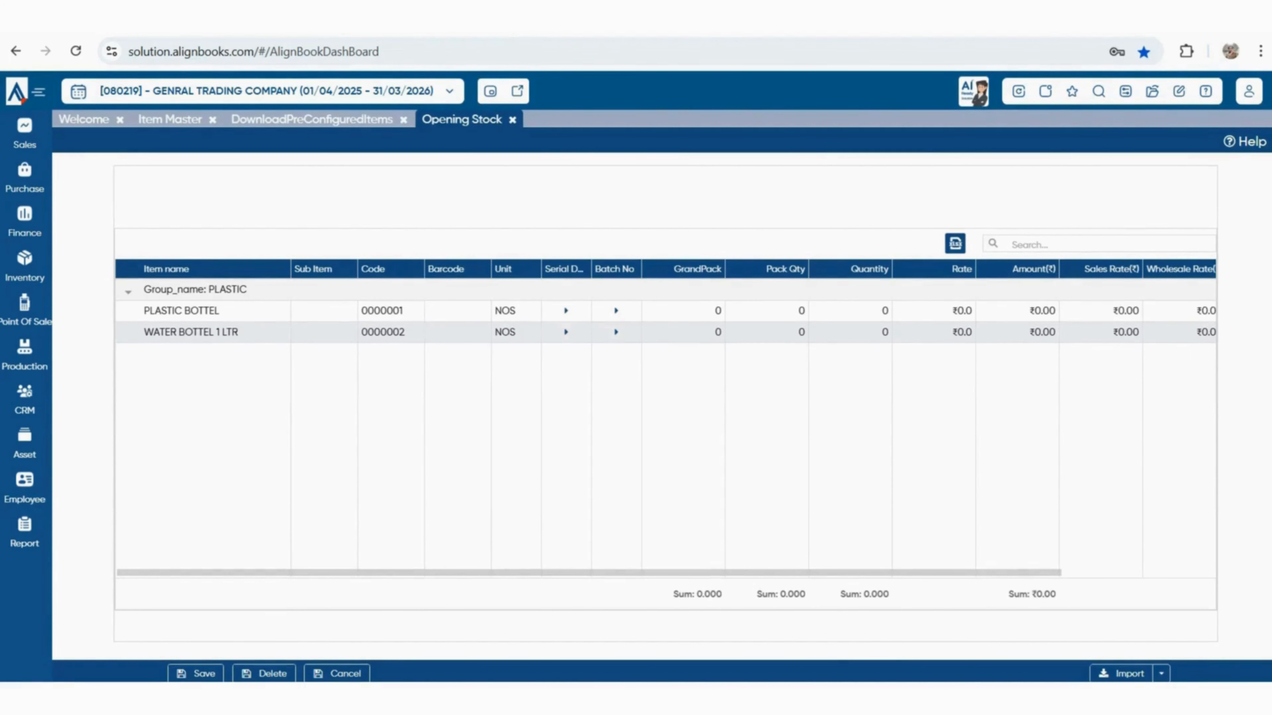
pyautogui.click(851, 311)
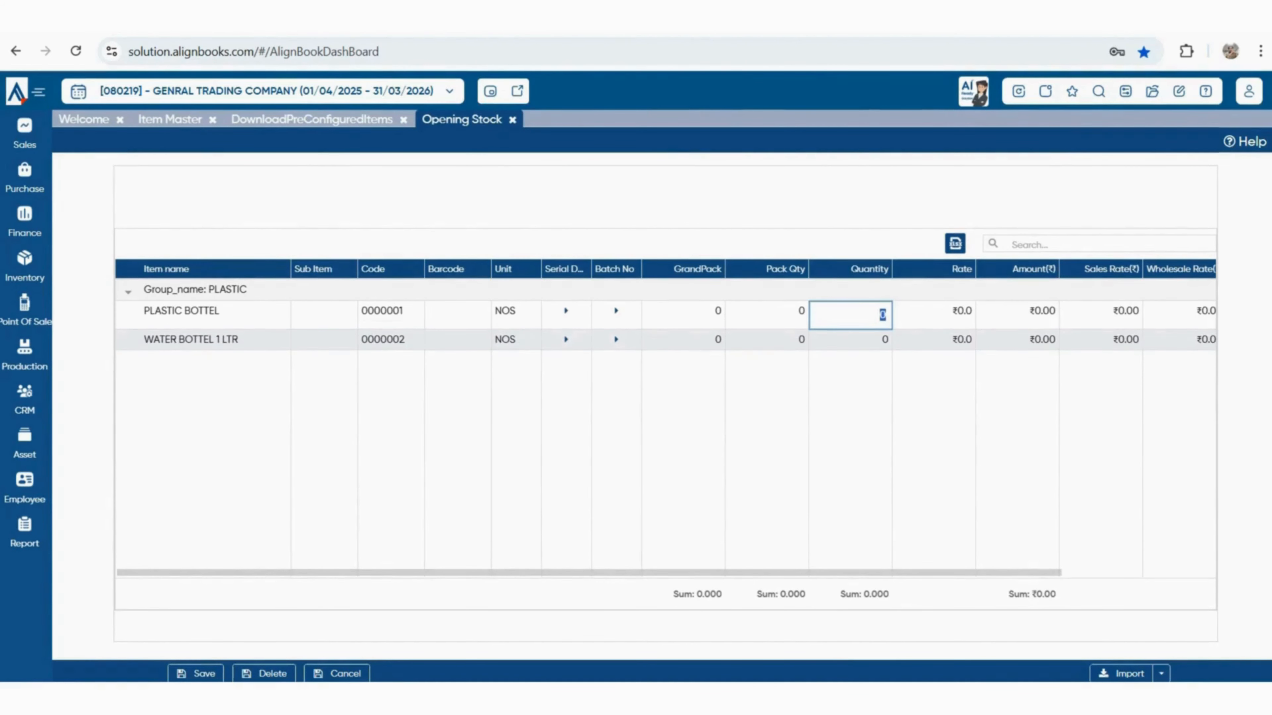
pyautogui.write('500')
pyautogui.press('Return')
pyautogui.click(850, 332)
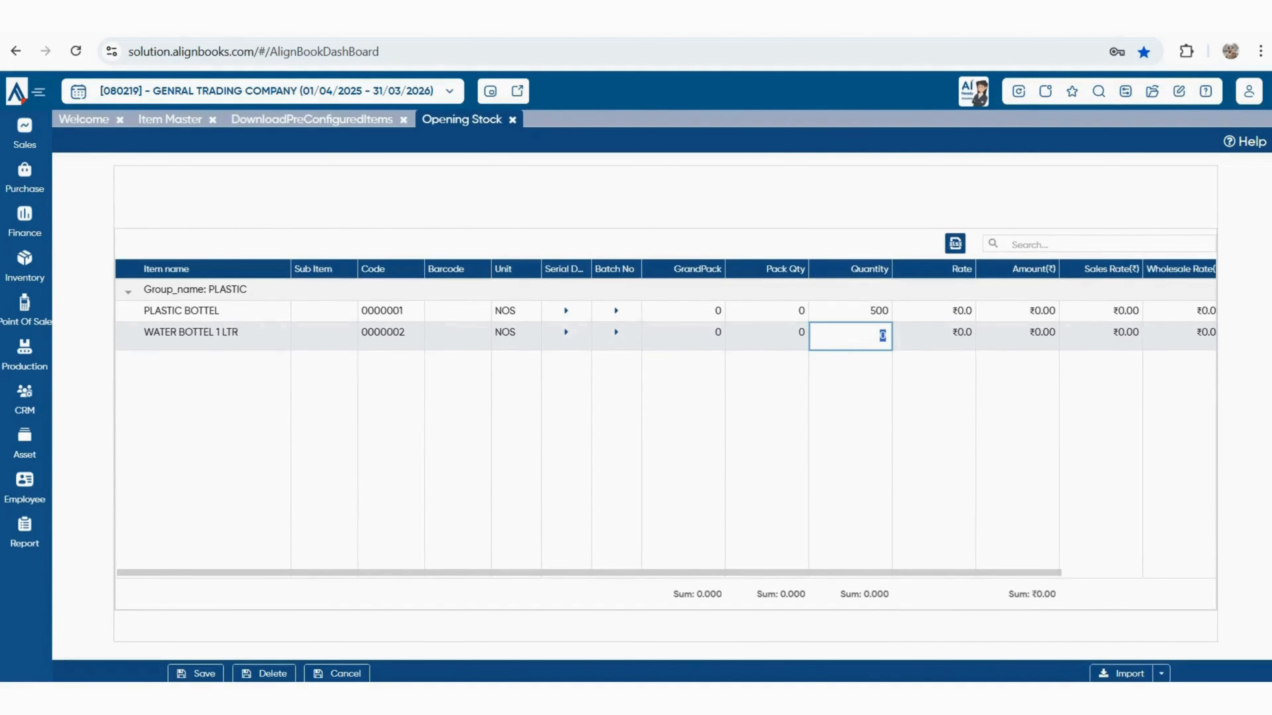
pyautogui.write('600')
pyautogui.press('Return')
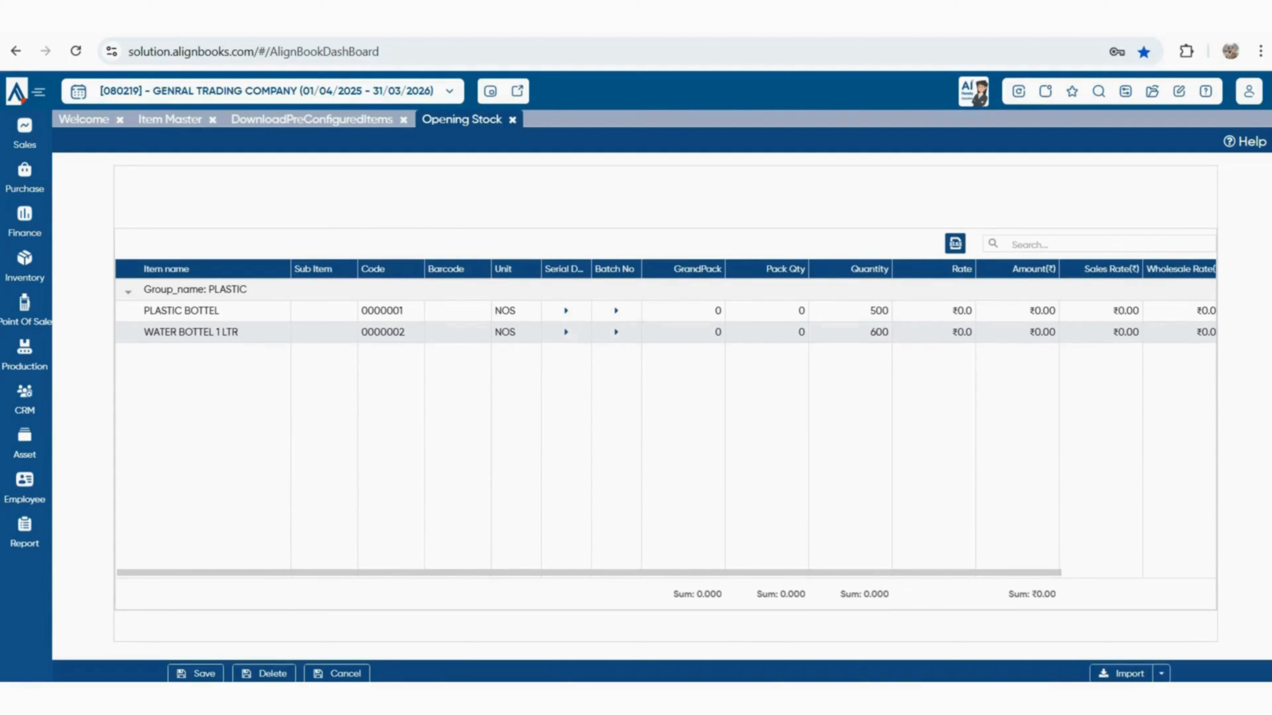
# Enter rates 6 and 7, check the 1,100 quantity and ₹7,200 totals, and save
pyautogui.click(934, 312)
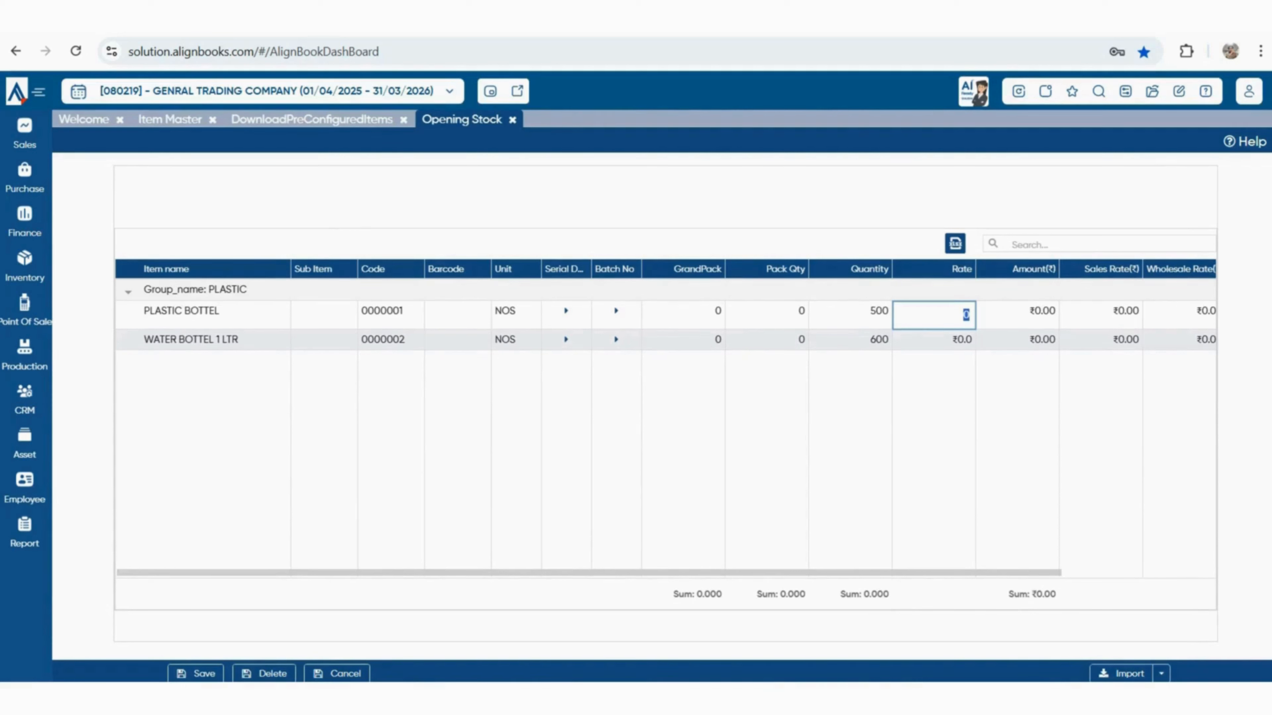
pyautogui.write('6')
pyautogui.press('Return')
pyautogui.click(934, 339)
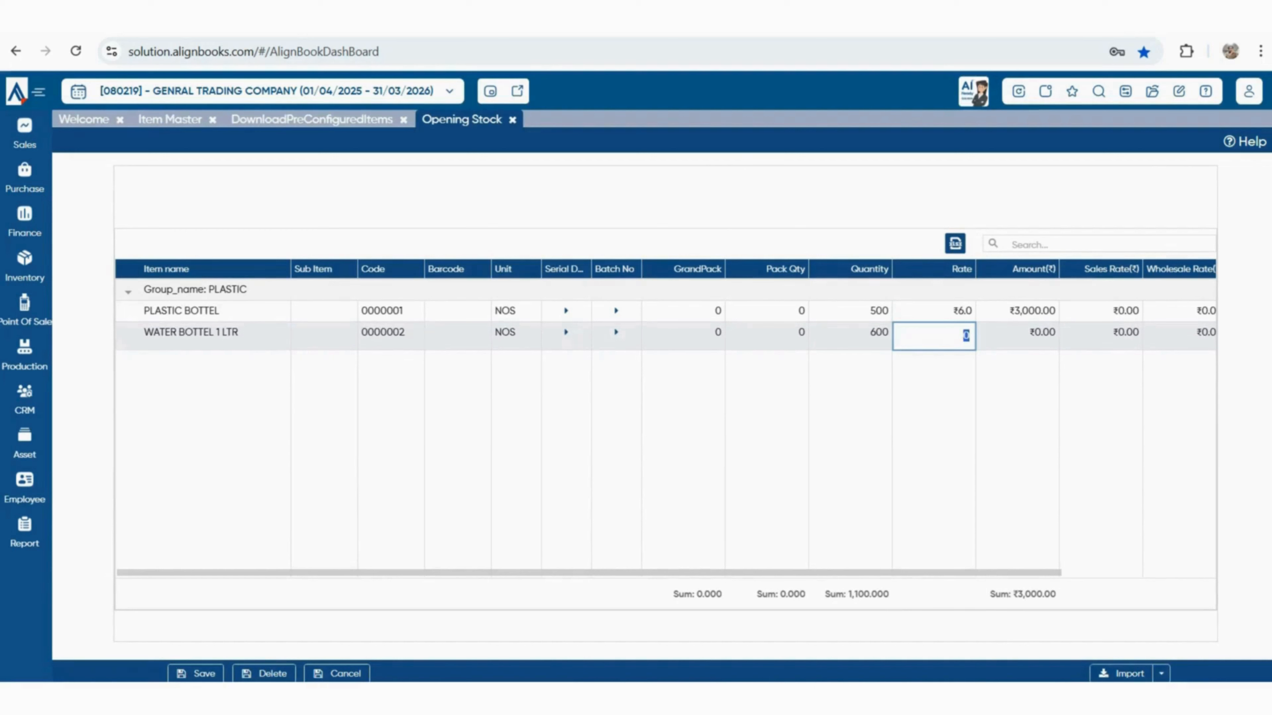
pyautogui.write('7')
pyautogui.press('Return')
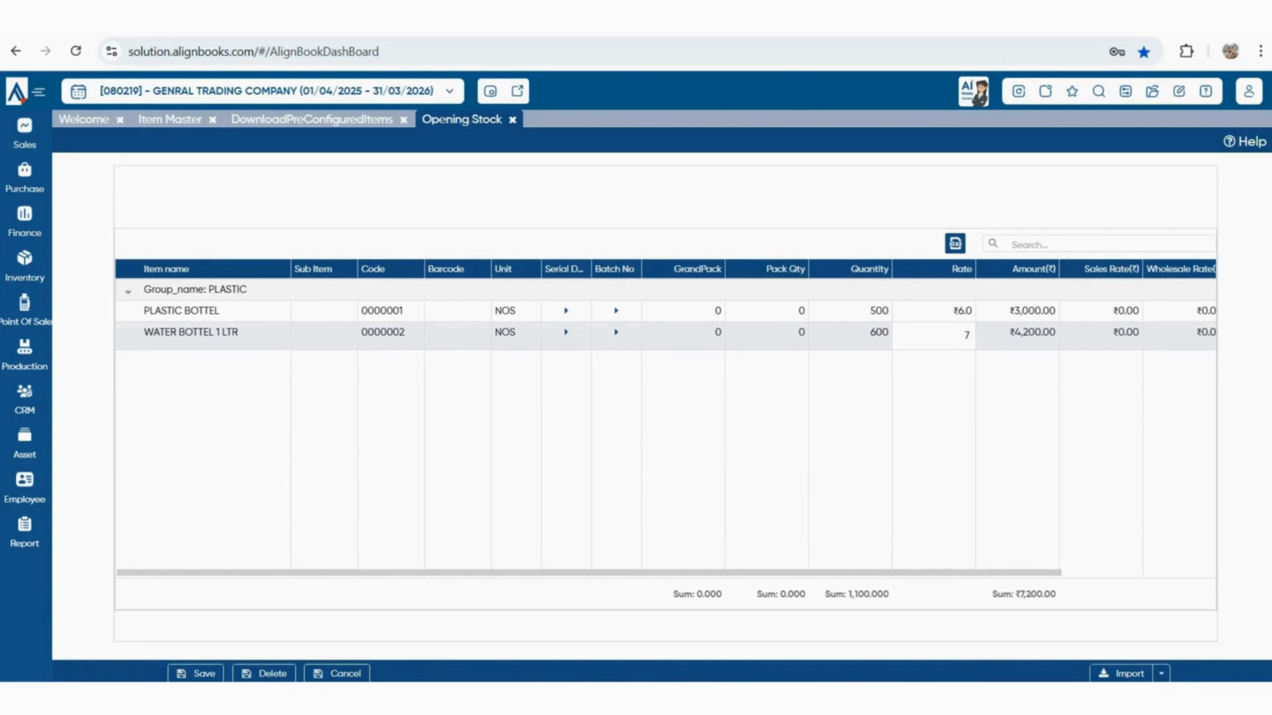
pyautogui.moveTo(1056, 594); pyautogui.dragTo(1011, 595)
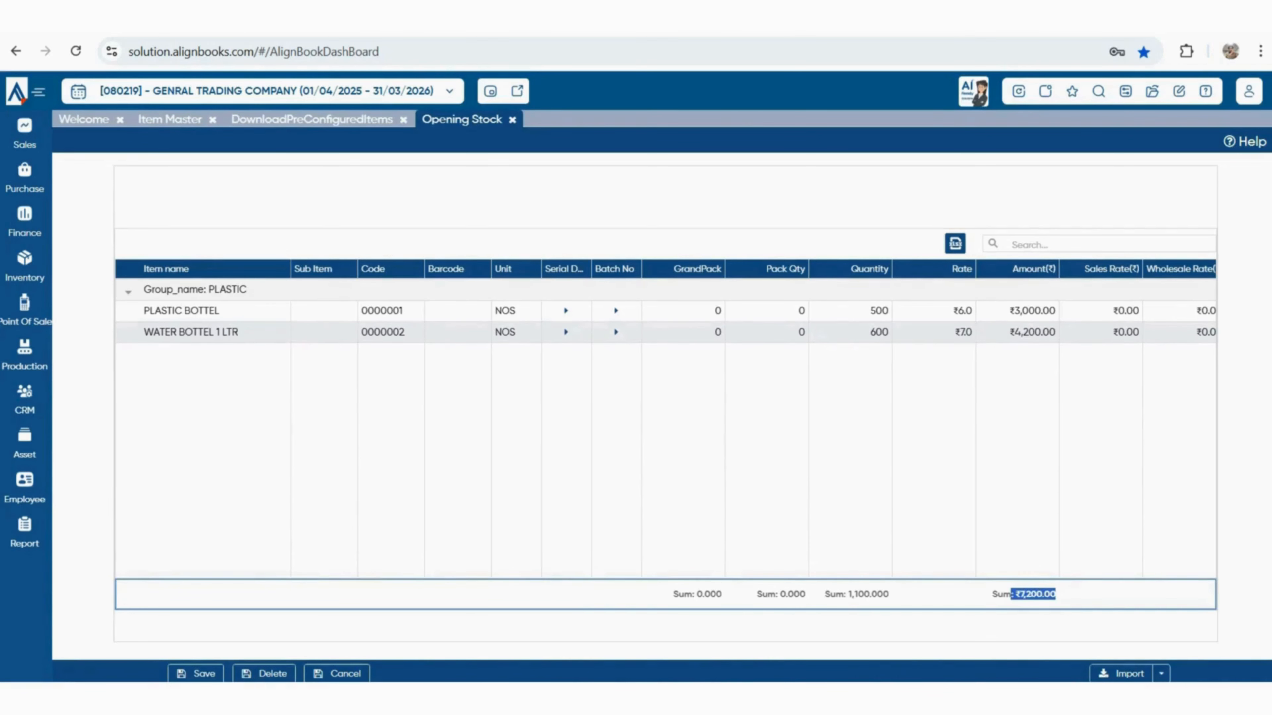
pyautogui.moveTo(849, 594); pyautogui.dragTo(877, 595)
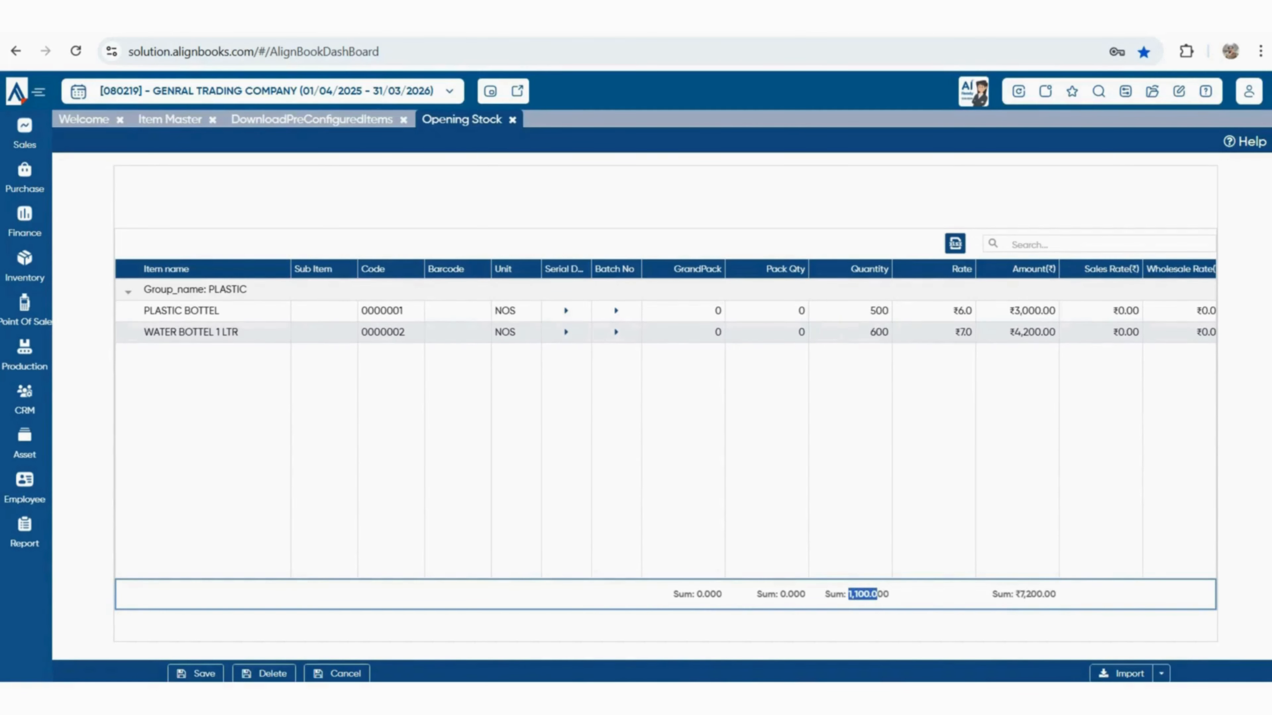
pyautogui.moveTo(1020, 595); pyautogui.dragTo(1055, 595)
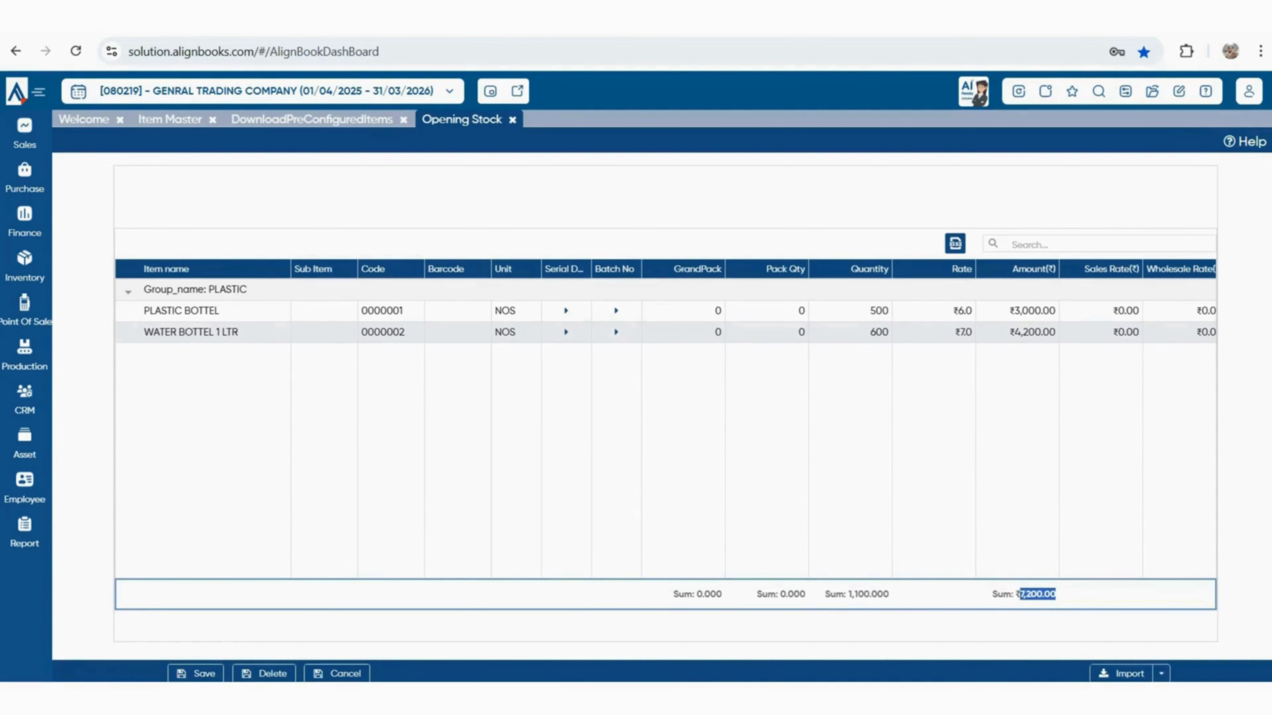
pyautogui.click(196, 673)
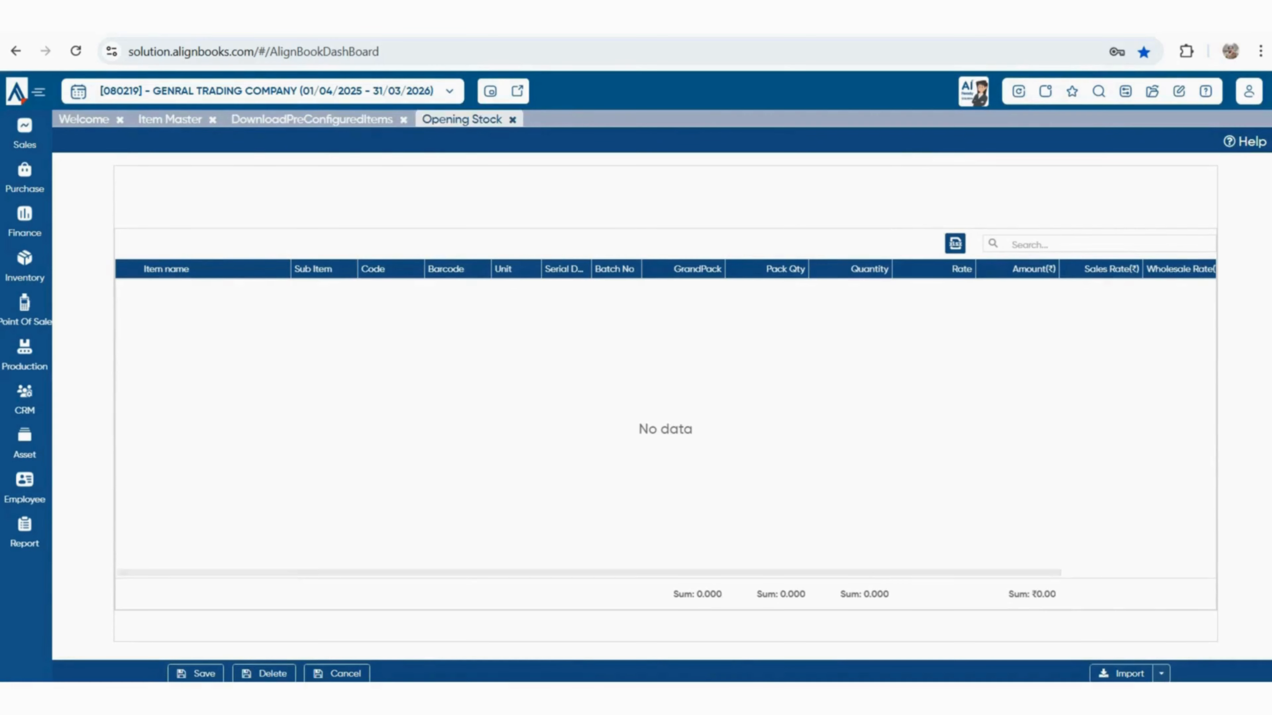
# Close the Opening Stock and DownloadPreConfiguredItems tabs, then expand Purchase to show Purchase Price List
pyautogui.click(512, 121)
pyautogui.click(403, 121)
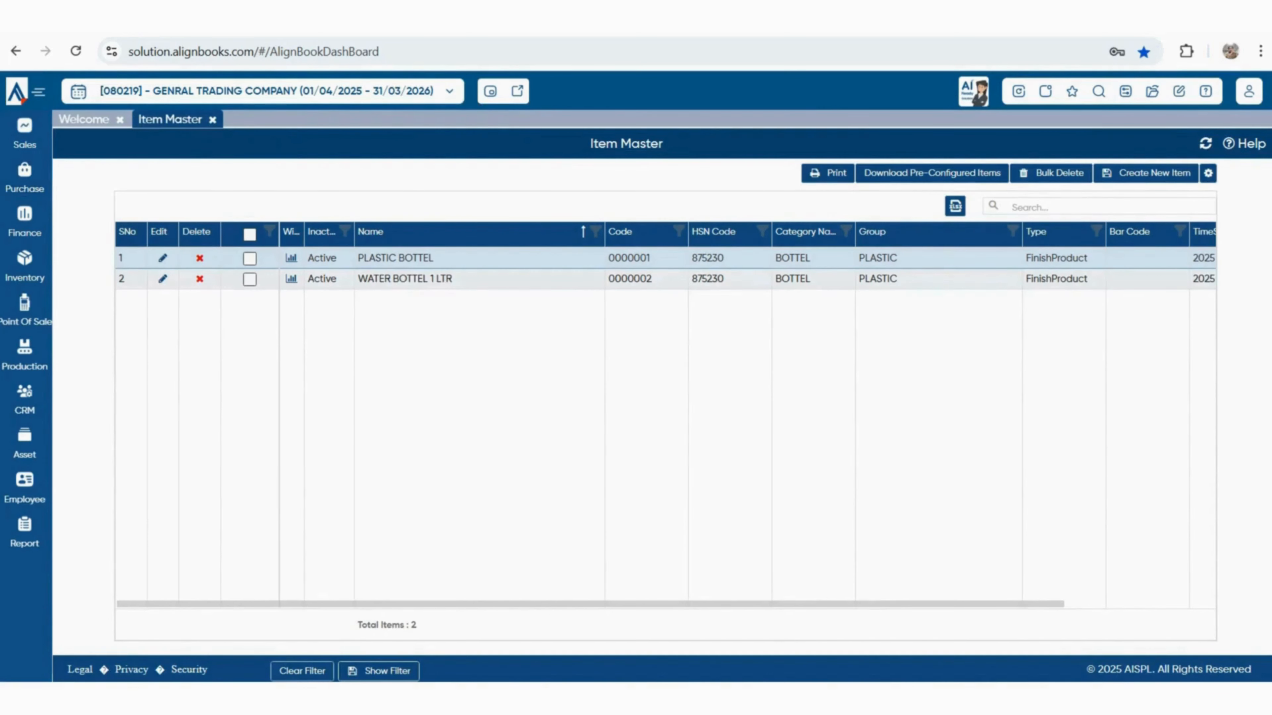
pyautogui.click(24, 178)
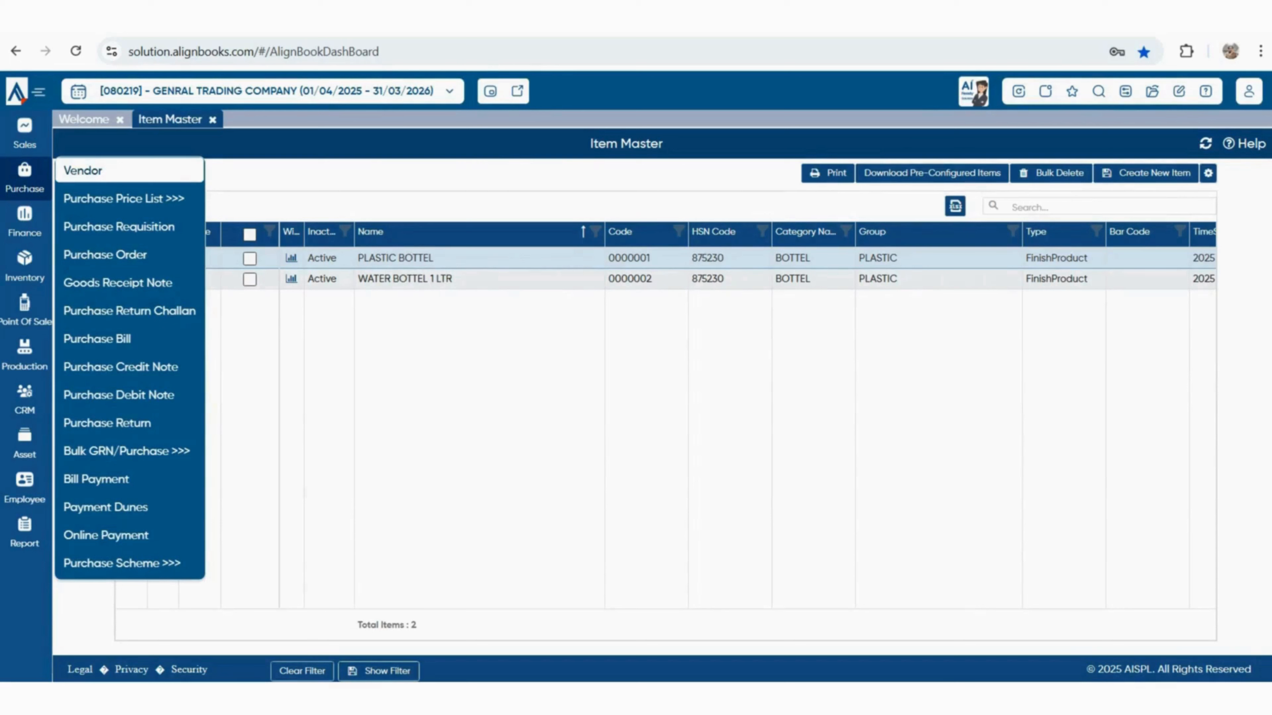
pyautogui.moveTo(124, 199)
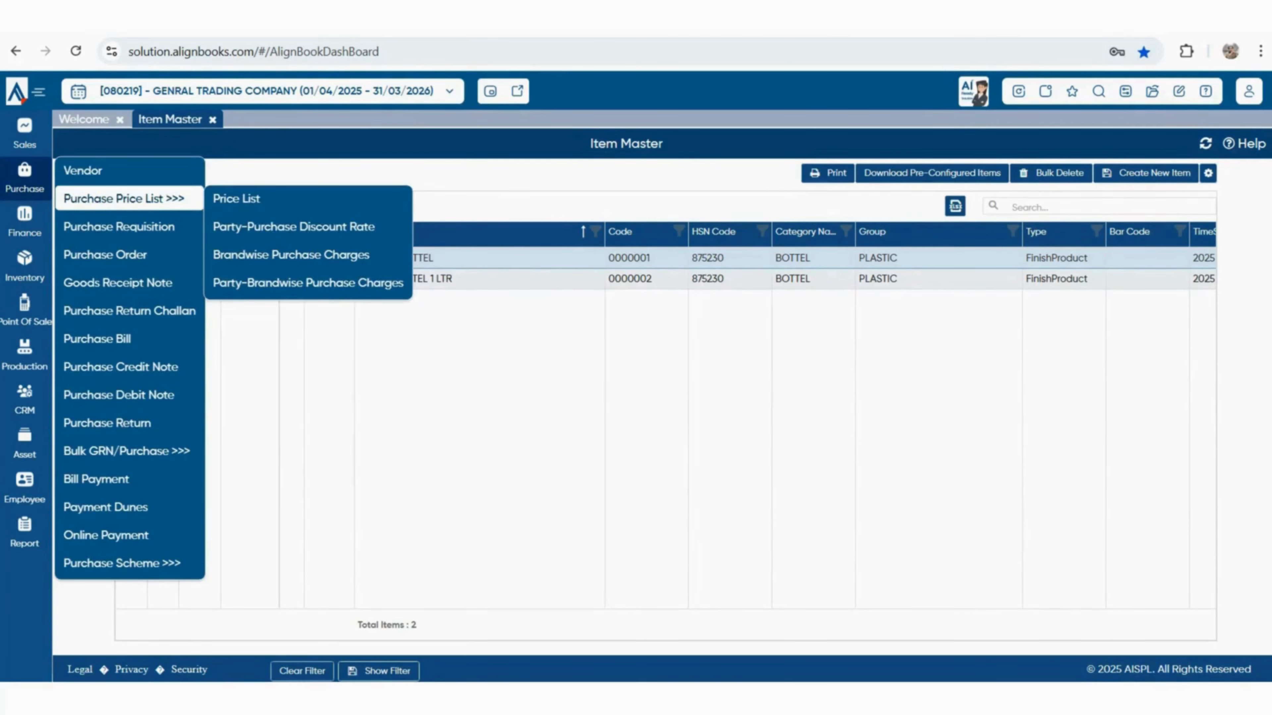
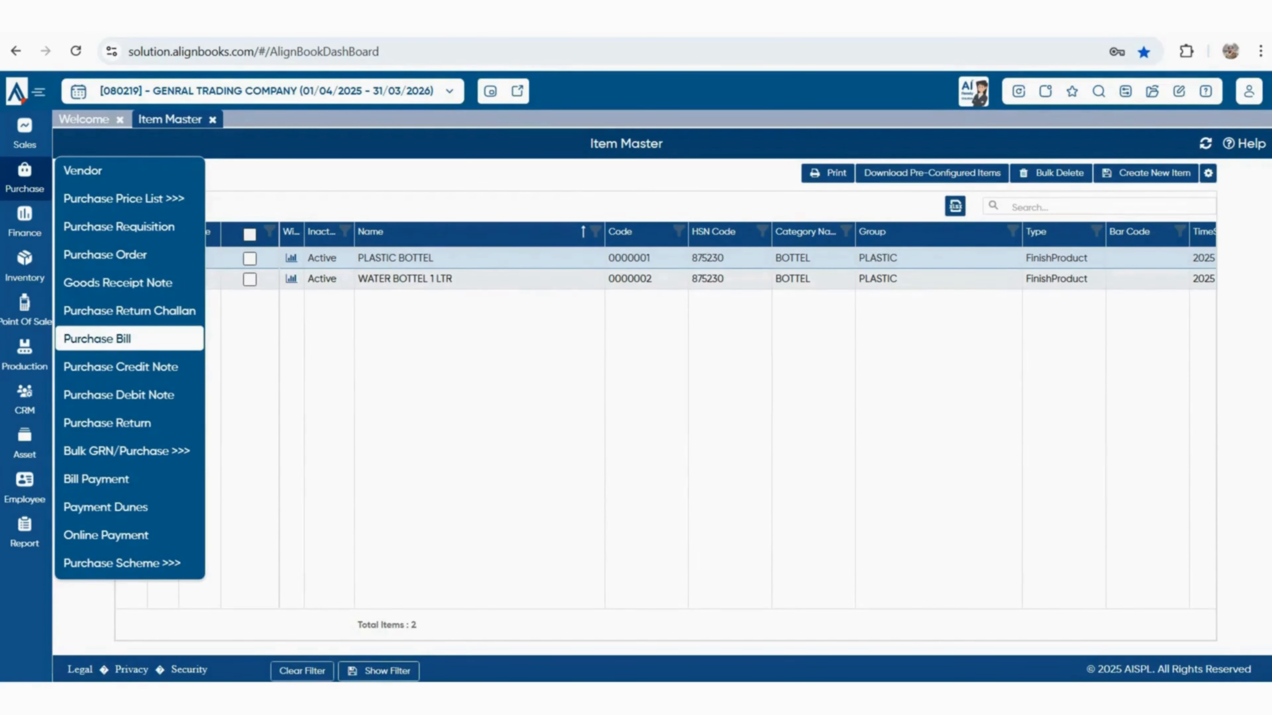
# Open the Vendor Master list and start a new vendor record (code 000001)
pyautogui.click(83, 170)
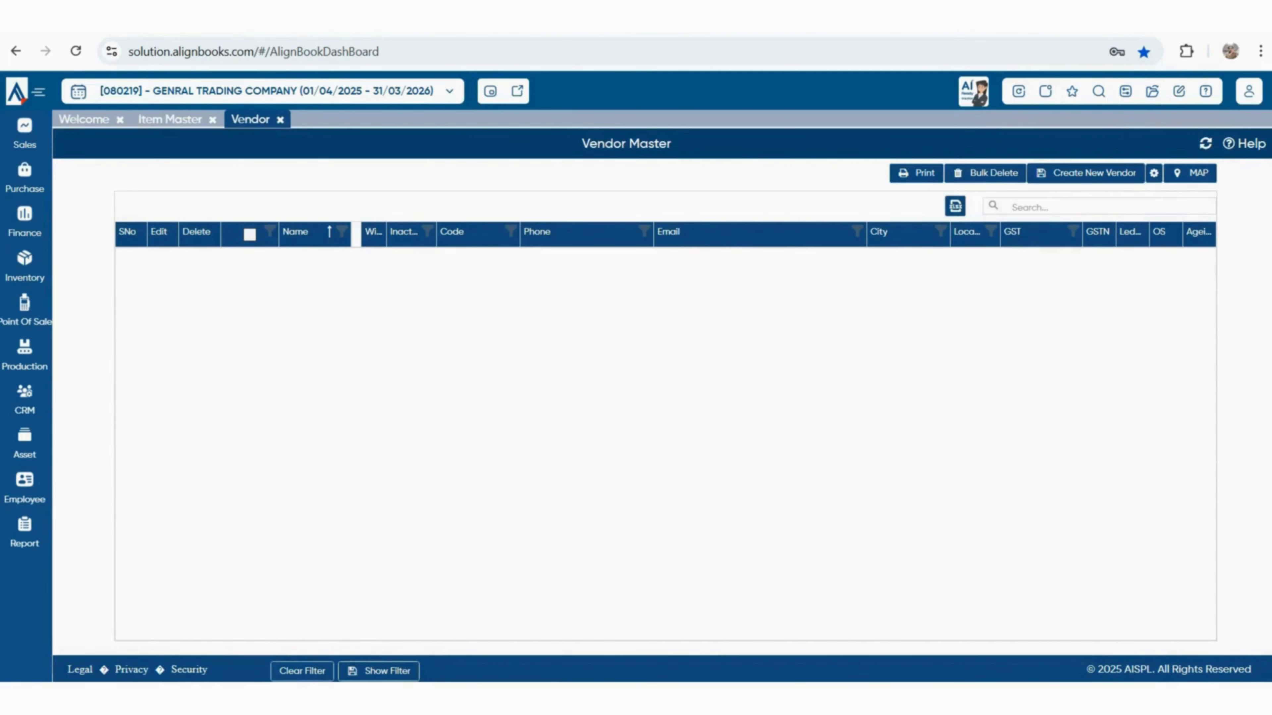
pyautogui.click(1086, 173)
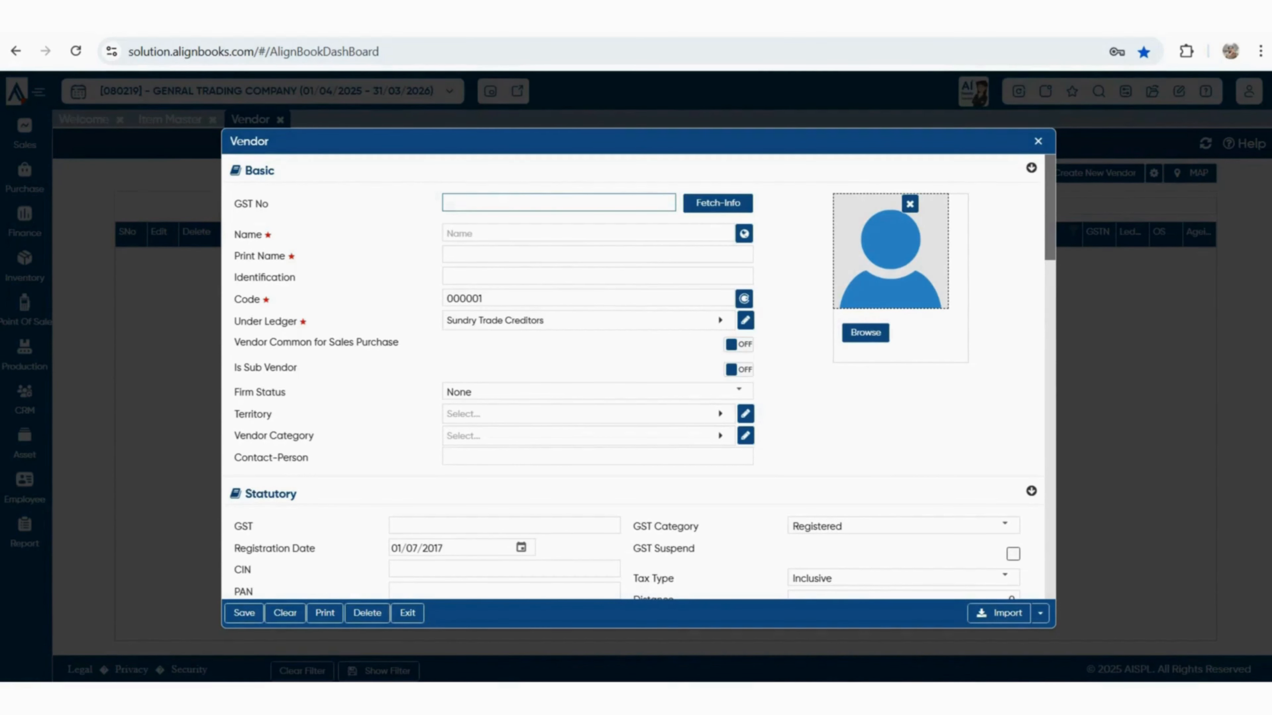
# Enter PANKAJ ENTERPRISES as the vendor name so Print Name fills in
pyautogui.click(588, 233)
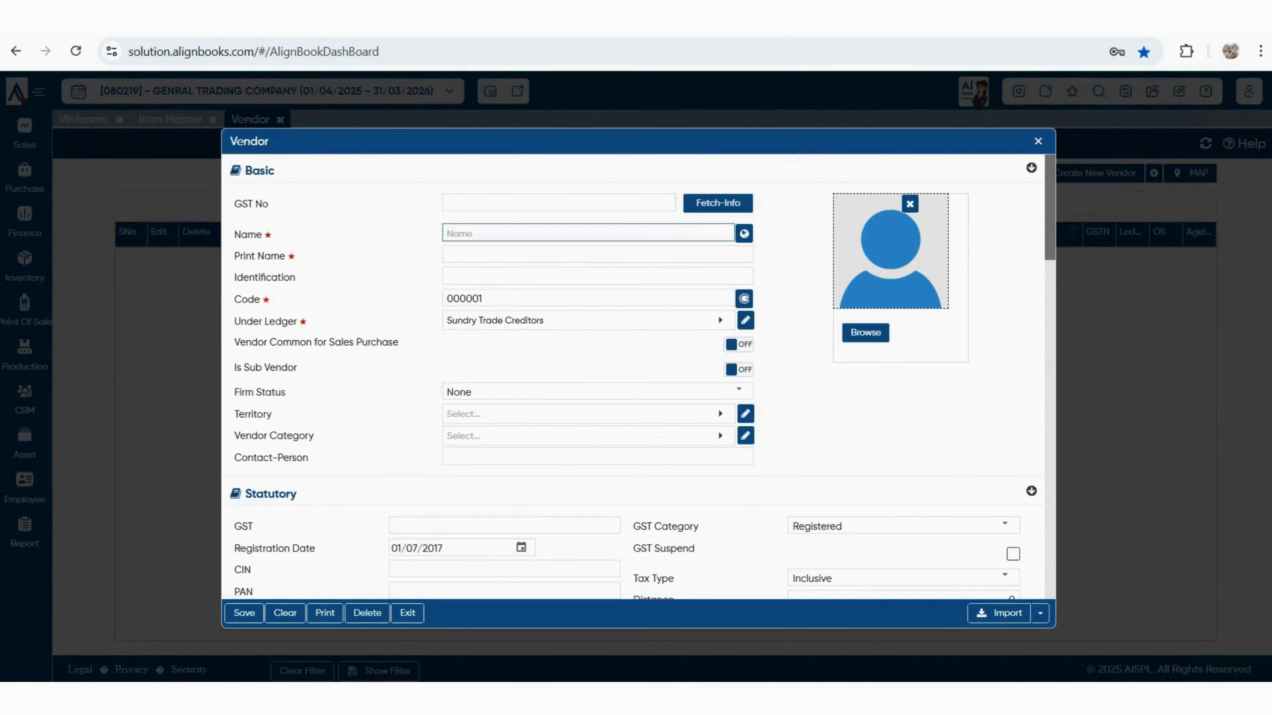
pyautogui.write('PANKAJ ENTERPRISES')
pyautogui.press('Tab')
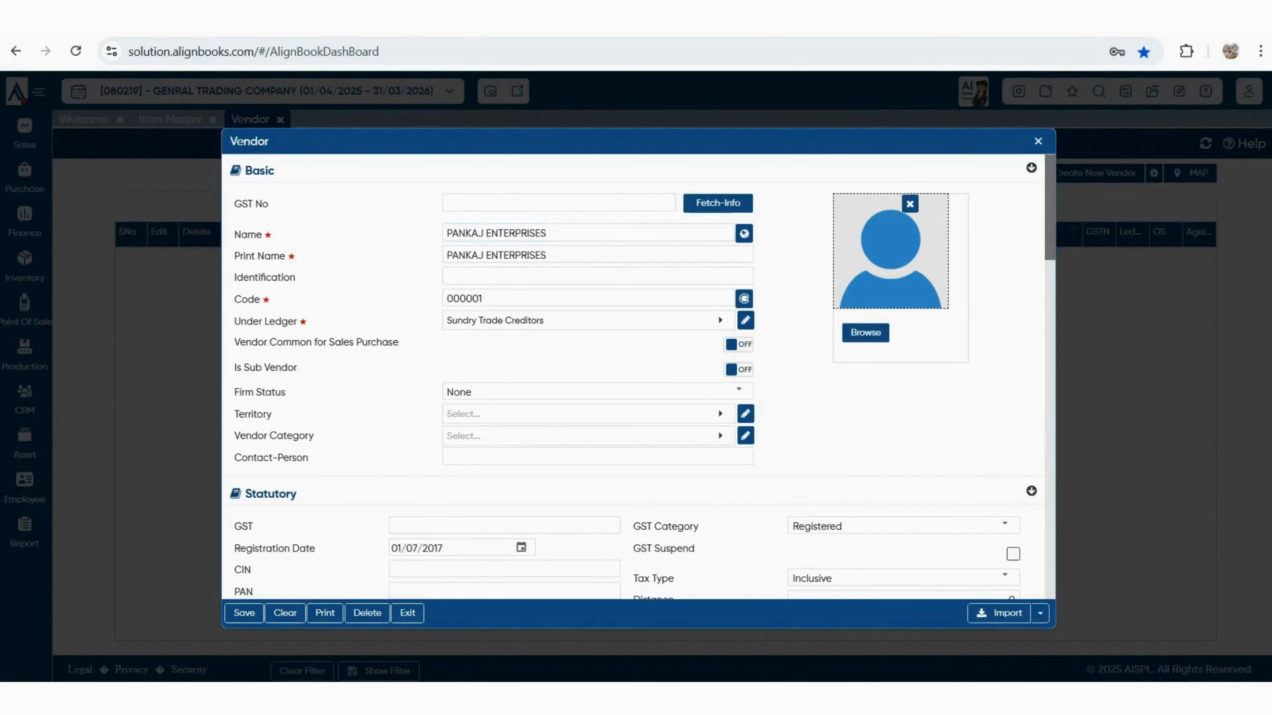
# Set the vendor's Tax Type to Exclusive and GST Category to Unregistered
pyautogui.scroll(-3, 639, 377)
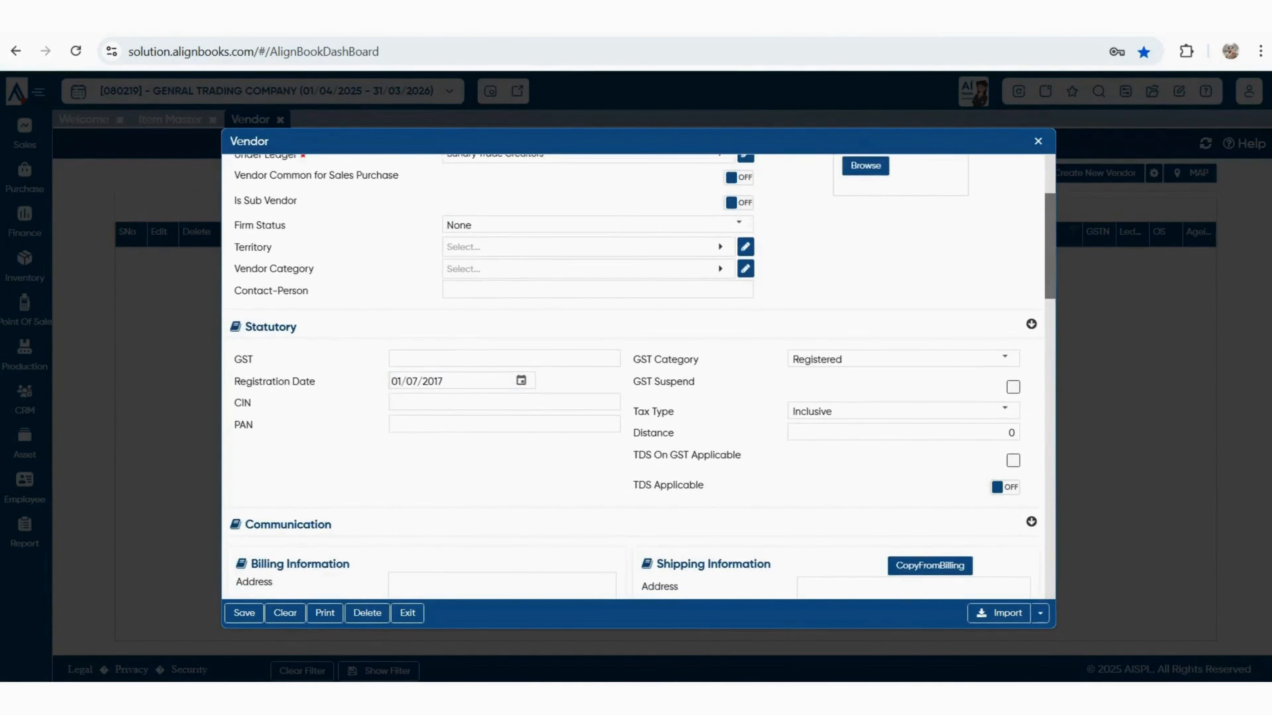
pyautogui.click(504, 359)
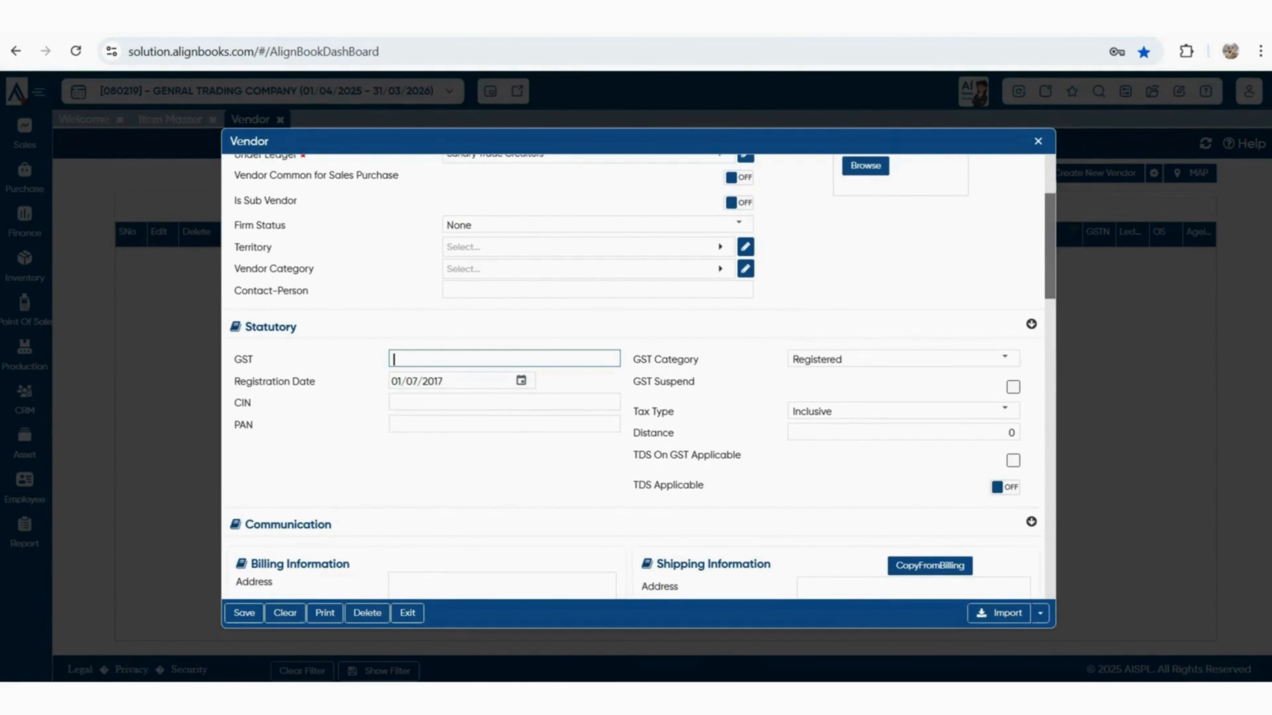
pyautogui.click(1005, 410)
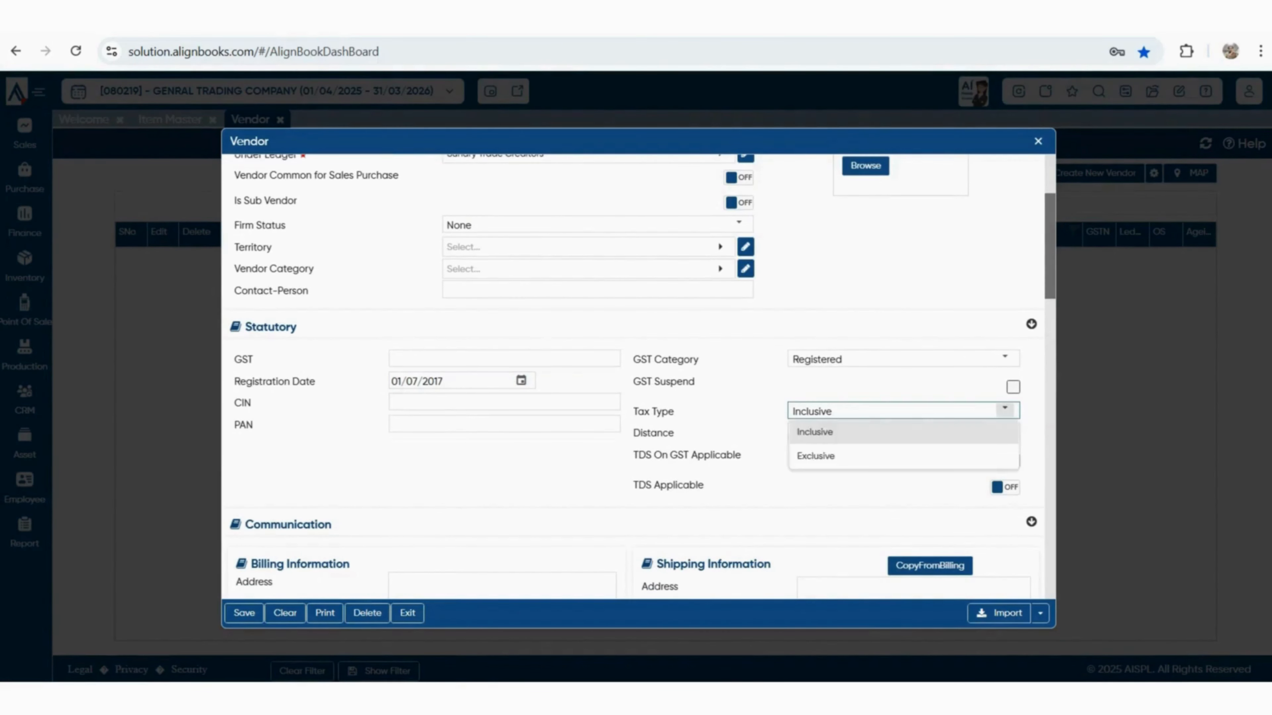
pyautogui.click(903, 456)
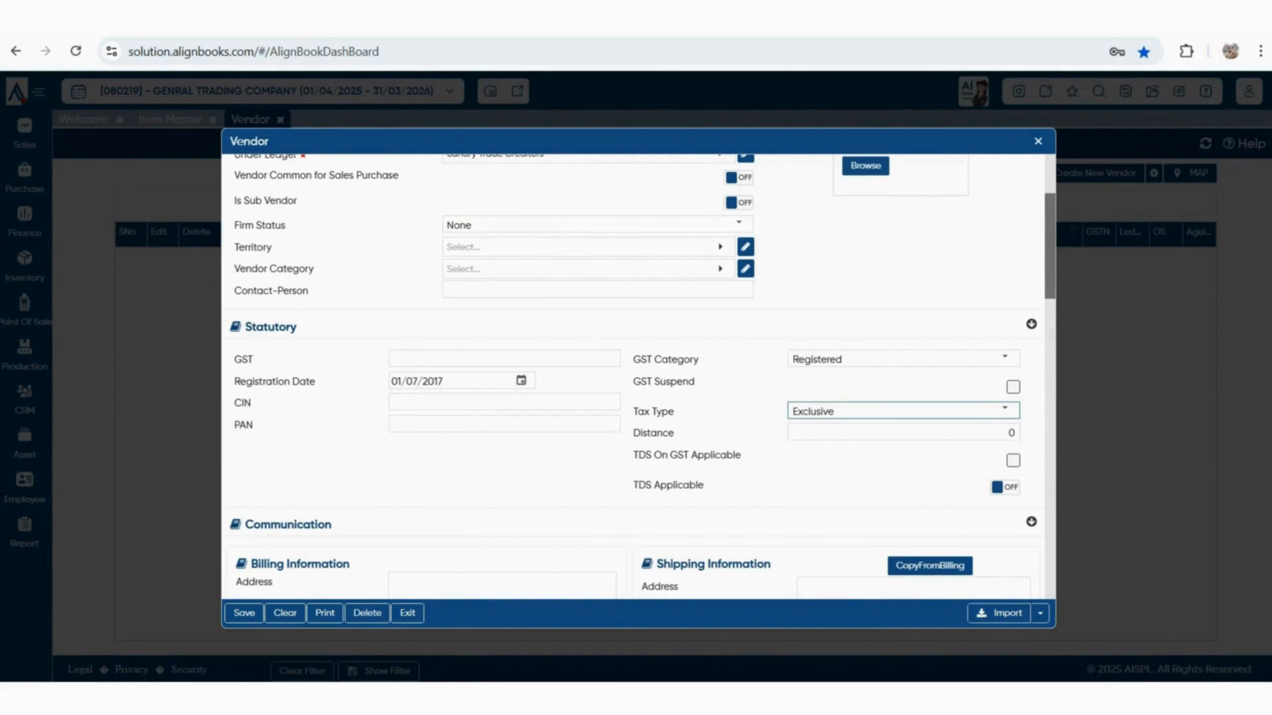
pyautogui.click(1005, 358)
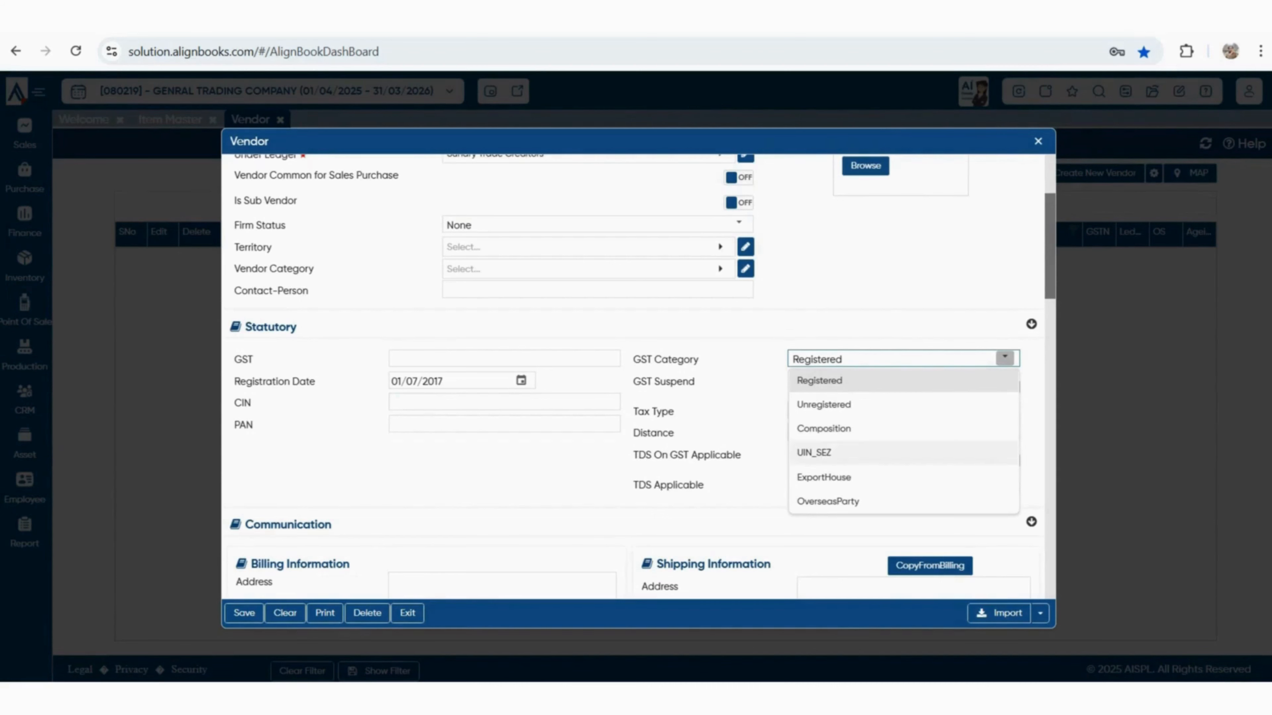
pyautogui.click(823, 404)
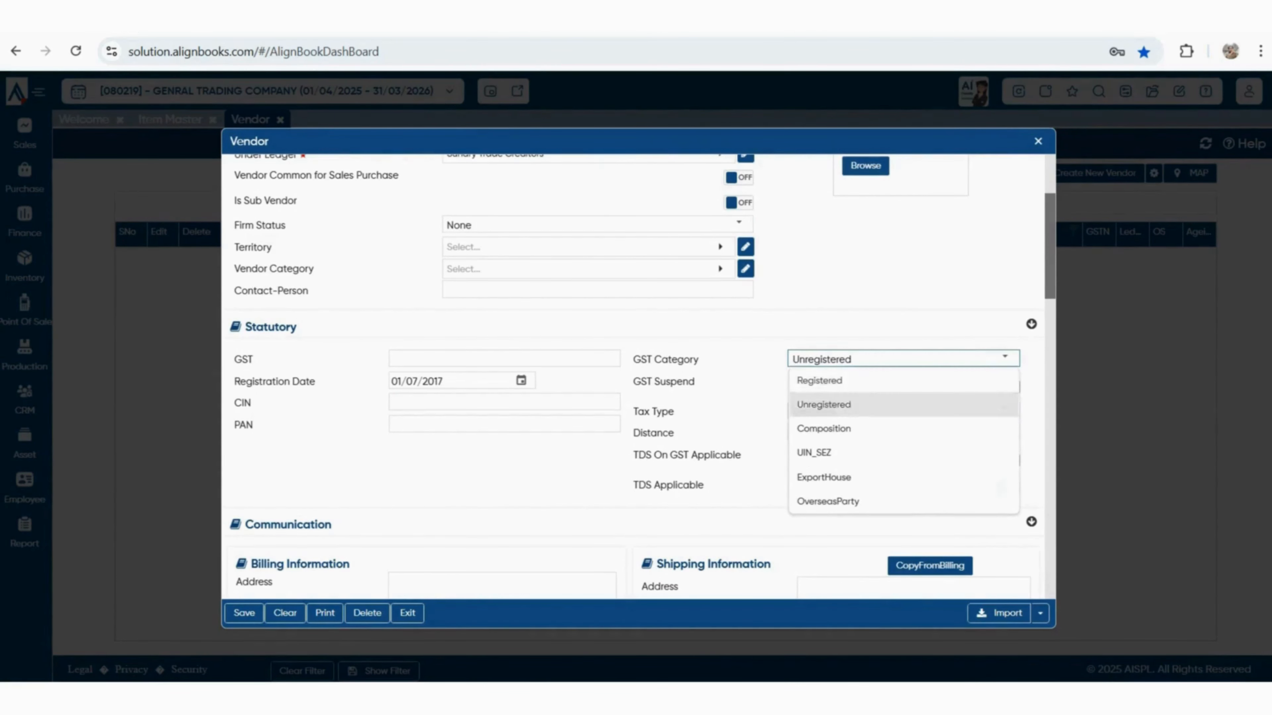
pyautogui.click(1005, 357)
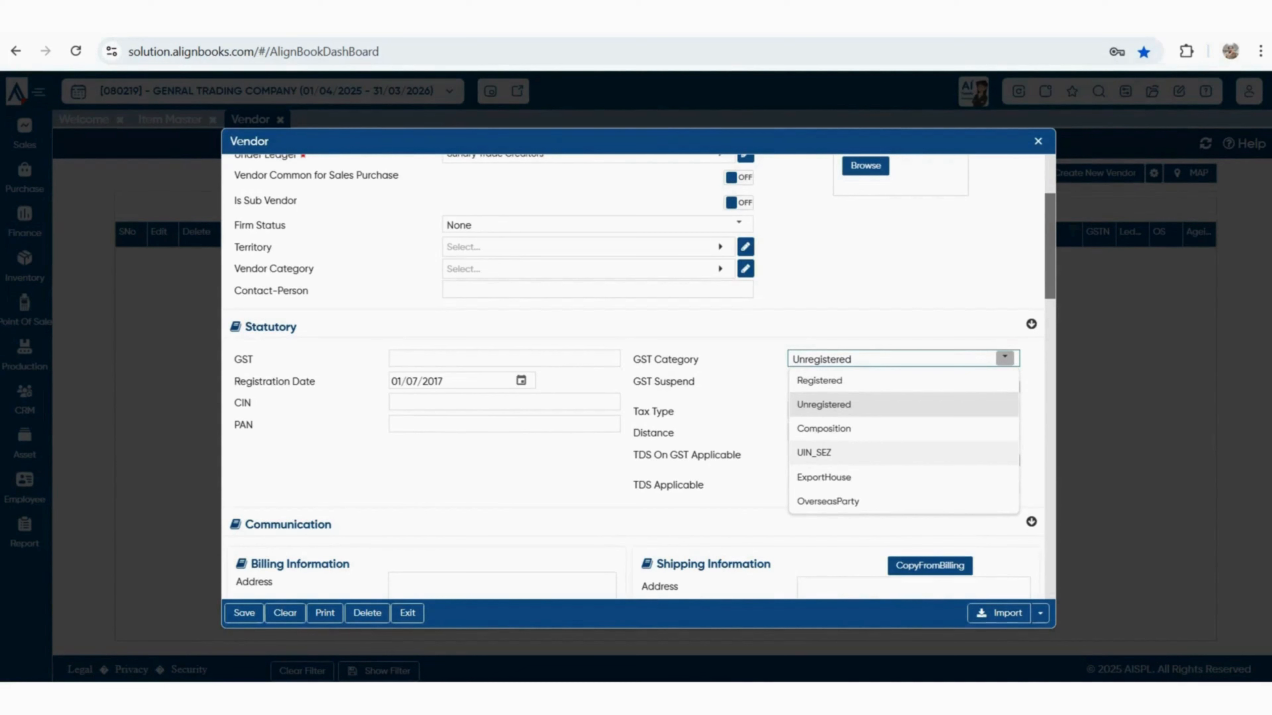
# Move past the billing address and agent-broker fields, leaving them blank
pyautogui.click(561, 473)
pyautogui.scroll(-2, 561, 466)
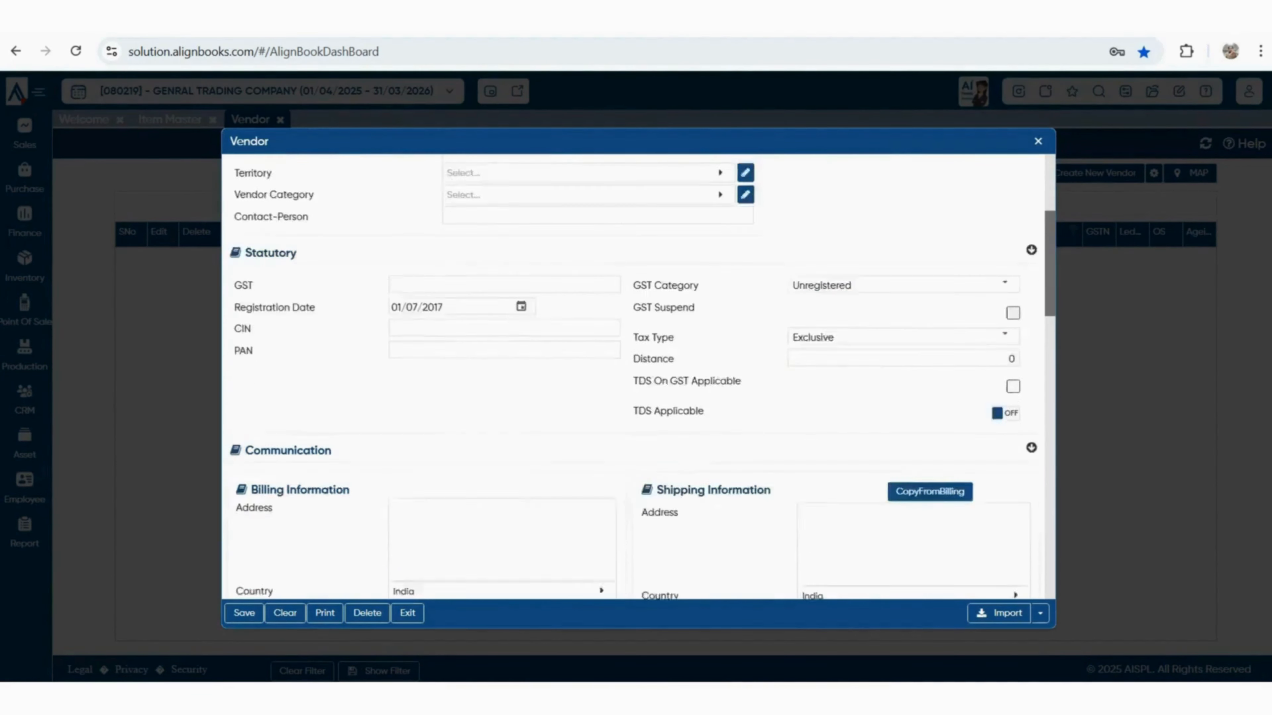
pyautogui.click(502, 446)
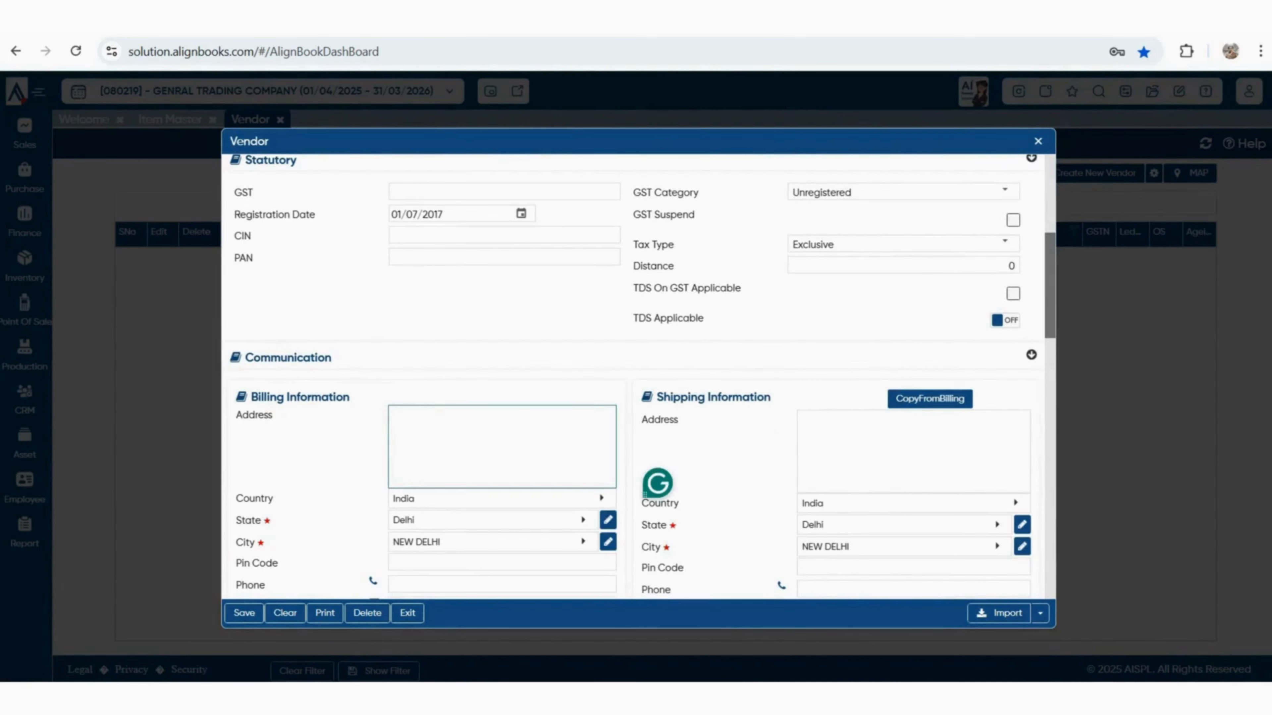
pyautogui.scroll(-1, 642, 377)
pyautogui.scroll(-6, 646, 376)
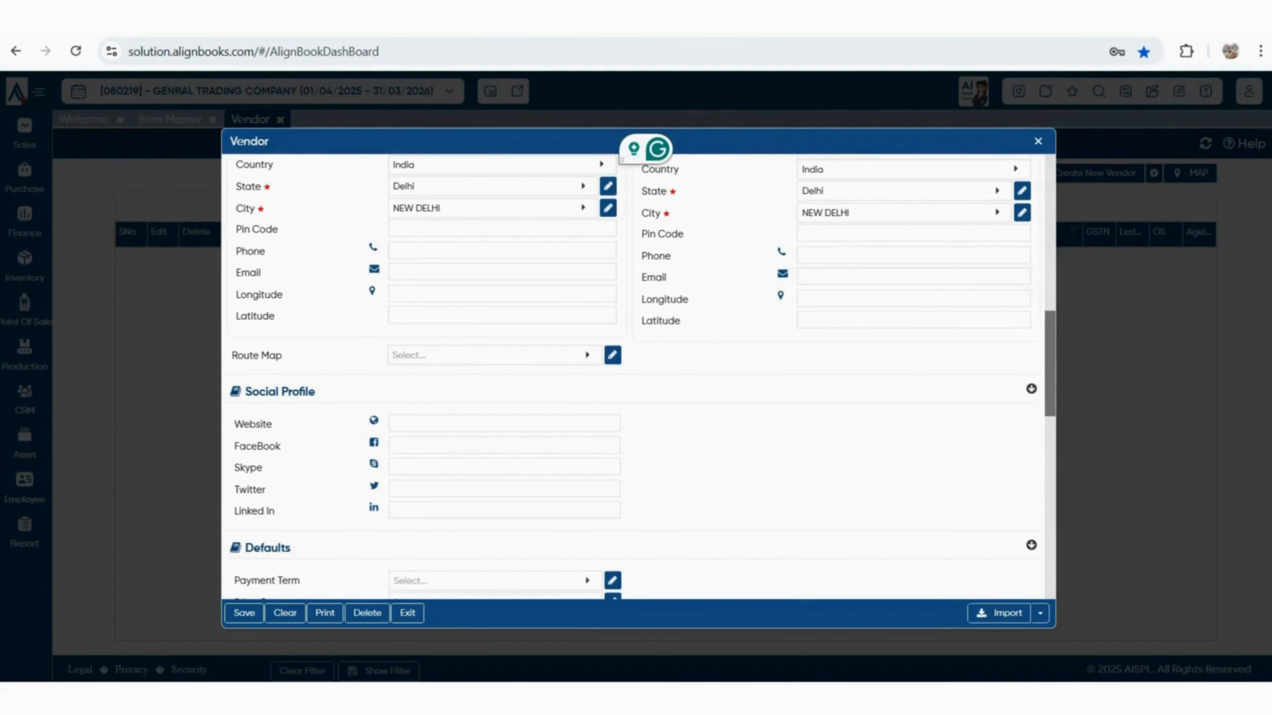
pyautogui.scroll(-2, 636, 376)
pyautogui.scroll(-4, 636, 375)
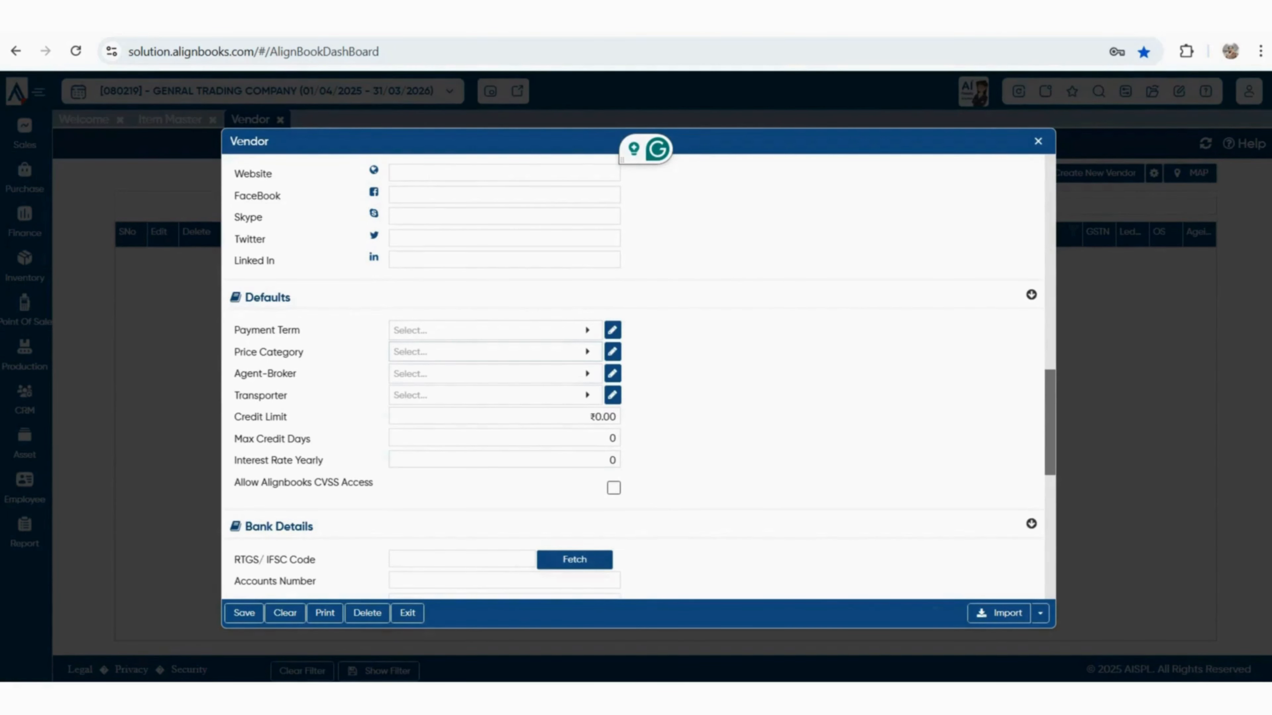
pyautogui.click(491, 374)
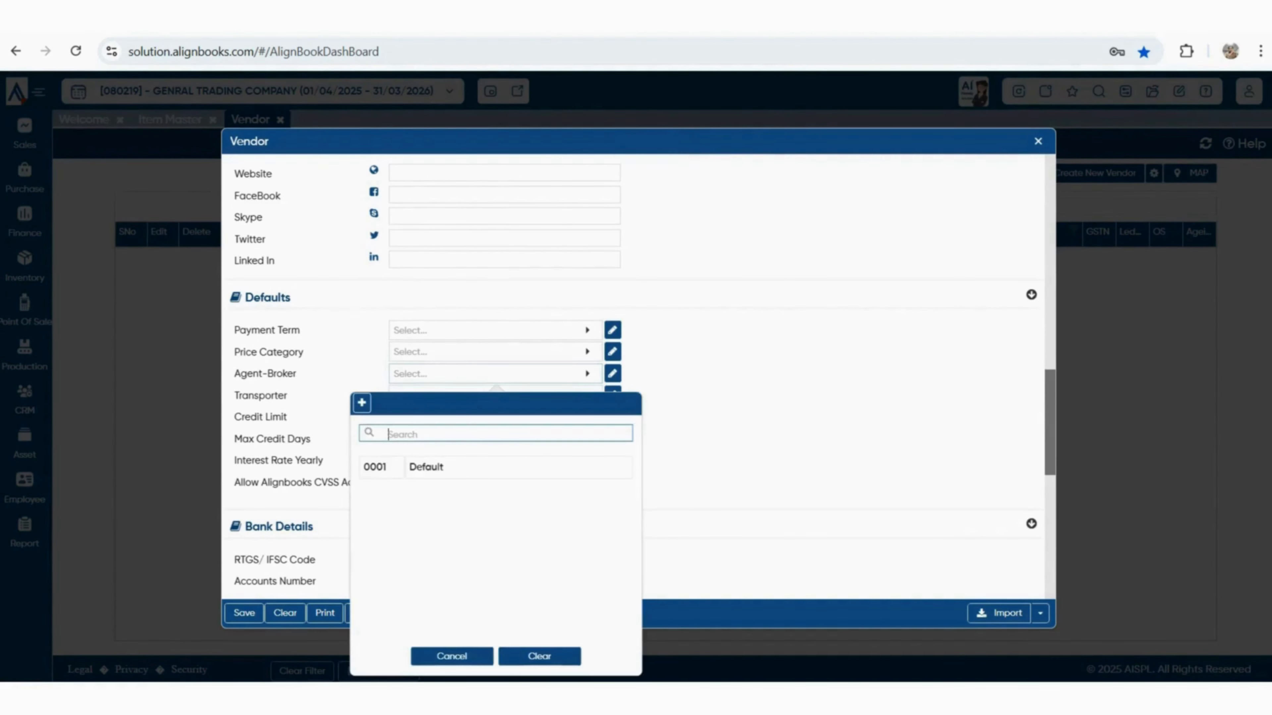
pyautogui.press('Escape')
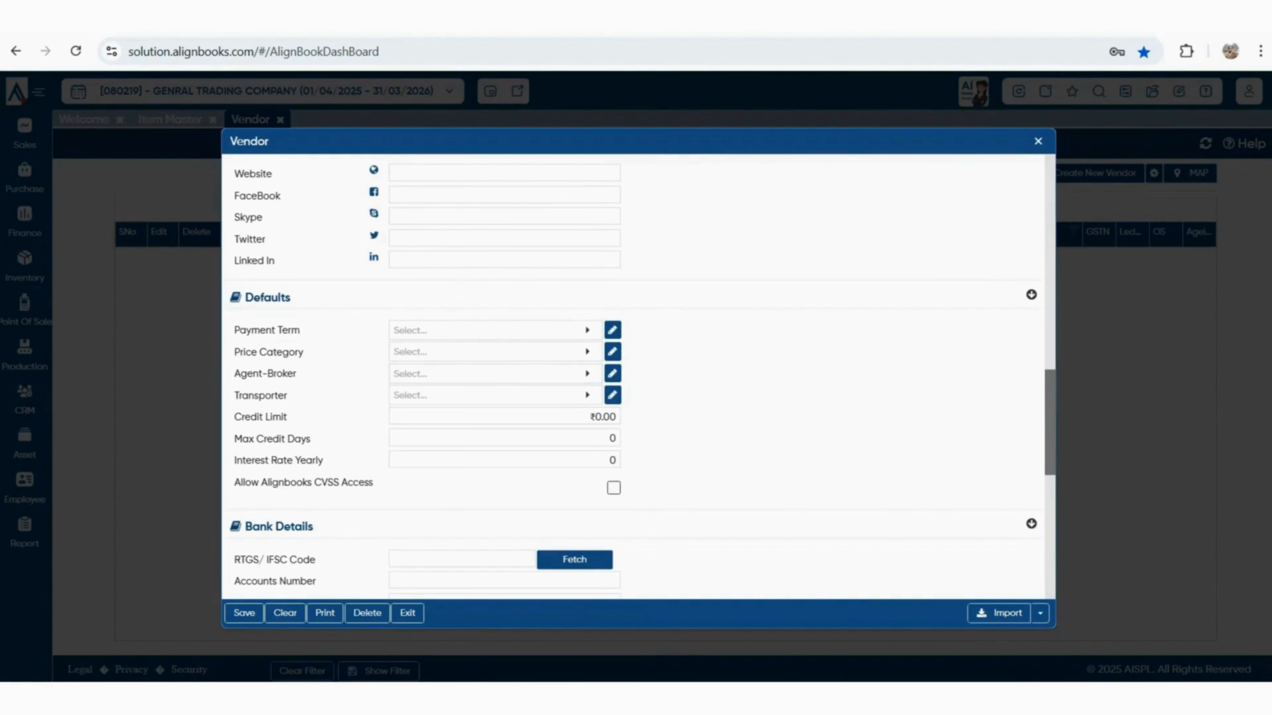
# Check the transporter lookup, then save PANKAJ ENTERPRISES as a new vendor
pyautogui.click(491, 395)
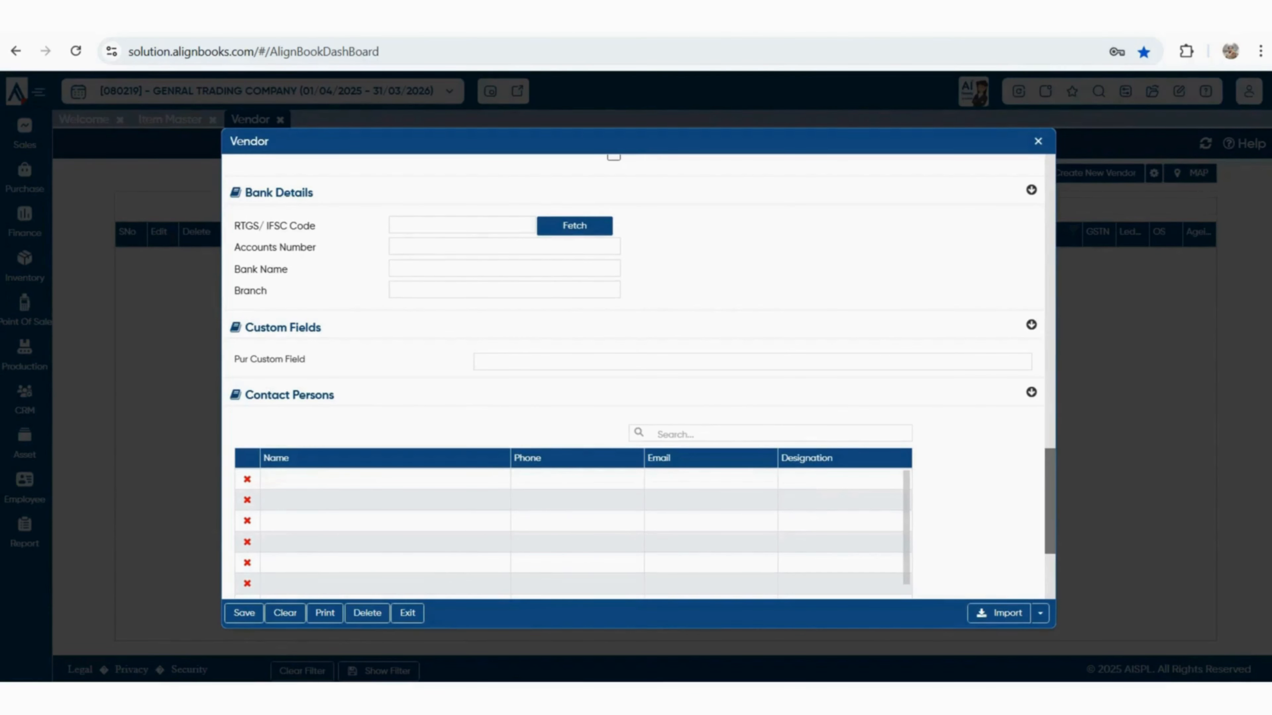
pyautogui.scroll(-2, 639, 375)
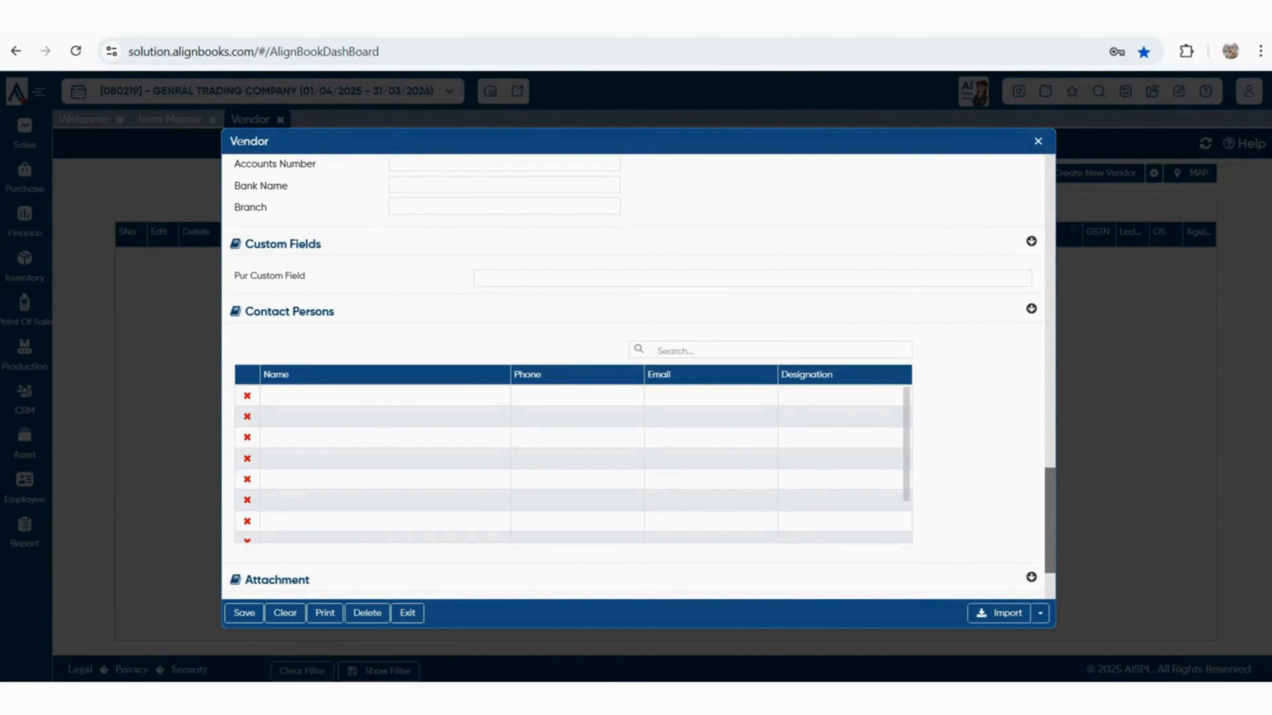
pyautogui.scroll(-3, 638, 376)
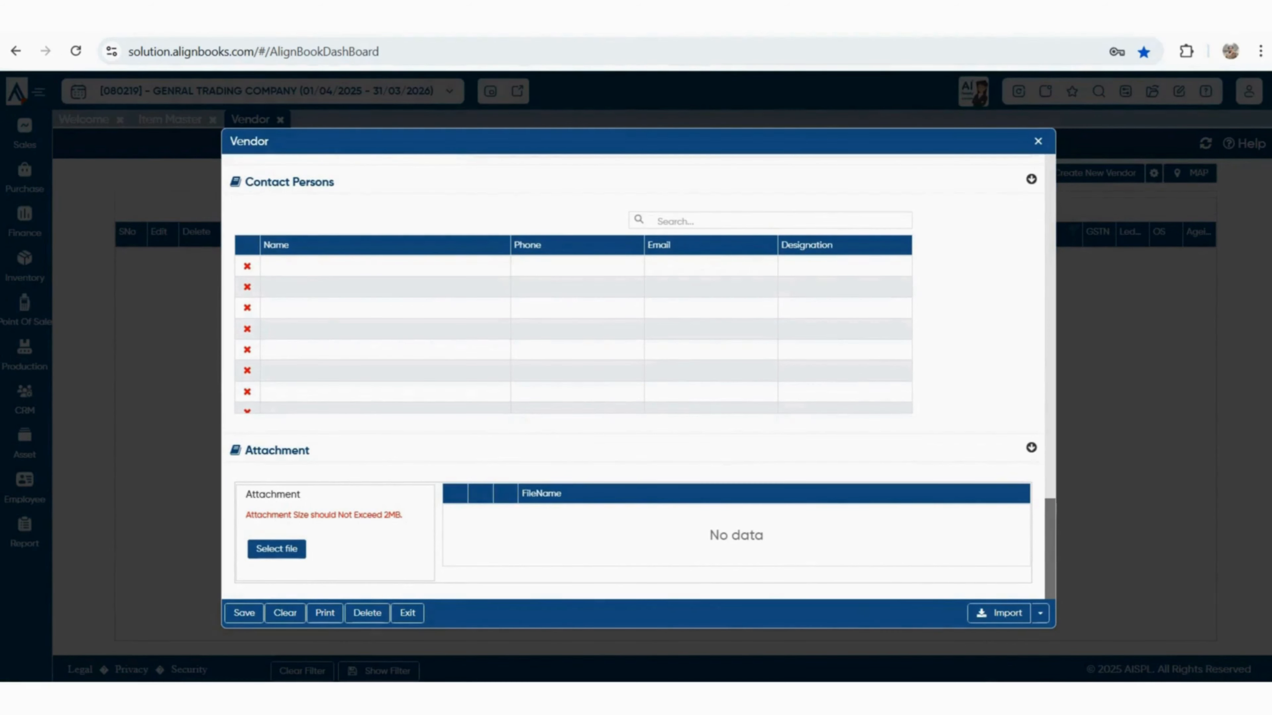
pyautogui.click(244, 613)
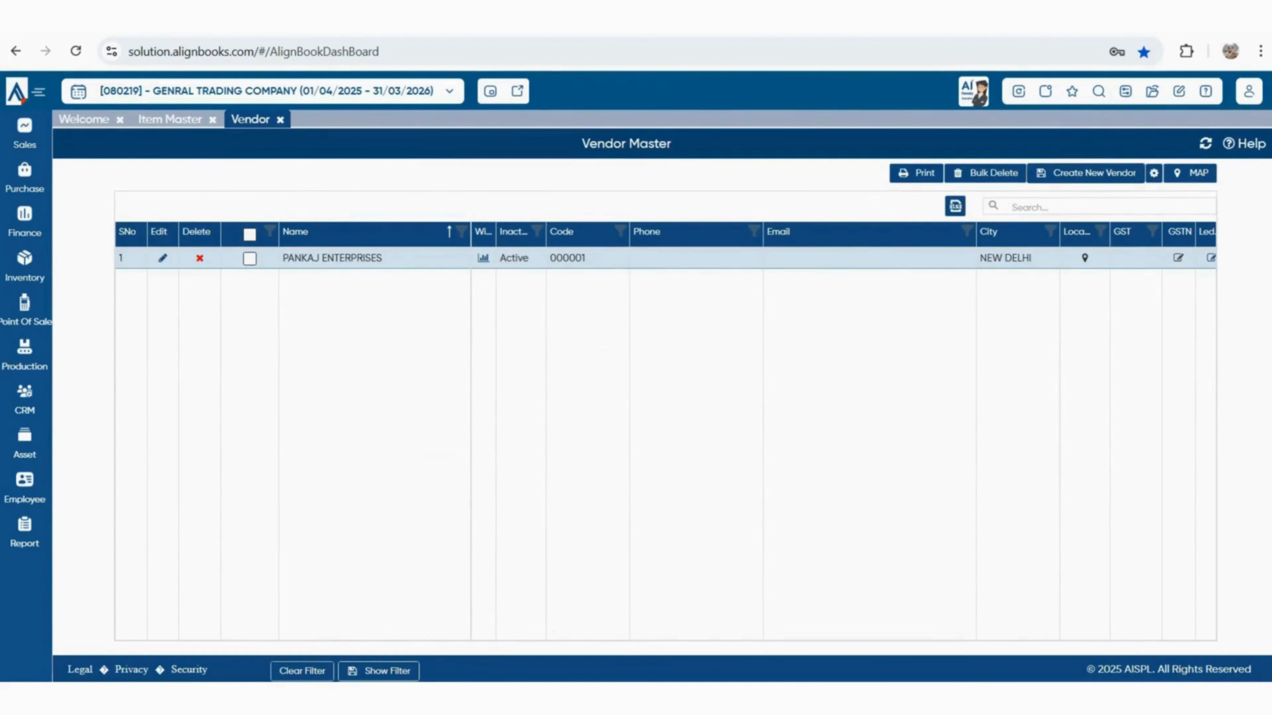
# Check a blank vendor form's import options, close it, and open Opening Transaction
pyautogui.click(1086, 173)
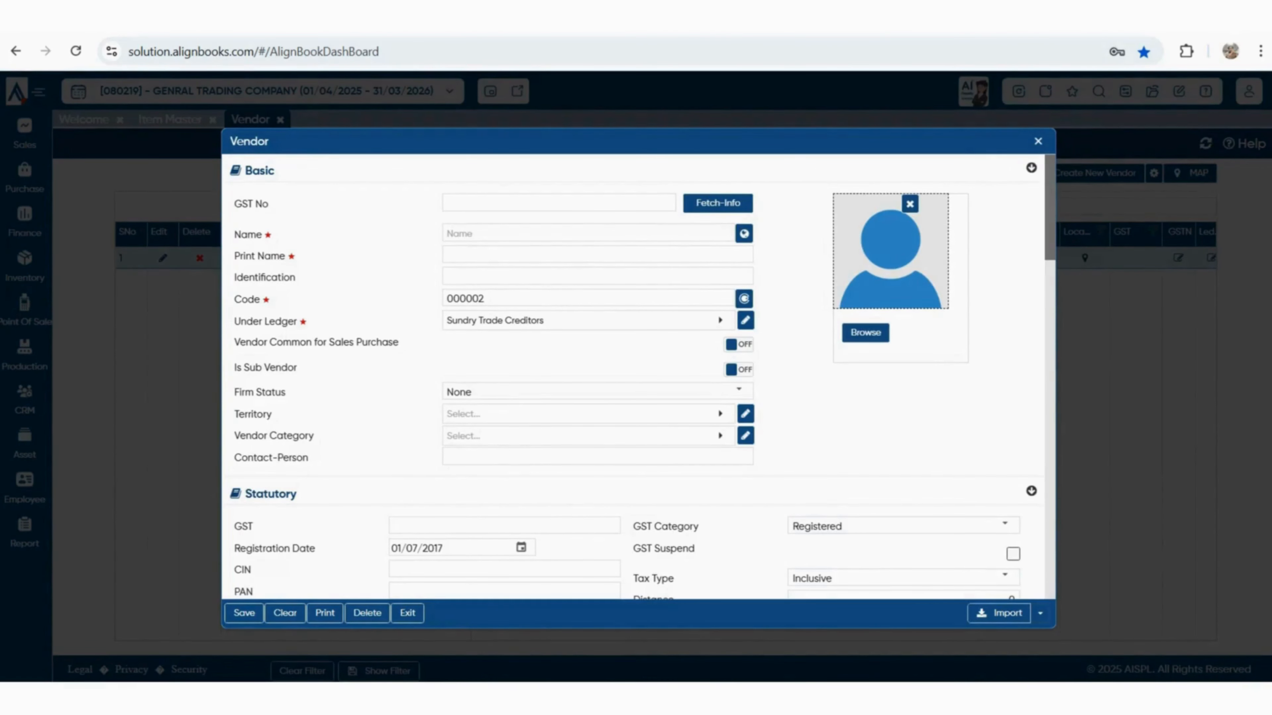
pyautogui.click(1040, 614)
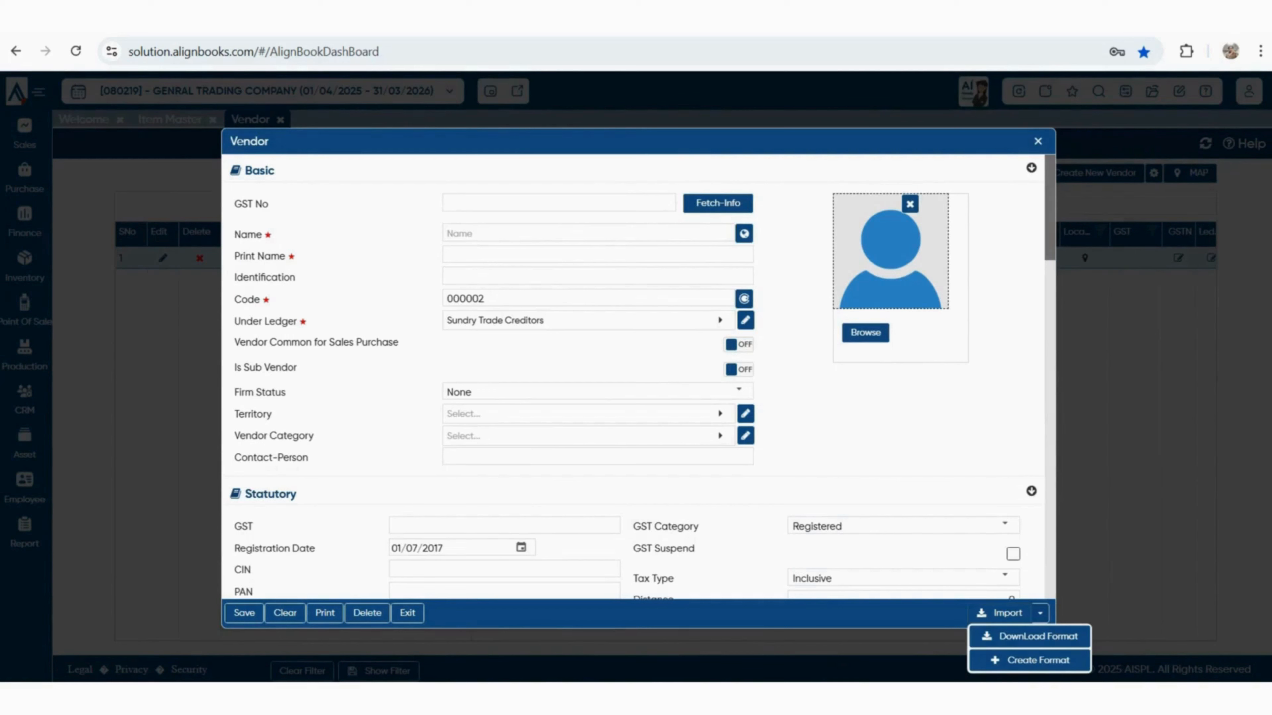
pyautogui.click(1000, 613)
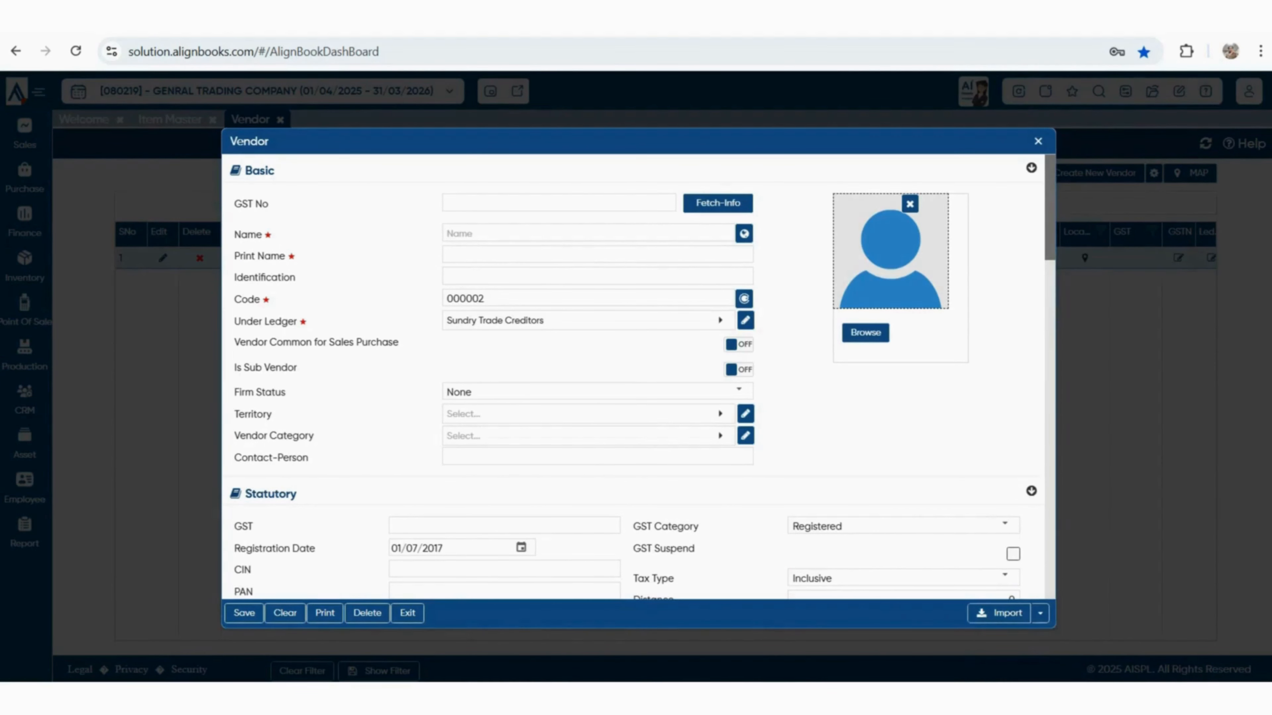
pyautogui.press('Escape')
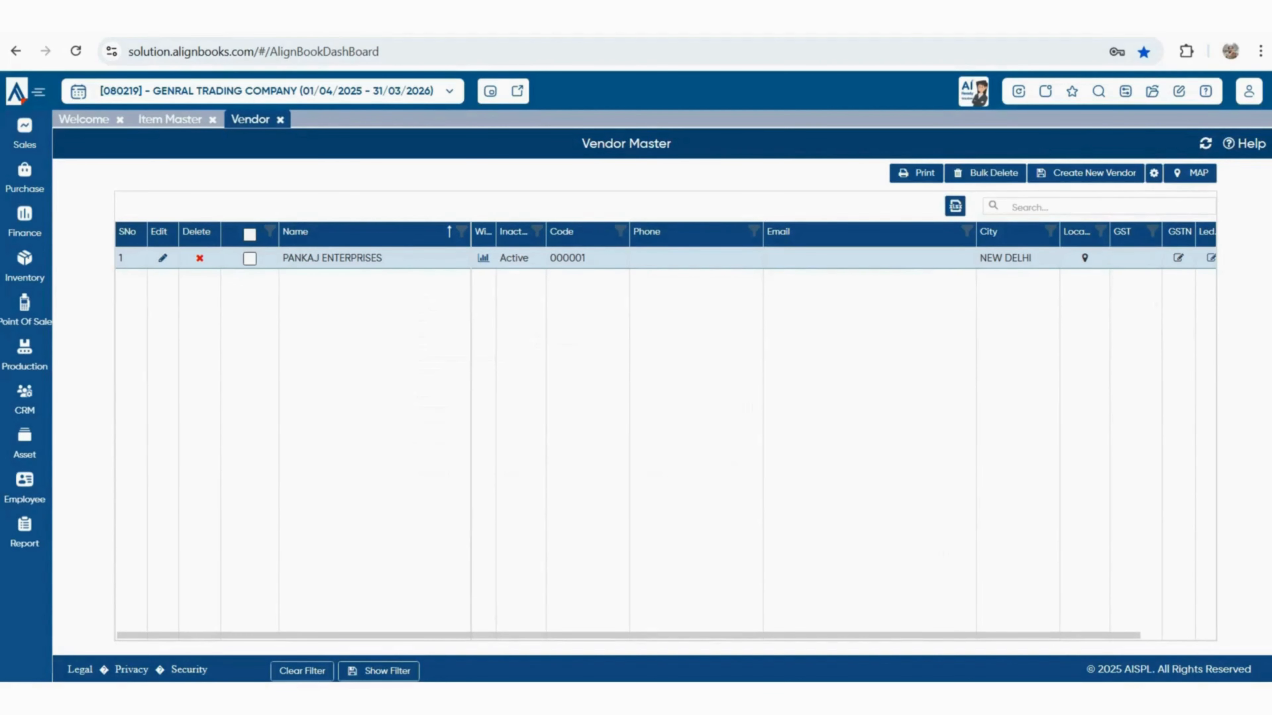
pyautogui.click(1153, 91)
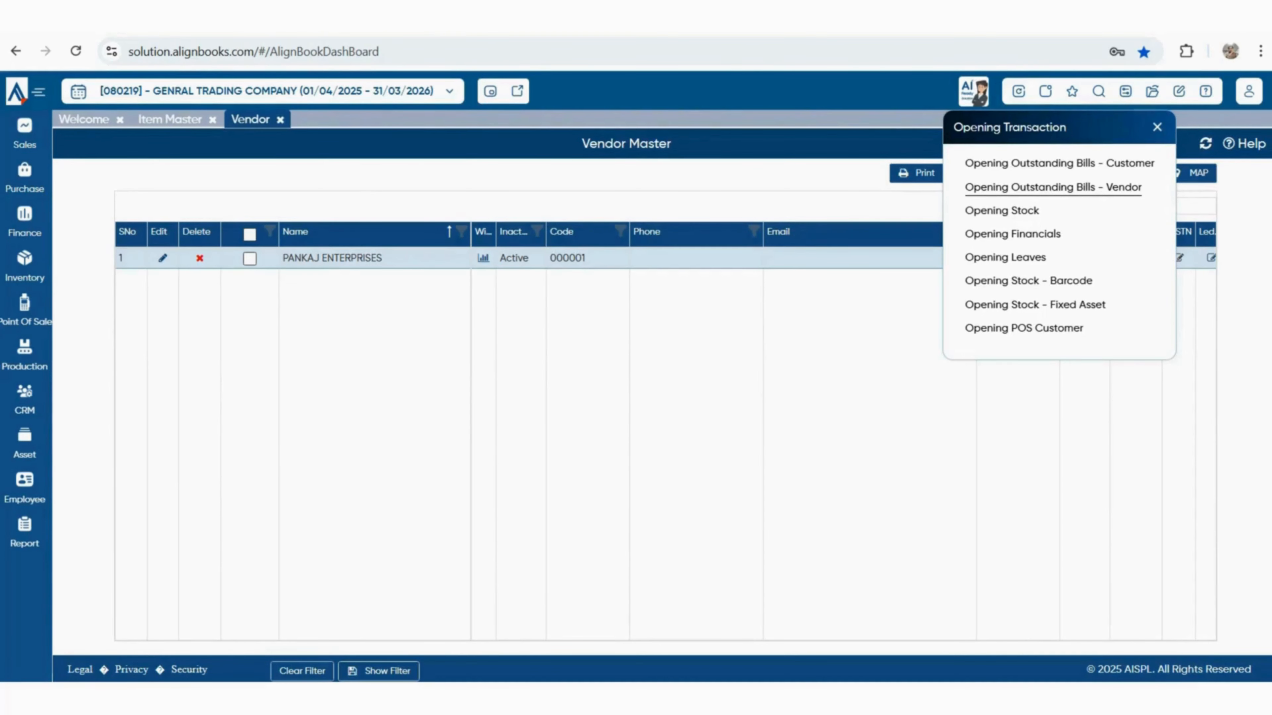
# Create an Opening Outstanding Bills – Vendor record for PANKAJ ENTERPRISES and load its rows
pyautogui.click(1053, 187)
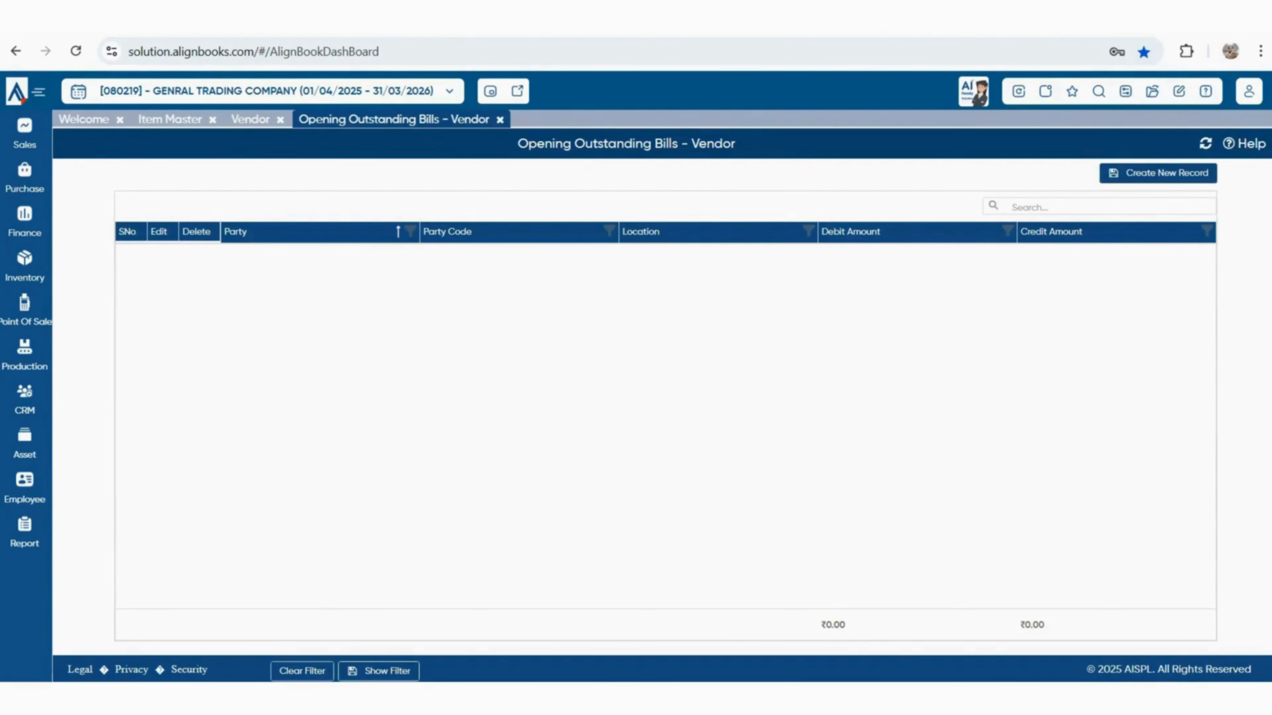
pyautogui.click(1157, 174)
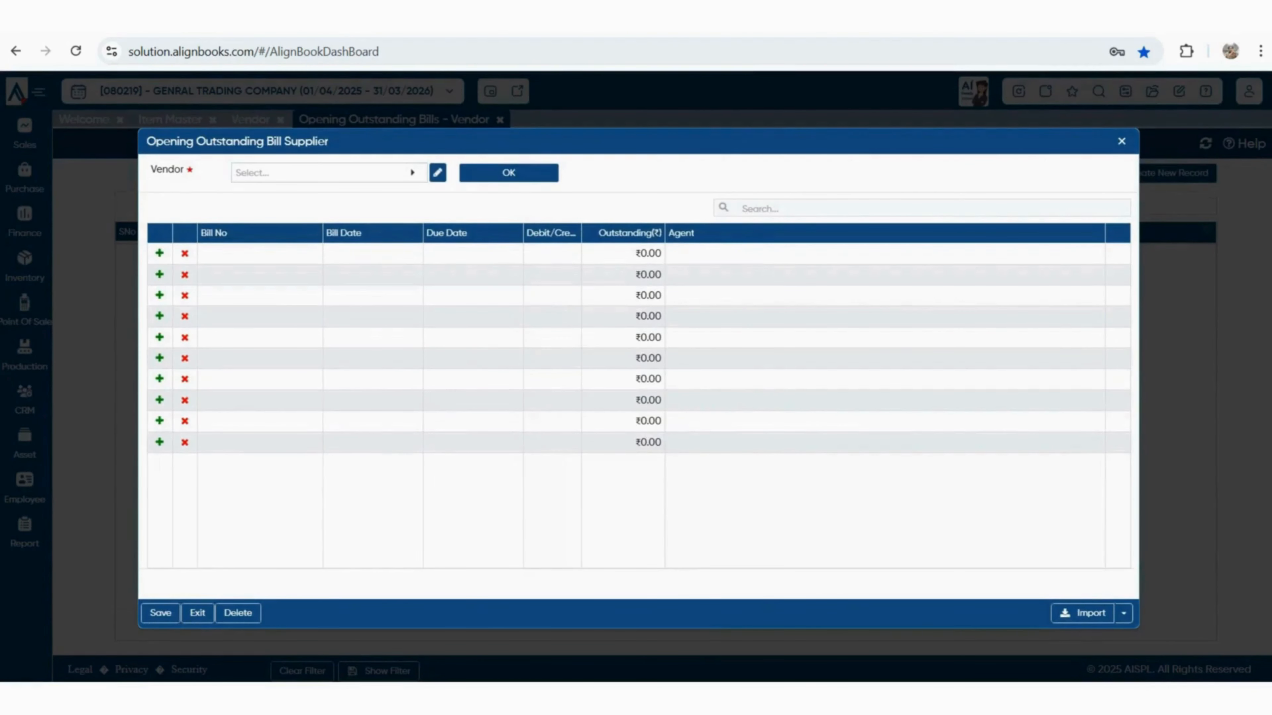
pyautogui.click(326, 173)
pyautogui.click(150, 267)
pyautogui.click(509, 173)
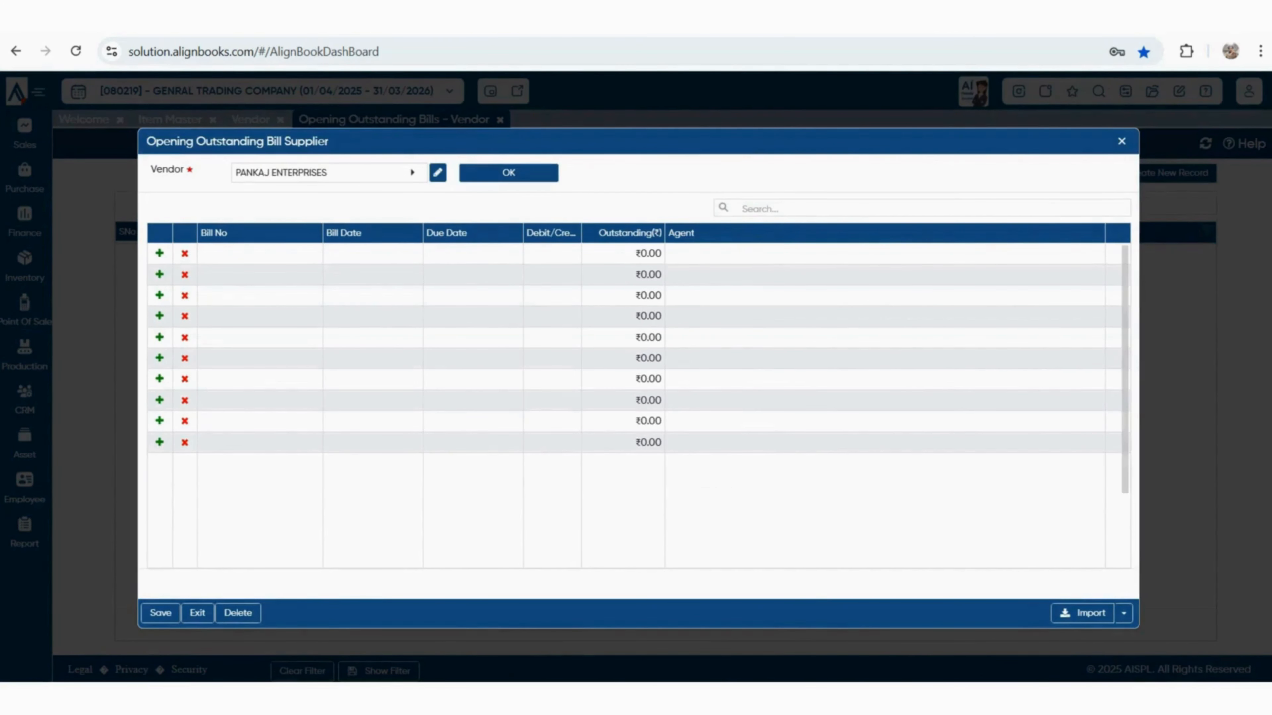
# Step through the first bill row's fields without entering values, then open a new Purchase Bill
pyautogui.click(260, 254)
pyautogui.click(407, 257)
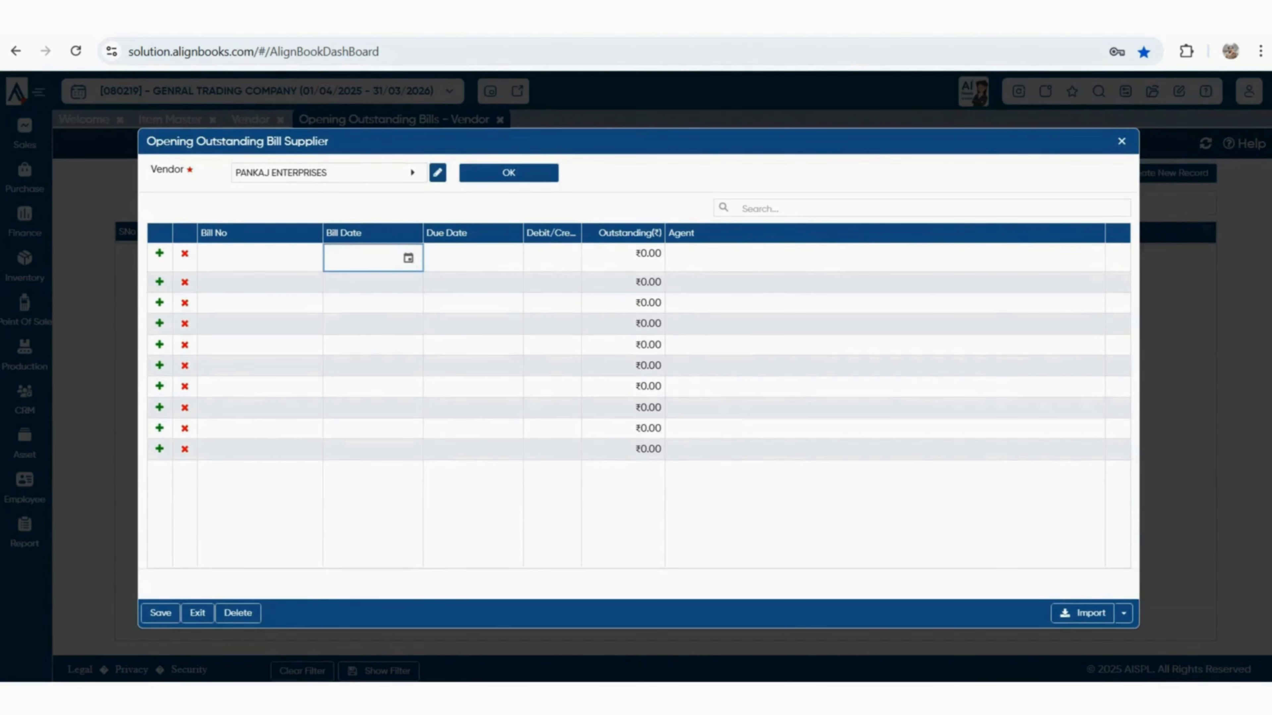
pyautogui.click(508, 257)
pyautogui.click(552, 257)
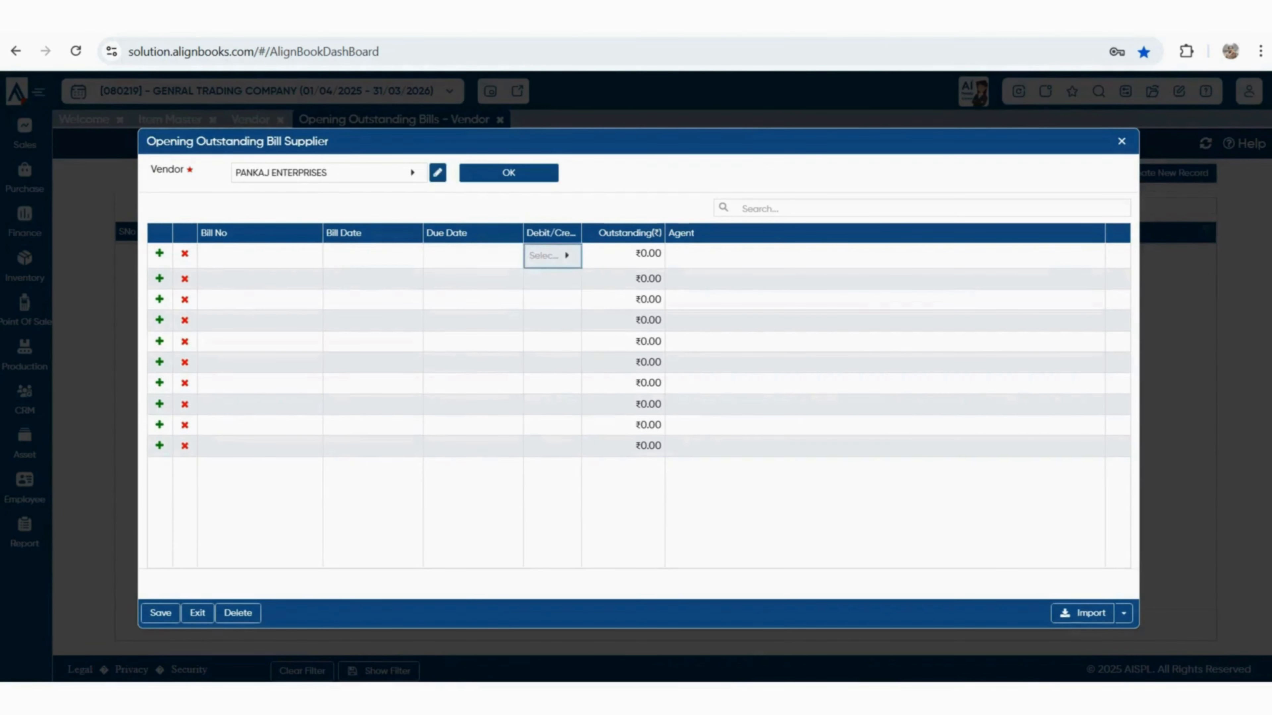
pyautogui.click(624, 257)
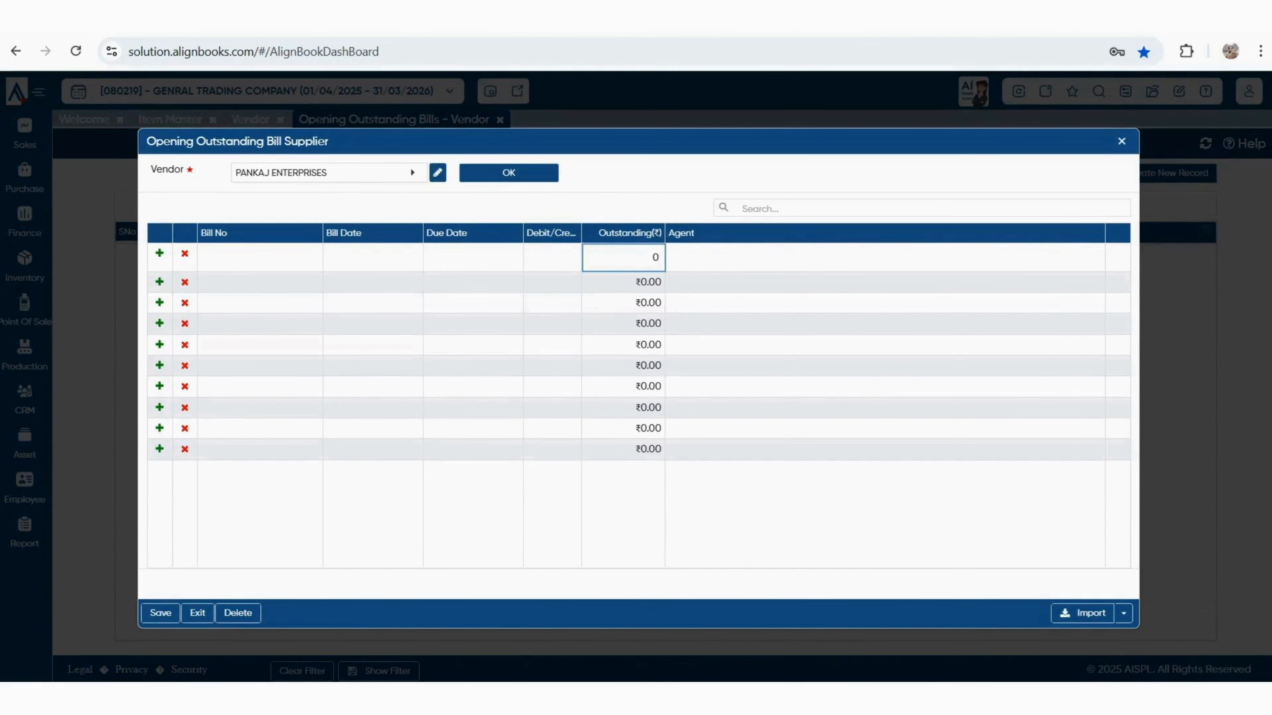
pyautogui.press('Tab')
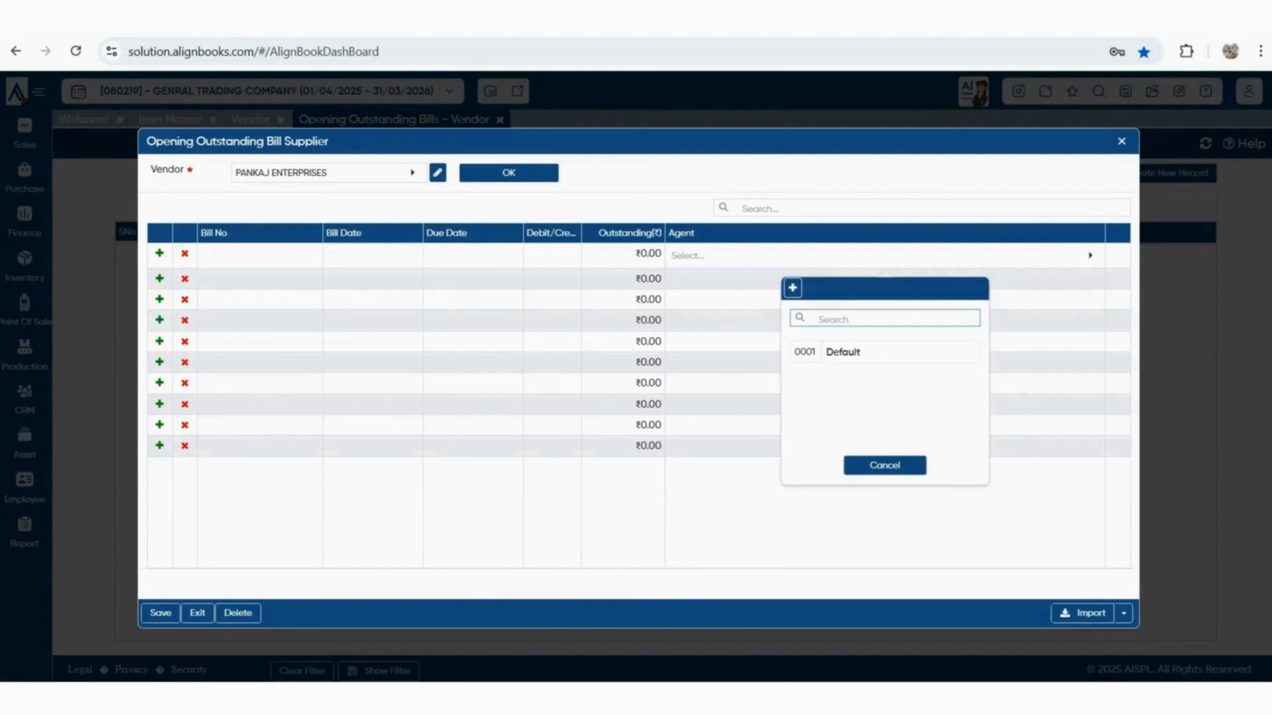
pyautogui.press('Escape')
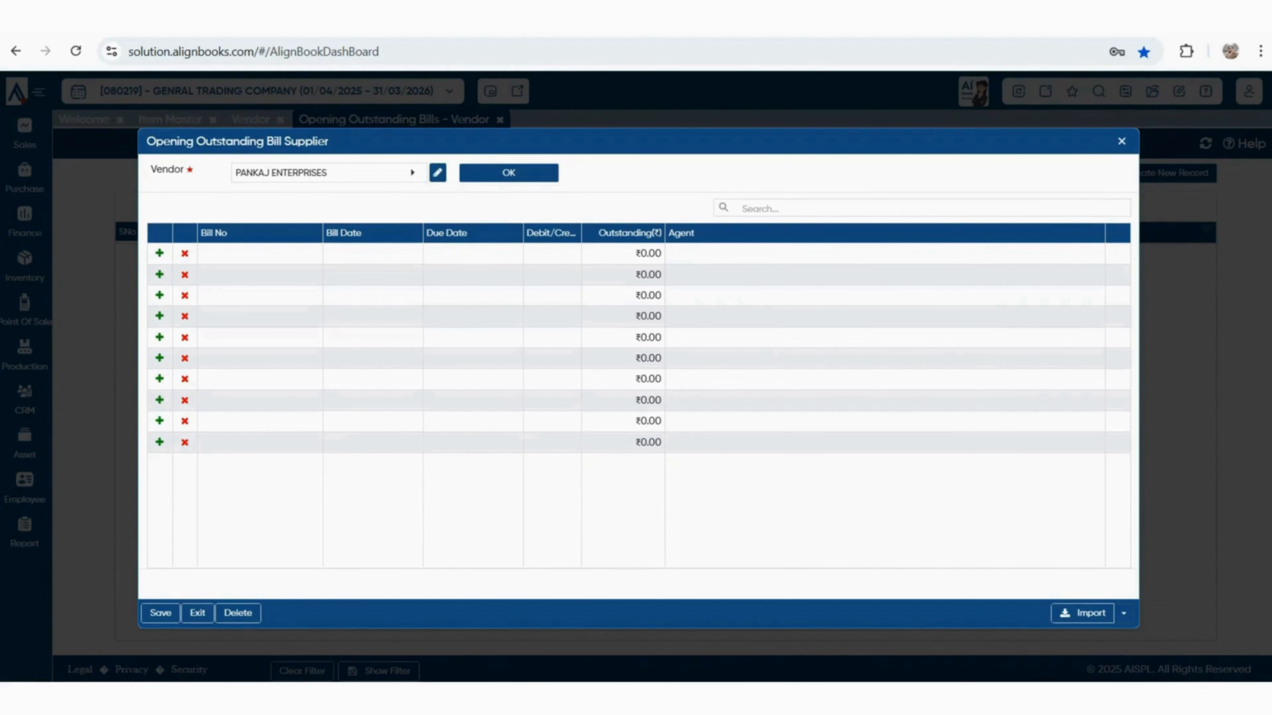
pyautogui.click(1123, 613)
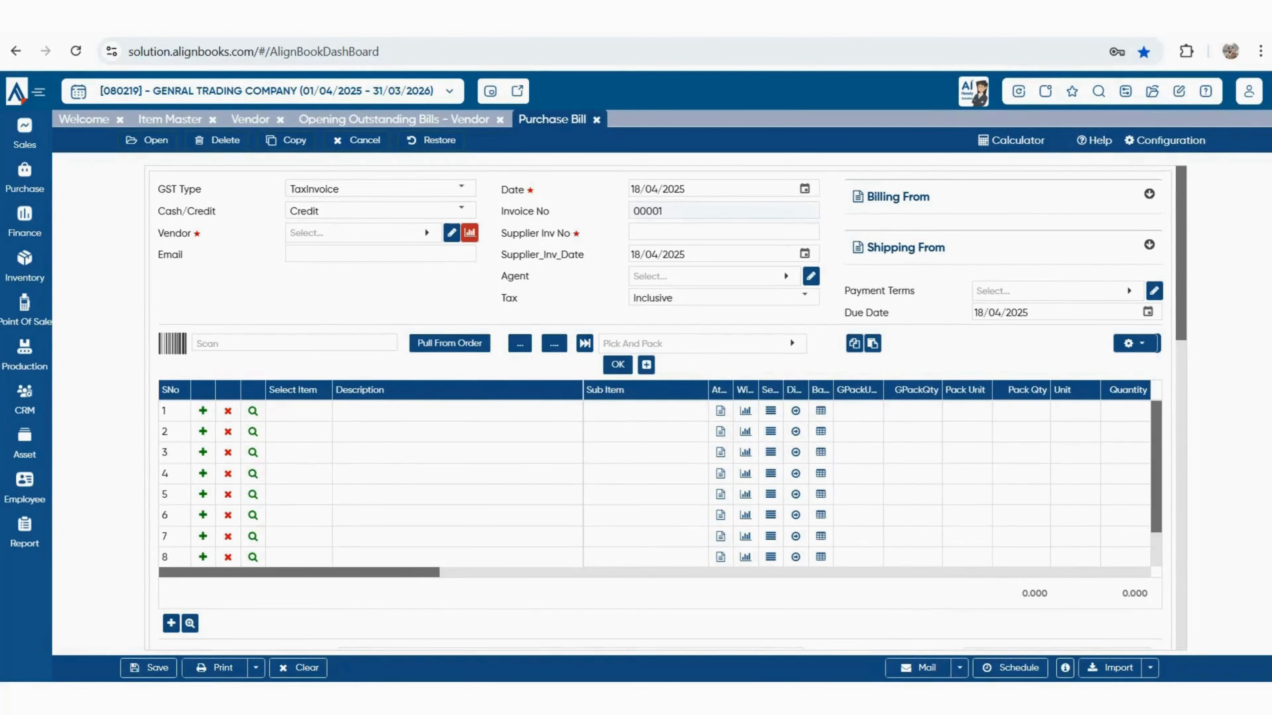
pyautogui.click(461, 188)
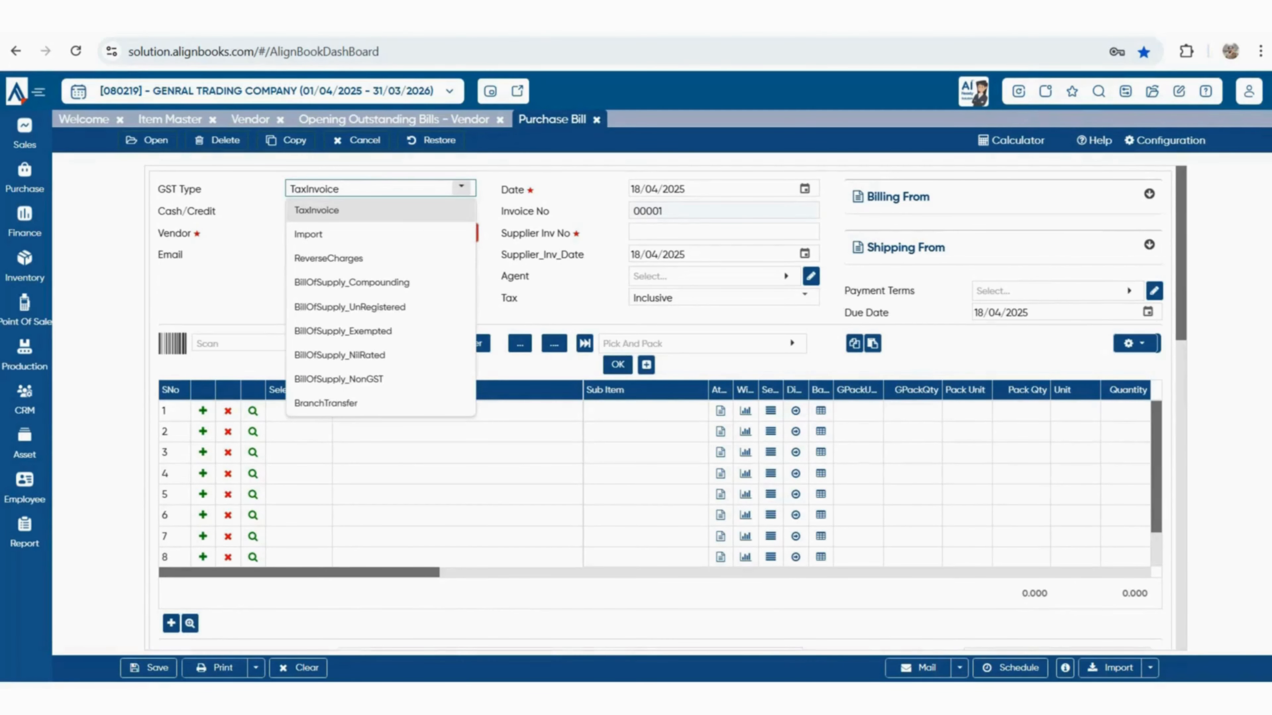
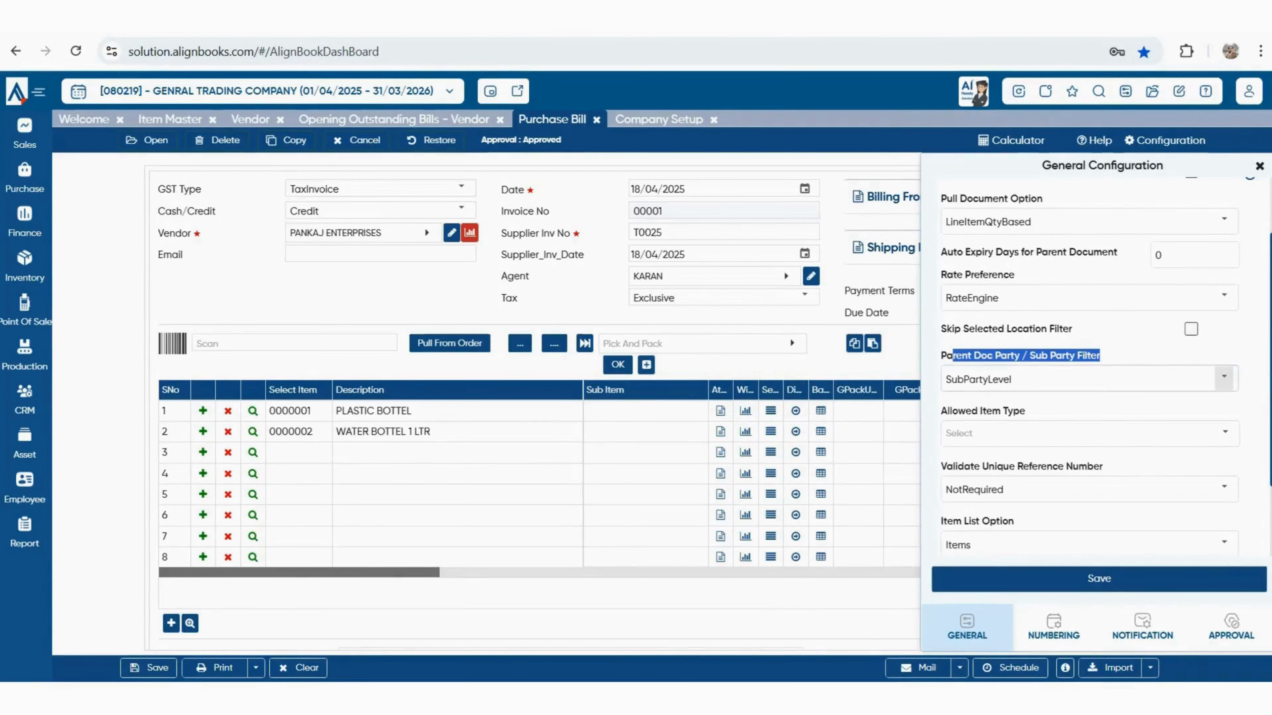
# Keep SubPartyLevel as the party filter and allow only RawMaterial items on the bill
pyautogui.click(1224, 376)
pyautogui.click(1224, 377)
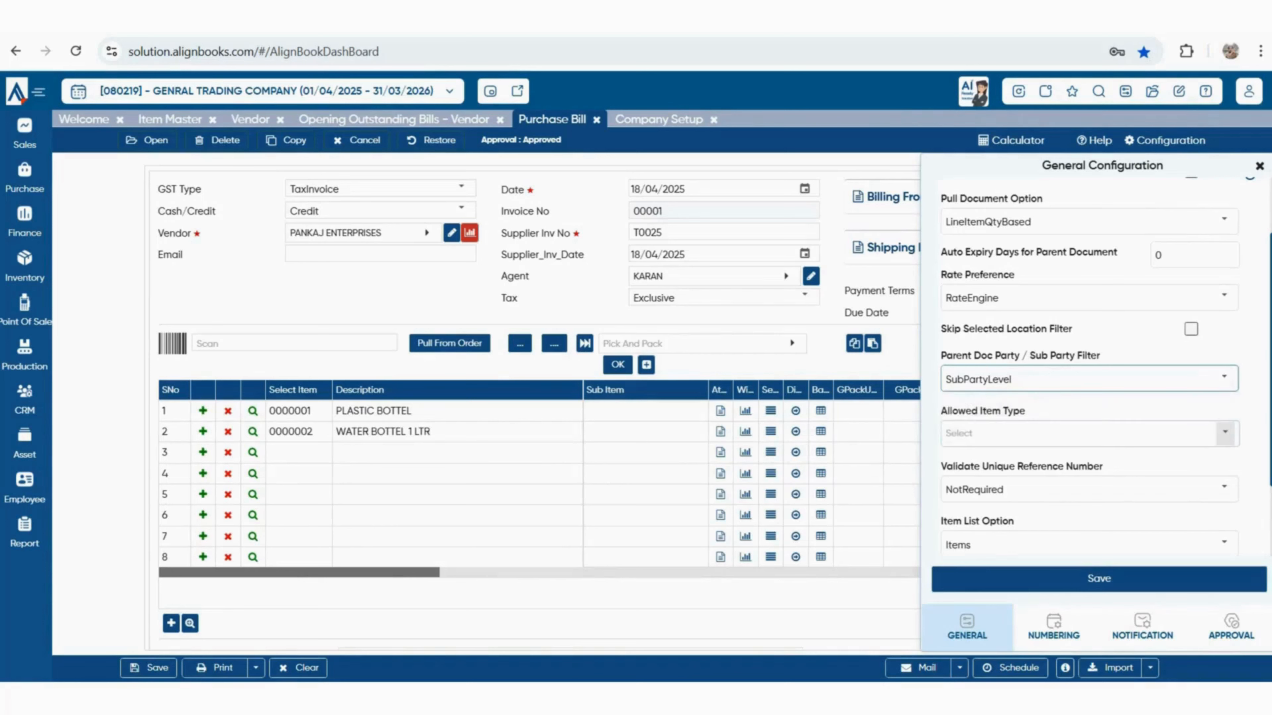
pyautogui.click(1225, 433)
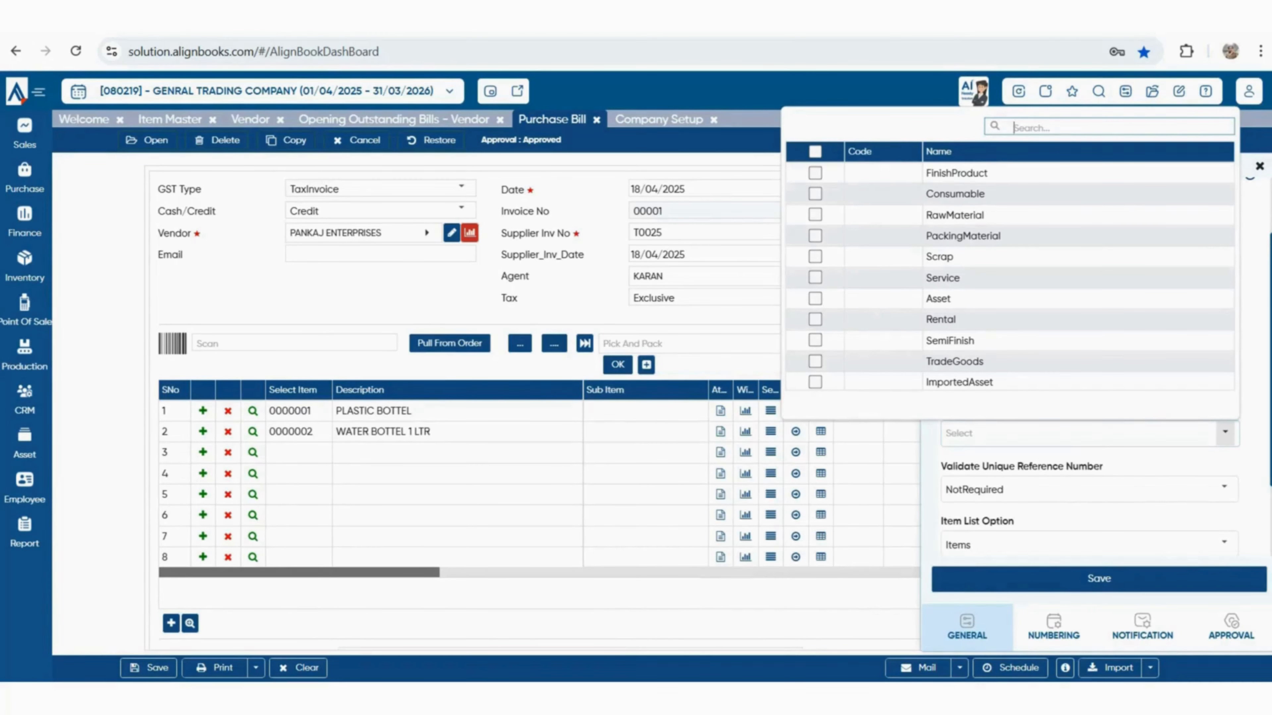
pyautogui.click(815, 215)
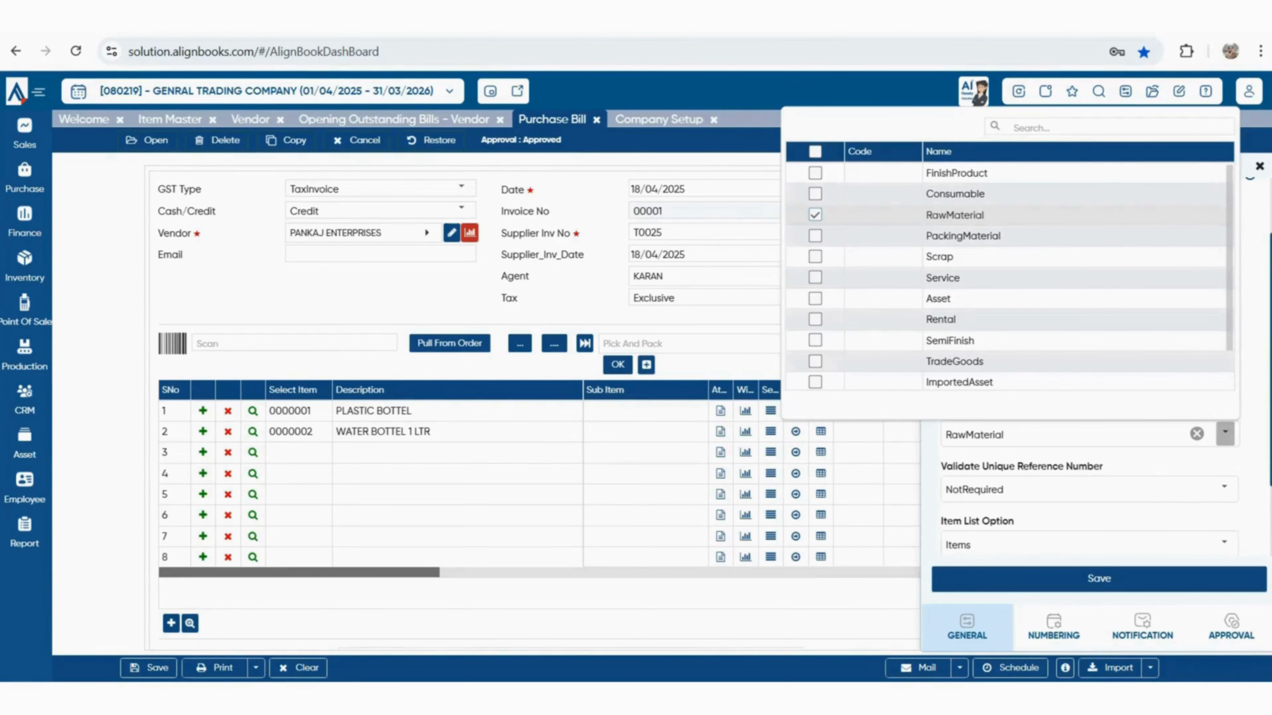
pyautogui.press('Escape')
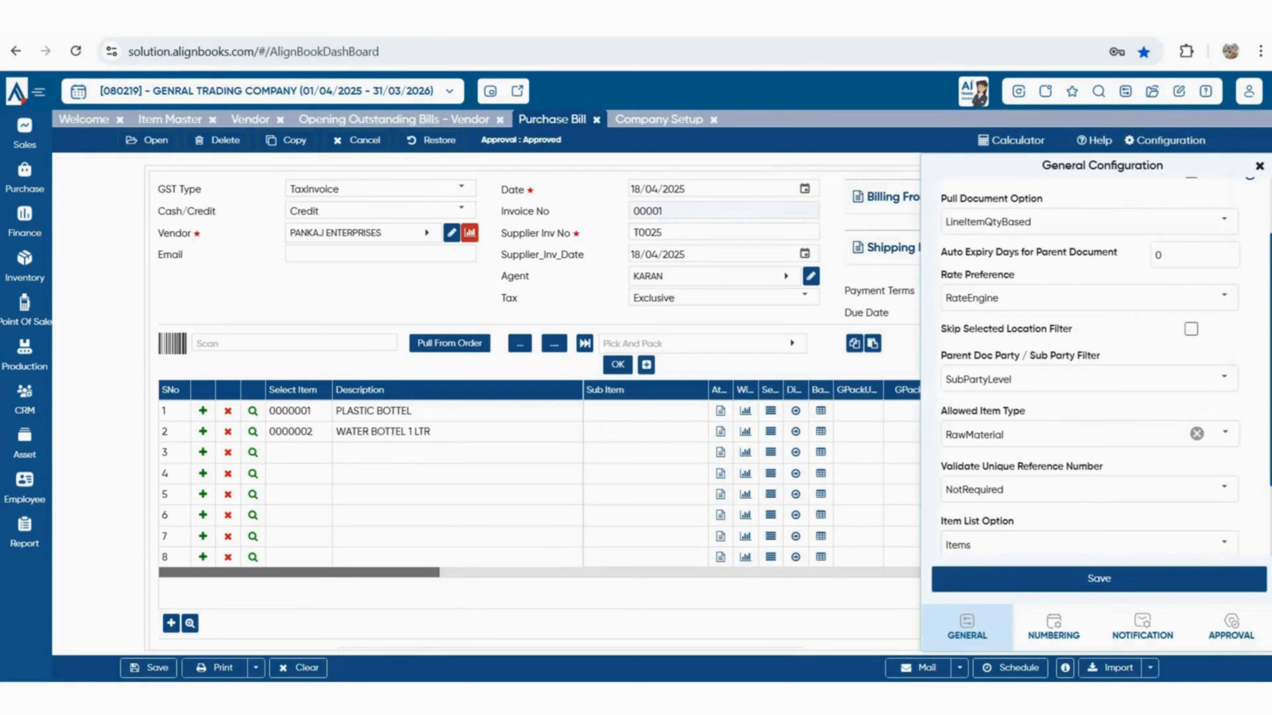
# Leave reference number validation at NotRequired and the item list option at Items
pyautogui.click(1223, 486)
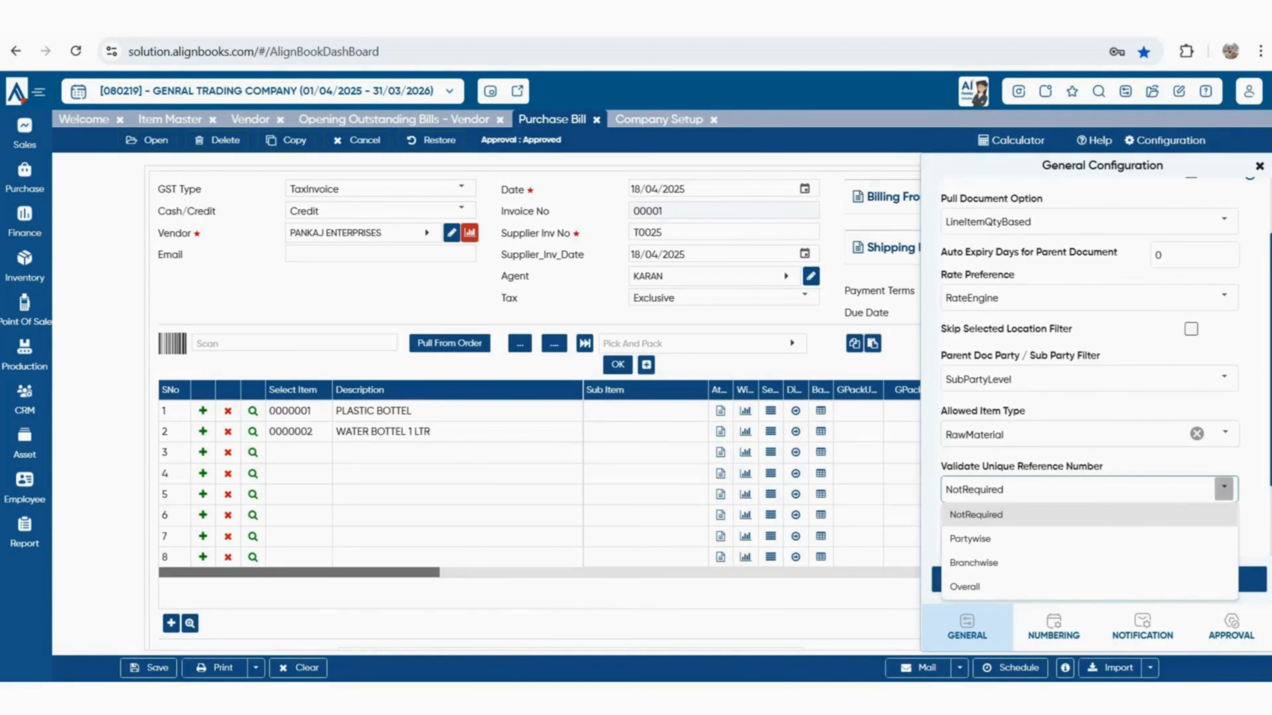
pyautogui.click(1212, 410)
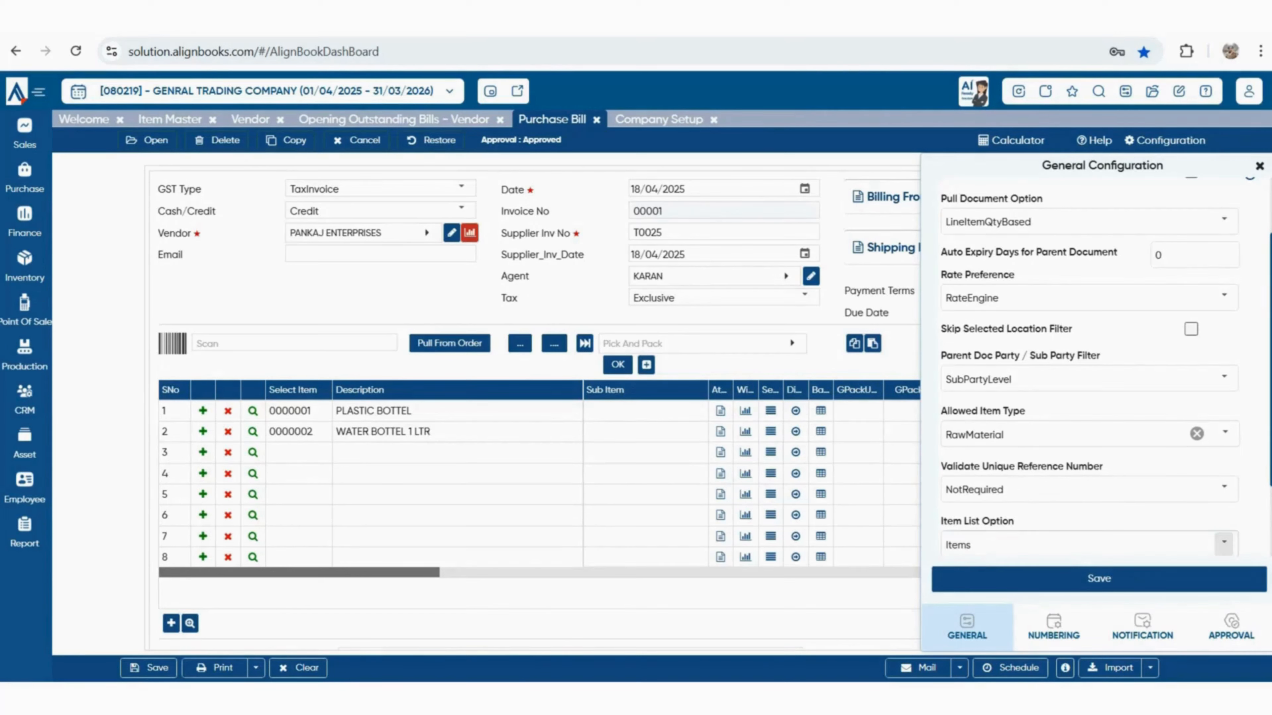
pyautogui.scroll(-2, 1089, 375)
pyautogui.click(1224, 461)
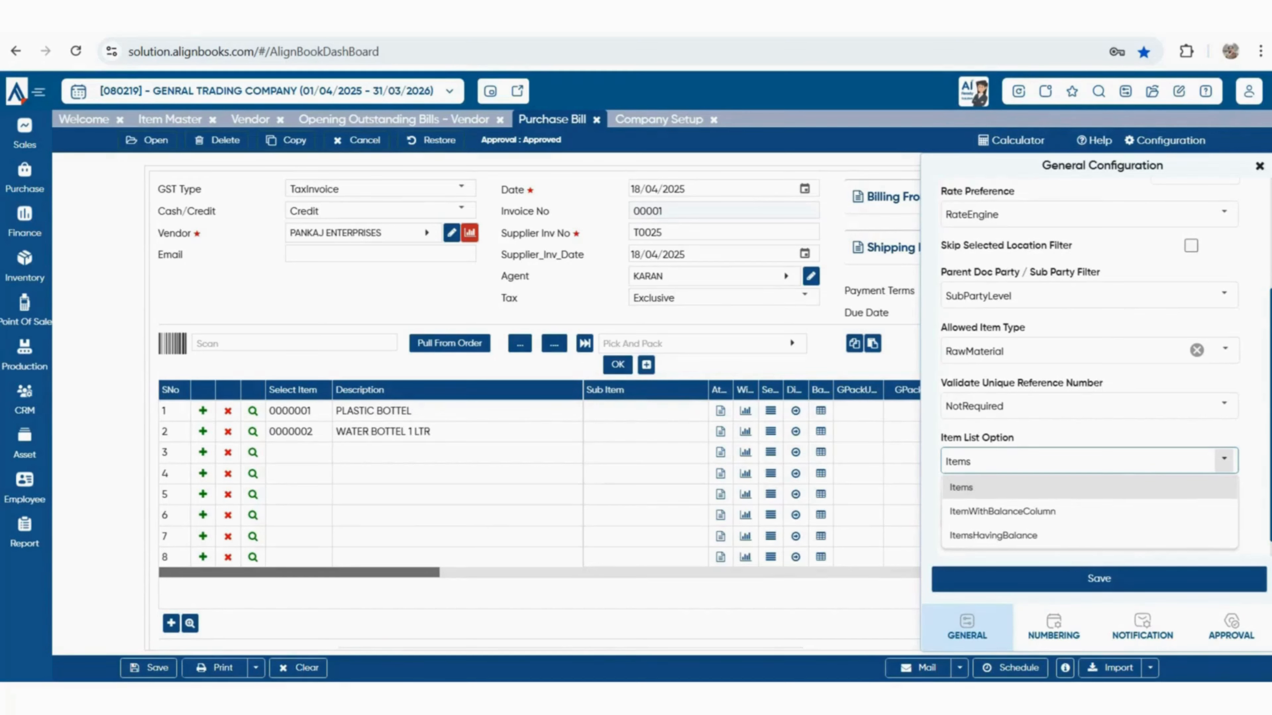
pyautogui.click(1224, 460)
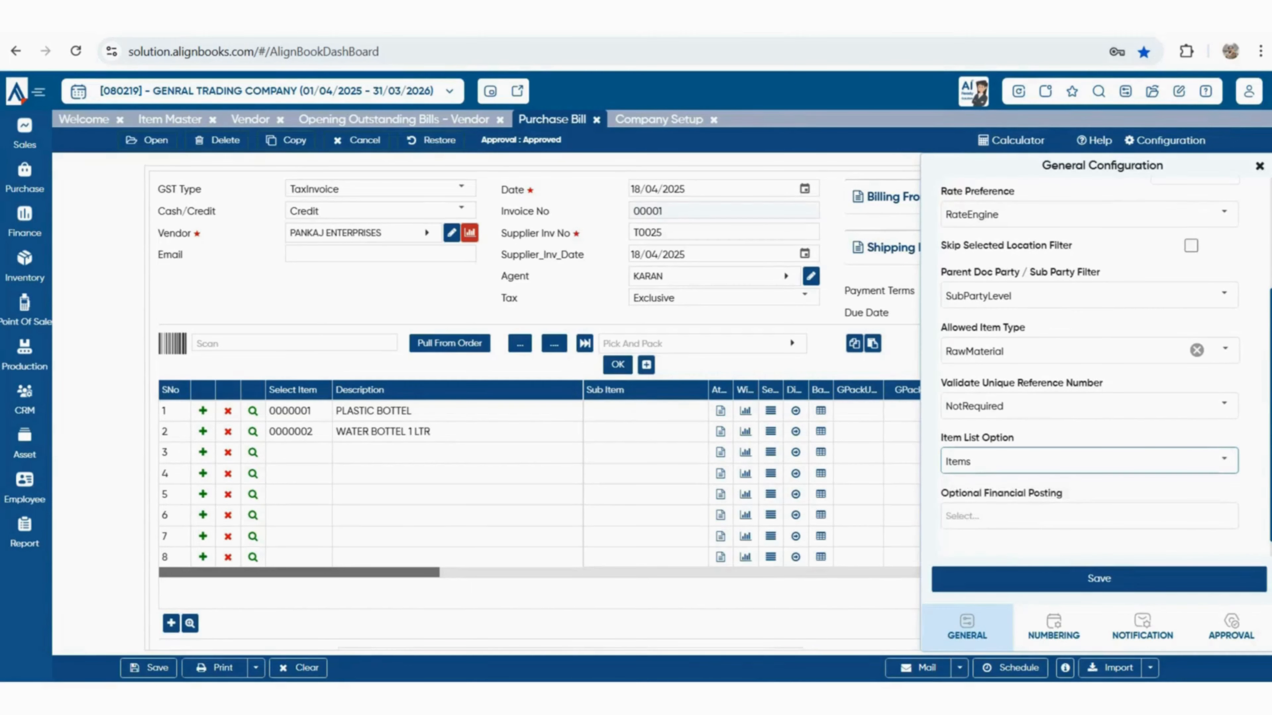
pyautogui.scroll(5, 1090, 357)
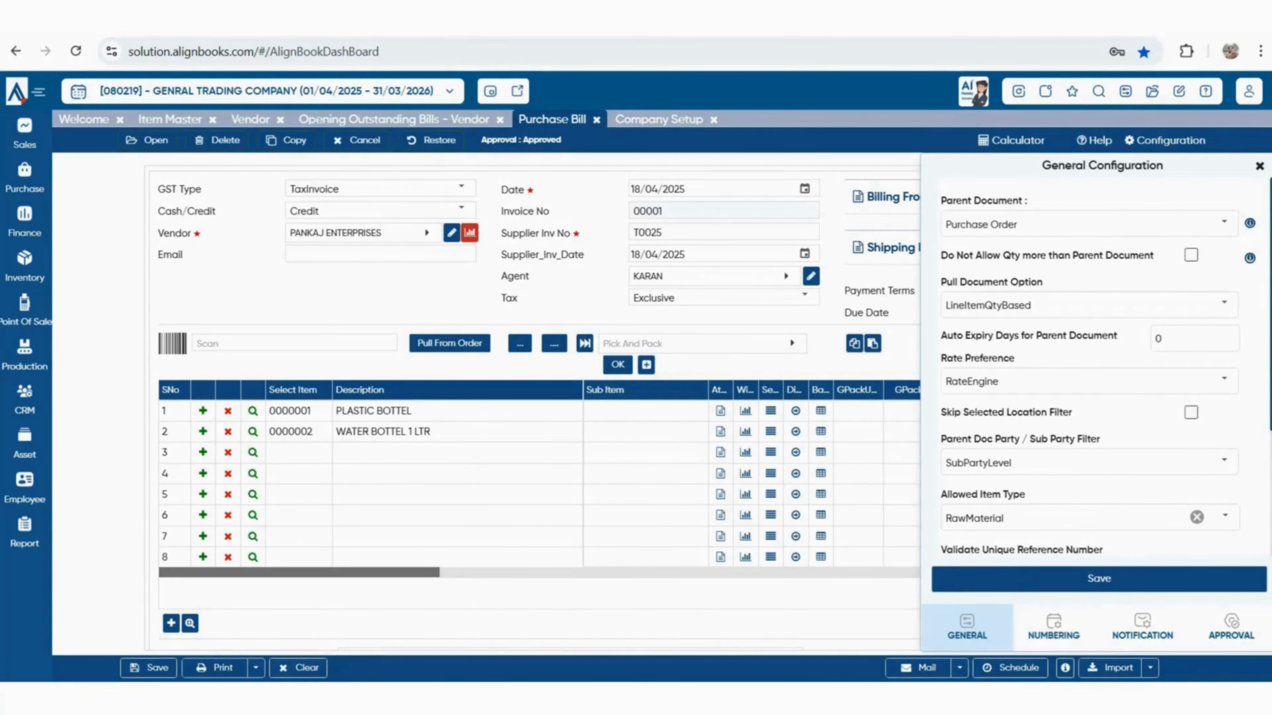
pyautogui.click(1055, 628)
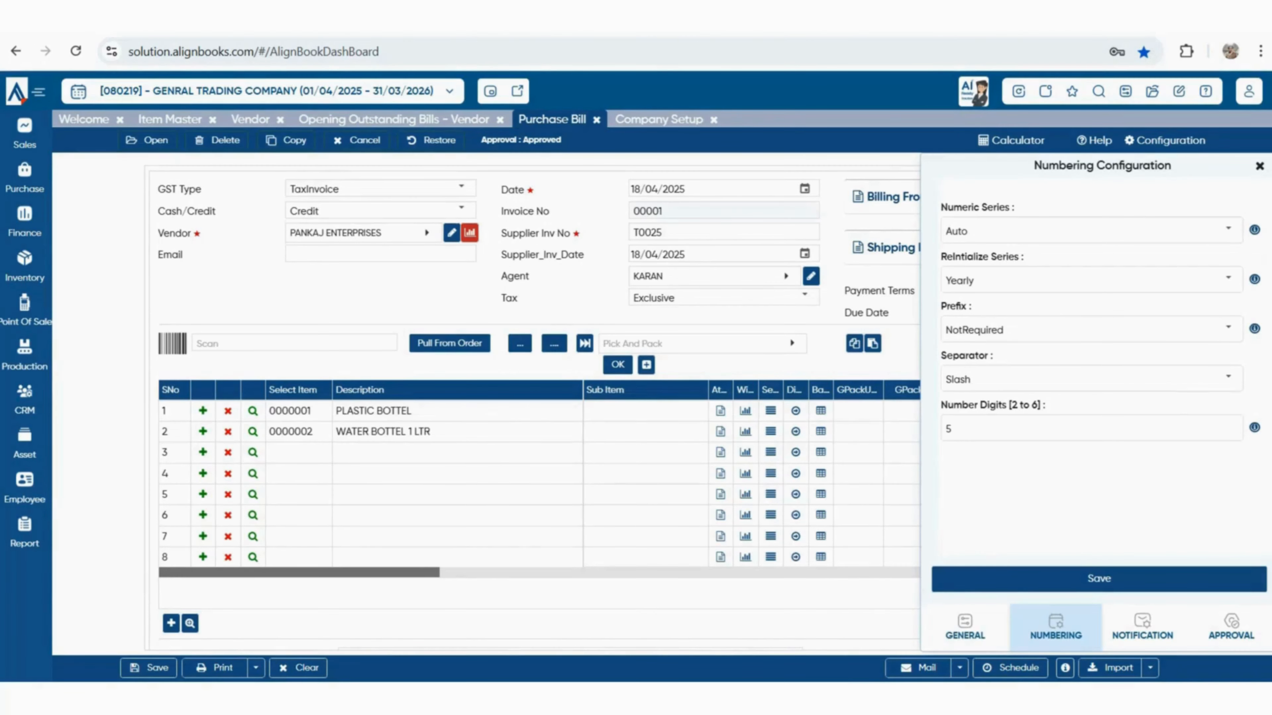
# Browse the notification and approval settings, keep approval at NotRequired, and close all pages
pyautogui.click(1142, 627)
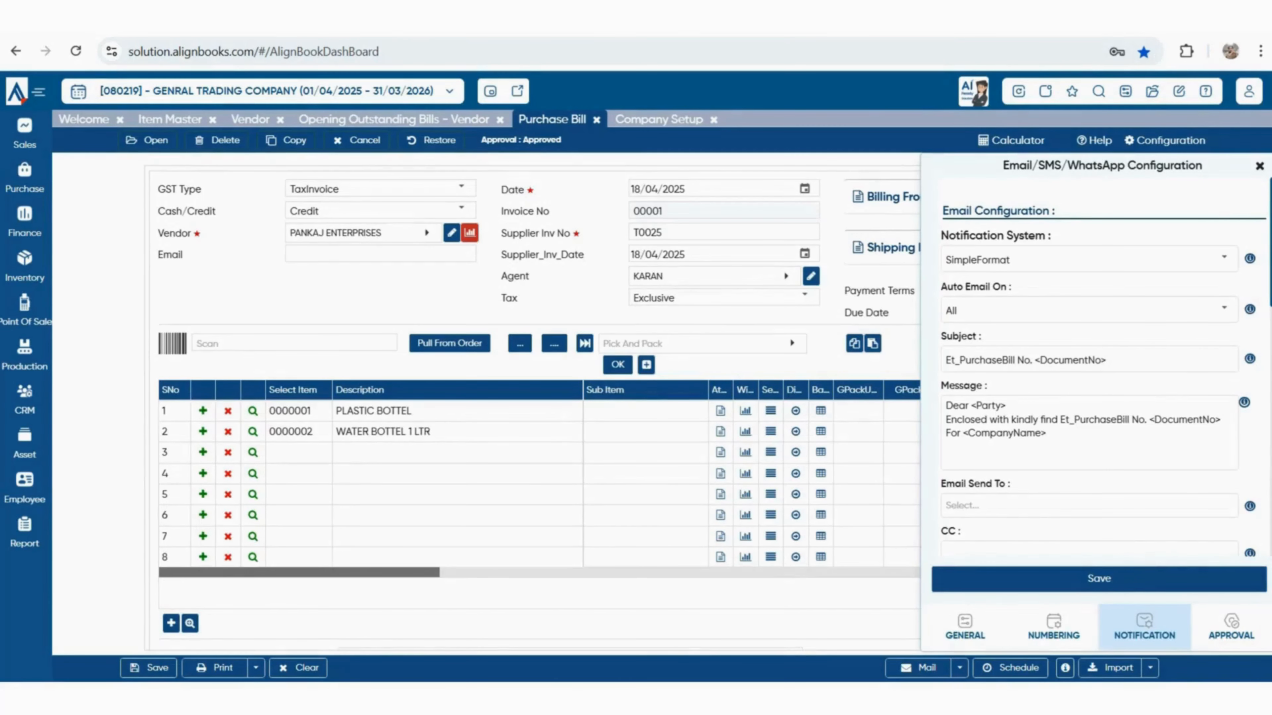
pyautogui.scroll(-6, 1101, 368)
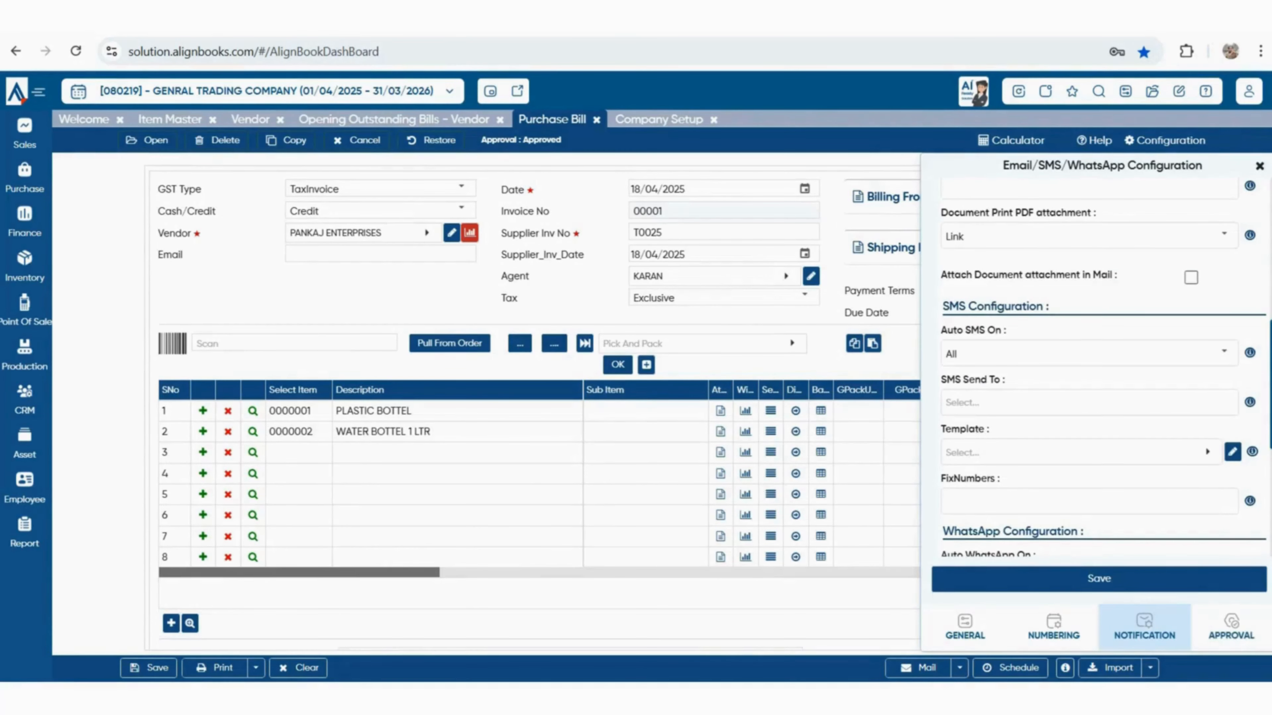
pyautogui.click(1231, 627)
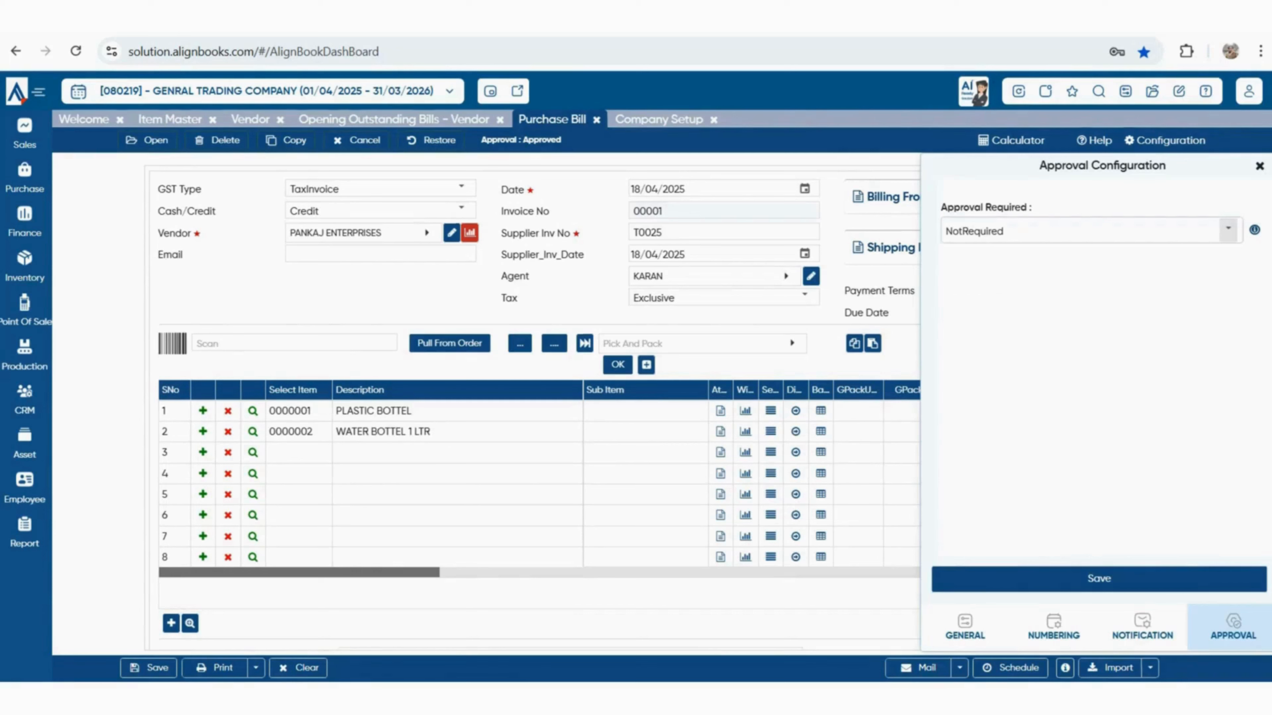
pyautogui.click(1227, 229)
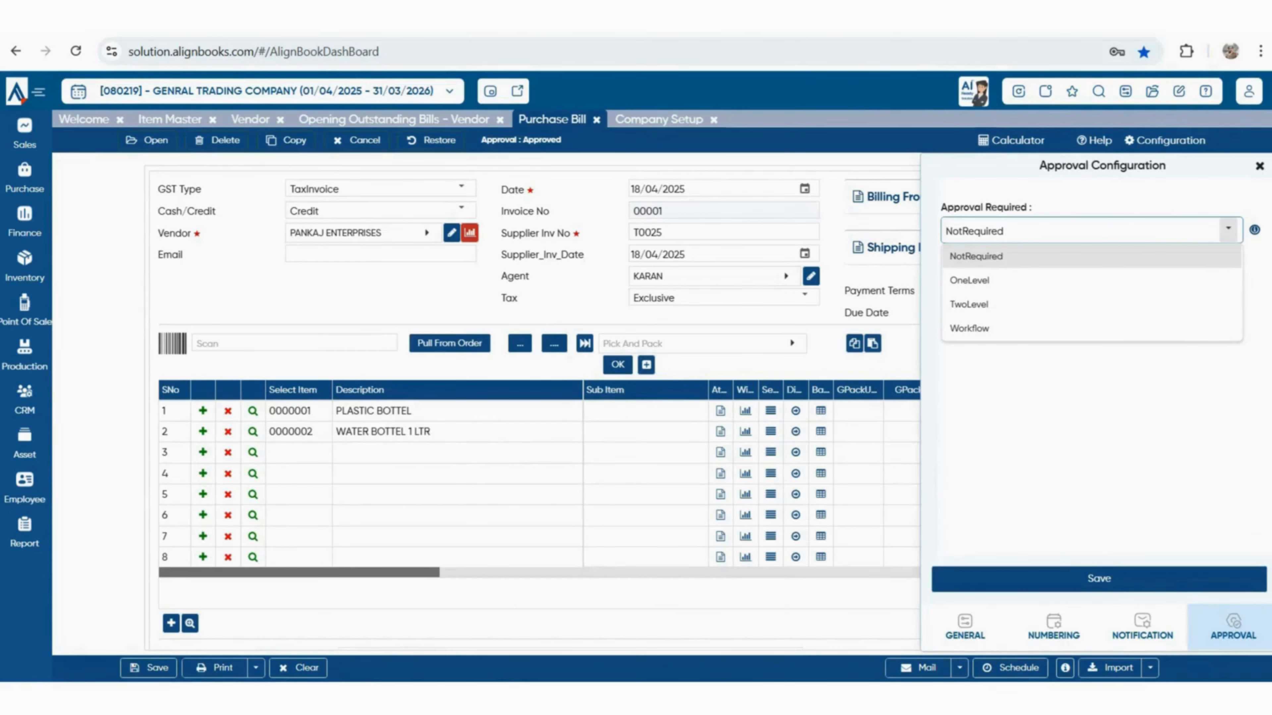
pyautogui.press('Escape')
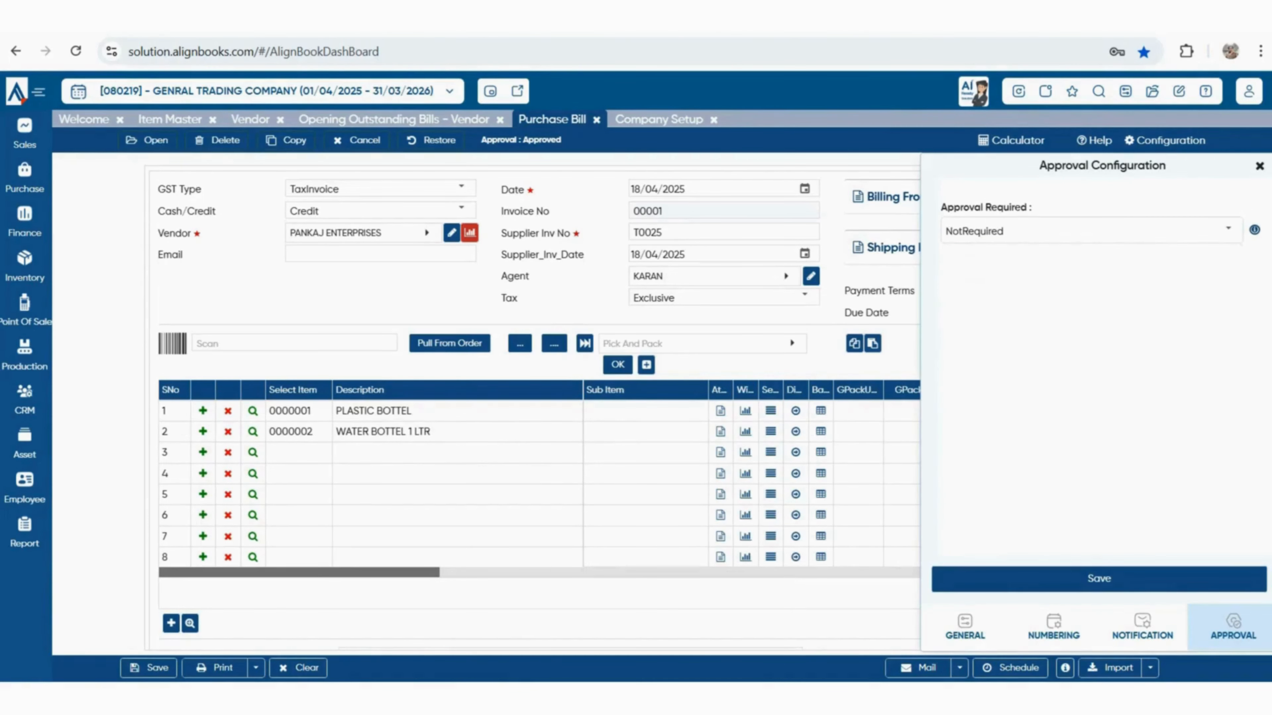
pyautogui.press('Escape')
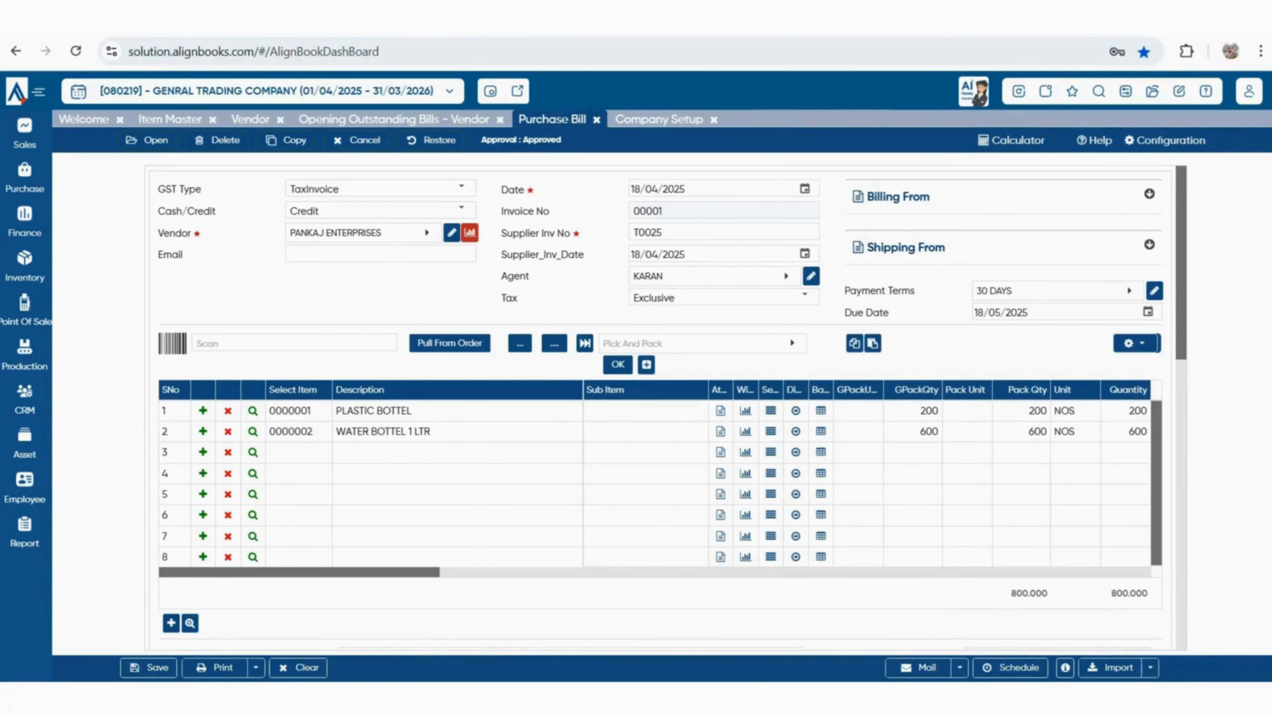
pyautogui.press('Escape')
# Run the Stock Trial for 18/04/2025 and mark closing quantities 700 and 1,200
pyautogui.click(593, 403)
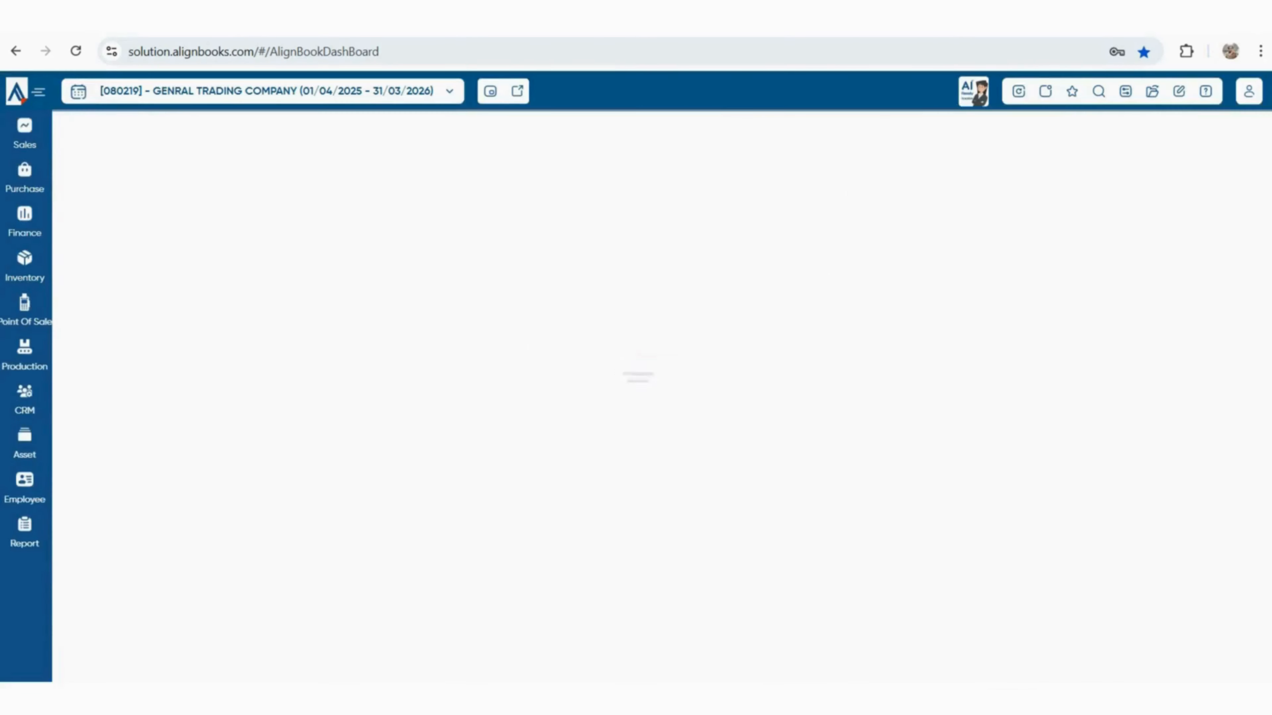
pyautogui.click(25, 532)
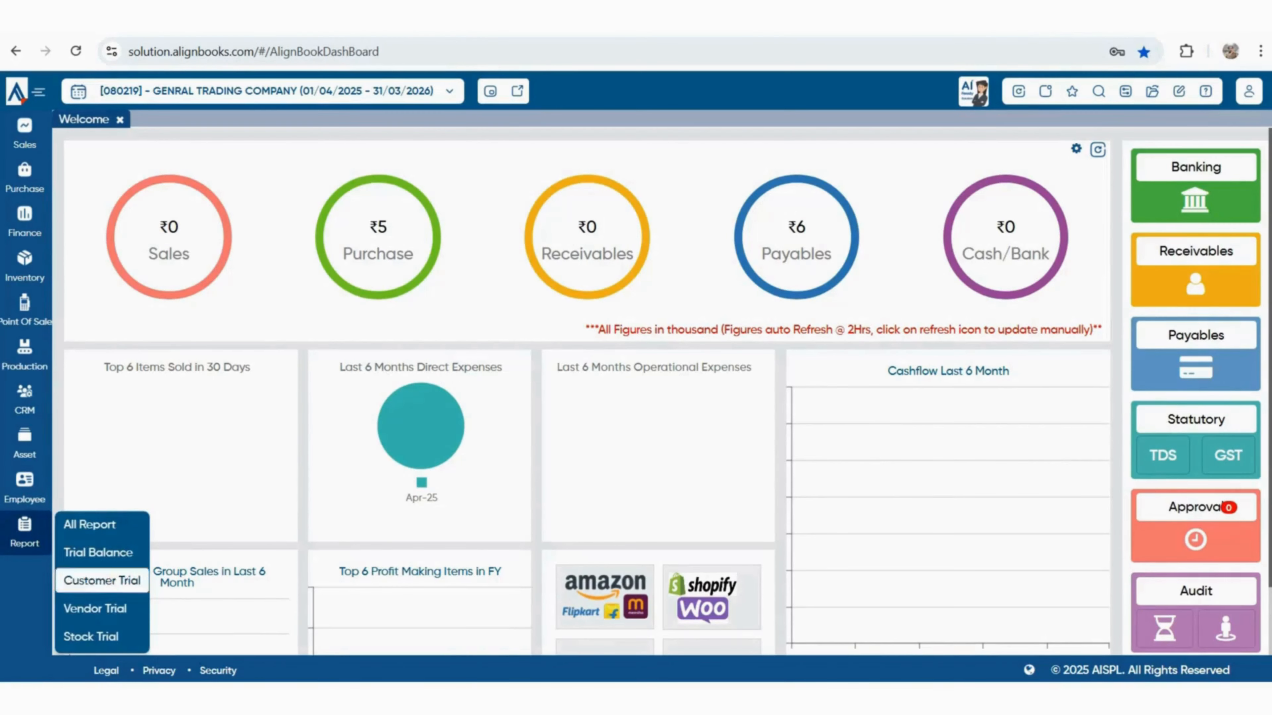
pyautogui.click(91, 637)
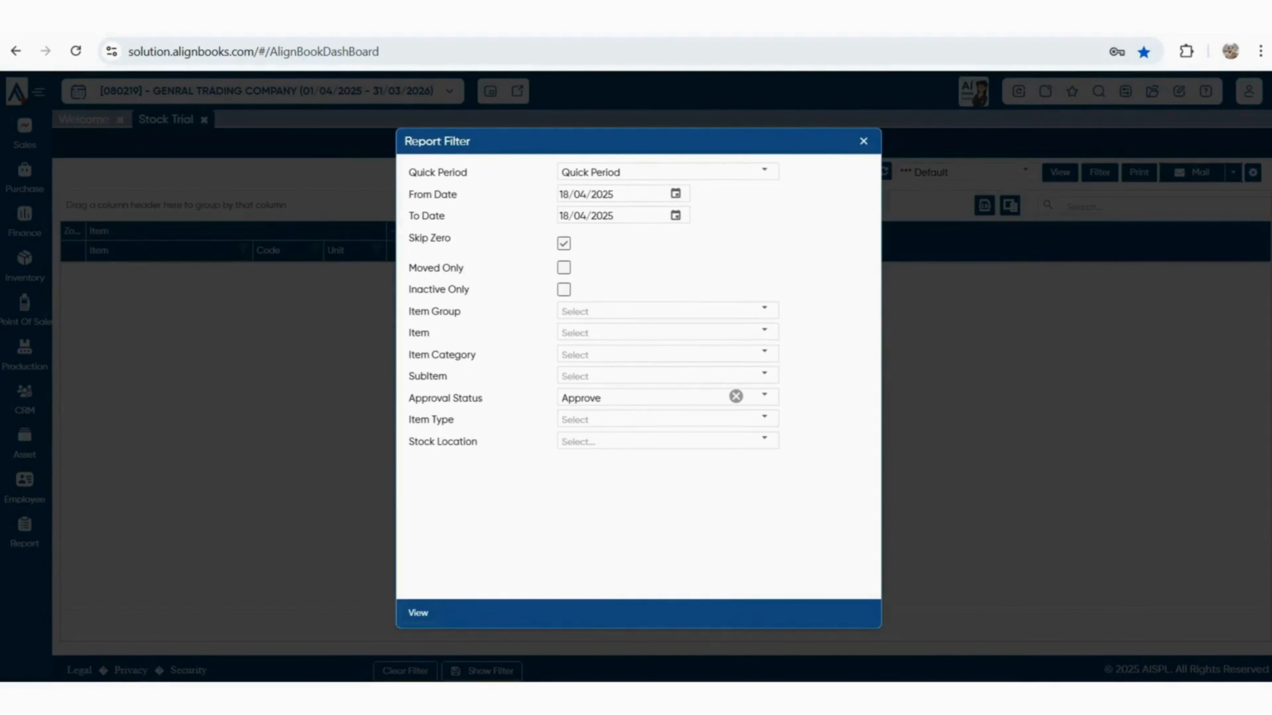
pyautogui.click(418, 613)
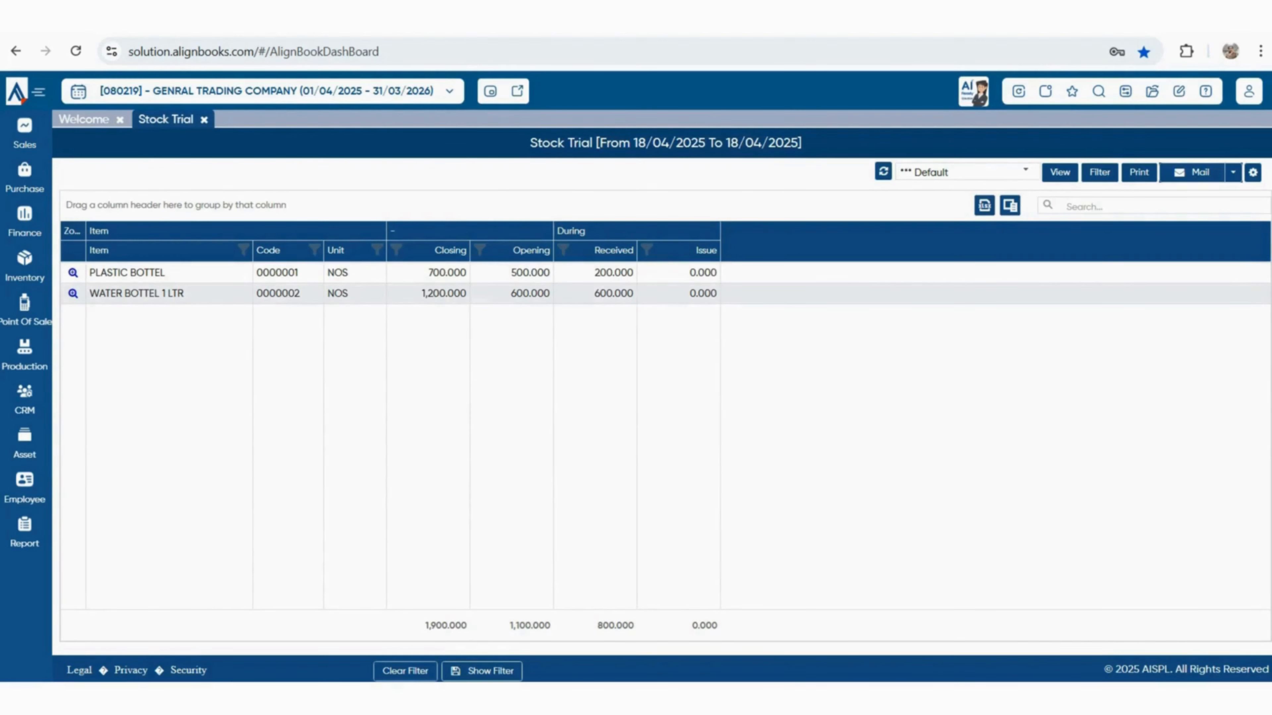
pyautogui.moveTo(428, 273); pyautogui.dragTo(467, 294)
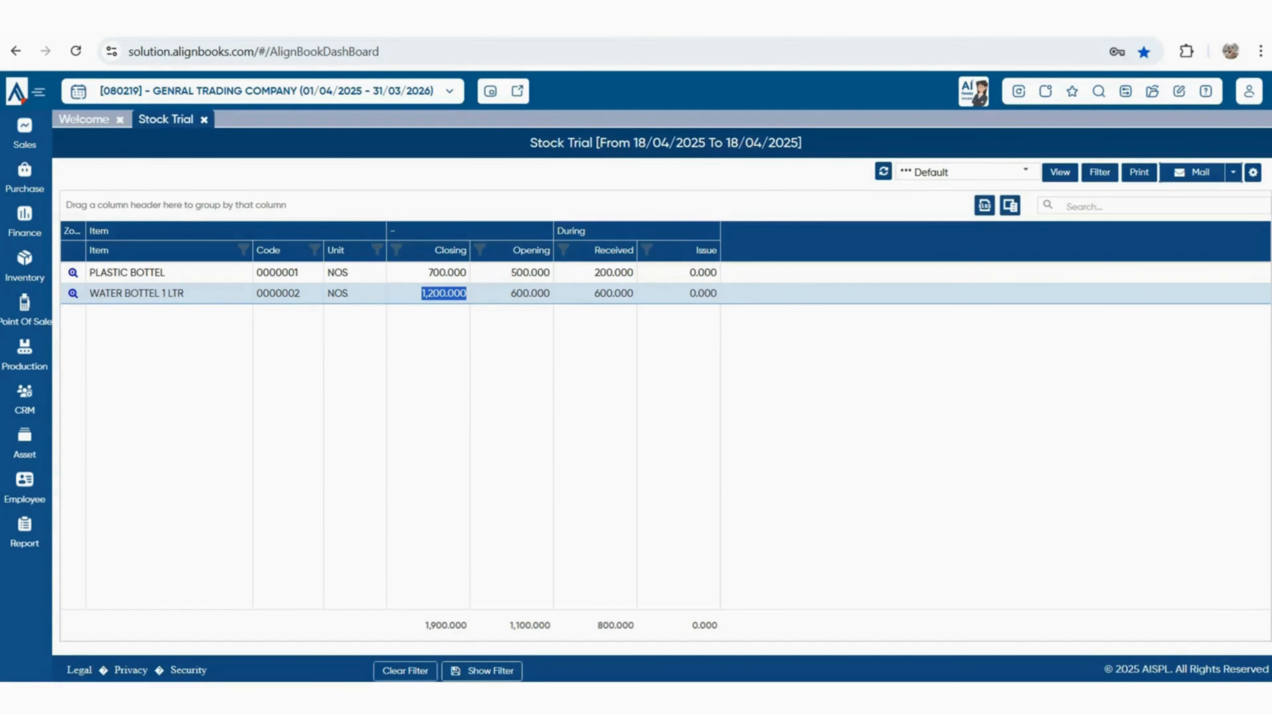
pyautogui.moveTo(25, 532)
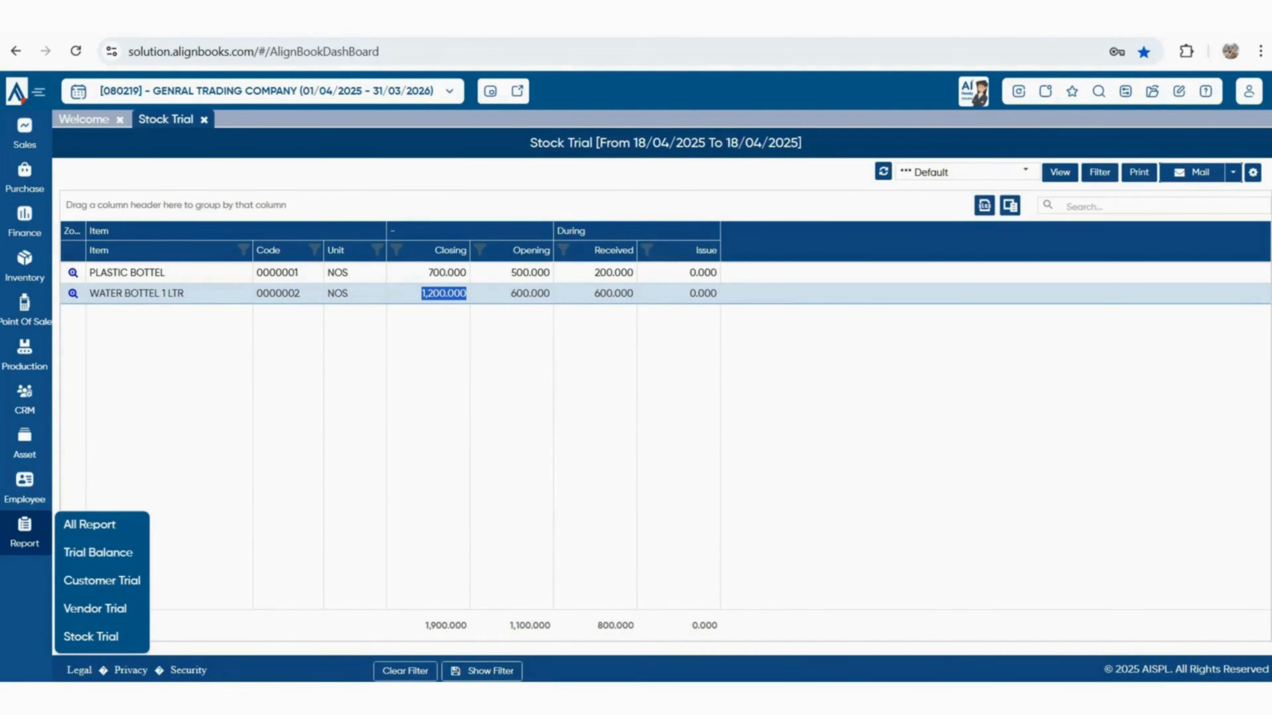
# Run Vendor Trial and highlight PANKAJ ENTERPRISES with its ₹5,546.00 closing credit
pyautogui.click(96, 609)
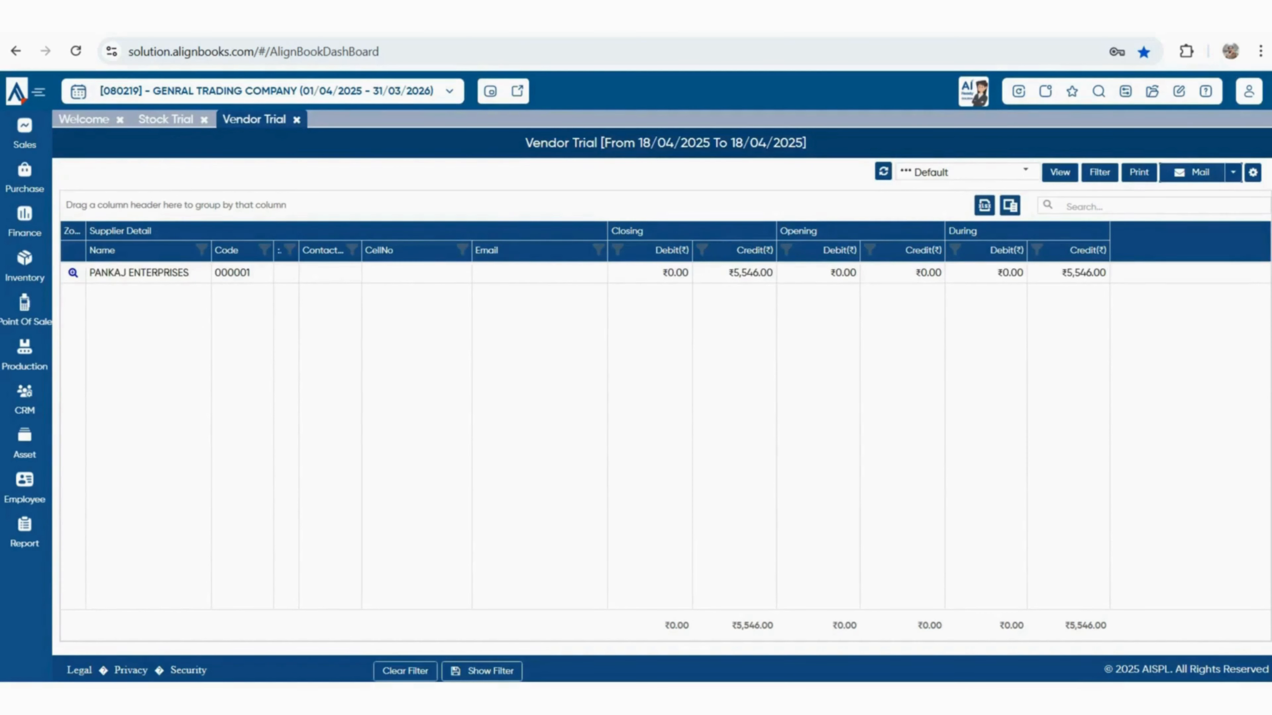
pyautogui.moveTo(90, 273); pyautogui.dragTo(192, 272)
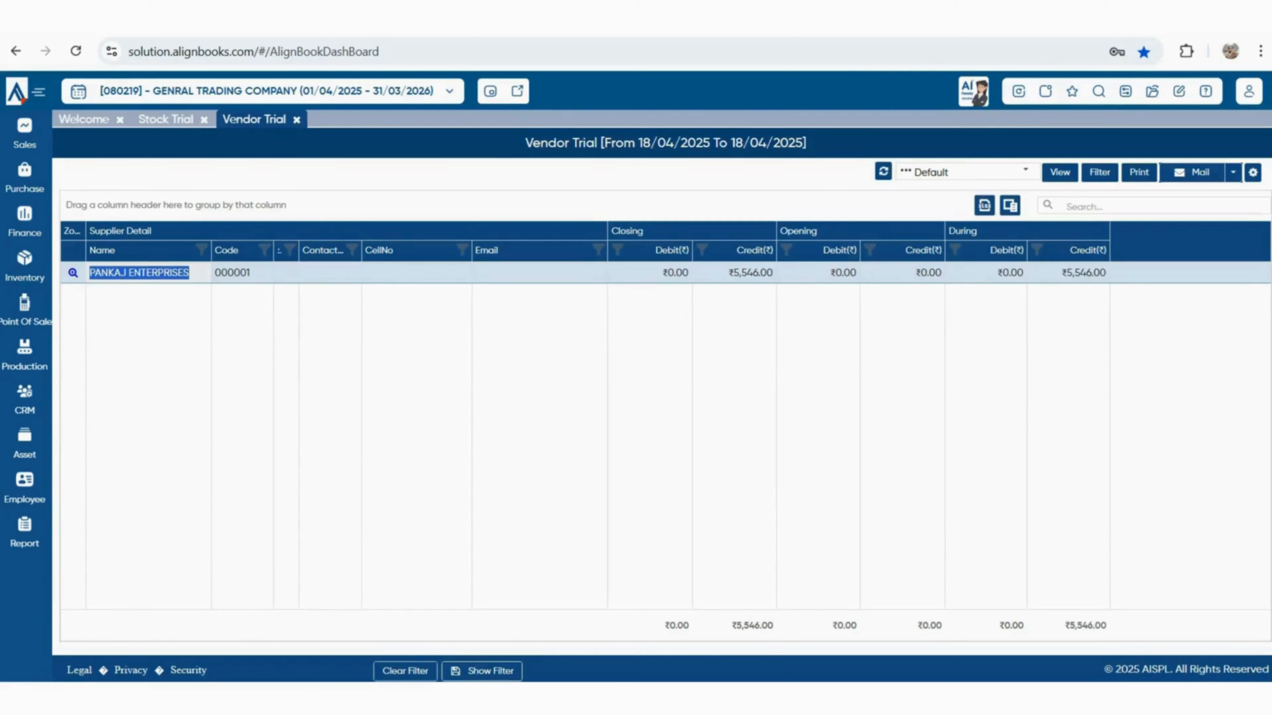
pyautogui.moveTo(728, 273); pyautogui.dragTo(767, 273)
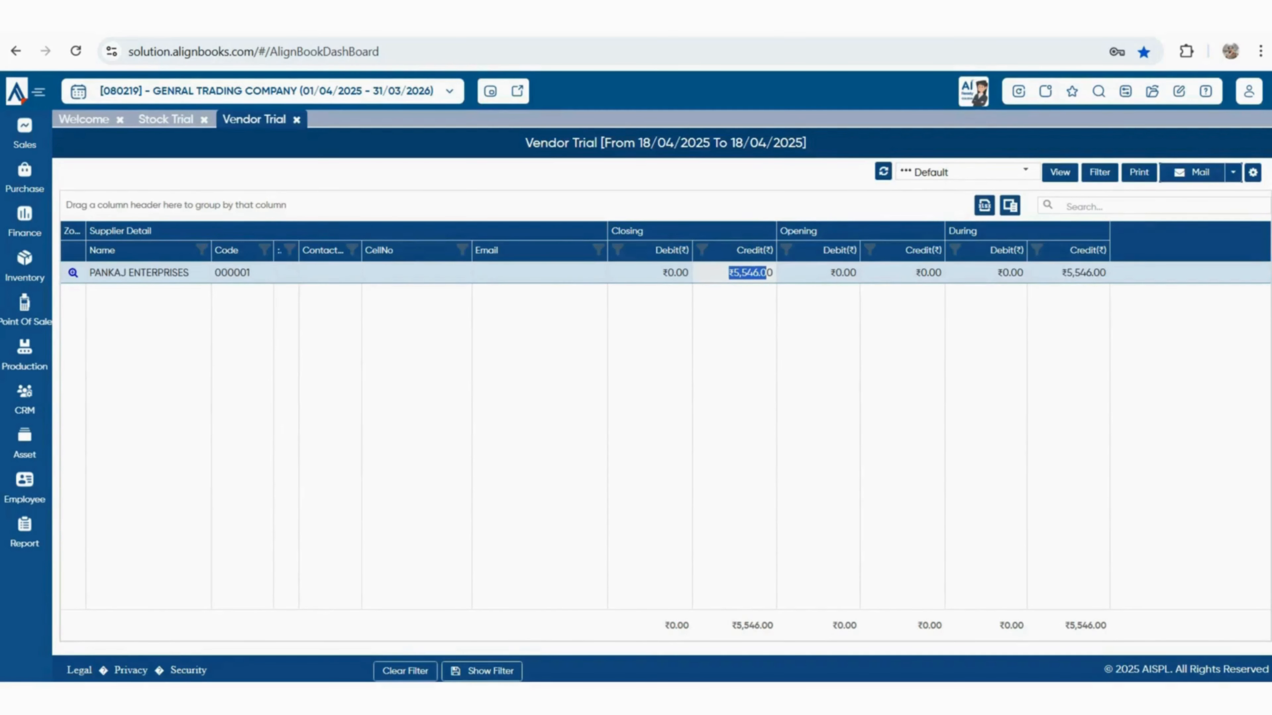
pyautogui.click(24, 533)
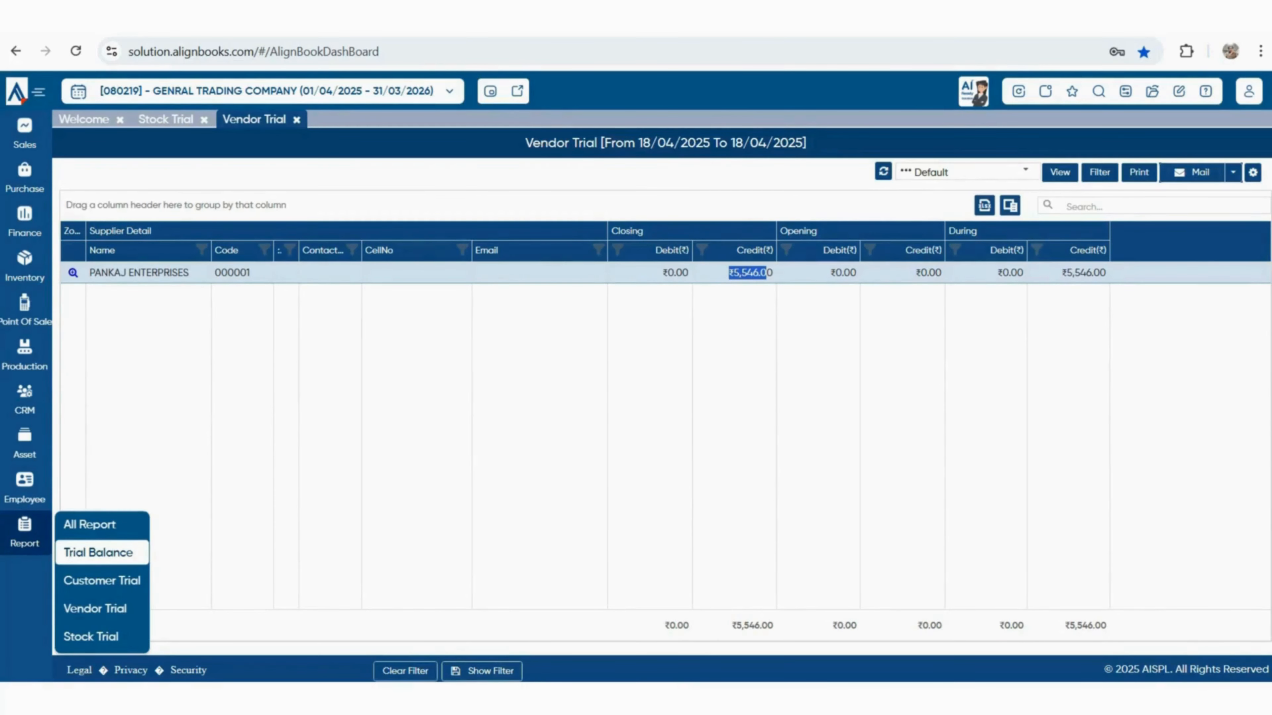
# Open the PLASTIC BOTTEL stock ledger, inspect the T0025 purchase entry, then close all pages
pyautogui.click(98, 552)
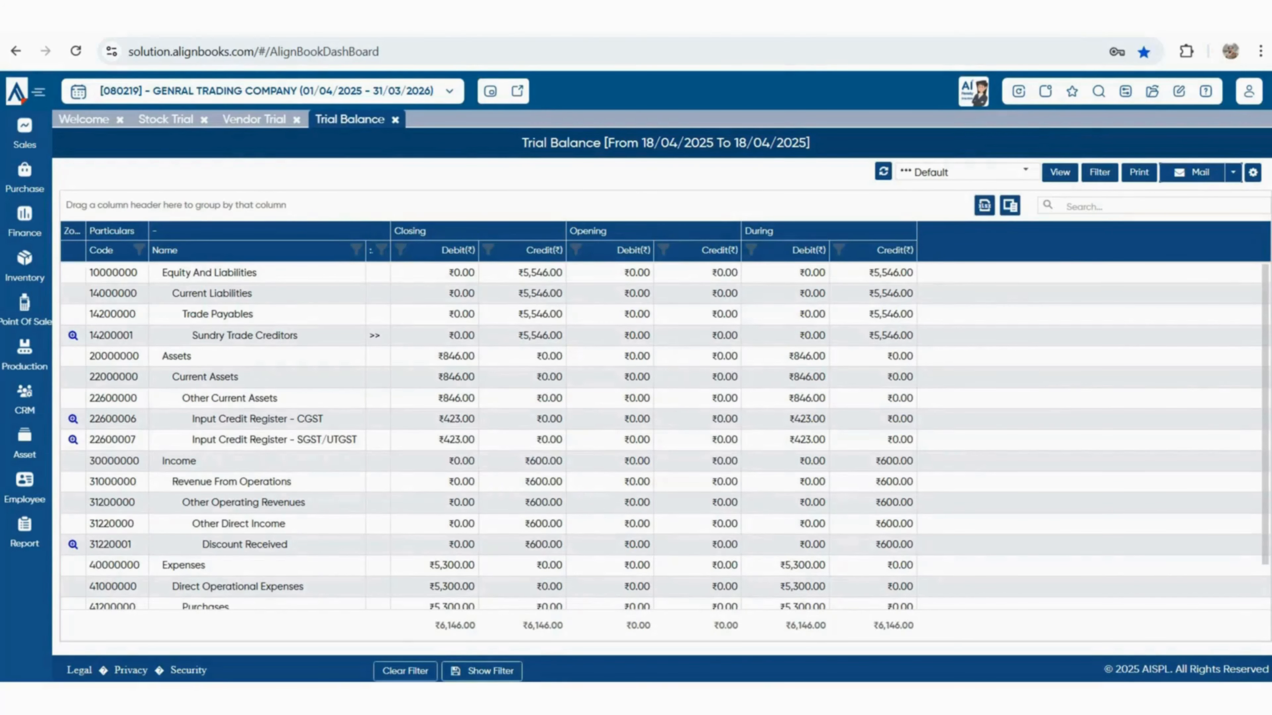
pyautogui.scroll(-1, 666, 436)
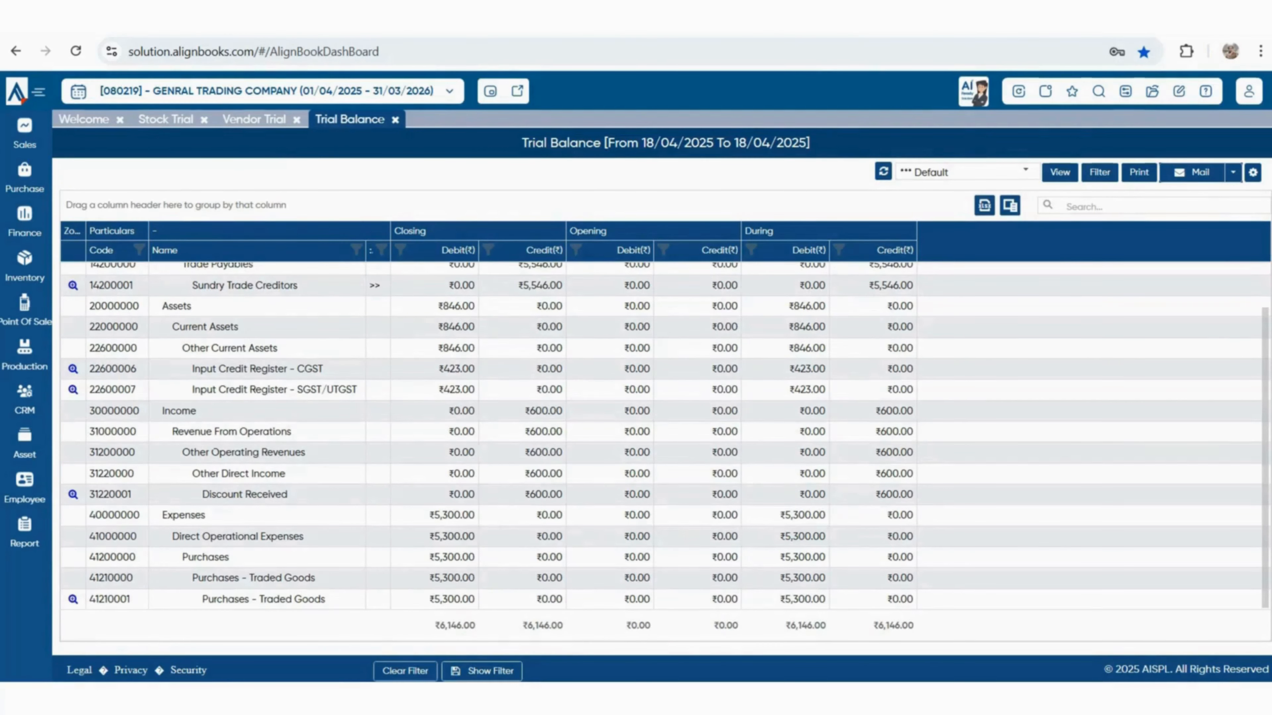
pyautogui.scroll(1, 666, 435)
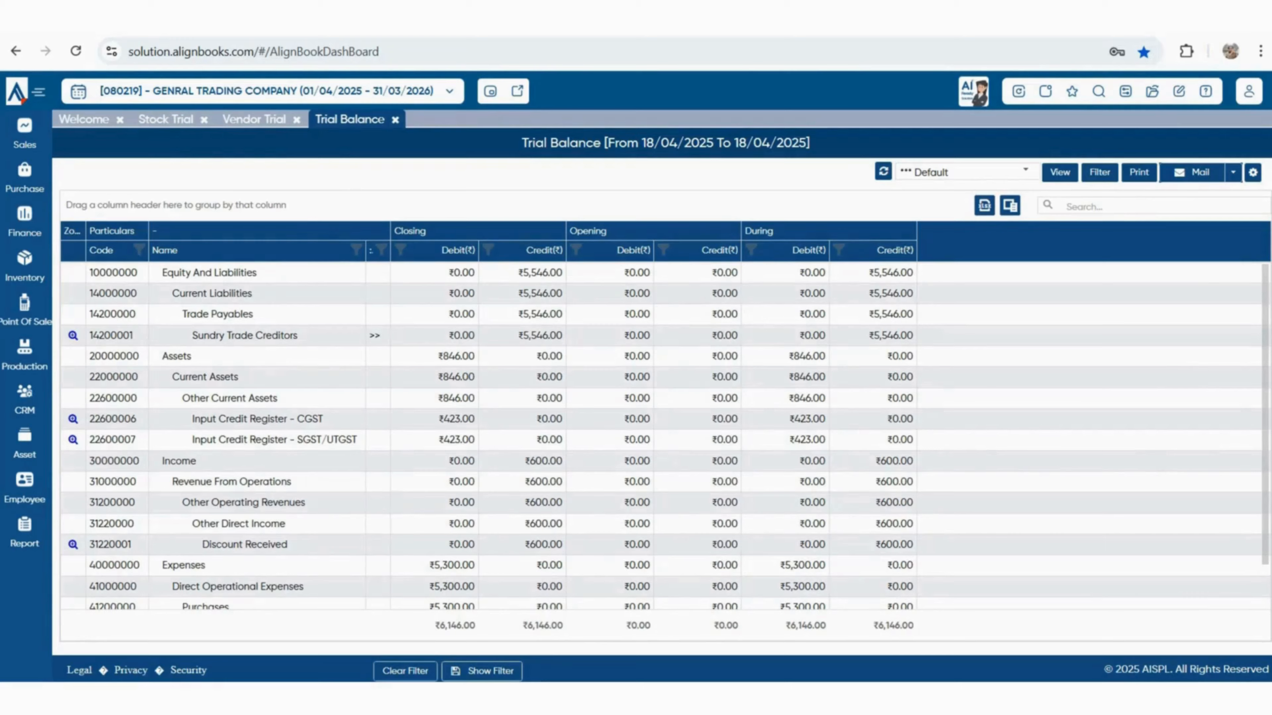
pyautogui.click(165, 119)
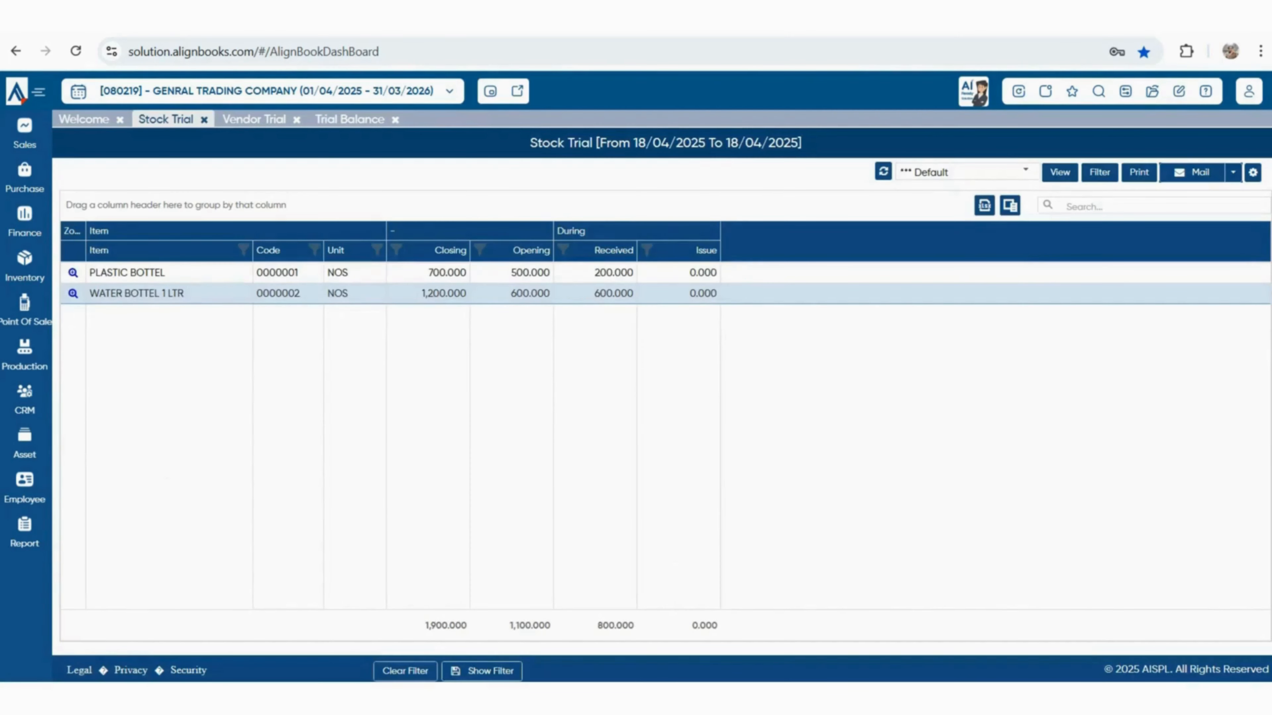
pyautogui.click(74, 273)
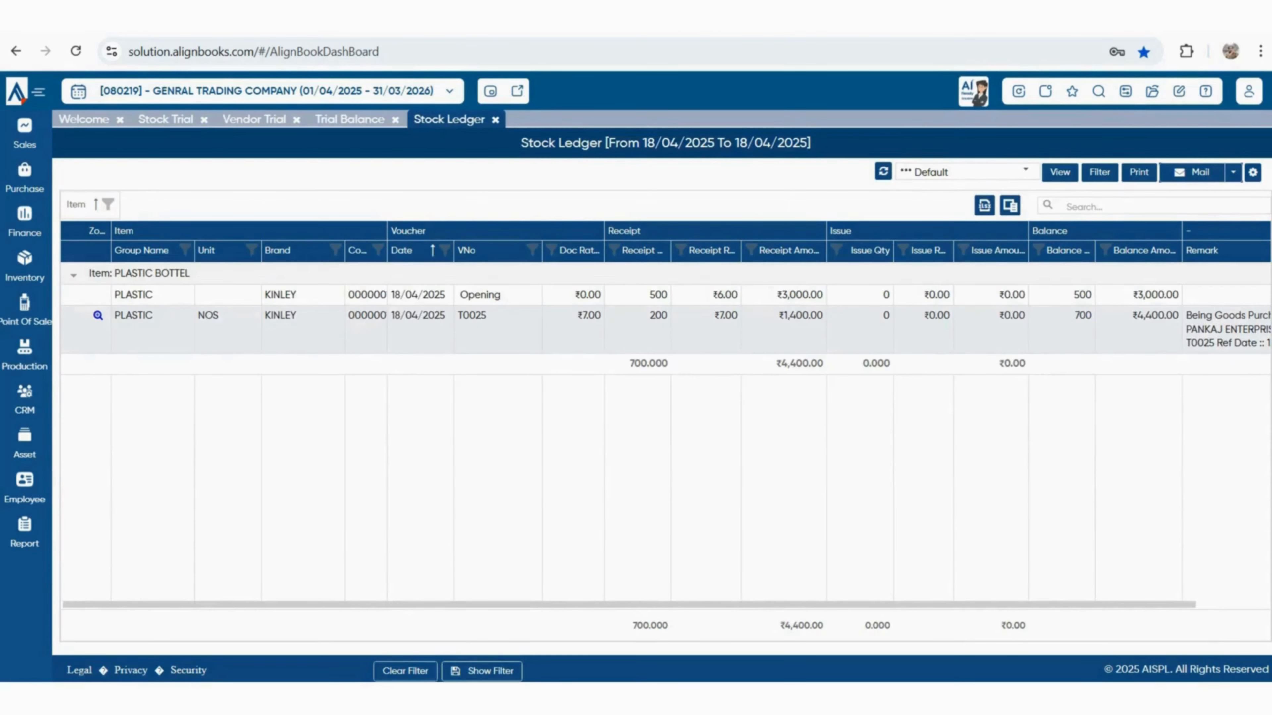
pyautogui.doubleClick(396, 316)
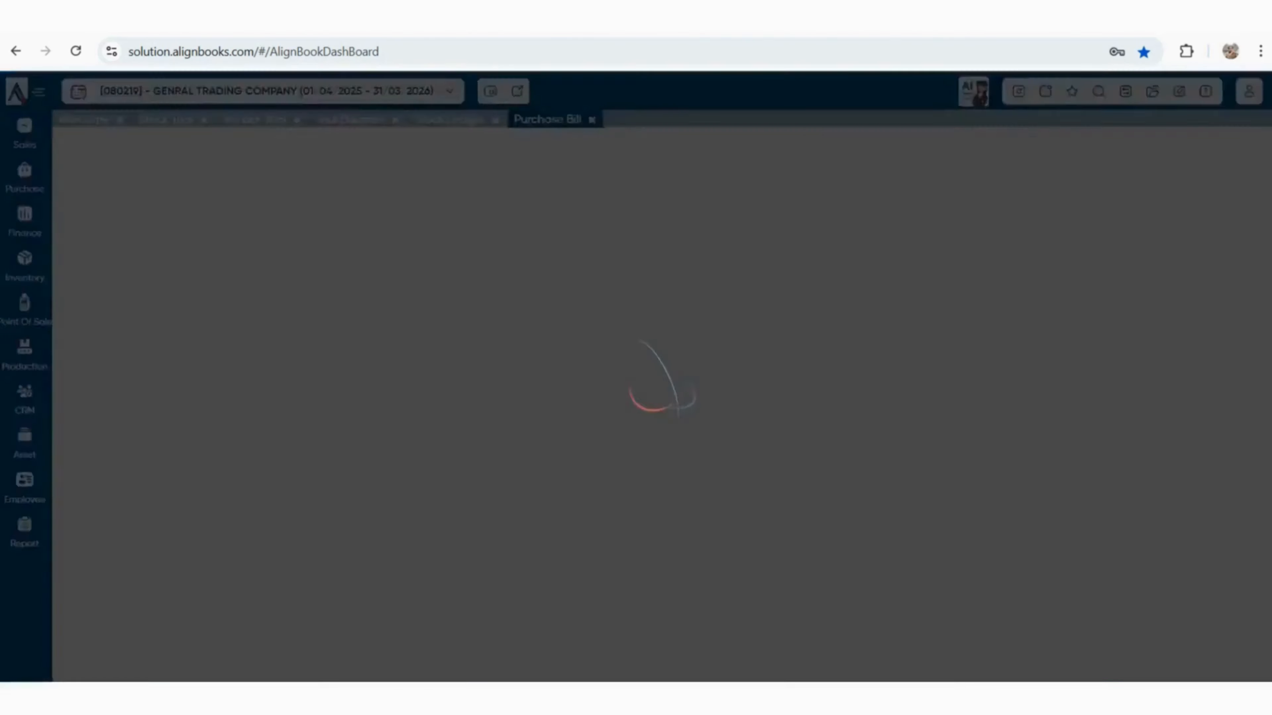
pyautogui.click(490, 91)
pyautogui.click(594, 403)
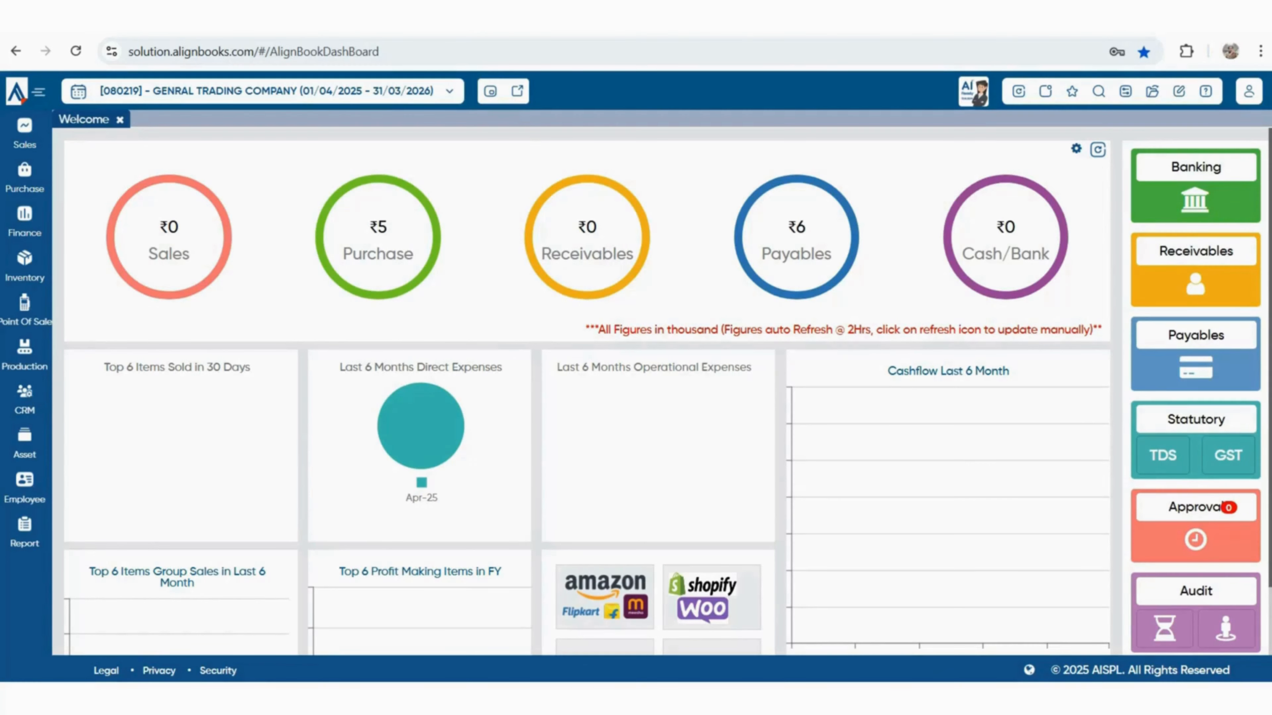
# Browse the Sales menu's submenus and start Sales Order 00001 dated 18/04/2025
pyautogui.click(25, 134)
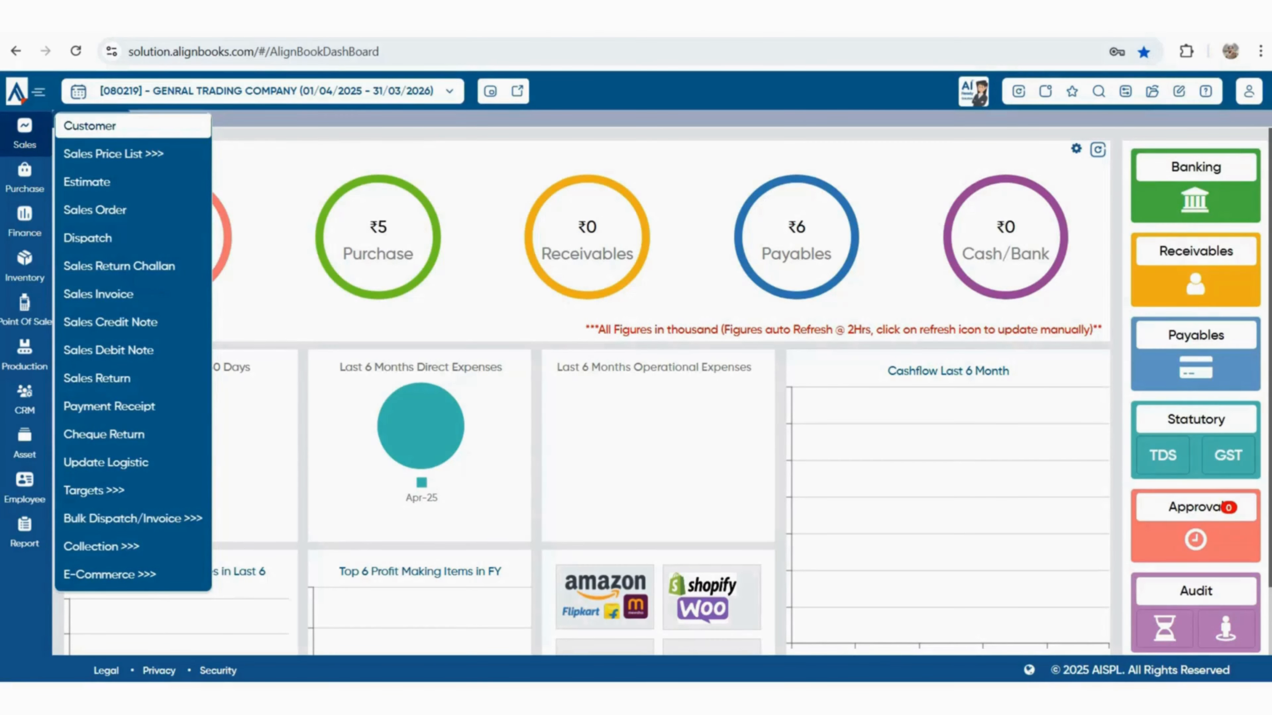
pyautogui.moveTo(114, 154)
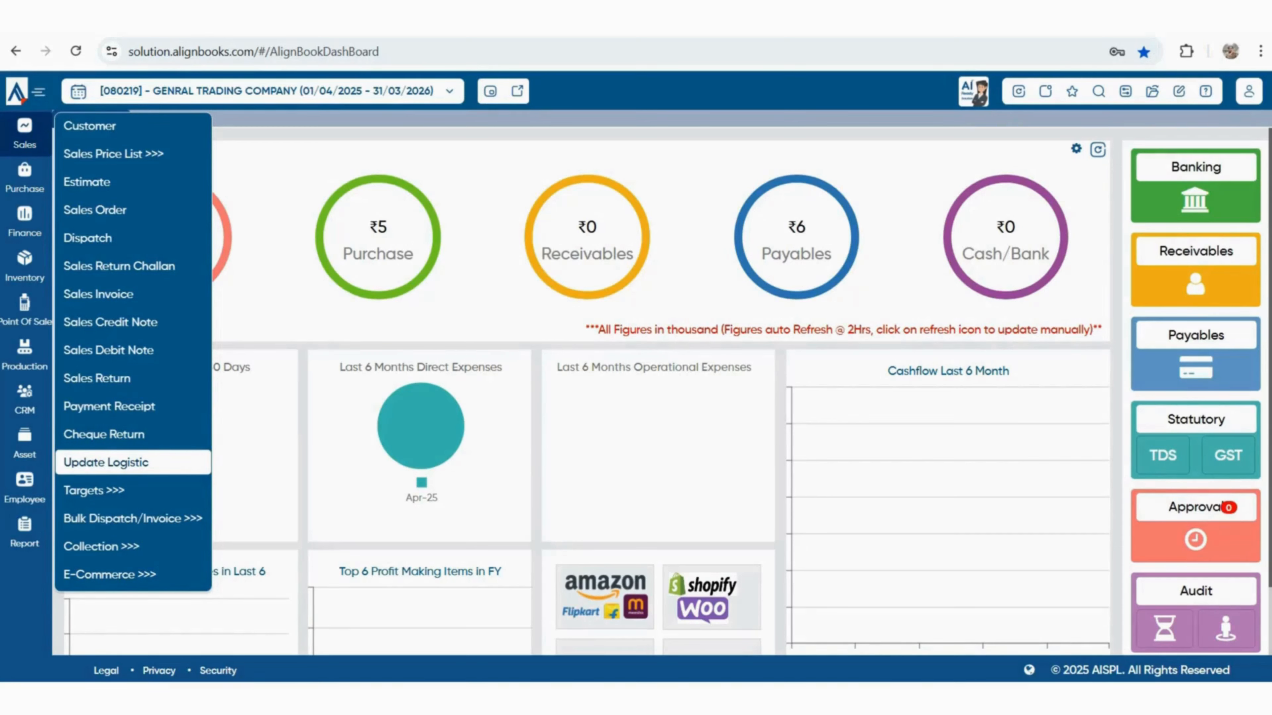
pyautogui.moveTo(96, 491)
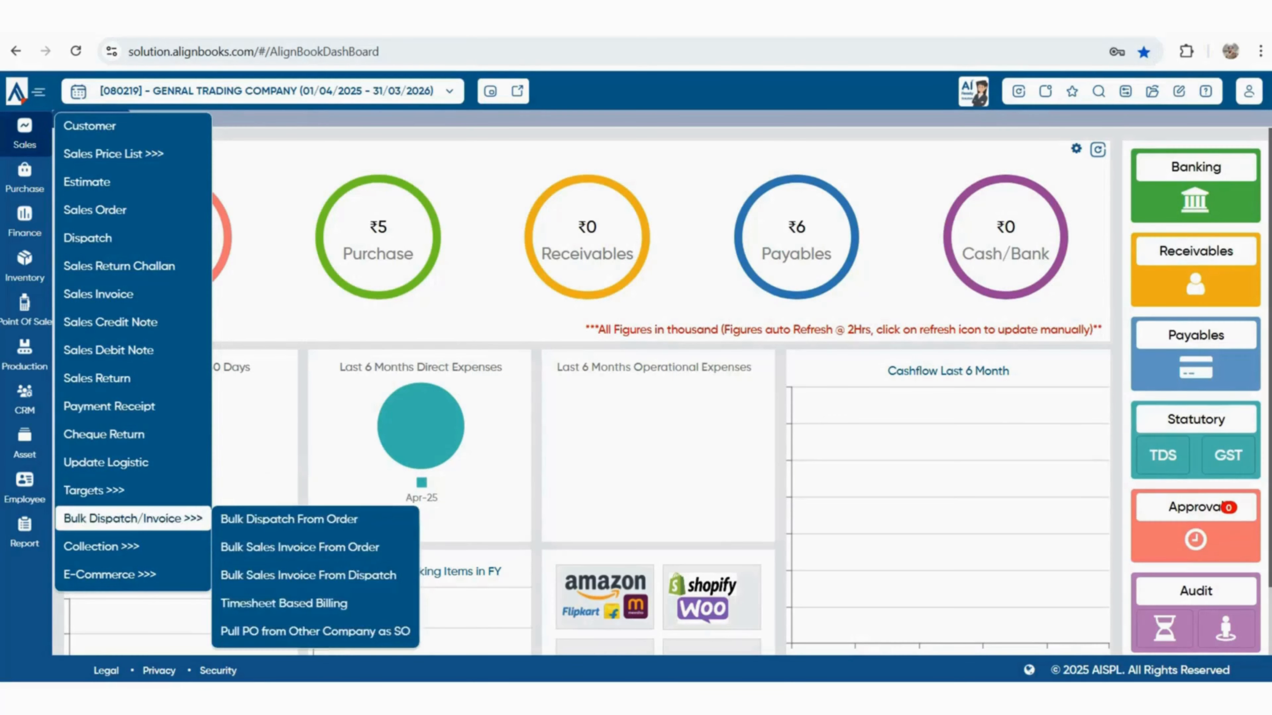
pyautogui.moveTo(100, 547)
pyautogui.moveTo(100, 575)
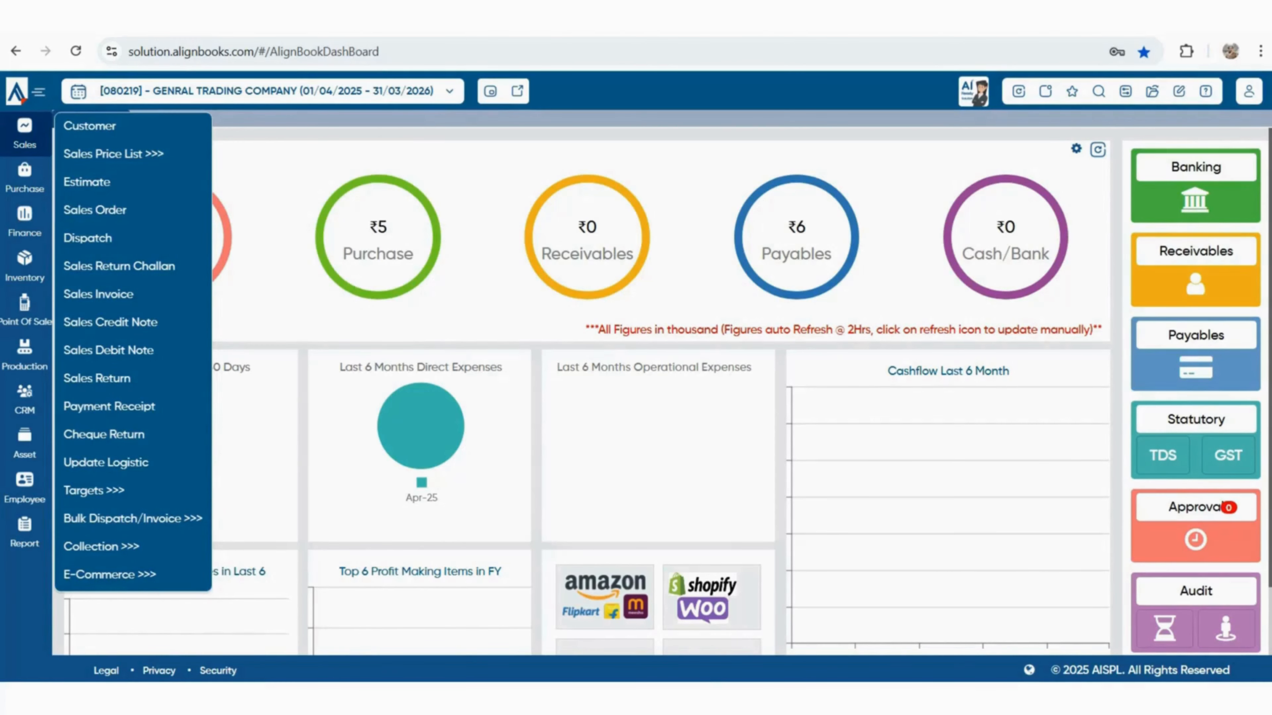
pyautogui.click(95, 211)
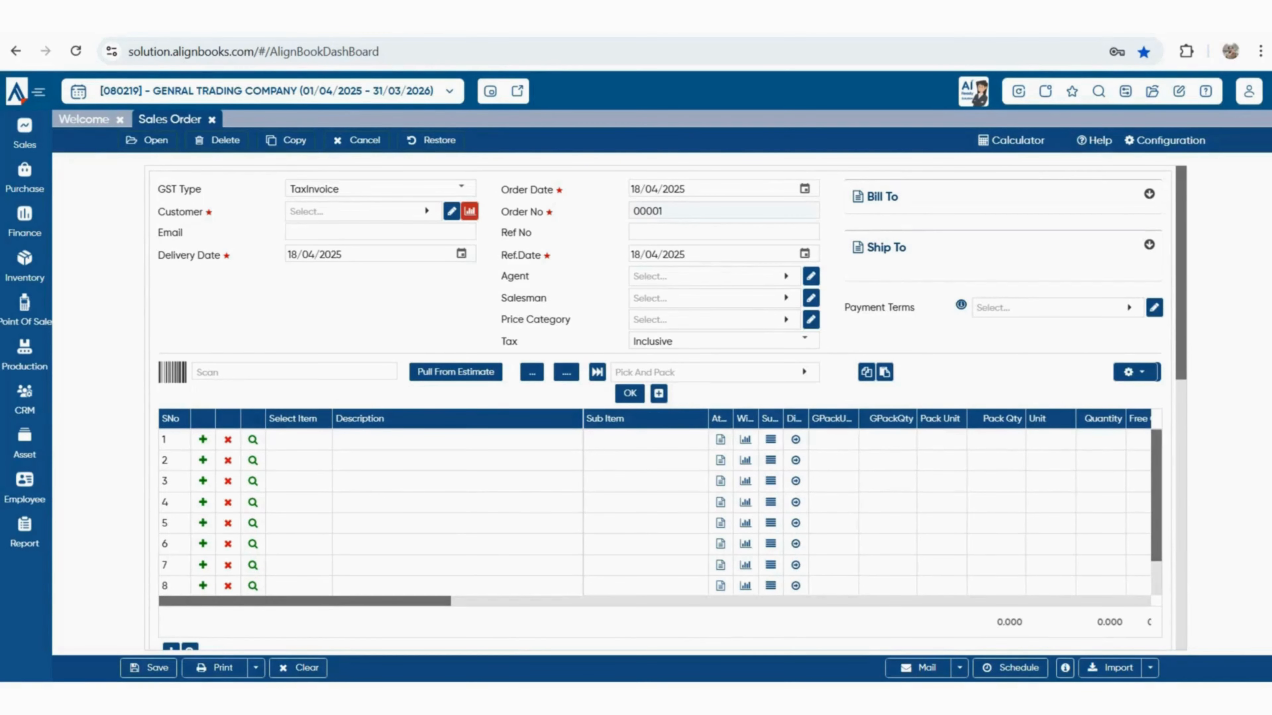
# Confirm TaxInvoice as the GST type and open the customer lookup showing Cash Sales
pyautogui.click(461, 188)
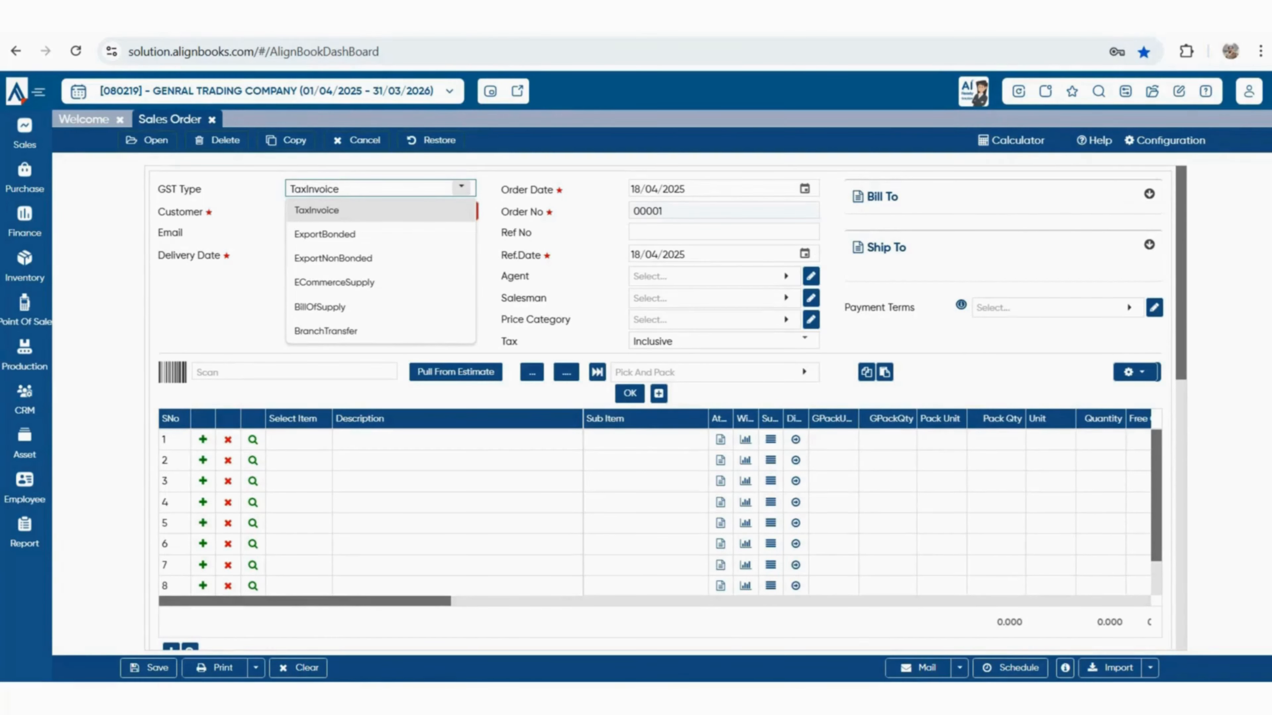
pyautogui.click(461, 189)
pyautogui.click(393, 212)
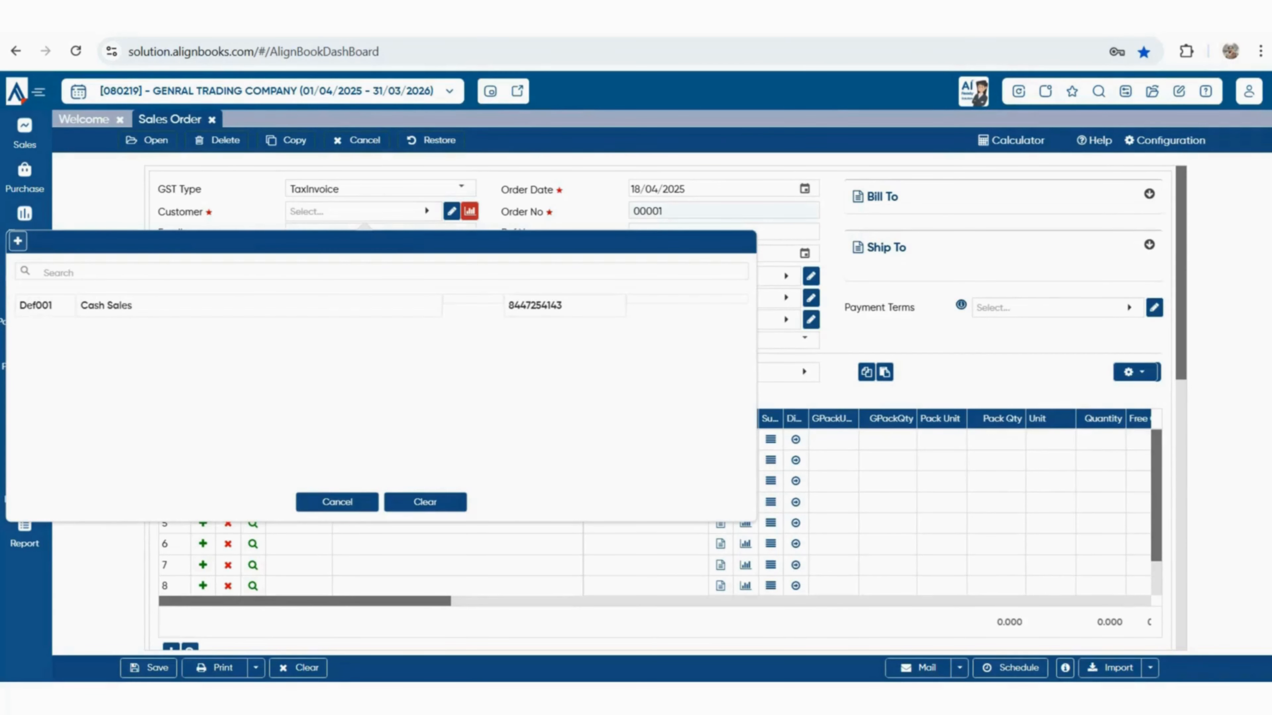
# Start a new customer named SHUBHAM ENTERPRISES, letting Print Name fill automatically
pyautogui.click(18, 241)
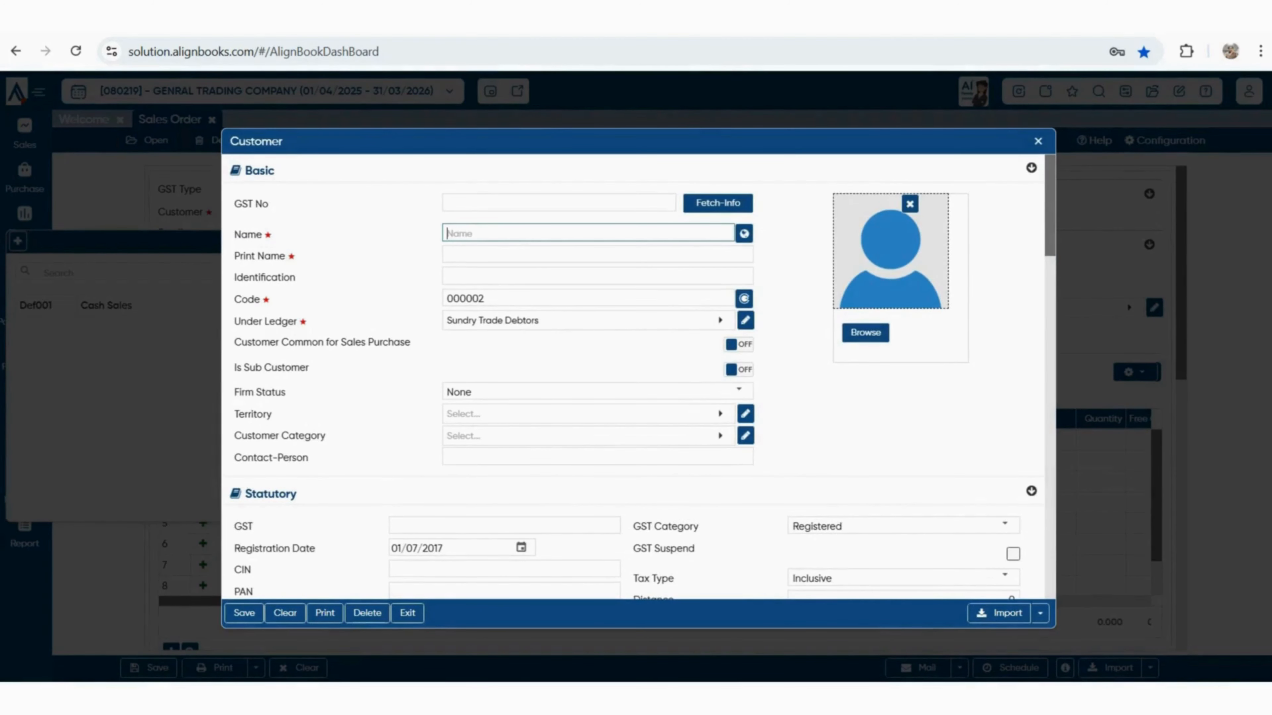
pyautogui.write('SHUBH')
pyautogui.press('BackSpace')
pyautogui.write('HAM ENTERPRISES')
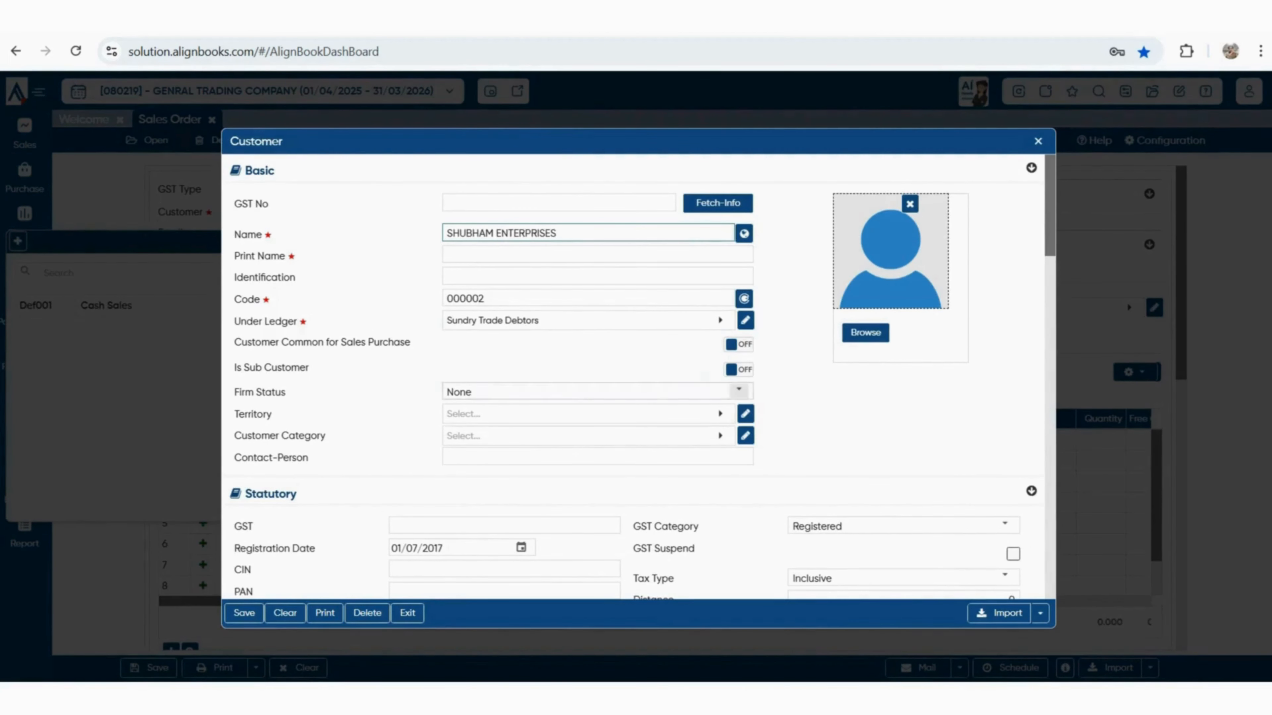
pyautogui.press('Tab')
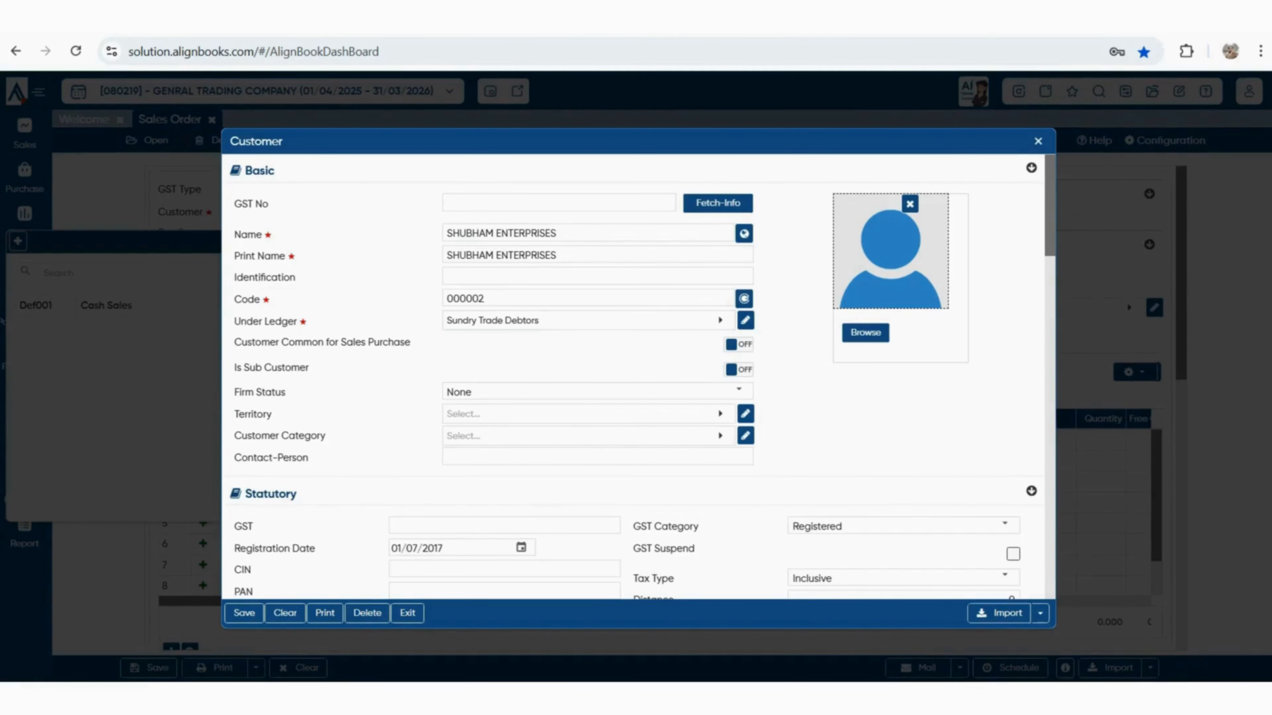
# Enable Customer Common for Sales Purchase; set GST Category Unregistered and Tax Type Exclusive
pyautogui.moveTo(234, 342); pyautogui.dragTo(411, 342)
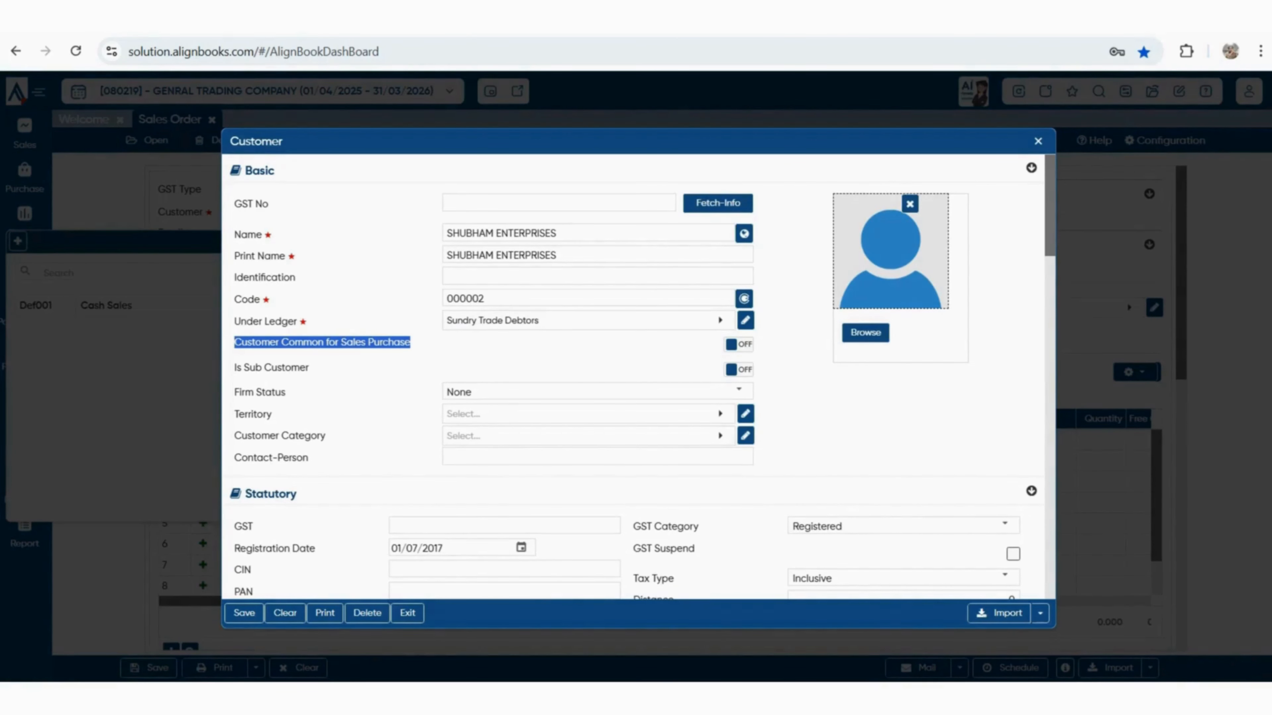
pyautogui.click(739, 345)
pyautogui.scroll(-1, 721, 338)
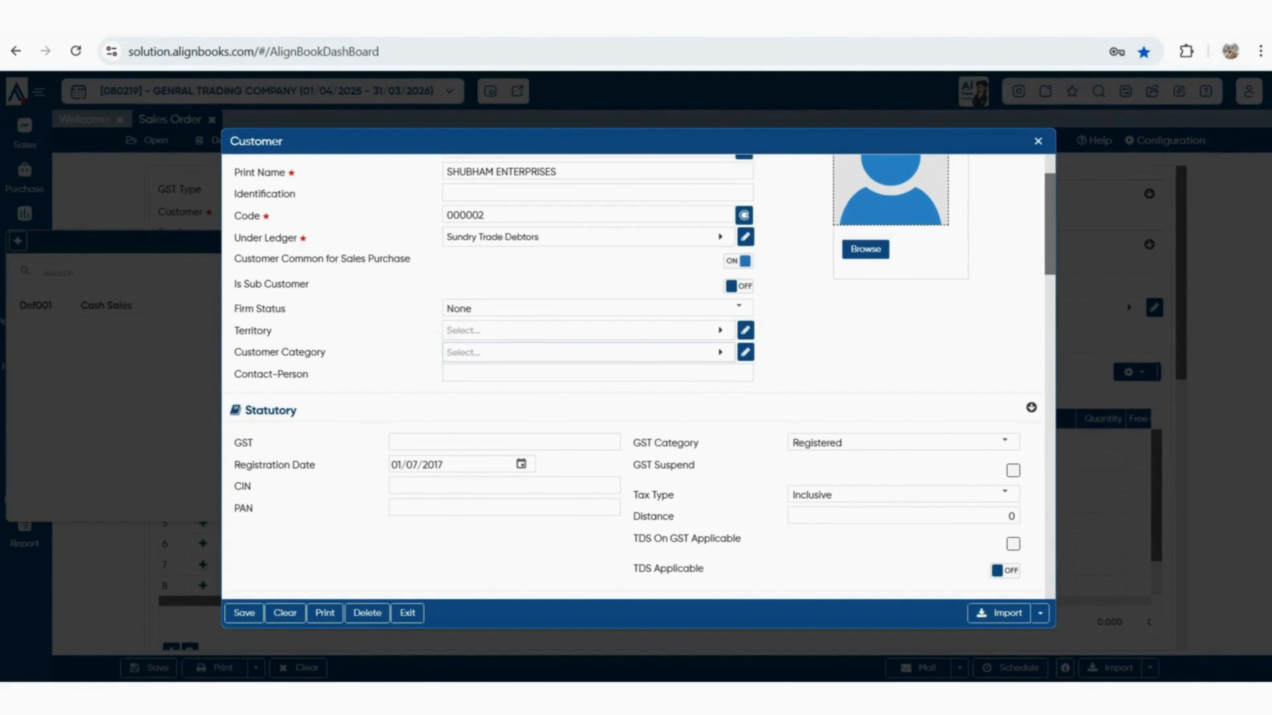
pyautogui.scroll(-1, 642, 374)
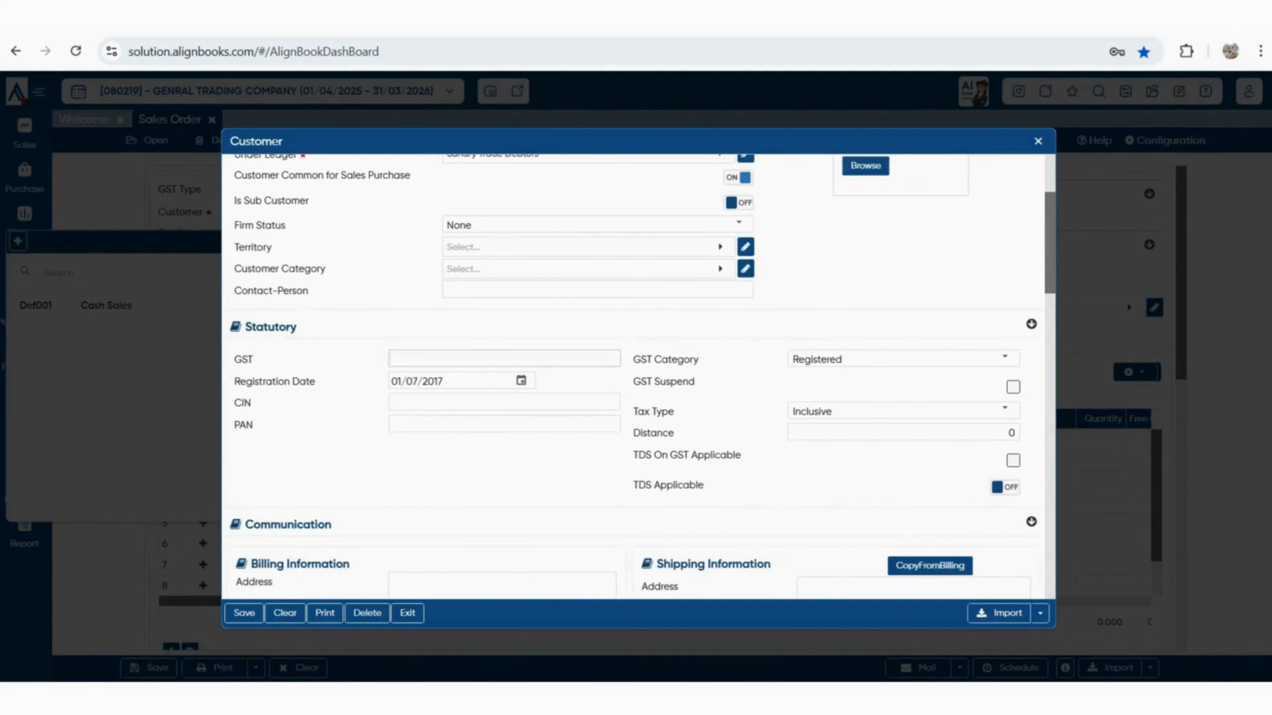
pyautogui.click(1004, 358)
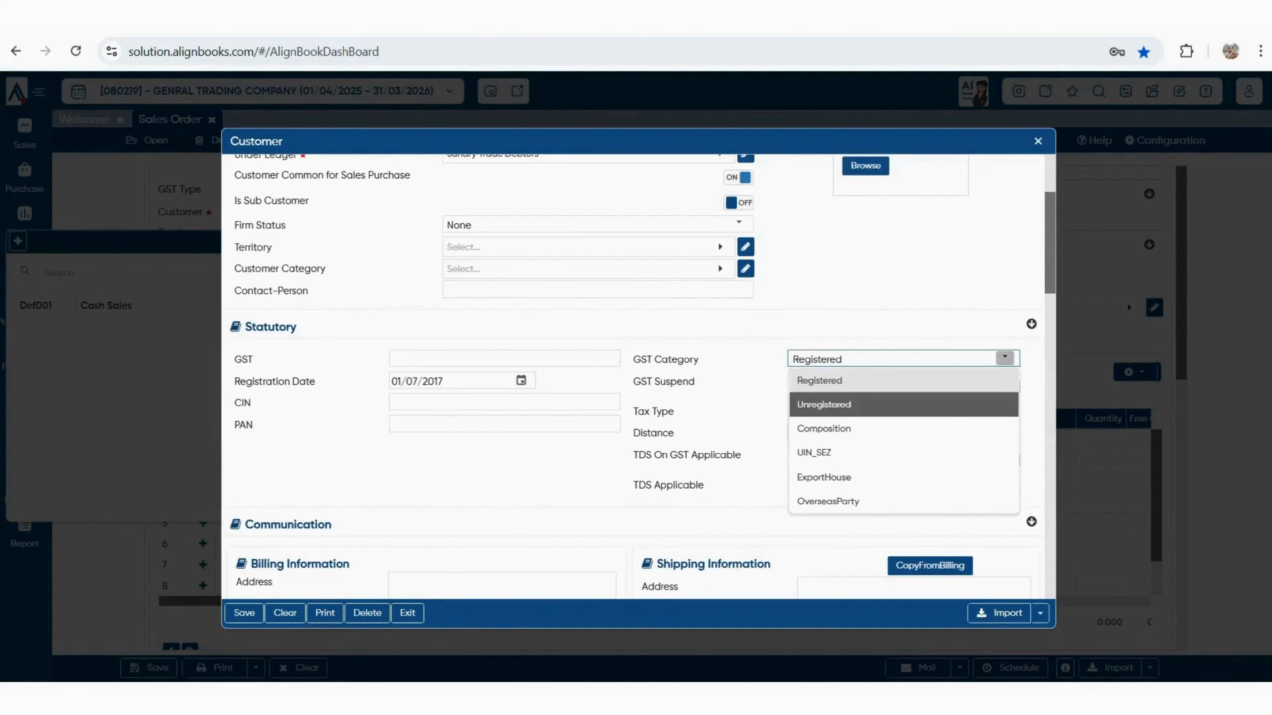
pyautogui.click(851, 404)
pyautogui.click(1004, 409)
pyautogui.click(816, 456)
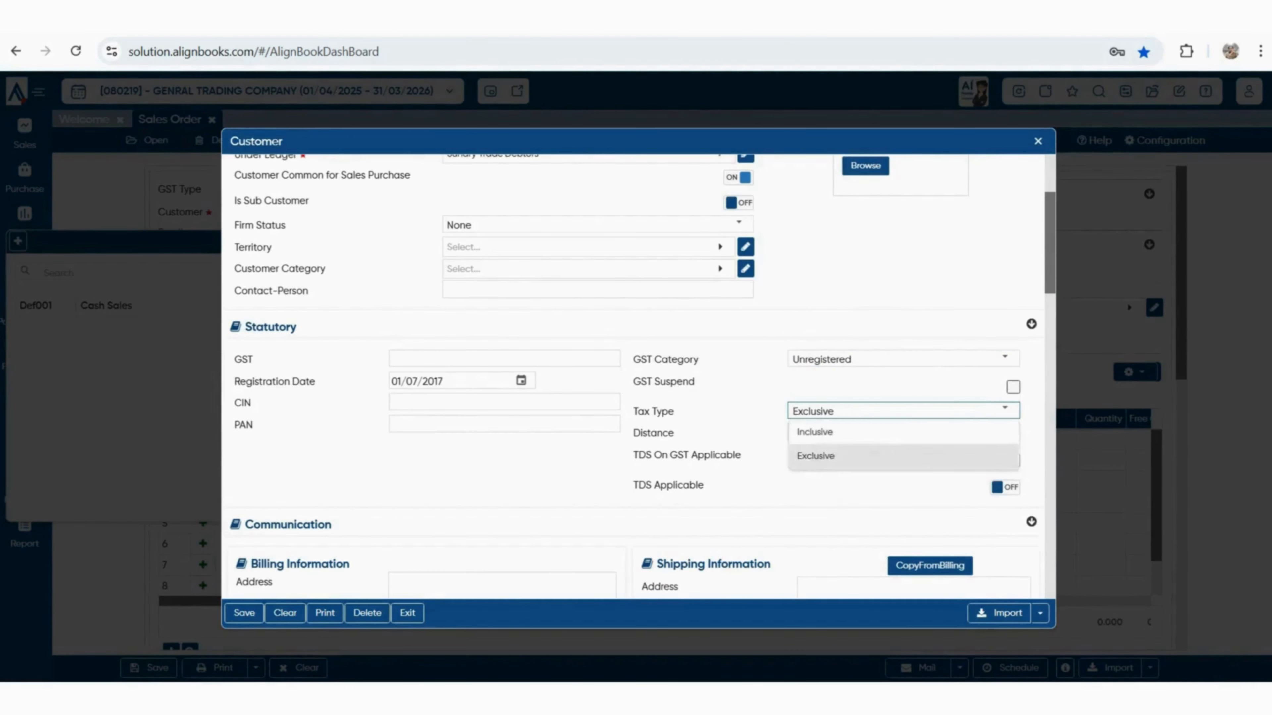
# Step through the Credit Limit and Max Credit Days fields without changing them
pyautogui.scroll(-2, 642, 373)
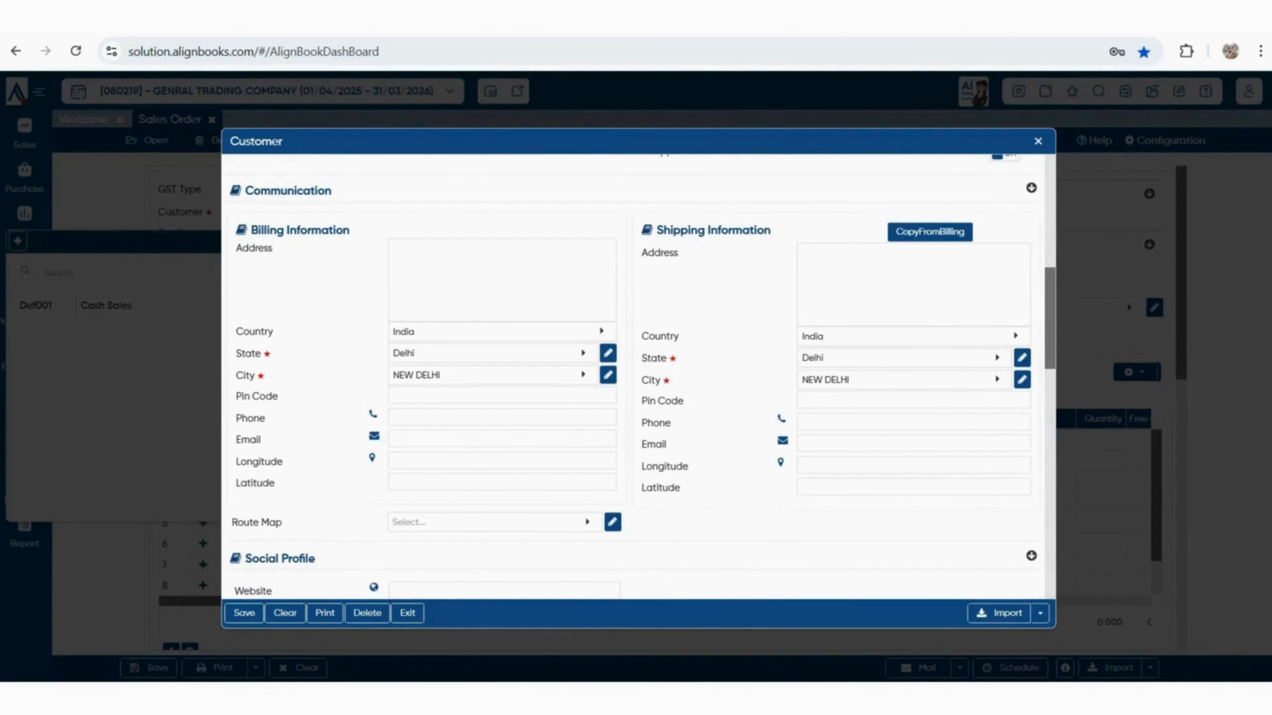
pyautogui.scroll(-10, 636, 376)
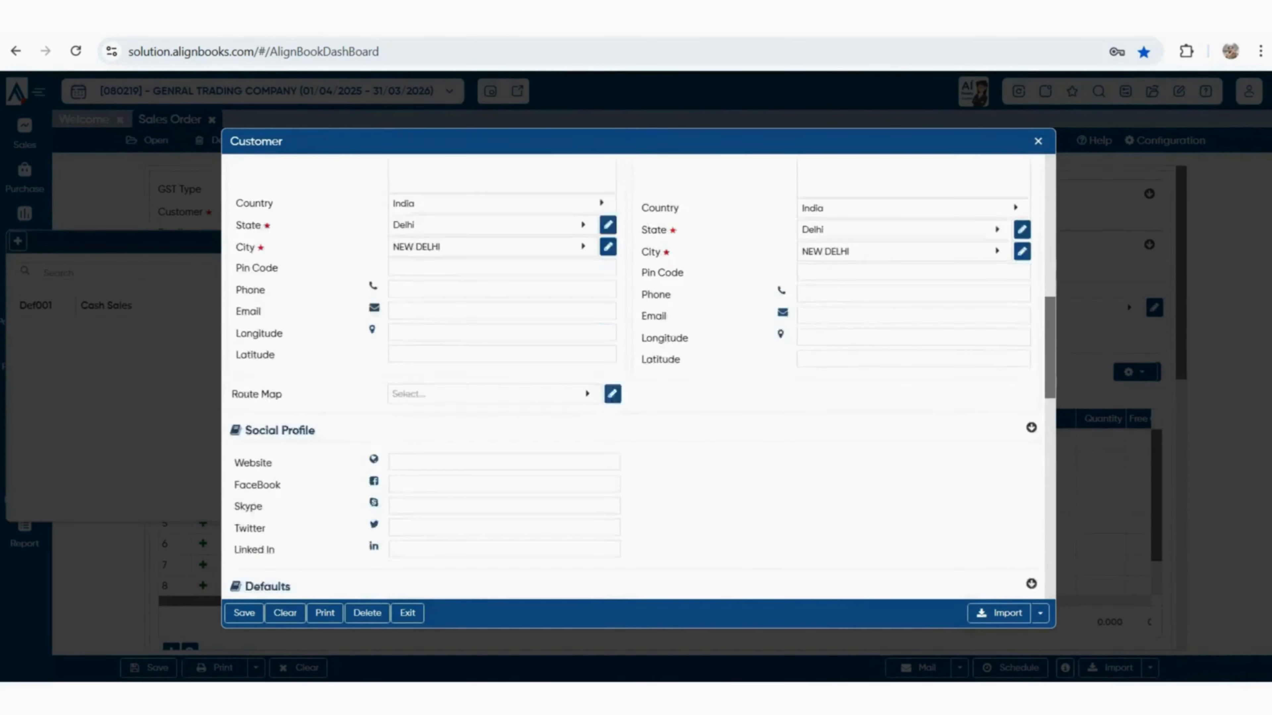
pyautogui.scroll(-3, 636, 376)
pyautogui.scroll(3, 636, 375)
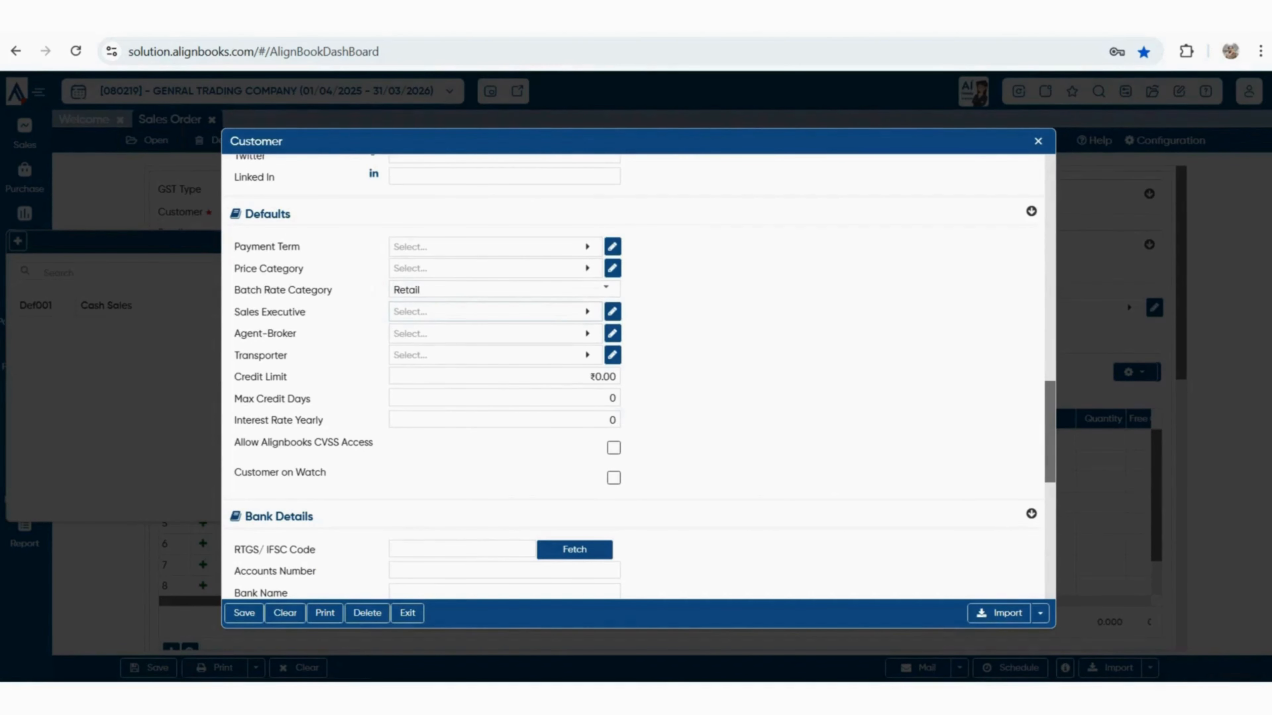
pyautogui.click(504, 376)
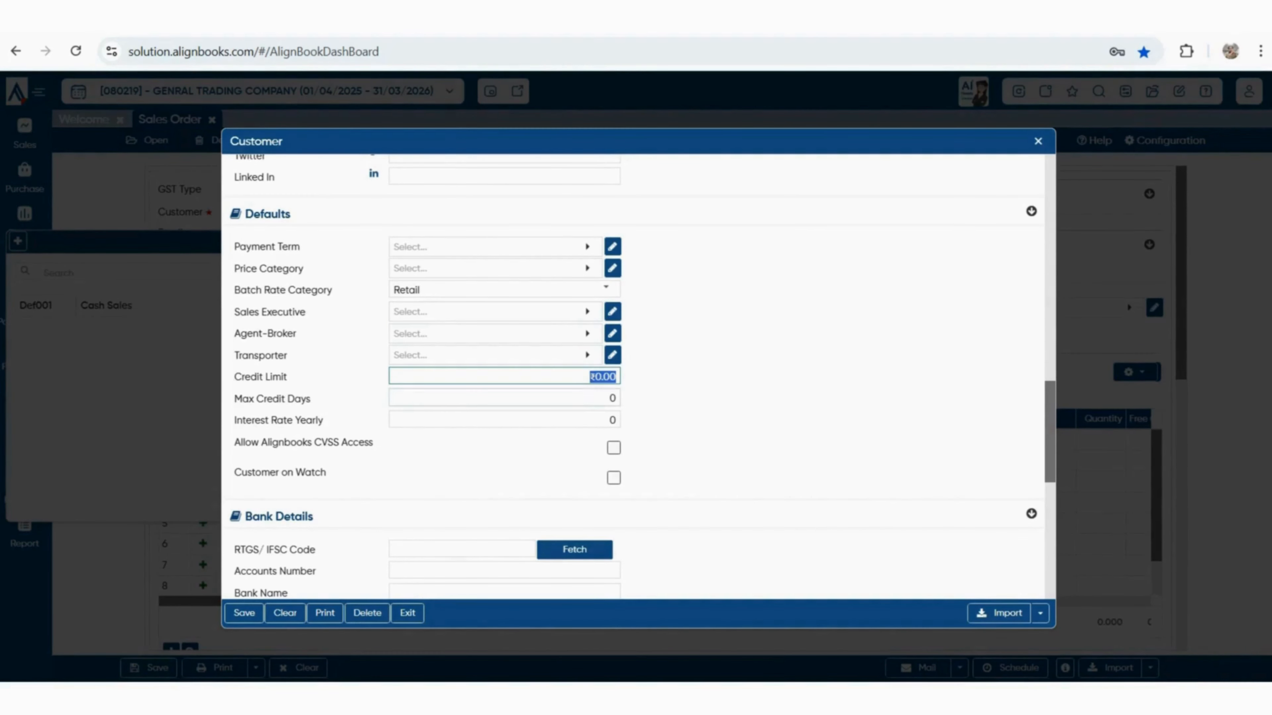
pyautogui.press('Tab')
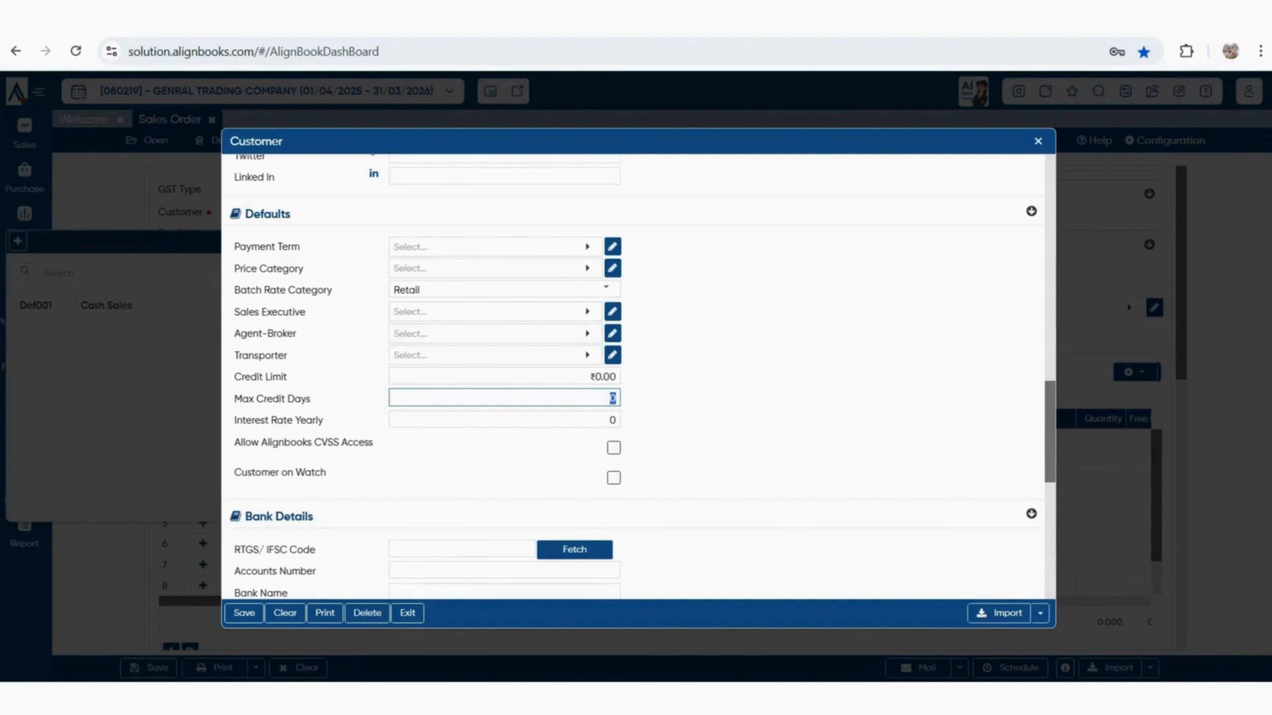
pyautogui.scroll(-6, 638, 376)
pyautogui.scroll(2, 639, 376)
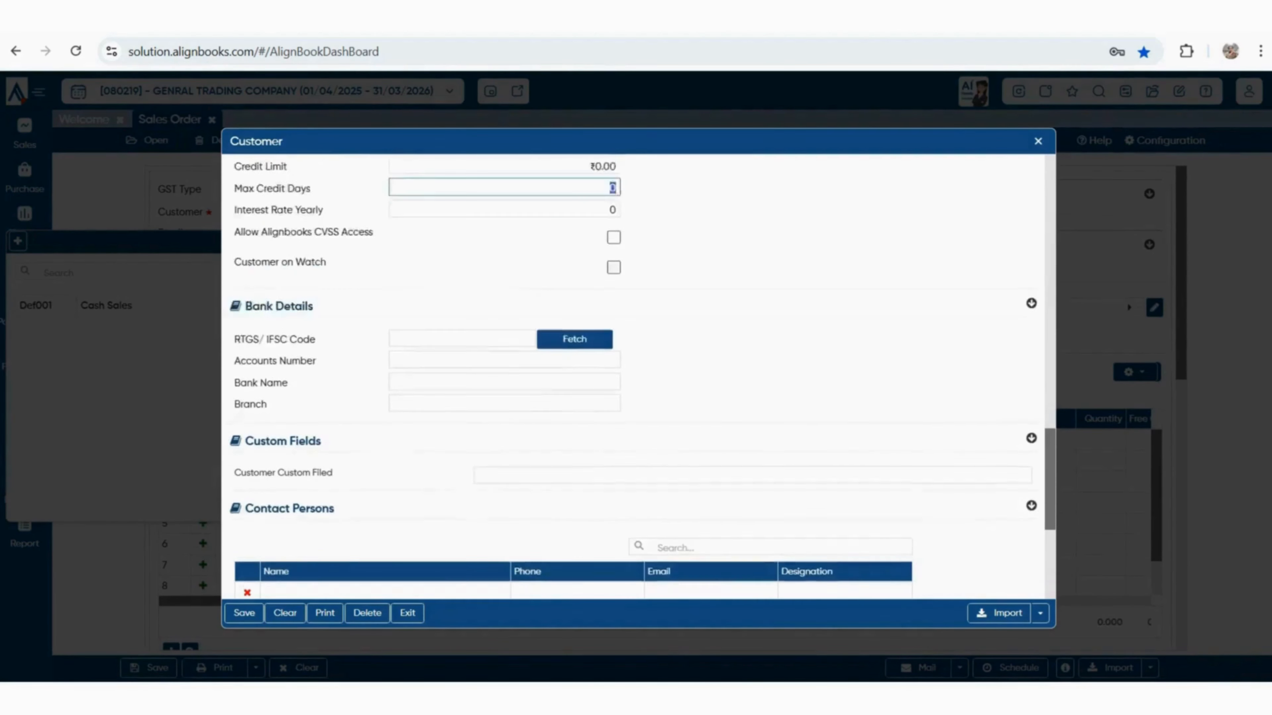
pyautogui.scroll(3, 639, 375)
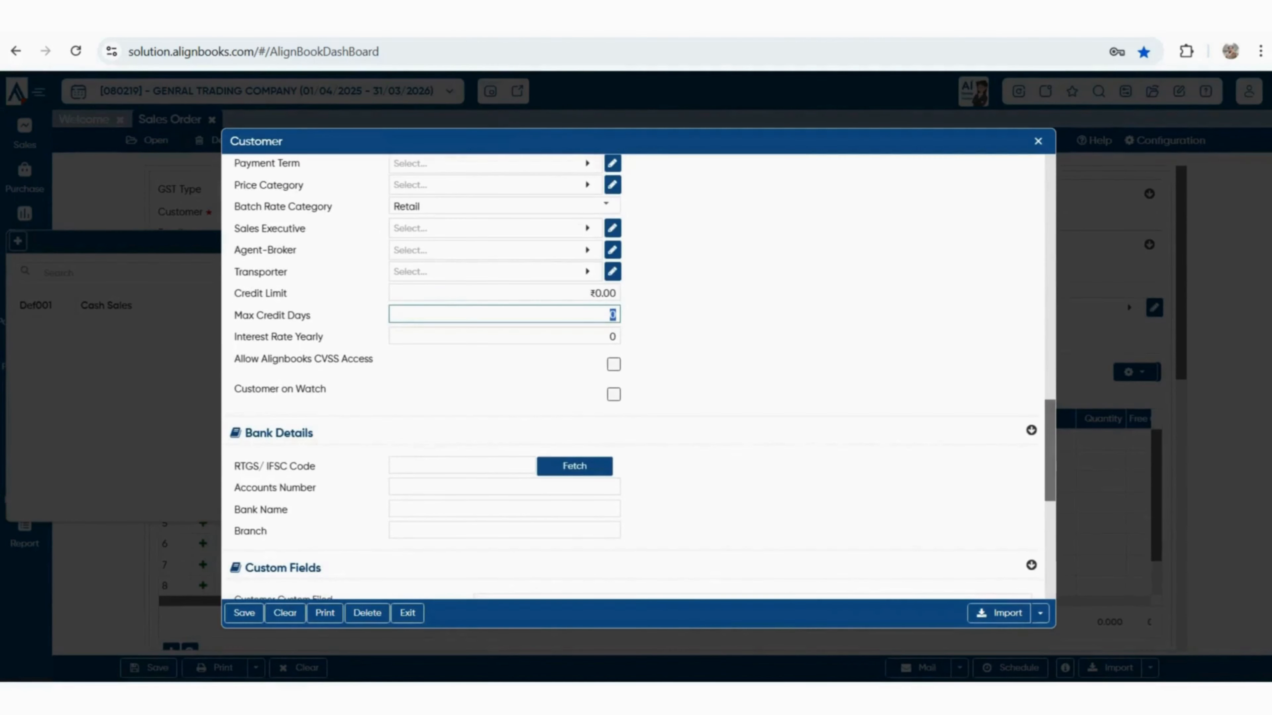
# Enable Allow Alignbooks CVSS Access and save the SHUBHAM ENTERPRISES customer
pyautogui.moveTo(241, 359); pyautogui.dragTo(374, 360)
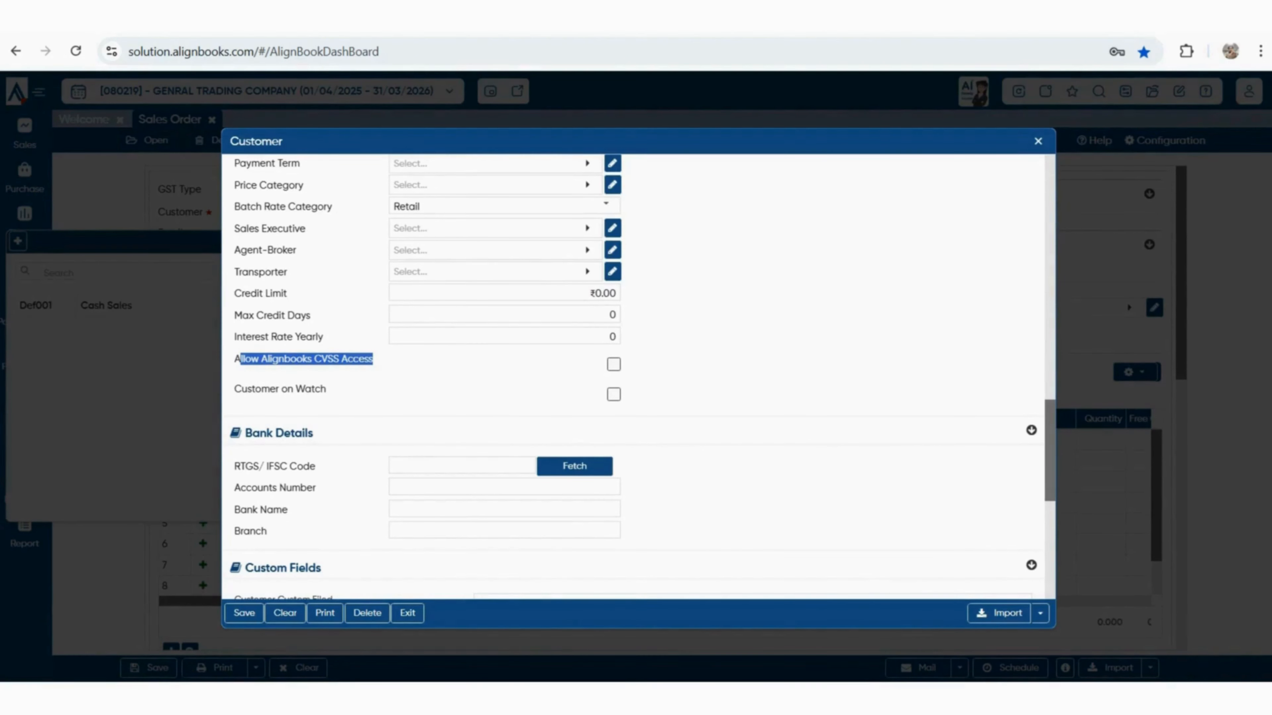
pyautogui.click(613, 365)
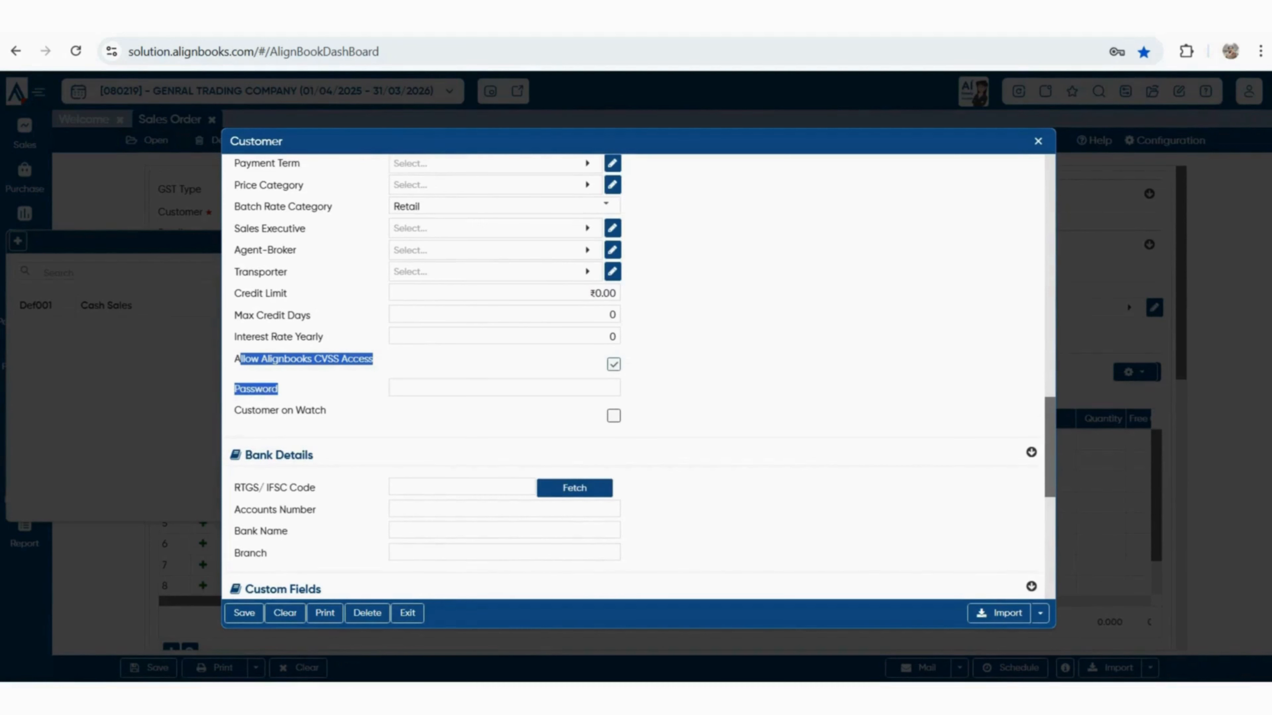
pyautogui.scroll(5, 636, 376)
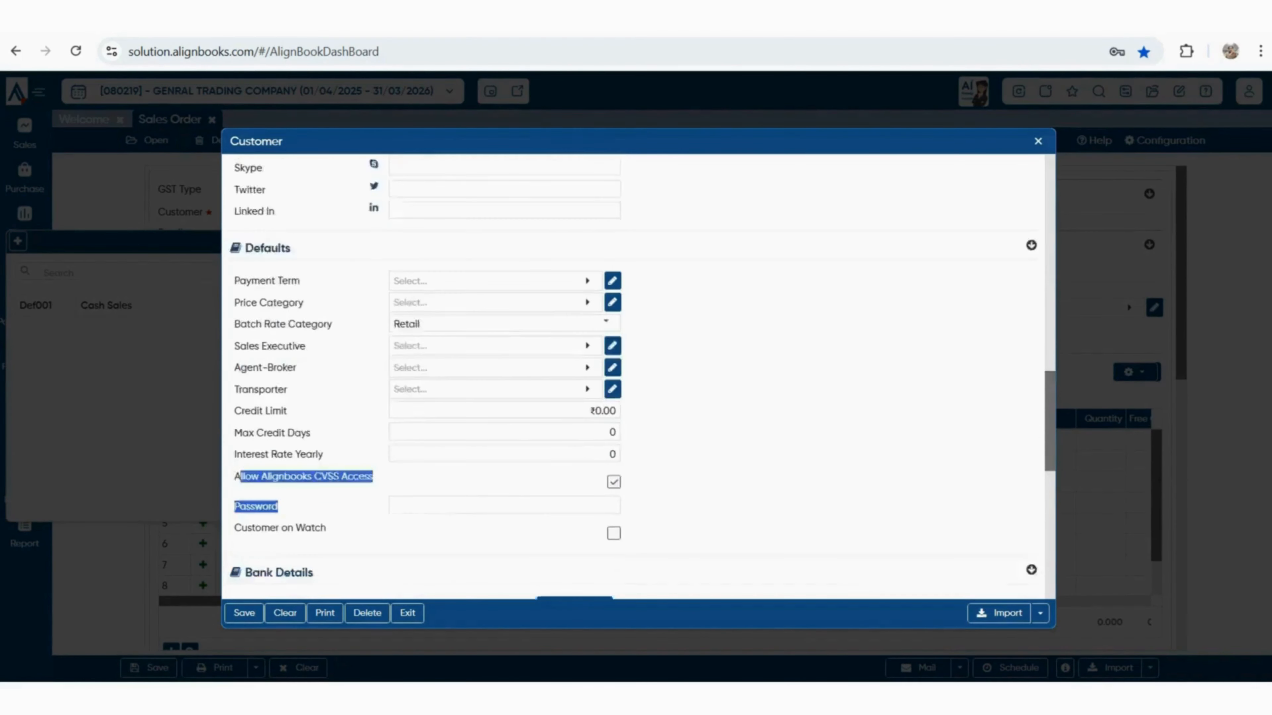
pyautogui.scroll(-3, 636, 376)
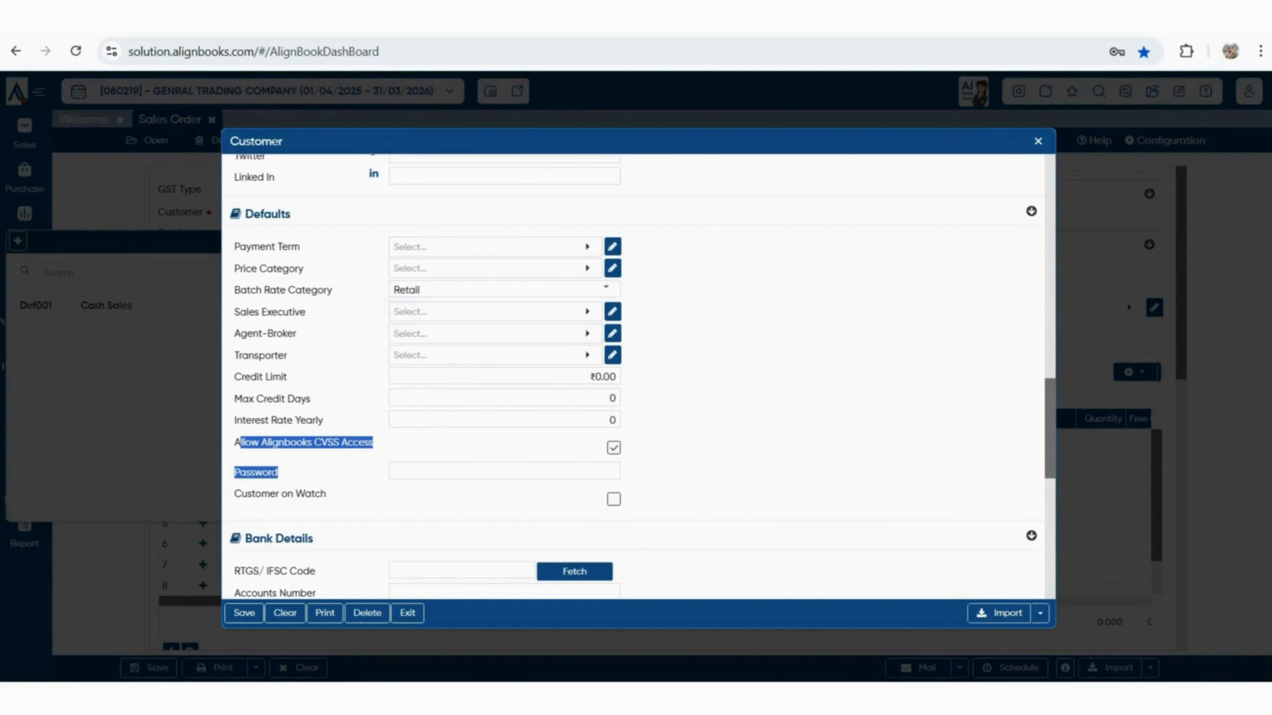
pyautogui.click(244, 613)
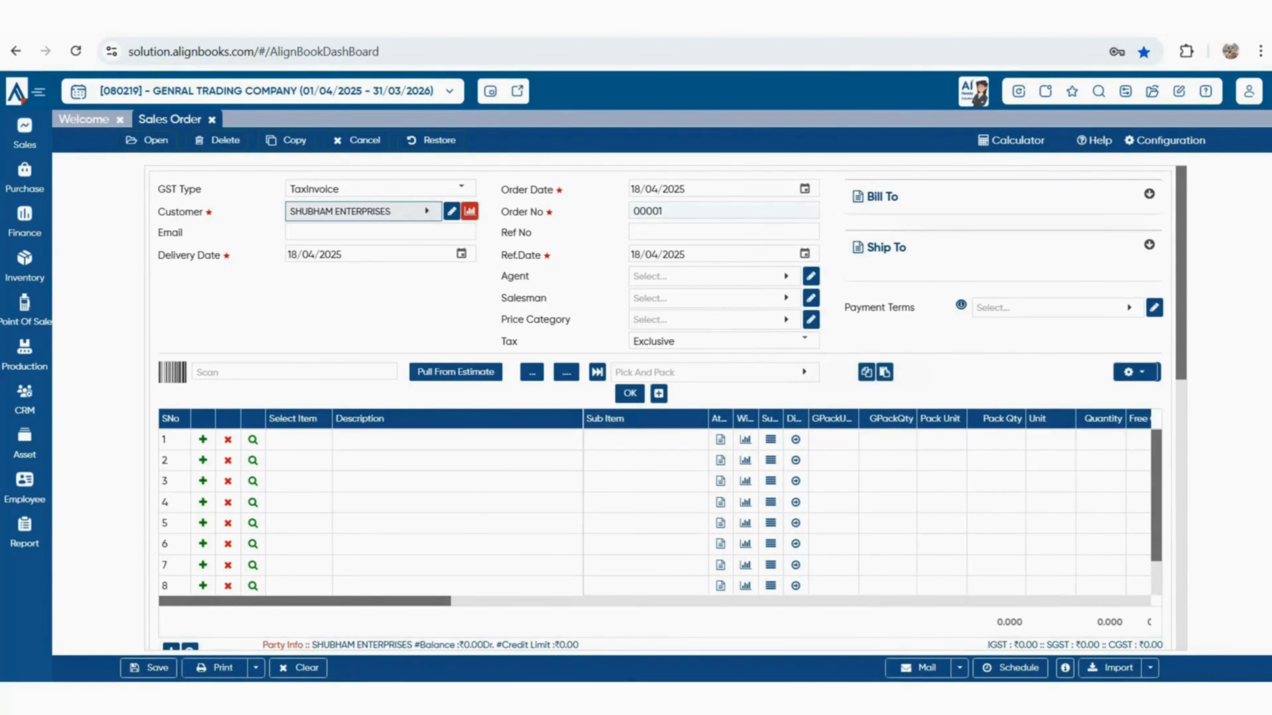
# Choose KARAN as the sales order's agent and begin a new sales executive entry
pyautogui.click(714, 277)
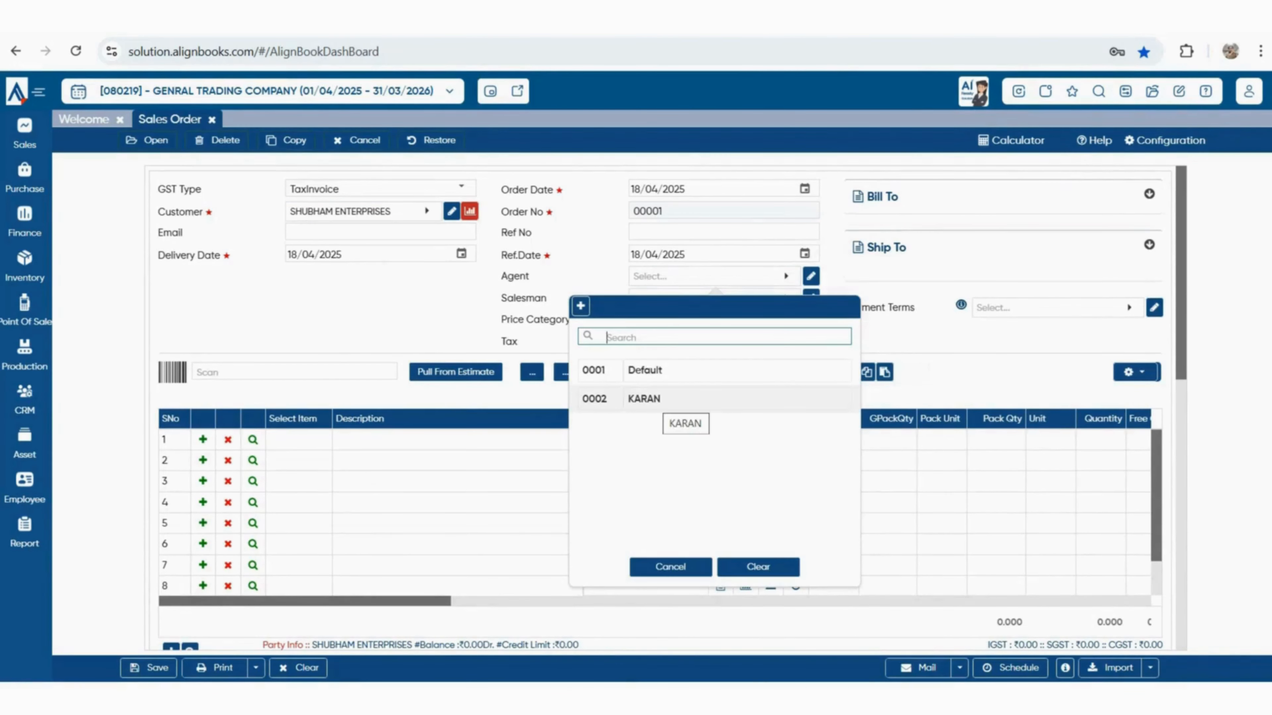
pyautogui.click(662, 399)
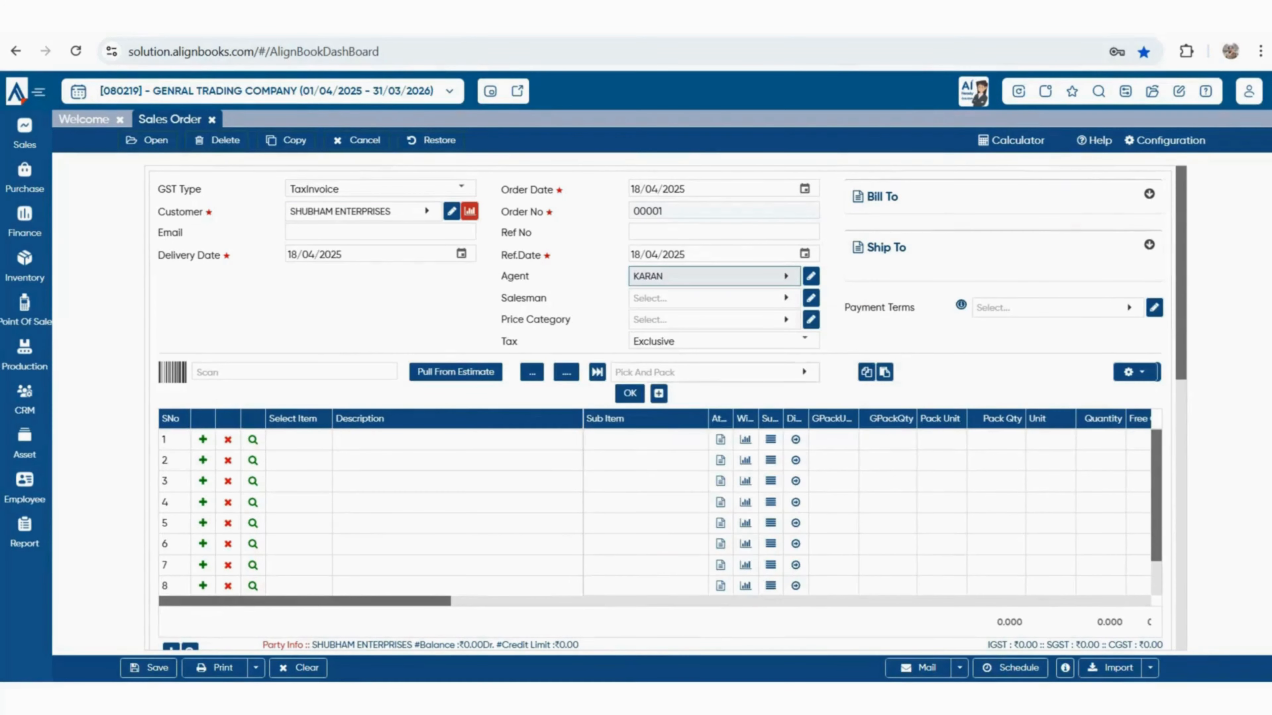
pyautogui.click(713, 298)
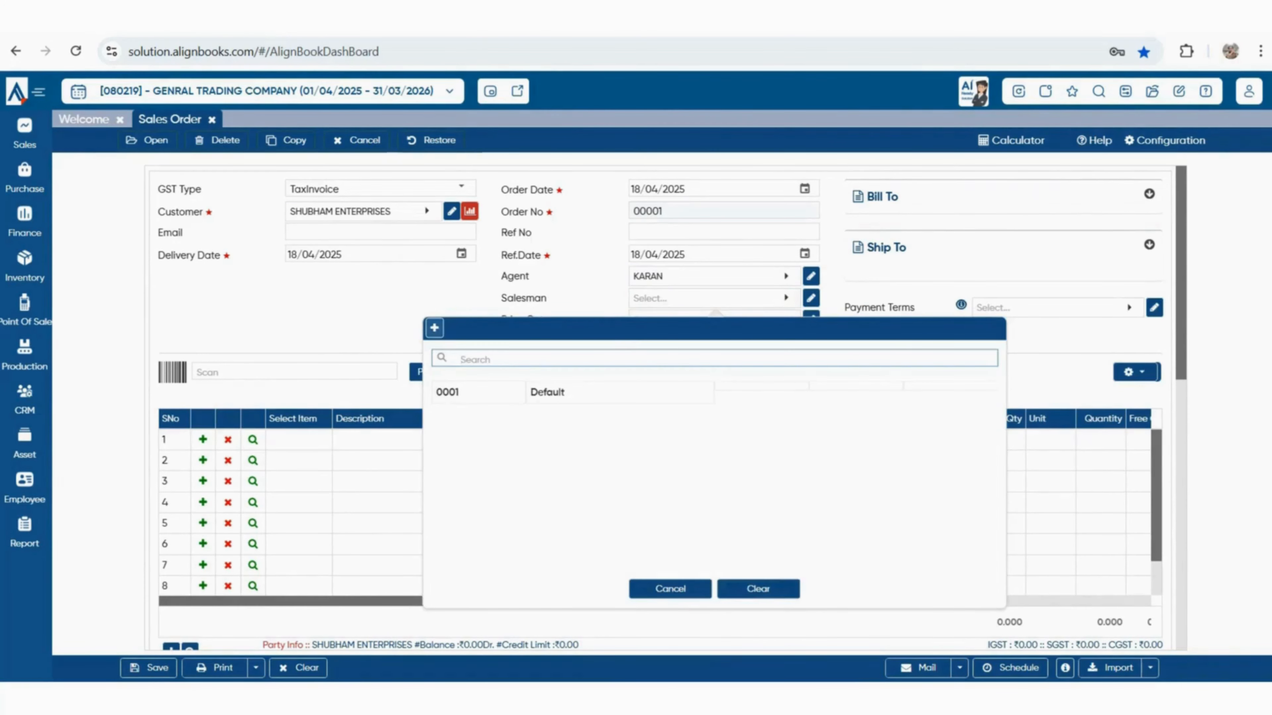
pyautogui.click(434, 328)
pyautogui.click(694, 361)
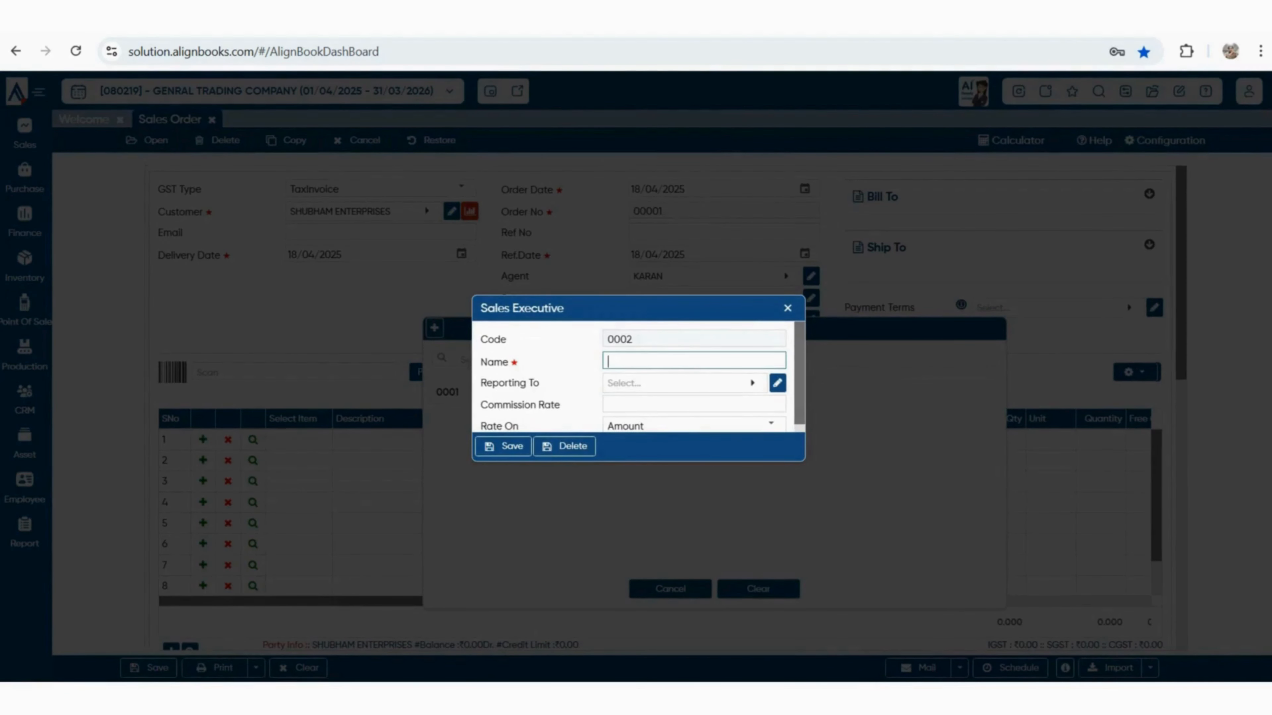
# Save new sales executive RAMAN with commission rate 1 as the salesman
pyautogui.write('raman')
pyautogui.press('BackSpace')
pyautogui.press('BackSpace')
pyautogui.press('BackSpace')
pyautogui.press('BackSpace')
pyautogui.press('BackSpace')
pyautogui.write('MA')
pyautogui.press('BackSpace')
pyautogui.press('BackSpace')
pyautogui.write('RAMAN')
pyautogui.click(694, 404)
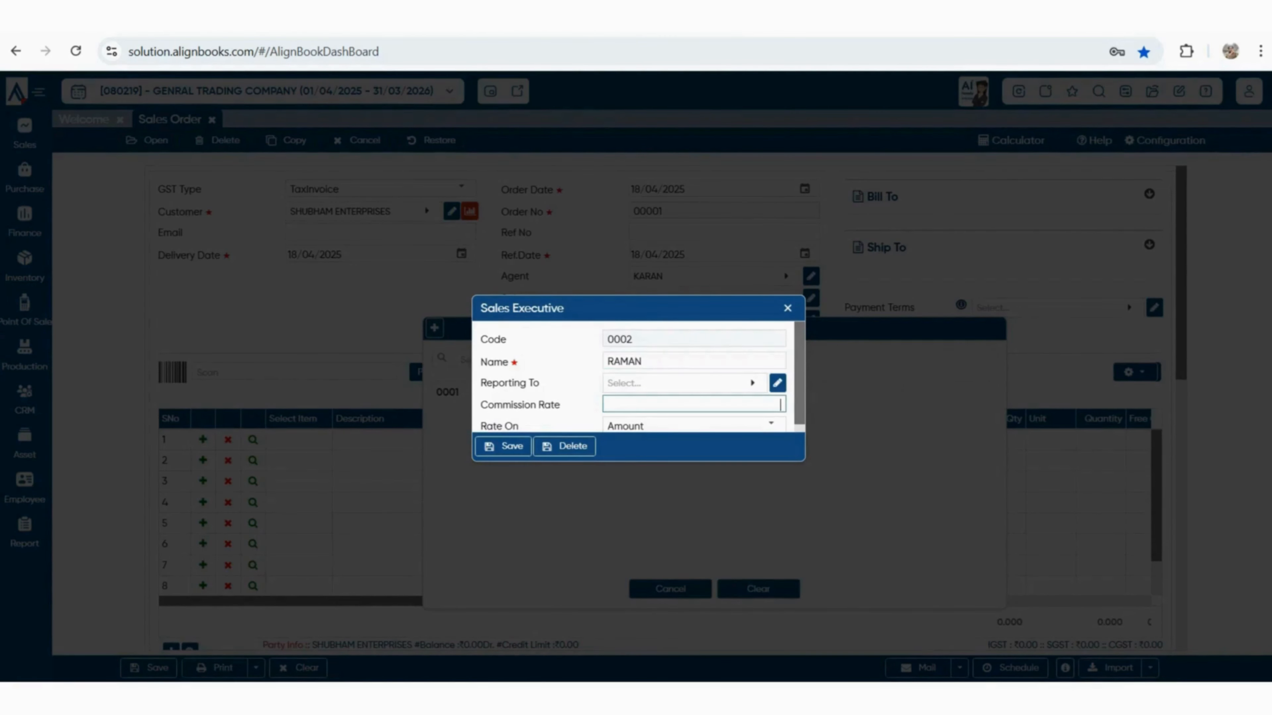
pyautogui.write('1')
pyautogui.moveTo(799, 401); pyautogui.dragTo(799, 402)
pyautogui.scroll(-1, 638, 376)
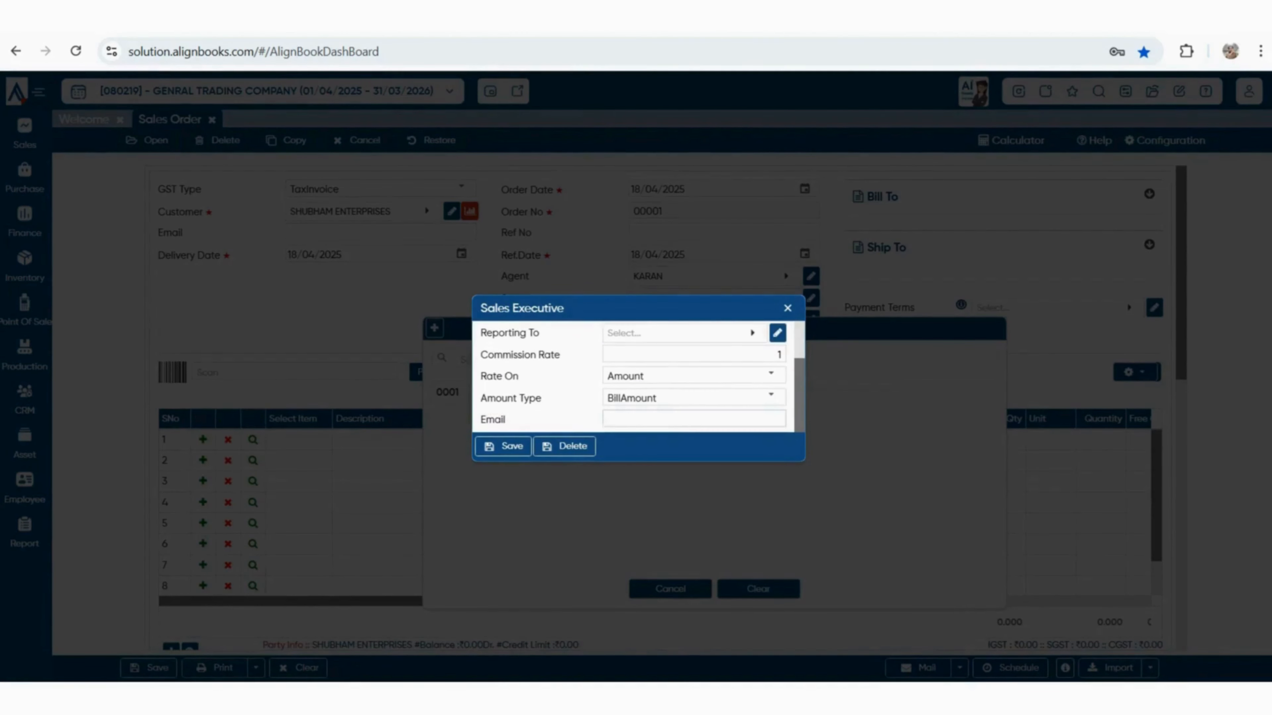
pyautogui.click(503, 446)
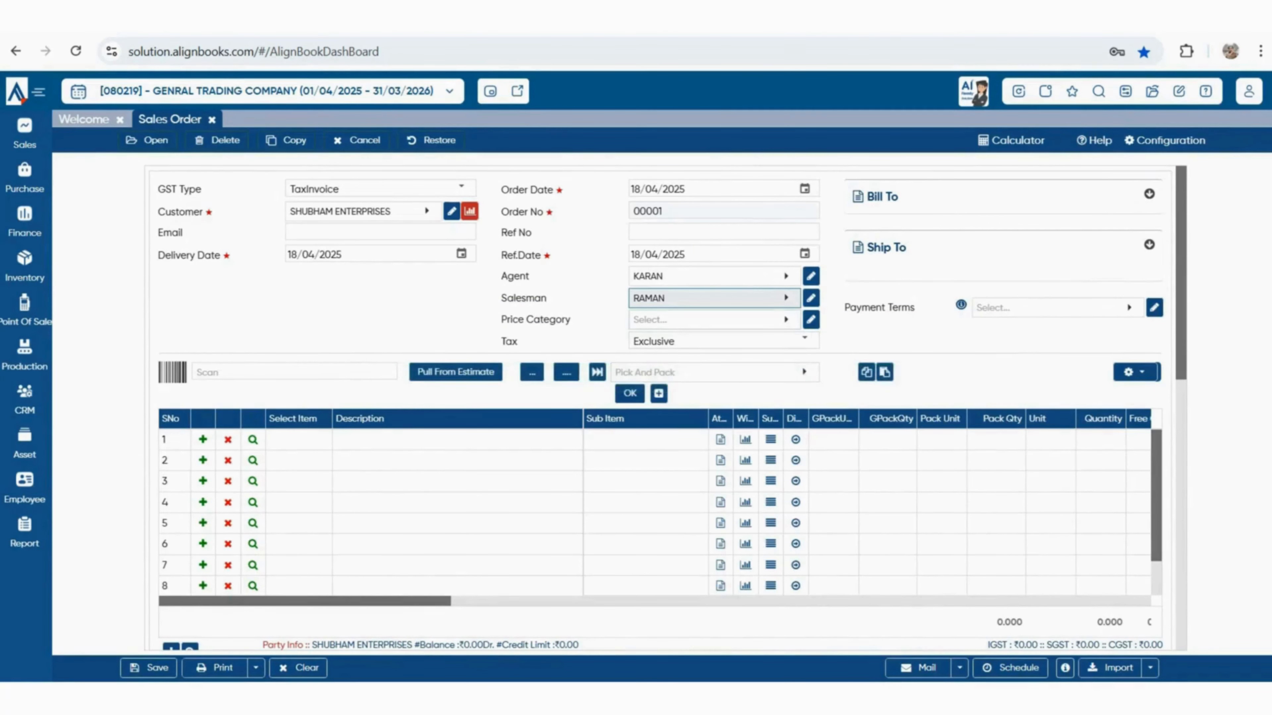
# Skip price category and set the payment terms to 30 DAYS
pyautogui.press('Tab')
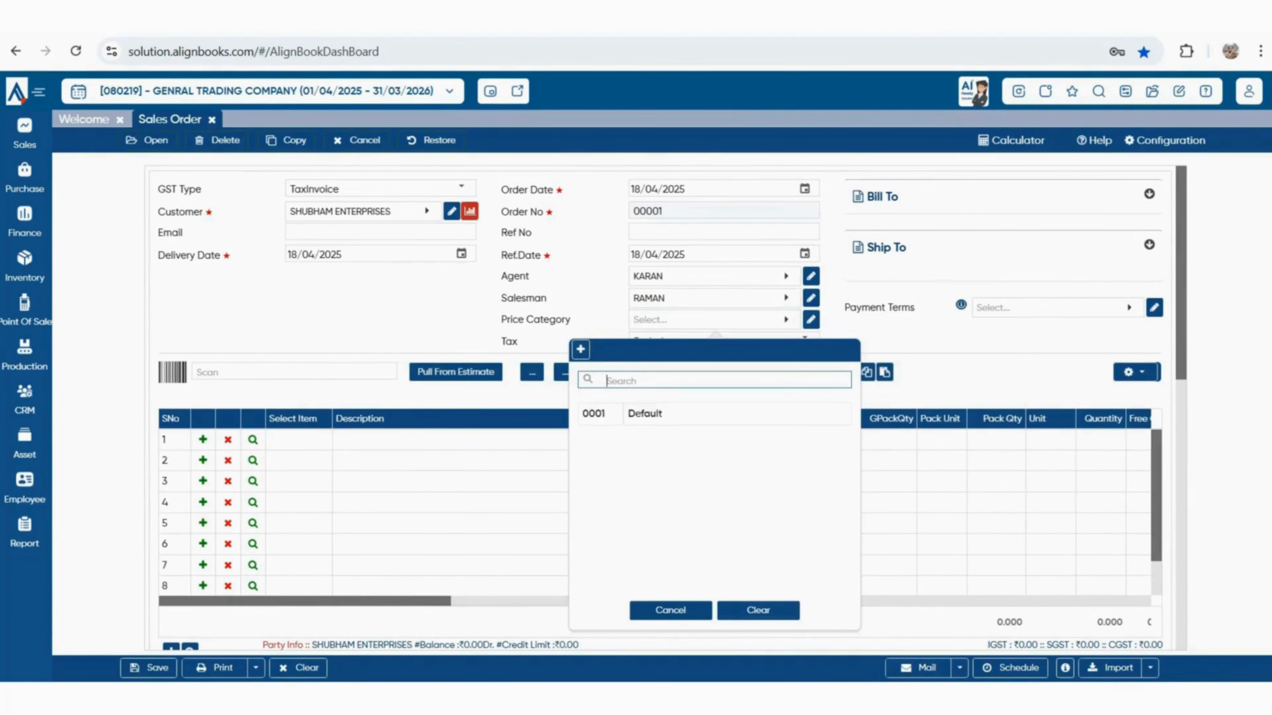
pyautogui.press('Escape')
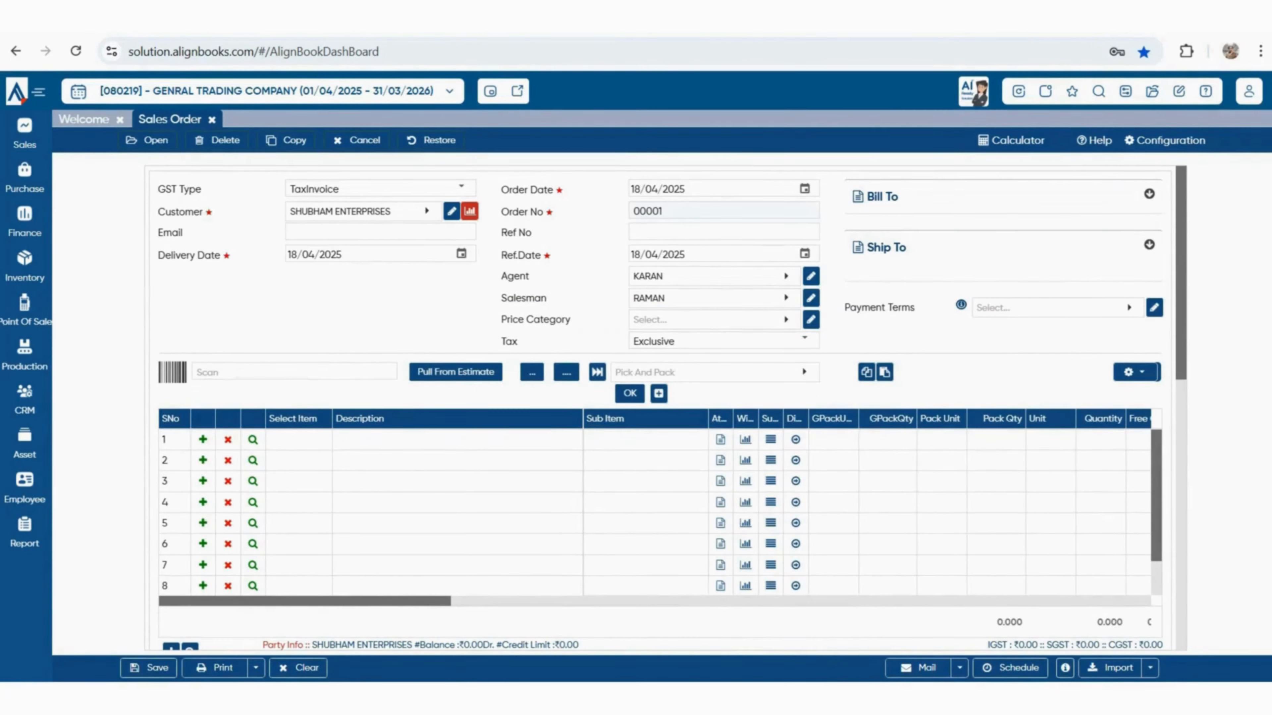
pyautogui.press('Tab')
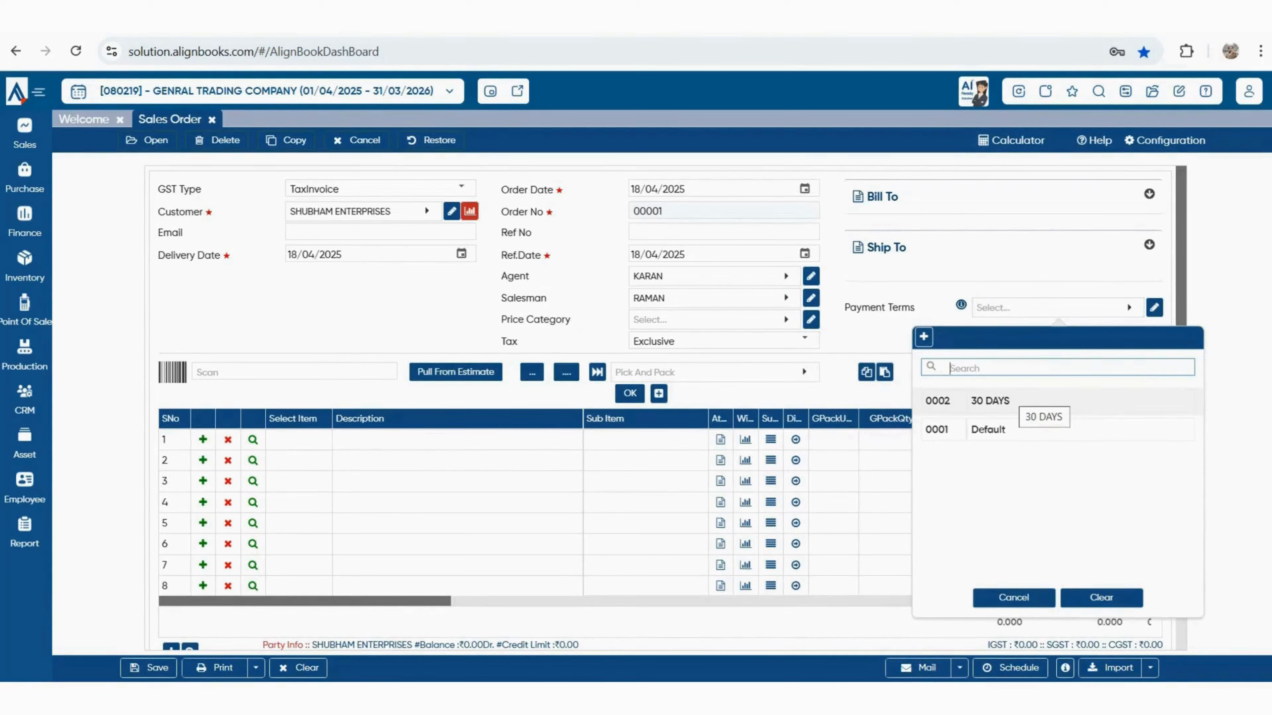
pyautogui.press('Return')
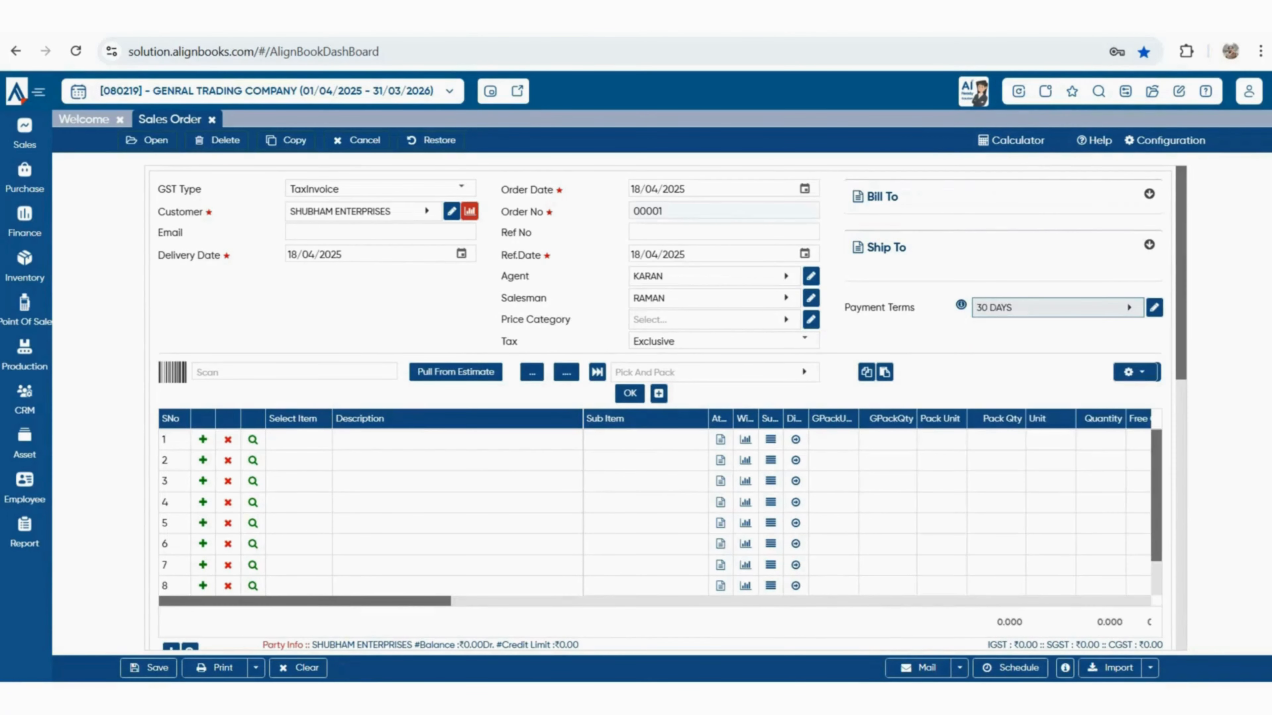
# Review Bill To and Ship To addresses, discarding a new shipping address form unsaved
pyautogui.press('Tab')
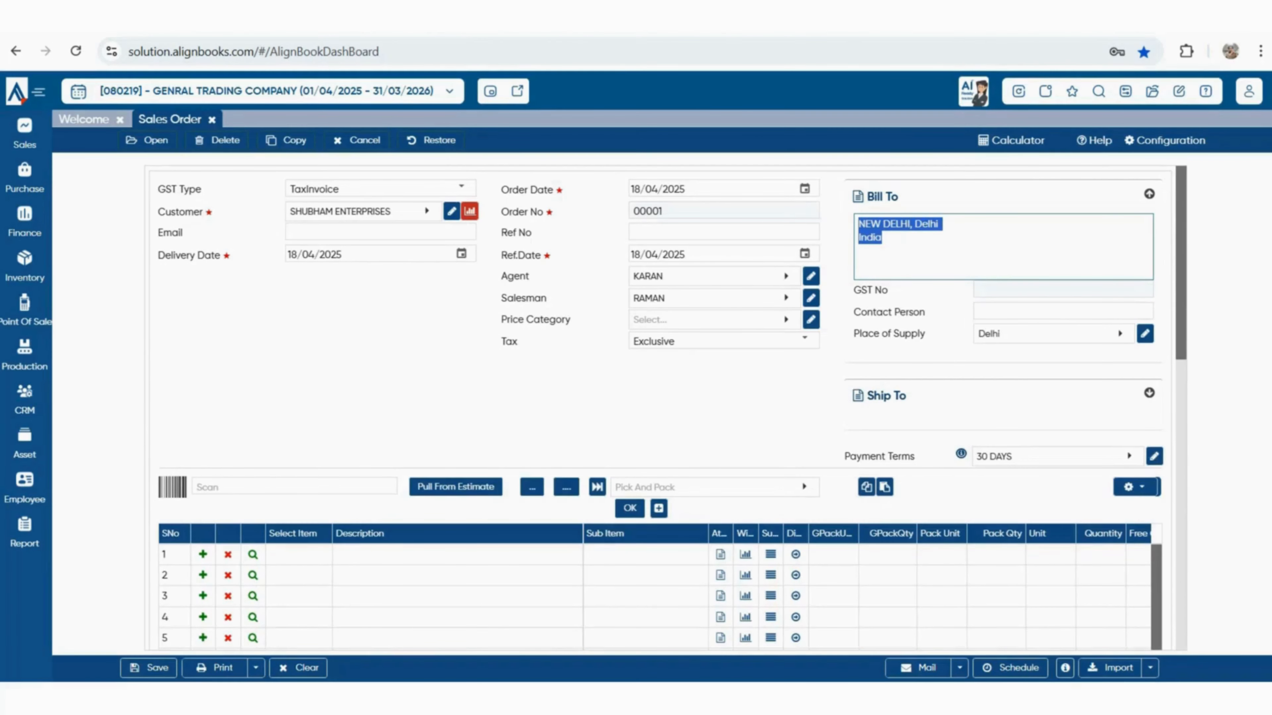
pyautogui.press('Tab')
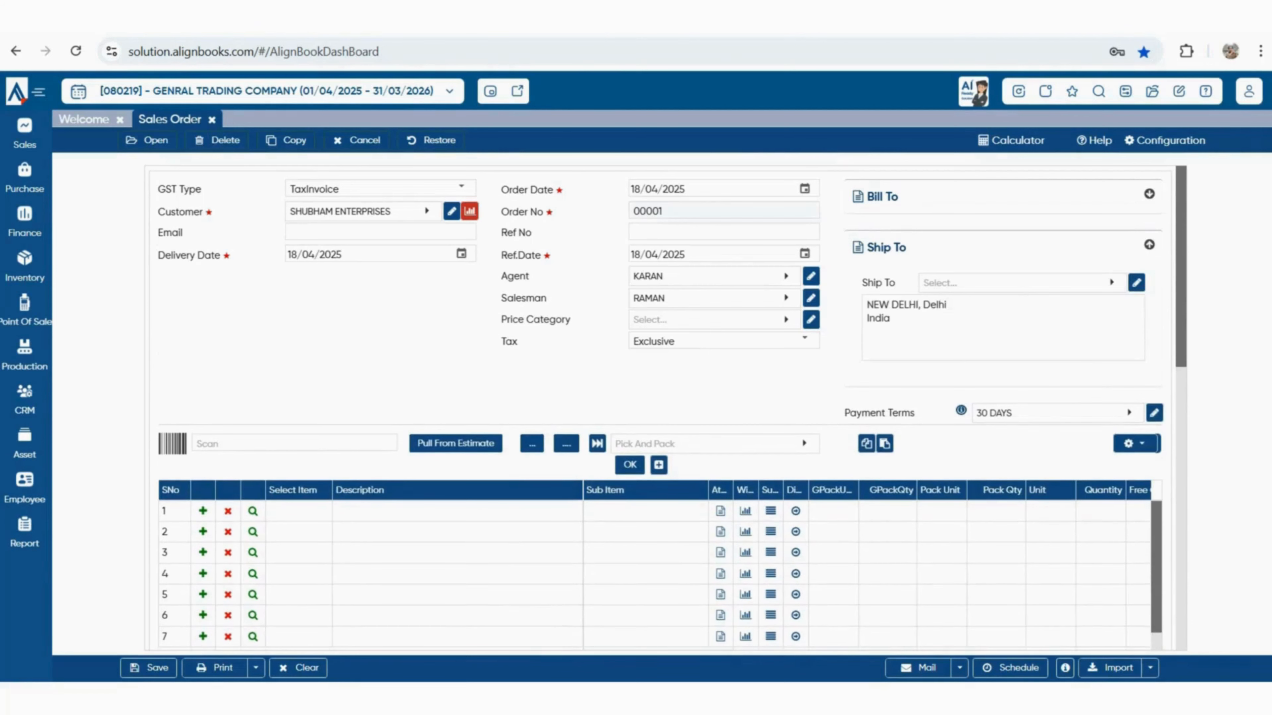
pyautogui.press('Return')
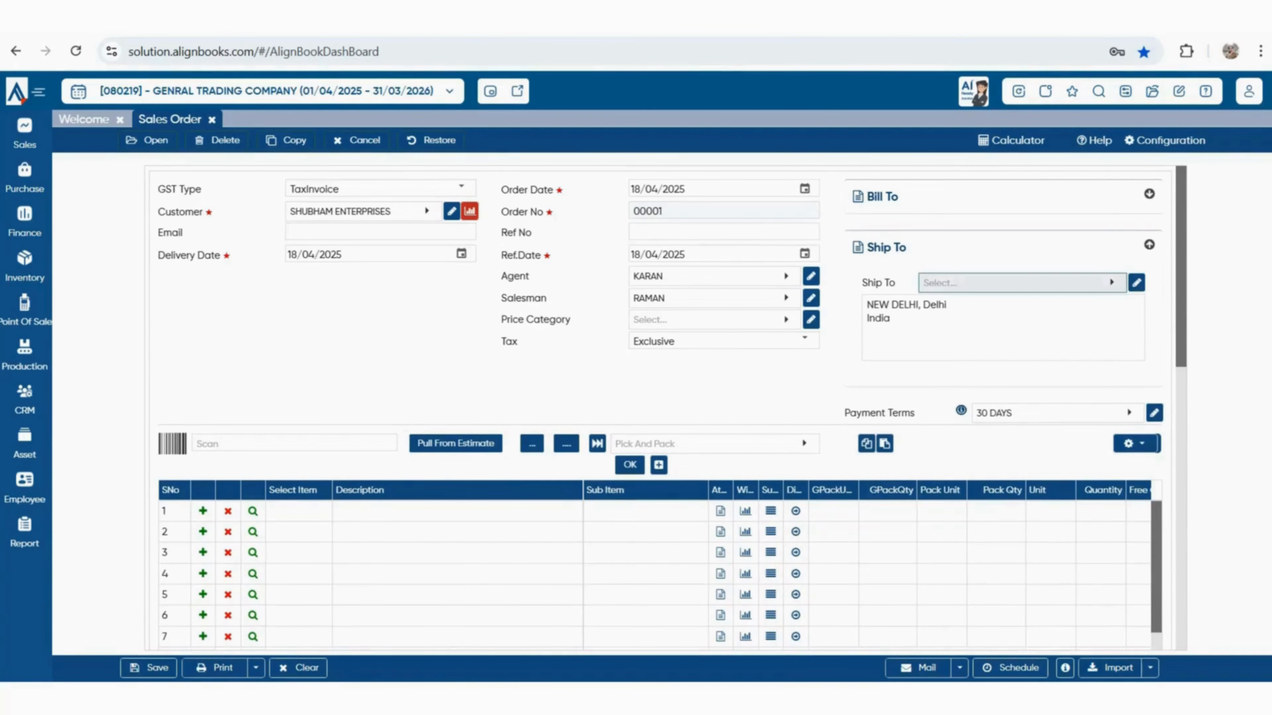
pyautogui.hotkey('shift', 'Tab')
pyautogui.press('Return')
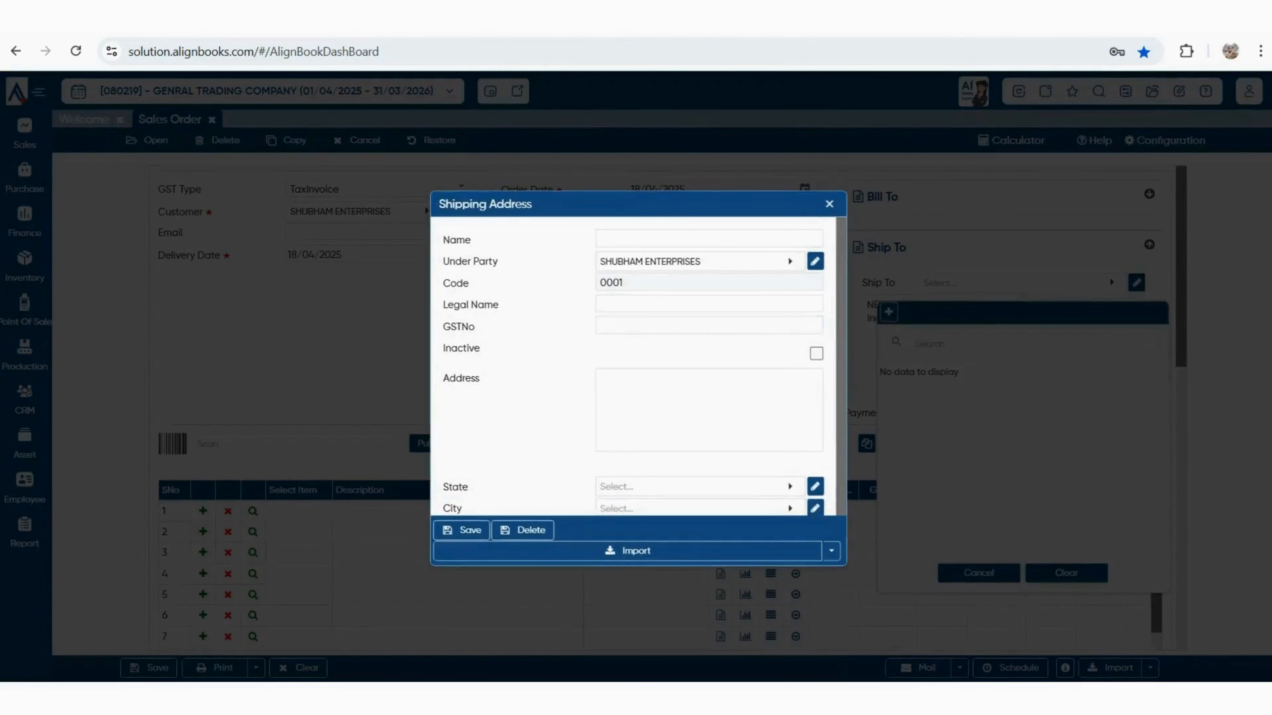
pyautogui.scroll(-1, 639, 367)
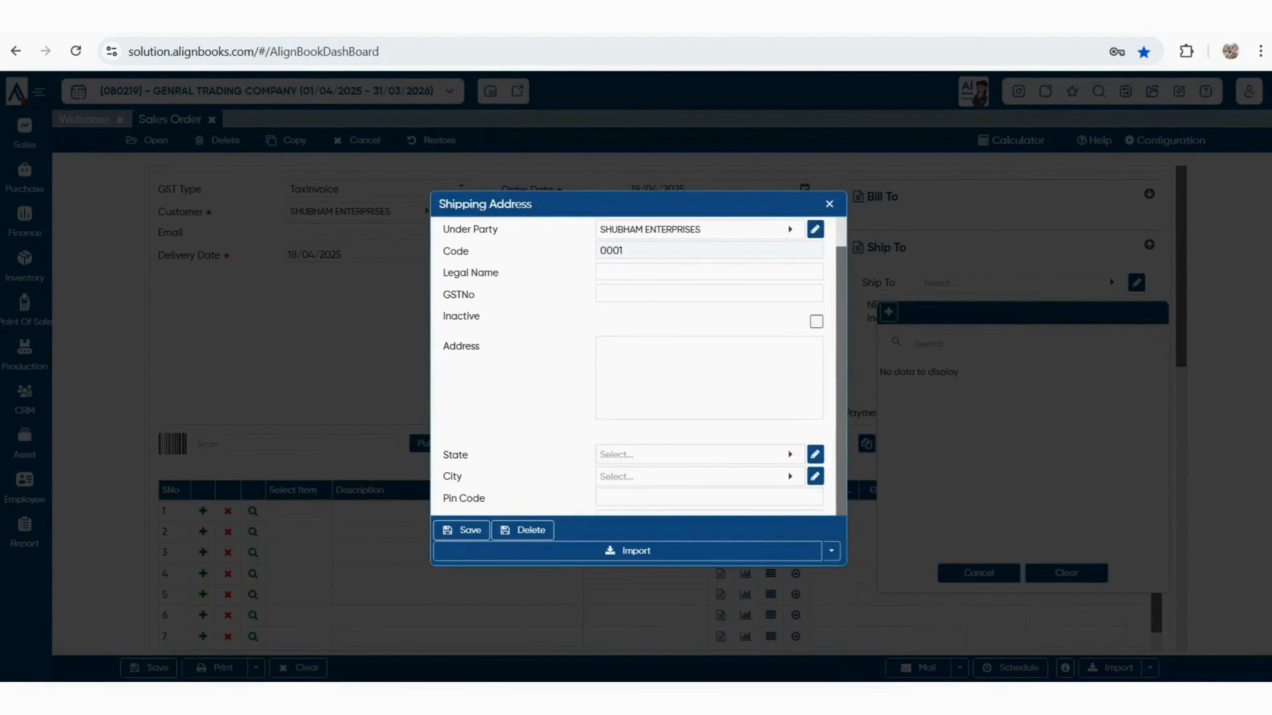
pyautogui.press('Escape')
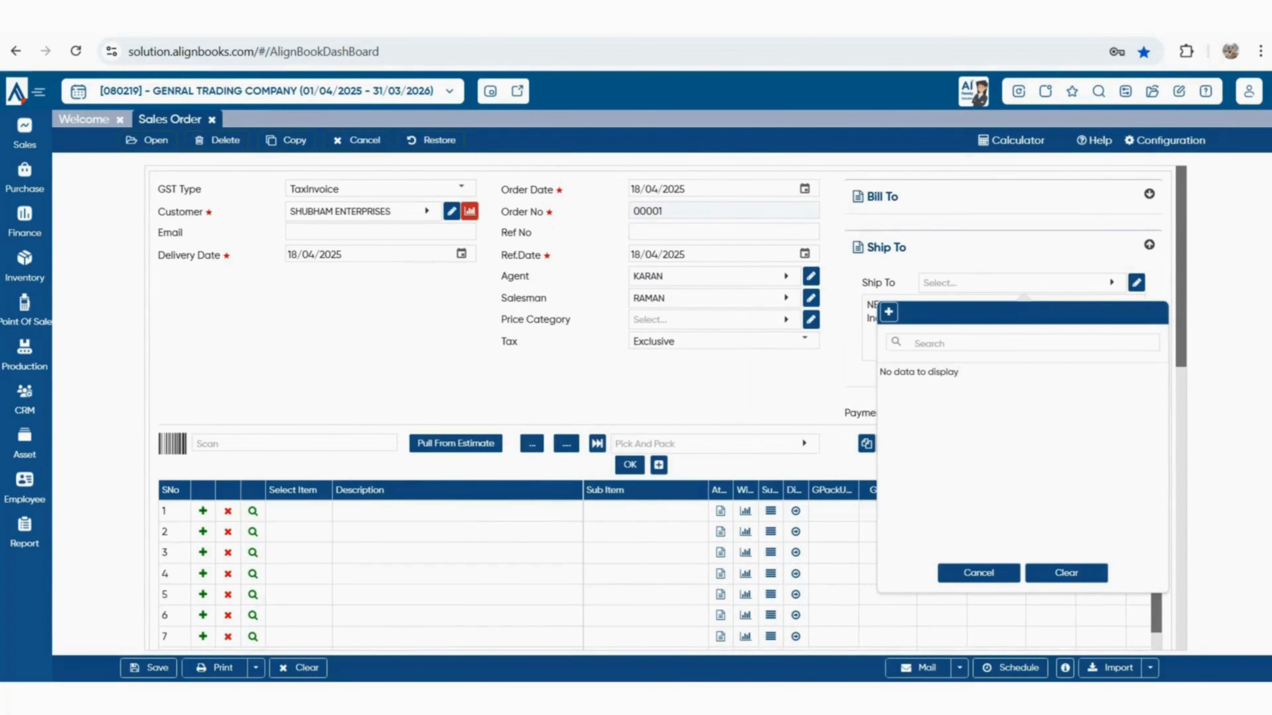
# Set the sales order numeric series to Manual and save the numbering settings
pyautogui.click(1164, 141)
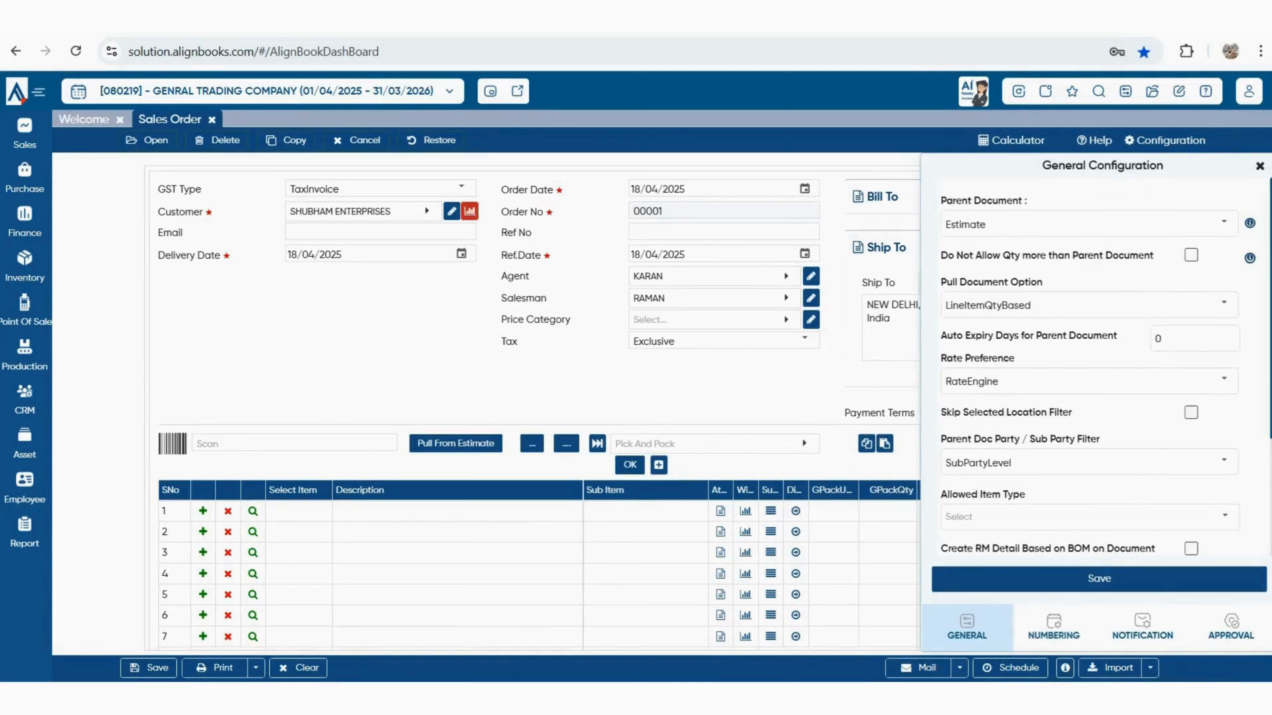
pyautogui.click(1054, 628)
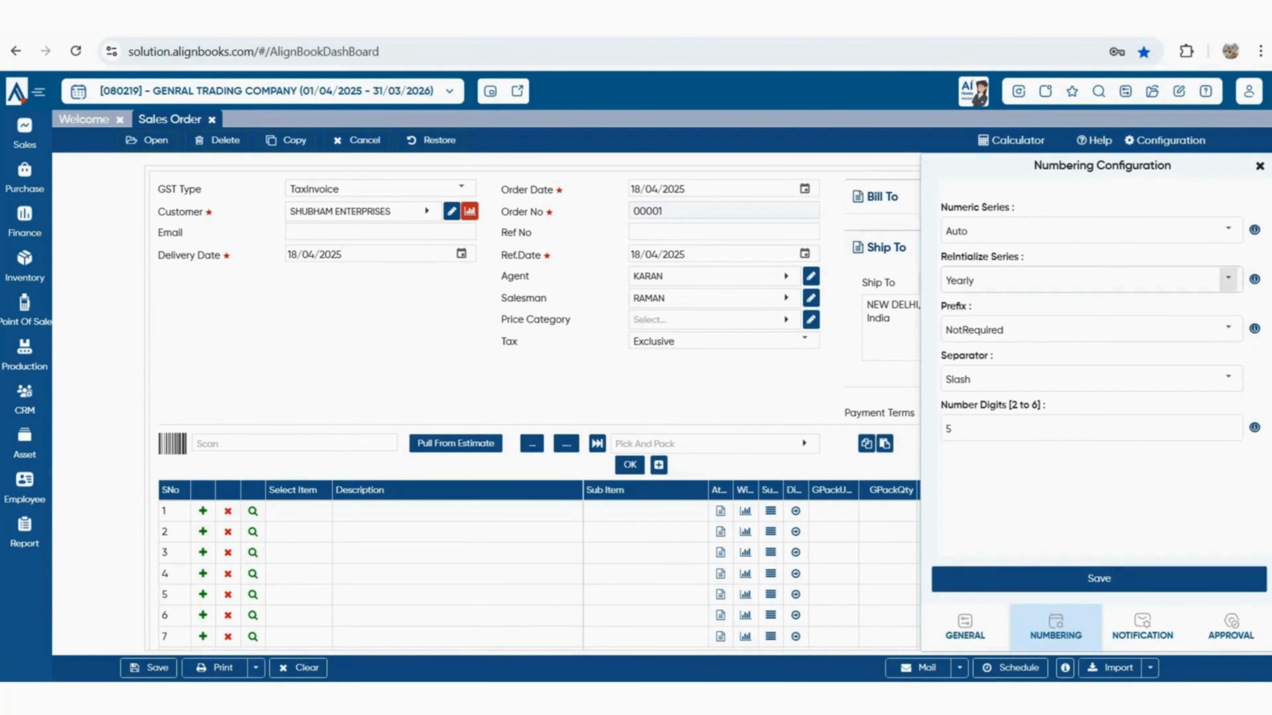
pyautogui.click(1228, 230)
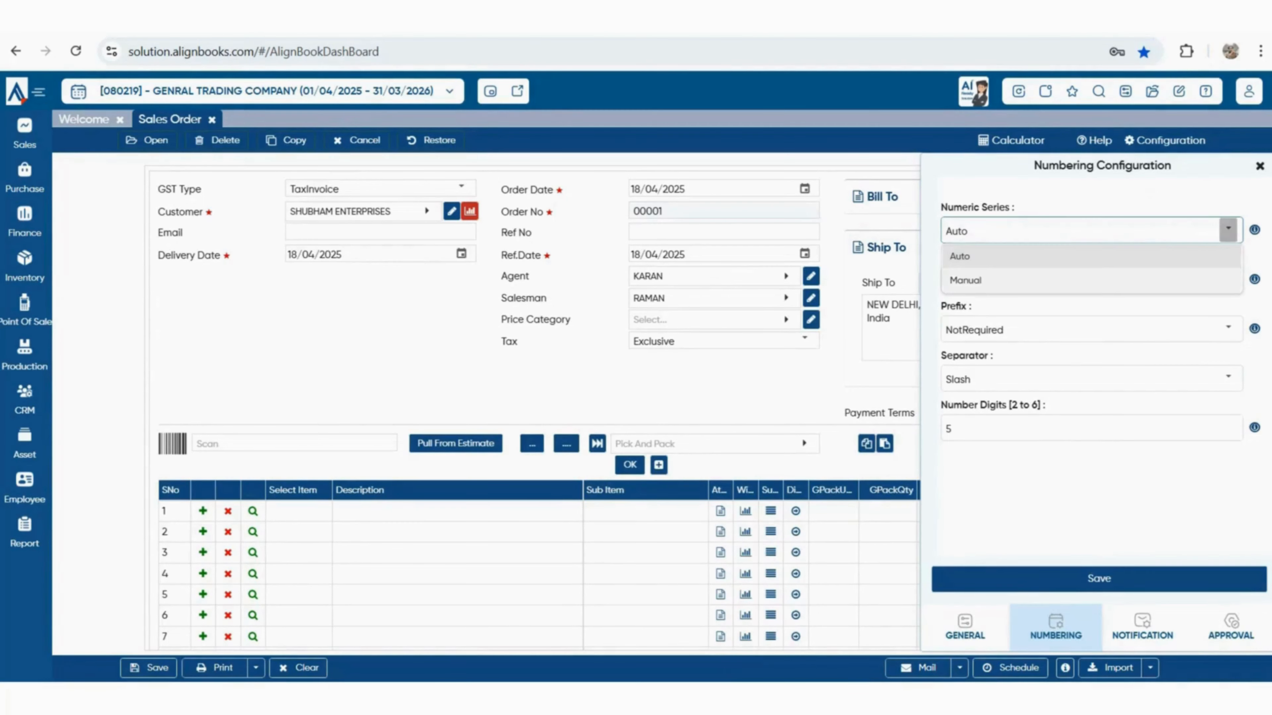
pyautogui.click(966, 280)
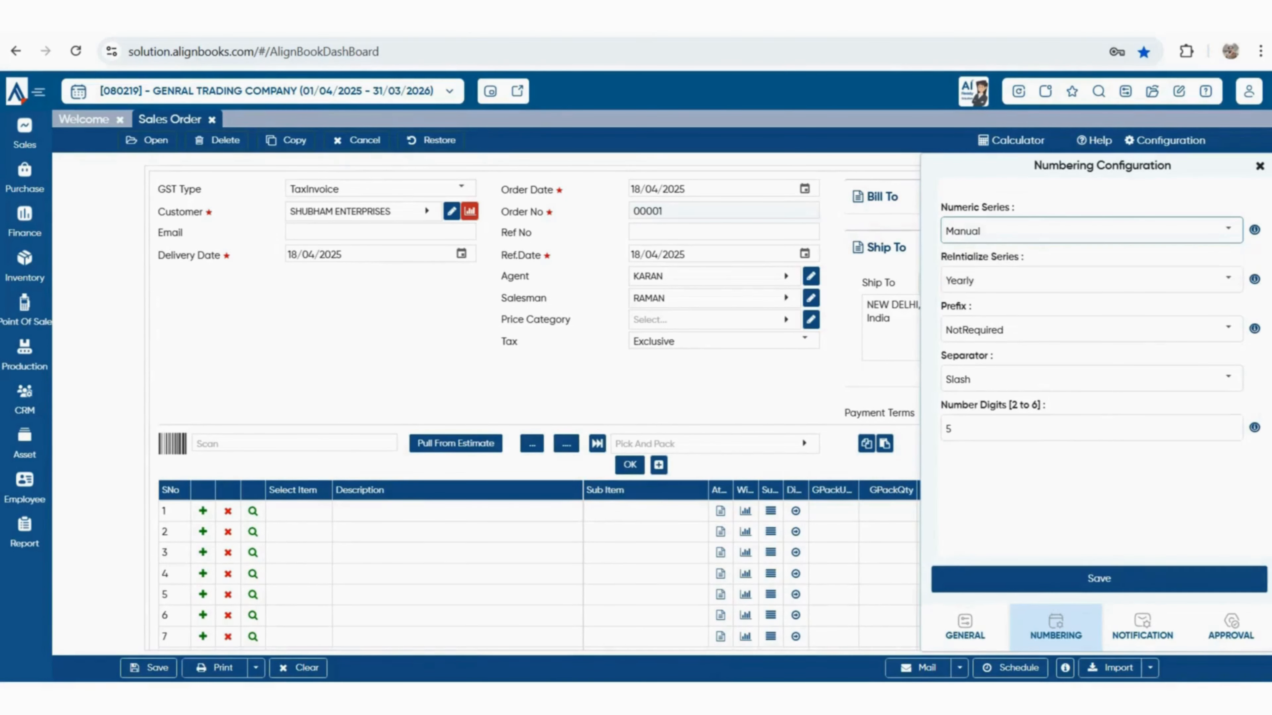
pyautogui.click(1098, 578)
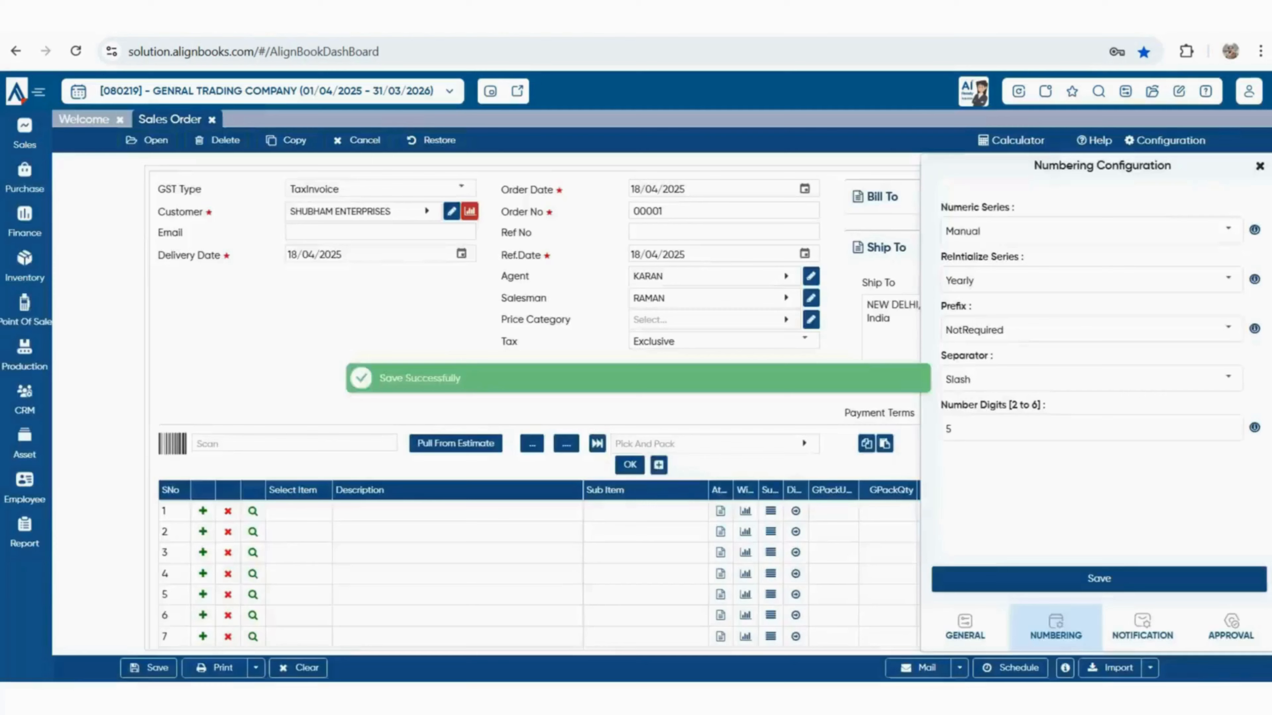
pyautogui.click(1259, 166)
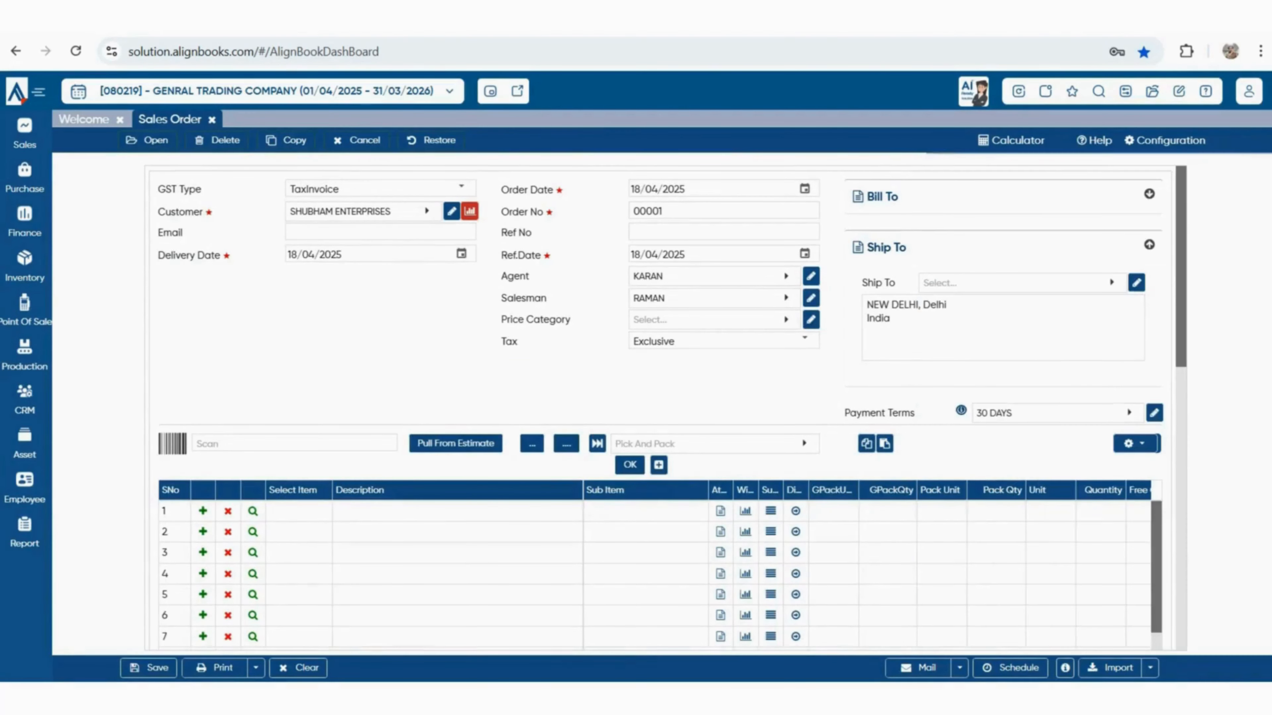
# Make the order number prefix Manual with default prefix 'SO' and save
pyautogui.click(647, 211)
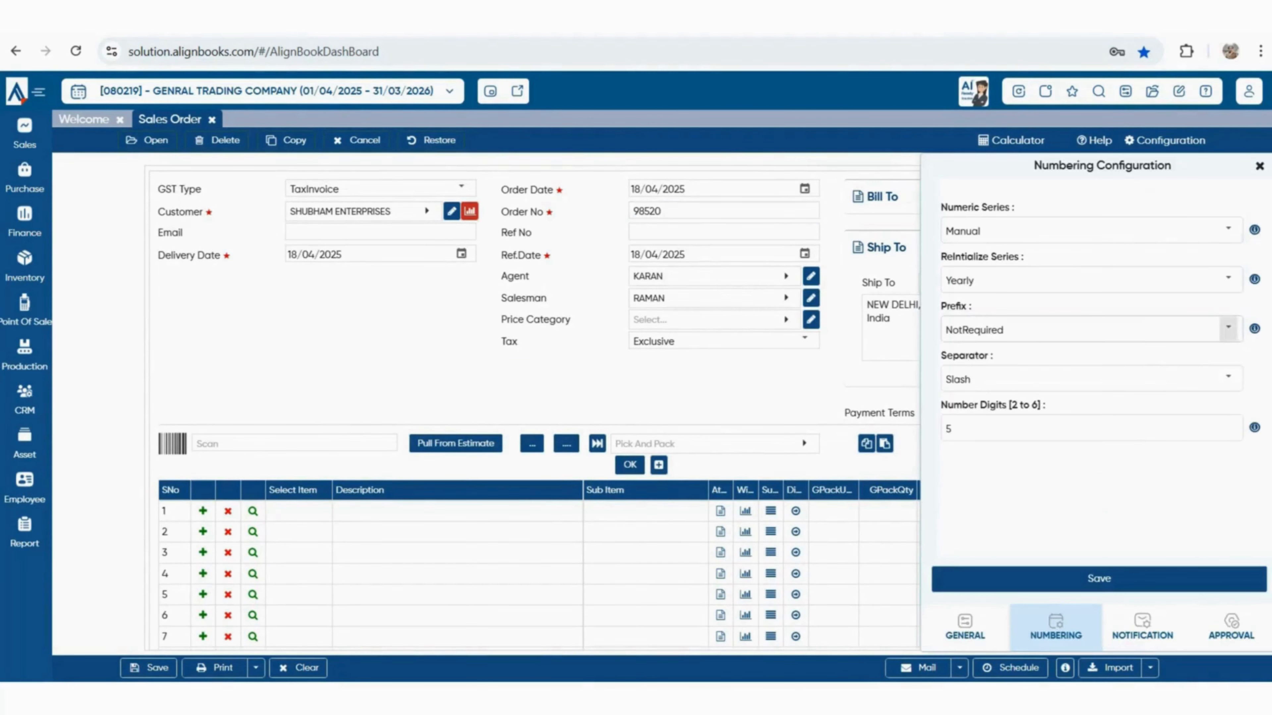
pyautogui.click(1227, 329)
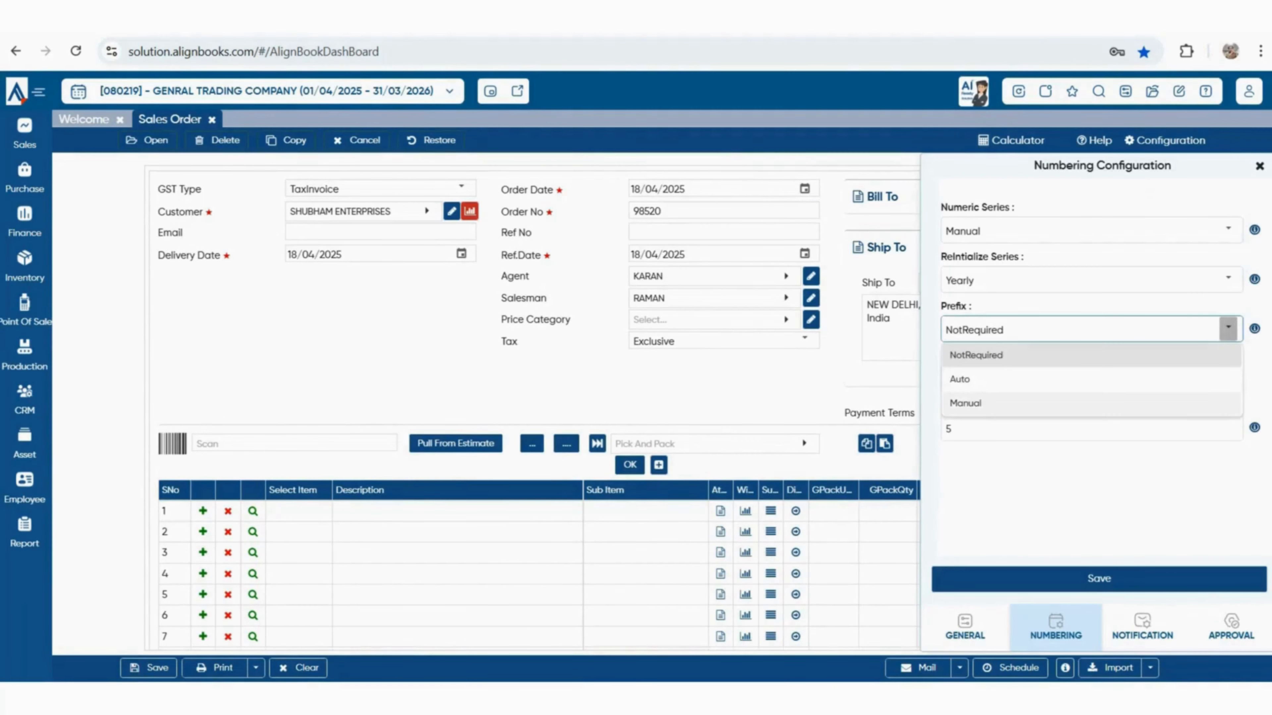
pyautogui.click(965, 403)
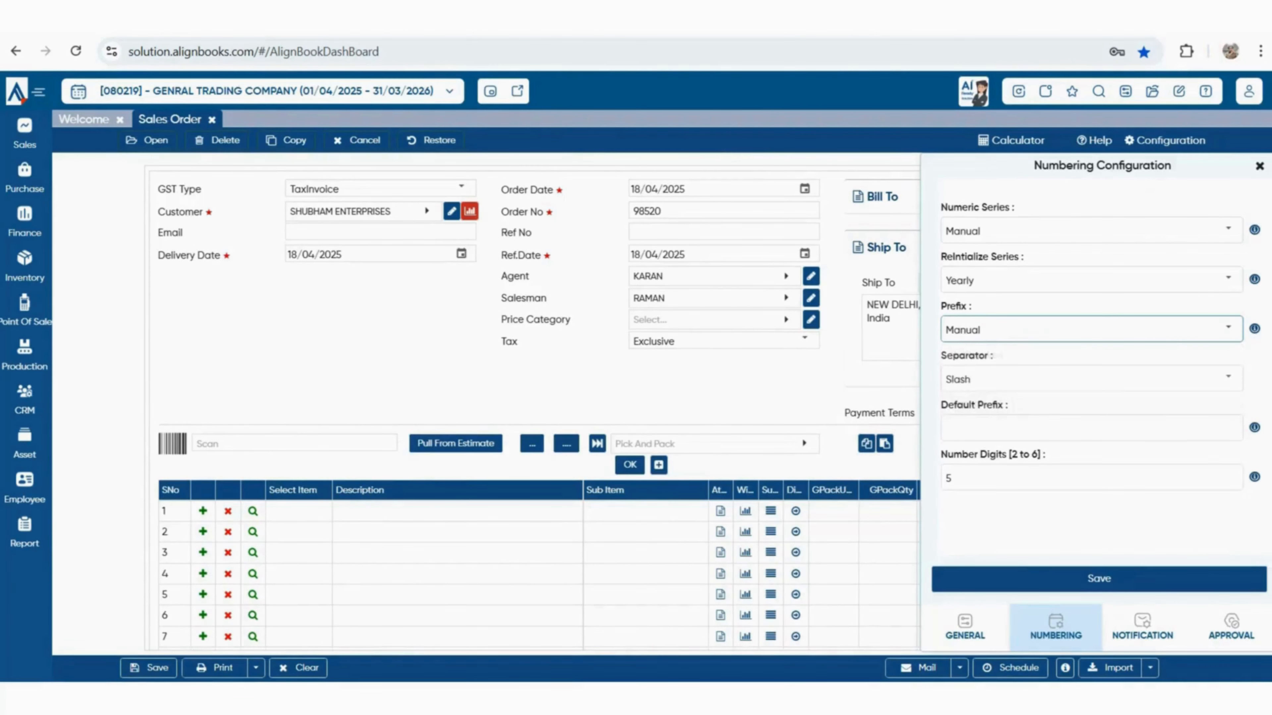
pyautogui.click(966, 428)
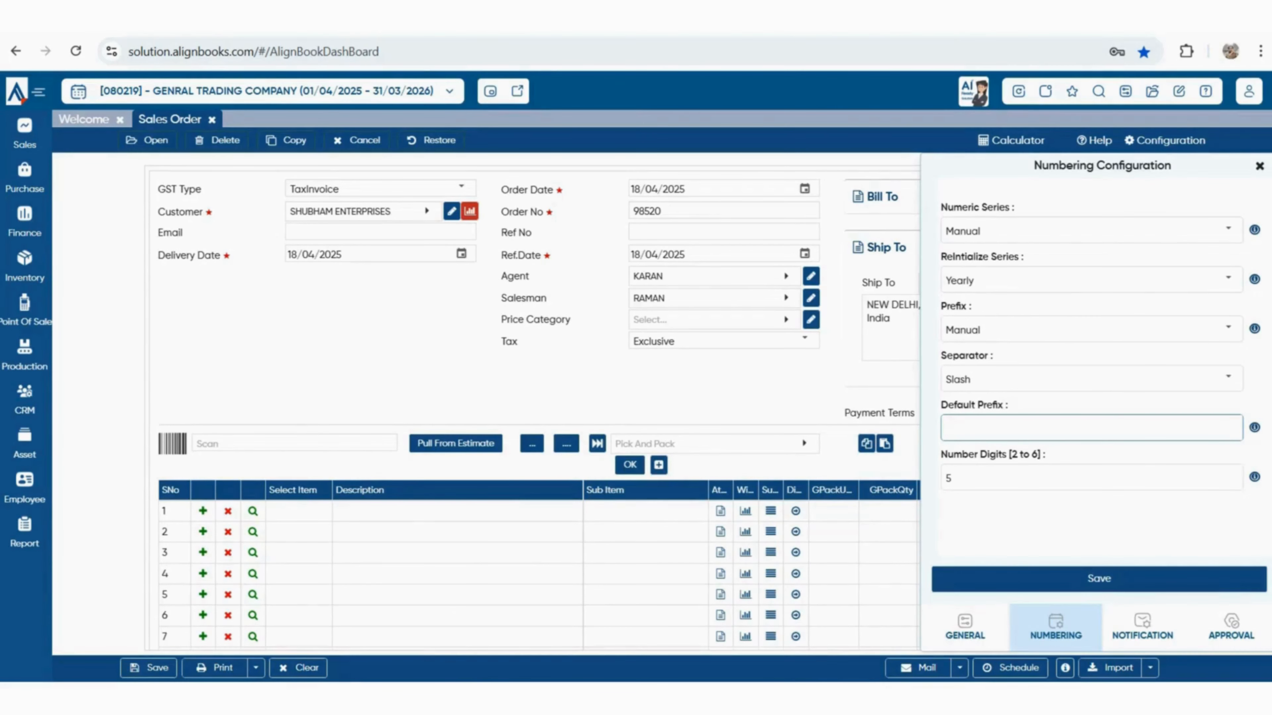
pyautogui.write('SO')
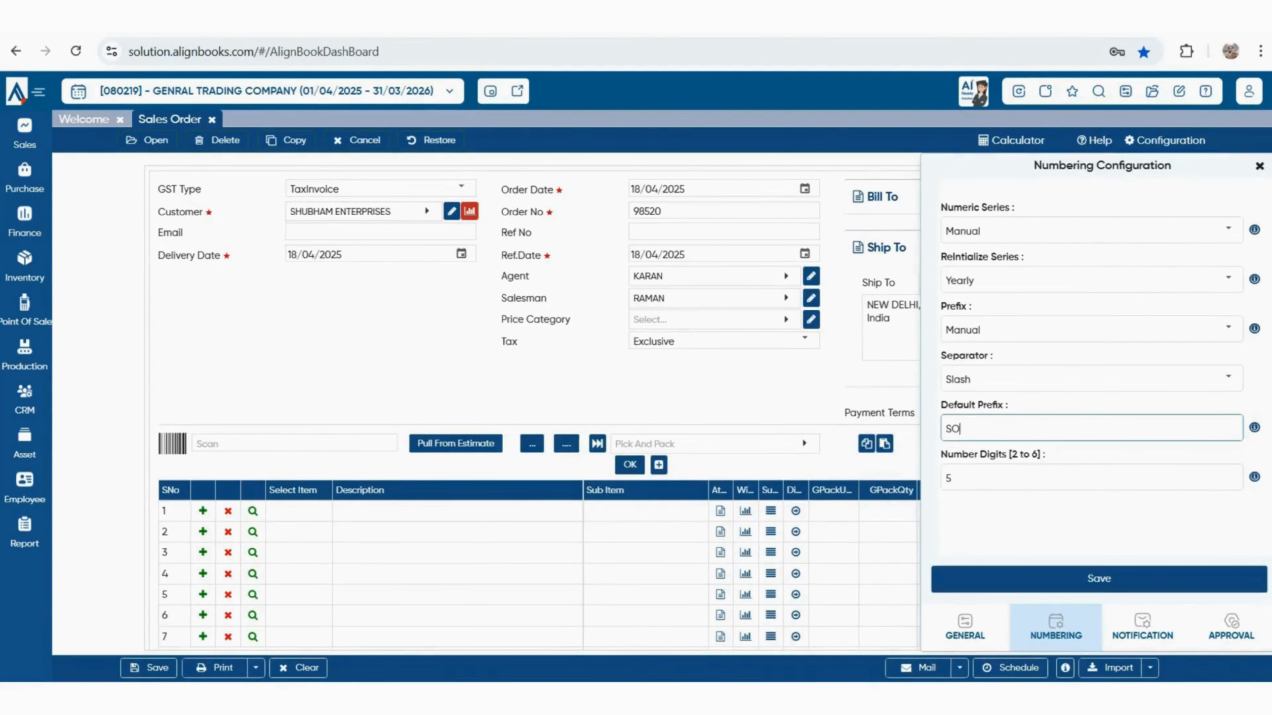
pyautogui.click(1099, 579)
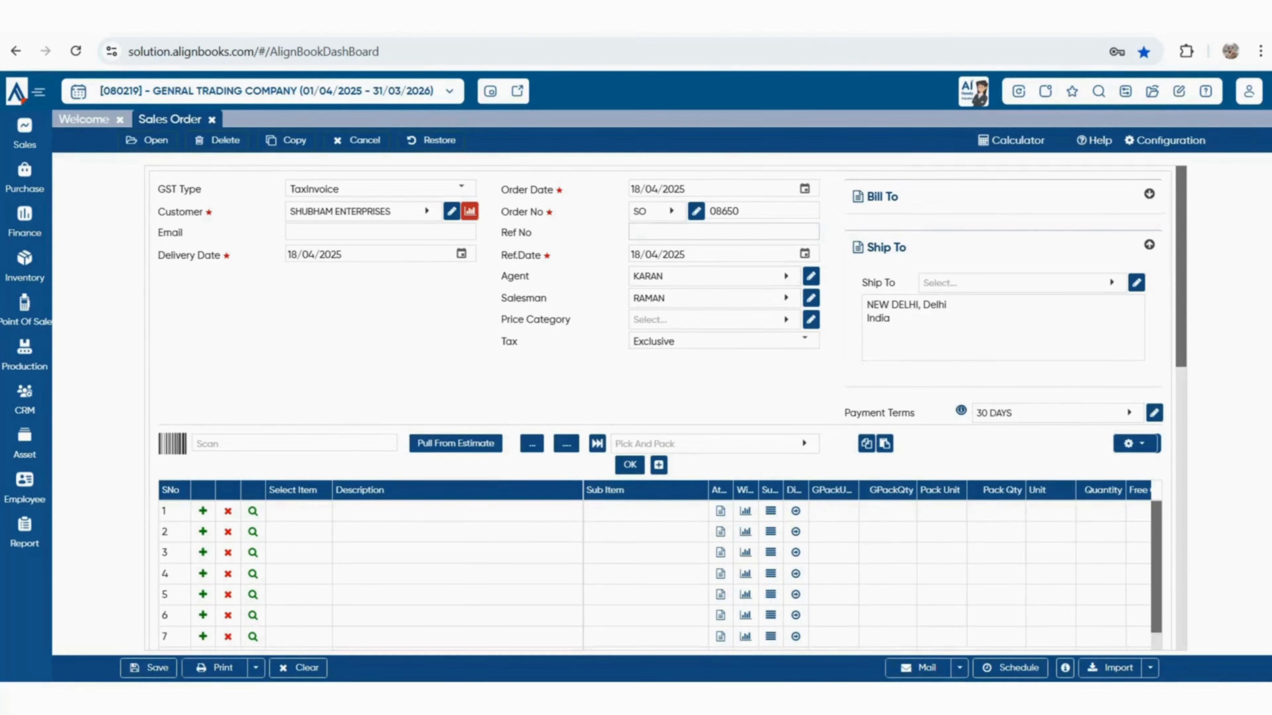
# Add PLASTIC BOTTEL as the first item on sales order 08650
pyautogui.doubleClick(724, 211)
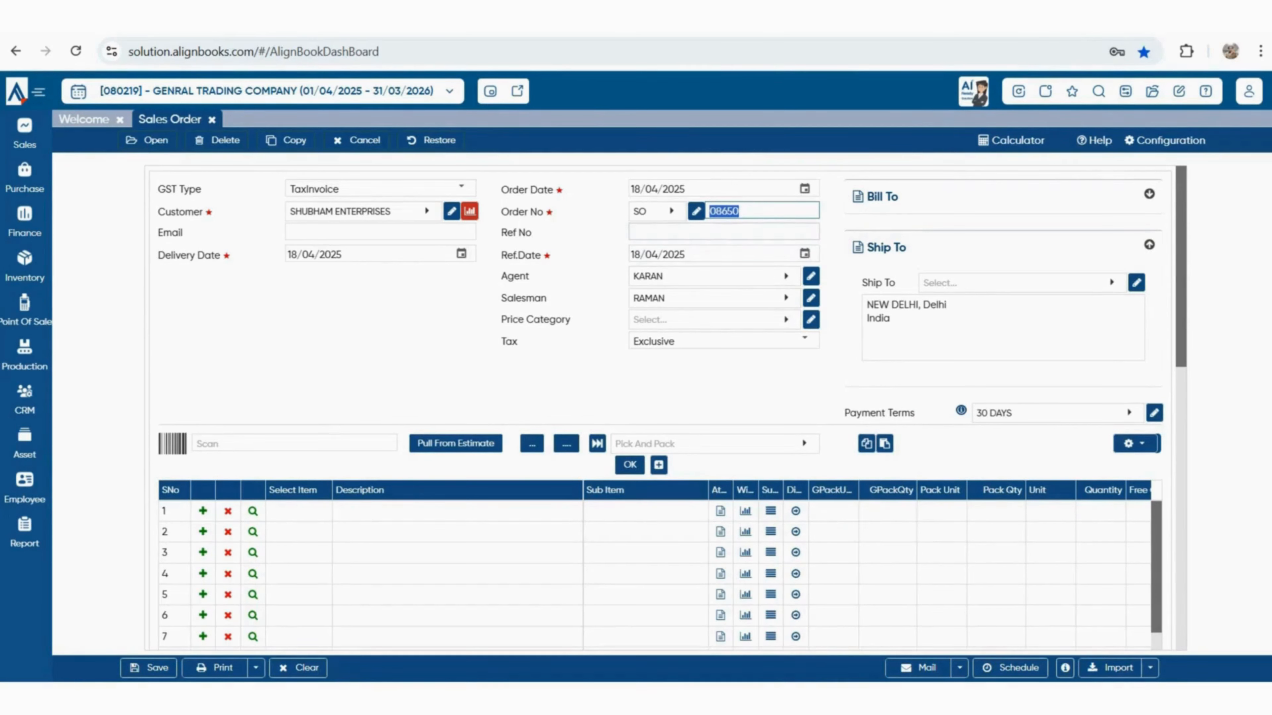
pyautogui.click(724, 232)
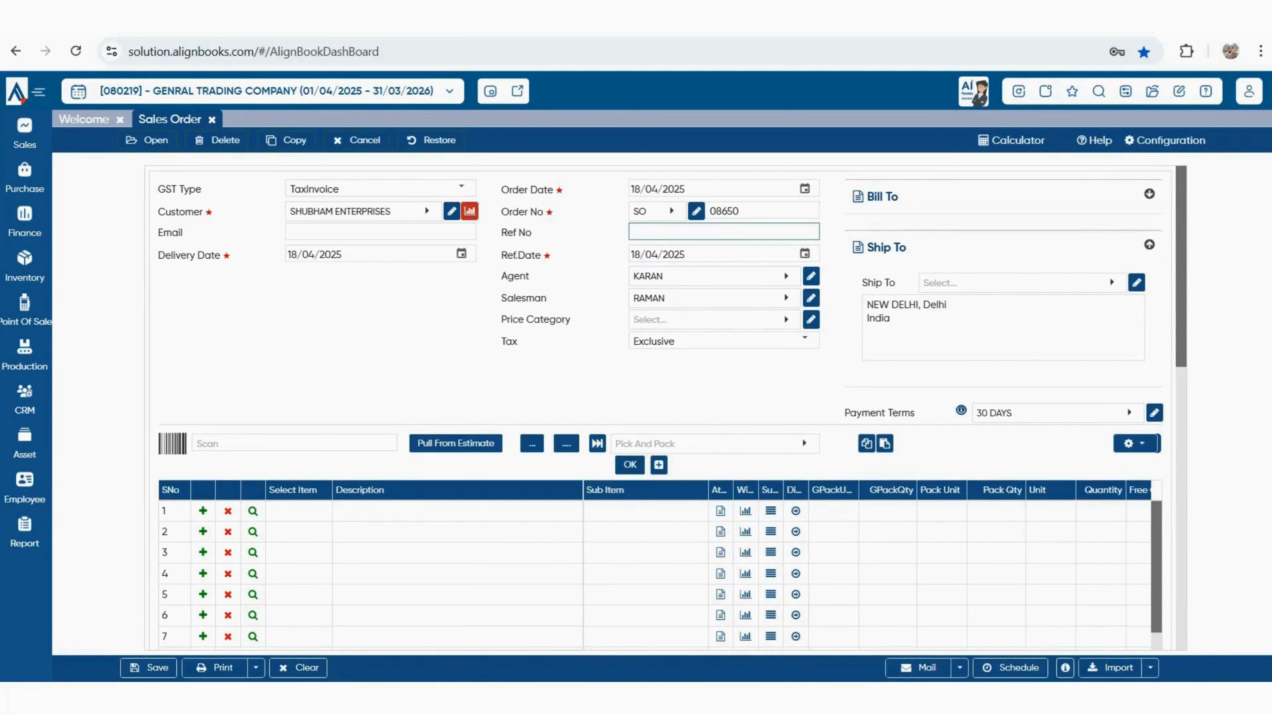
pyautogui.click(299, 511)
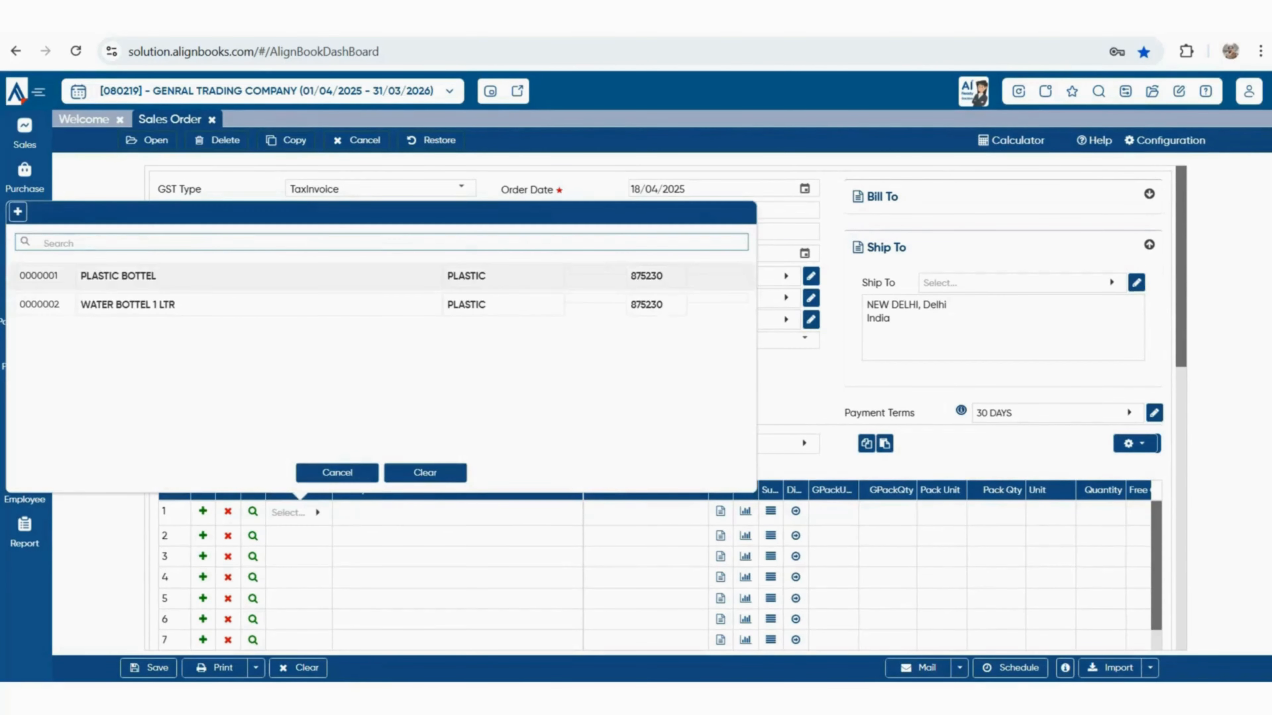
pyautogui.click(201, 276)
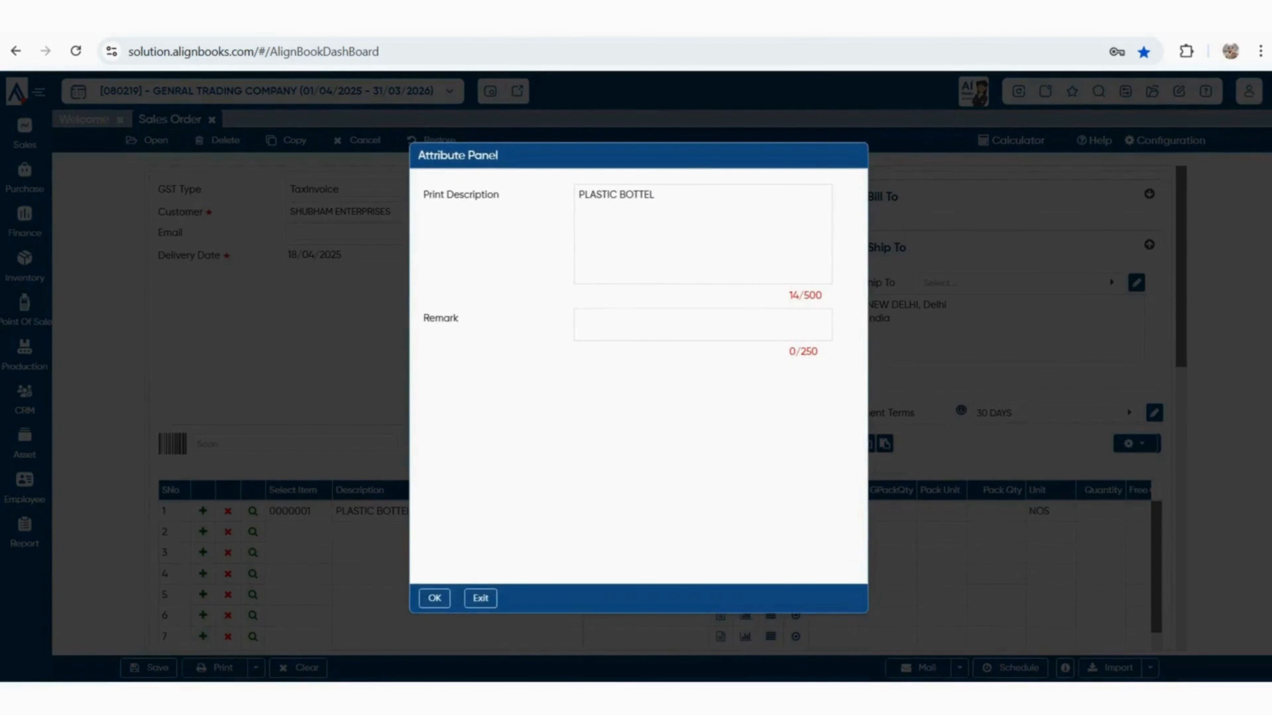
pyautogui.click(434, 598)
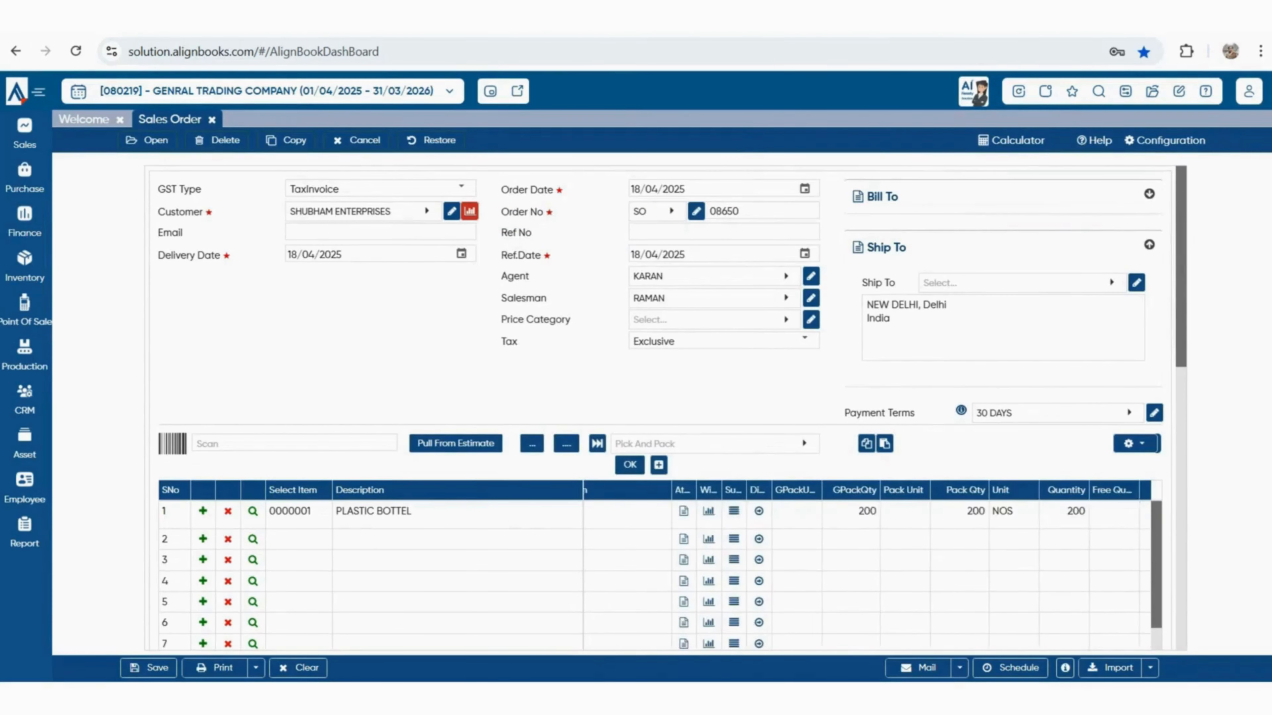
# Commit the 850 rate, then save and print the sales order
pyautogui.press('Tab')
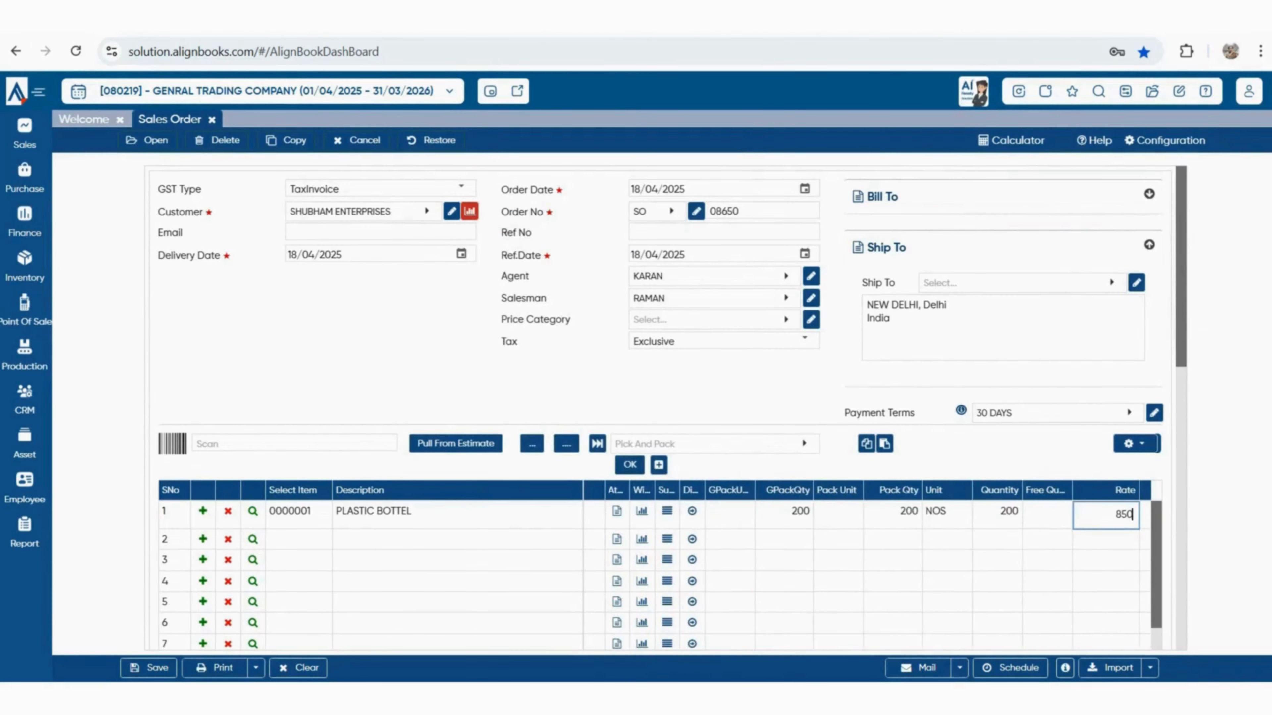
pyautogui.press('Tab')
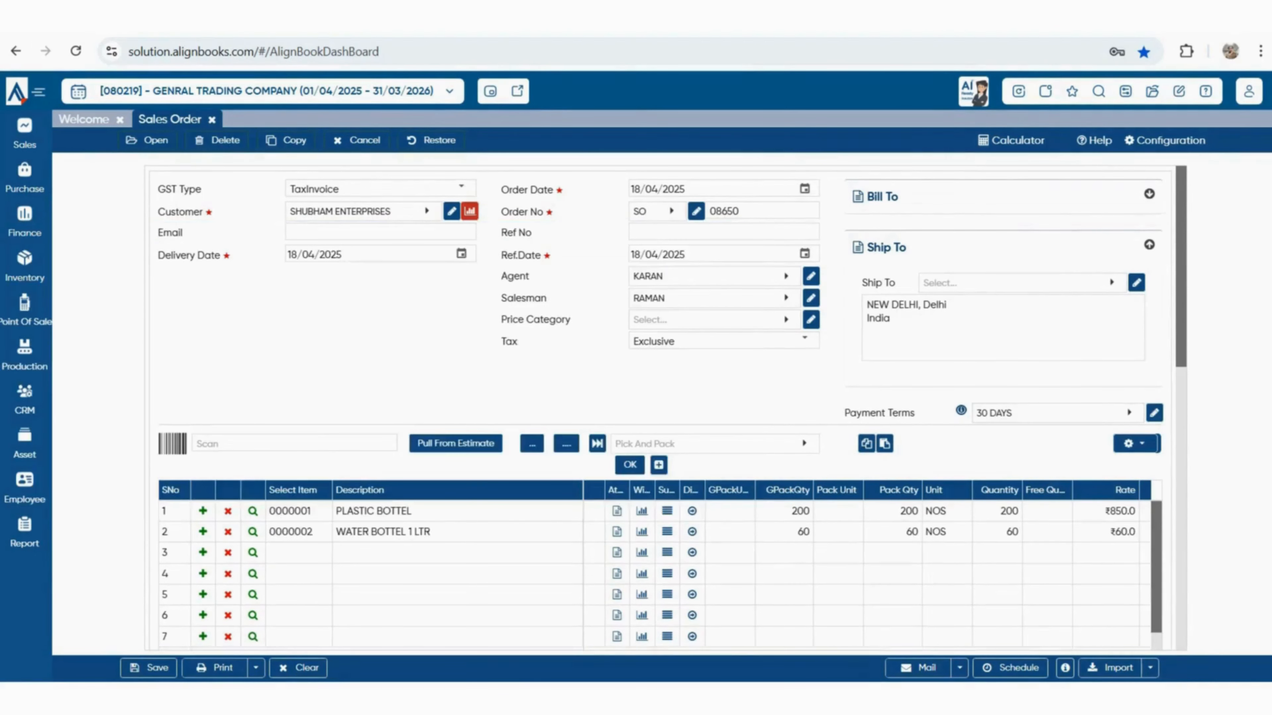
pyautogui.click(215, 668)
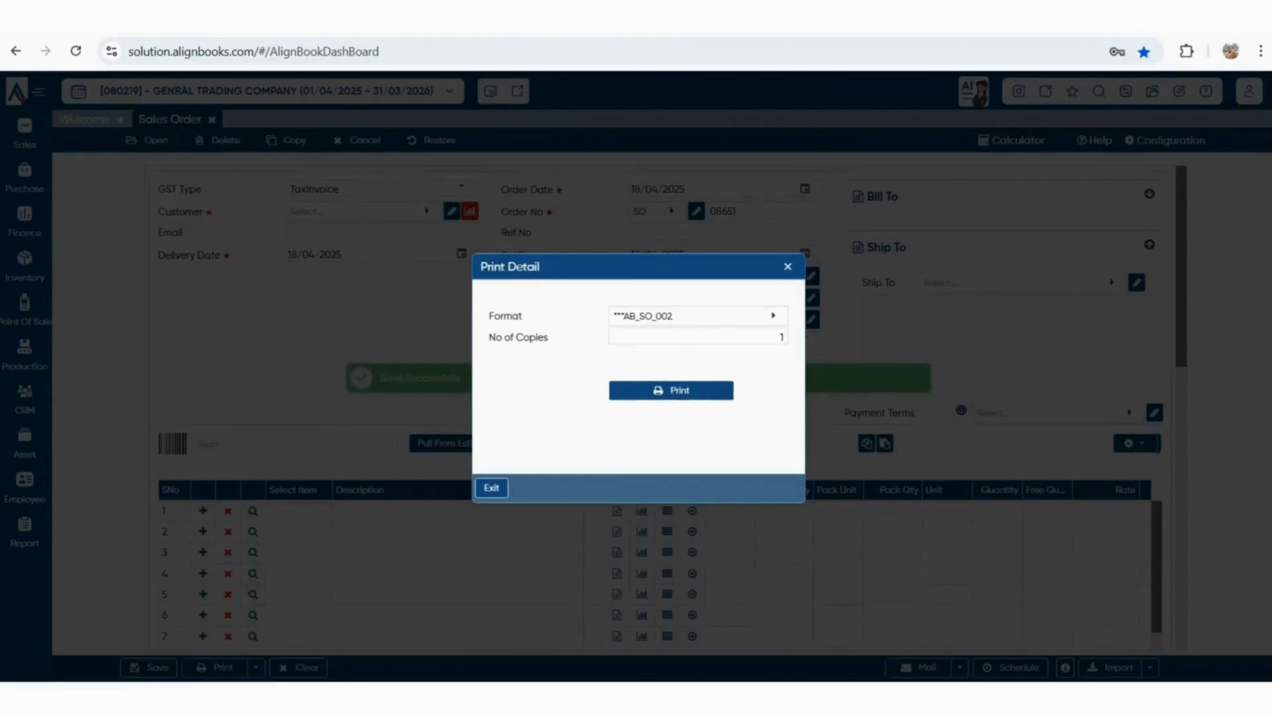
pyautogui.click(670, 390)
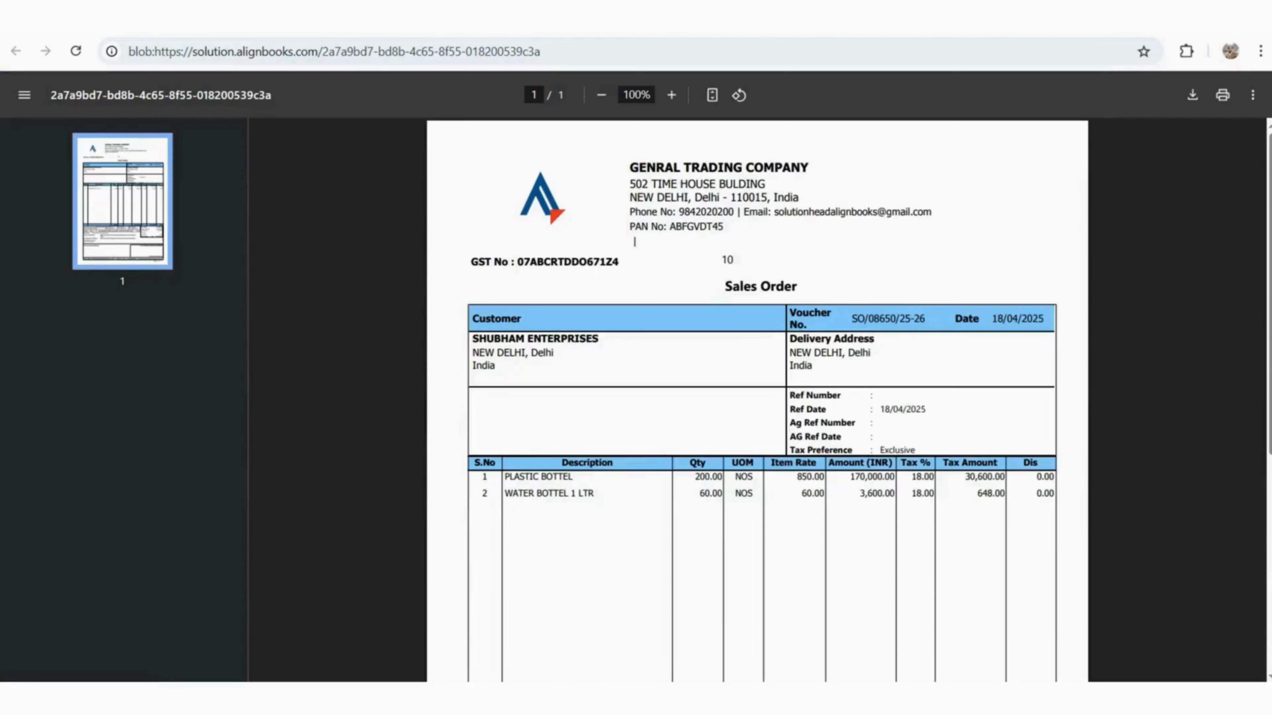
# Review the printed order SO/08650/25-26 in the PDF viewer, then close the PDF tab
pyautogui.scroll(-3, 757, 401)
pyautogui.scroll(3, 634, 242)
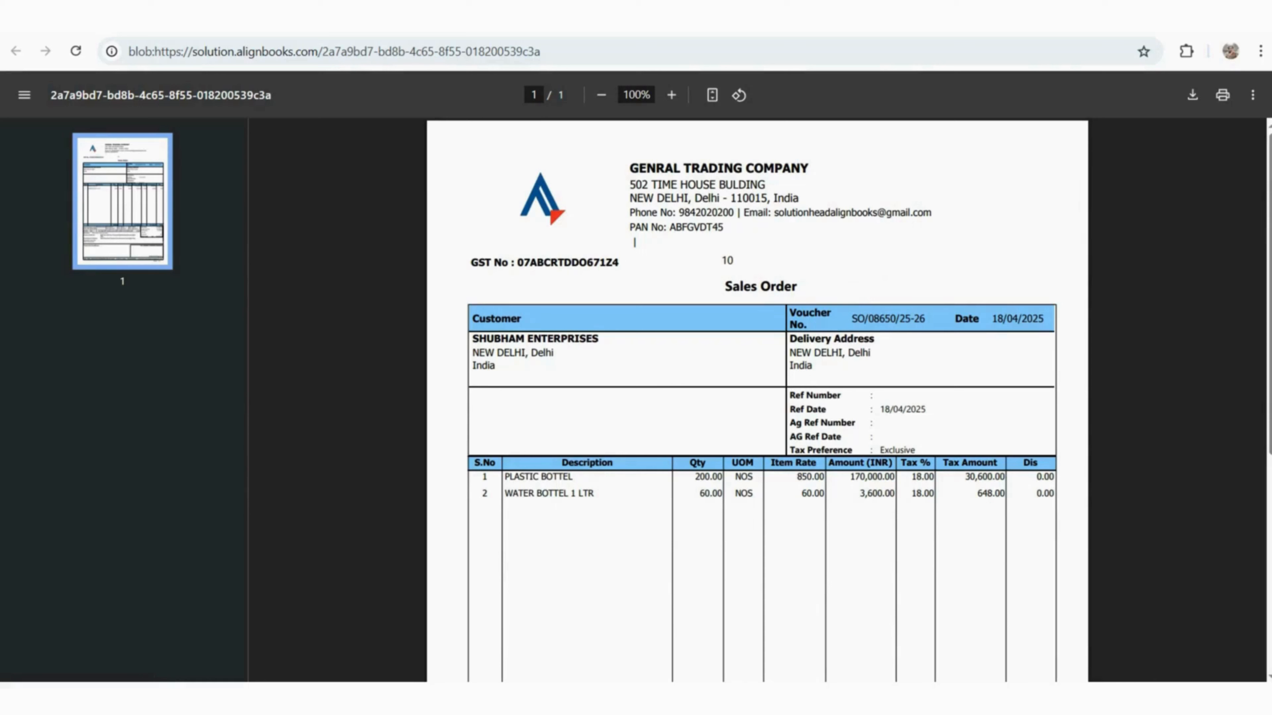
pyautogui.moveTo(472, 339); pyautogui.dragTo(510, 354)
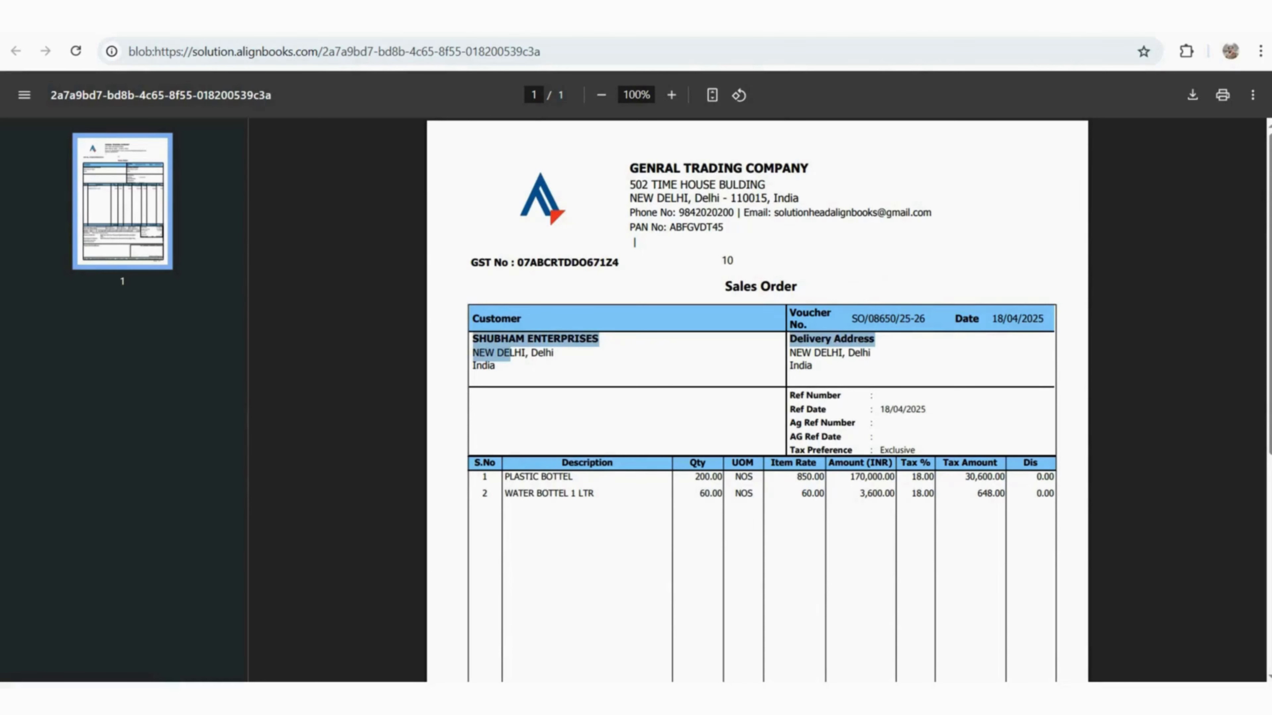
pyautogui.click(510, 354)
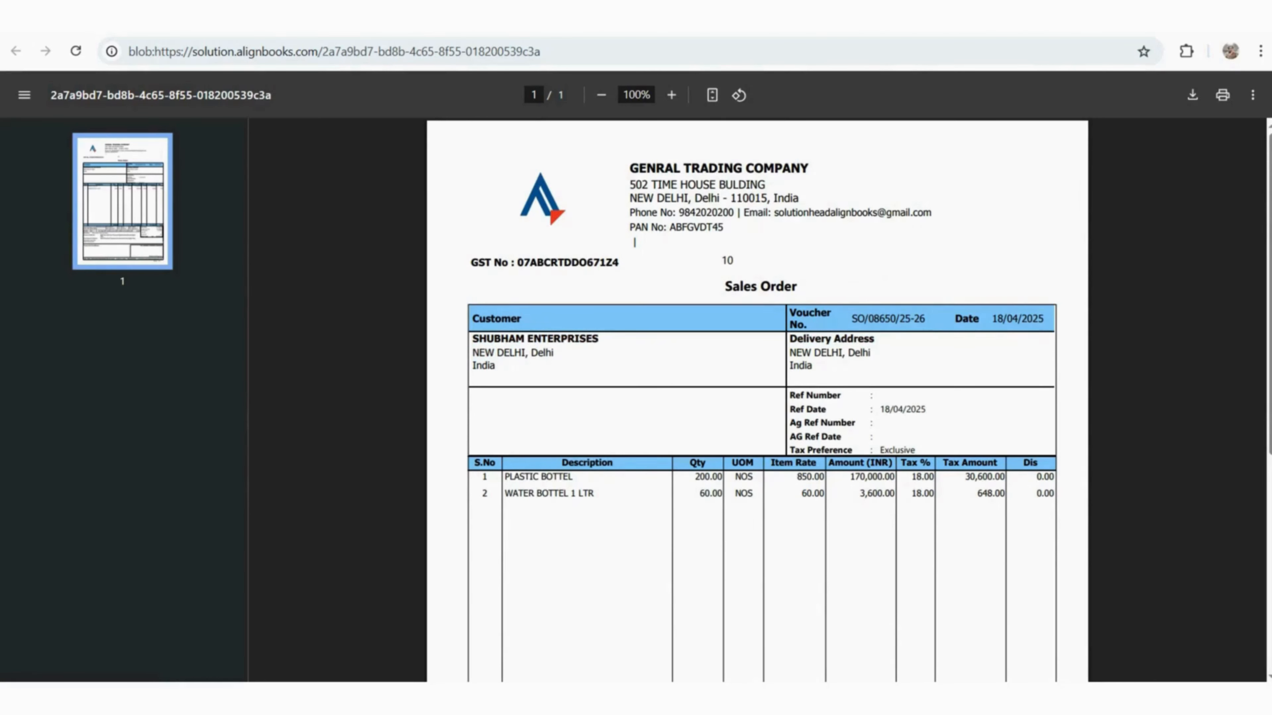
pyautogui.scroll(-3, 635, 242)
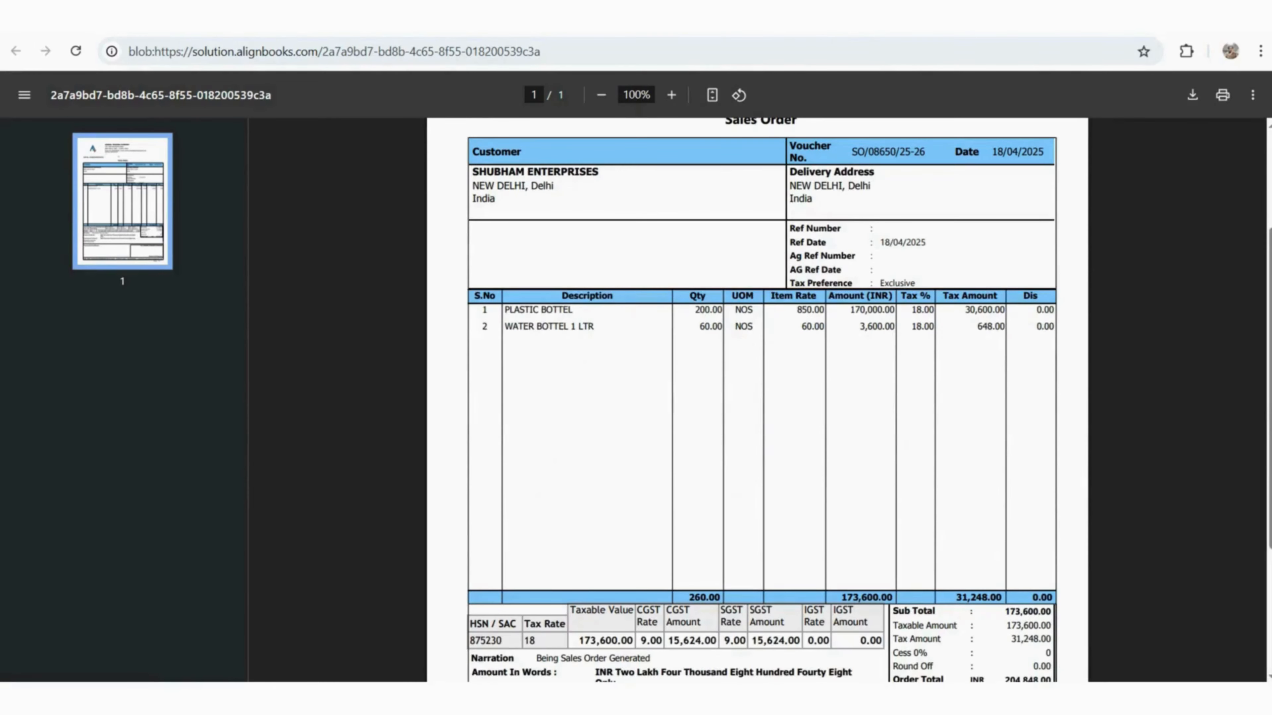
pyautogui.scroll(-4, 758, 401)
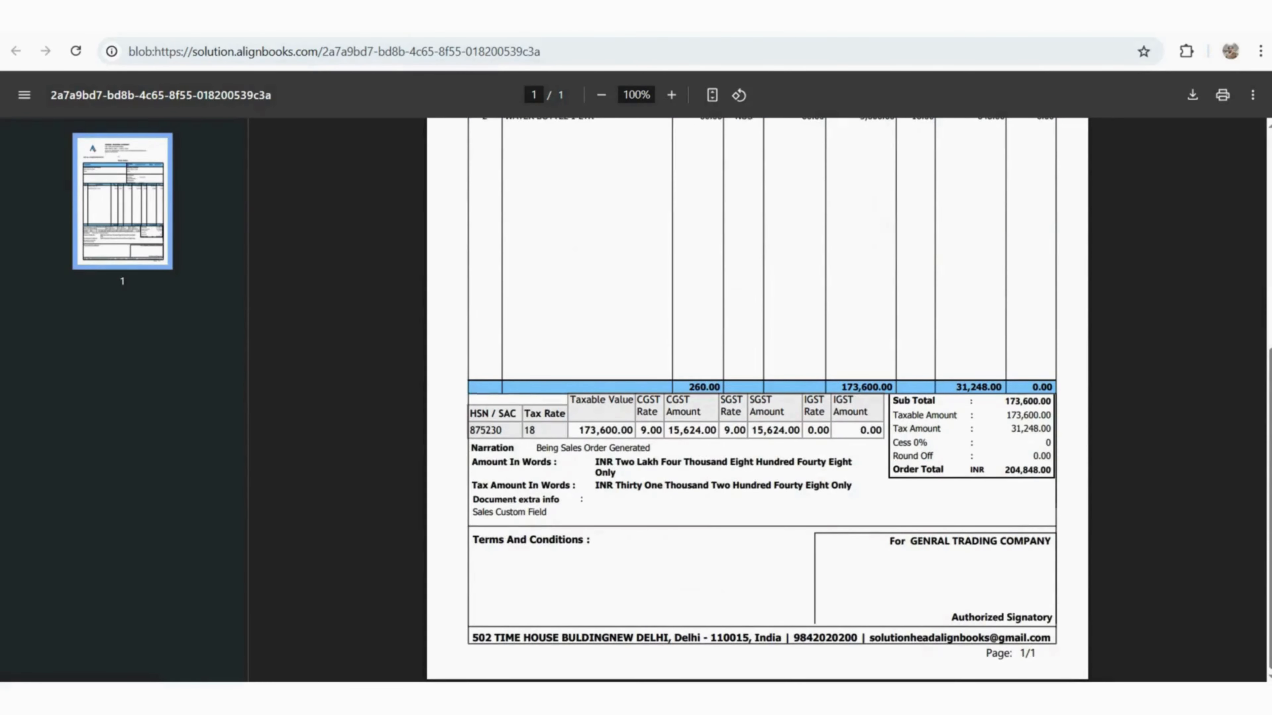
pyautogui.hotkey('ctrl', 'w')
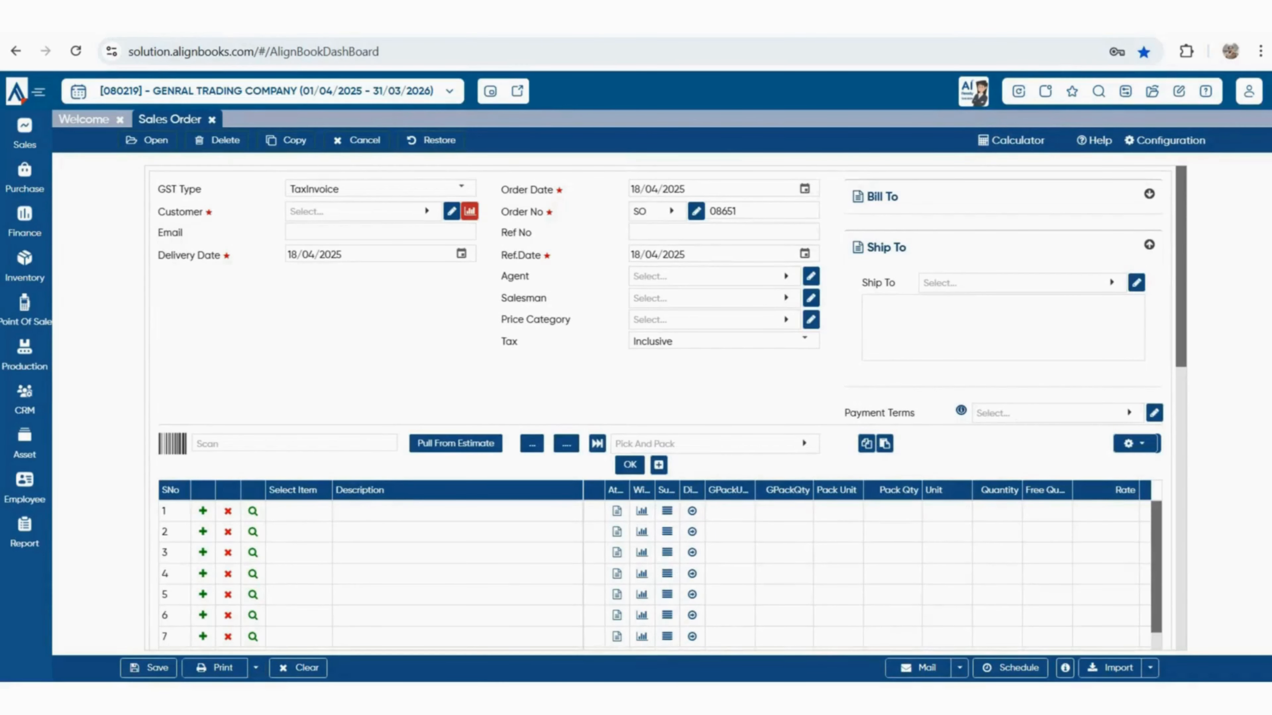
# Open the sales order print configuration and review the footer remark, terms and bank fields
pyautogui.click(256, 668)
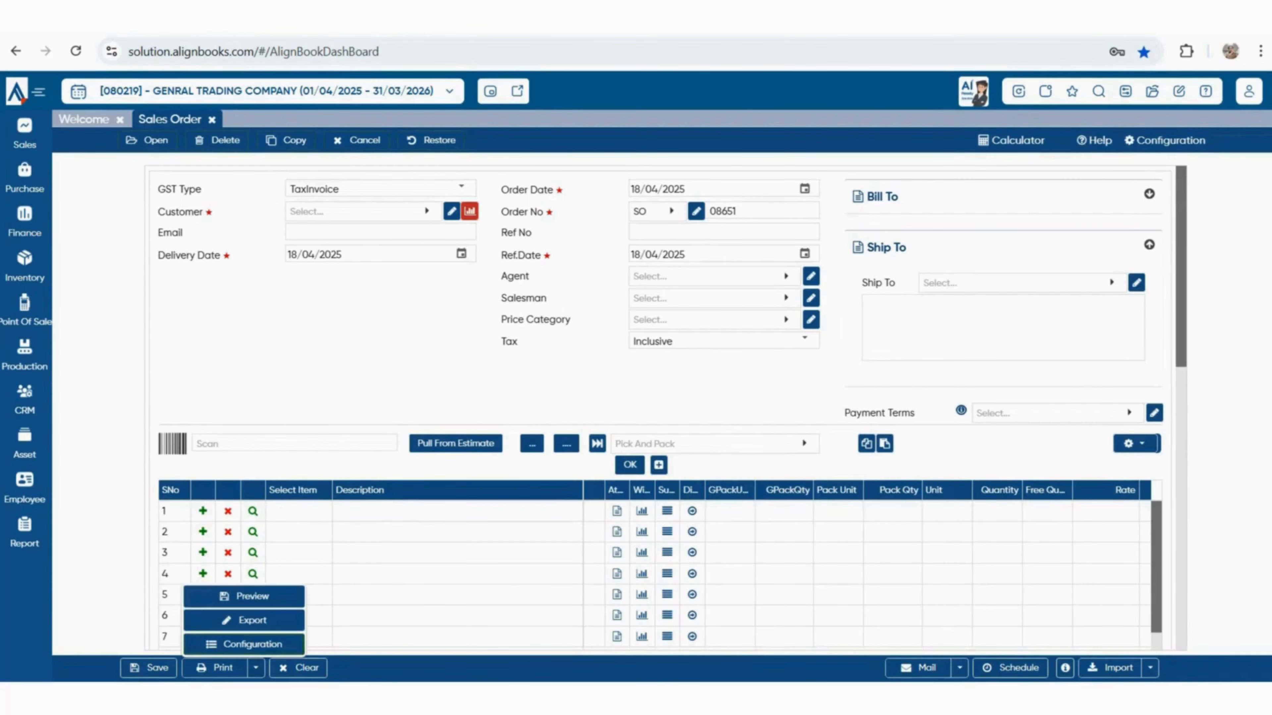
pyautogui.click(244, 644)
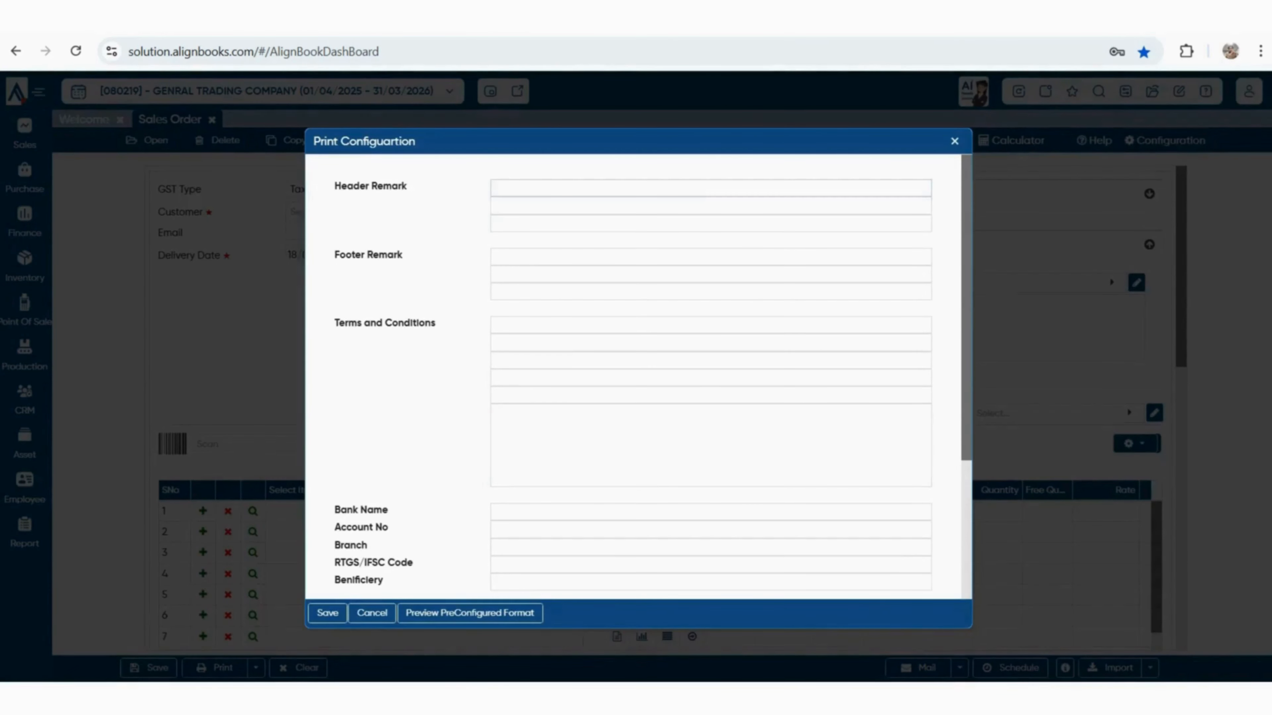
pyautogui.click(496, 257)
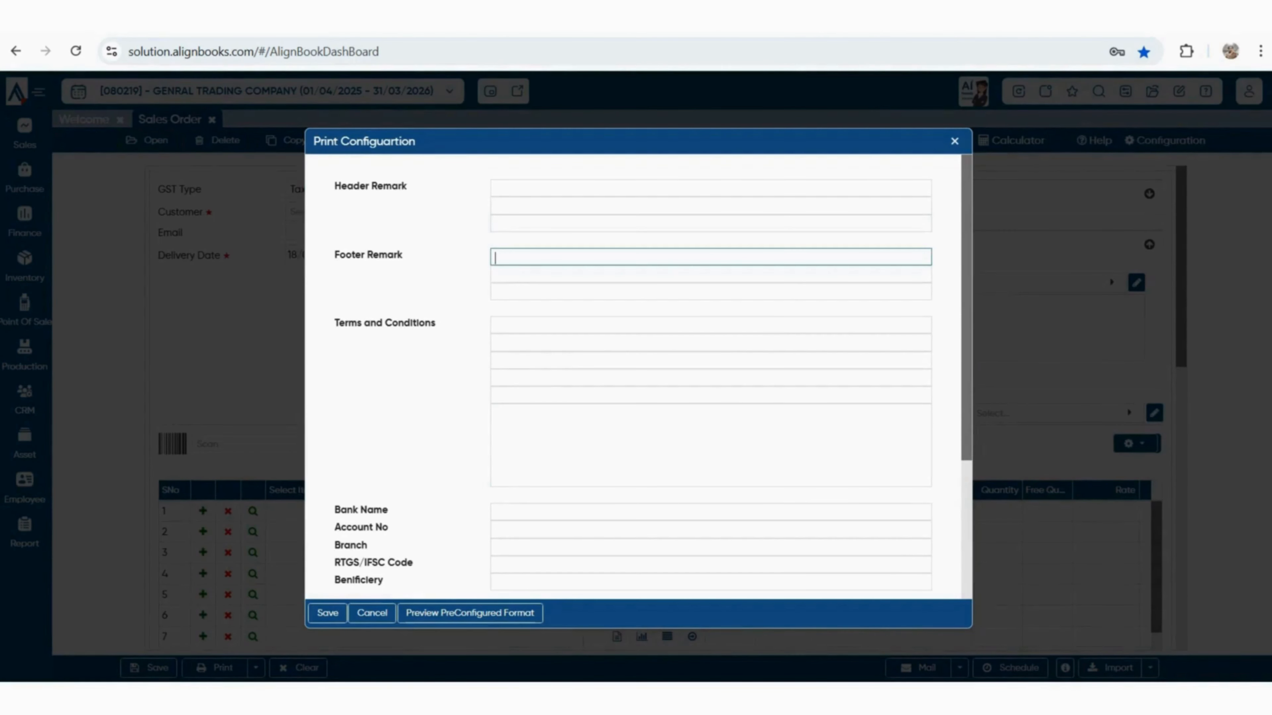
pyautogui.click(495, 343)
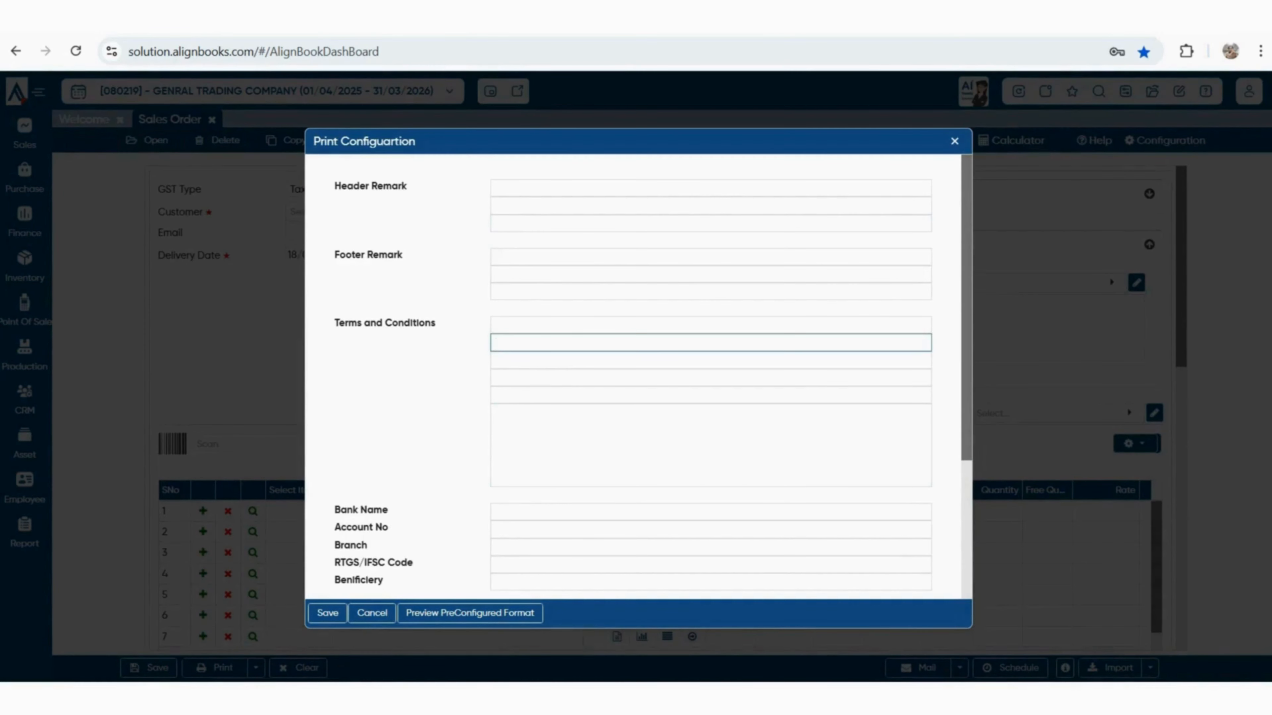
pyautogui.scroll(-2, 633, 376)
pyautogui.click(496, 345)
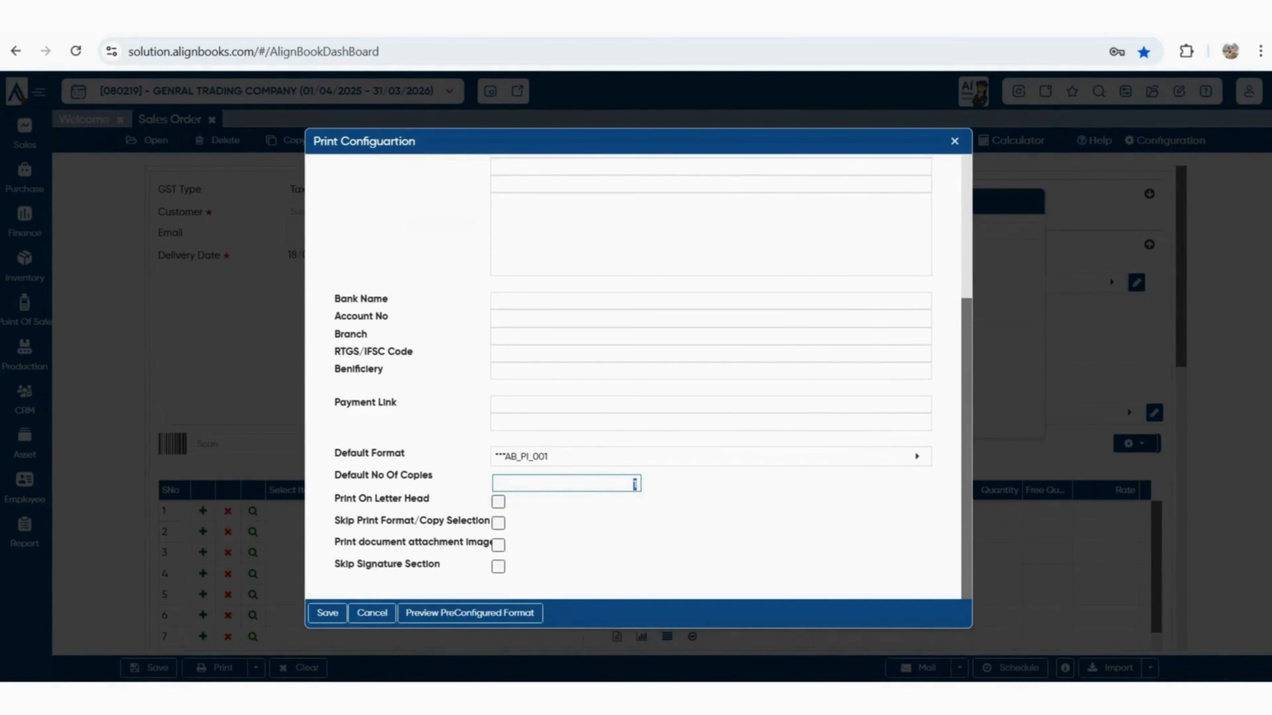
# Check the Skip Print Format/Copy Selection and Skip Signature options, then save with AB_PI_001, 1 copy
pyautogui.moveTo(334, 521); pyautogui.dragTo(499, 542)
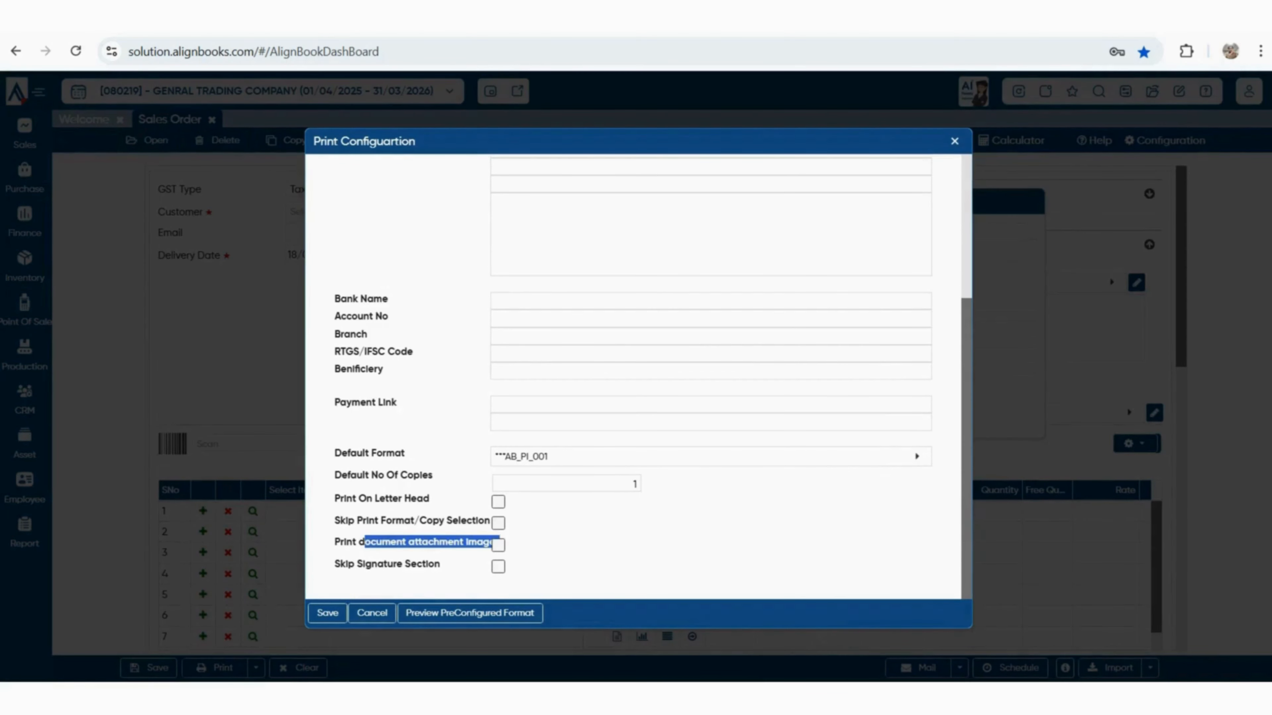
pyautogui.click(526, 546)
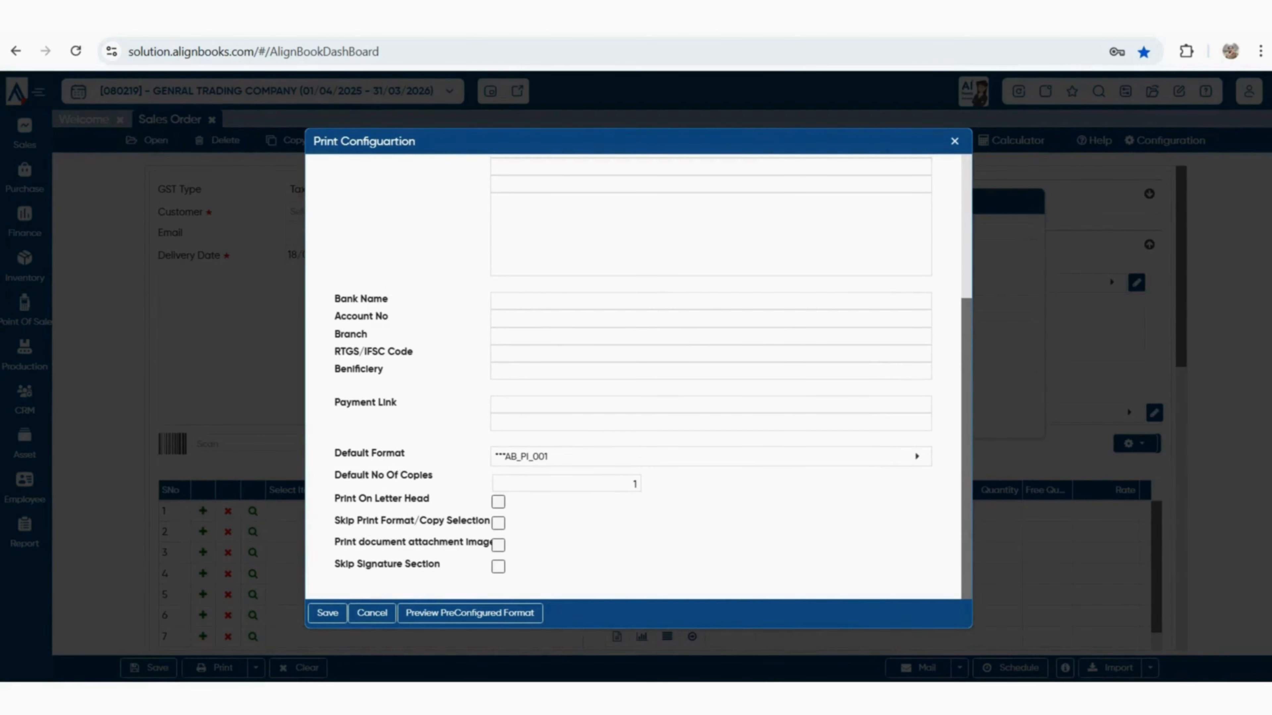
pyautogui.moveTo(355, 564); pyautogui.dragTo(441, 564)
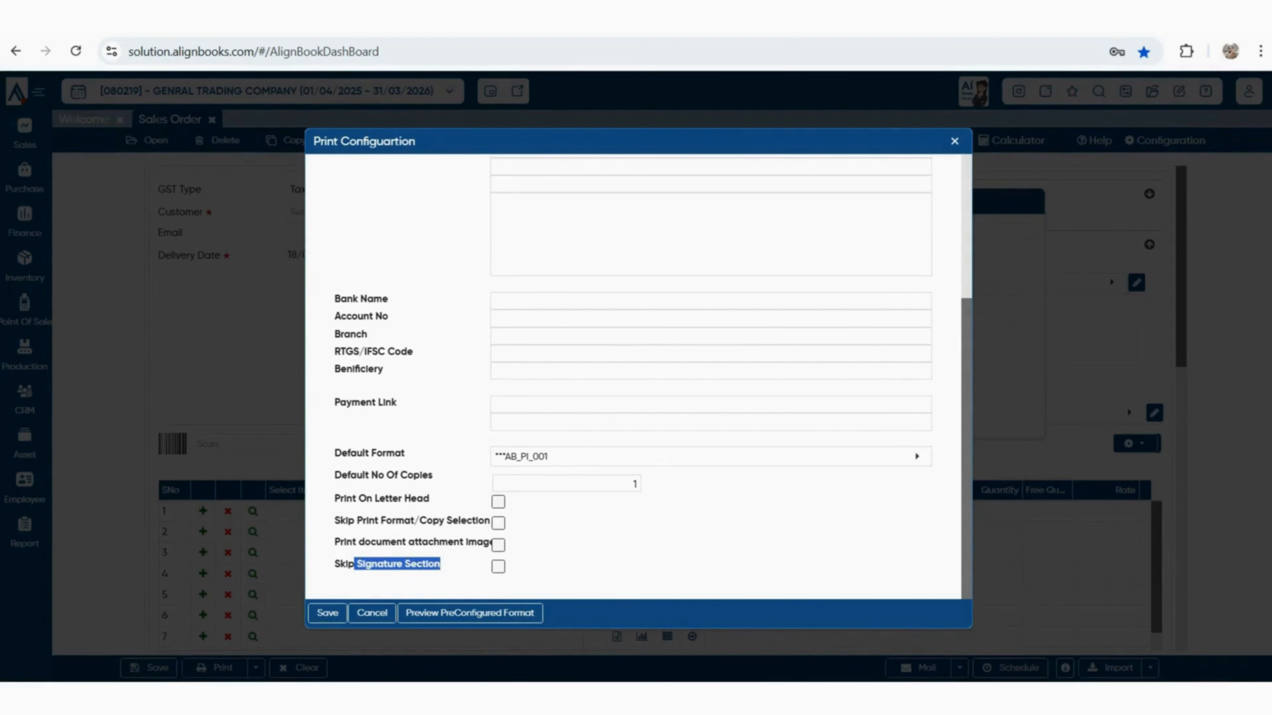
pyautogui.scroll(4, 635, 529)
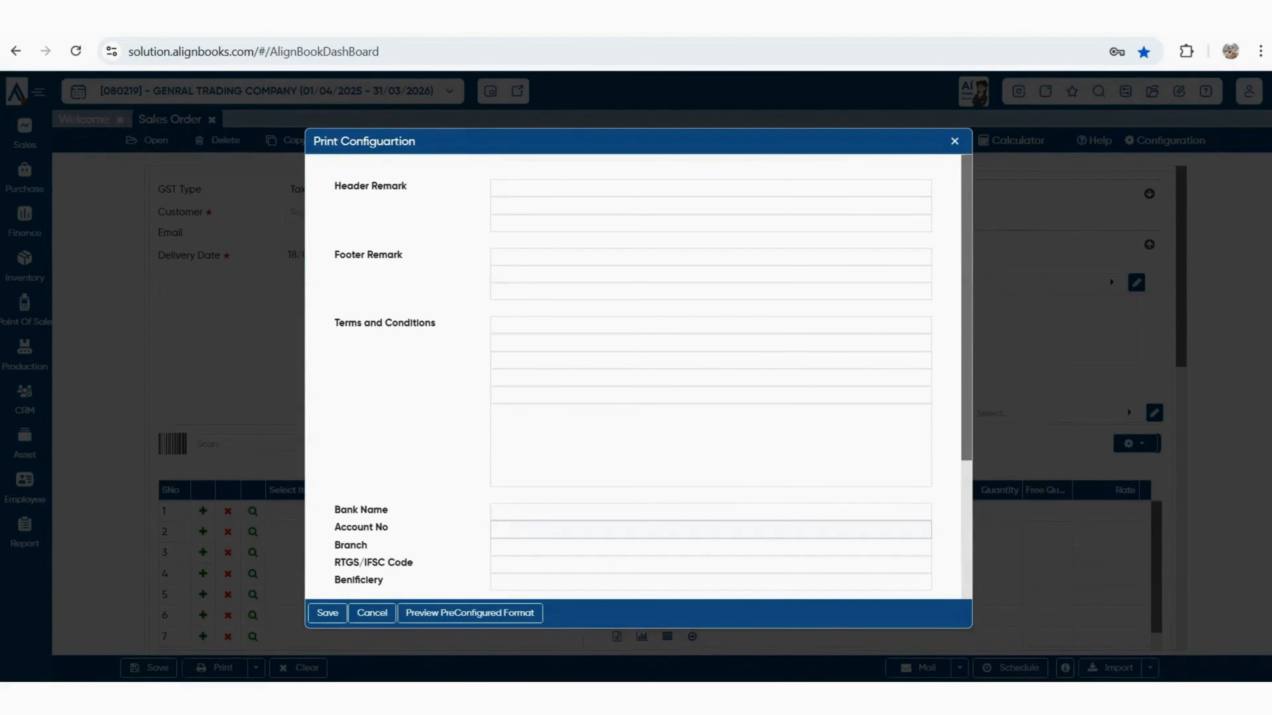
pyautogui.scroll(-4, 636, 466)
pyautogui.click(327, 613)
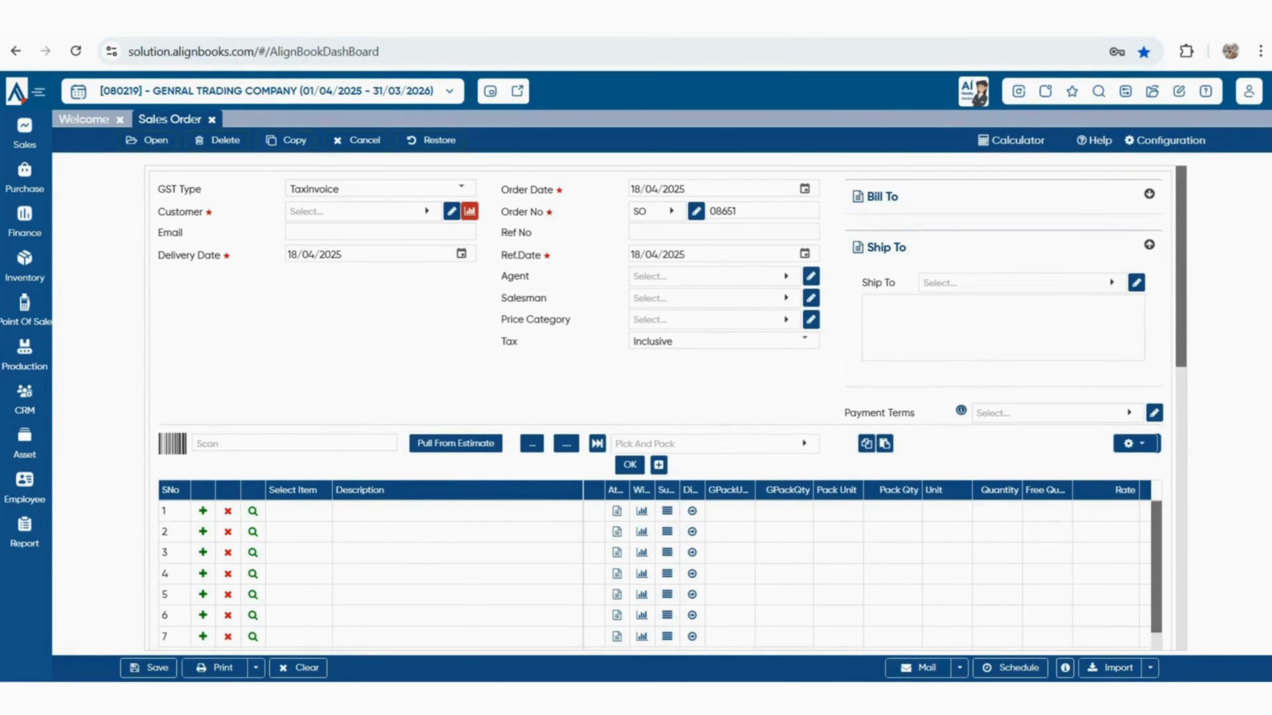
# Discard the blank form and load the SHUBHAM ENTERPRISES order SO 08650 from the order list
pyautogui.click(147, 140)
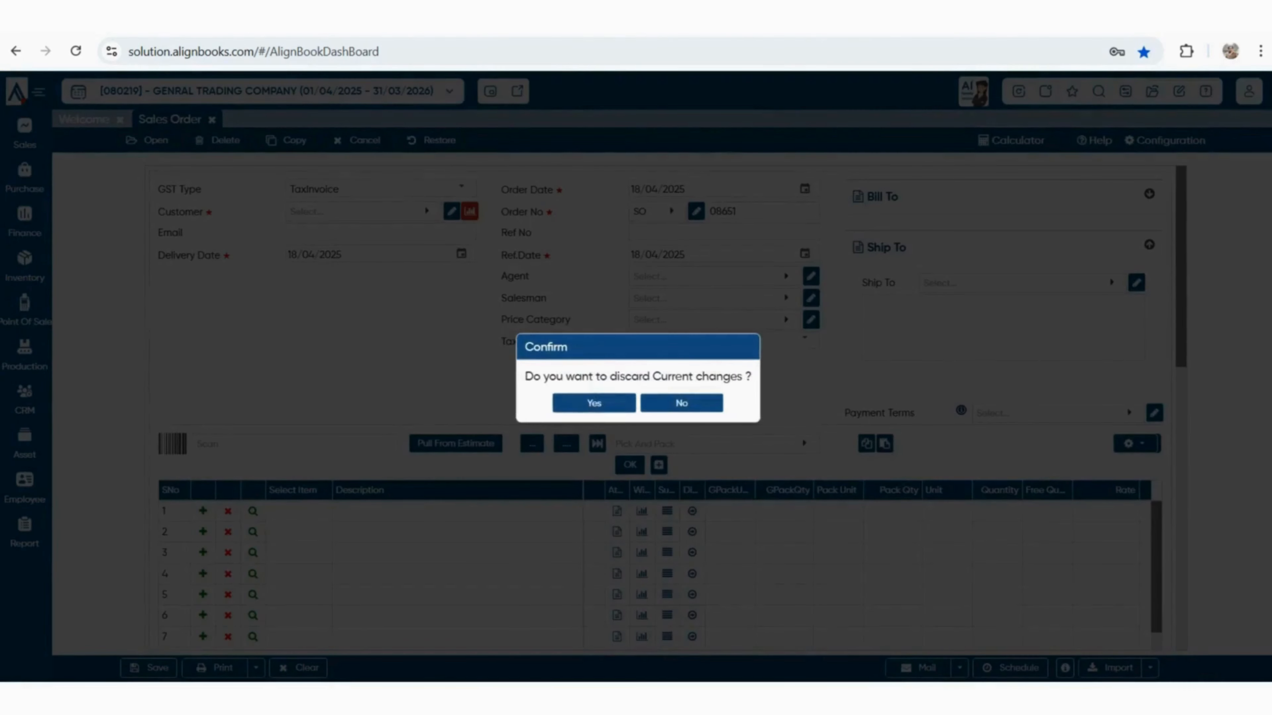
pyautogui.click(593, 403)
pyautogui.doubleClick(463, 285)
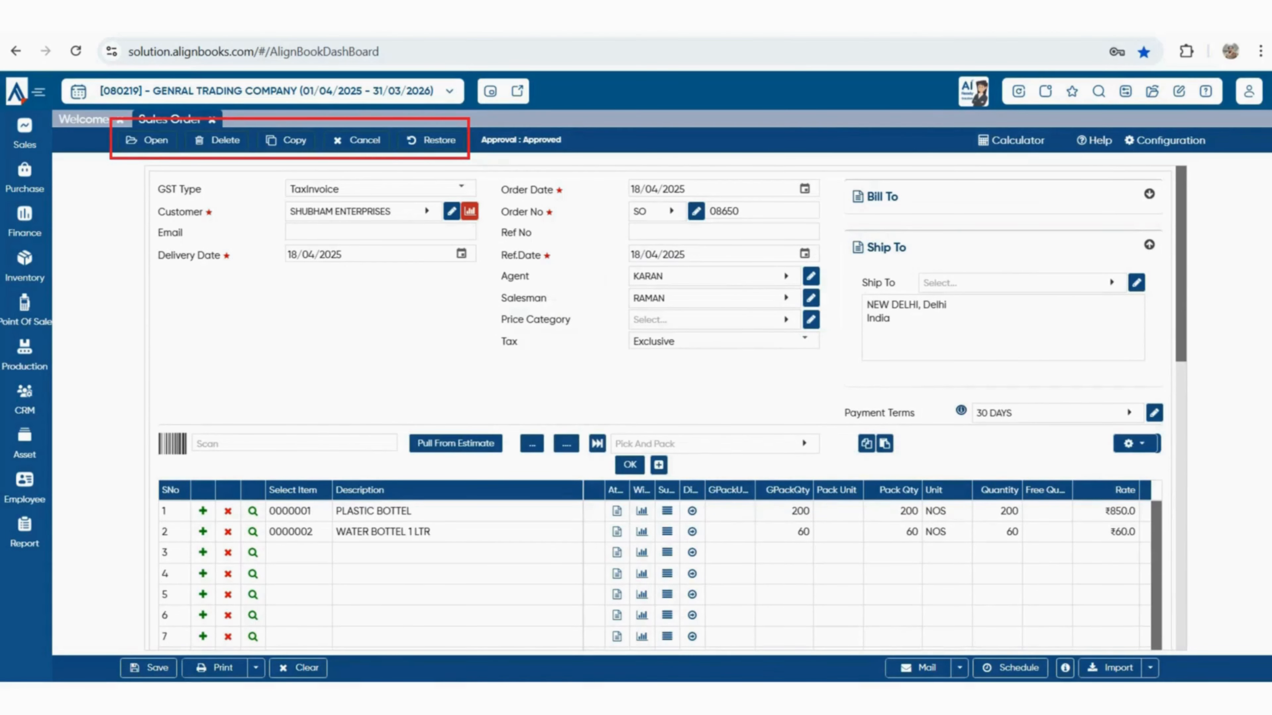
# Find the Order v/s Invoice v/s Receipt report under Customer/Sales linkage reports
pyautogui.click(24, 534)
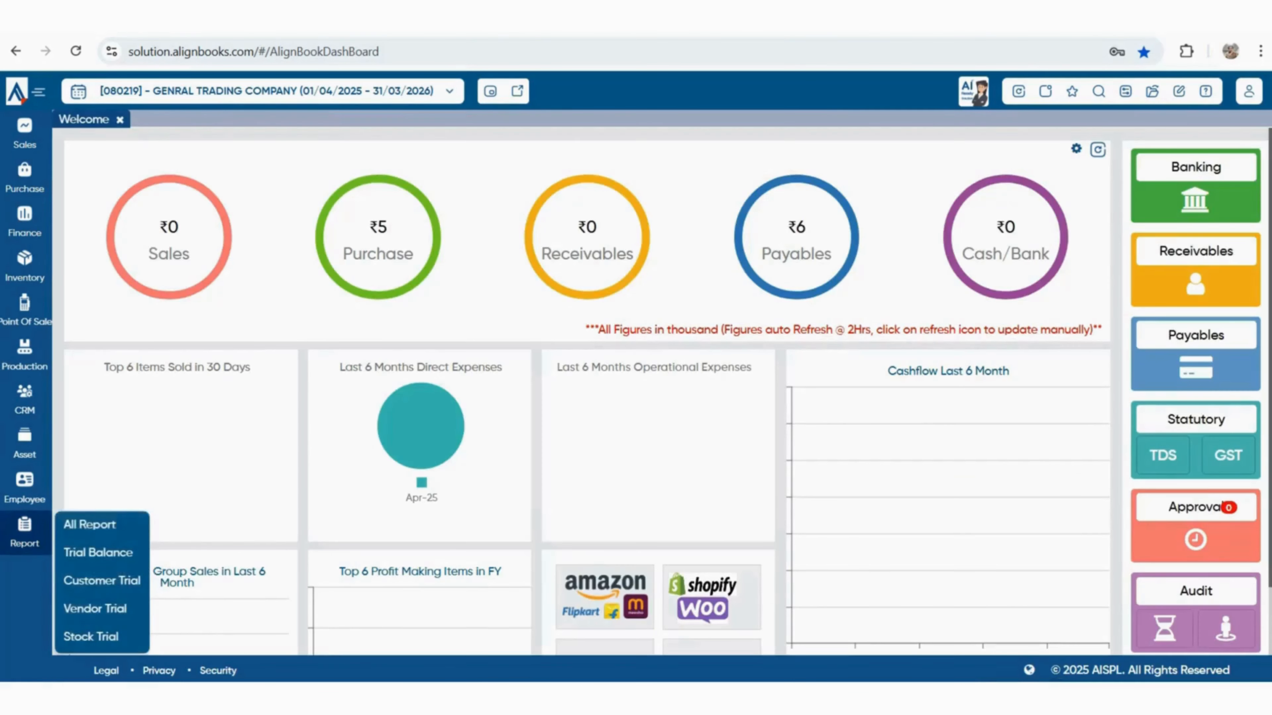
pyautogui.click(88, 525)
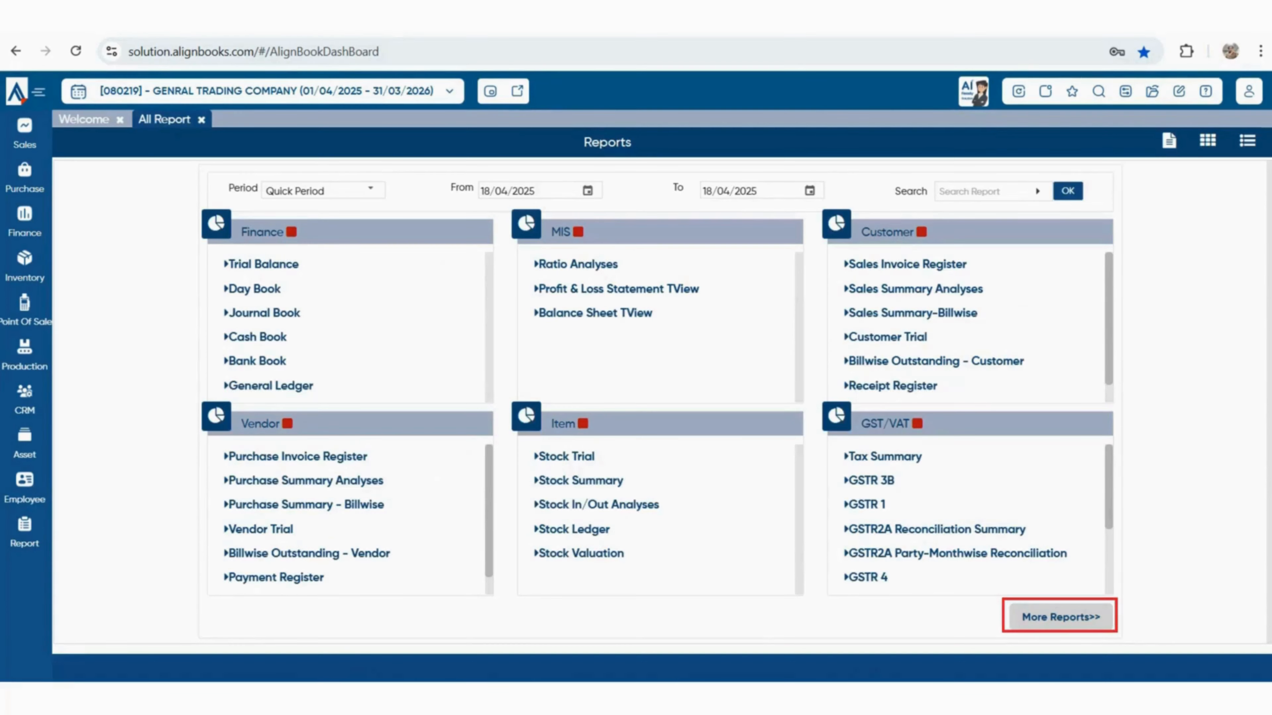
pyautogui.click(1060, 617)
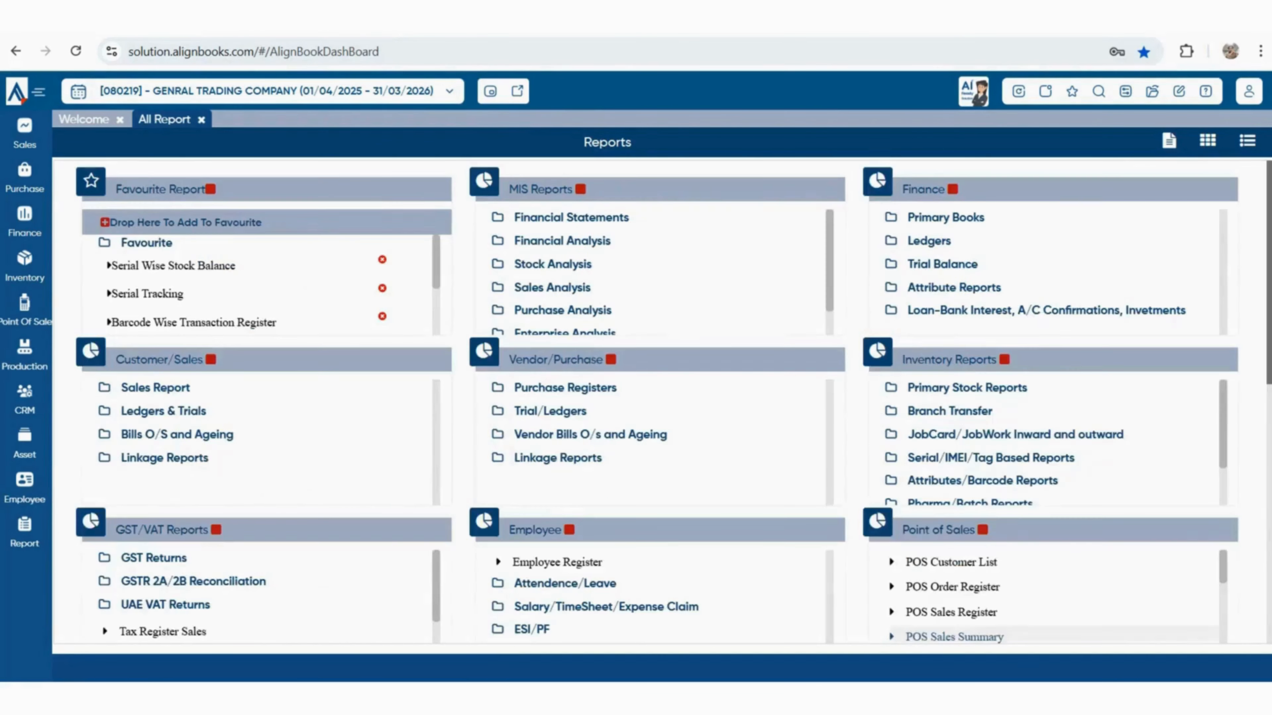
pyautogui.scroll(-2, 128, 373)
pyautogui.click(128, 373)
pyautogui.scroll(-3, 127, 373)
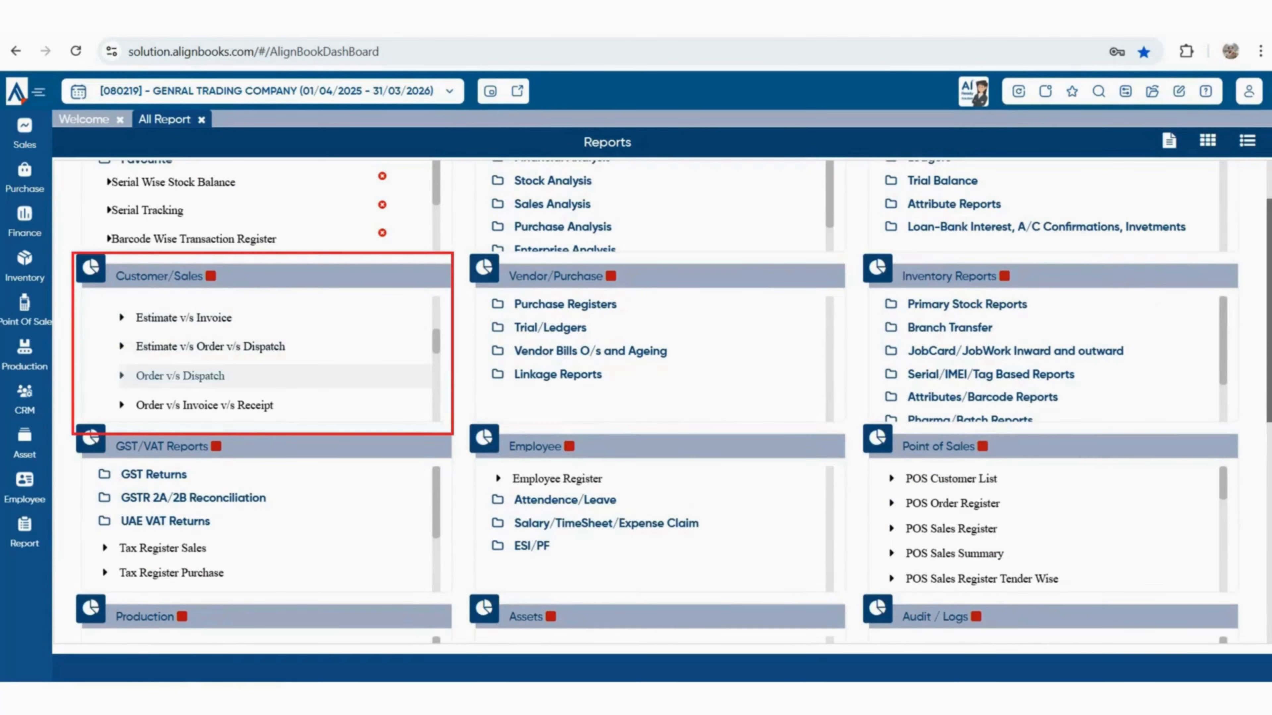
pyautogui.scroll(-3, 275, 358)
pyautogui.click(205, 321)
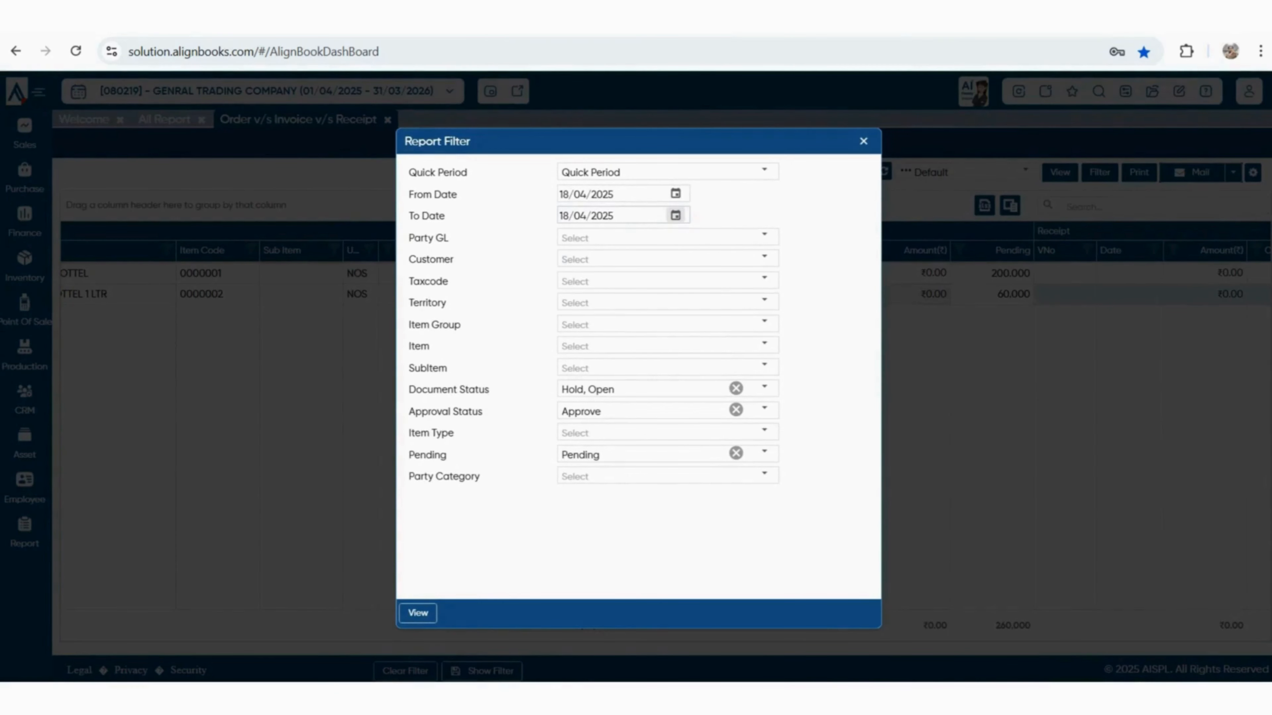
# Keep the Pending filter and view the report for 18/04/2025
pyautogui.click(765, 452)
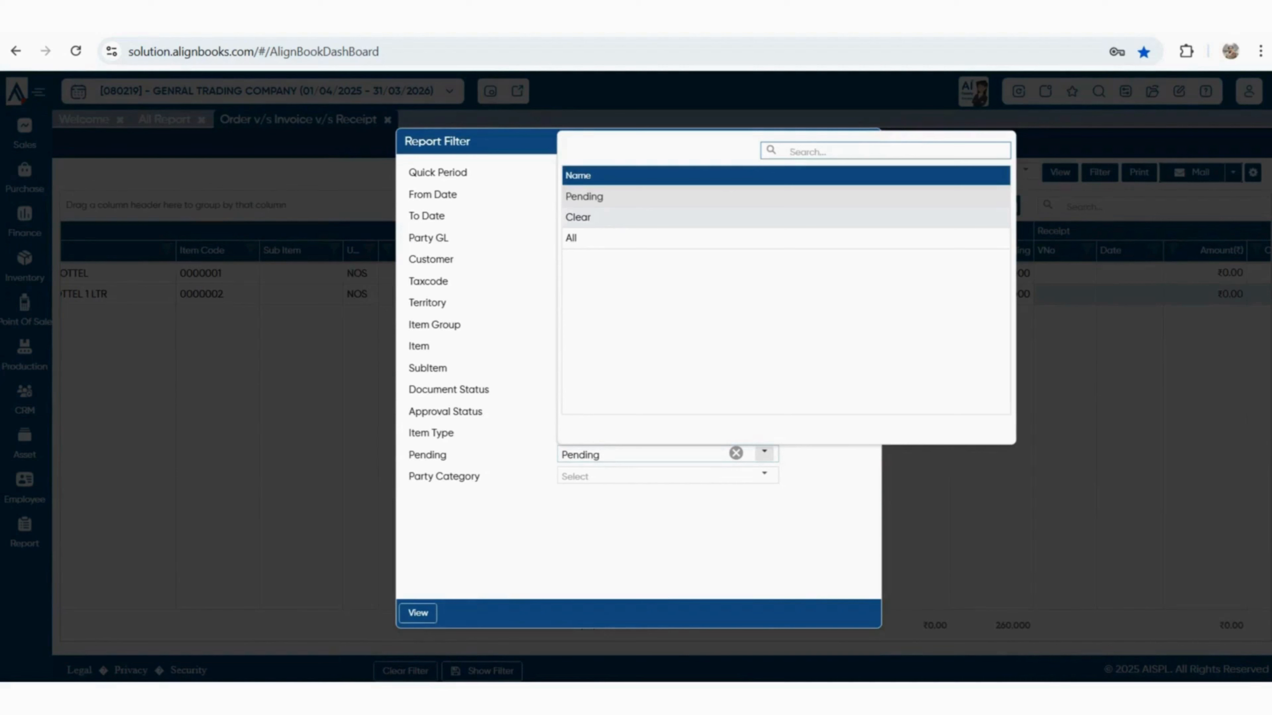
pyautogui.click(765, 453)
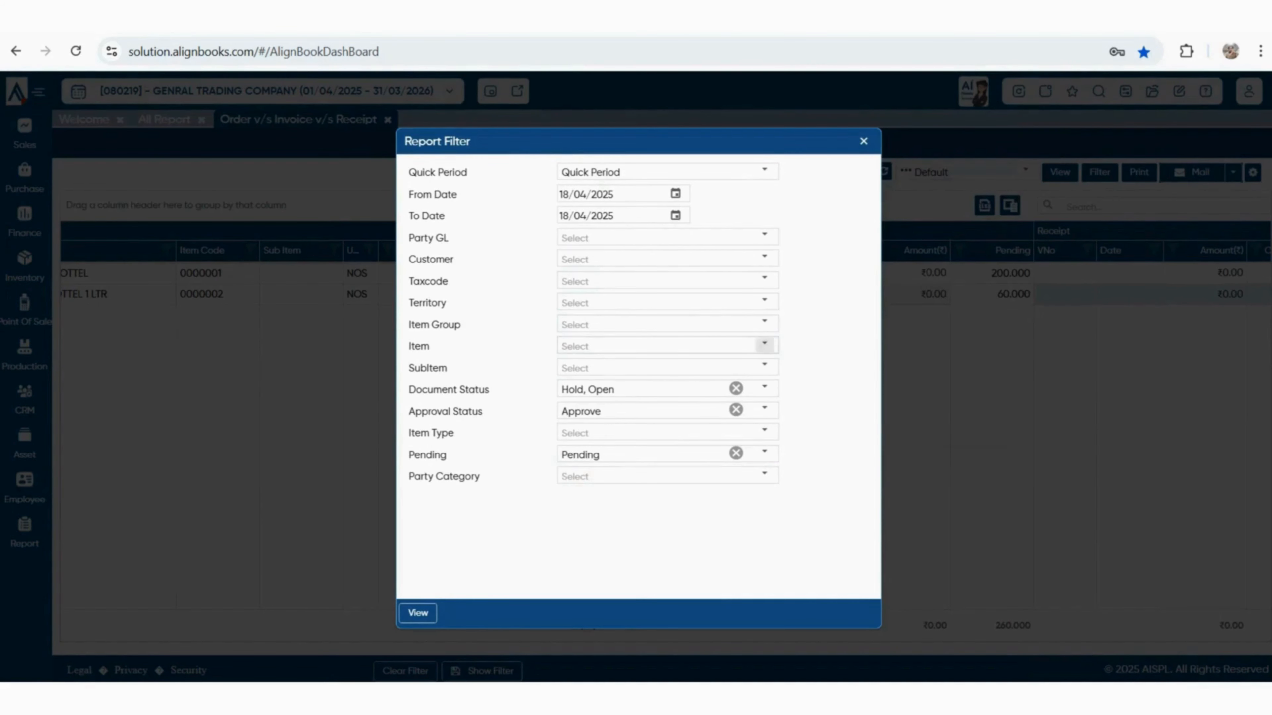
pyautogui.click(863, 141)
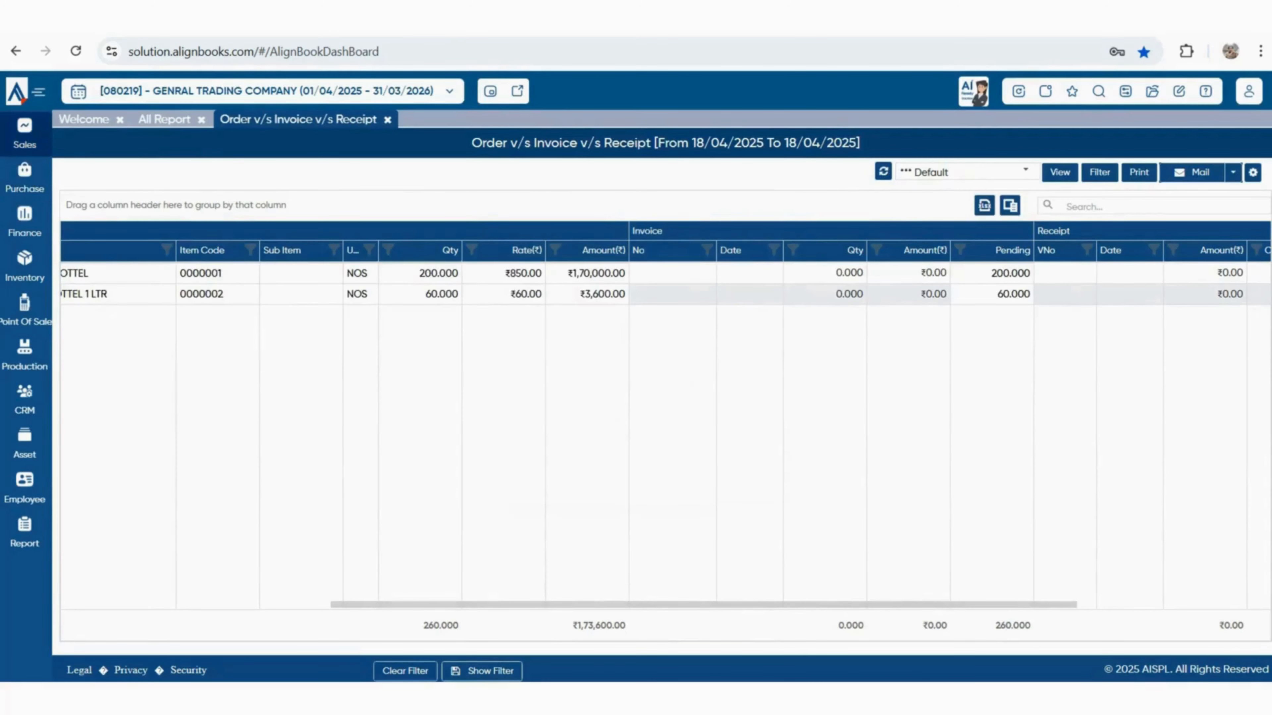
# Start Sales Invoice 00001, save Sales Order as parent document, and choose customer SHUBHAM ENTERPRISES
pyautogui.click(25, 133)
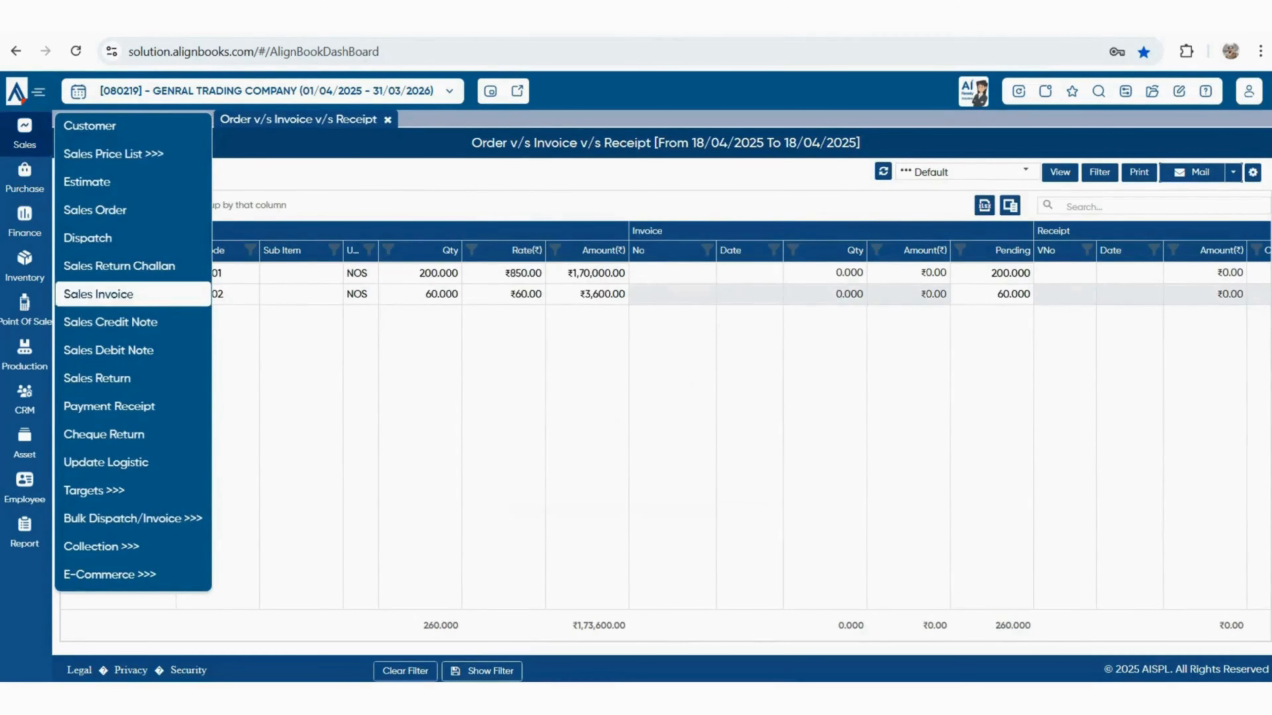
pyautogui.click(99, 295)
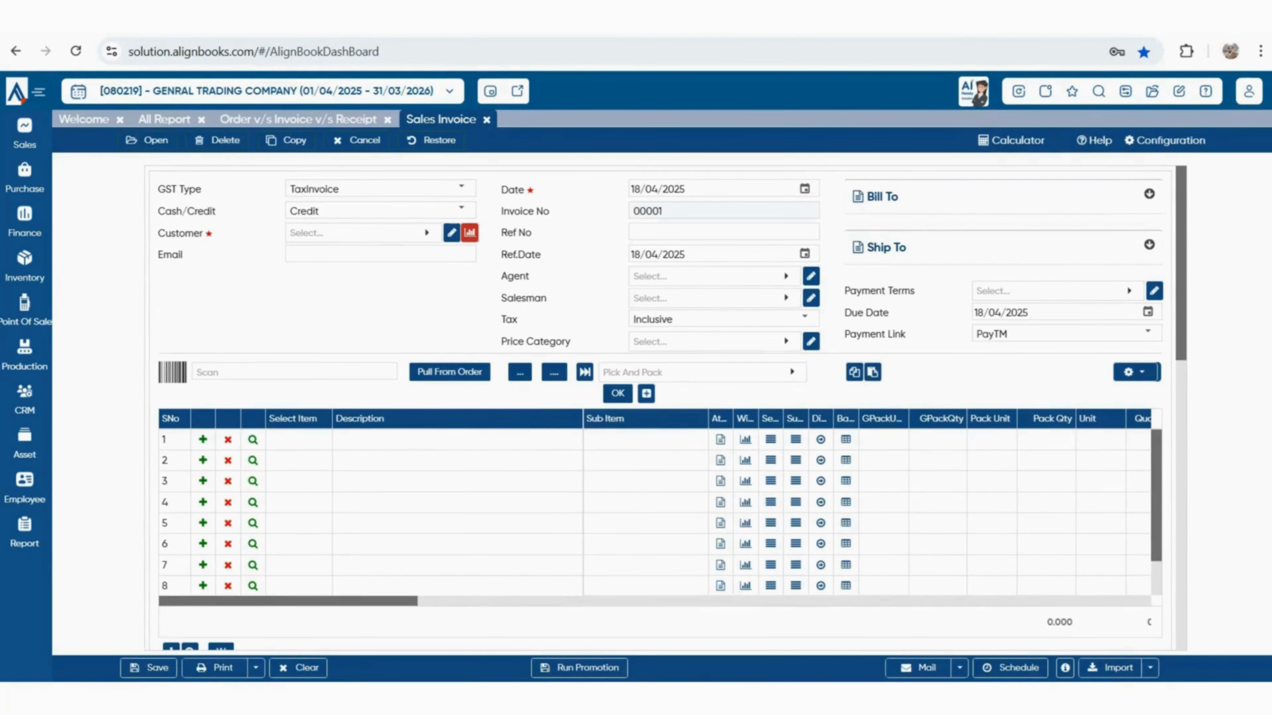
pyautogui.click(1165, 141)
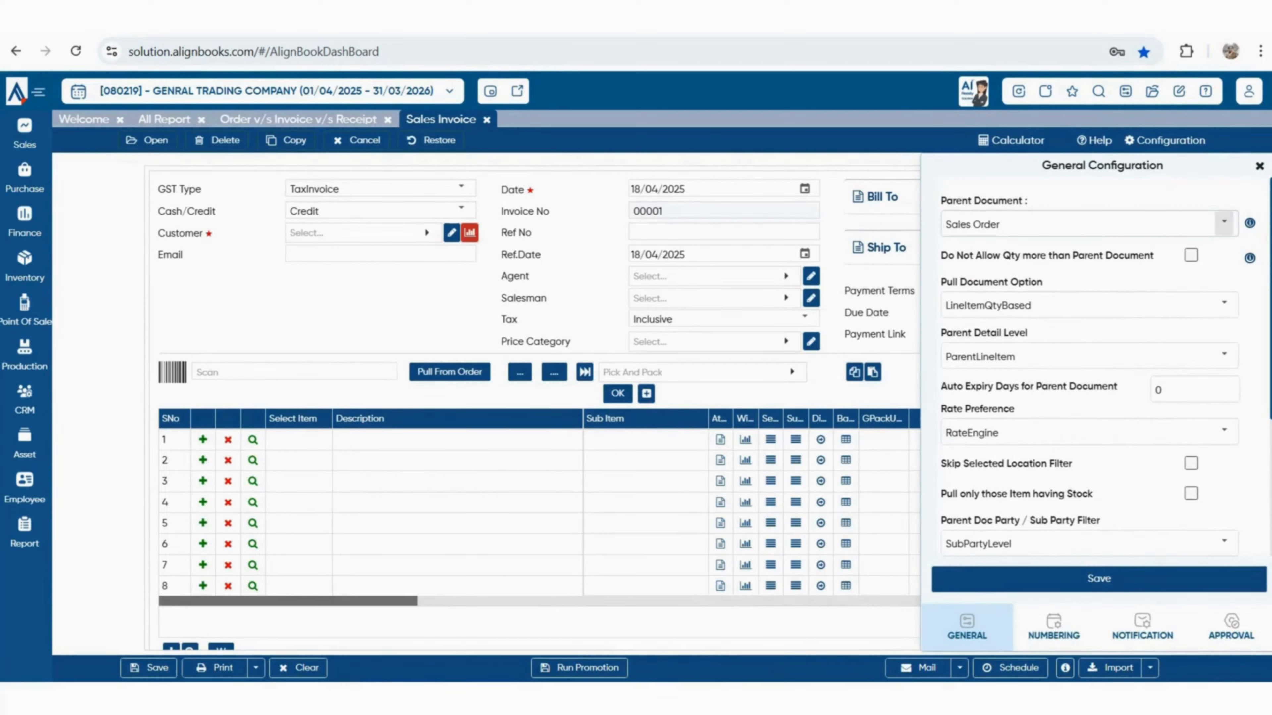
pyautogui.click(1223, 222)
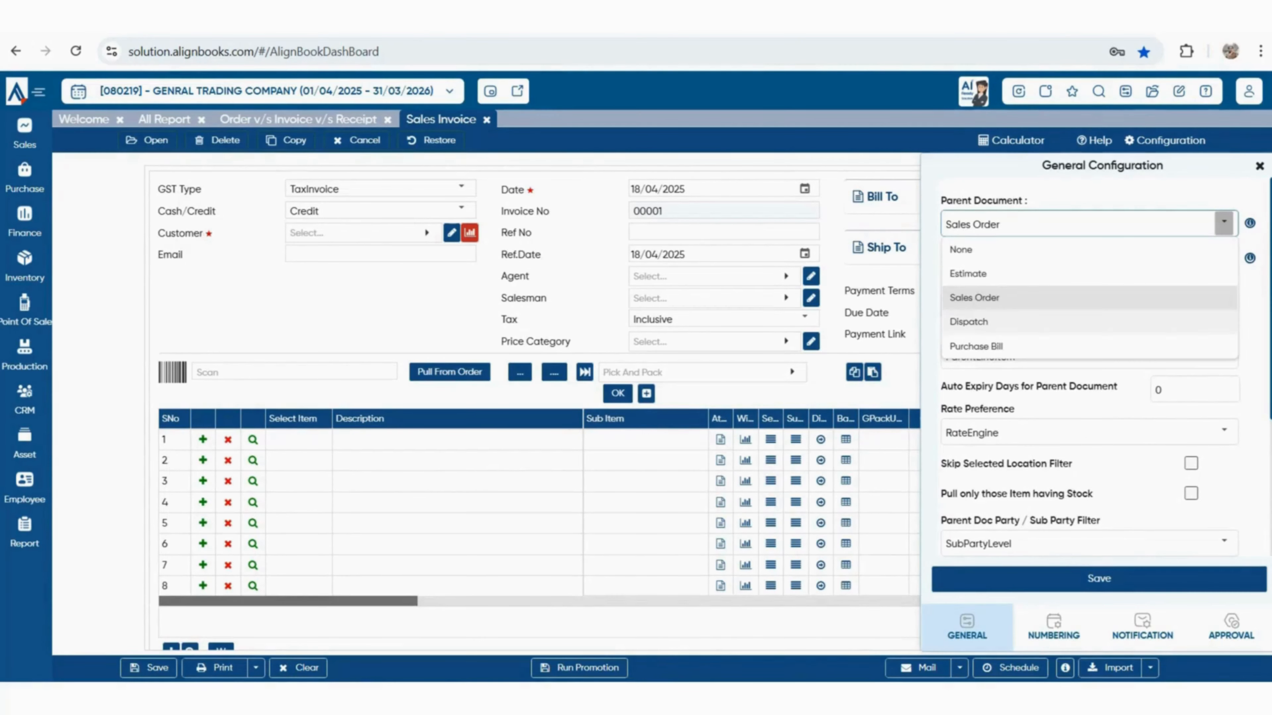
pyautogui.click(1099, 578)
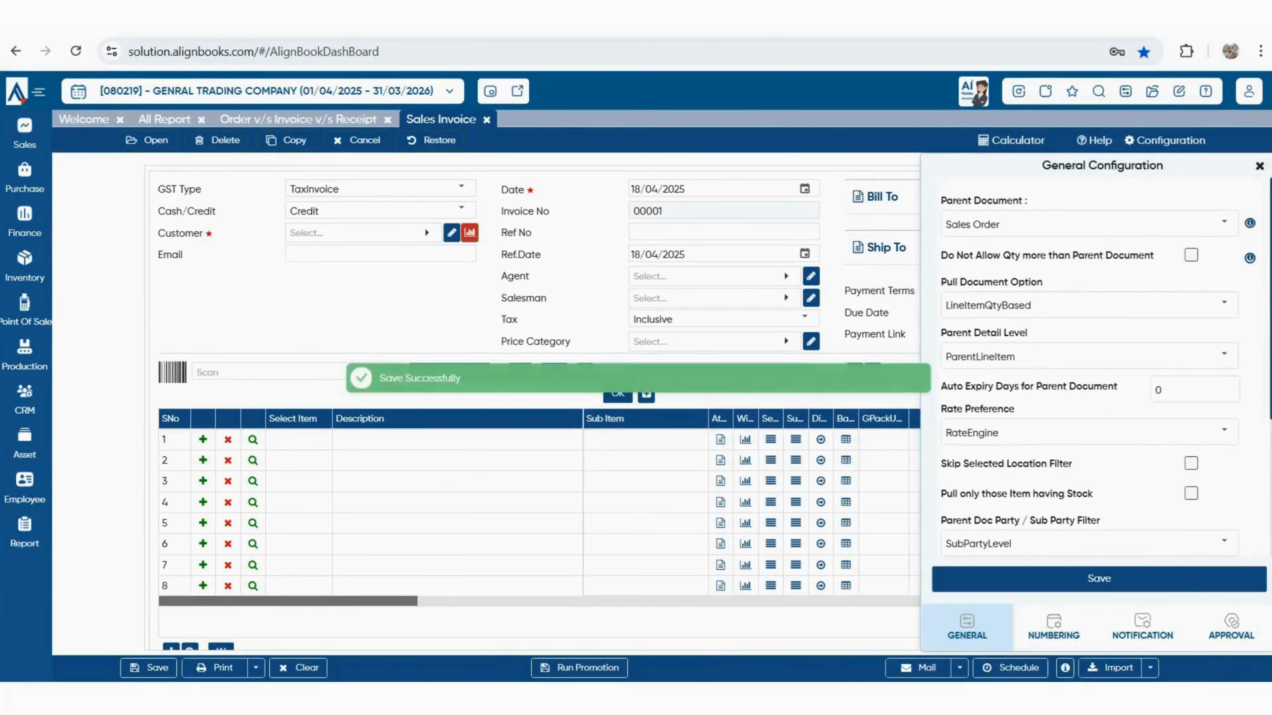
pyautogui.click(363, 233)
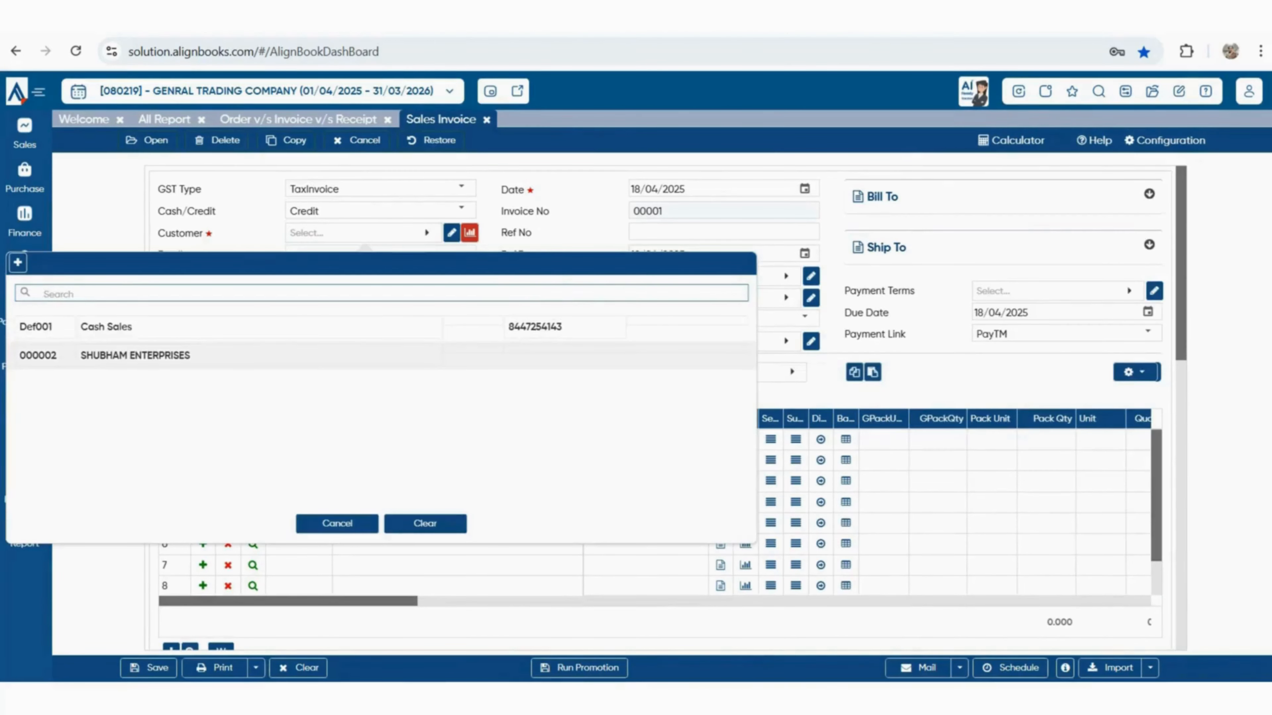
pyautogui.click(301, 356)
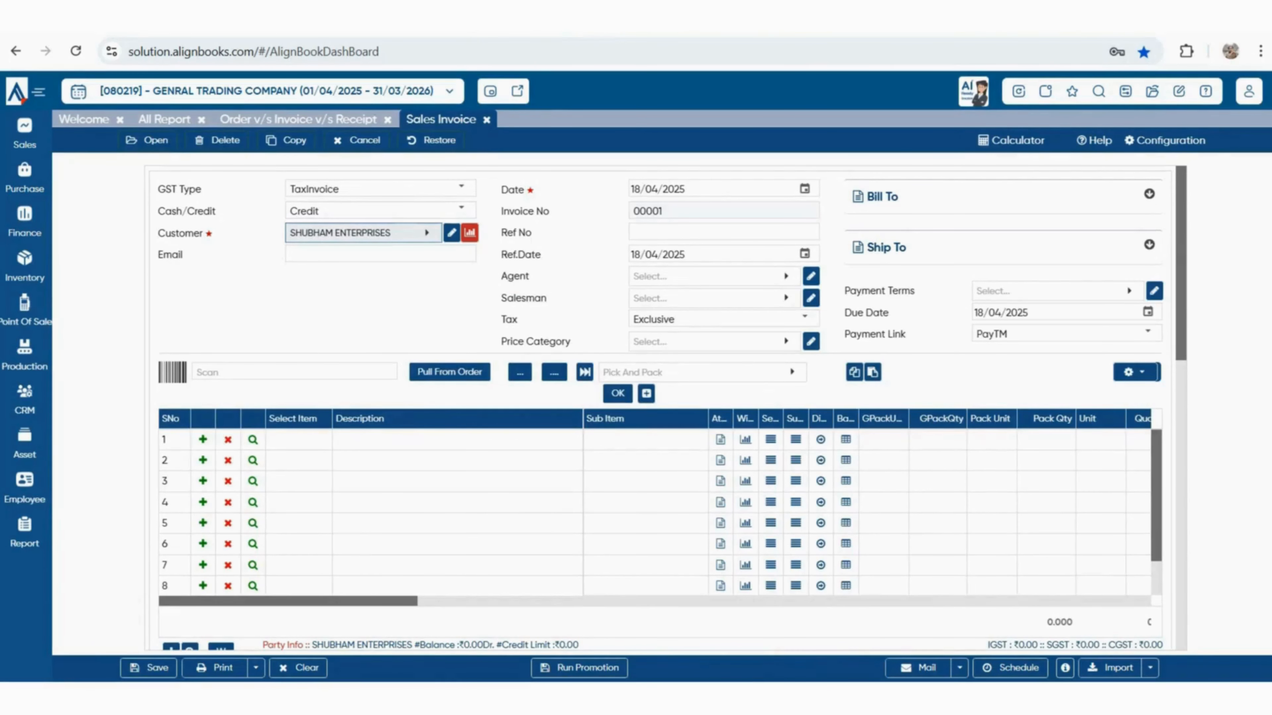
# Pull 200 PLASTIC BOTTEL and 60 WATER BOTTEL 1 LTR from the sales order into the invoice
pyautogui.click(450, 373)
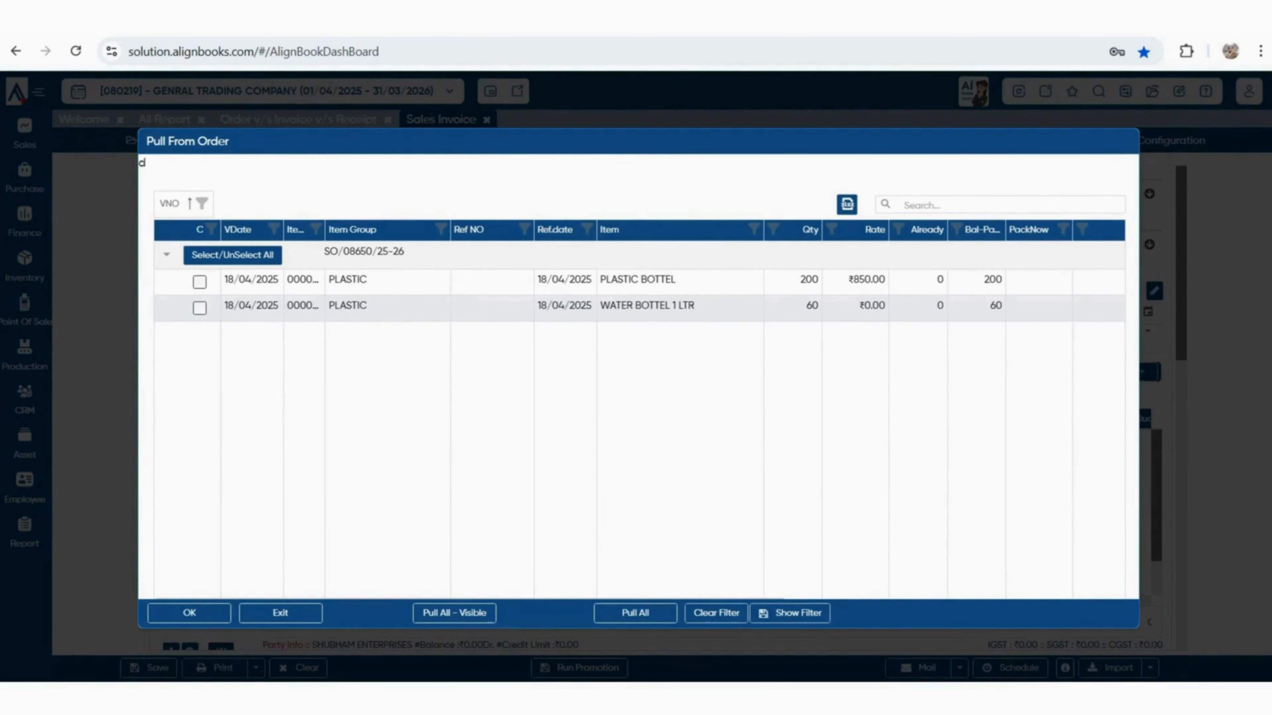
pyautogui.click(200, 282)
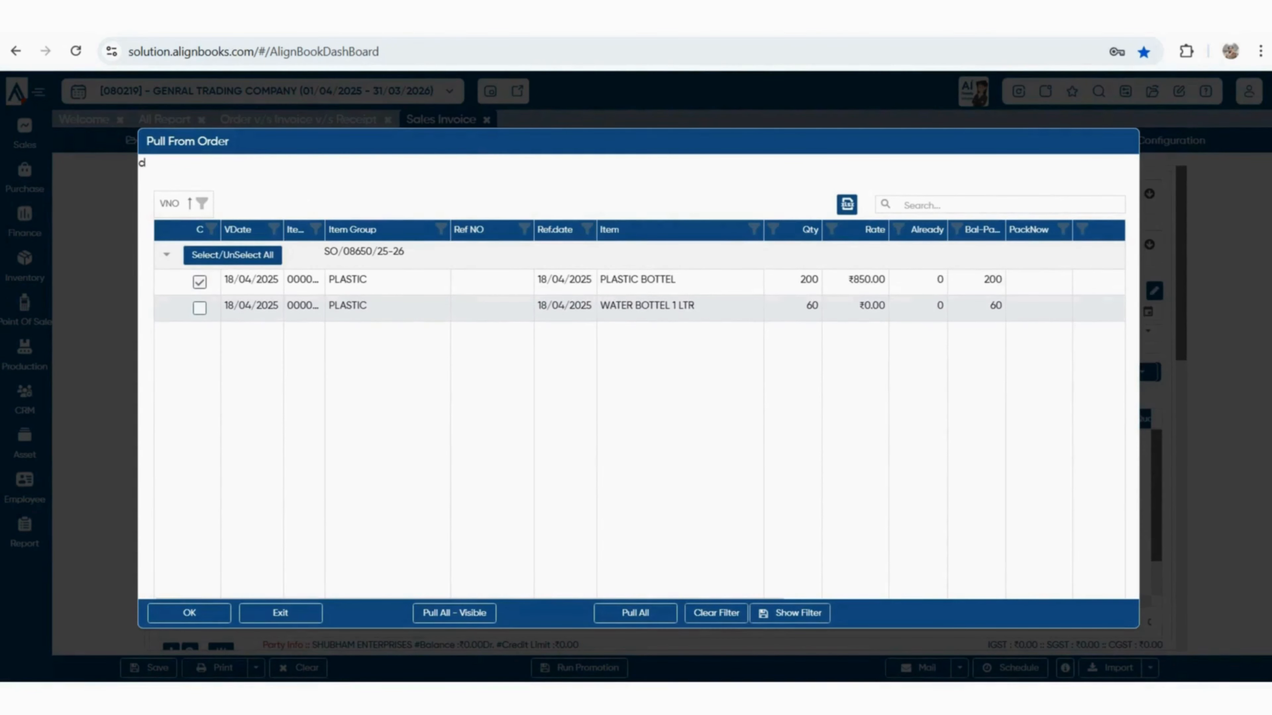
pyautogui.click(199, 308)
pyautogui.doubleClick(992, 279)
pyautogui.click(189, 613)
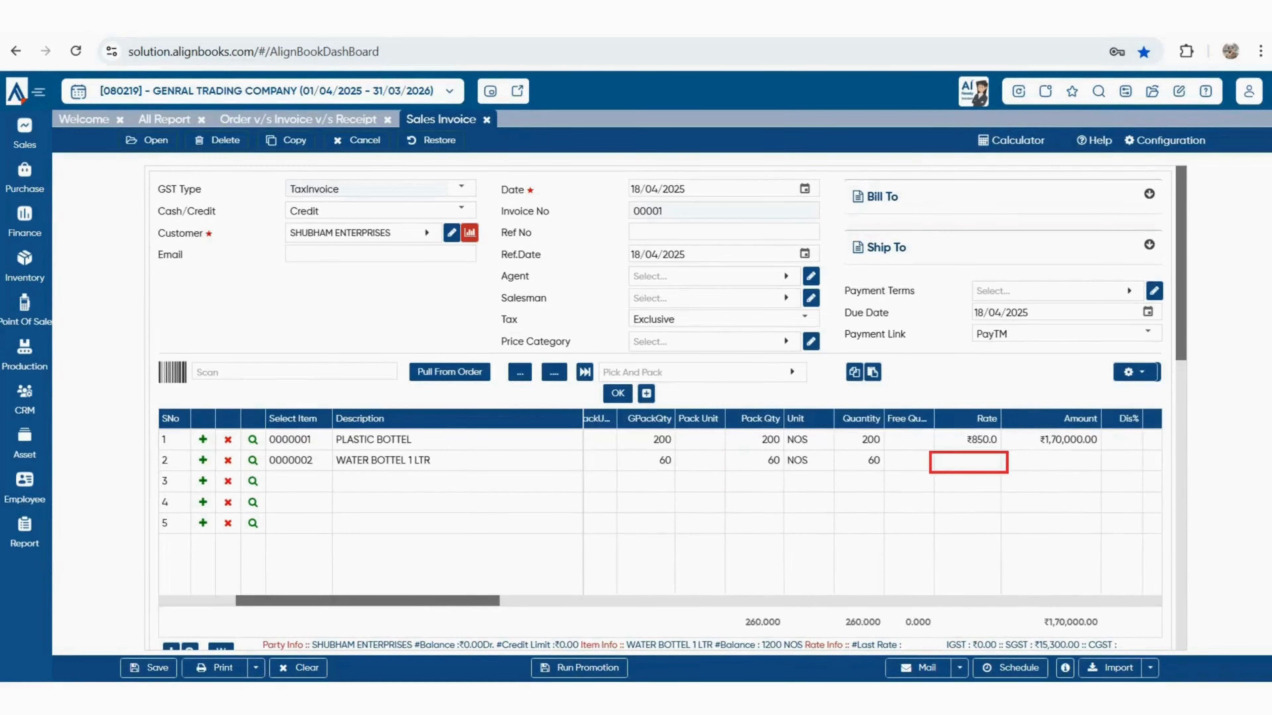
pyautogui.hscroll(1, 872, 502)
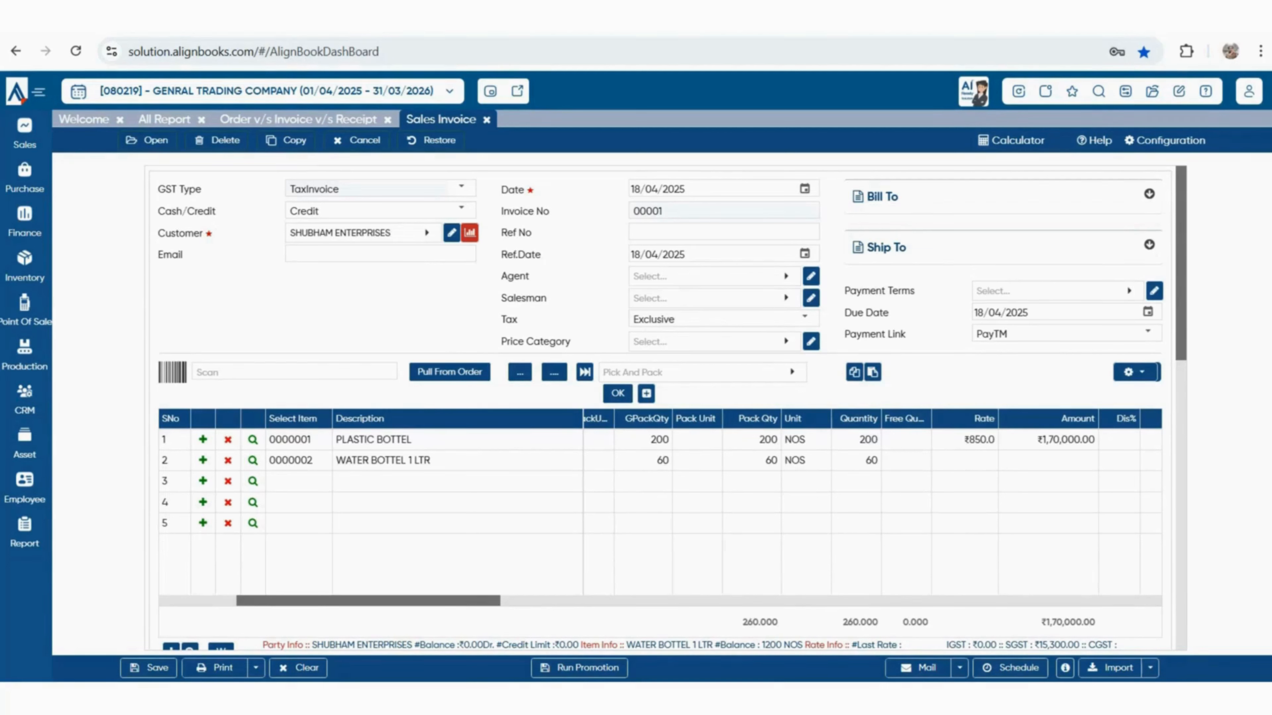
# Set the invoice Rate Preference to ParentDocument, save it, and close the invoice
pyautogui.click(1164, 141)
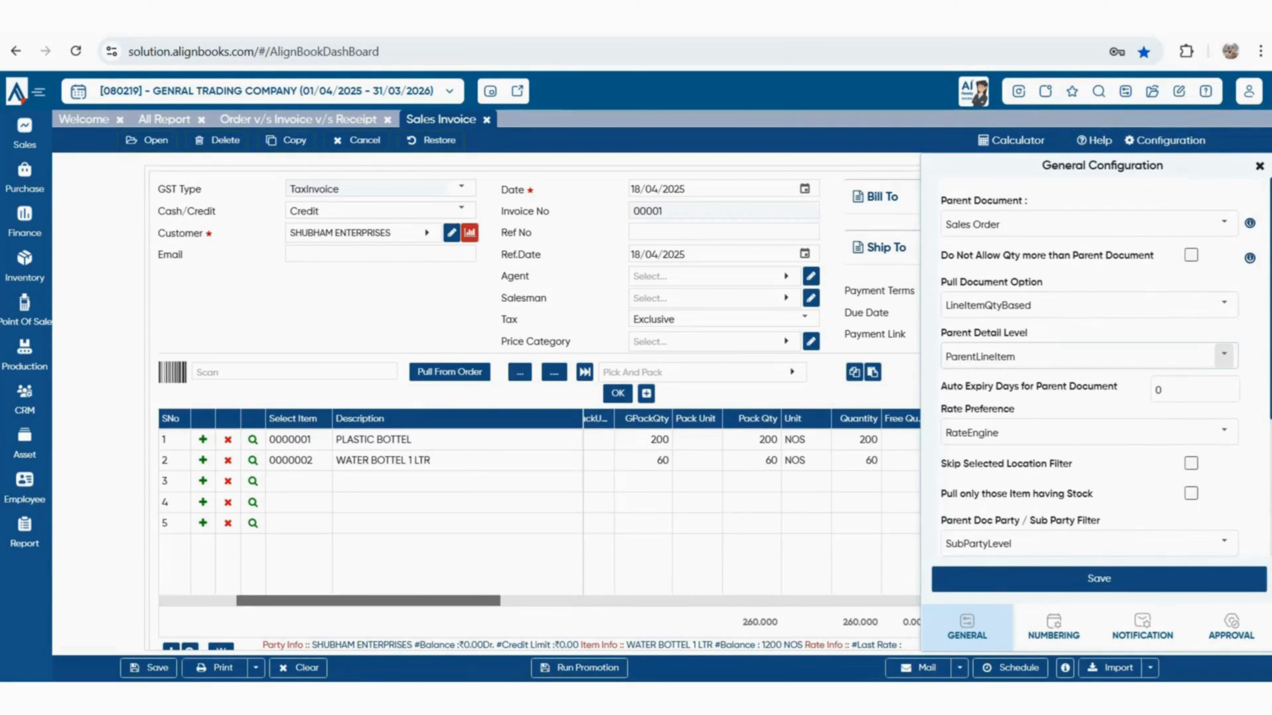
pyautogui.moveTo(1024, 357); pyautogui.dragTo(960, 357)
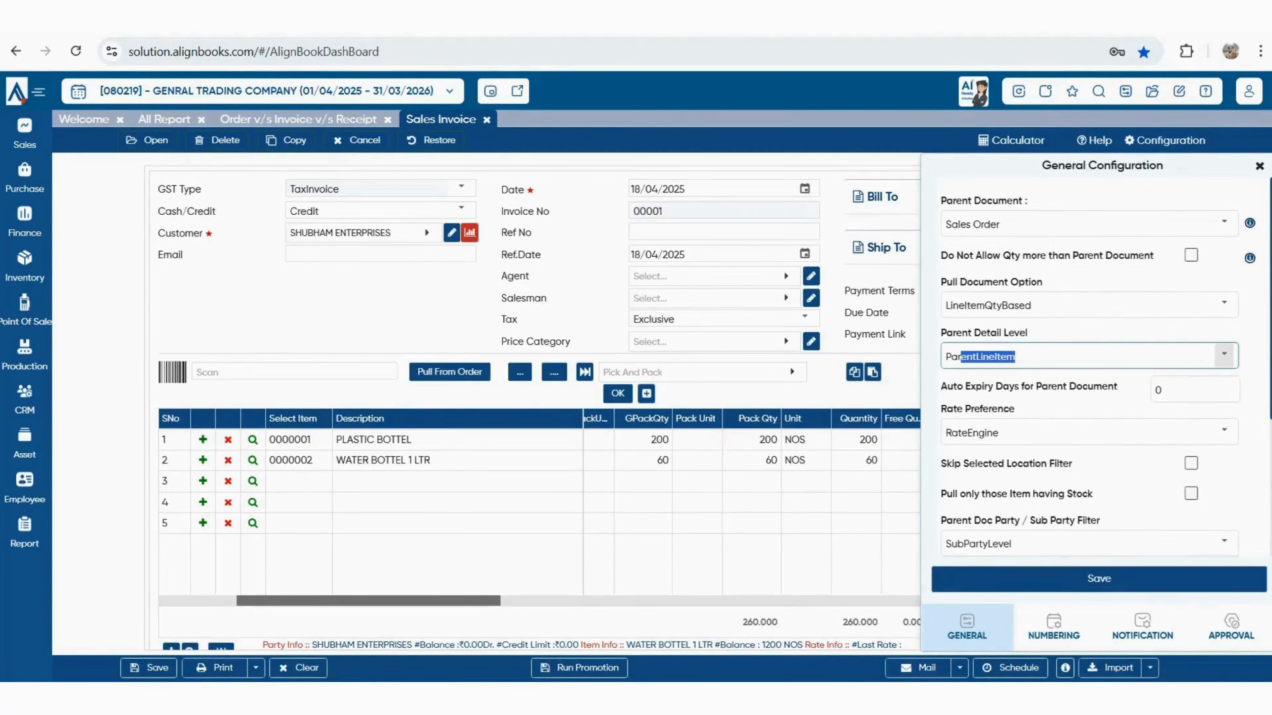
pyautogui.click(1224, 432)
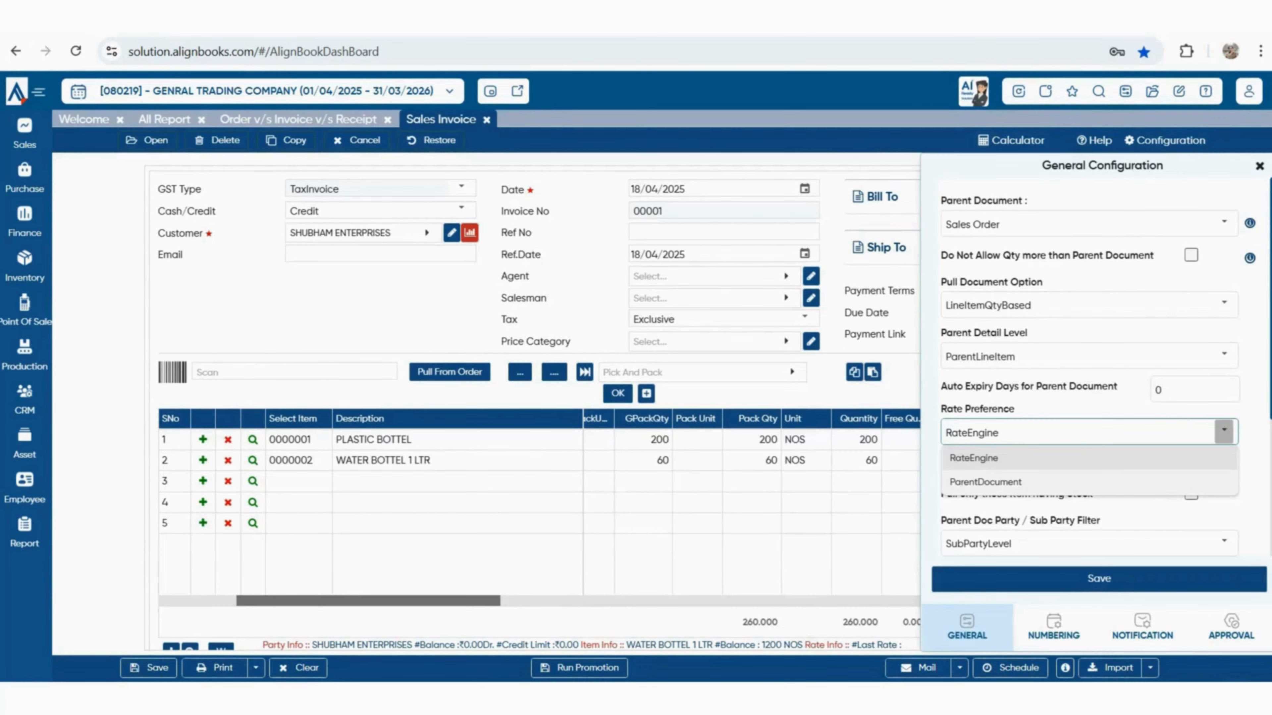
pyautogui.click(1090, 482)
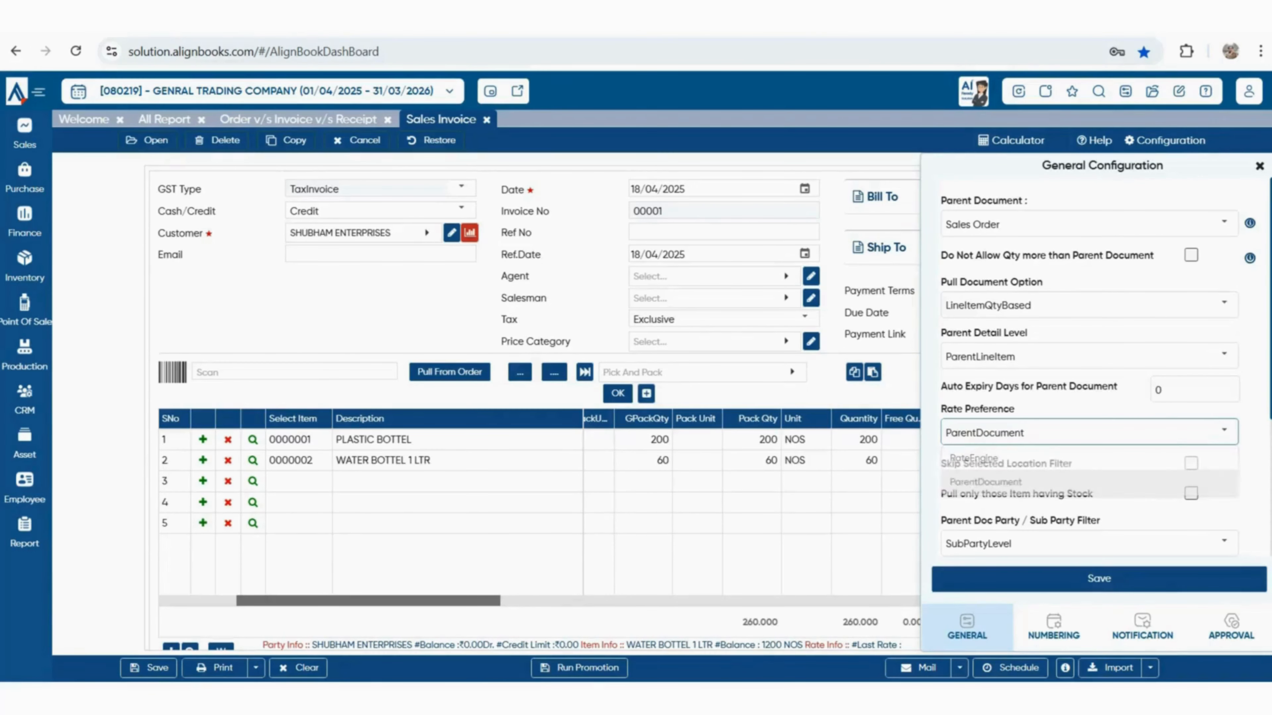
pyautogui.click(1099, 578)
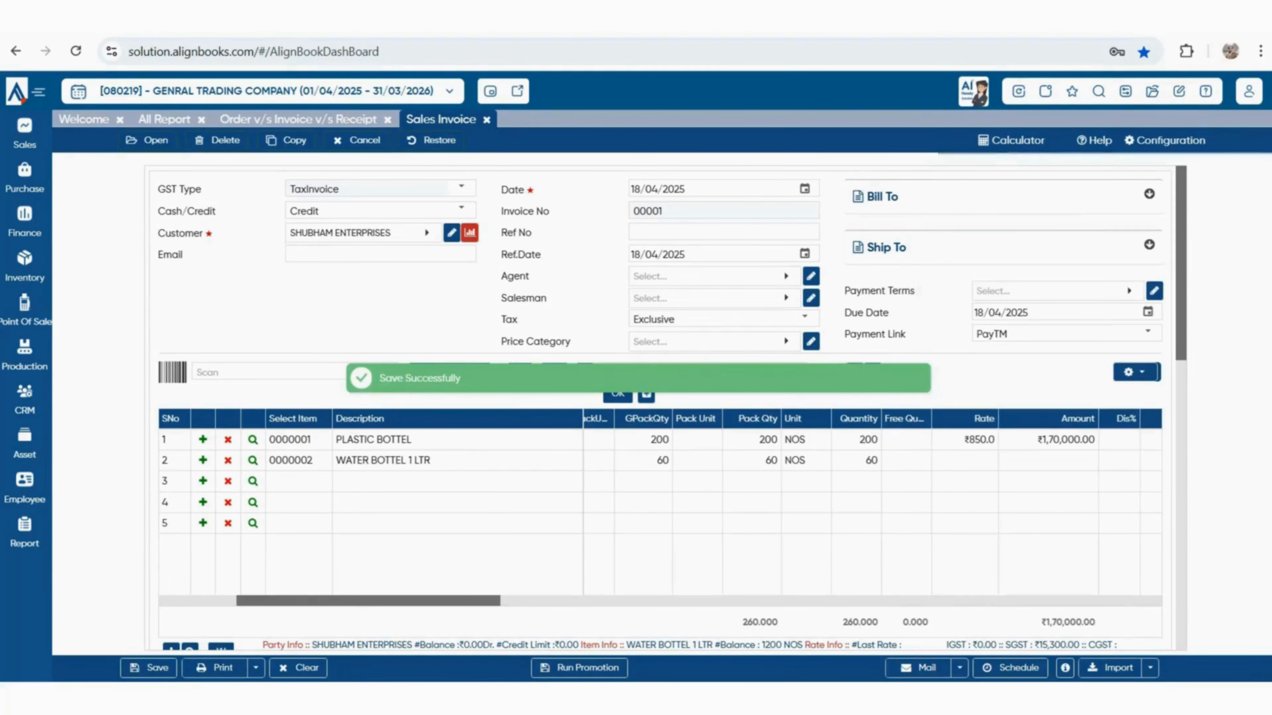
pyautogui.click(486, 120)
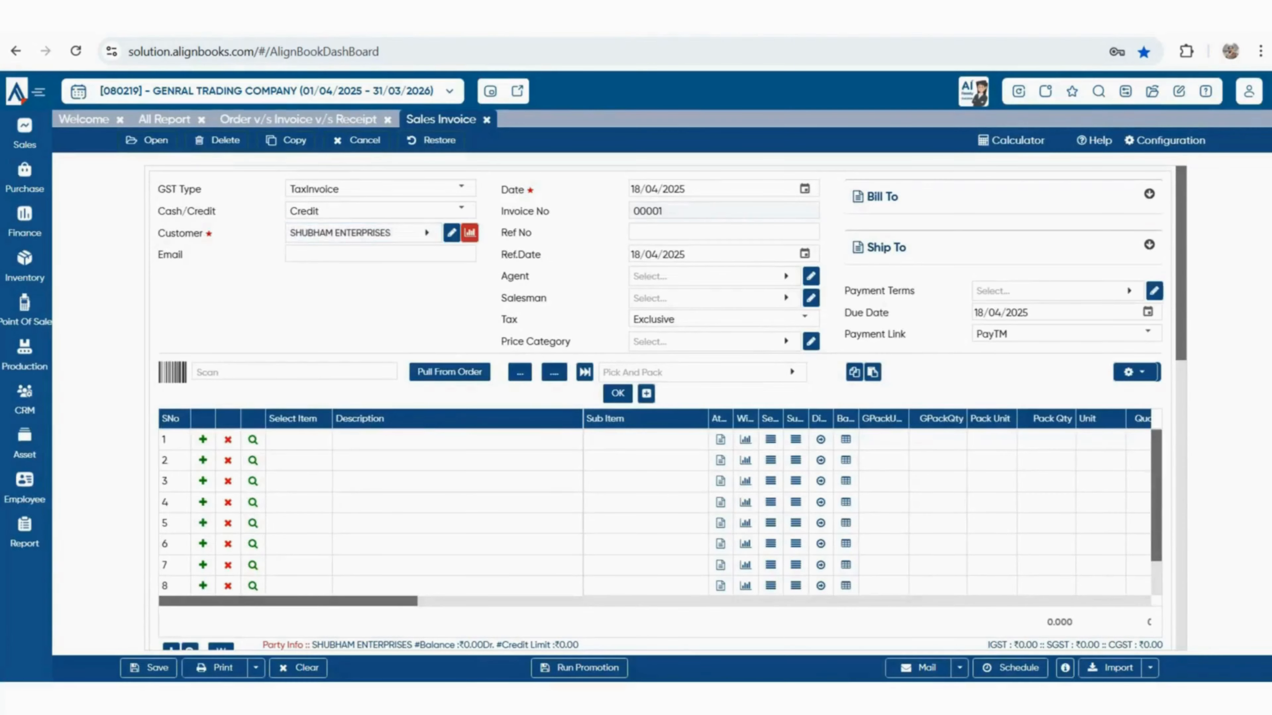
# Re-pull the order lines so they load at ₹850 and ₹60, totalling ₹1,73,600.00
pyautogui.click(440, 372)
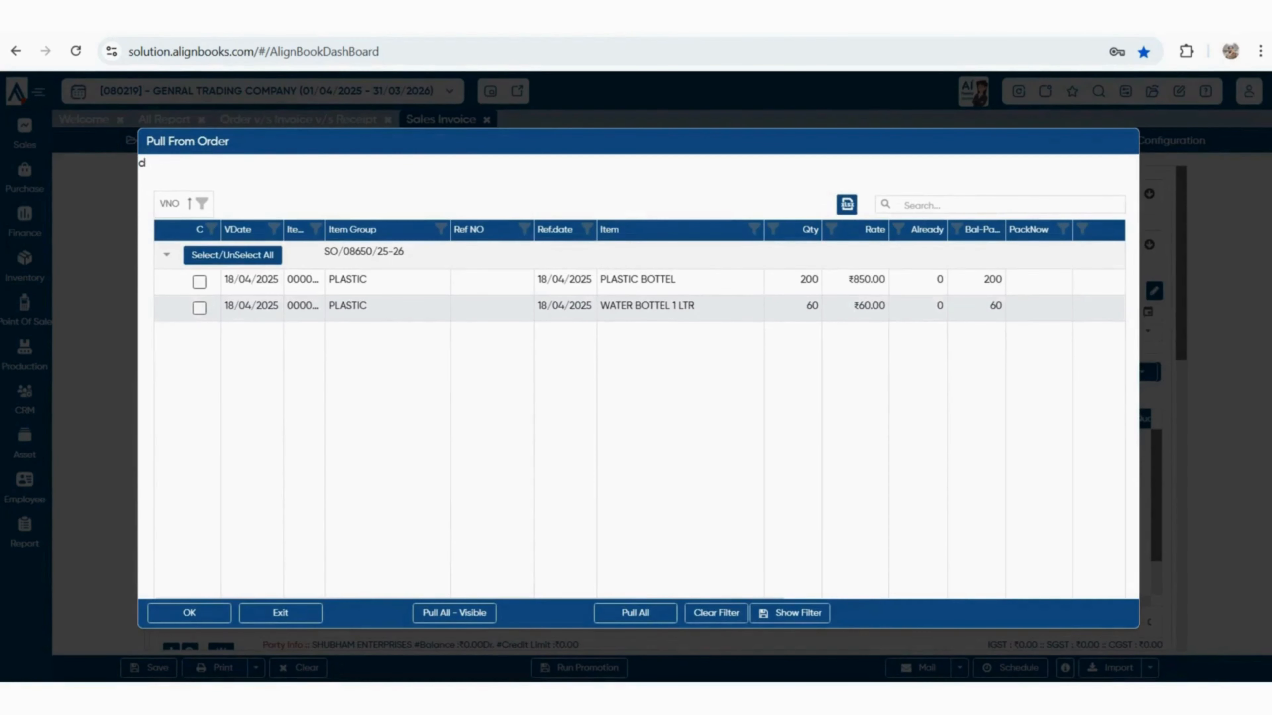
pyautogui.click(199, 283)
pyautogui.click(189, 613)
pyautogui.hscroll(4, 872, 506)
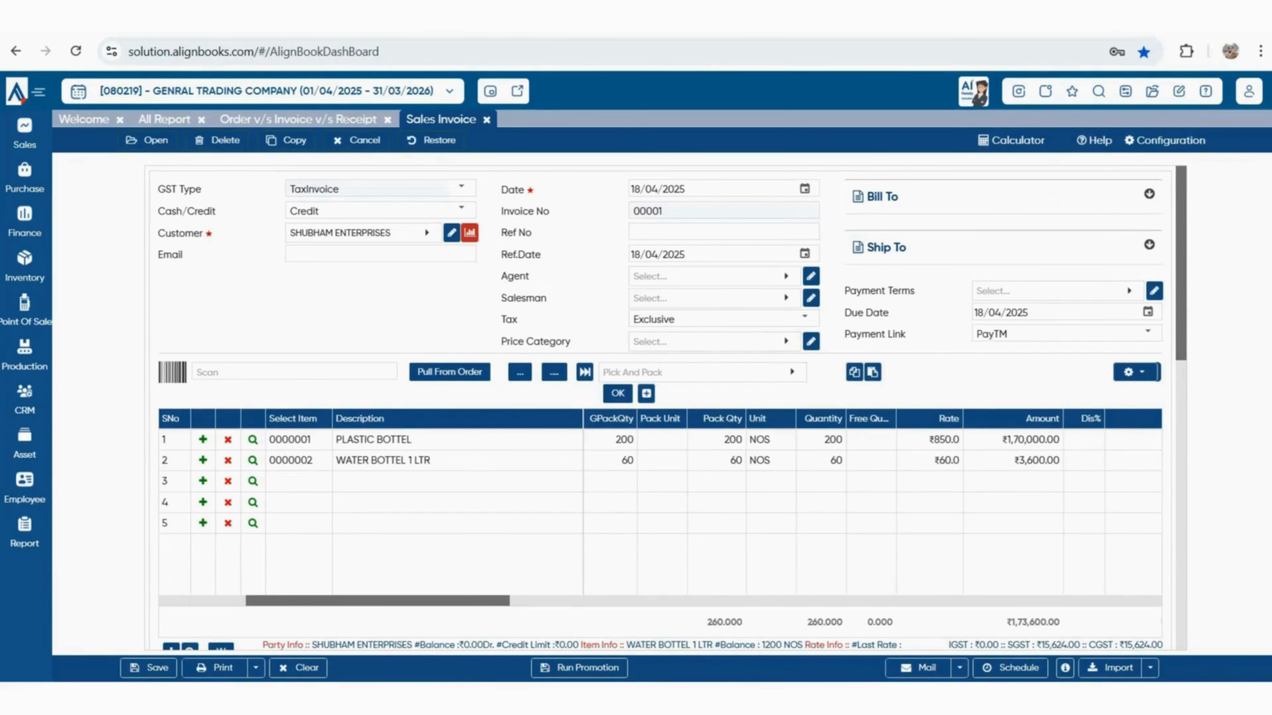
# Set the invoice's payment terms to 30 DAYS, making it due 18/05/2025, and scroll to the totals
pyautogui.click(1058, 291)
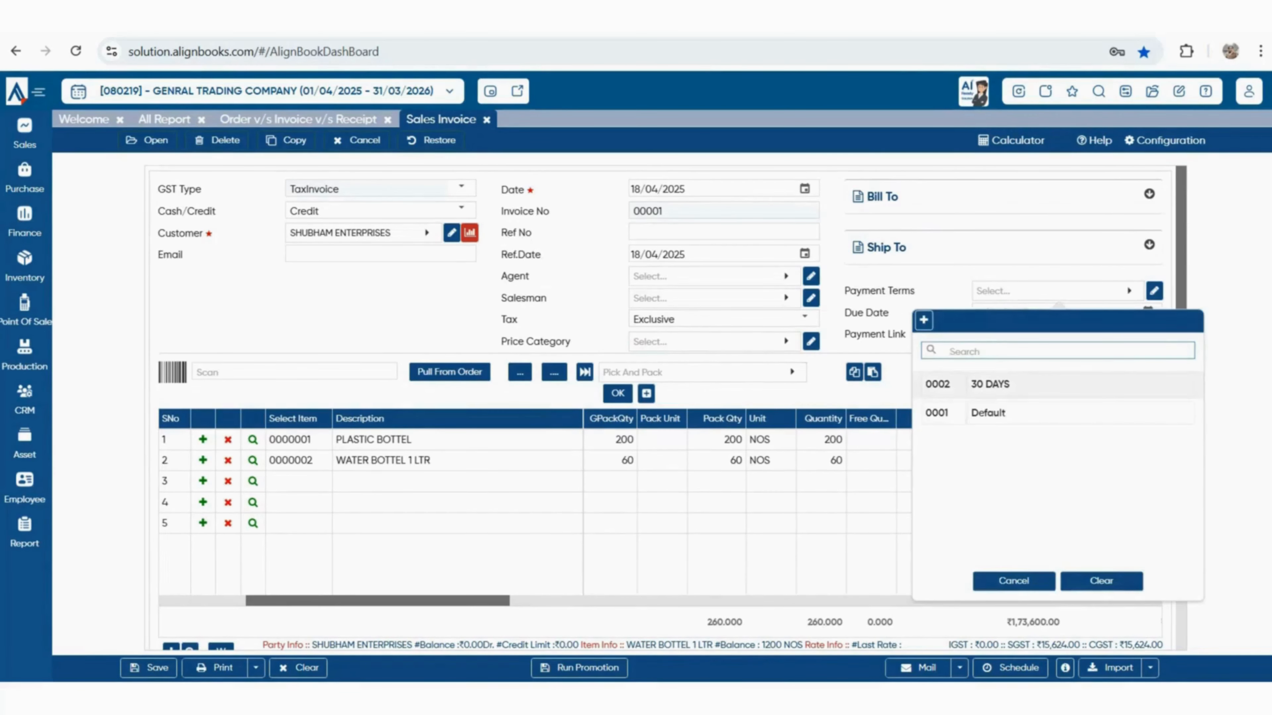
pyautogui.click(997, 385)
pyautogui.scroll(-3, 671, 409)
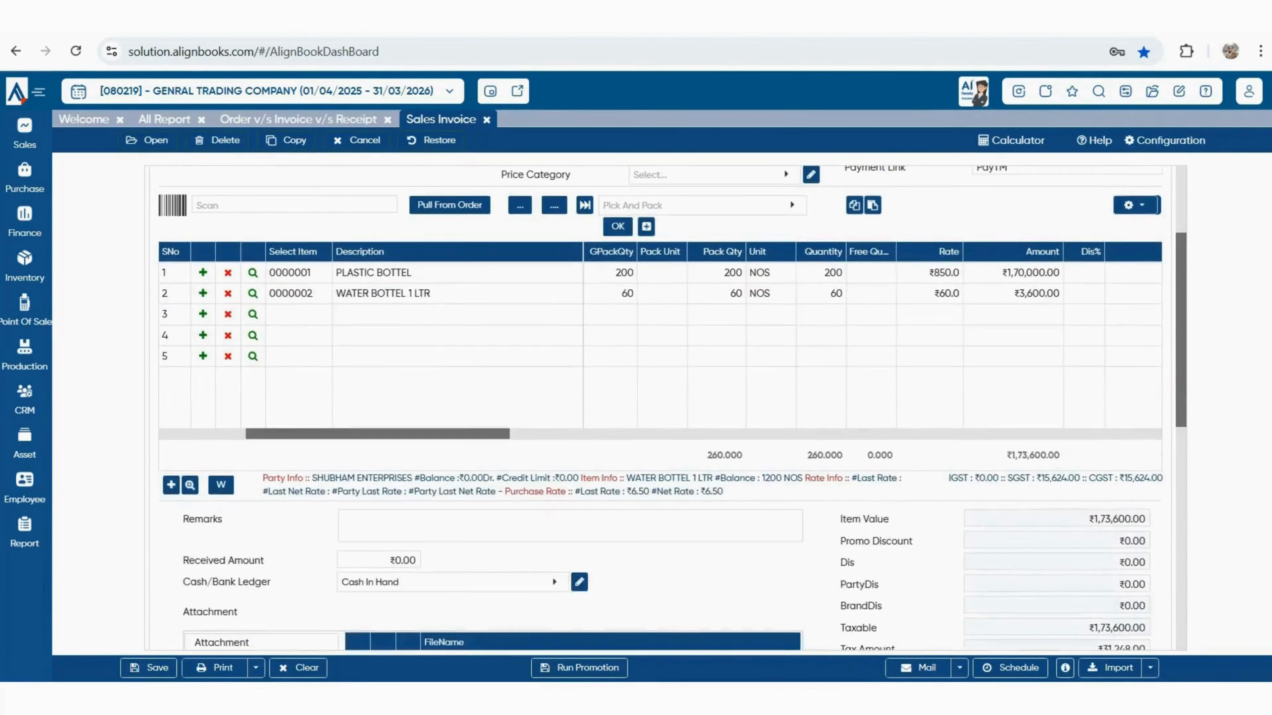
pyautogui.scroll(-2, 671, 409)
# Open the invoice's Print dropdown to view its options, then close it
pyautogui.click(256, 668)
pyautogui.click(244, 597)
pyautogui.click(878, 197)
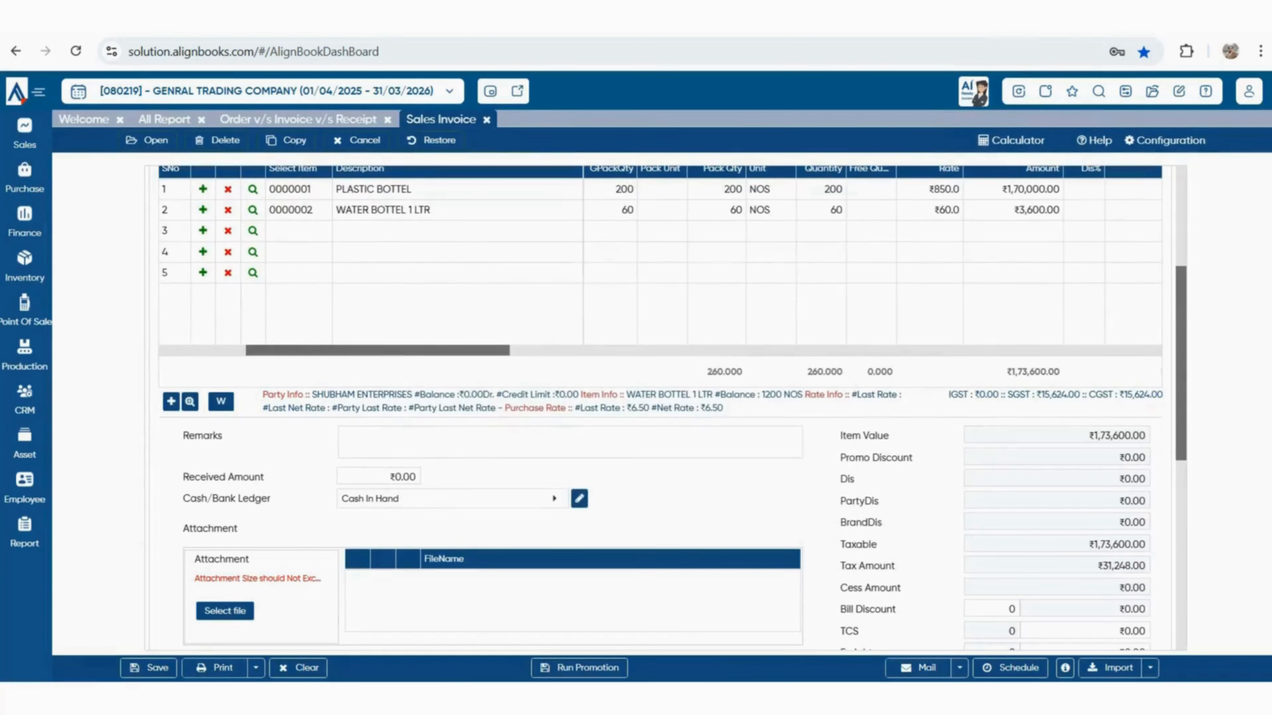
pyautogui.click(255, 668)
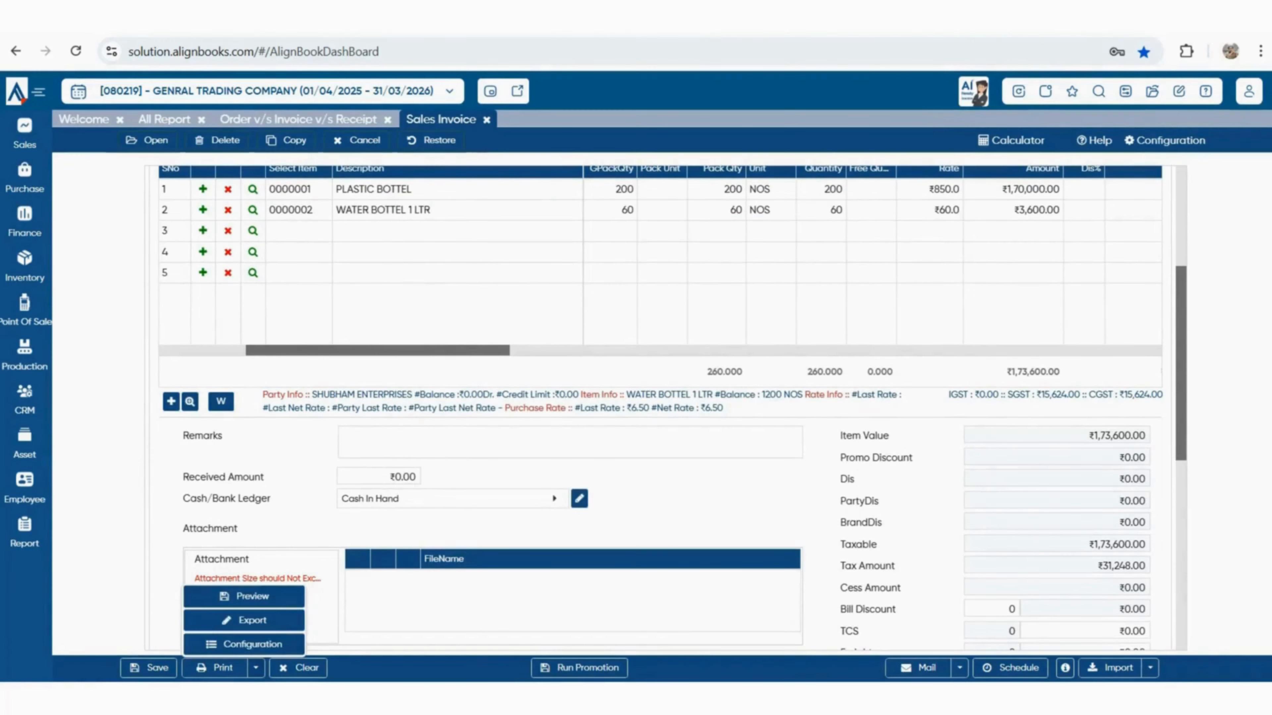
pyautogui.click(244, 644)
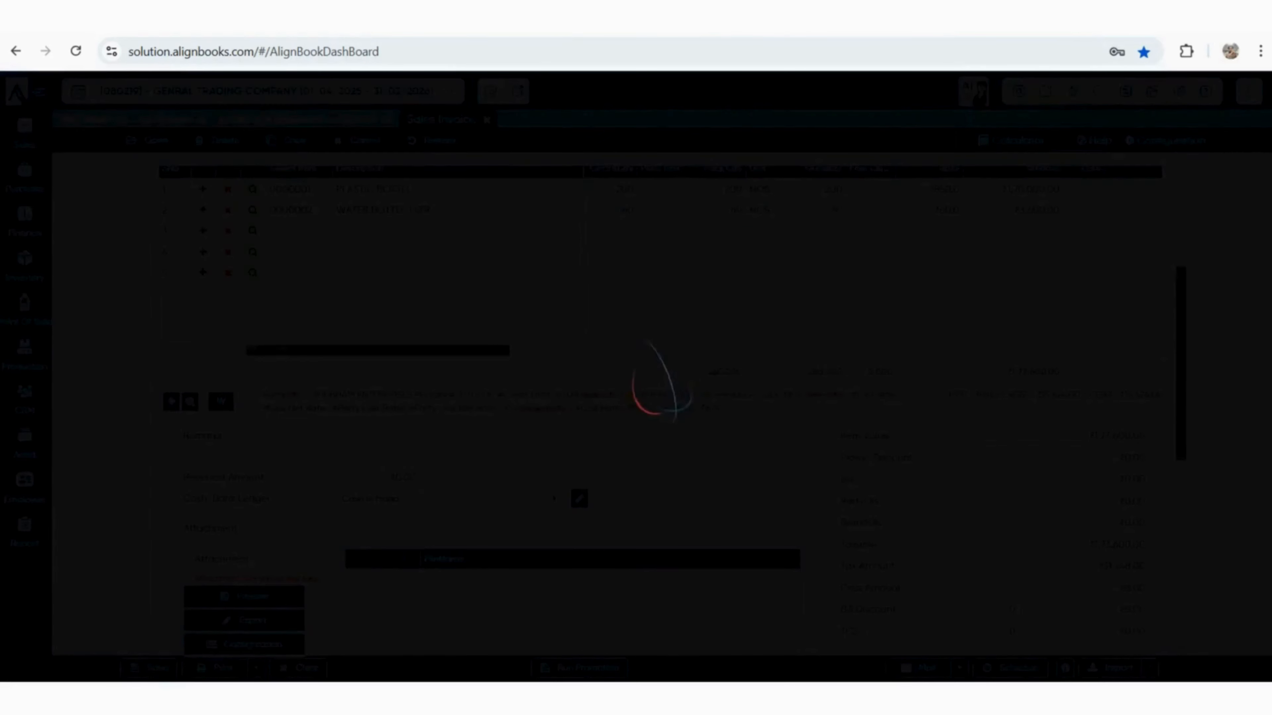
pyautogui.scroll(-4, 633, 371)
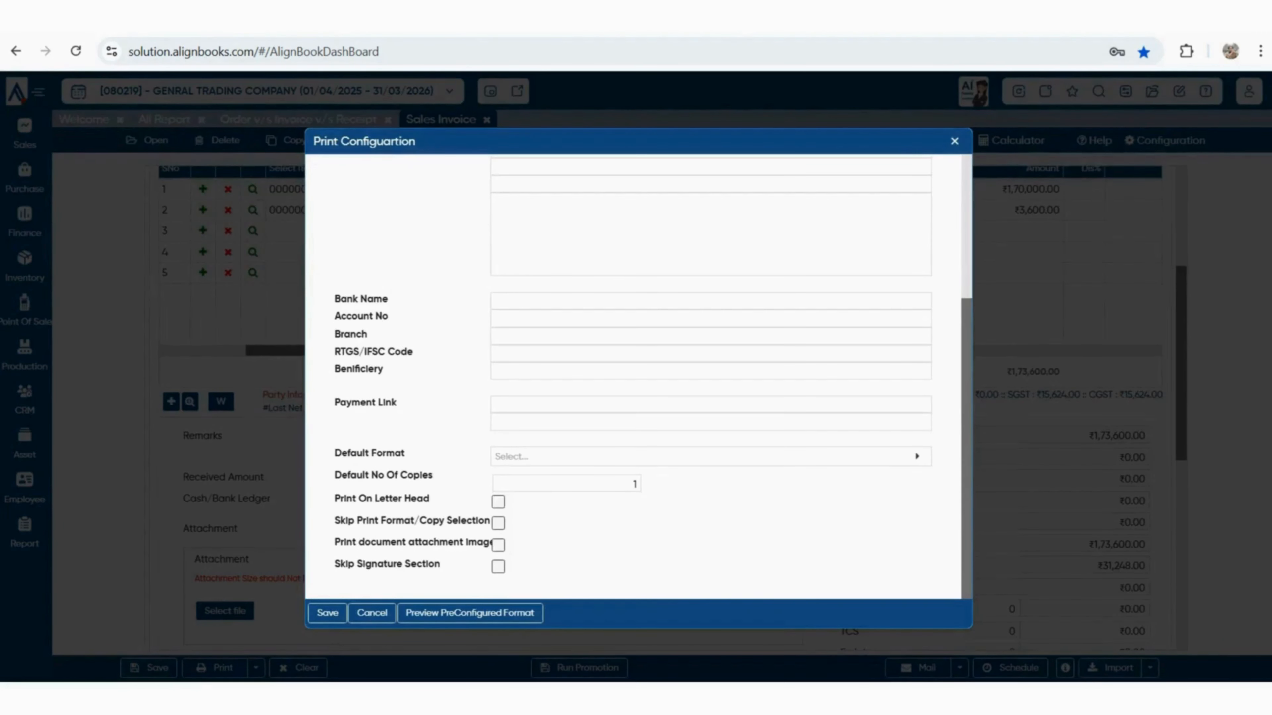
pyautogui.click(470, 613)
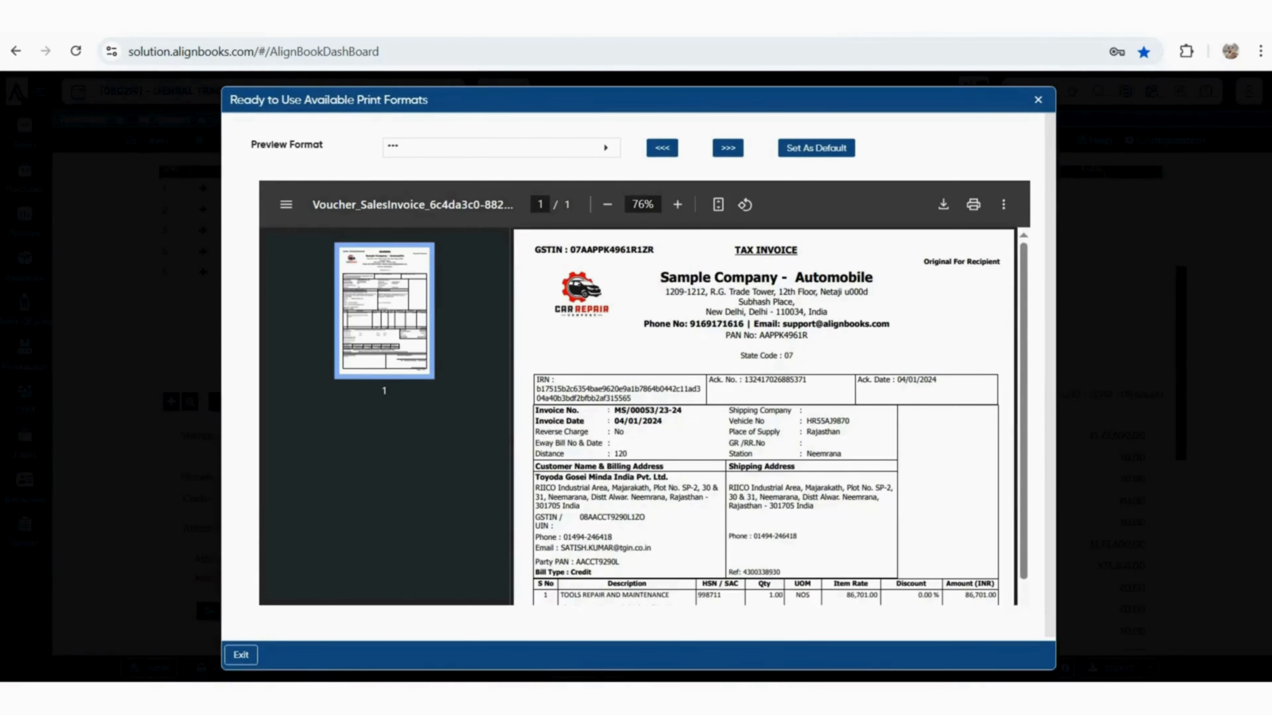
pyautogui.click(728, 147)
pyautogui.click(728, 147)
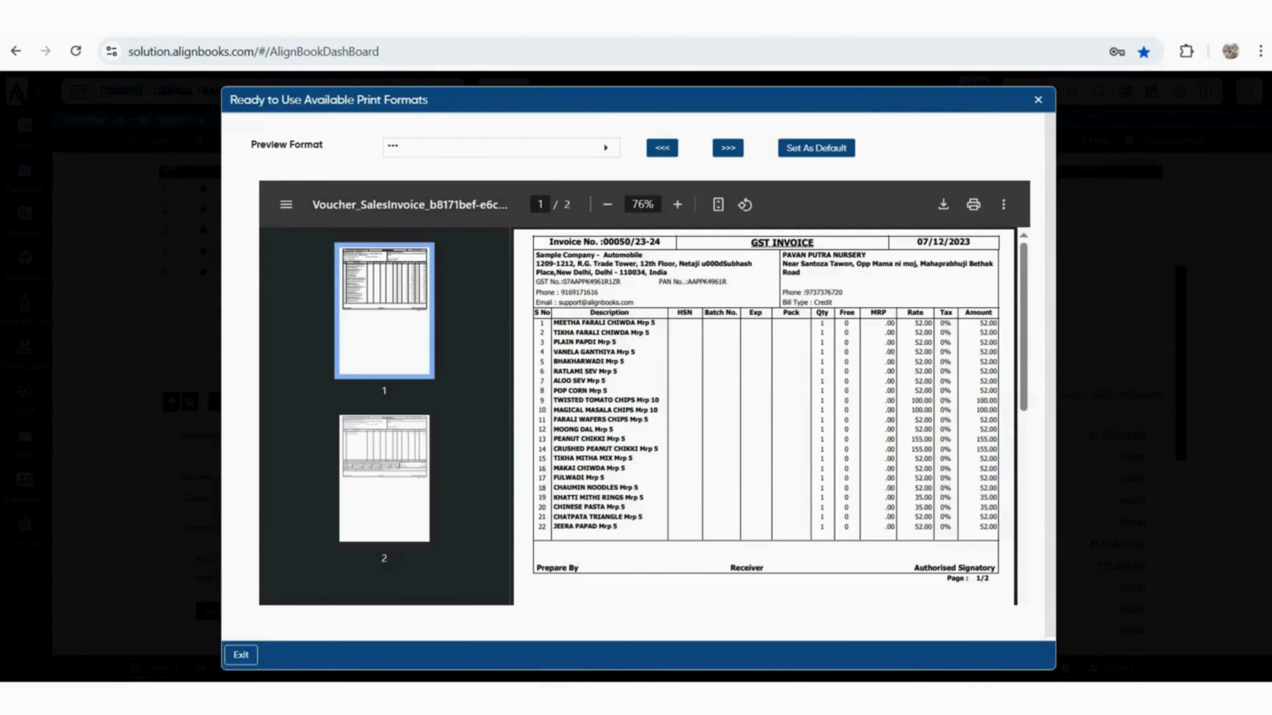
pyautogui.click(728, 147)
pyautogui.click(728, 148)
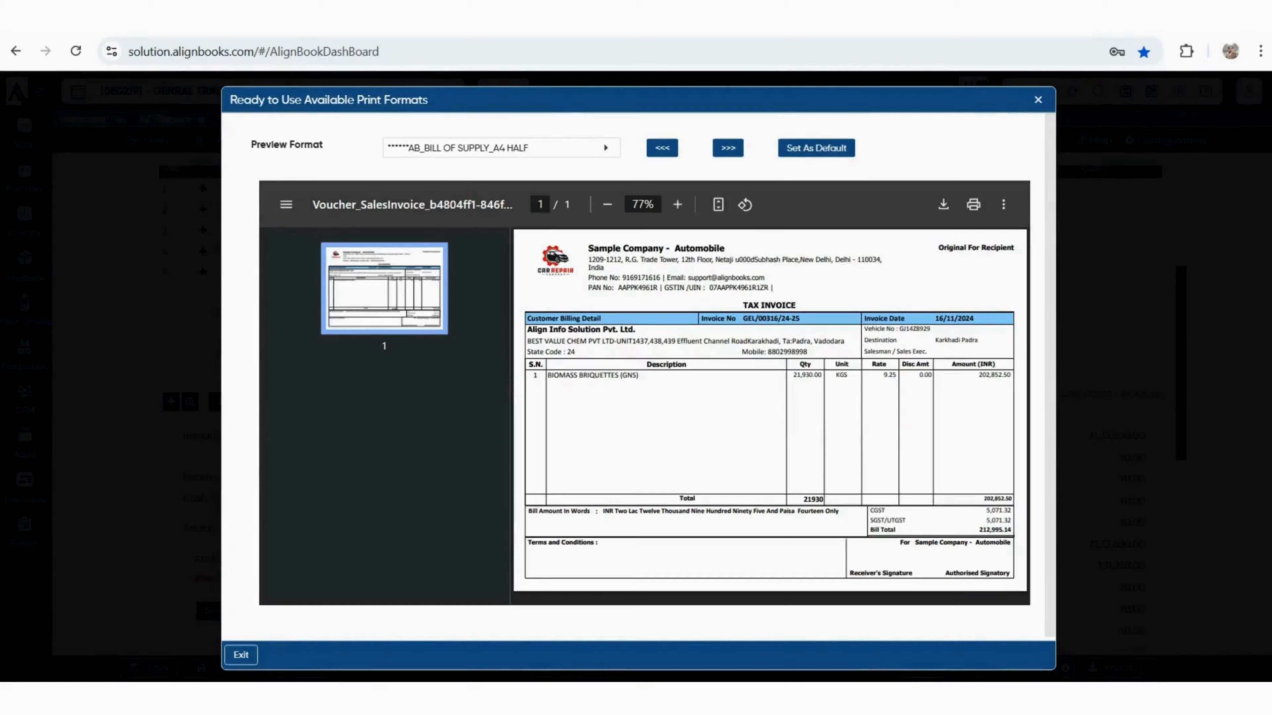
pyautogui.click(1038, 100)
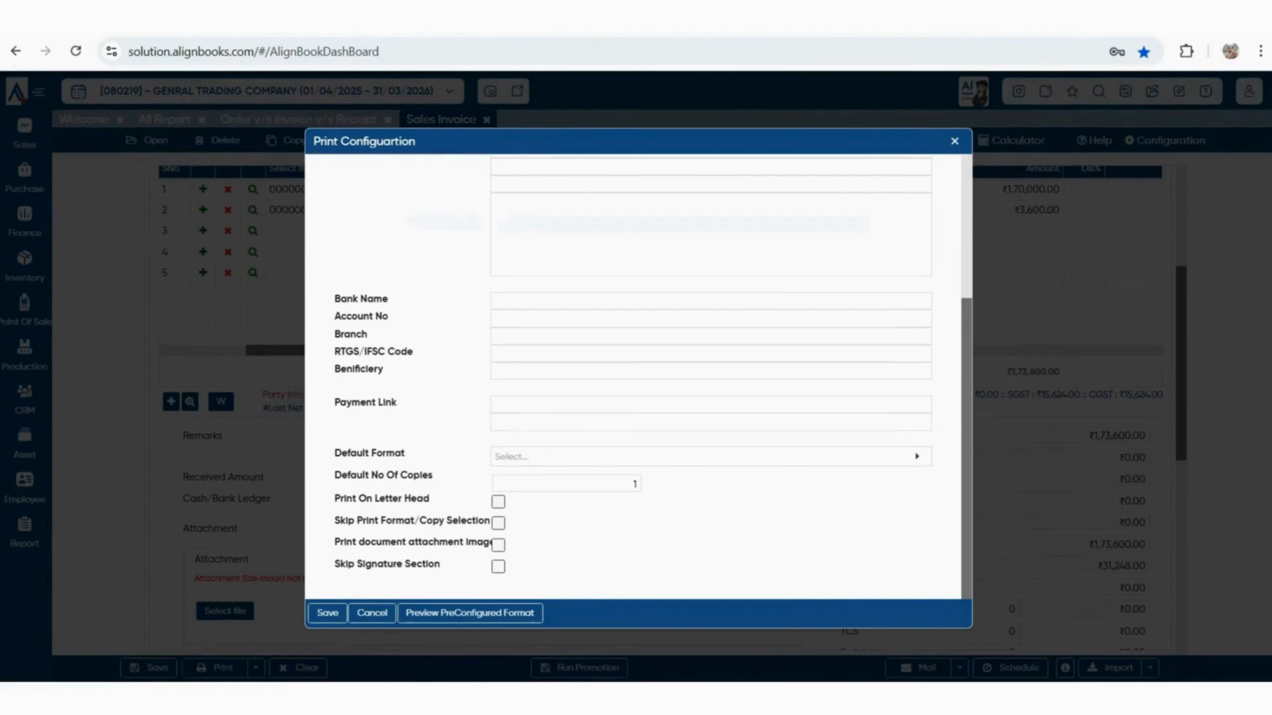
pyautogui.click(954, 141)
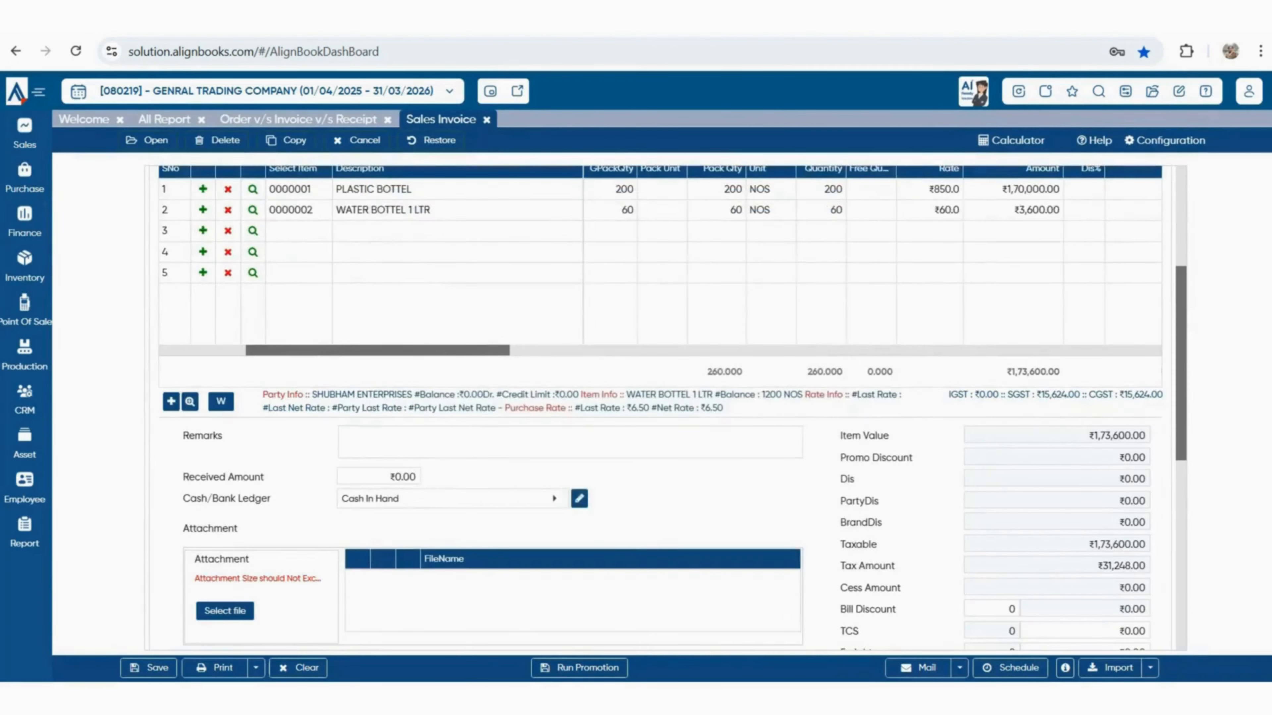
pyautogui.scroll(5, 661, 400)
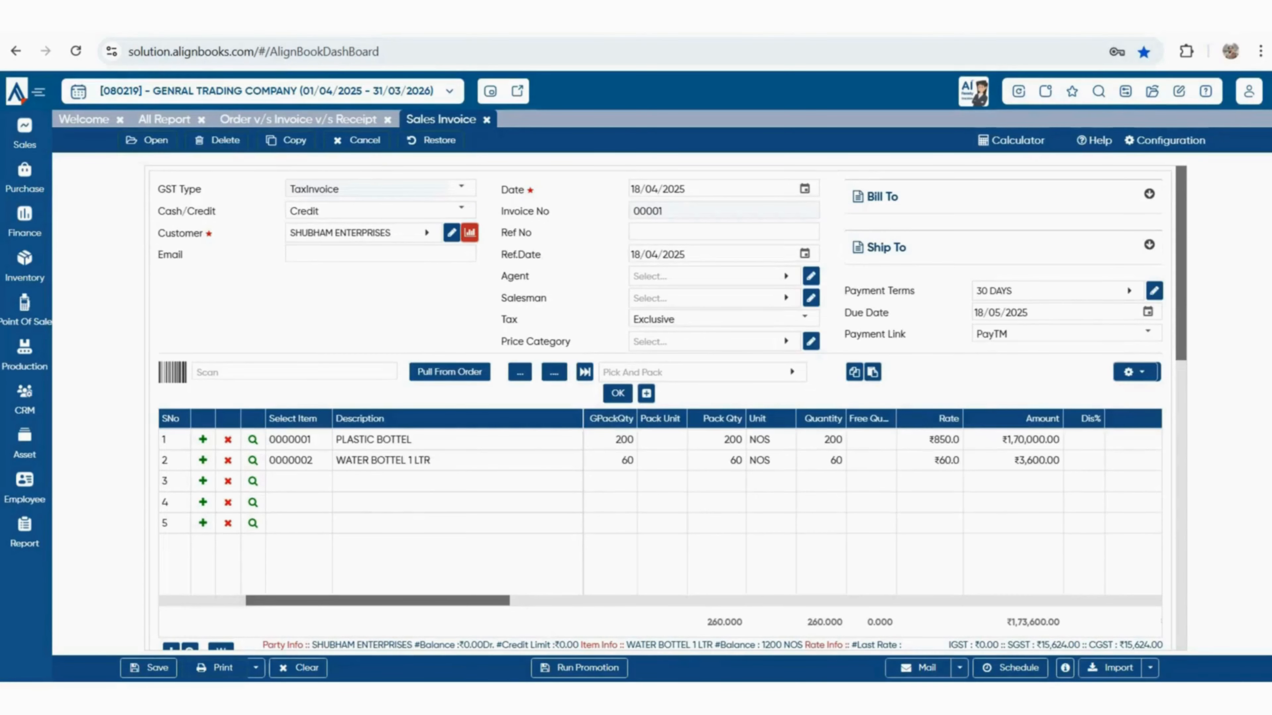
# Save the invoice as 00001/25-26 and pick the first print format
pyautogui.click(215, 668)
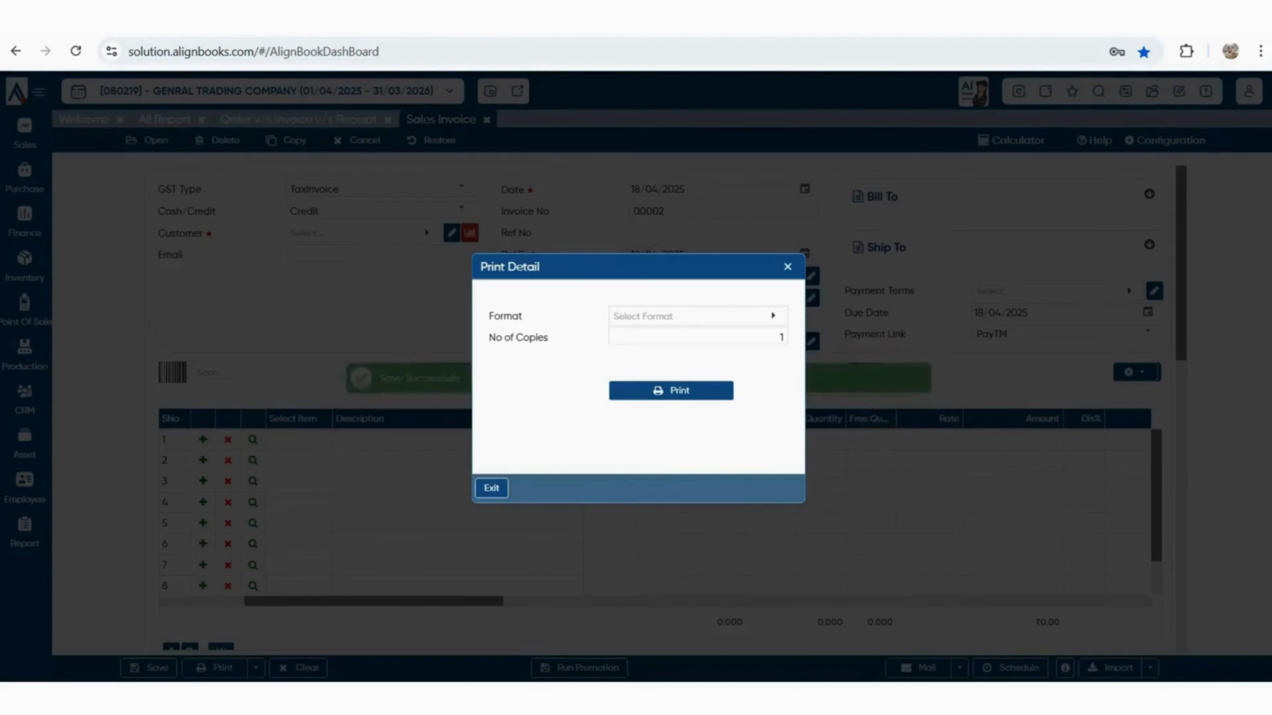
pyautogui.click(698, 316)
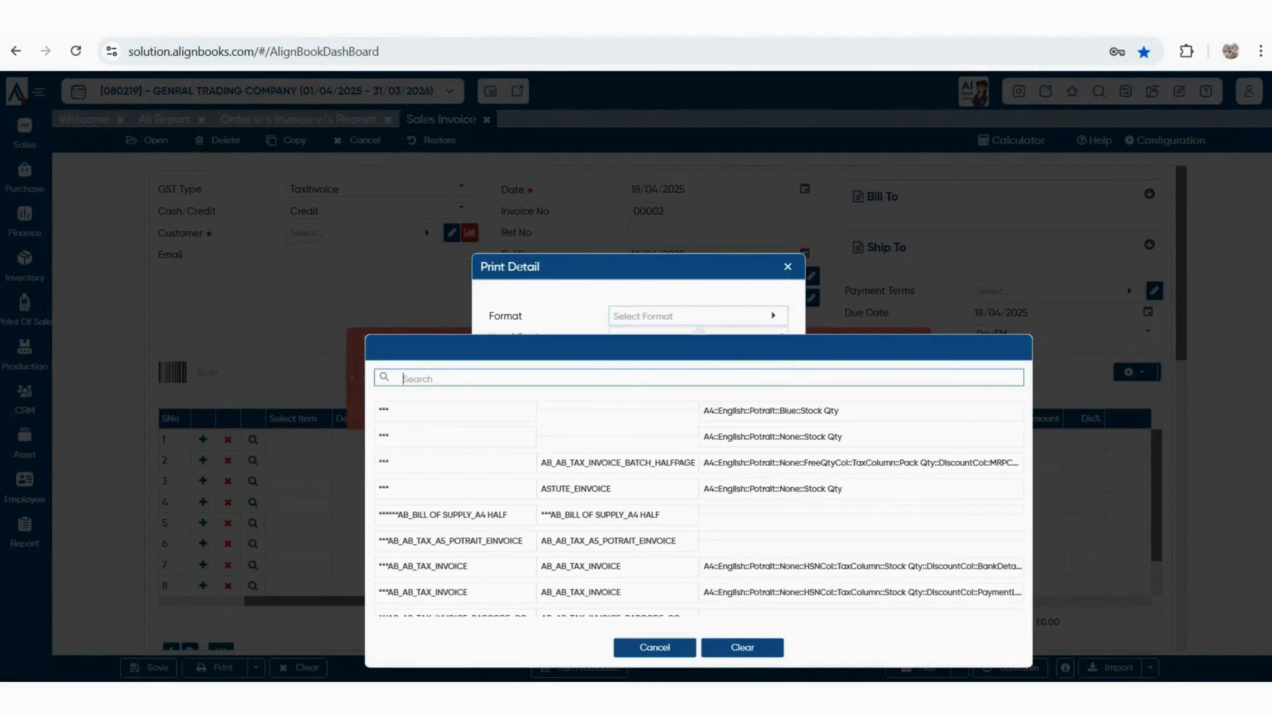
pyautogui.click(451, 410)
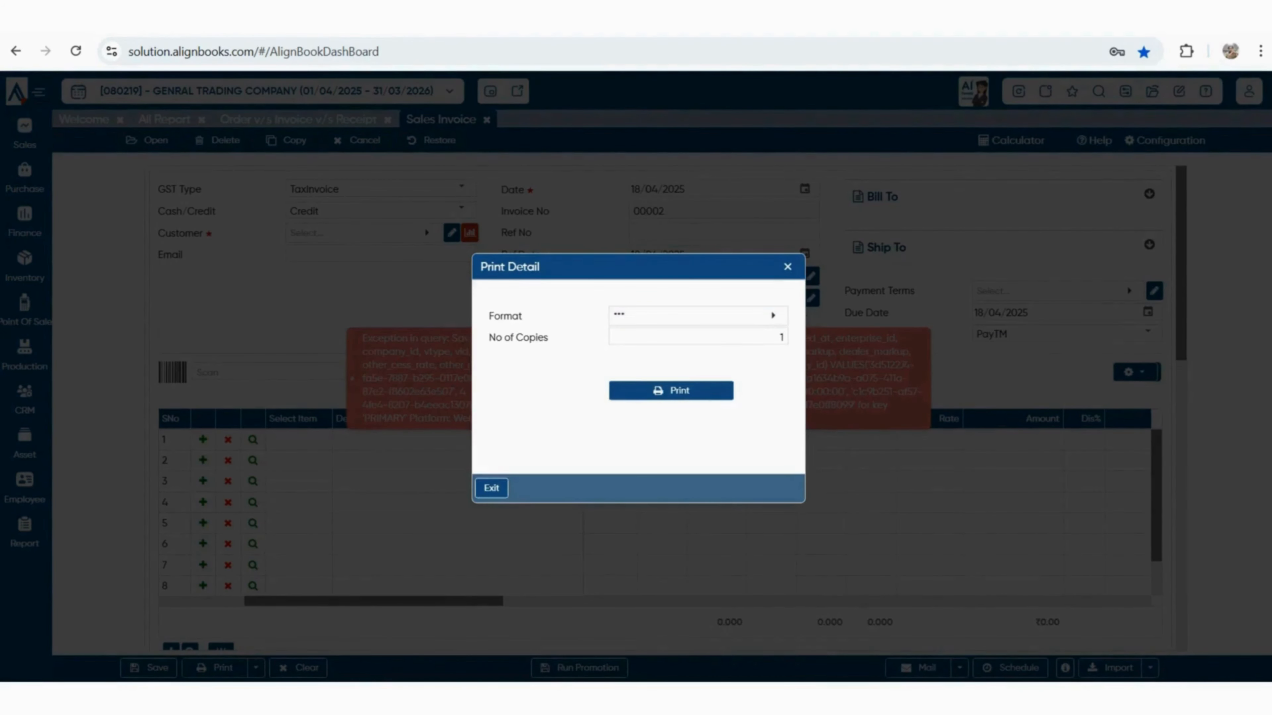
# Exit Print Detail and print invoice 00001/25-26 to PDF from Edit Sales Invoice
pyautogui.click(671, 391)
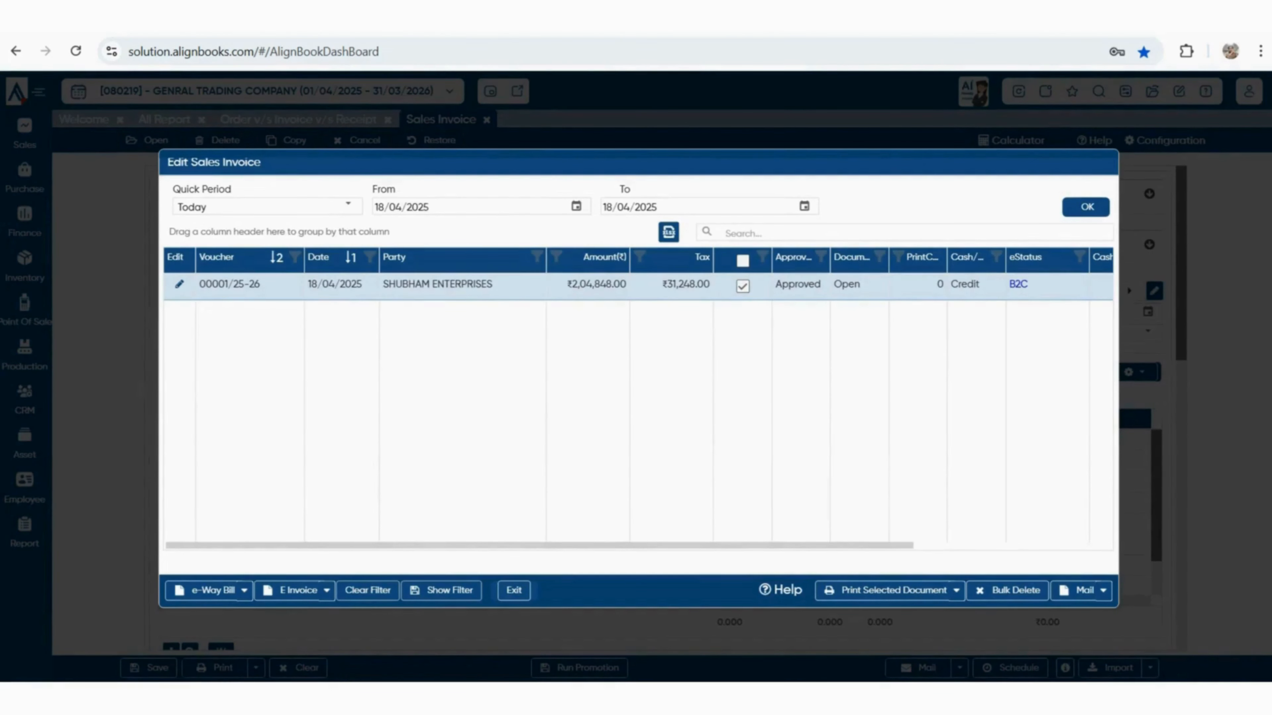
pyautogui.click(890, 591)
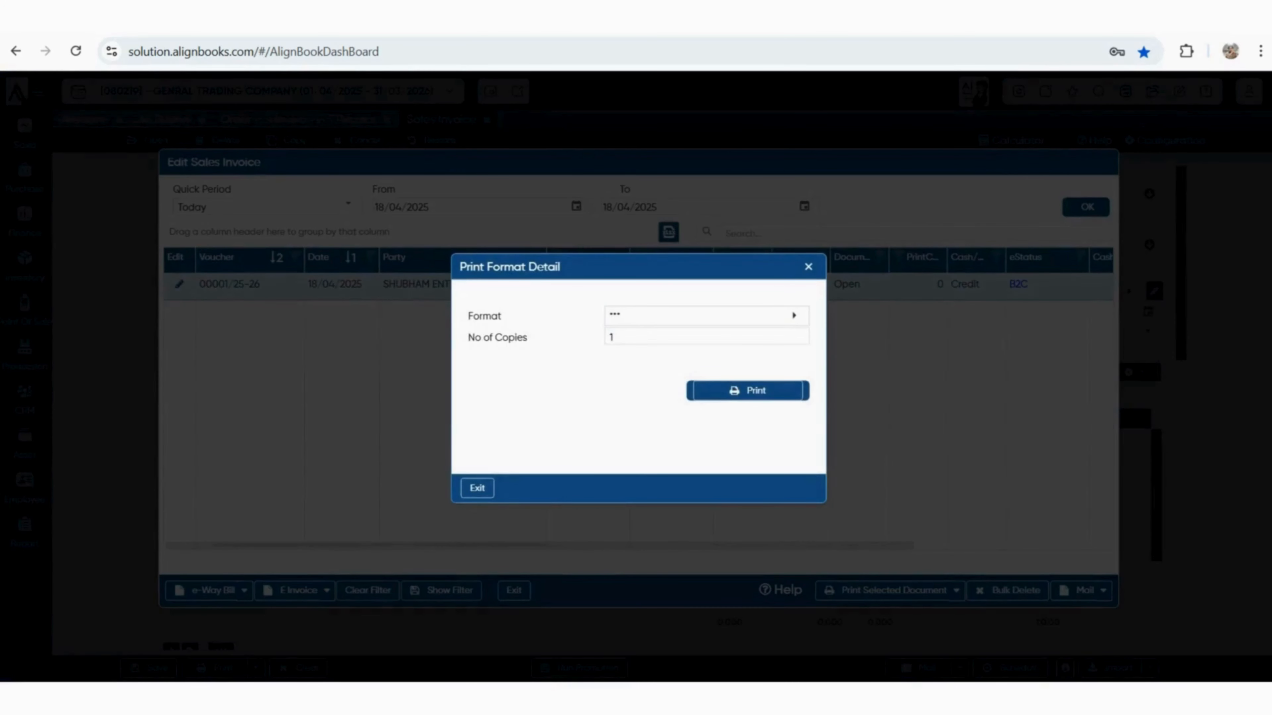
pyautogui.click(748, 390)
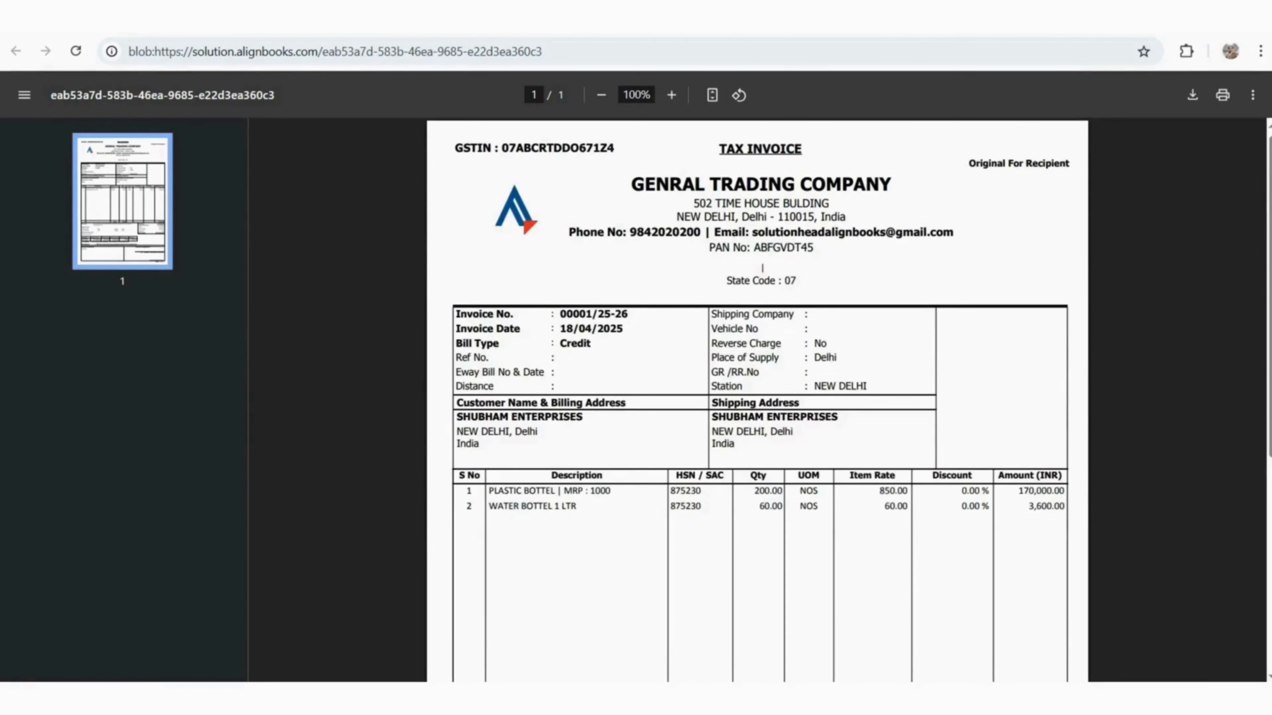
# Scroll the invoice PDF down to the totals and tax summary and back, then return to AlignBooks
pyautogui.scroll(-8, 757, 401)
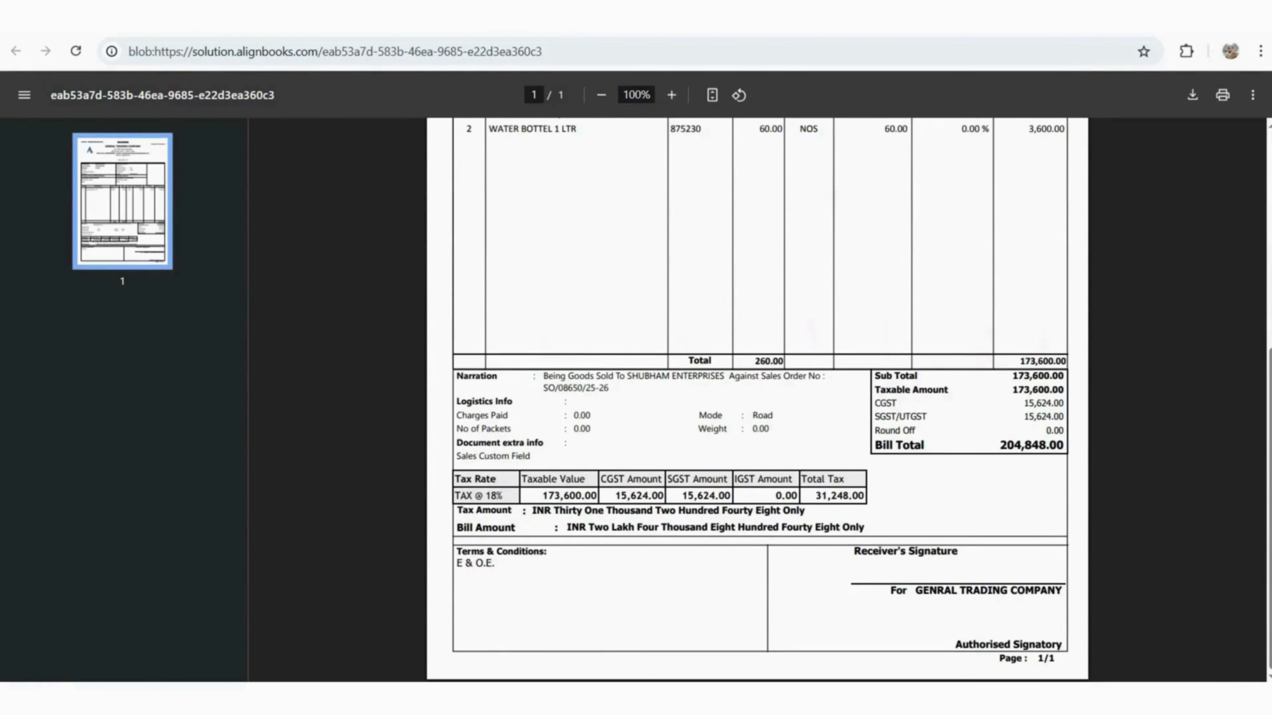
pyautogui.scroll(8, 757, 401)
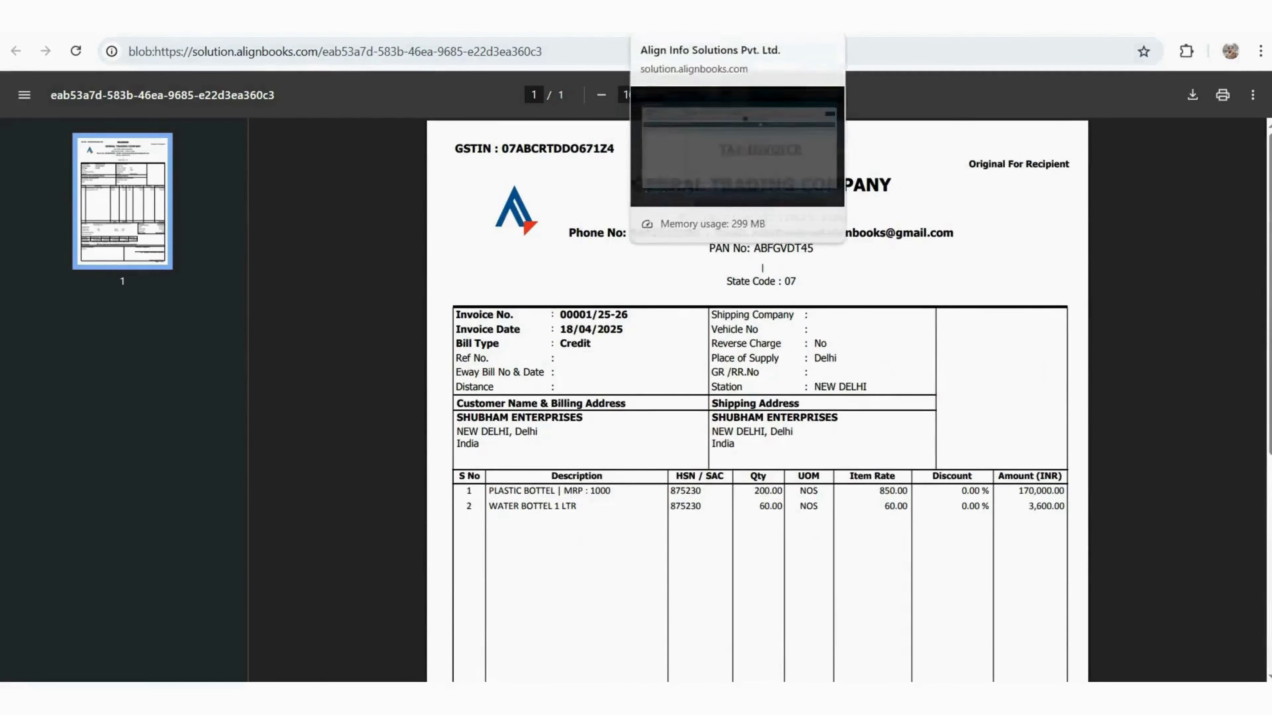
pyautogui.click(691, 21)
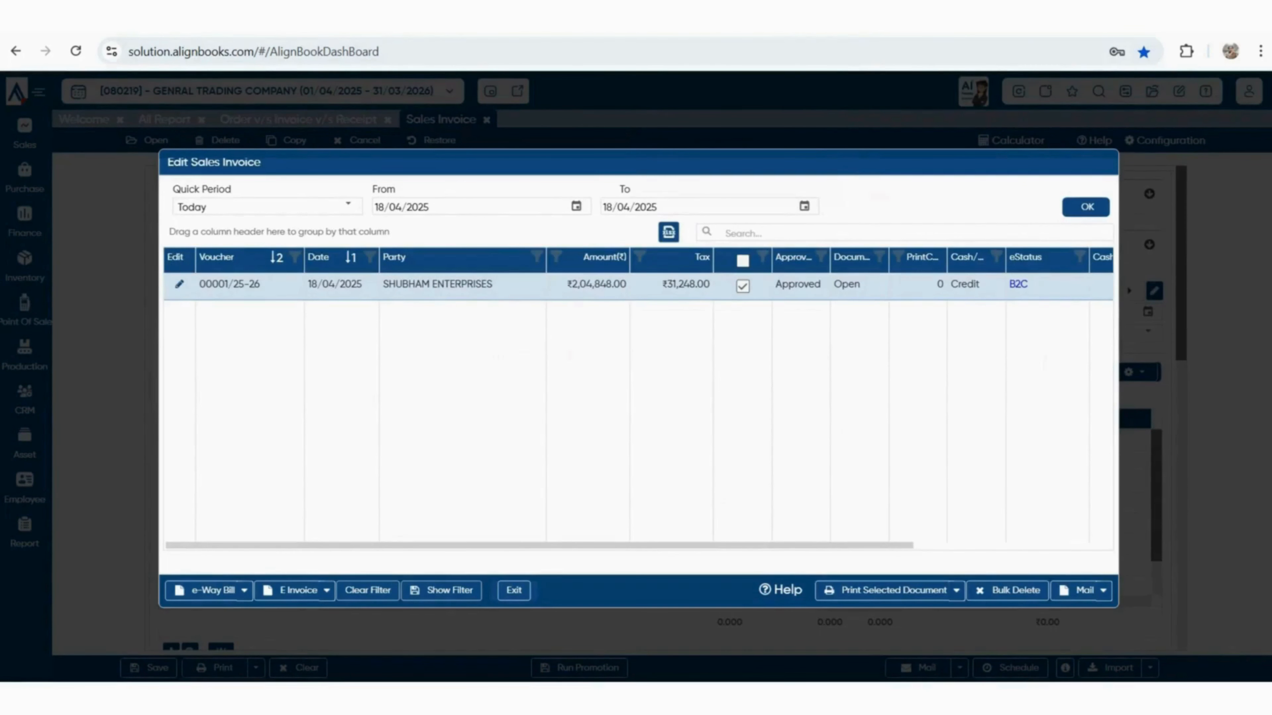
# Open approved invoice 00001/25-26 and save it again, confirming with Yes
pyautogui.click(514, 591)
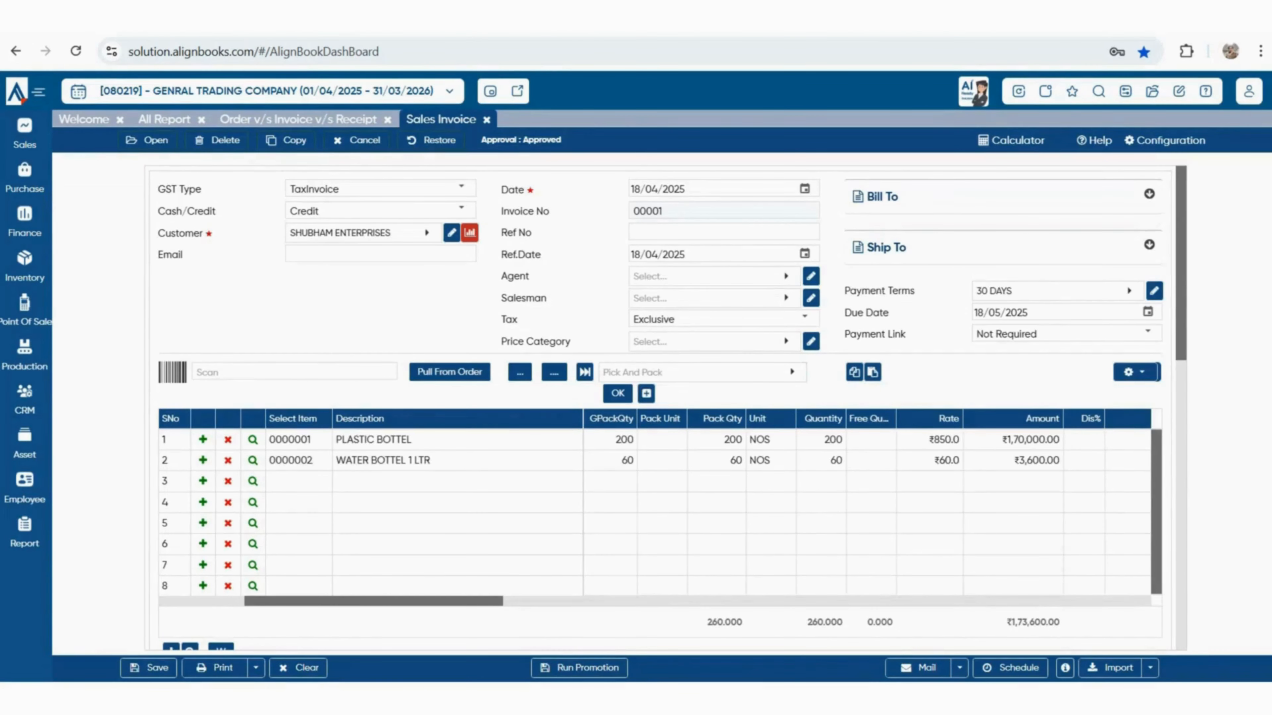
pyautogui.click(149, 667)
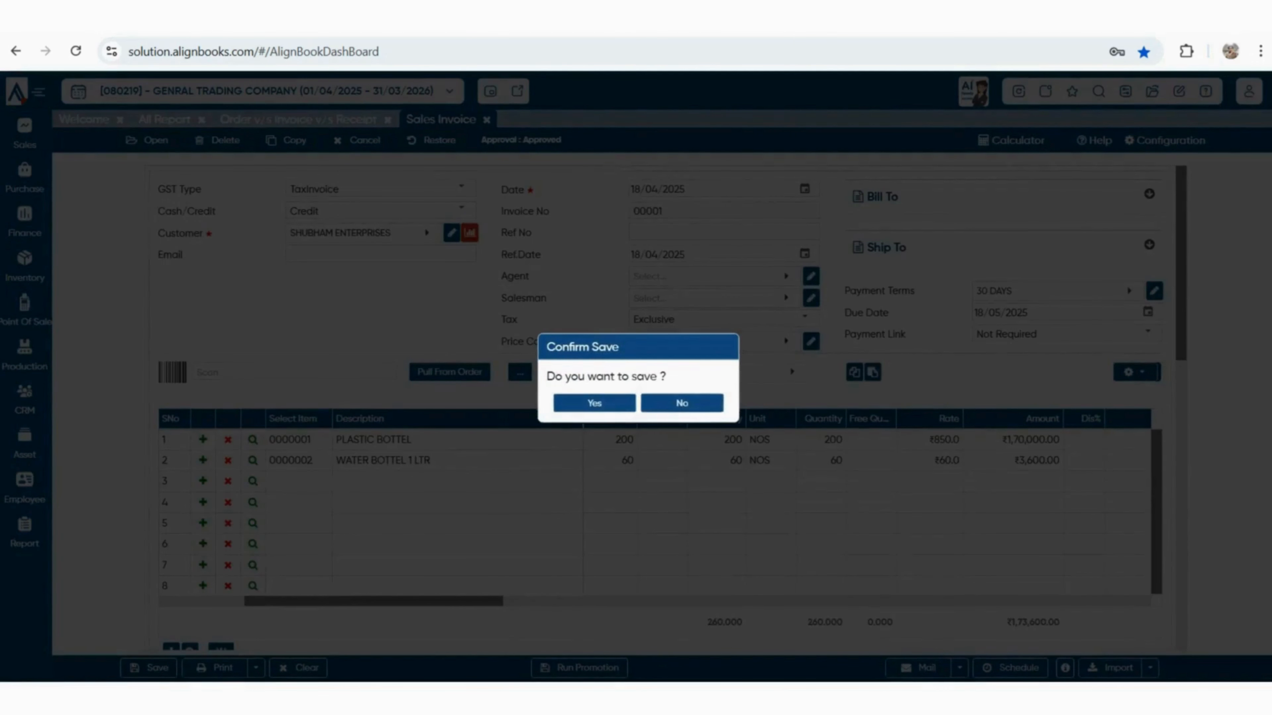
pyautogui.click(594, 404)
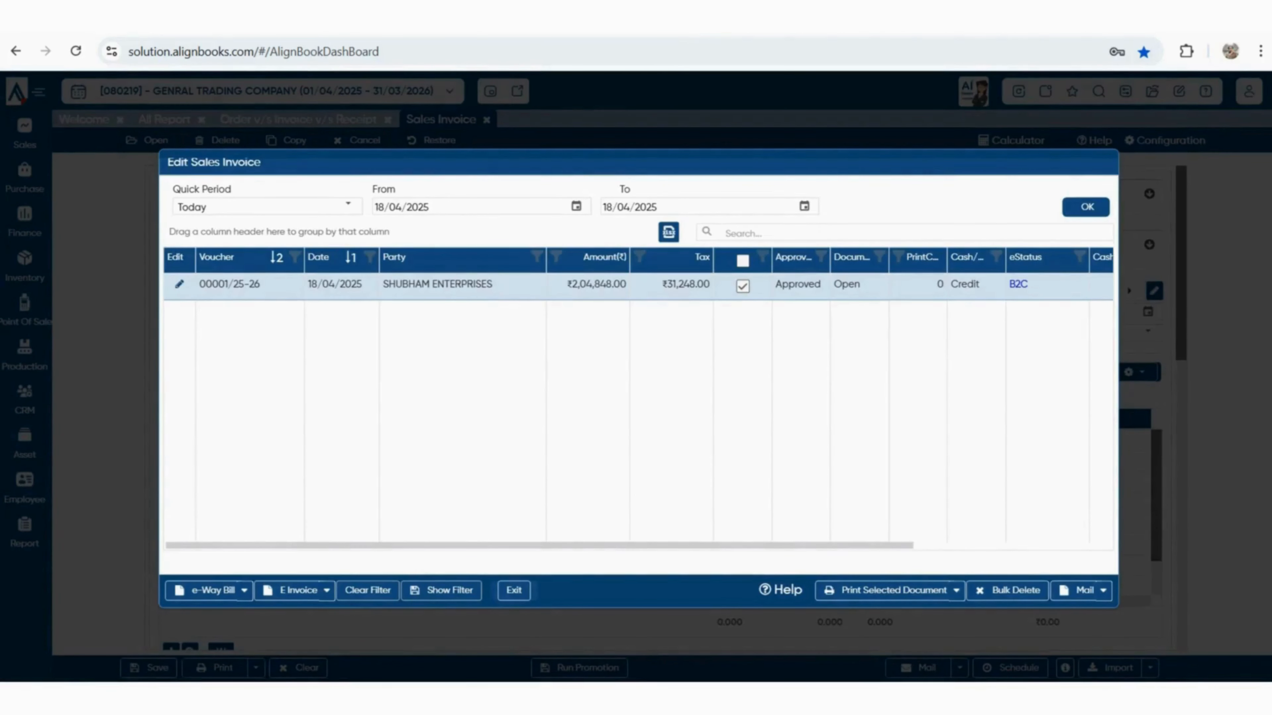
# Look over the e-Way Bill and E Invoice options, then exit the saved invoices list
pyautogui.moveTo(539, 546); pyautogui.dragTo(558, 546)
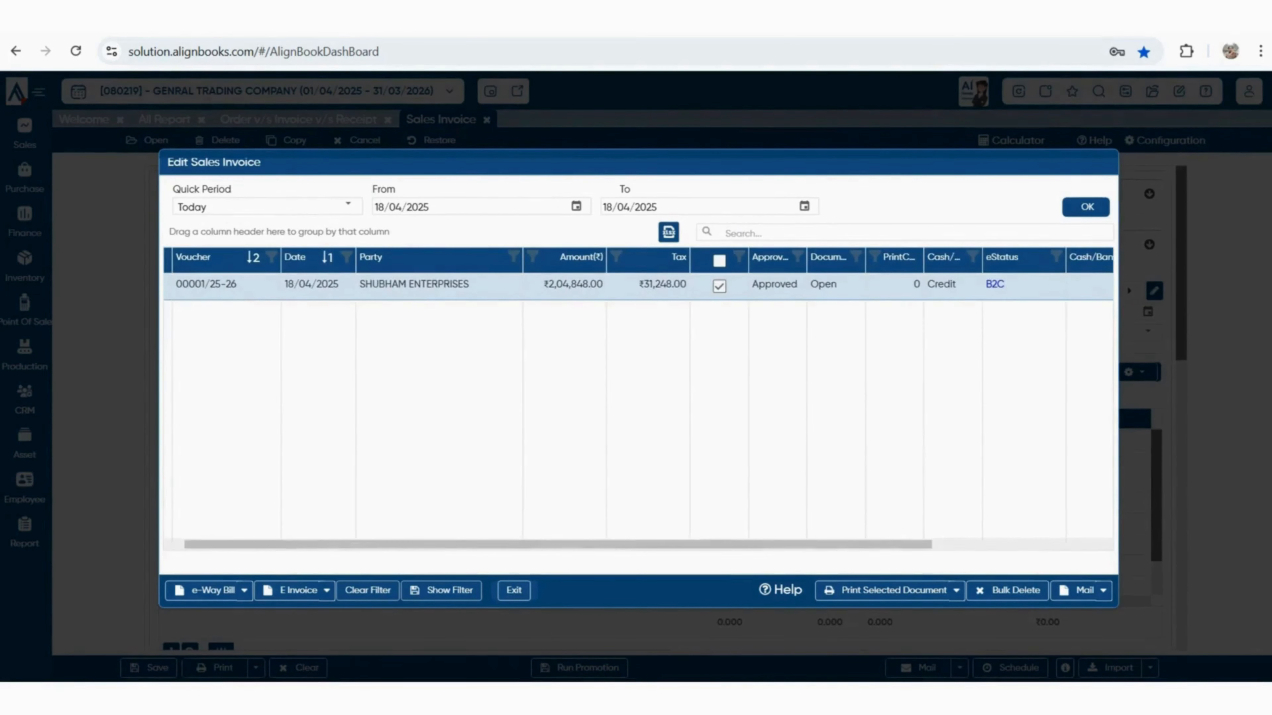
pyautogui.click(244, 591)
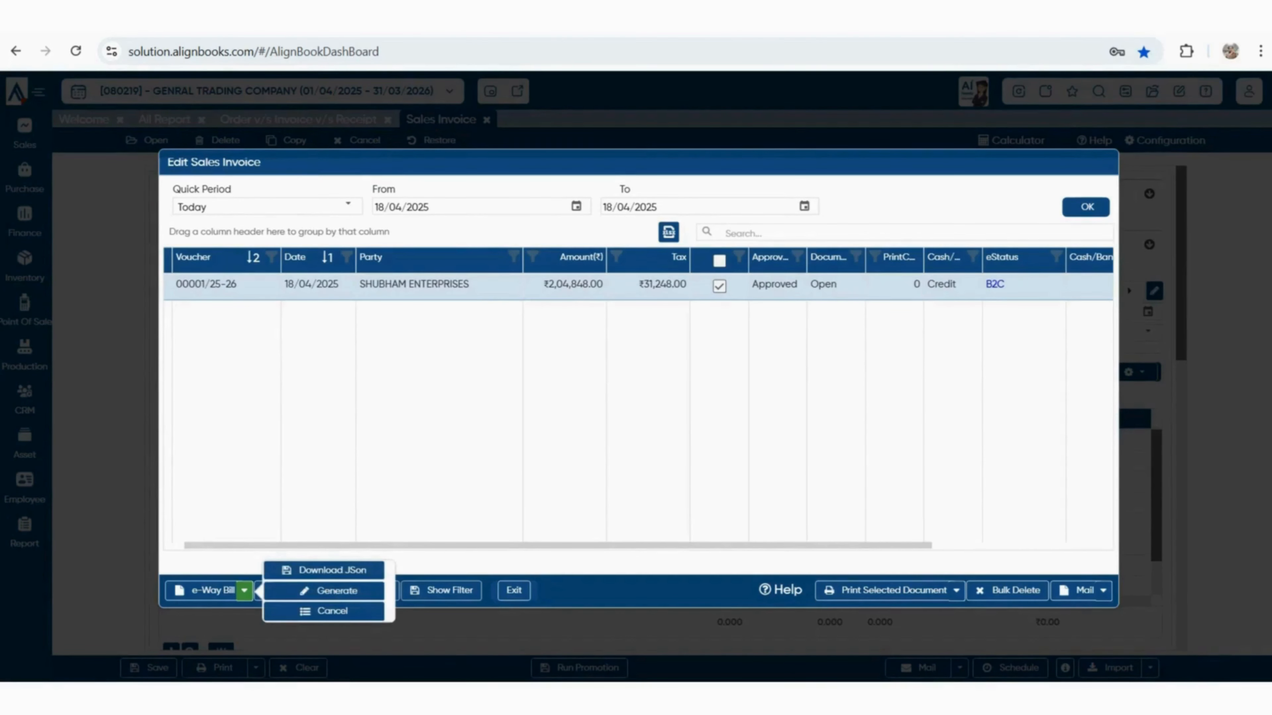
pyautogui.click(327, 590)
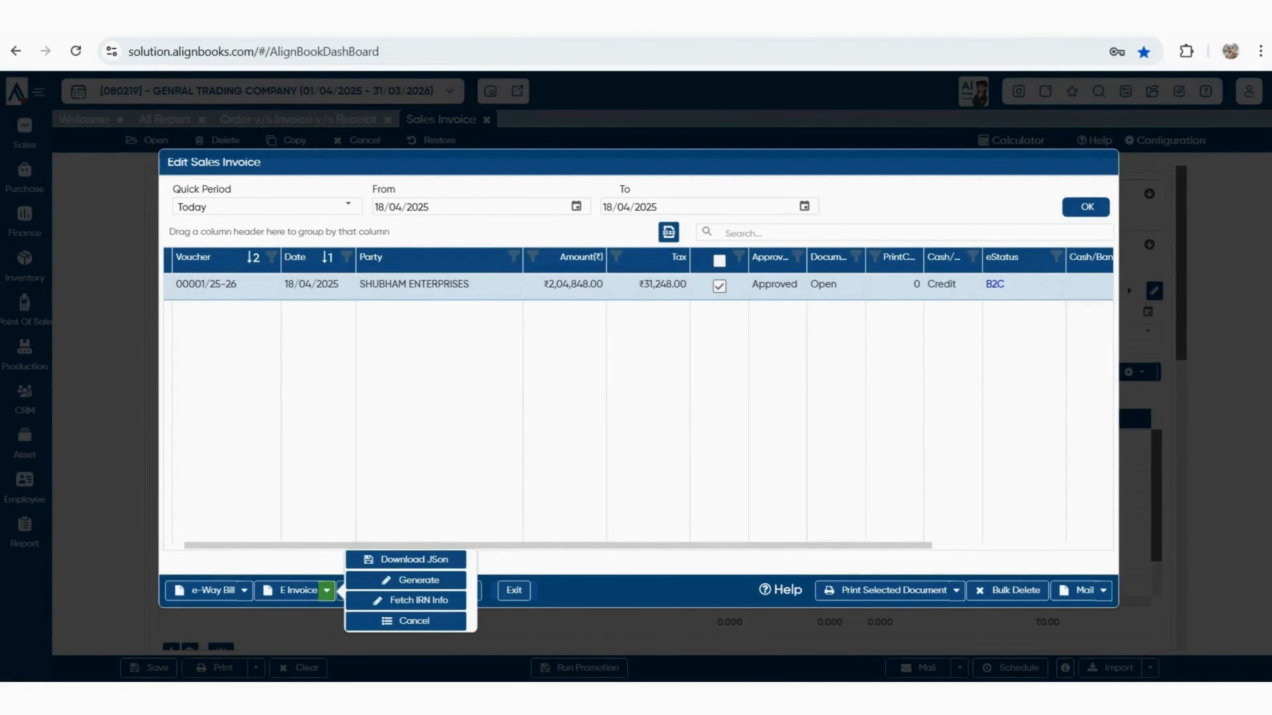
pyautogui.press('Escape')
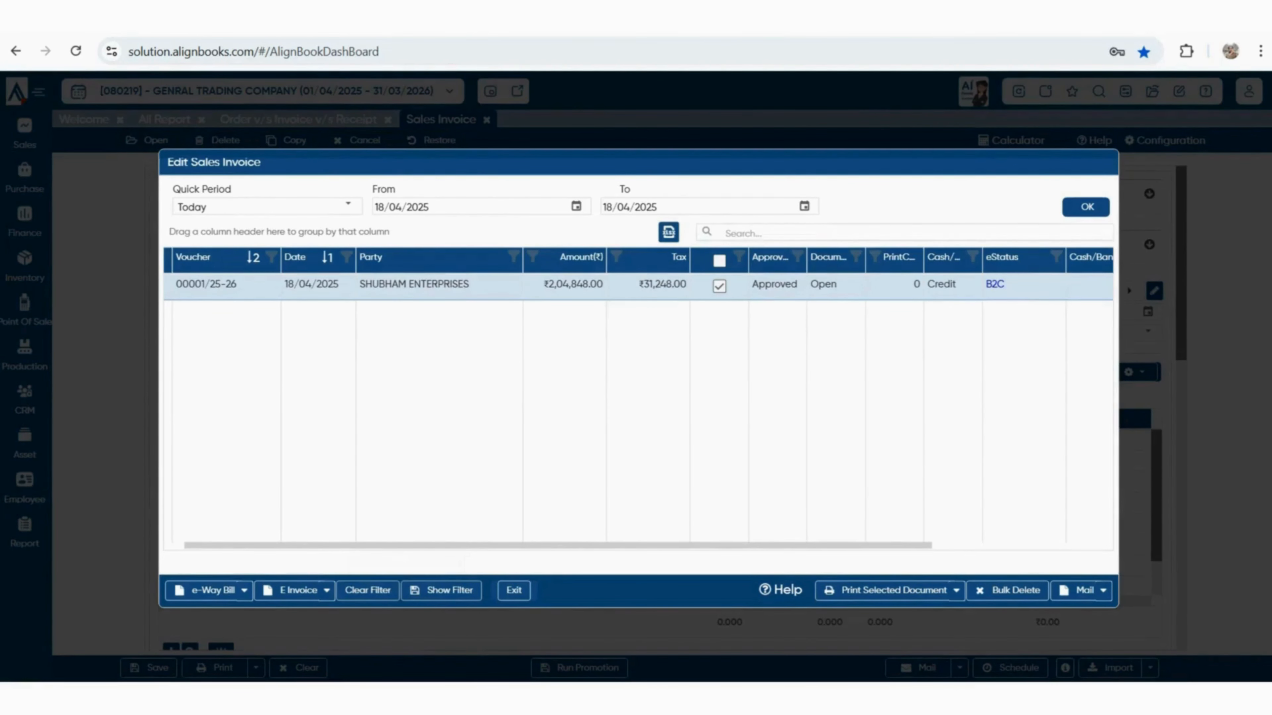
pyautogui.click(514, 590)
# Open the All Report page, then the Customer Trial report
pyautogui.click(24, 532)
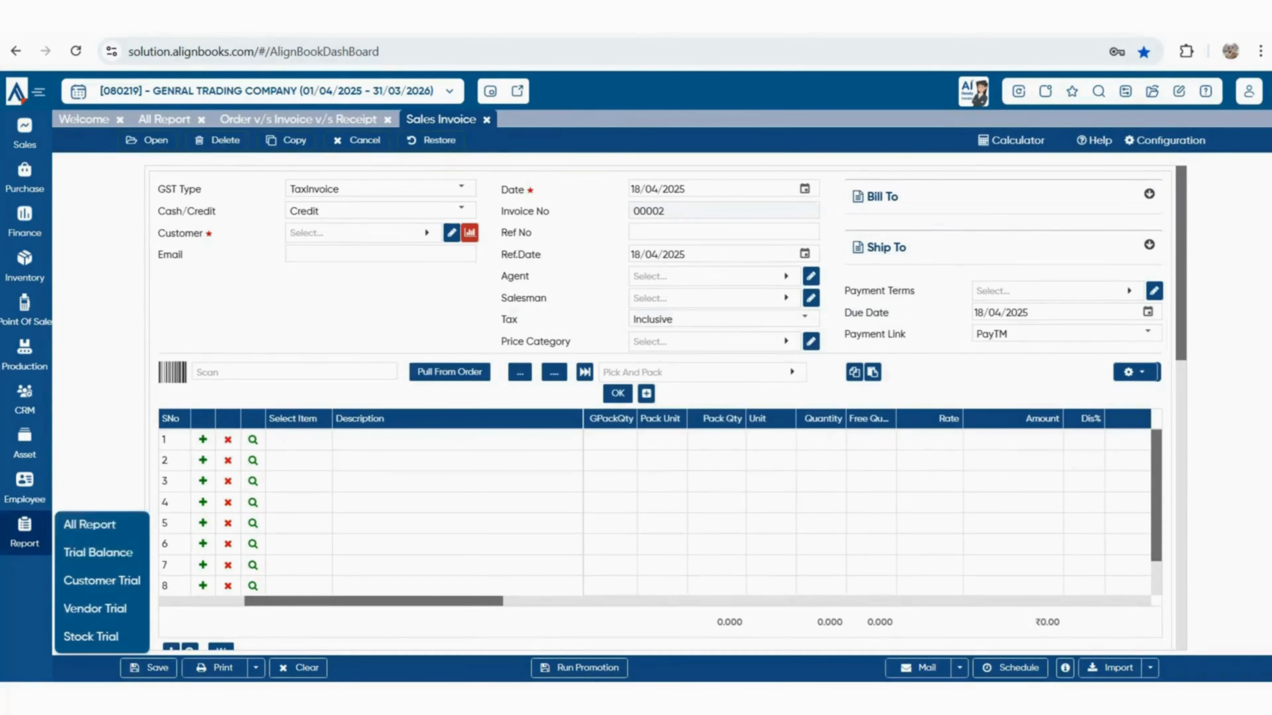
pyautogui.click(89, 525)
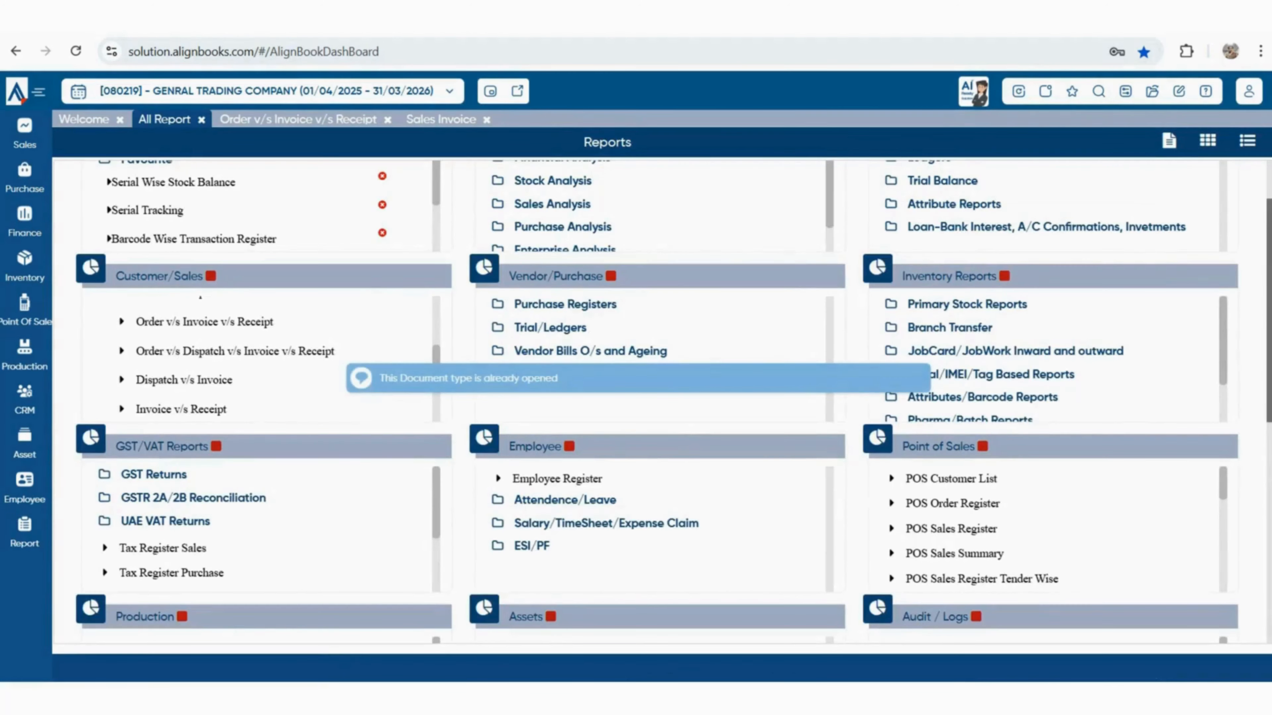
pyautogui.click(24, 533)
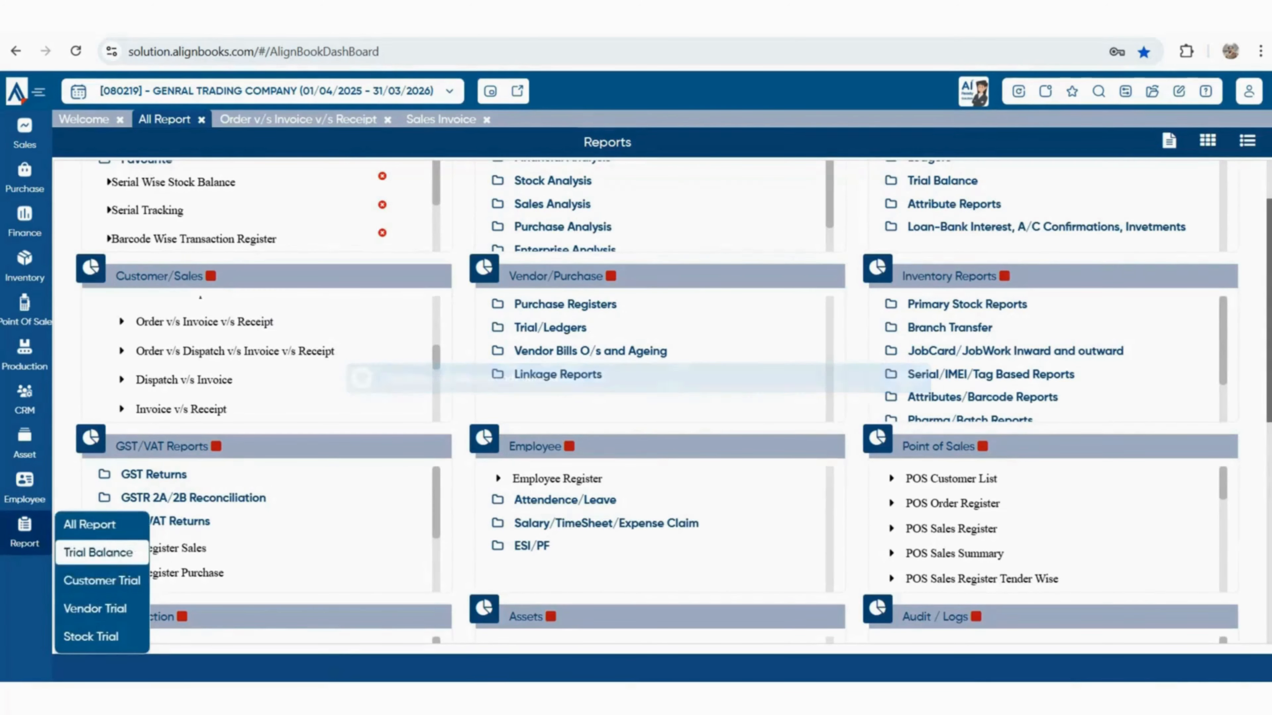
pyautogui.click(102, 581)
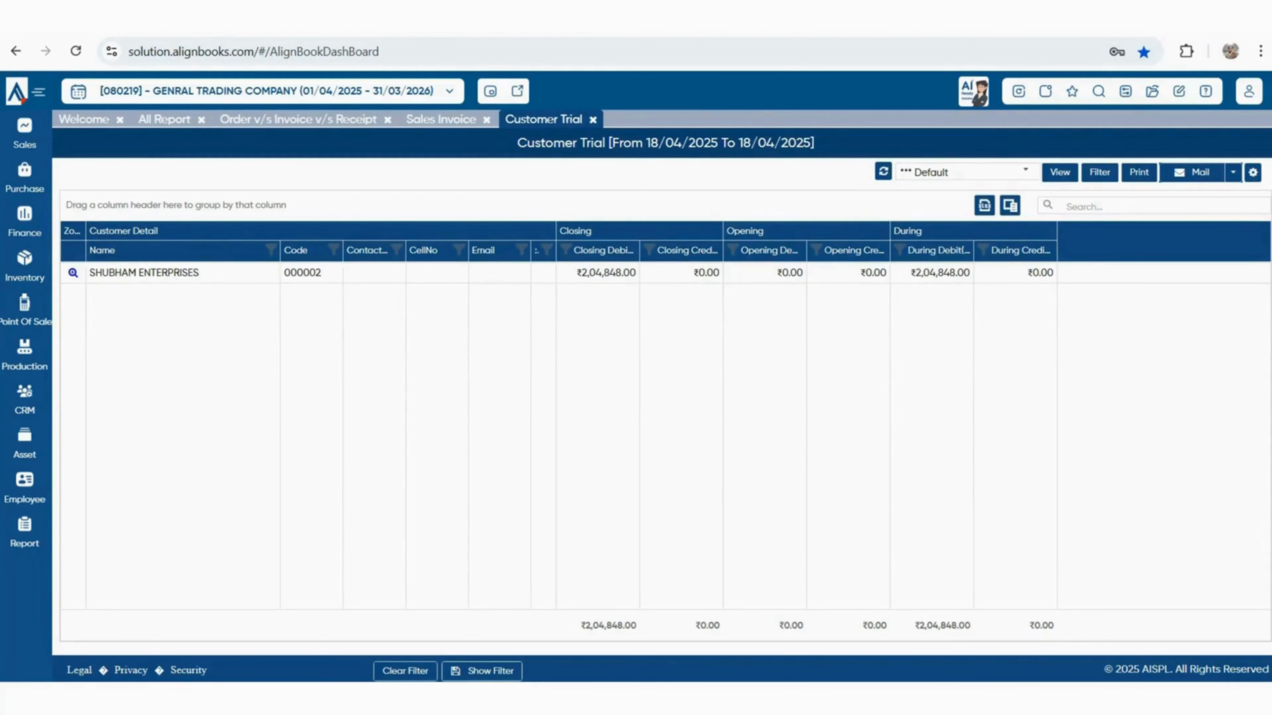
# Select the ₹2,04,848.00 debit, open SHUBHAM ENTERPRISES' ledger, and open its sales voucher
pyautogui.moveTo(577, 273); pyautogui.dragTo(637, 273)
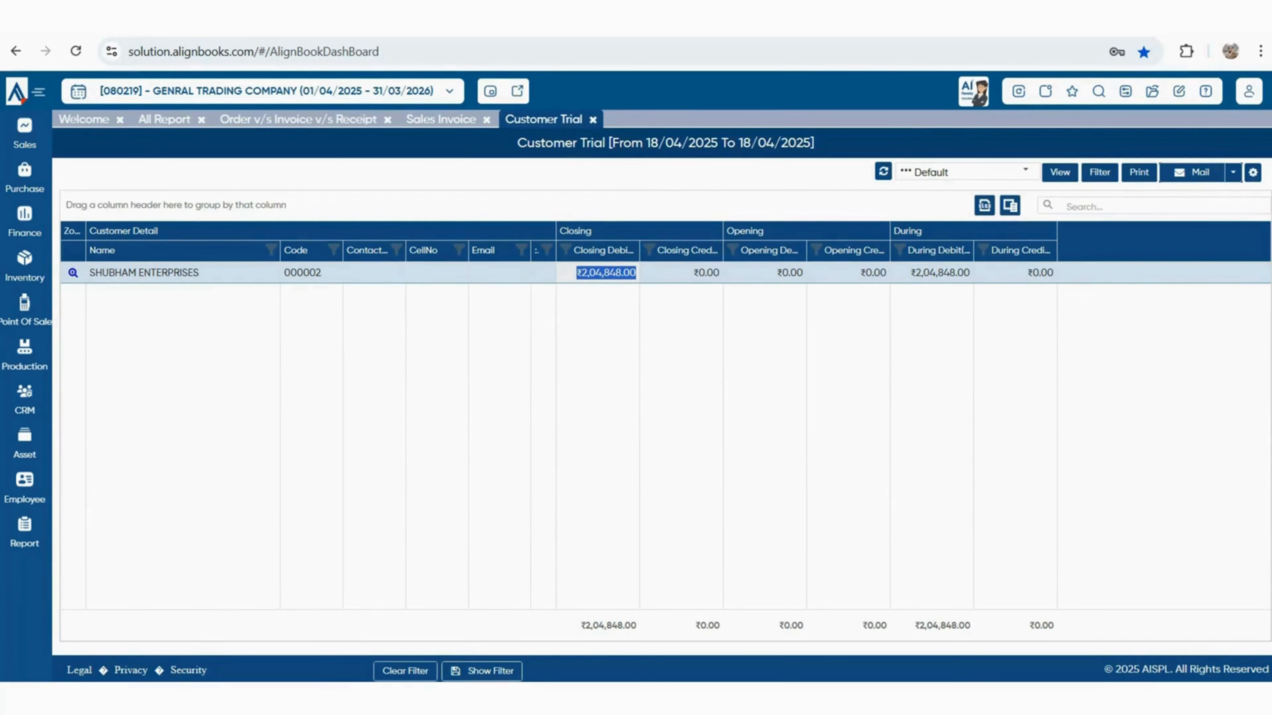
pyautogui.click(74, 273)
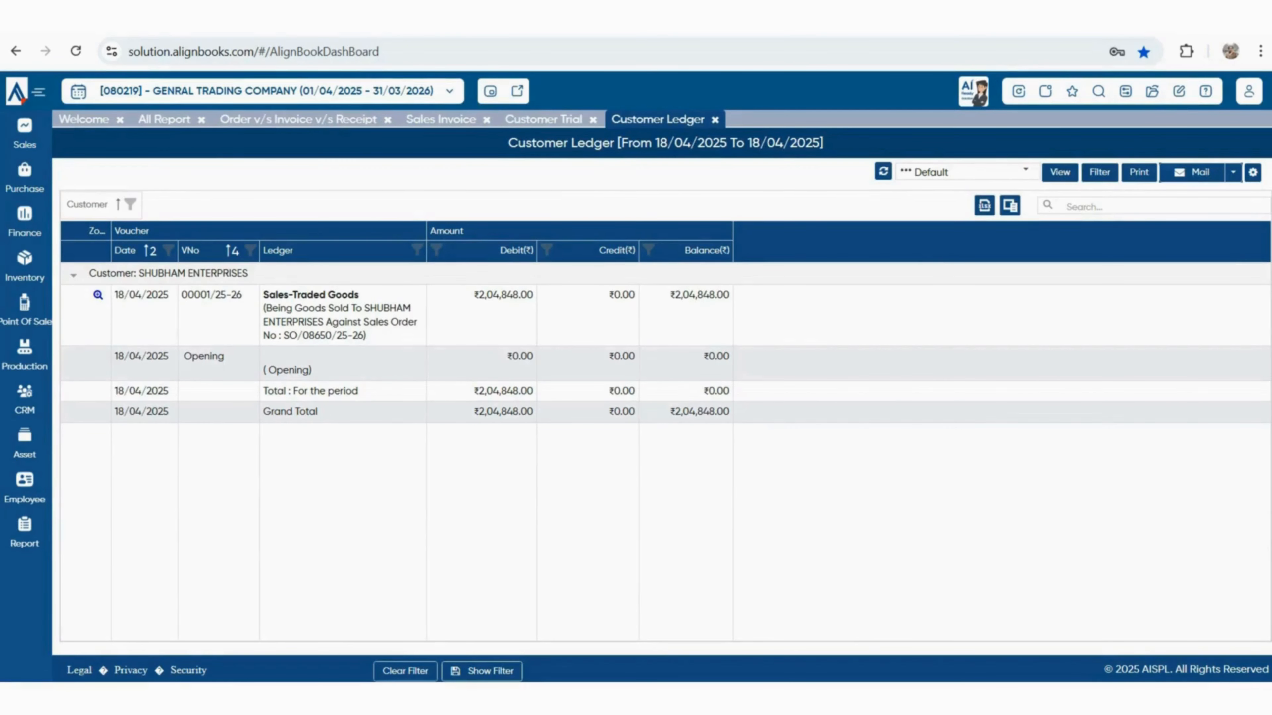
pyautogui.doubleClick(344, 323)
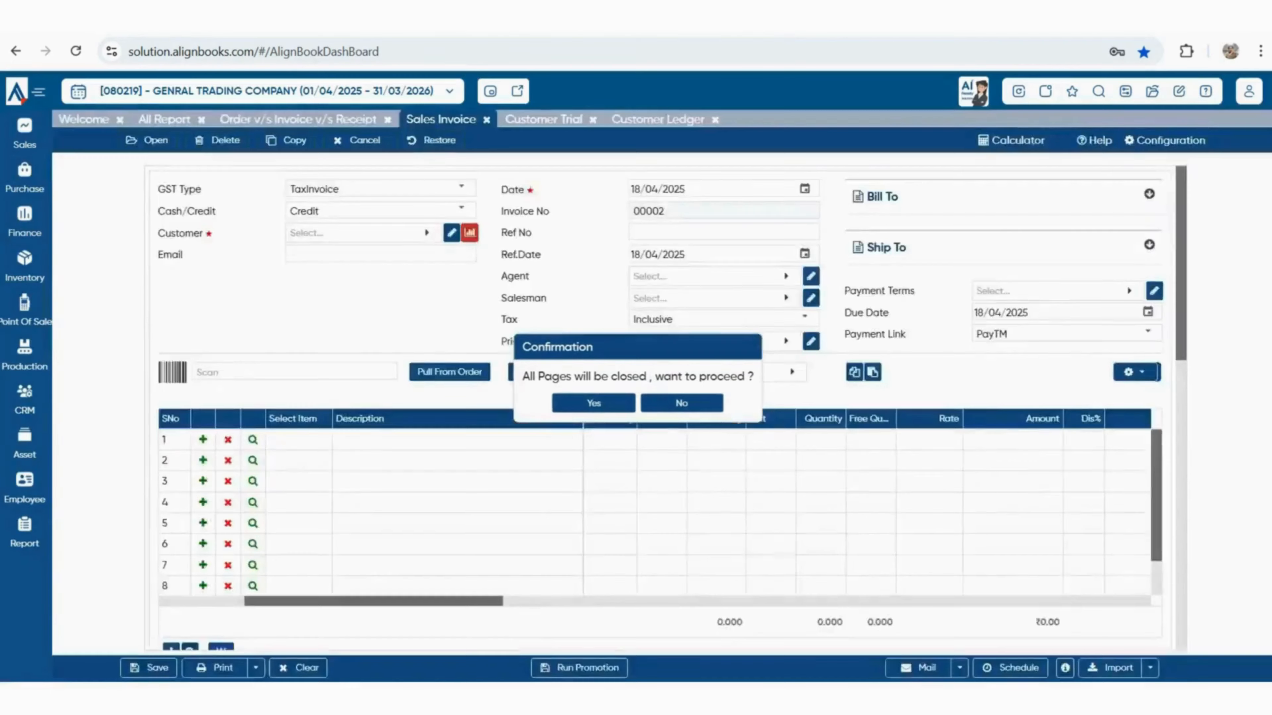
# Close all open pages and view the last six months' sales chart
pyautogui.click(593, 403)
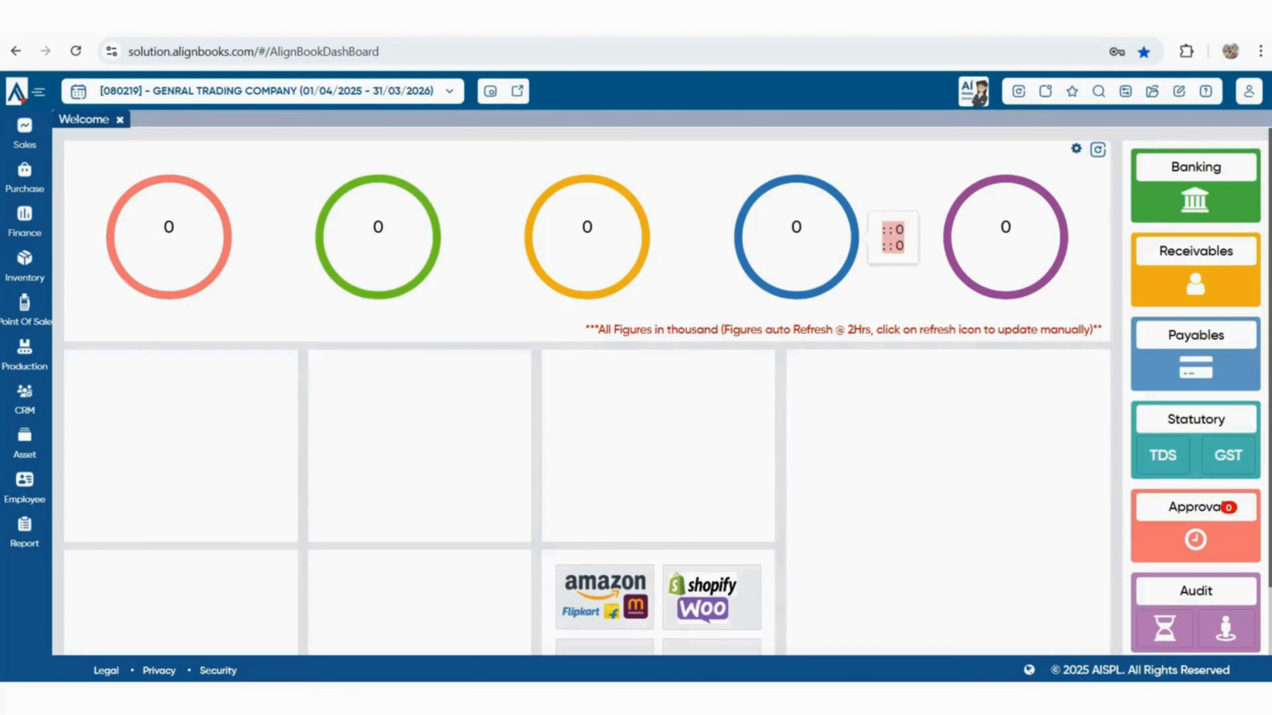
pyautogui.moveTo(169, 237)
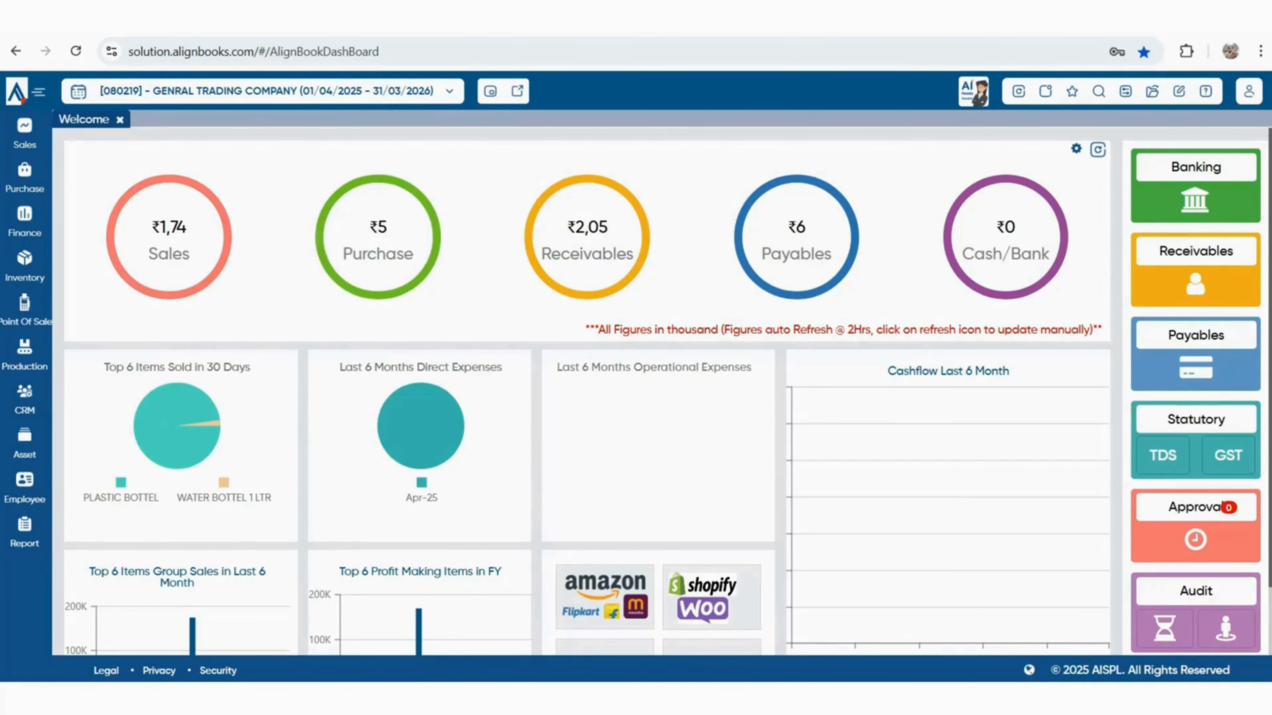
pyautogui.click(168, 237)
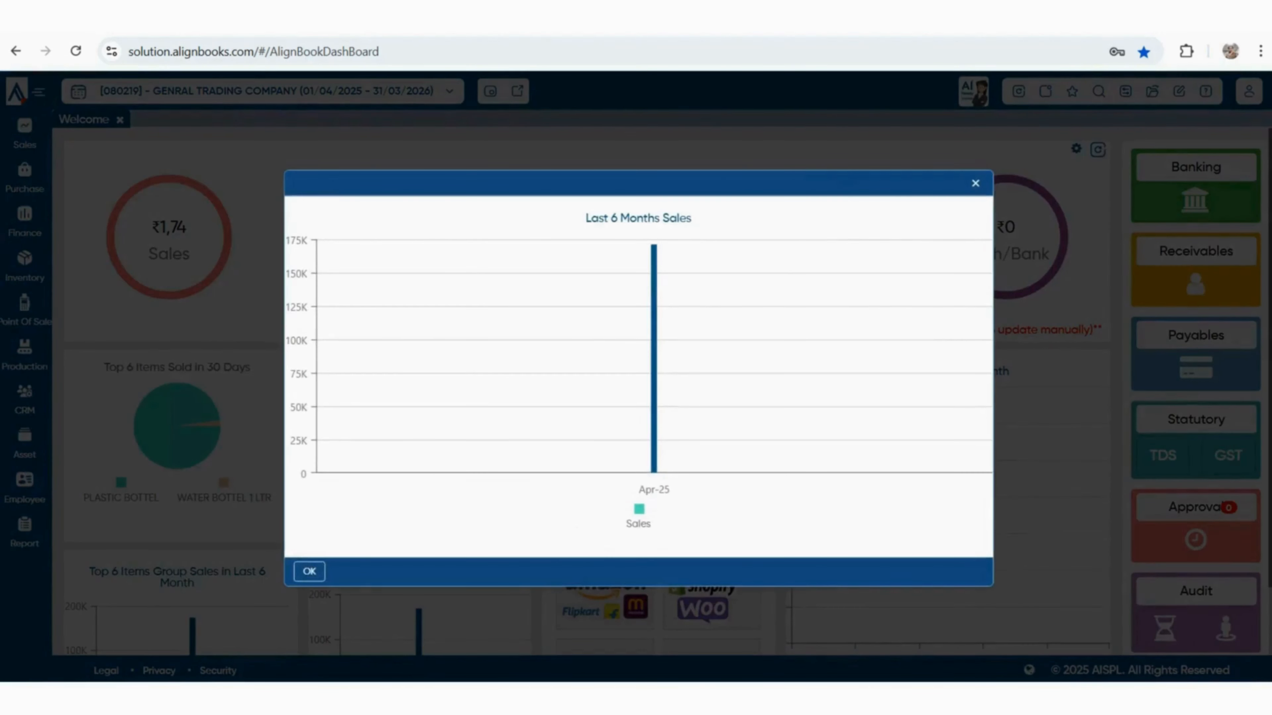
pyautogui.press('Escape')
# View the last six months' purchase chart and the ledger-wise cash and bank balances
pyautogui.click(378, 238)
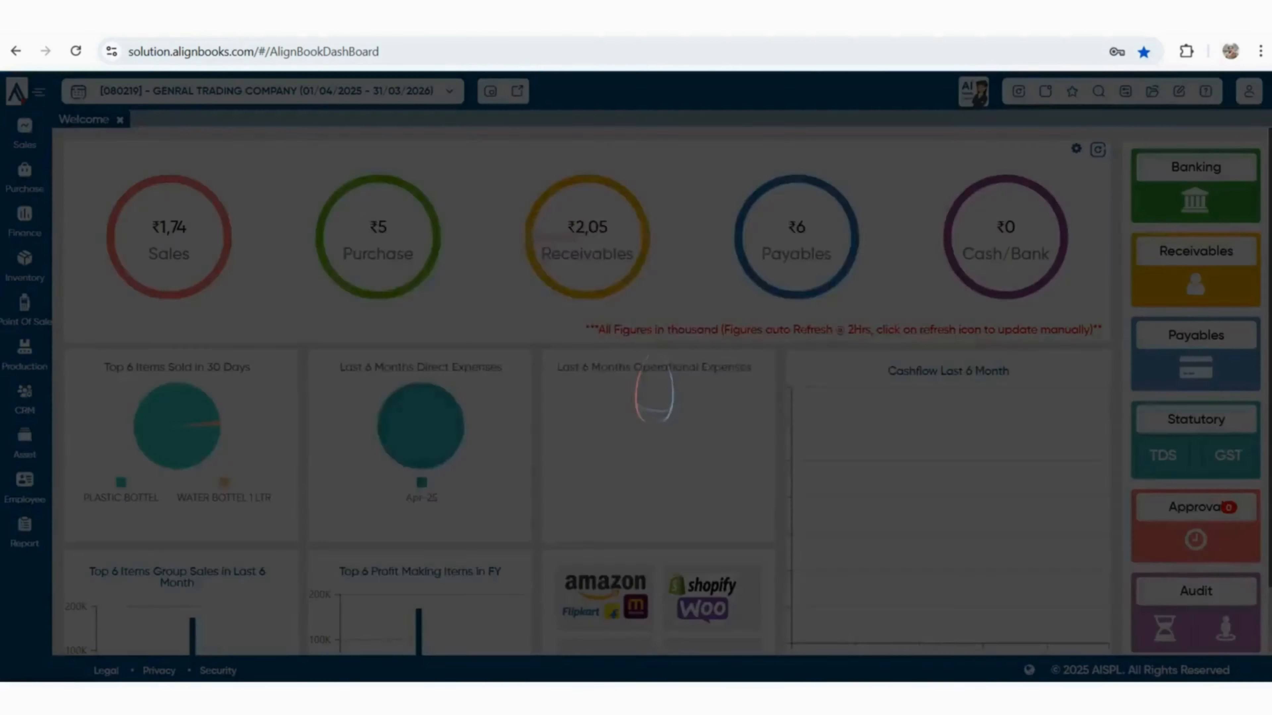
pyautogui.press('Escape')
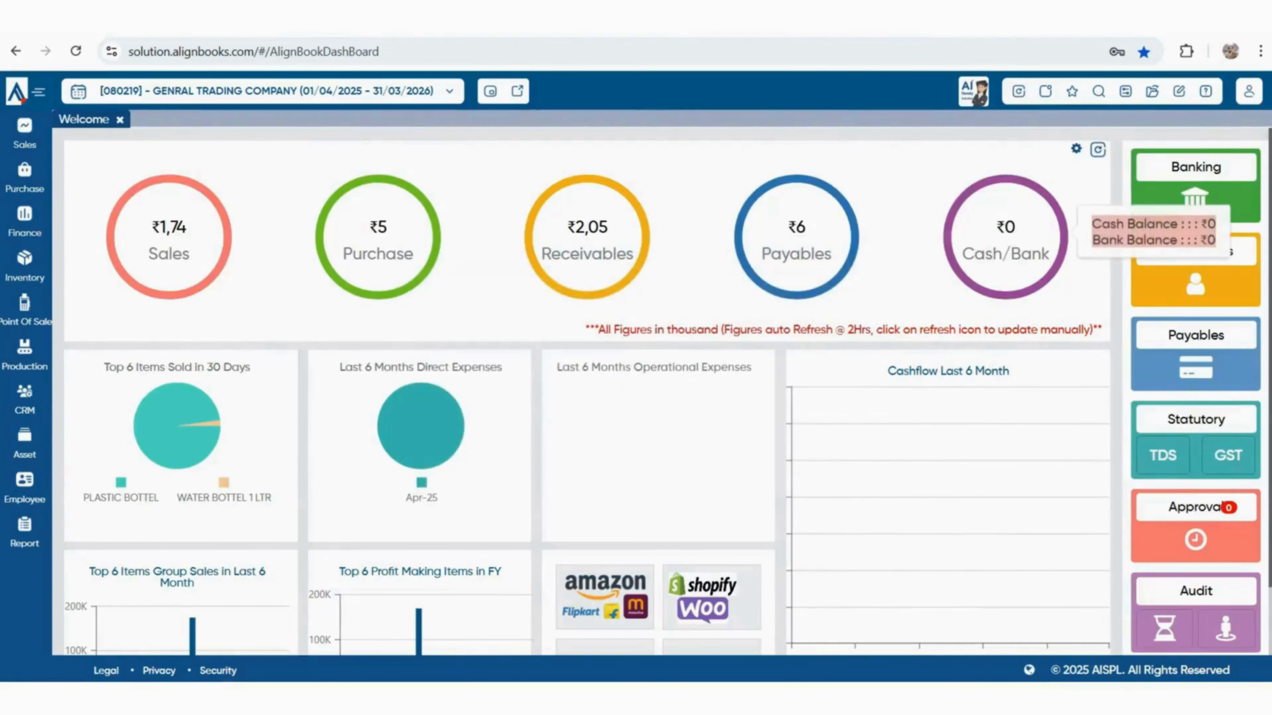
pyautogui.click(1006, 238)
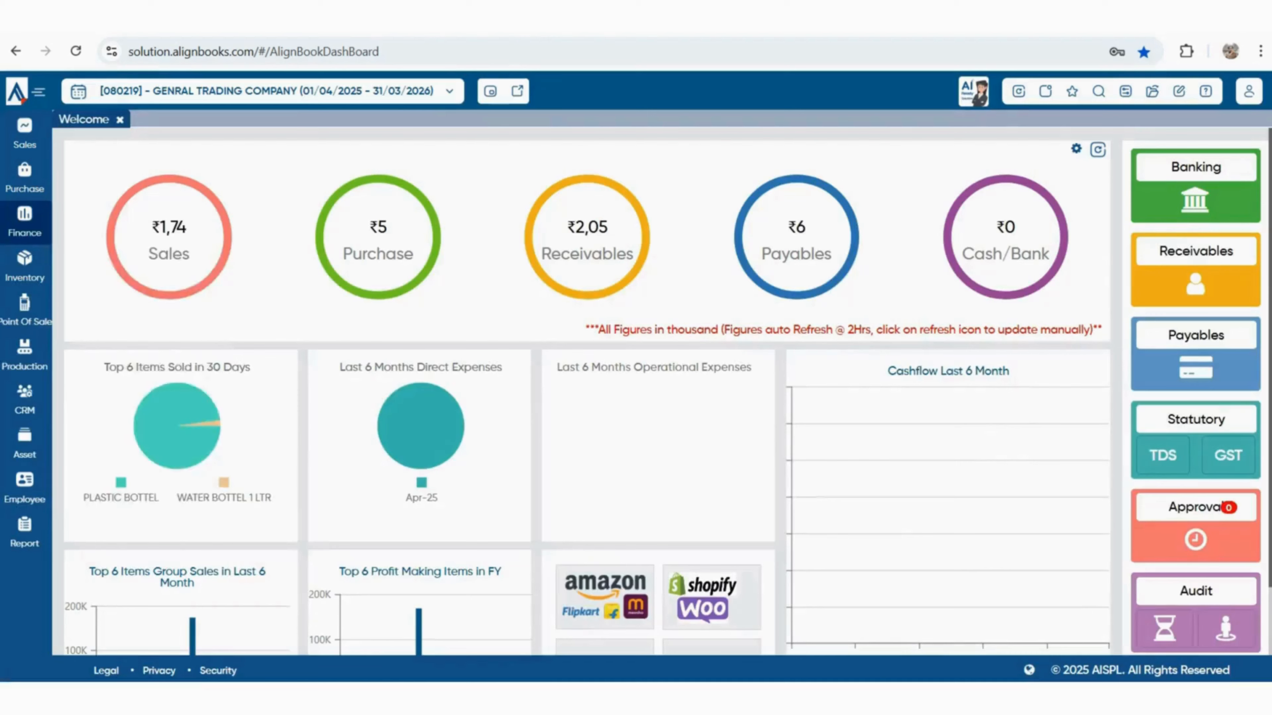
pyautogui.click(24, 221)
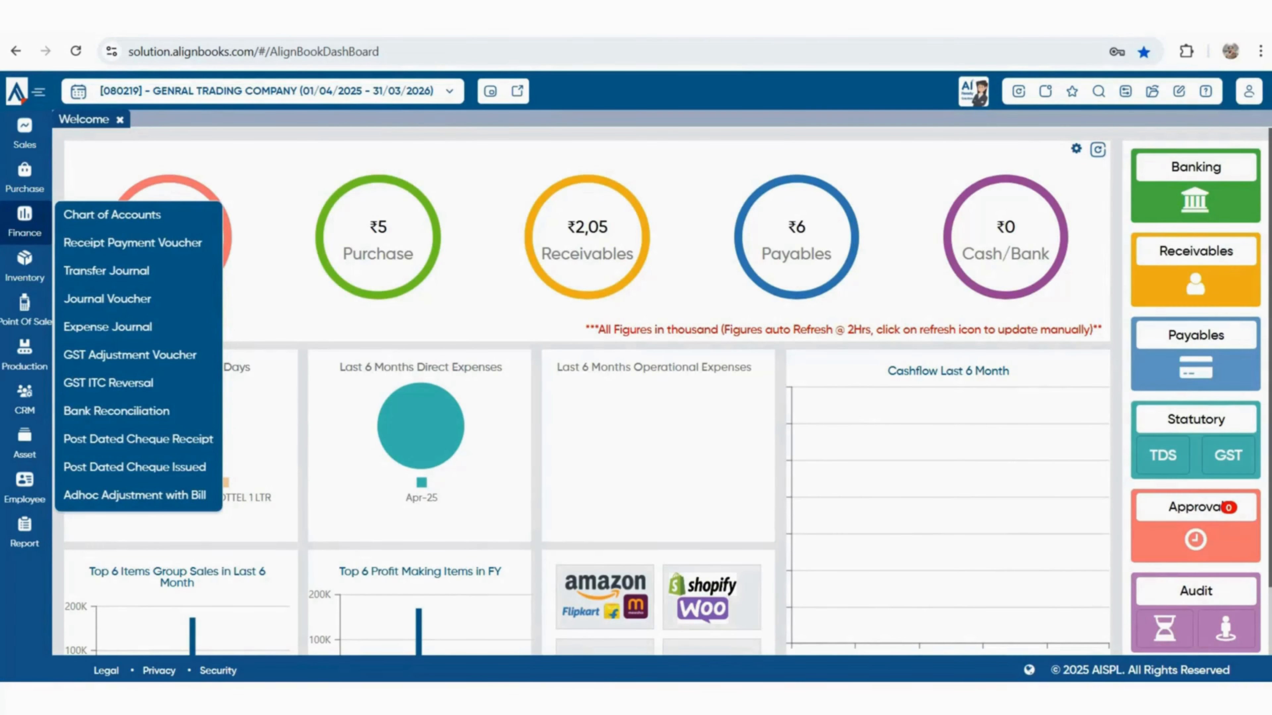
# Create Bank-type ledger HDFC BANK under Cash And Cash Equivalents in the Chart of Accounts
pyautogui.click(112, 215)
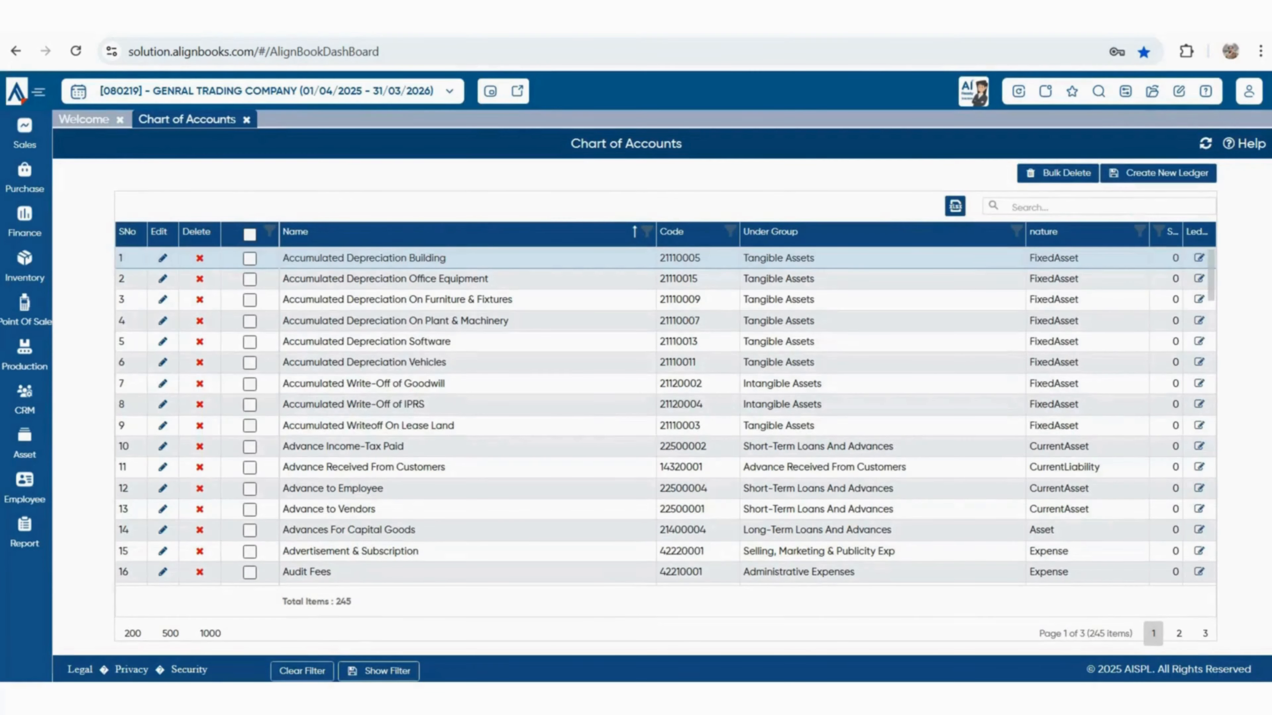
pyautogui.click(1158, 174)
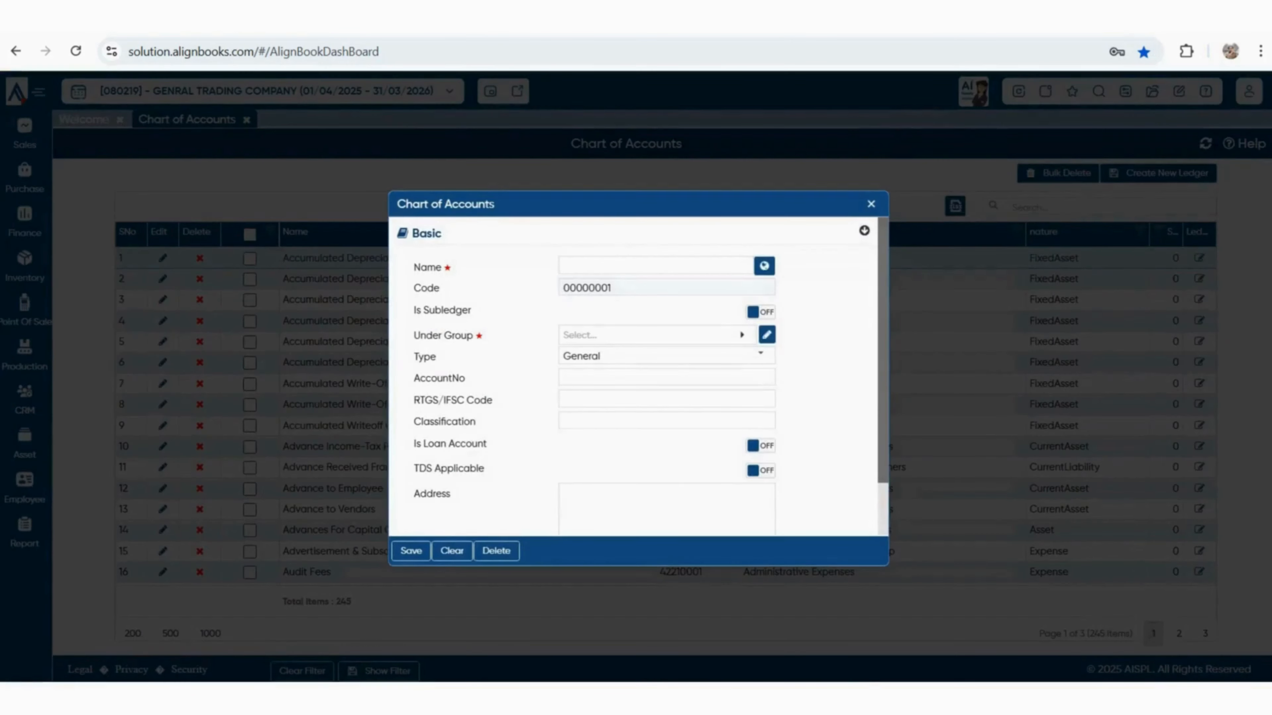
pyautogui.write('HDFC ')
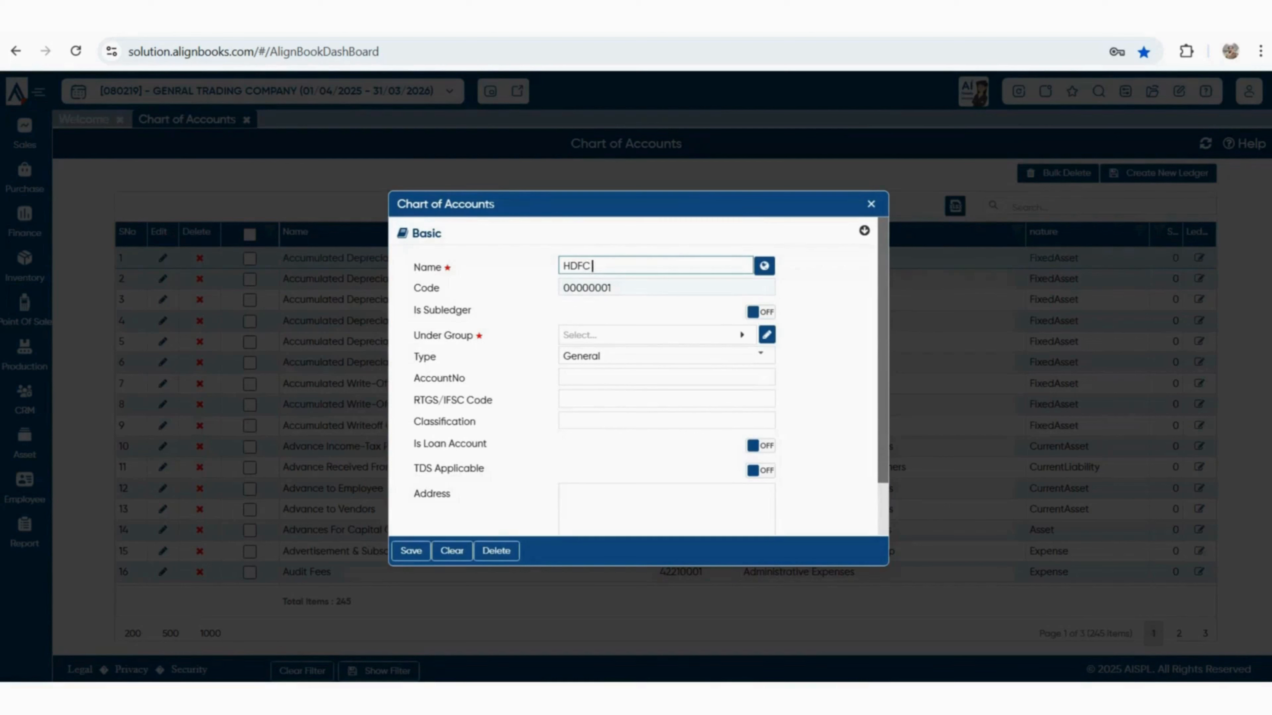
pyautogui.write('BANK')
pyautogui.press('Tab')
pyautogui.write('cas')
pyautogui.press('Return')
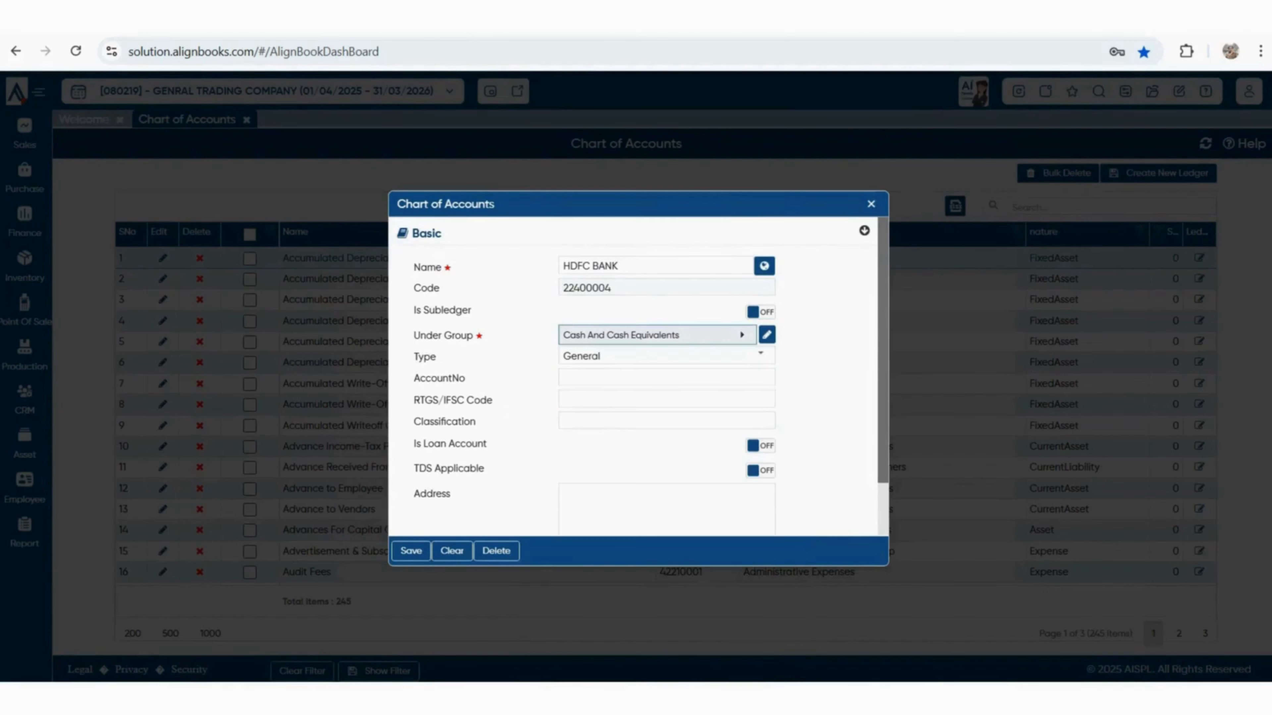
pyautogui.click(761, 355)
pyautogui.click(661, 424)
pyautogui.scroll(-2, 662, 390)
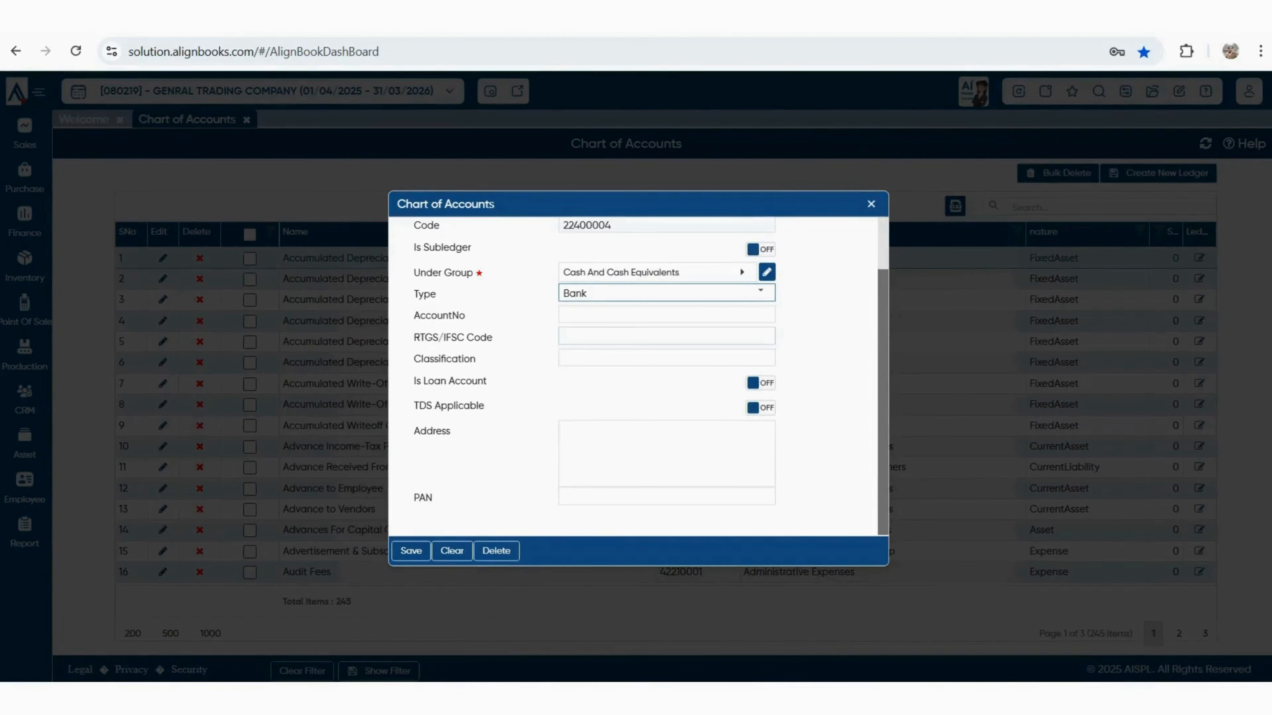
pyautogui.click(410, 551)
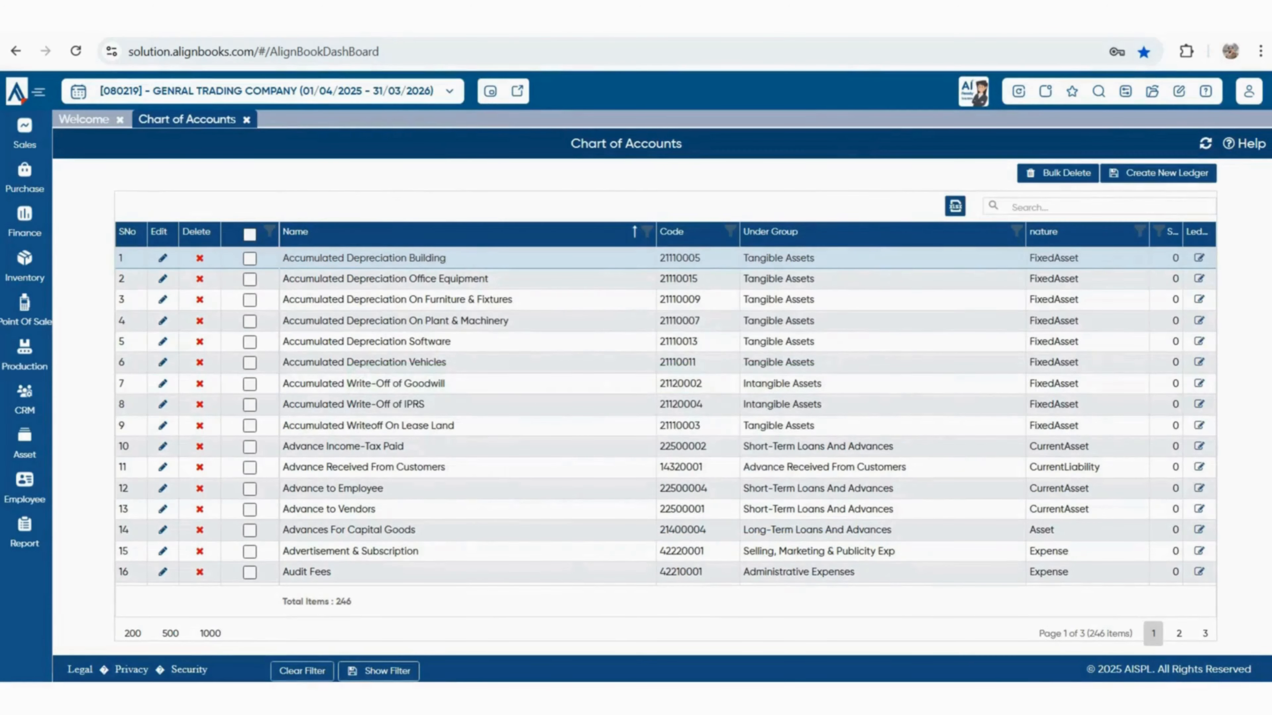
# Give HDFC BANK a 600000 opening balance in Opening Financials and save it
pyautogui.click(1152, 91)
pyautogui.click(1014, 234)
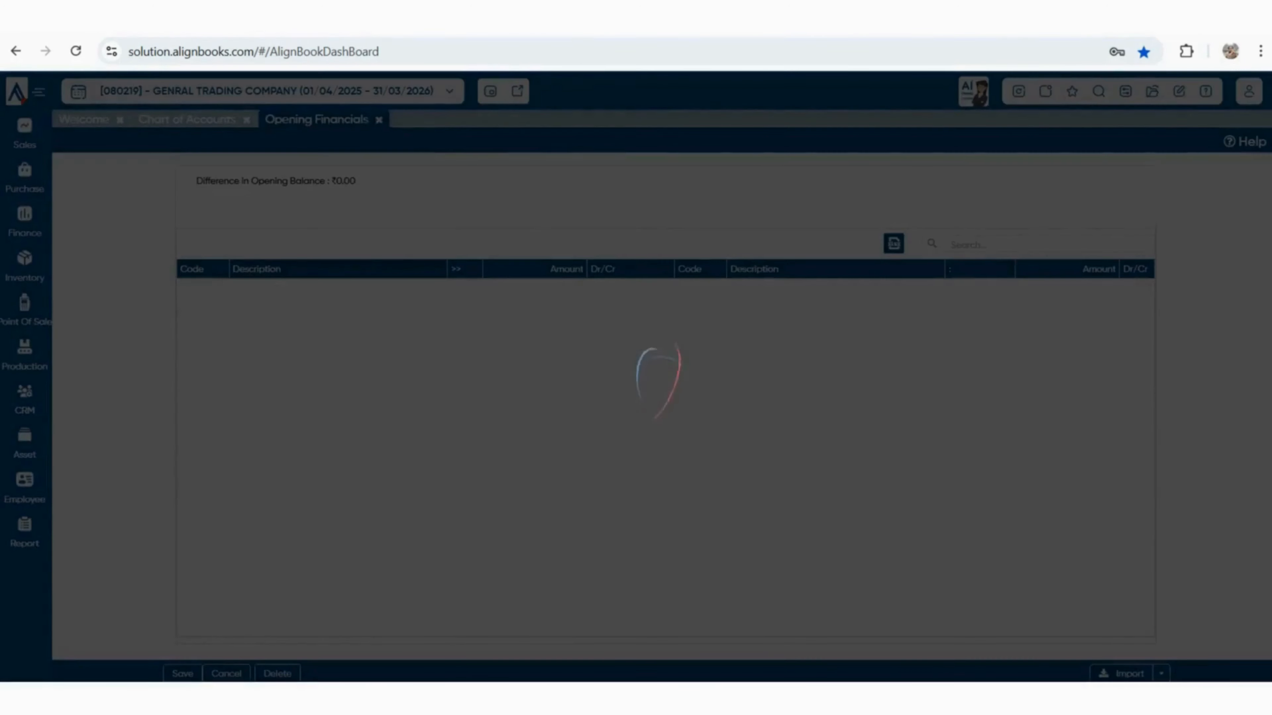
pyautogui.click(1038, 244)
pyautogui.write('HDFC')
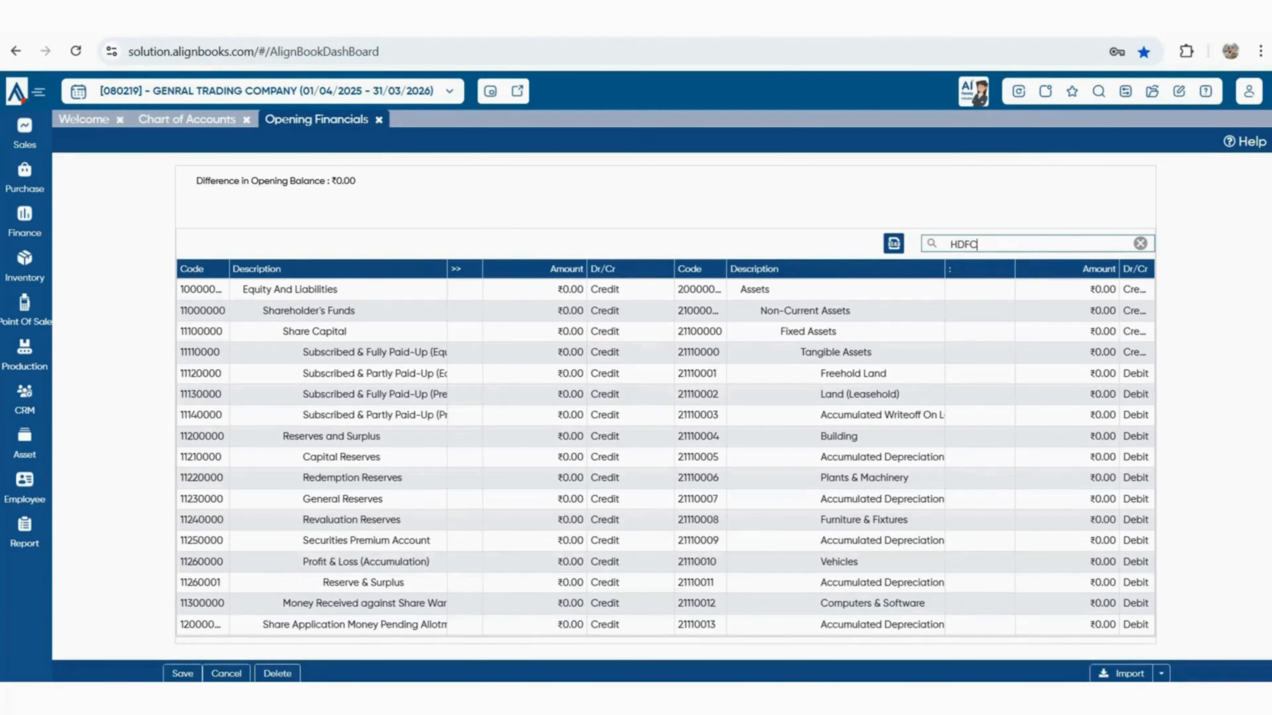
pyautogui.click(1109, 290)
pyautogui.write('600000')
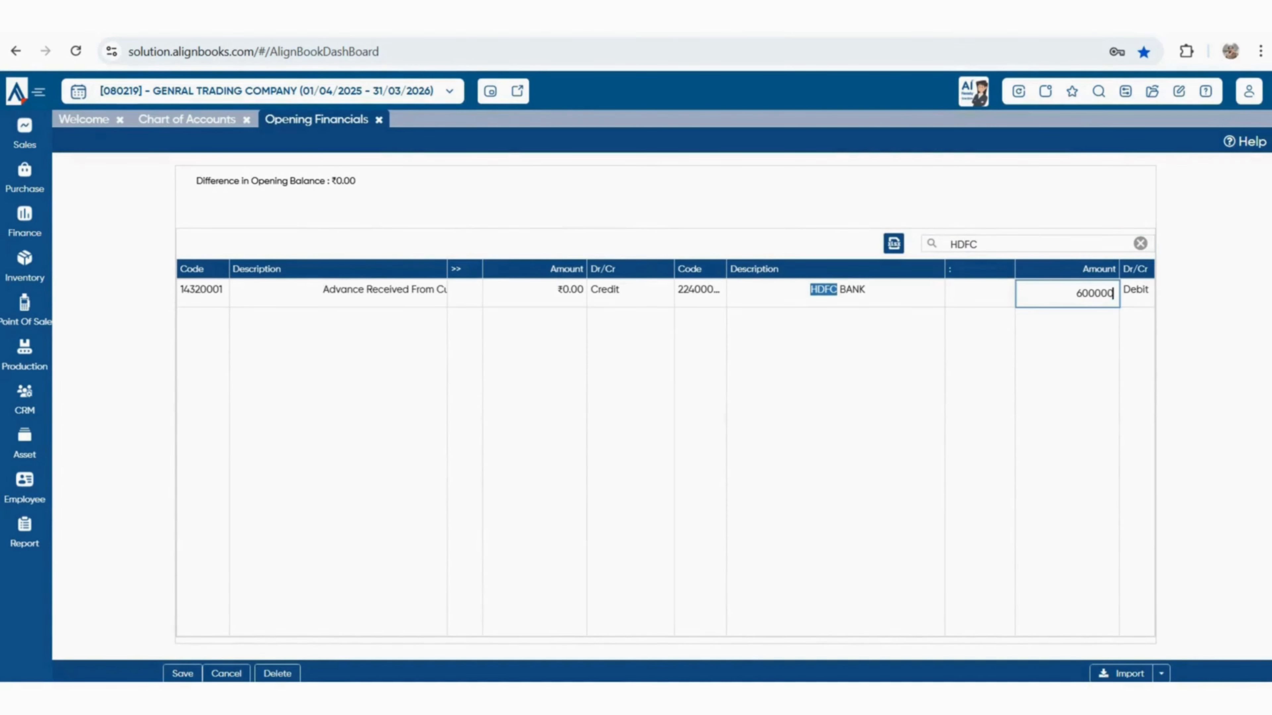
pyautogui.press('Tab')
pyautogui.click(182, 674)
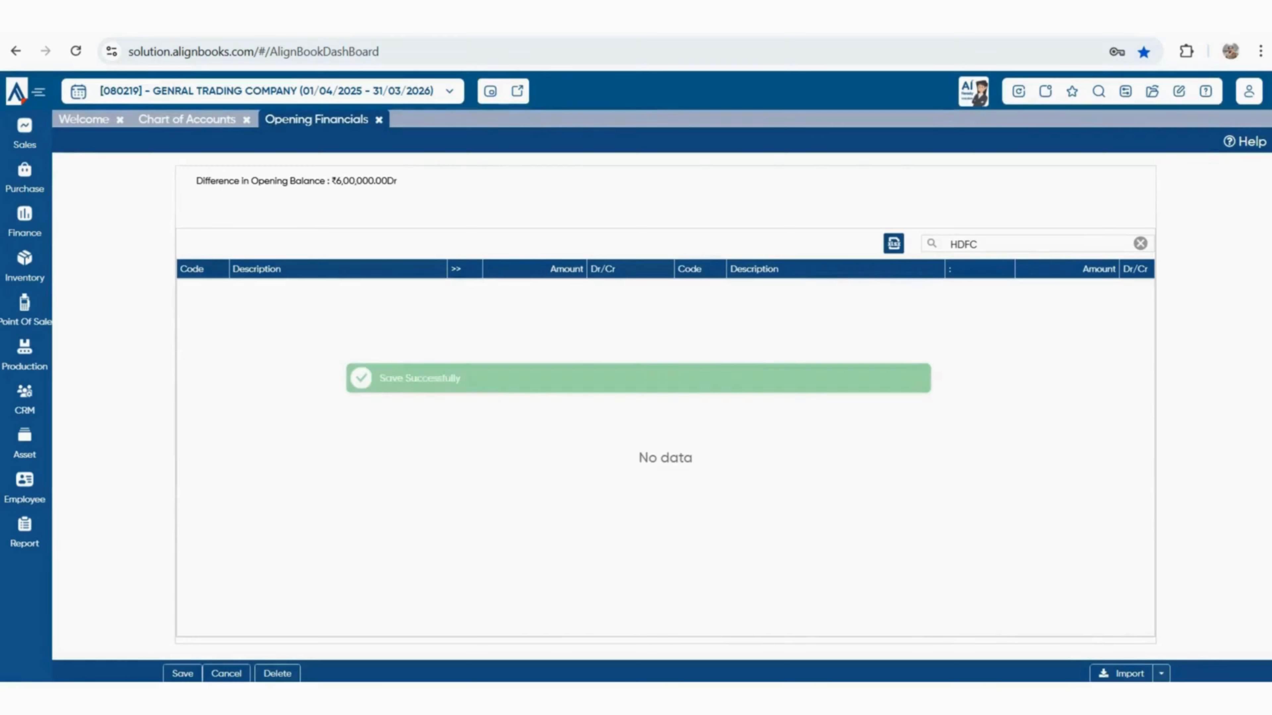
pyautogui.click(379, 120)
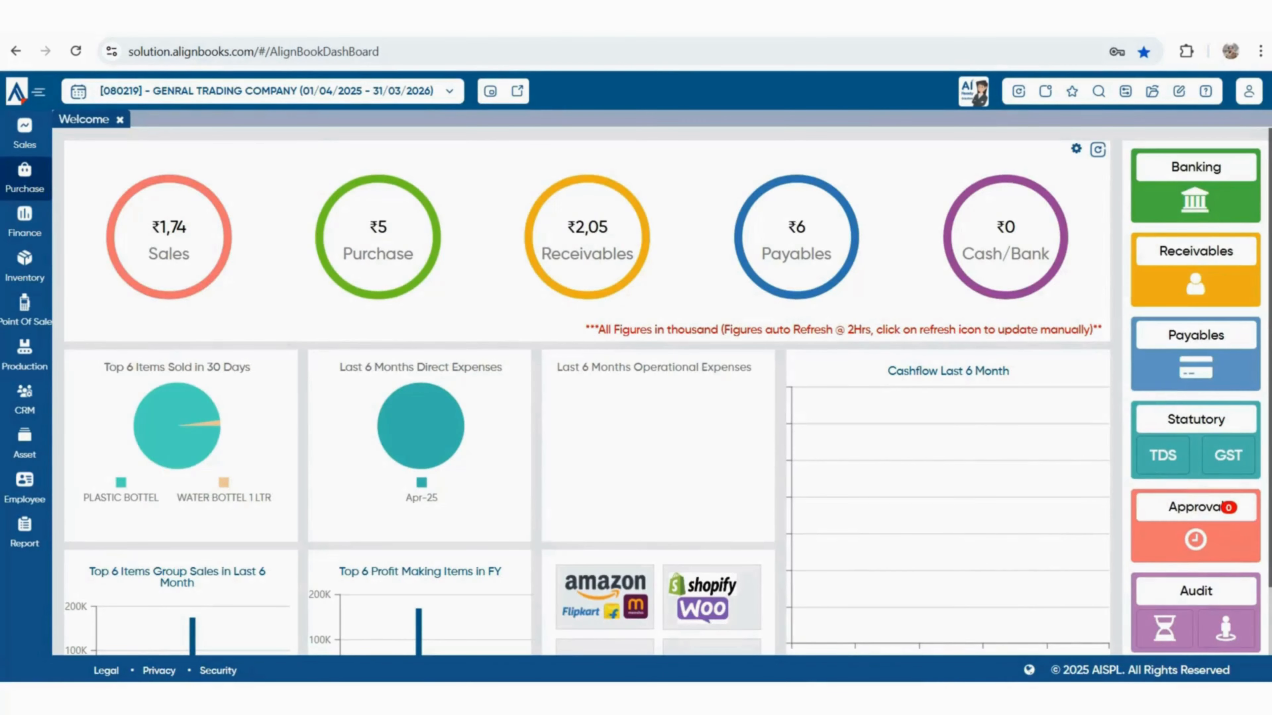
# Start a Bill Payment voucher to PANKAJ ENTERPRISES paid from HDFC BANK
pyautogui.click(25, 178)
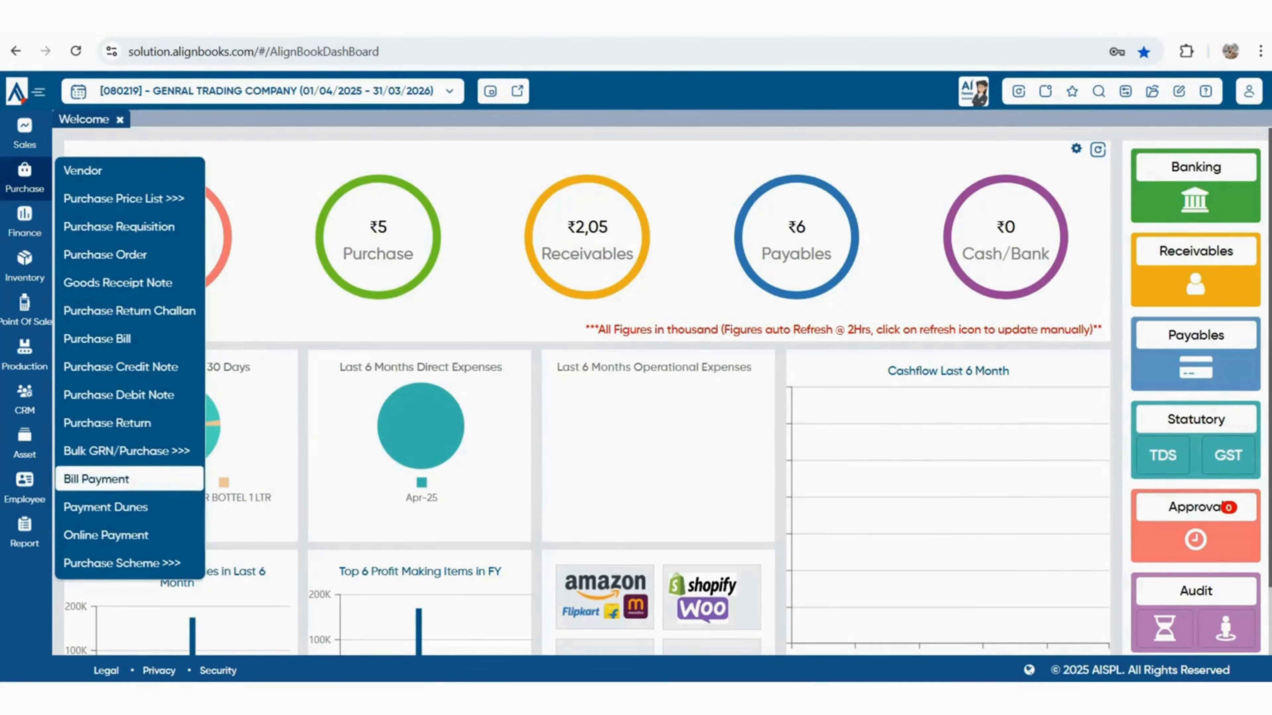
pyautogui.click(96, 479)
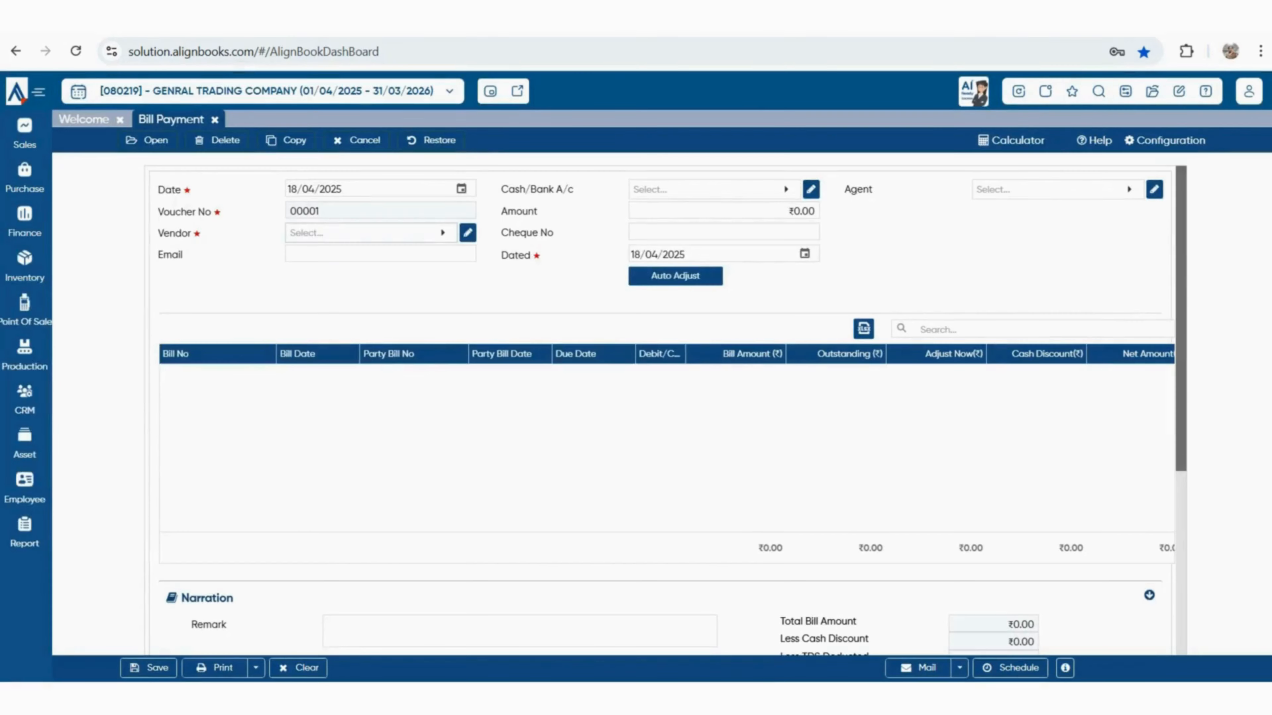
pyautogui.click(371, 233)
pyautogui.click(130, 327)
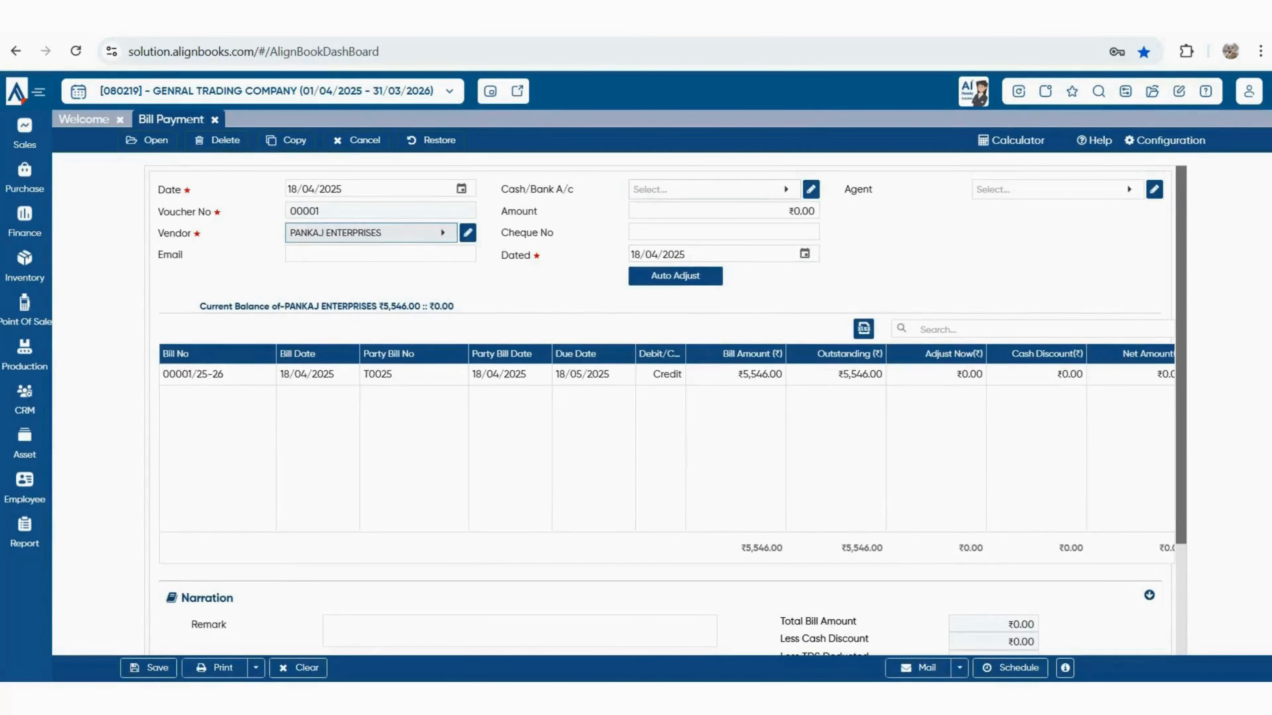
pyautogui.click(771, 190)
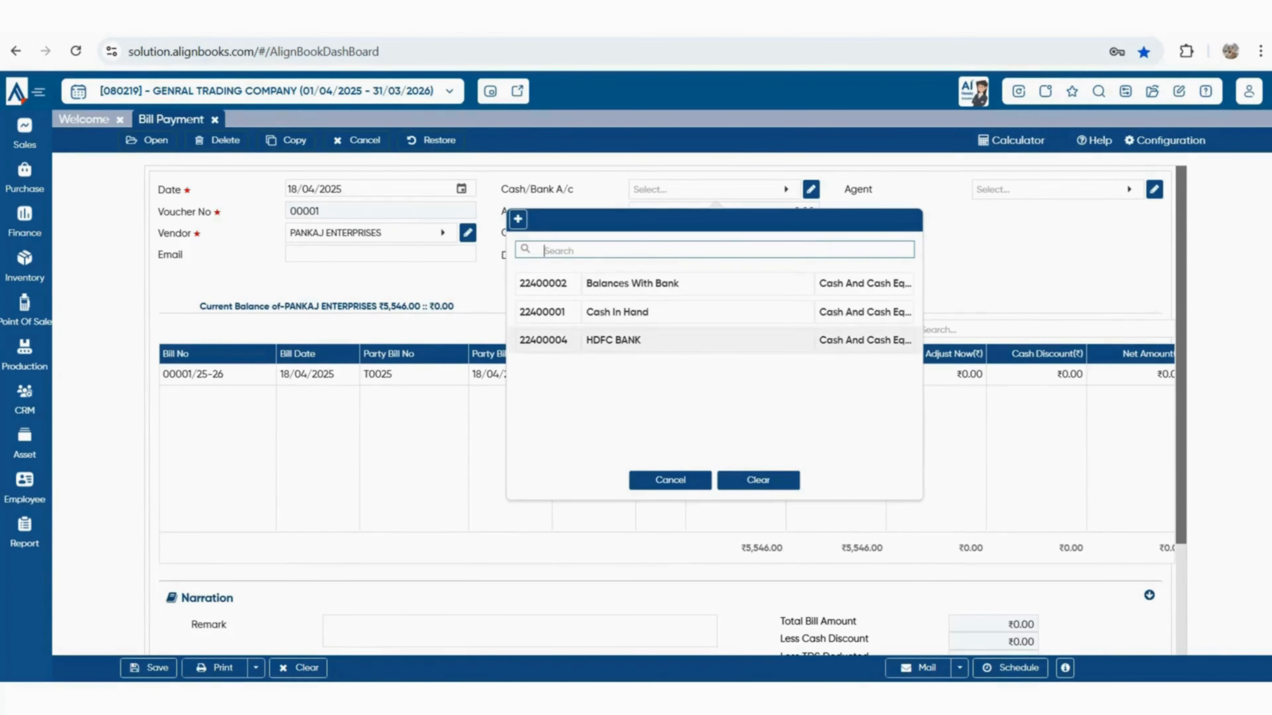
pyautogui.click(613, 340)
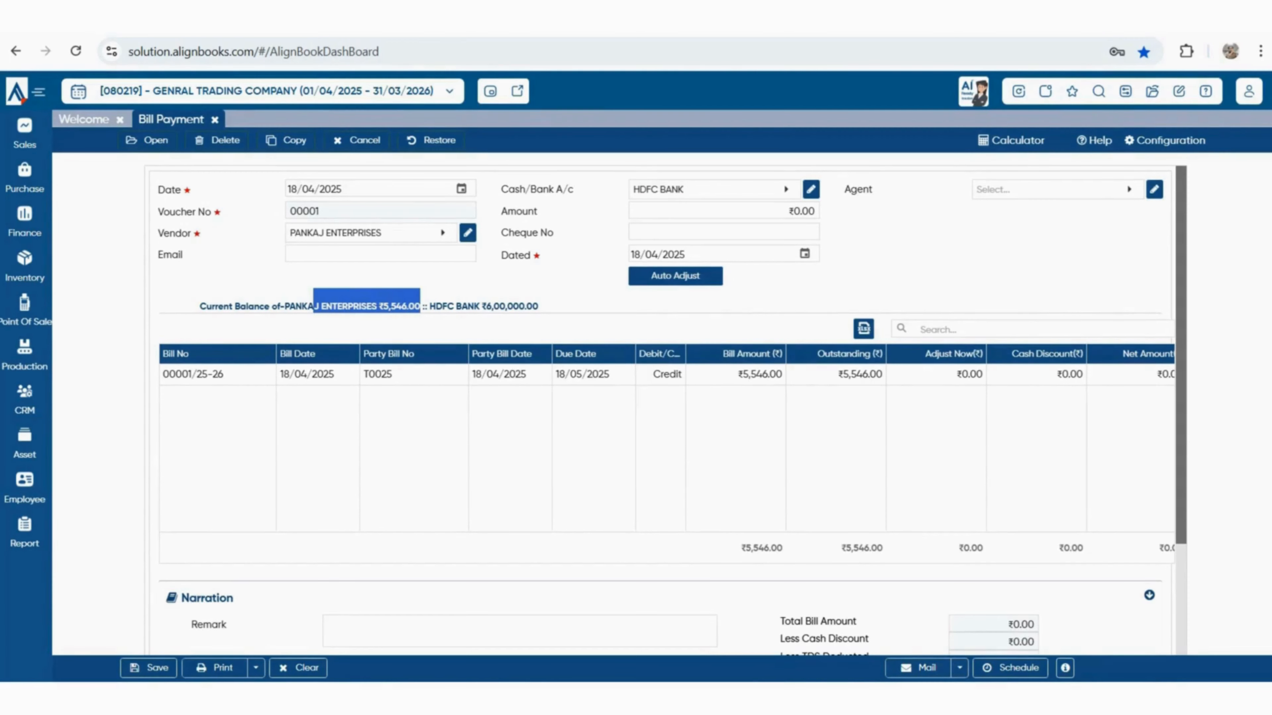
# Enter 4500, adjust it against bill T0025, and save the voucher
pyautogui.click(761, 211)
pyautogui.write('4500')
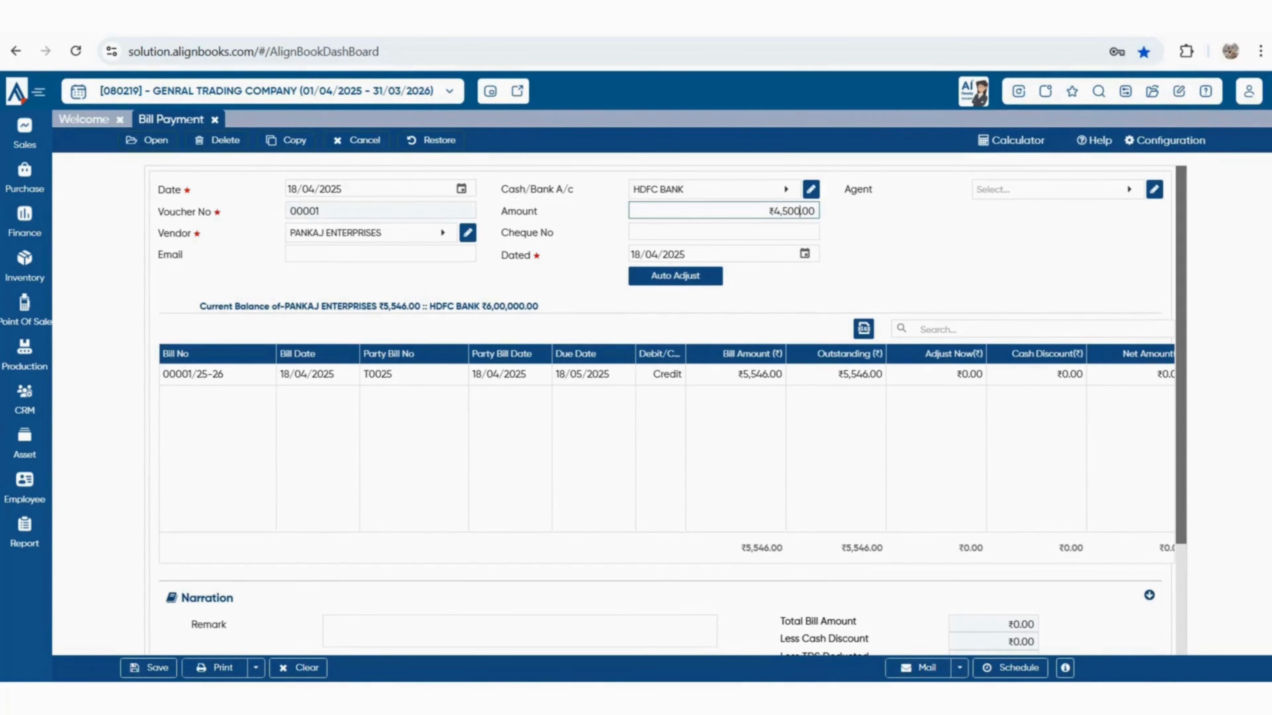
pyautogui.press('Tab')
pyautogui.click(935, 374)
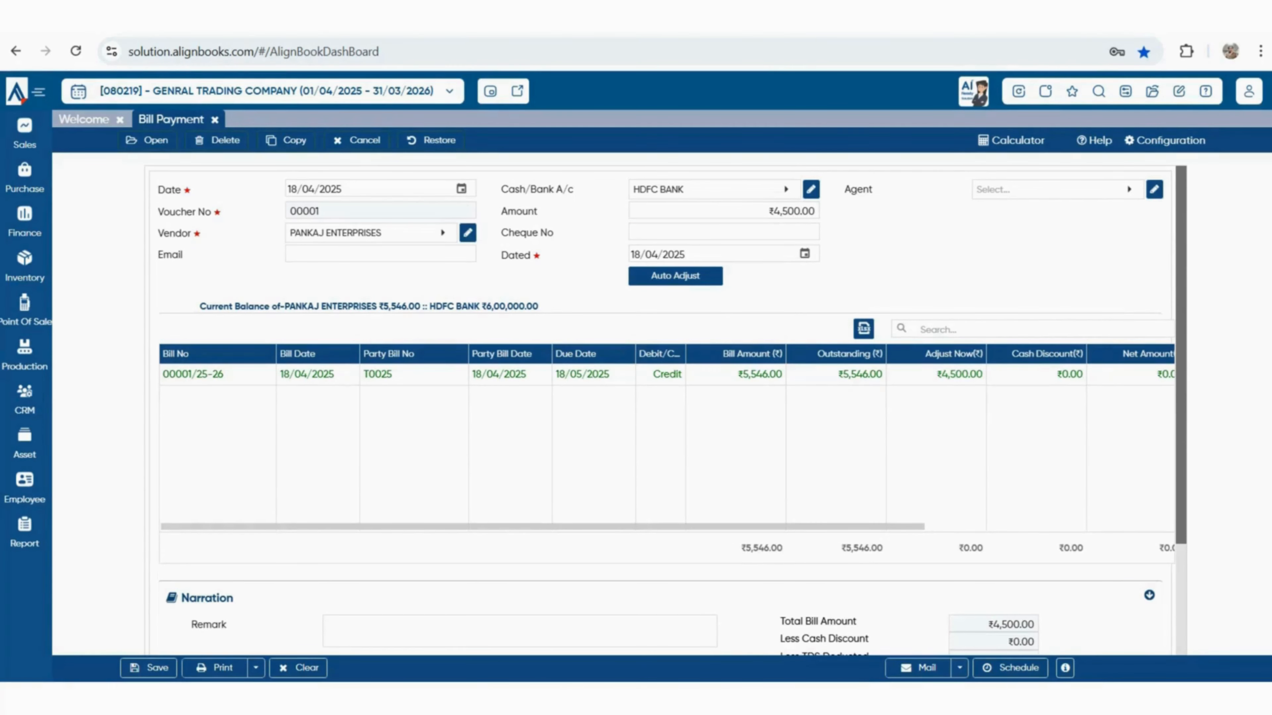
pyautogui.hscroll(2, 666, 441)
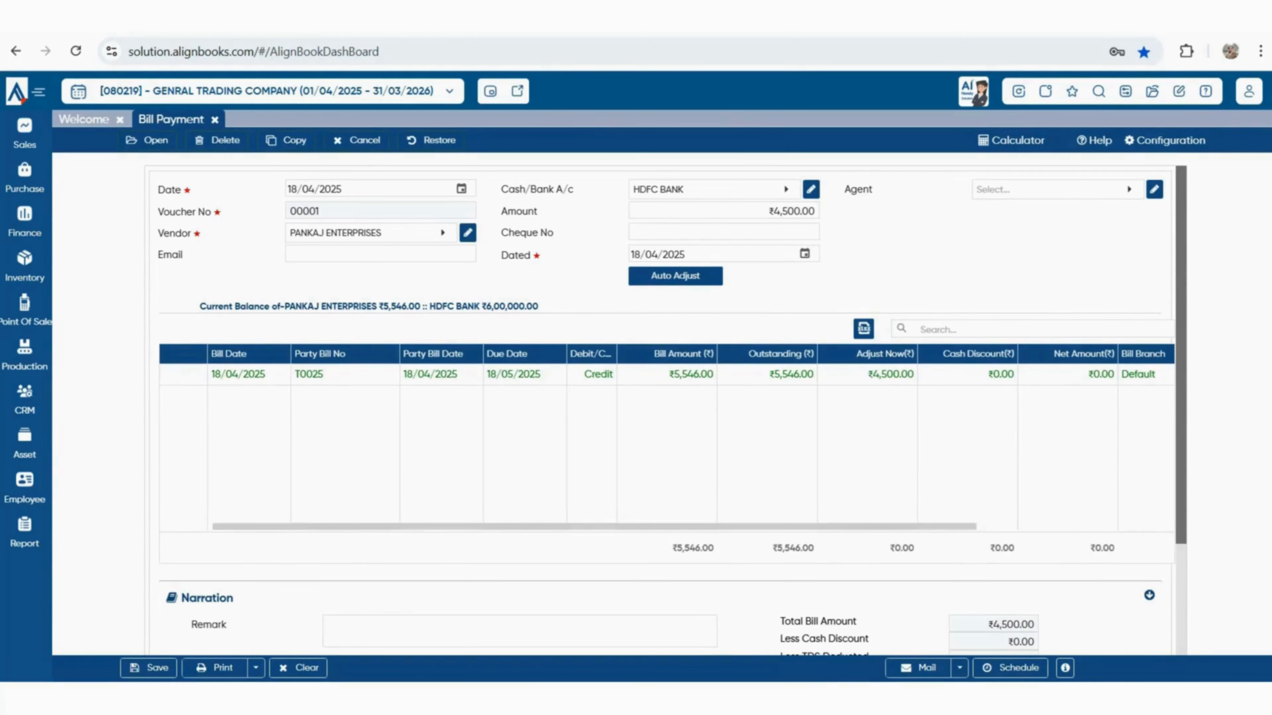
pyautogui.scroll(-3, 666, 441)
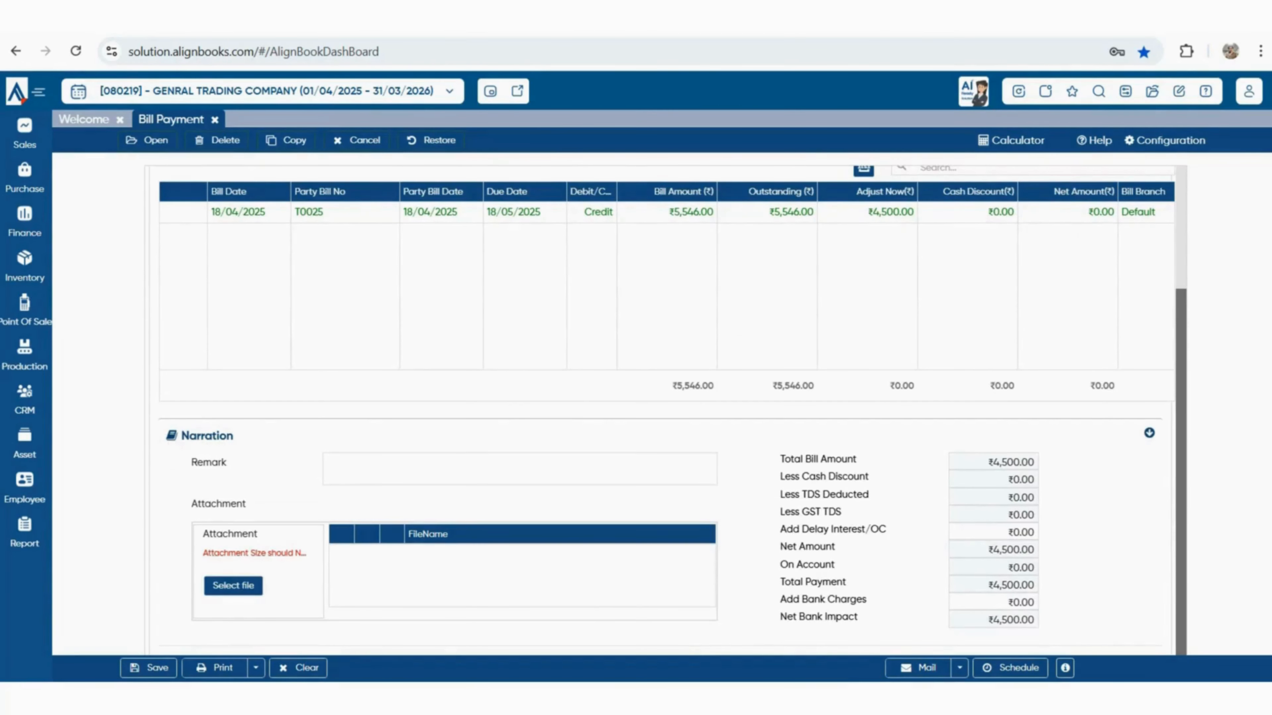
pyautogui.scroll(3, 666, 441)
pyautogui.hotkey('ctrl', 's')
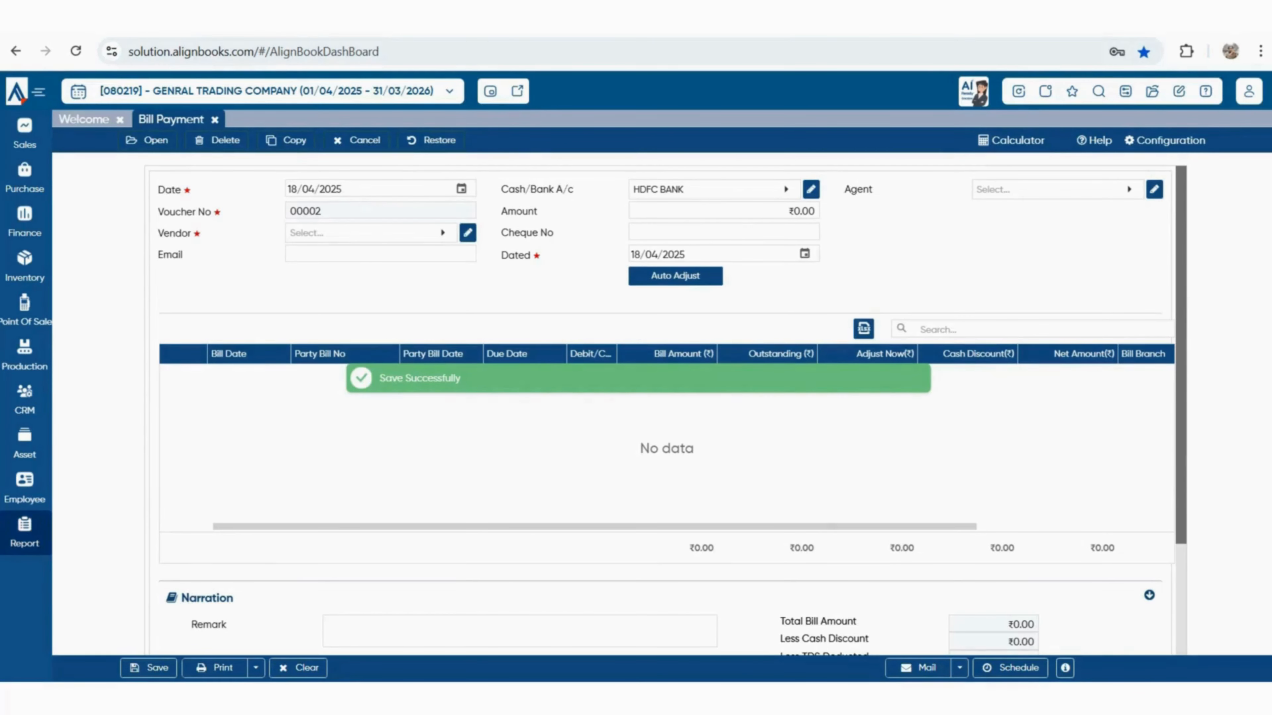
pyautogui.click(25, 134)
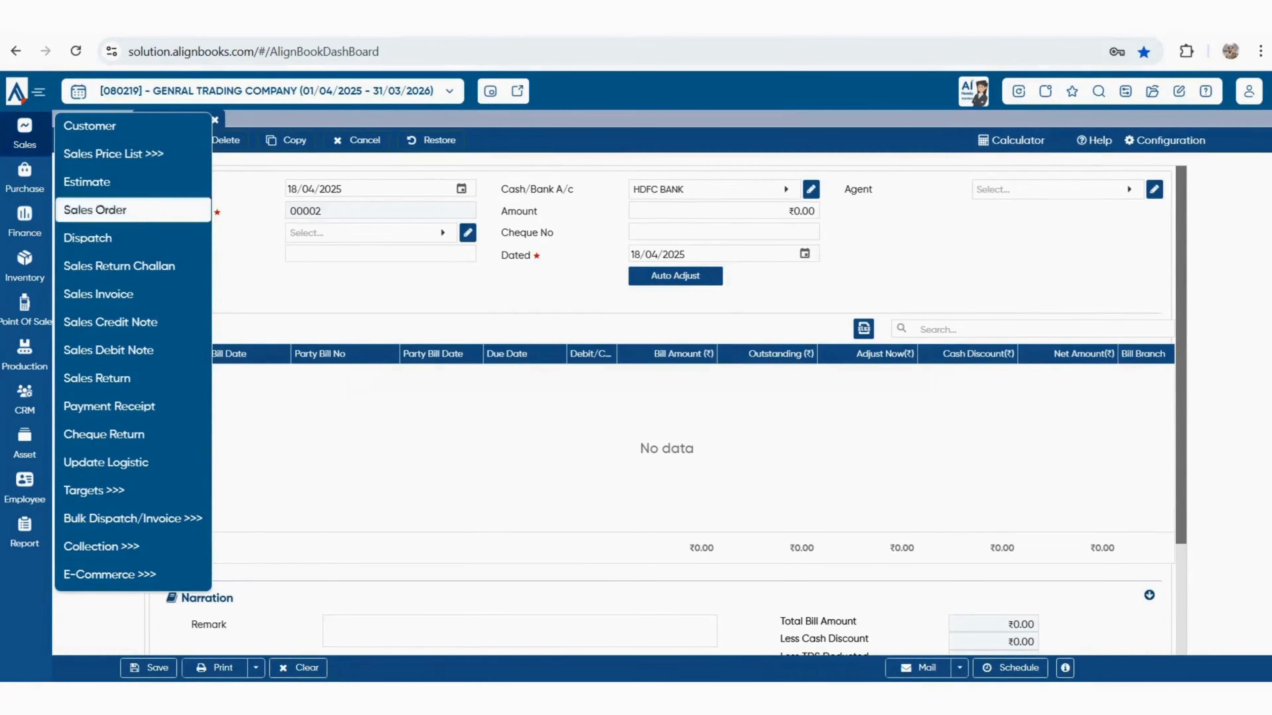
# Record a ₹90,000 receipt from SHUBHAM ENTERPRISES into HDFC BANK and save it
pyautogui.click(109, 406)
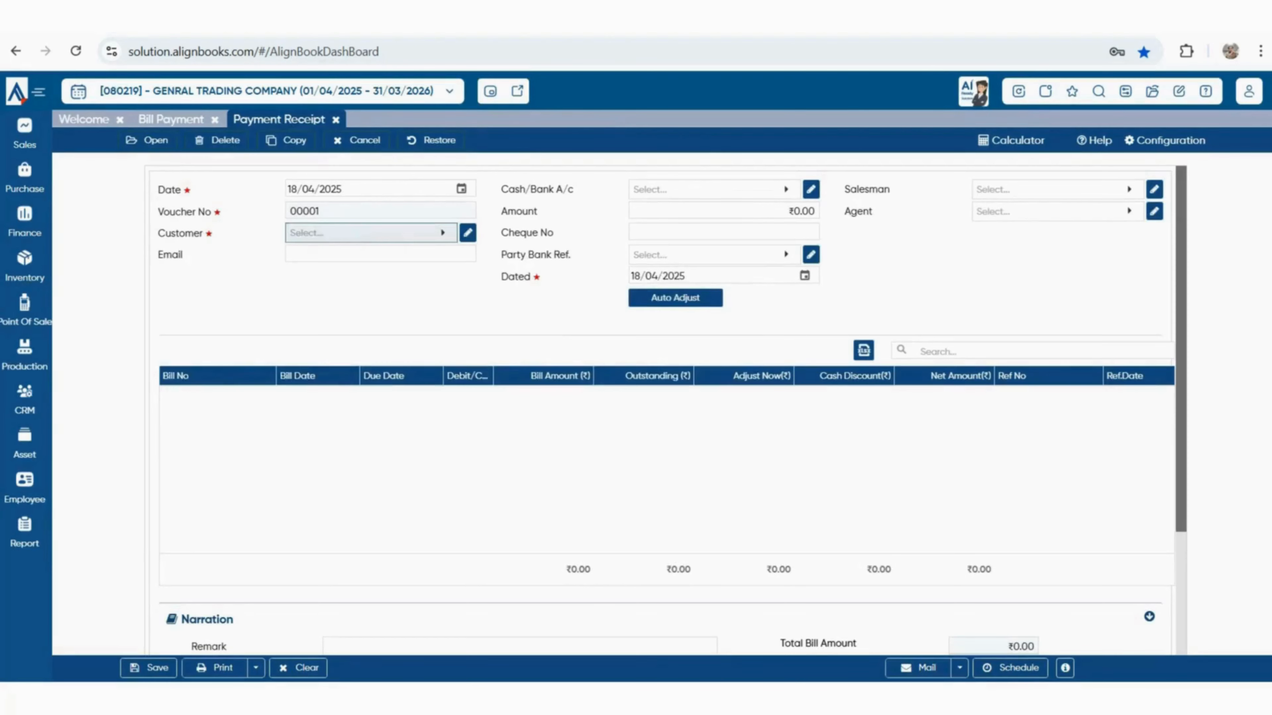
pyautogui.click(371, 233)
pyautogui.click(160, 356)
pyautogui.click(707, 189)
pyautogui.click(161, 333)
pyautogui.click(724, 211)
pyautogui.write('2')
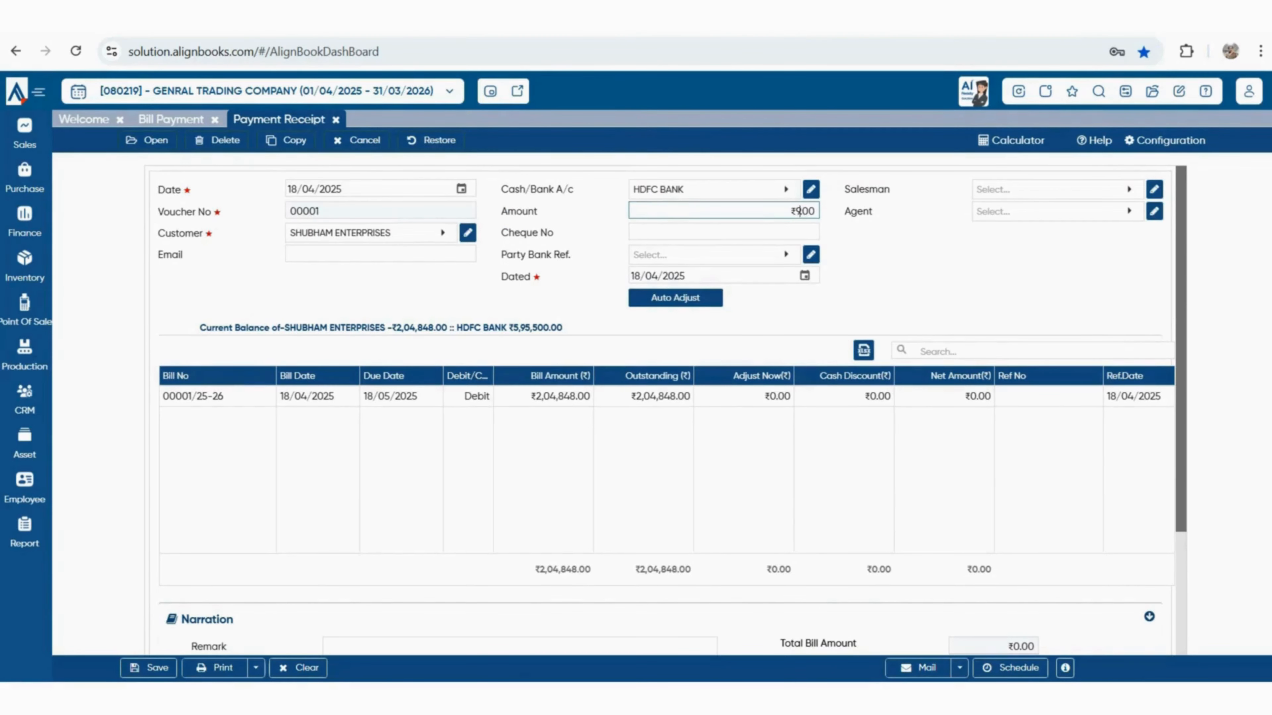
pyautogui.write('0000')
pyautogui.press('Tab')
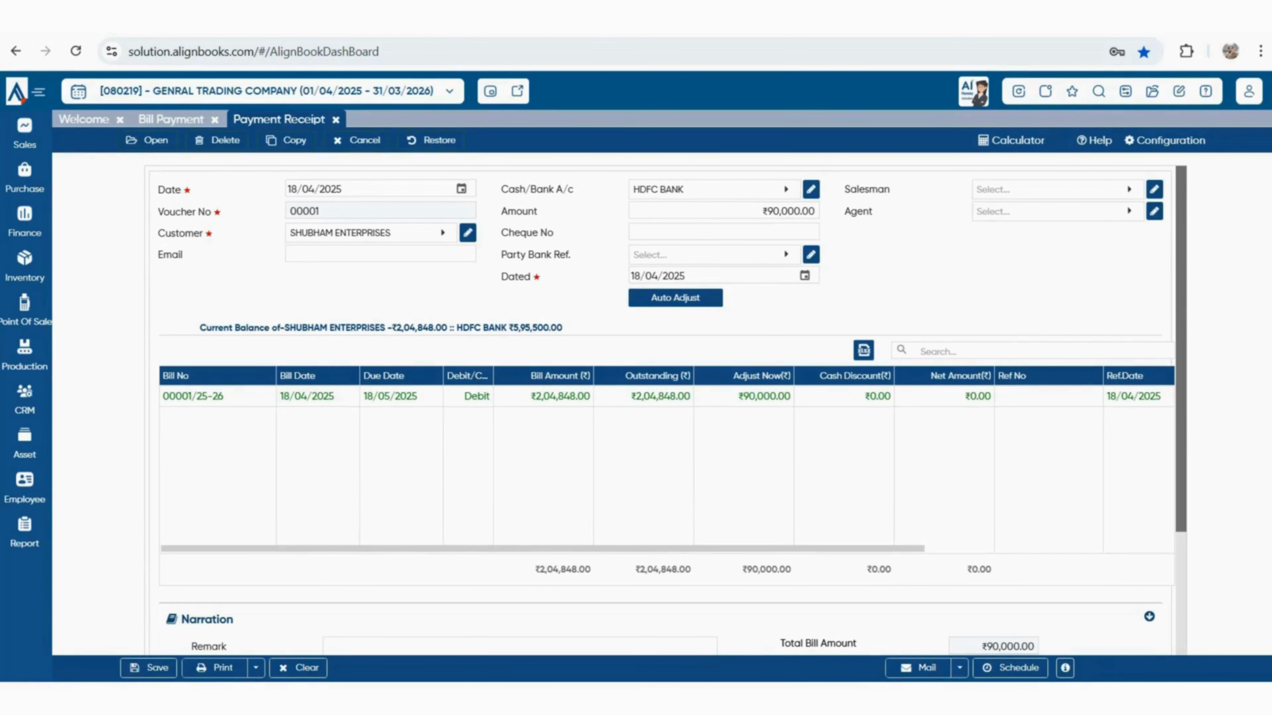
pyautogui.scroll(-3, 666, 401)
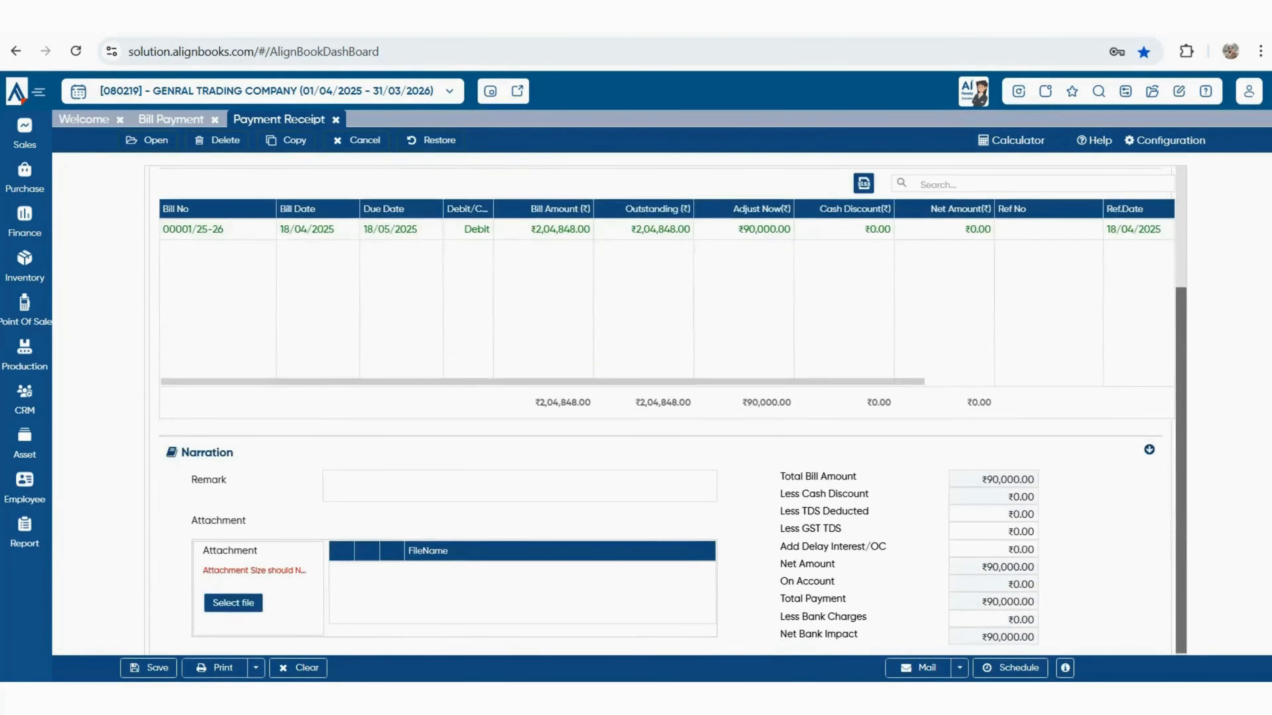
pyautogui.hotkey('ctrl', 's')
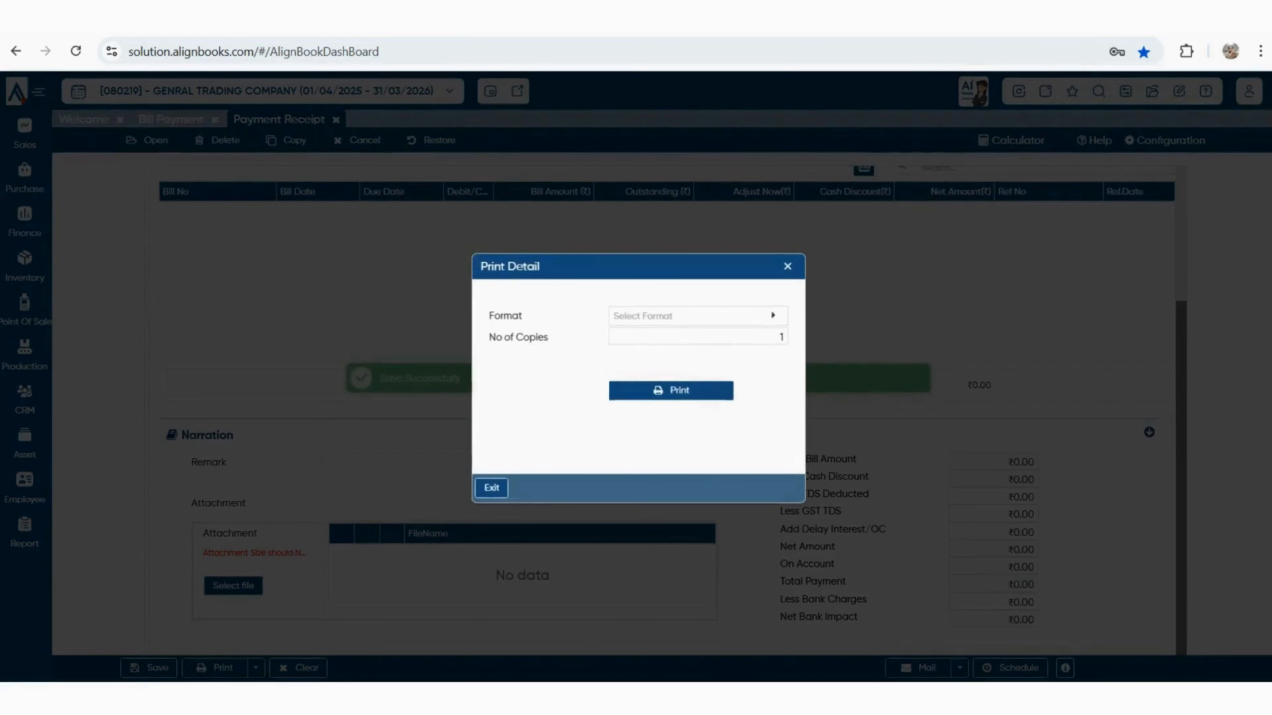
# Print the receipt in AB_Misc_Payment_Receipt_01 format, view the PDF, and close it
pyautogui.click(773, 316)
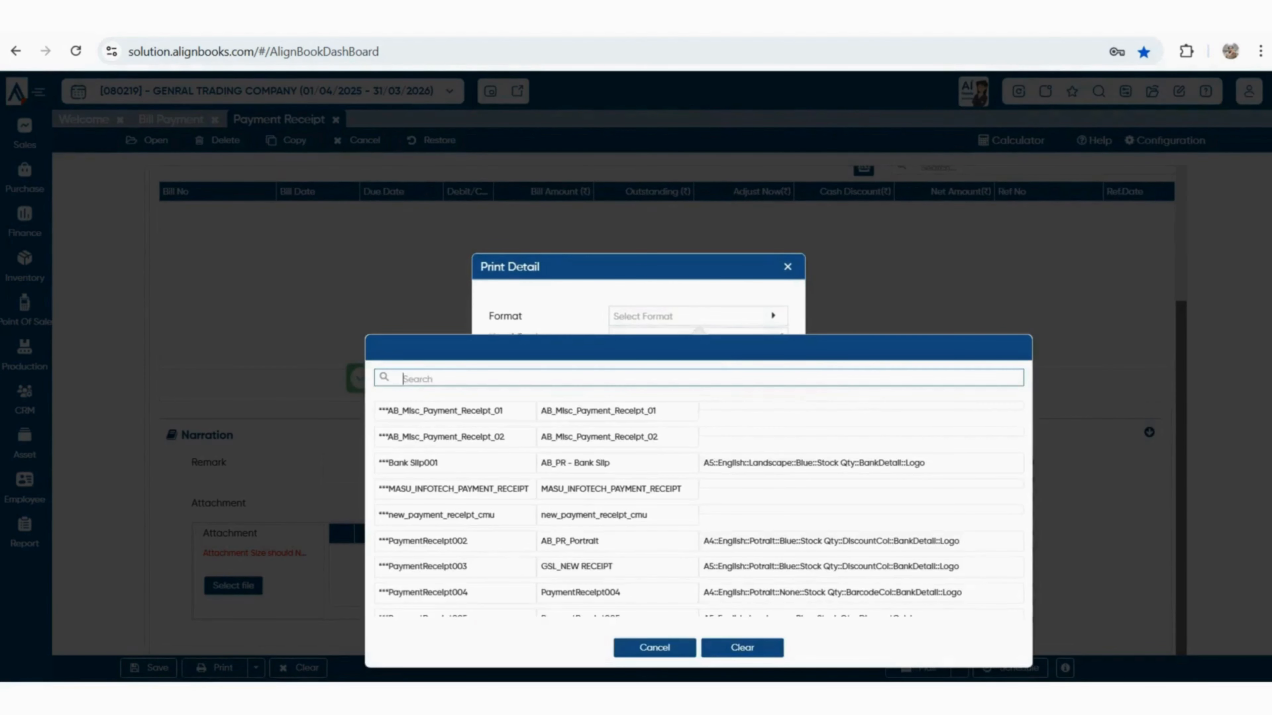
pyautogui.click(616, 411)
pyautogui.click(671, 390)
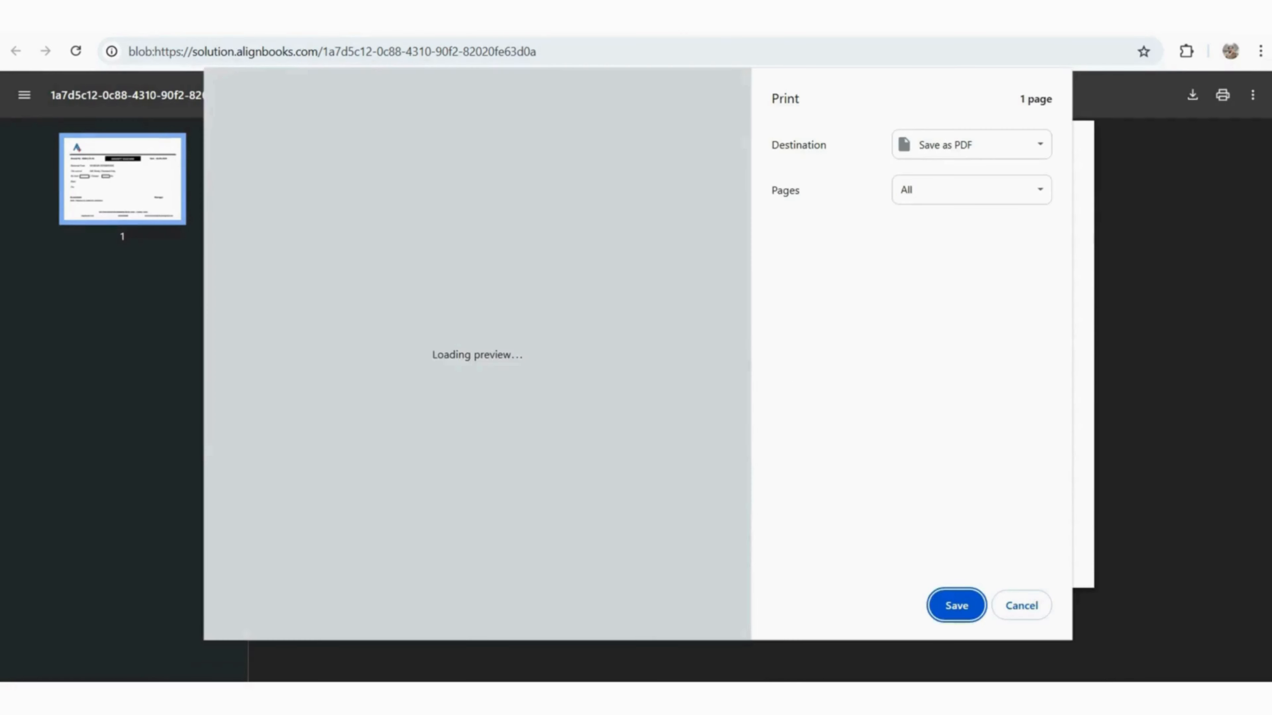
pyautogui.press('Escape')
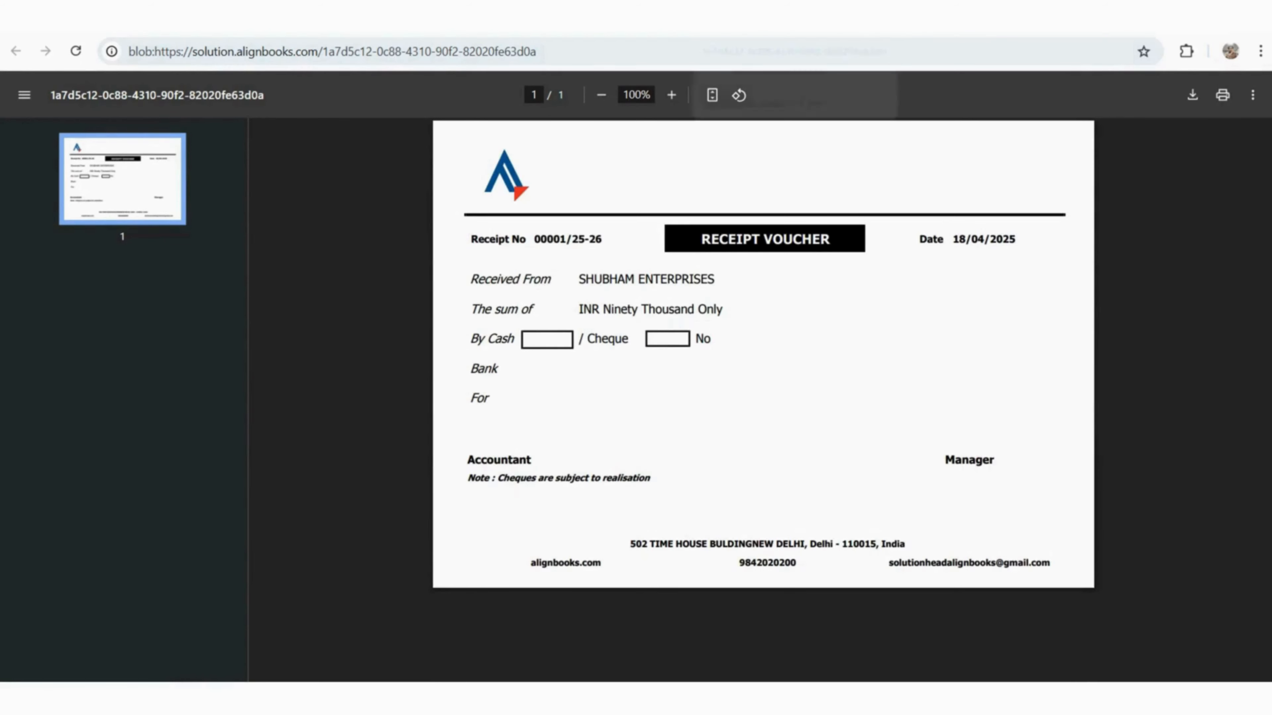
pyautogui.hotkey('ctrl', 'w')
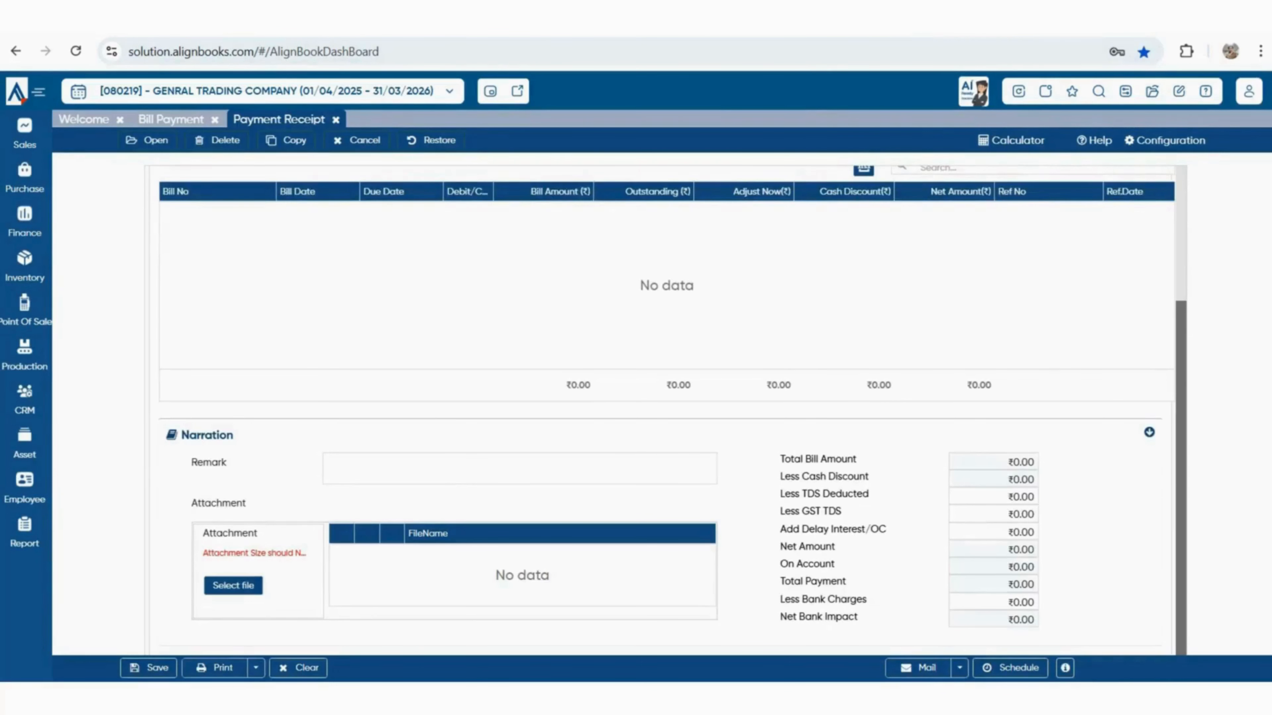
pyautogui.scroll(3, 666, 410)
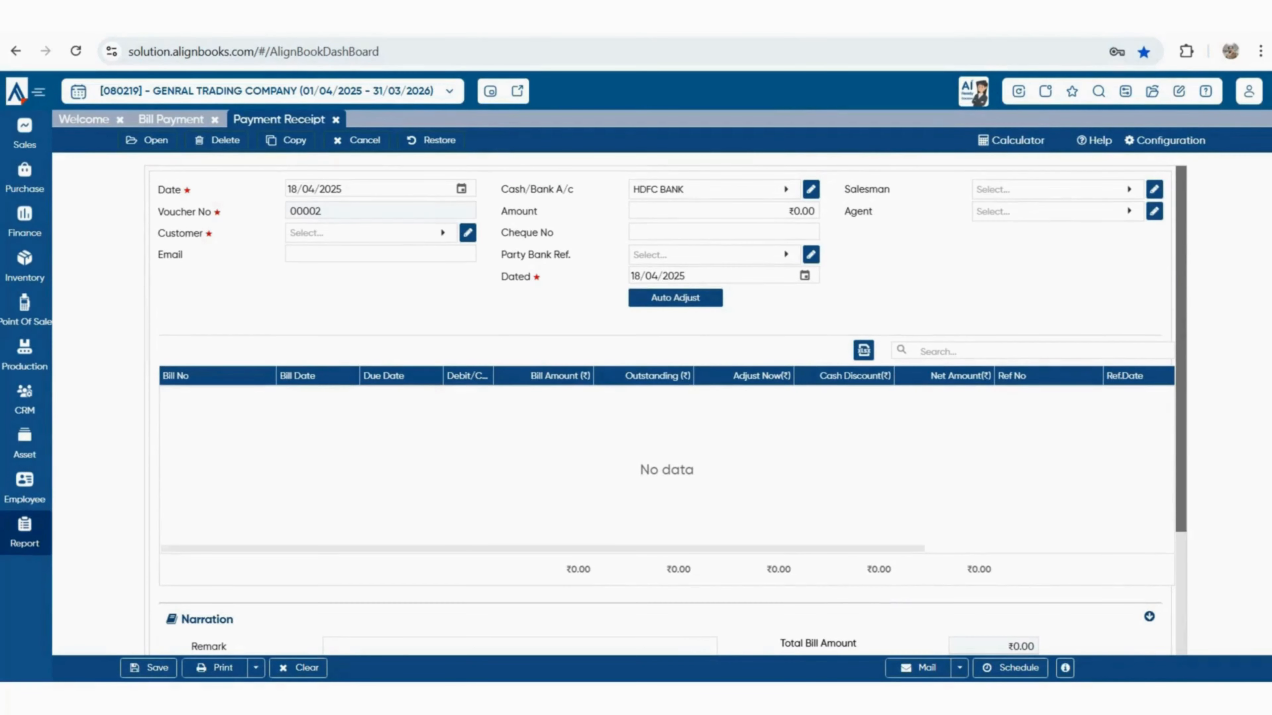
# Open the Trial Balance, note the ₹32,294.00 Current Liabilities credit, then open Bank Book
pyautogui.moveTo(25, 534)
pyautogui.click(92, 552)
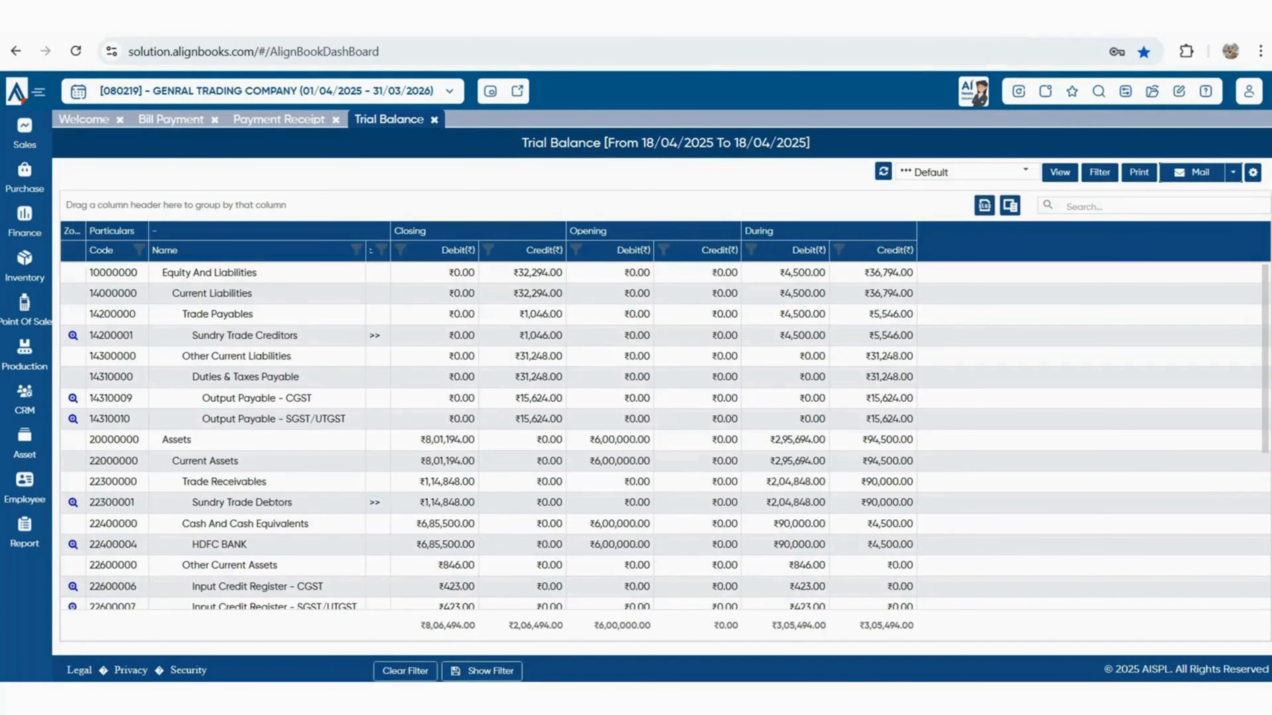
pyautogui.moveTo(513, 294); pyautogui.dragTo(556, 294)
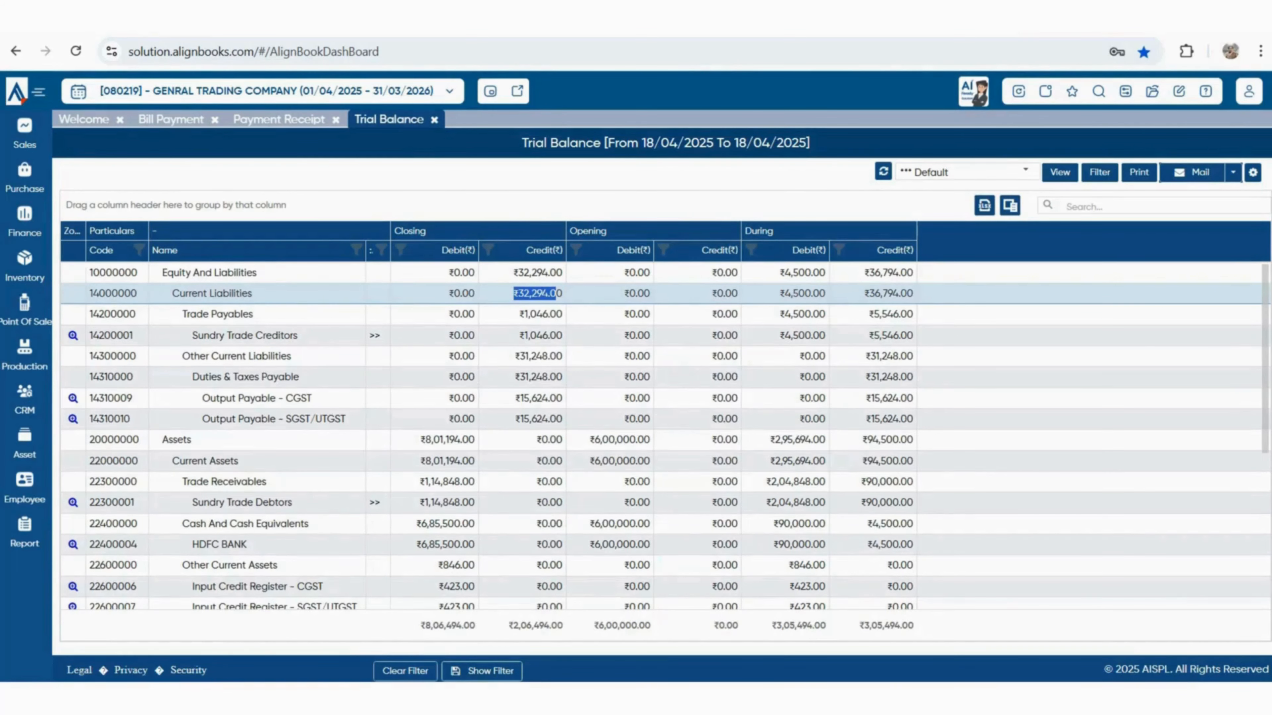
pyautogui.scroll(-3, 666, 436)
pyautogui.click(24, 532)
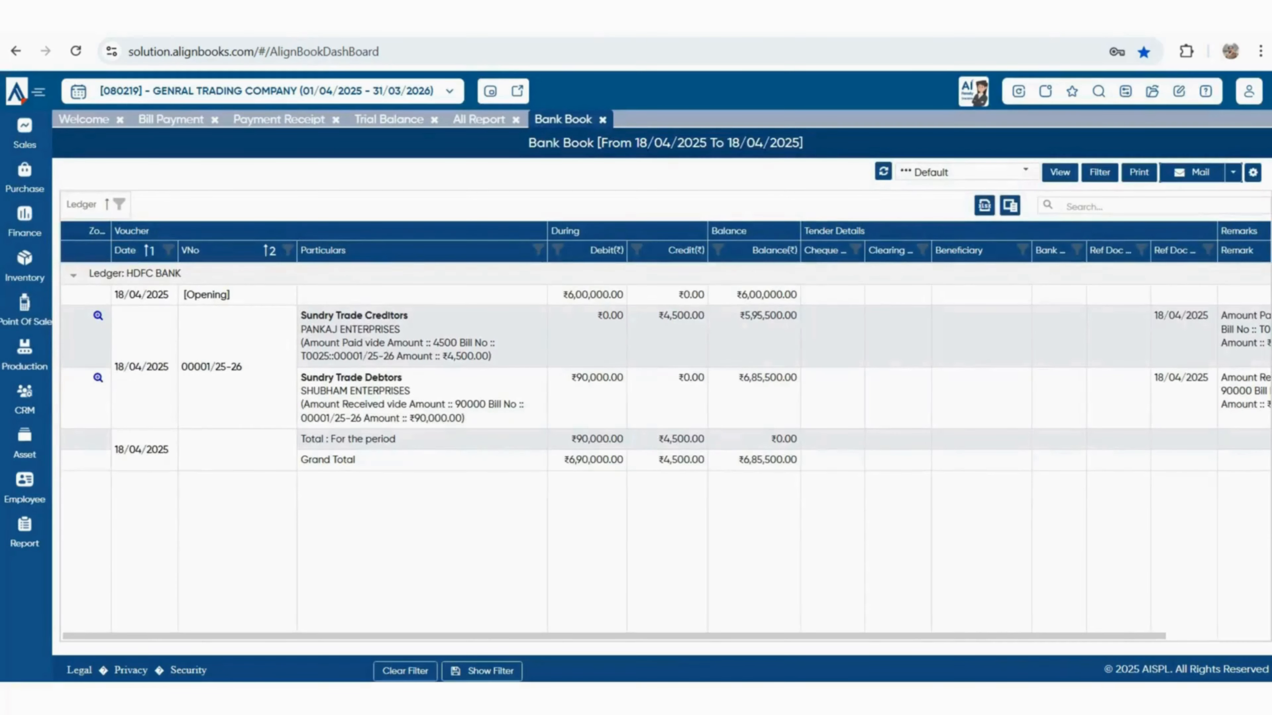
# Highlight the Bank Book's ₹6,00,000 opening, ₹4,500 paid, ₹90,000 received and ₹6,85,500 closing figures
pyautogui.doubleClick(595, 295)
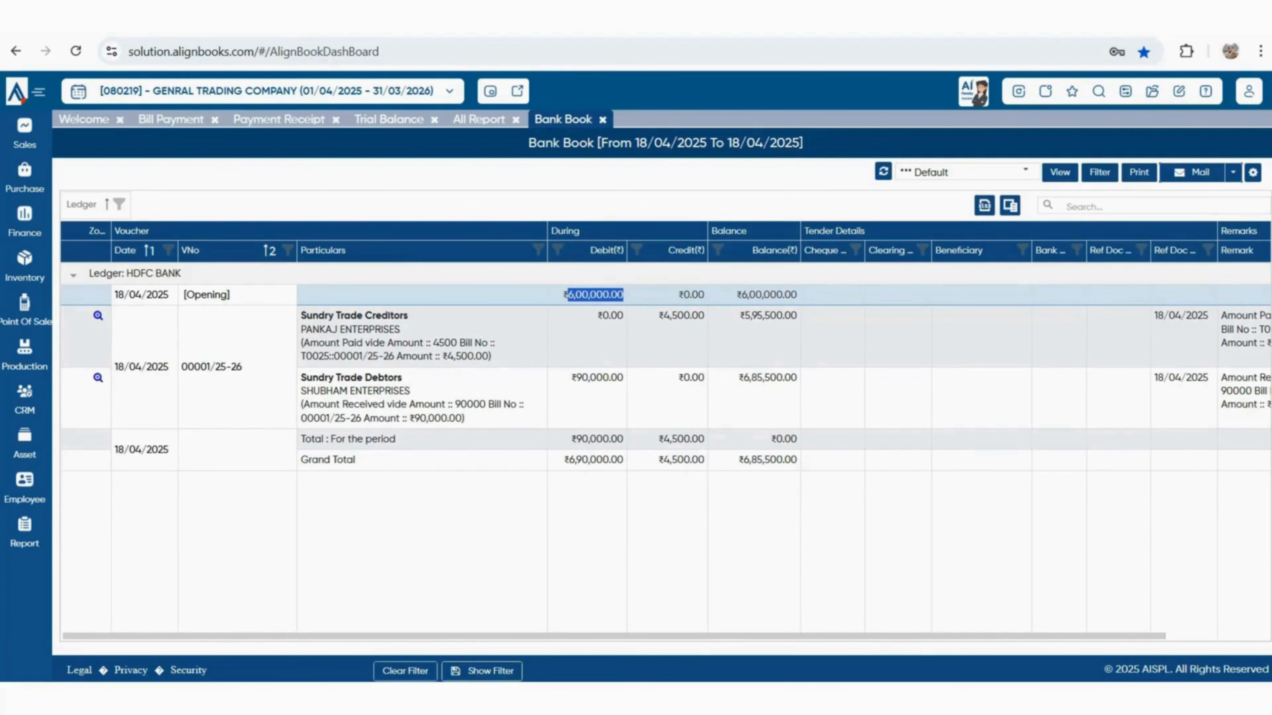
pyautogui.moveTo(658, 316); pyautogui.dragTo(706, 316)
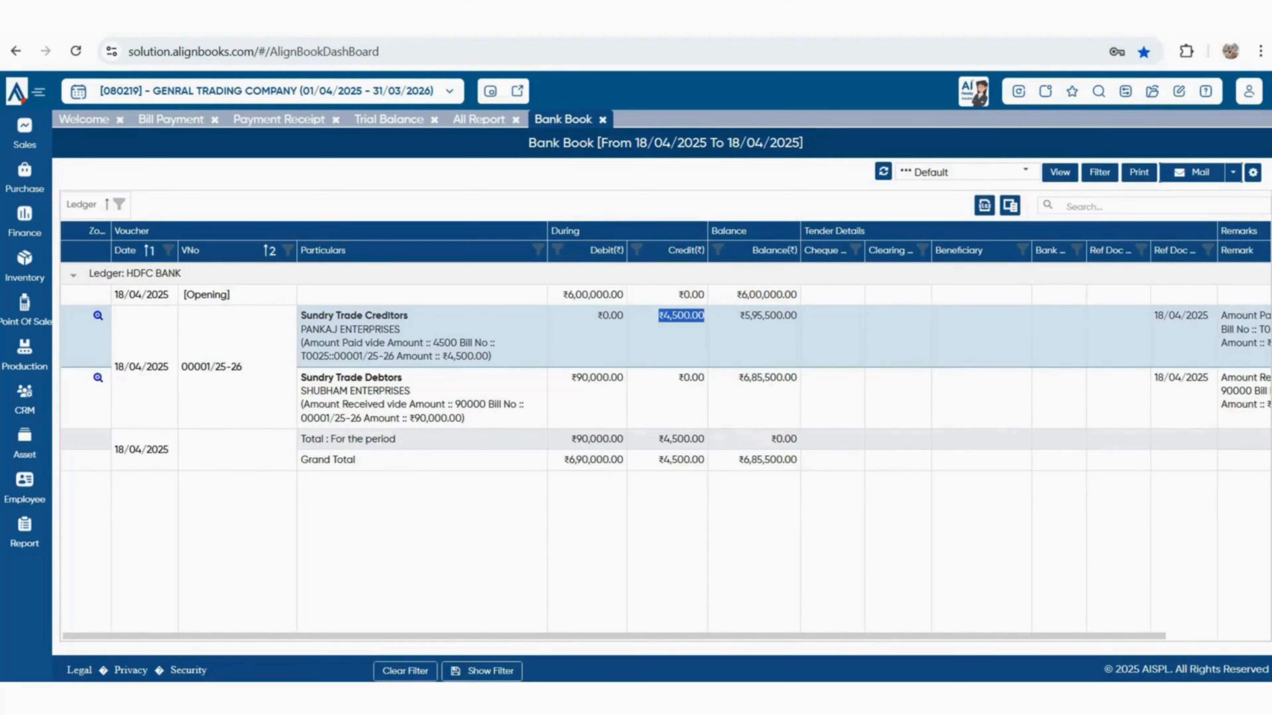
pyautogui.moveTo(571, 378); pyautogui.dragTo(624, 378)
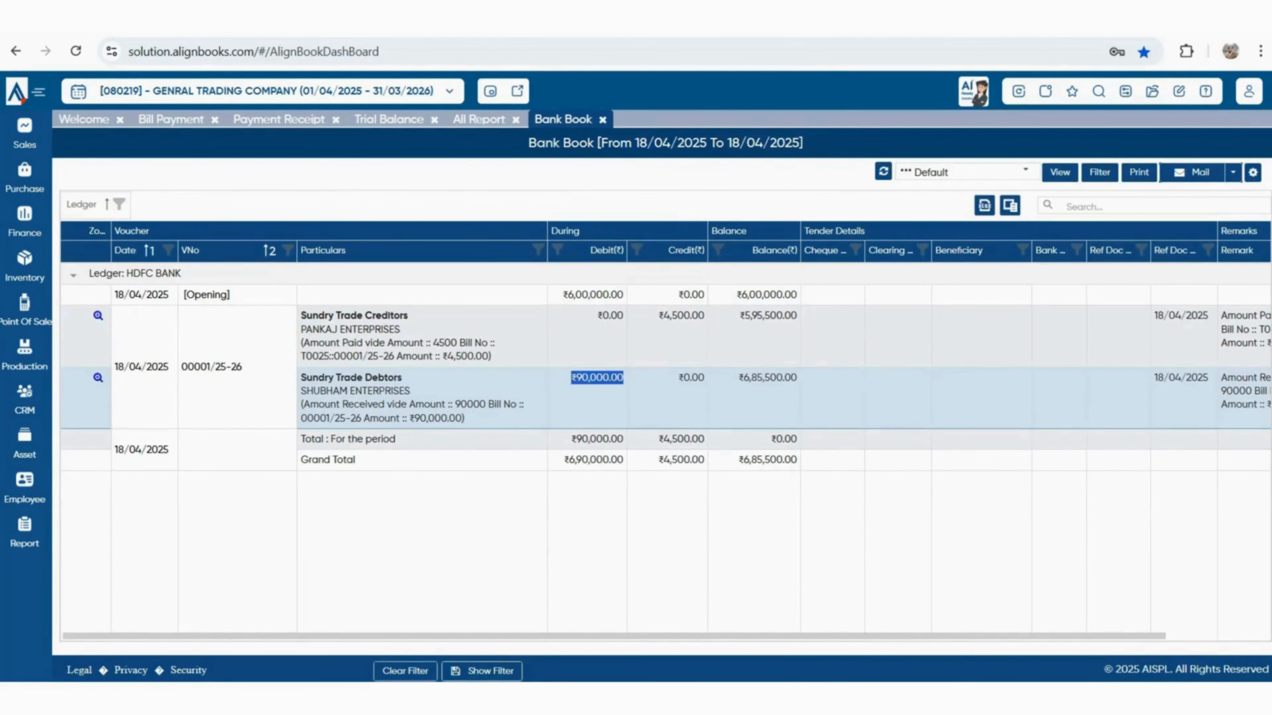
pyautogui.moveTo(743, 460); pyautogui.dragTo(797, 460)
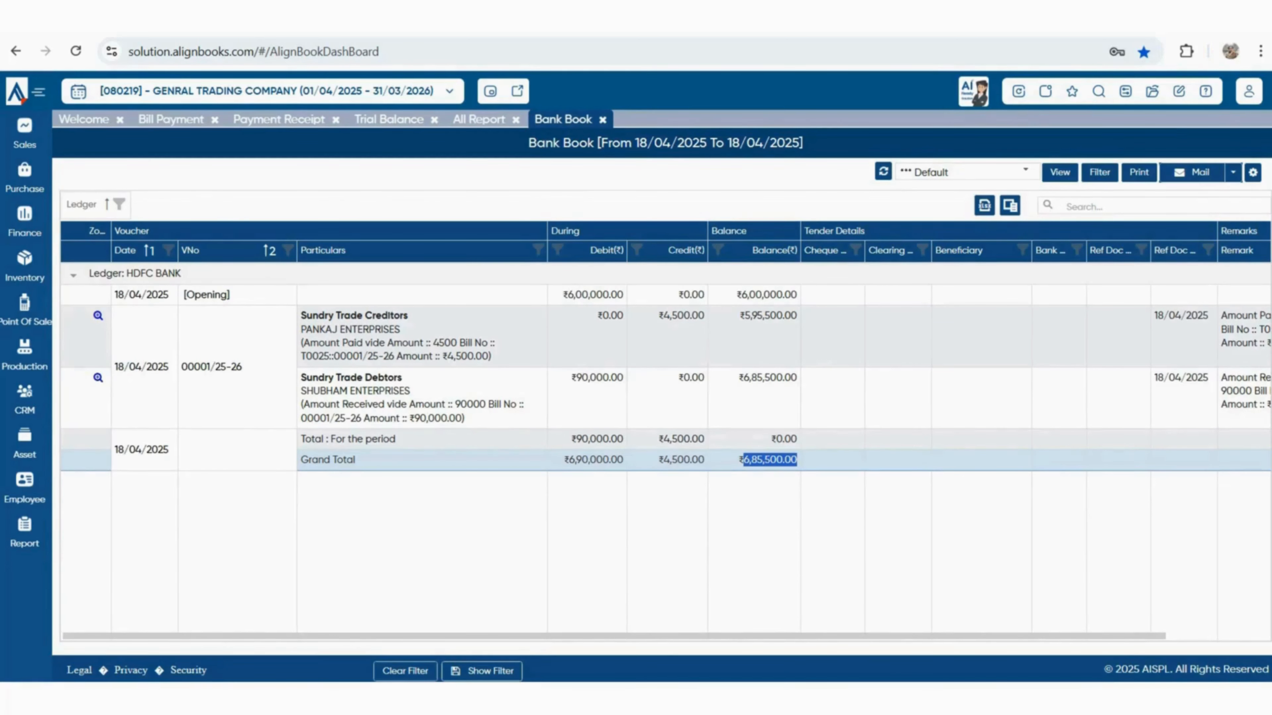
pyautogui.click(24, 222)
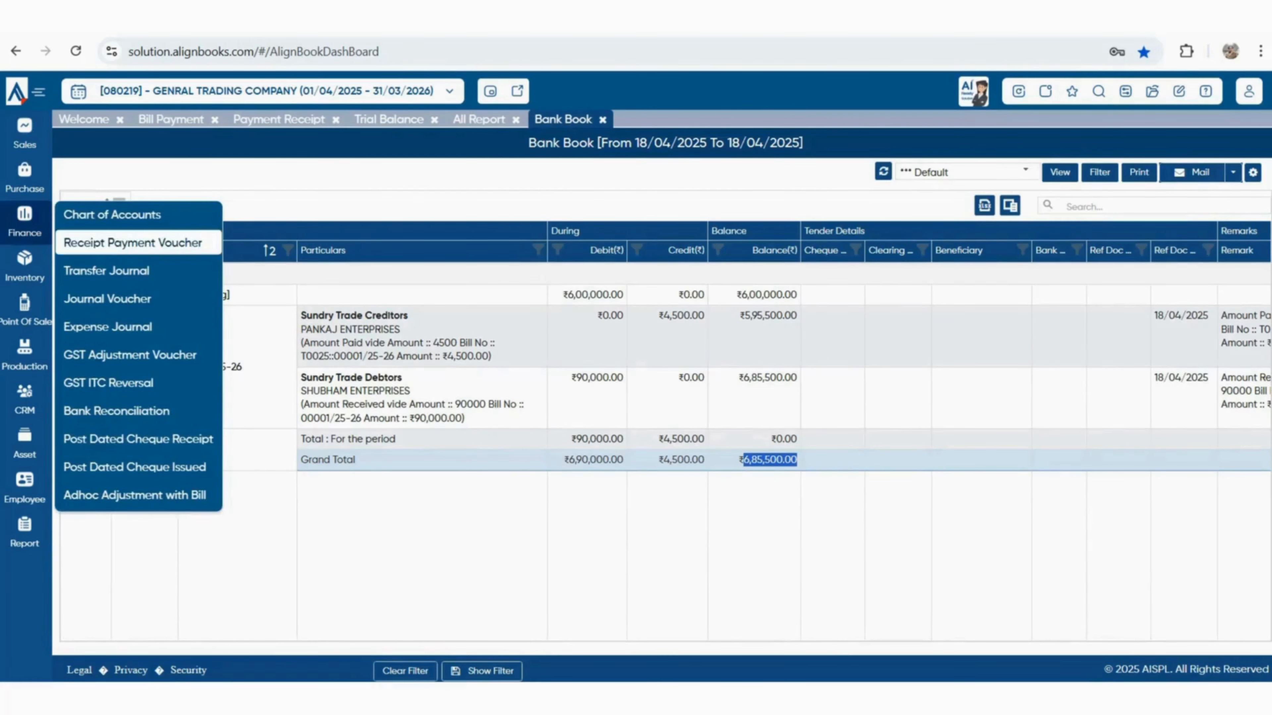
# Save a Receipt Payment Voucher of ₹600 to Bank Charges & Commission, paid from HDFC BANK
pyautogui.click(133, 242)
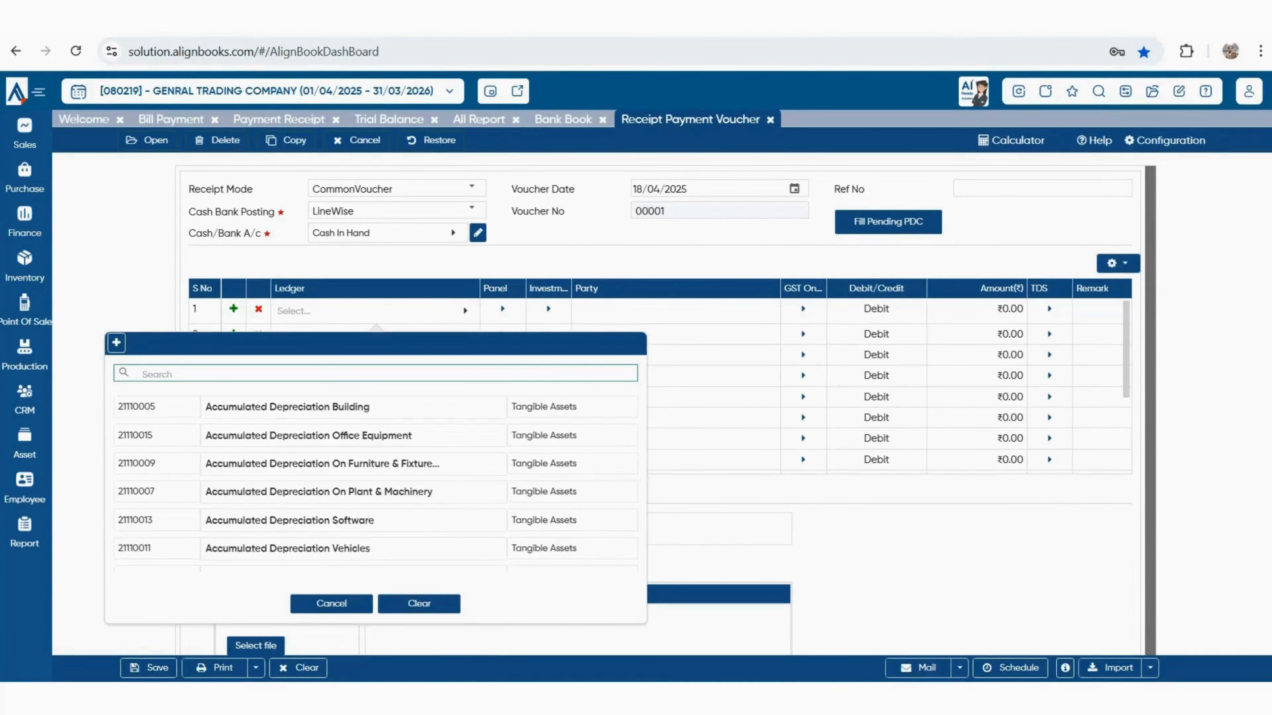
pyautogui.write('BAN')
pyautogui.press('Return')
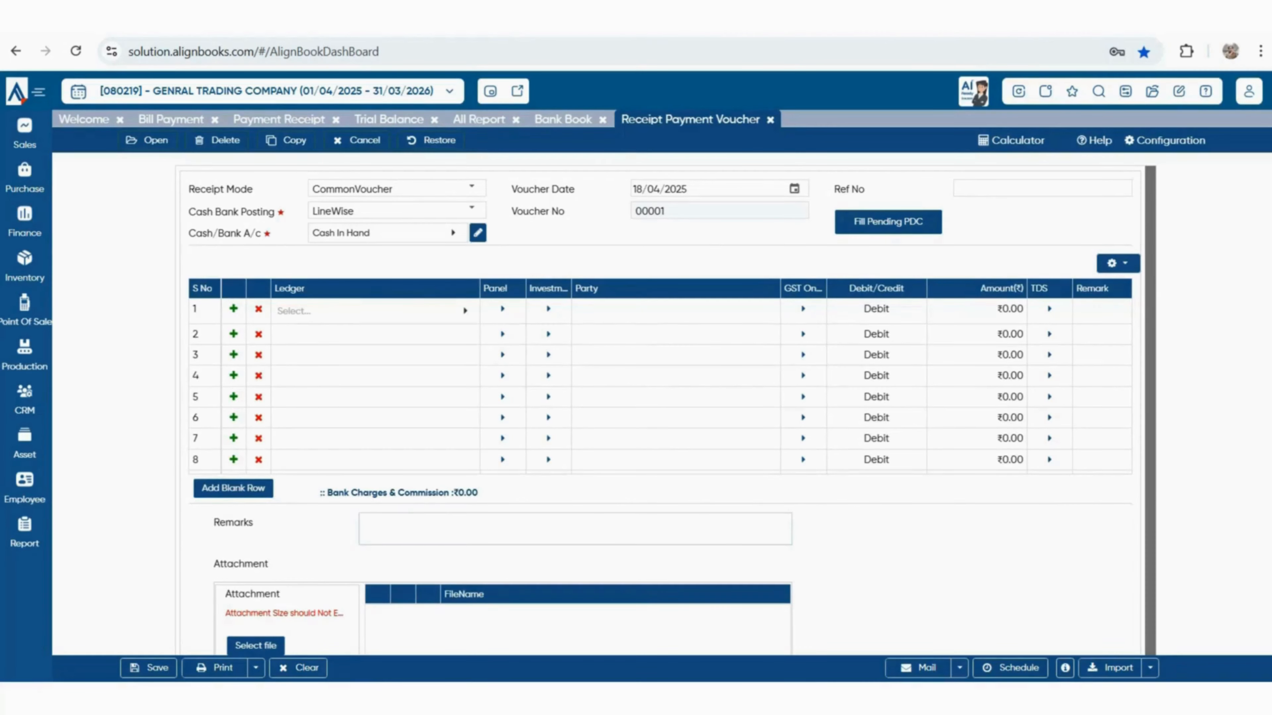
pyautogui.click(453, 233)
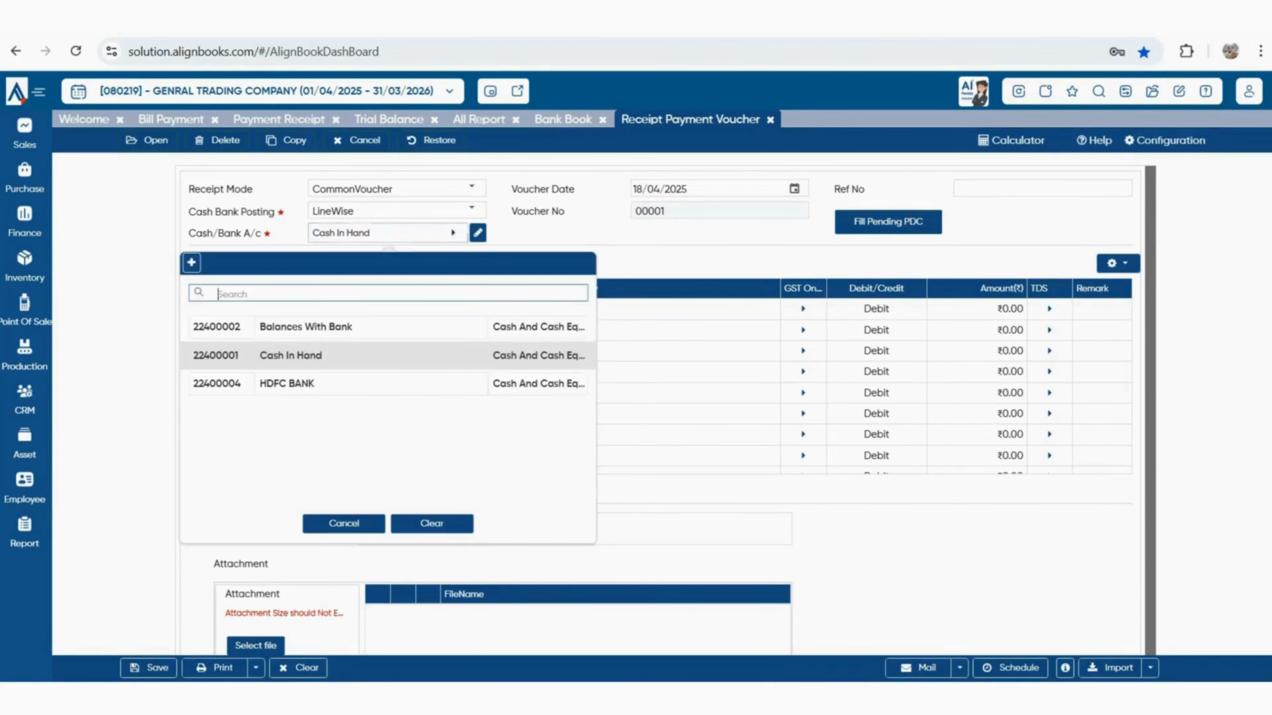
pyautogui.click(291, 383)
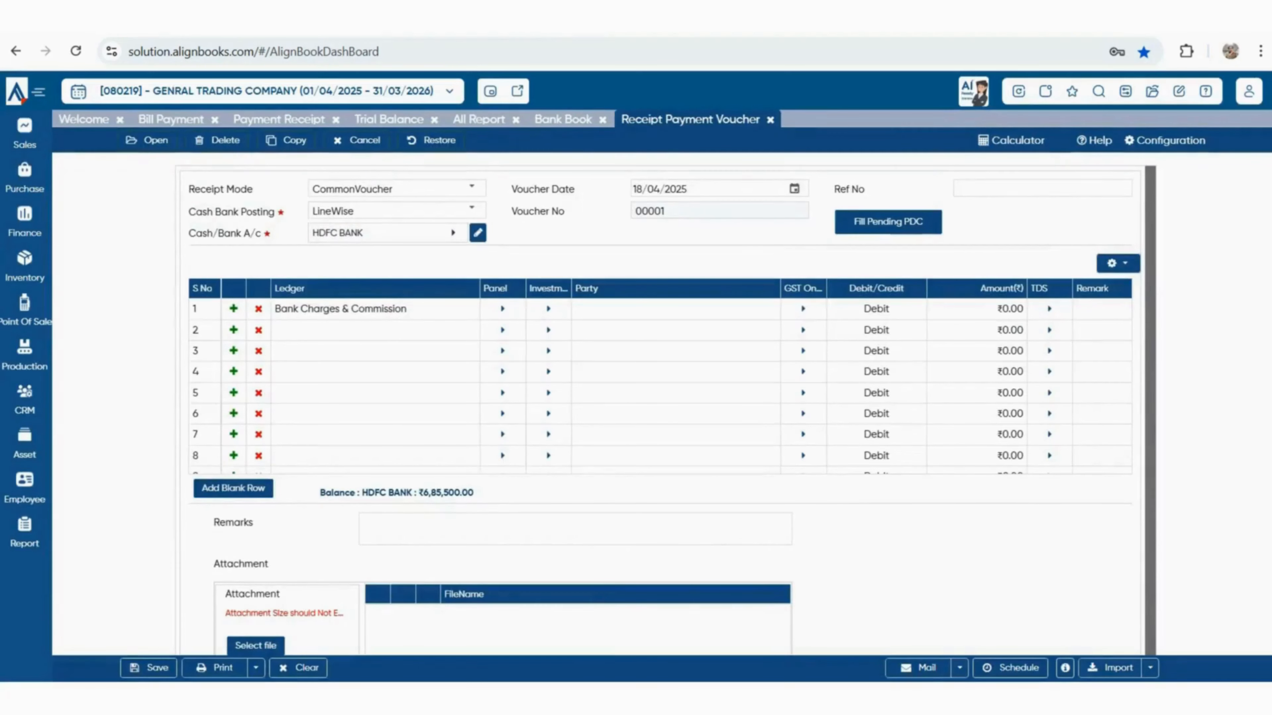
pyautogui.click(1018, 311)
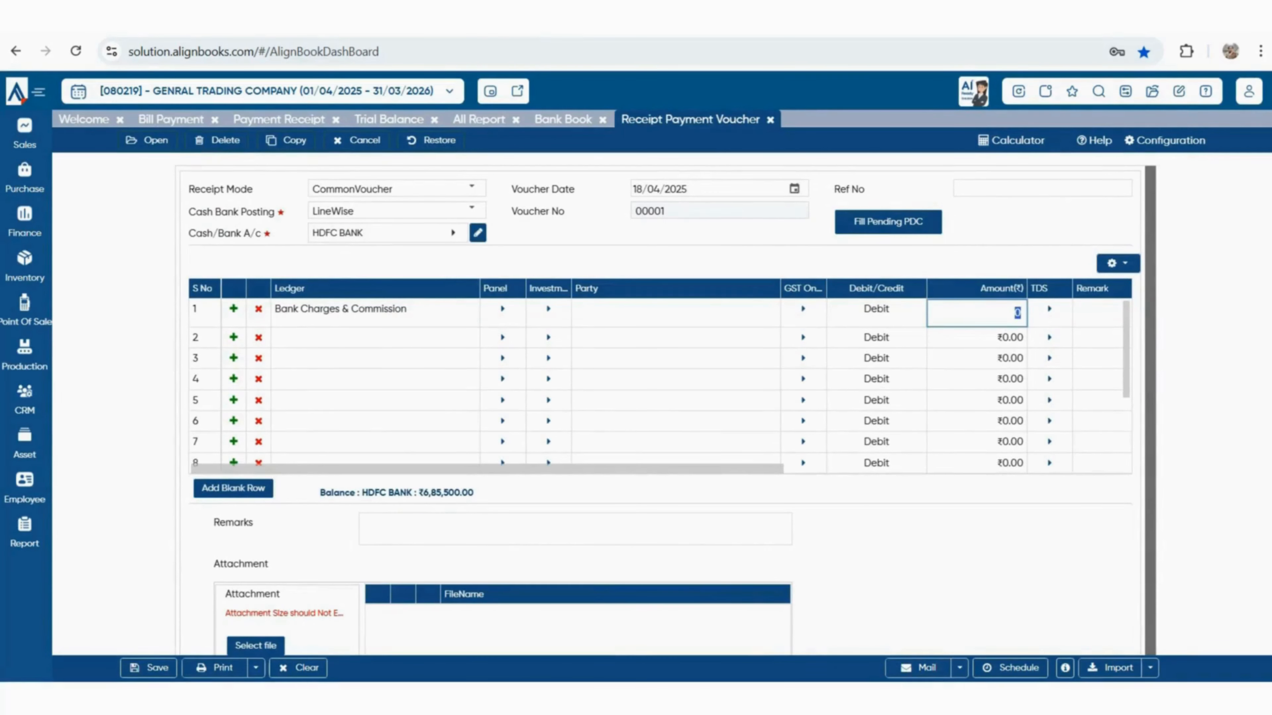
pyautogui.write('600')
pyautogui.click(149, 668)
pyautogui.click(562, 120)
pyautogui.click(883, 172)
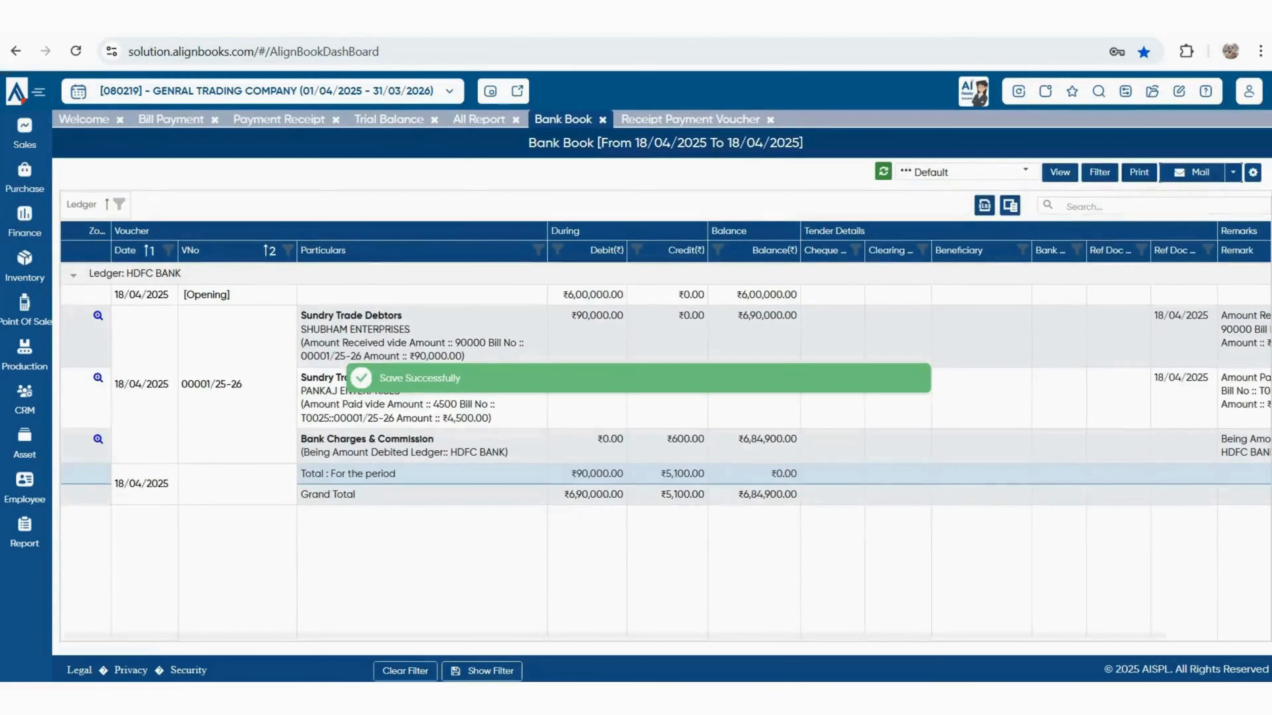
# Open All Report in the expanded layout and expand Financial Statements and Primary Books
pyautogui.moveTo(25, 533)
pyautogui.click(89, 525)
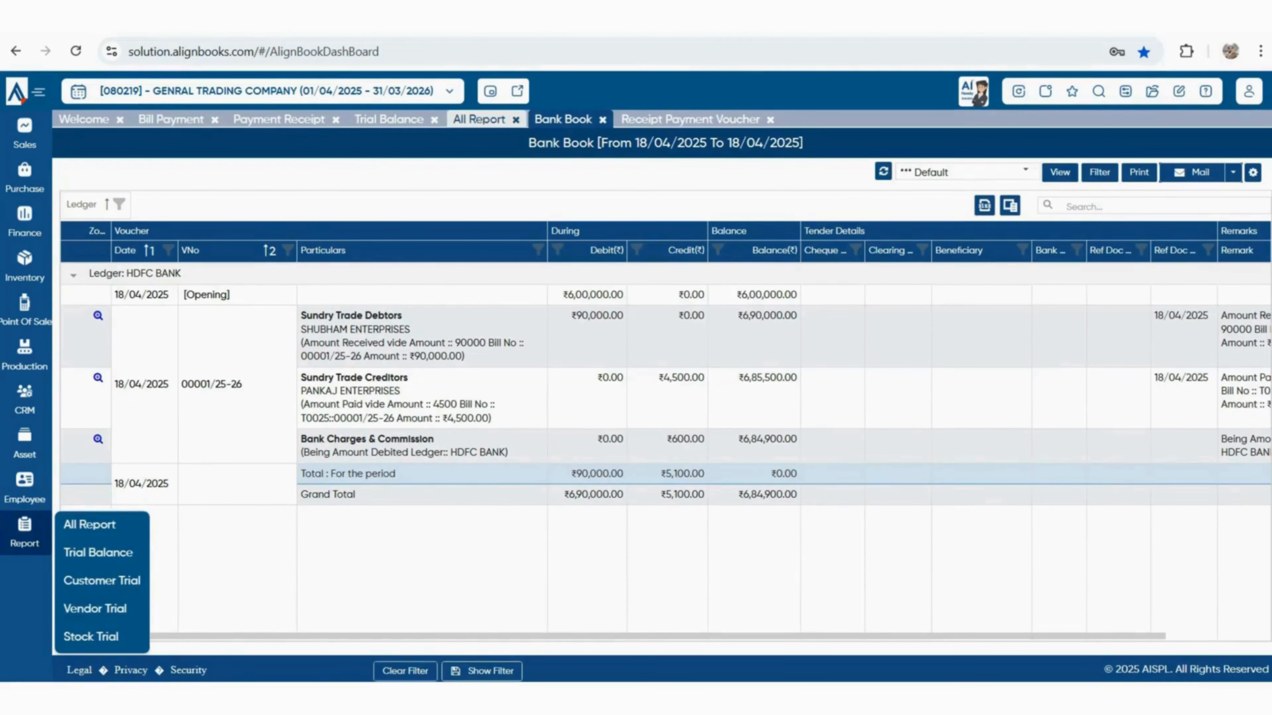
pyautogui.click(1060, 617)
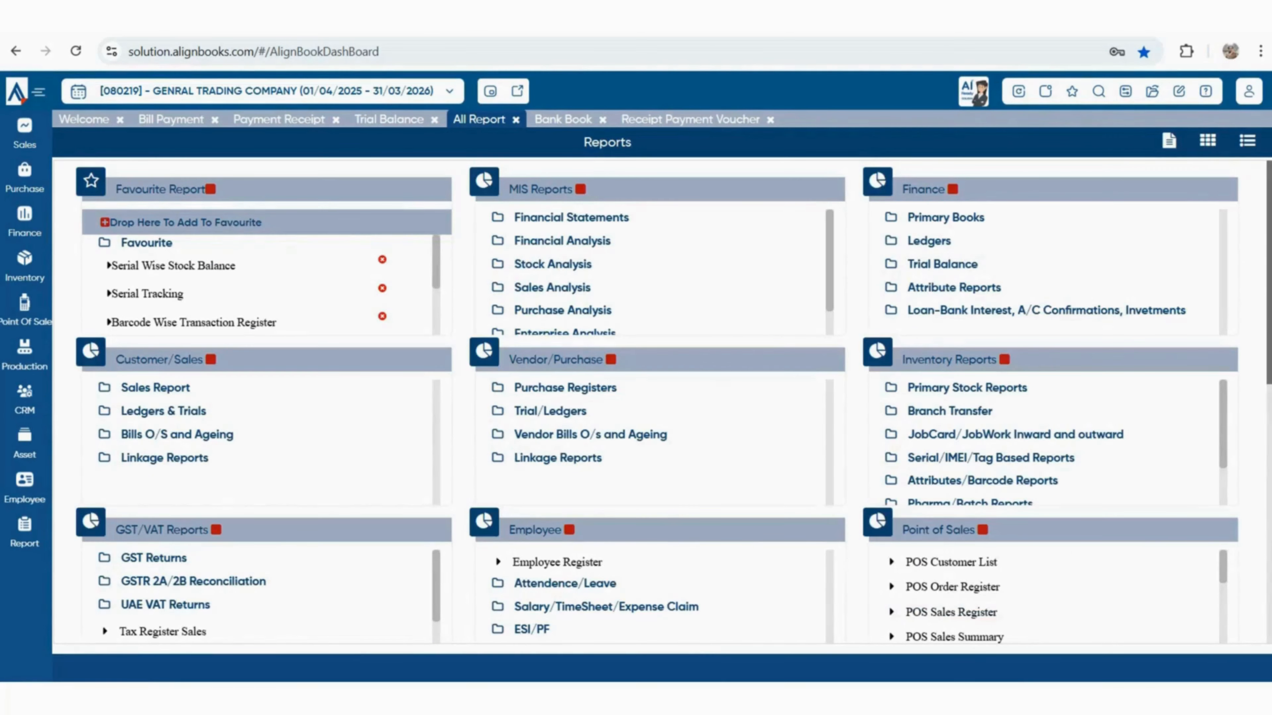
pyautogui.click(571, 218)
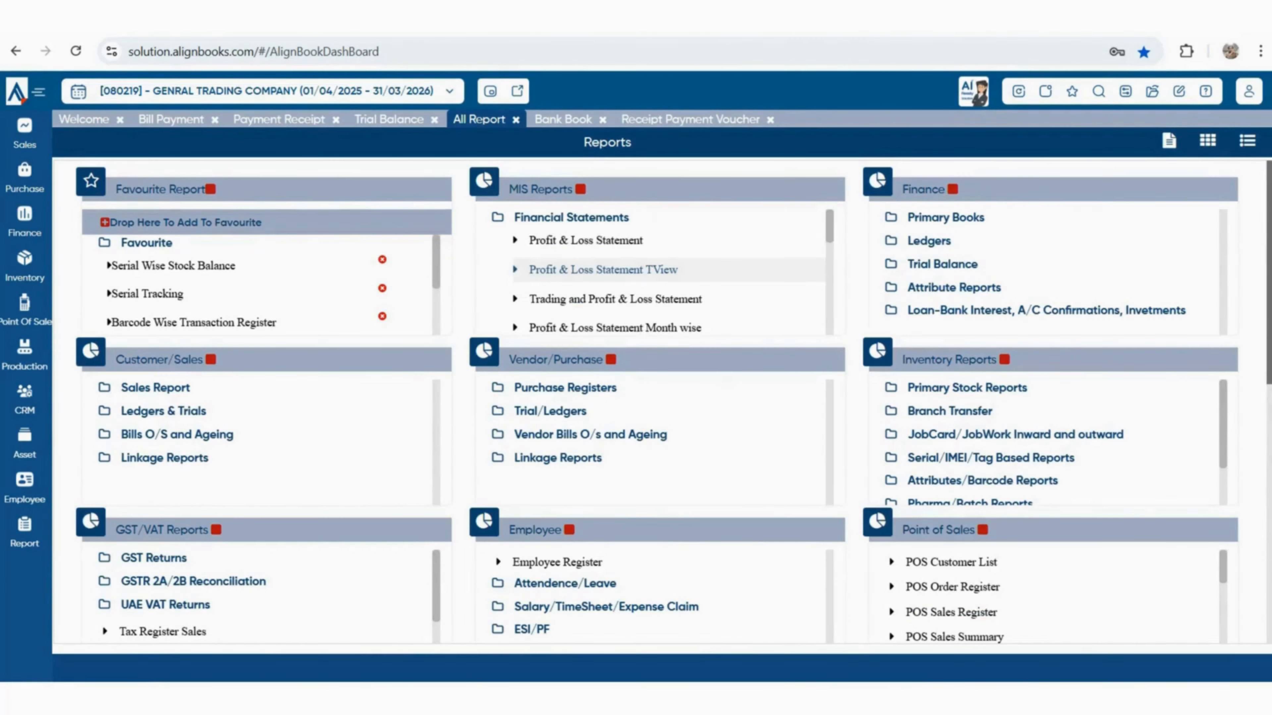
pyautogui.scroll(-3, 651, 271)
pyautogui.scroll(-1, 651, 270)
pyautogui.click(945, 217)
pyautogui.scroll(-2, 1001, 273)
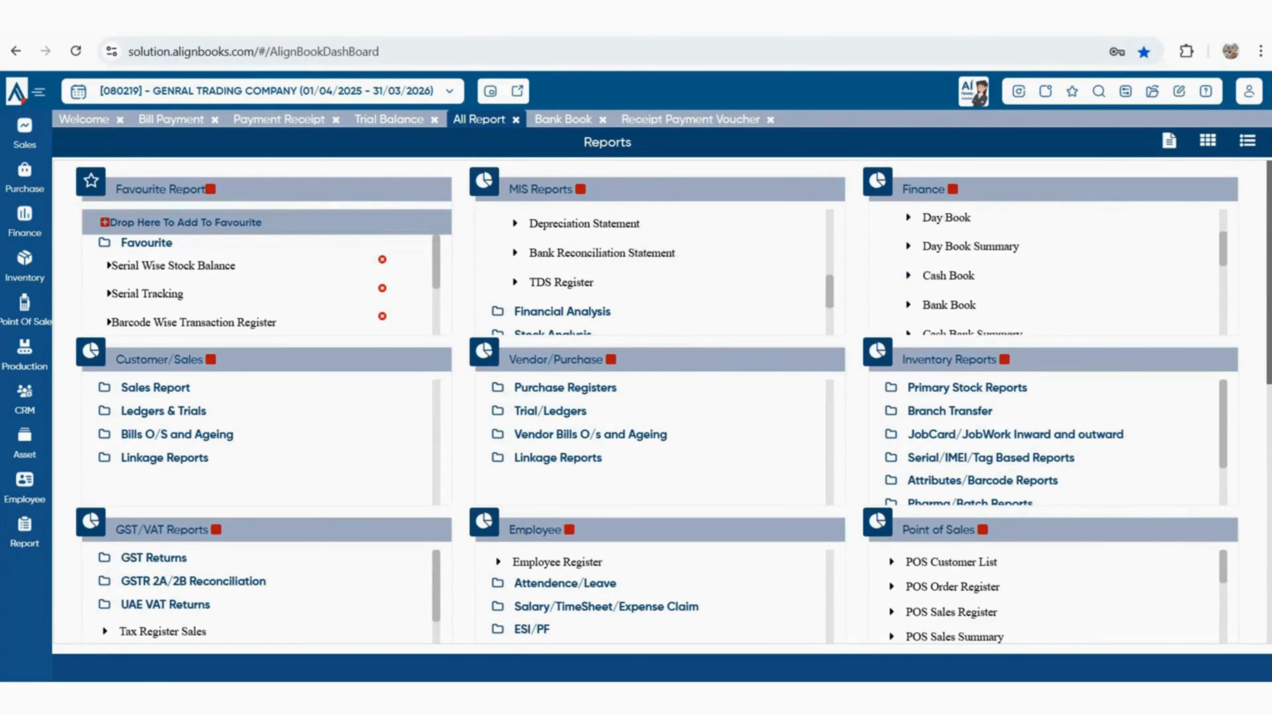
pyautogui.scroll(-5, 1001, 272)
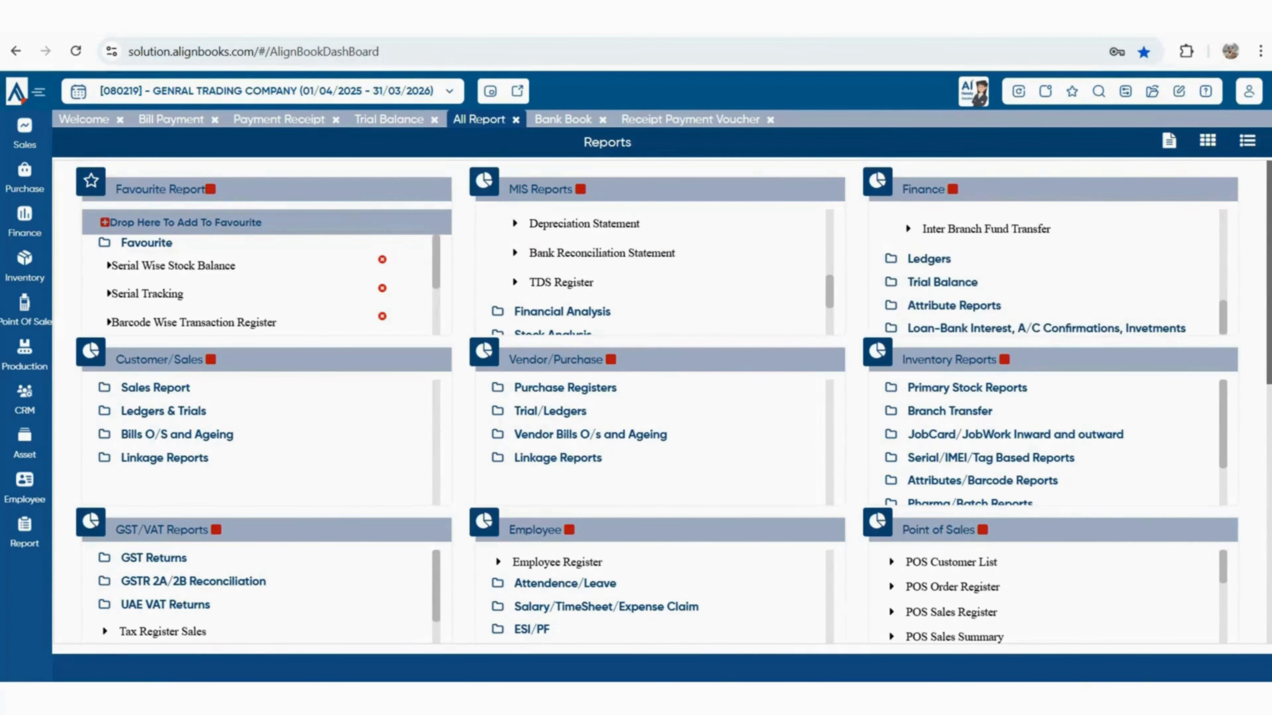
# Expand Ledgers, Sales Report, Purchase Registers, Primary Stock and GSTR 2A/2B groups, then return to Bank Book
pyautogui.click(929, 259)
pyautogui.scroll(-1, 972, 280)
pyautogui.click(156, 388)
pyautogui.scroll(-2, 210, 441)
pyautogui.click(564, 388)
pyautogui.click(966, 388)
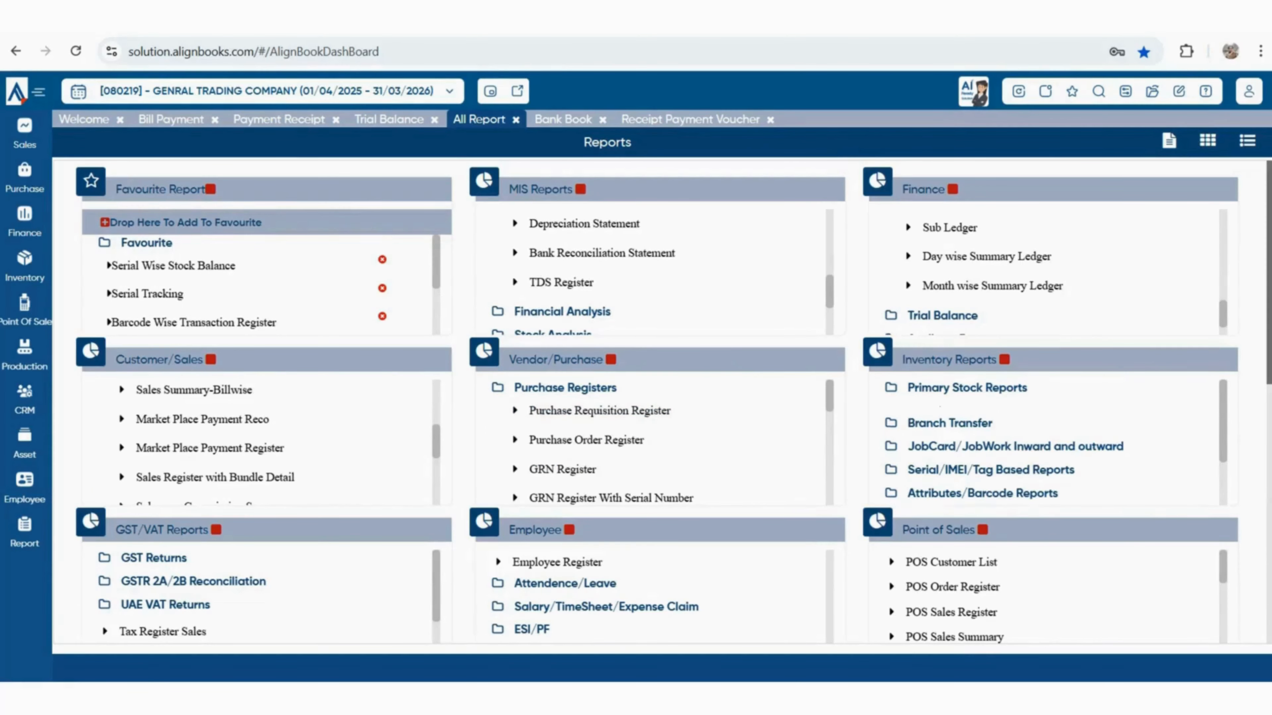
pyautogui.scroll(-1, 971, 441)
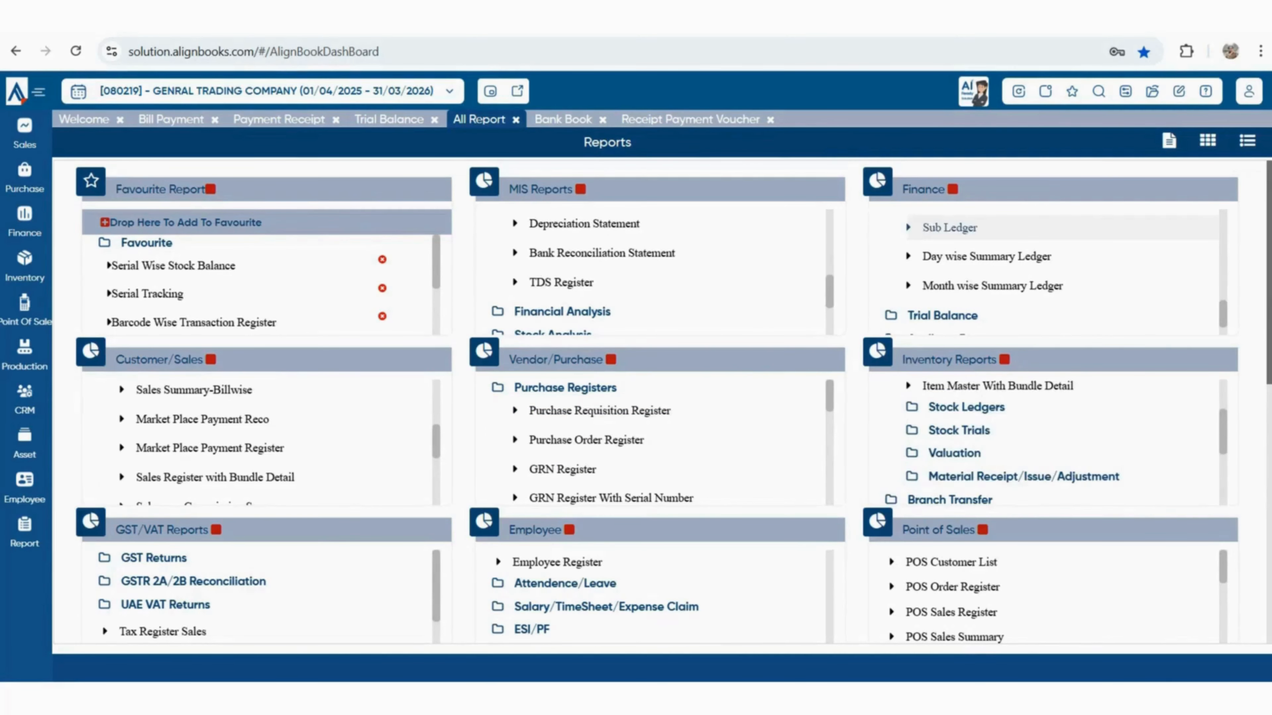
pyautogui.scroll(-1, 660, 401)
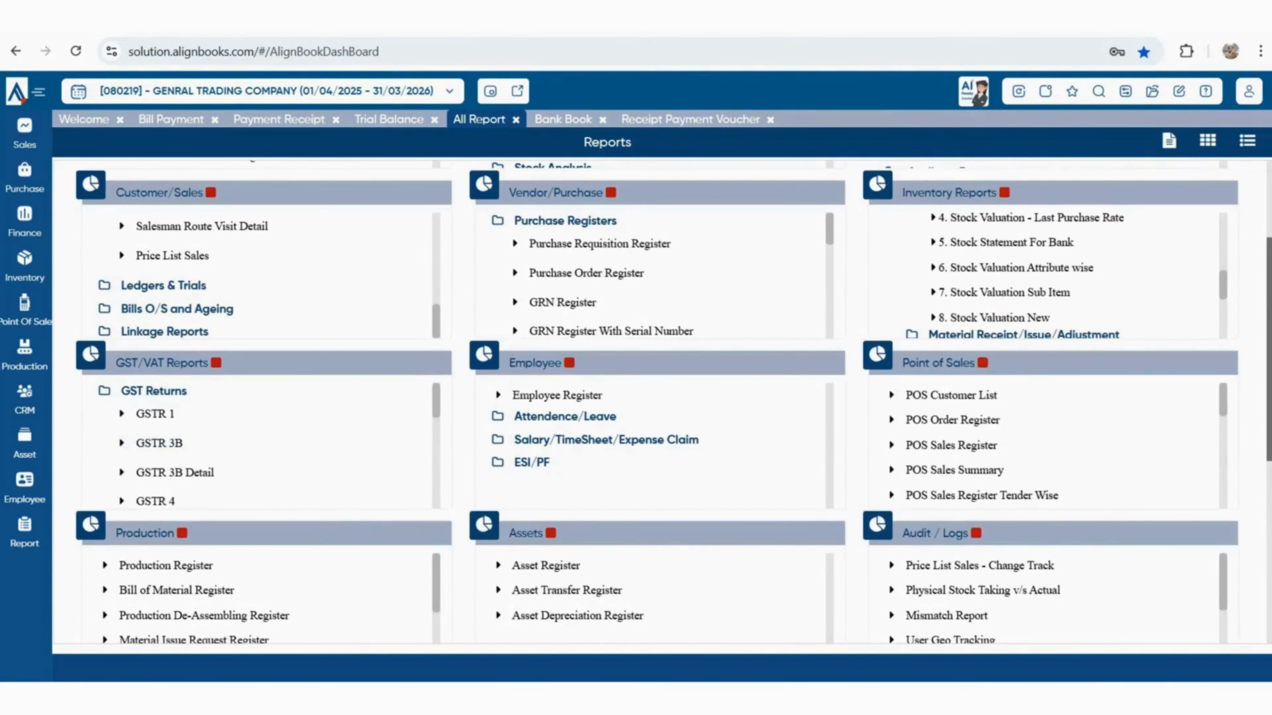
pyautogui.scroll(-3, 266, 446)
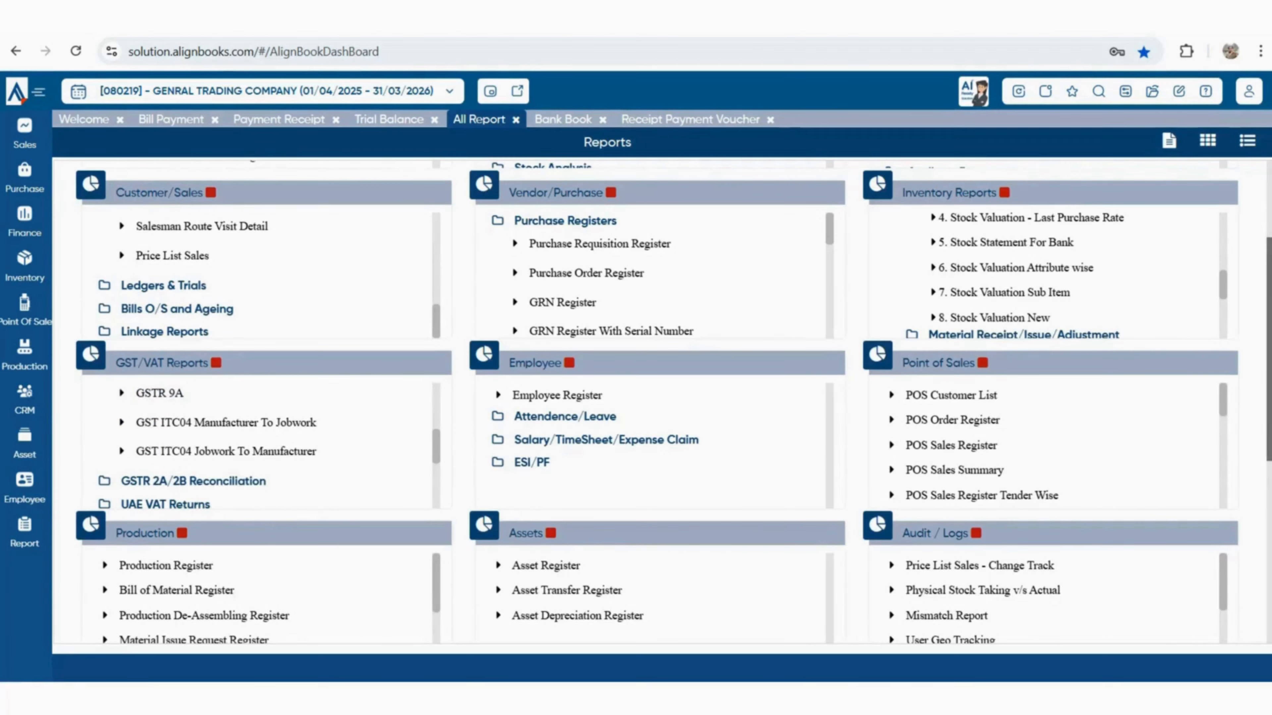
pyautogui.click(194, 481)
pyautogui.scroll(-1, 226, 451)
pyautogui.scroll(-1, 225, 452)
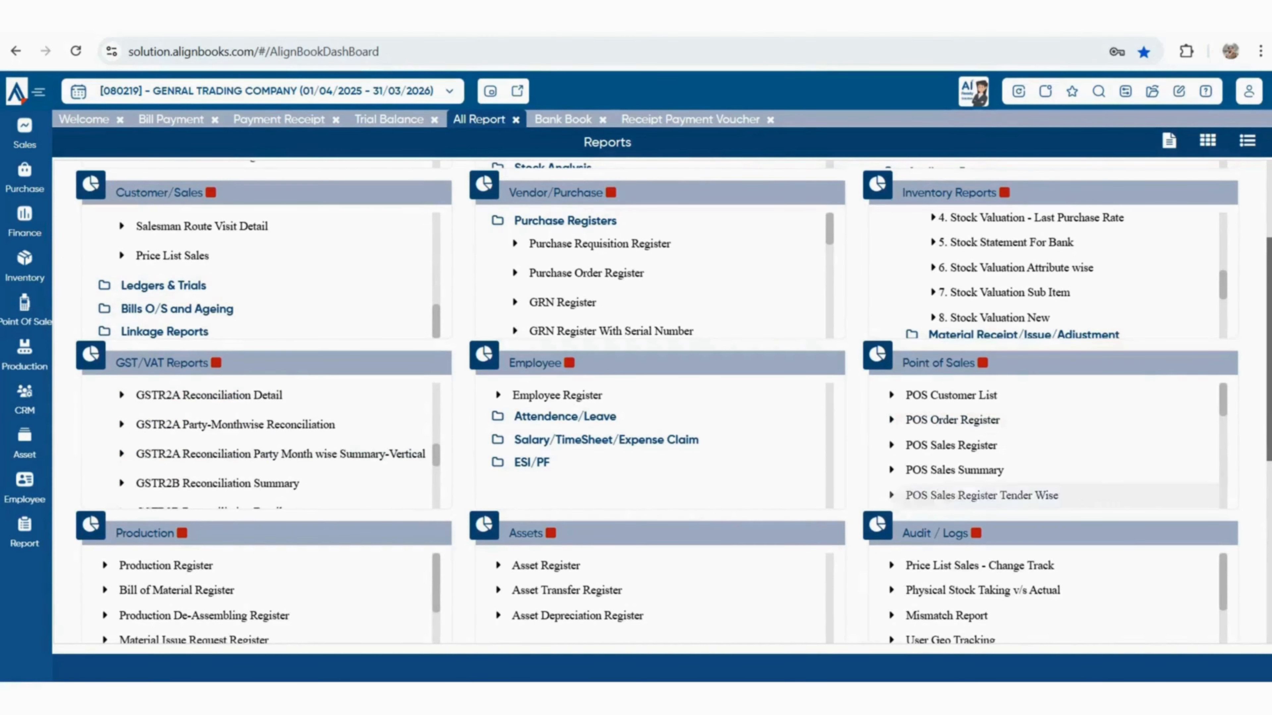
pyautogui.click(563, 120)
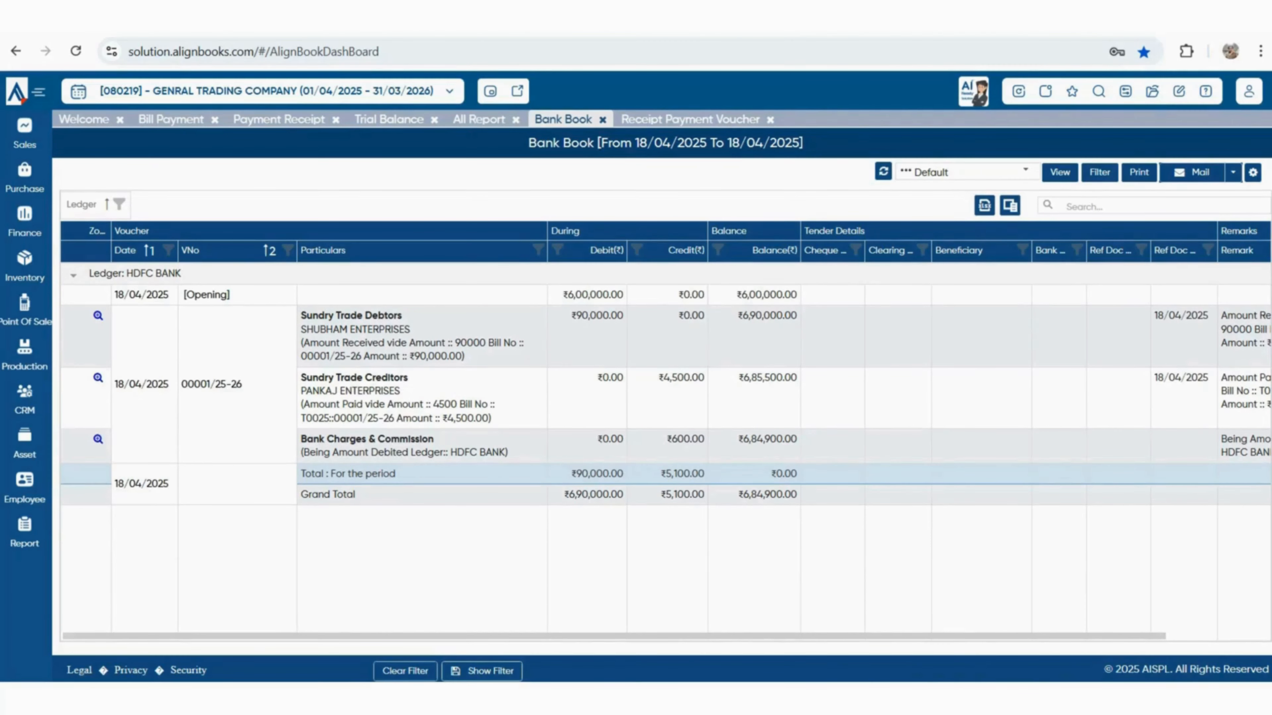
# Start a new Bank Book report view named 'my view', copied from the Default layout
pyautogui.moveTo(523, 635)
pyautogui.mouseDown()
pyautogui.moveTo(629, 636)
pyautogui.moveTo(524, 635)
pyautogui.mouseUp()
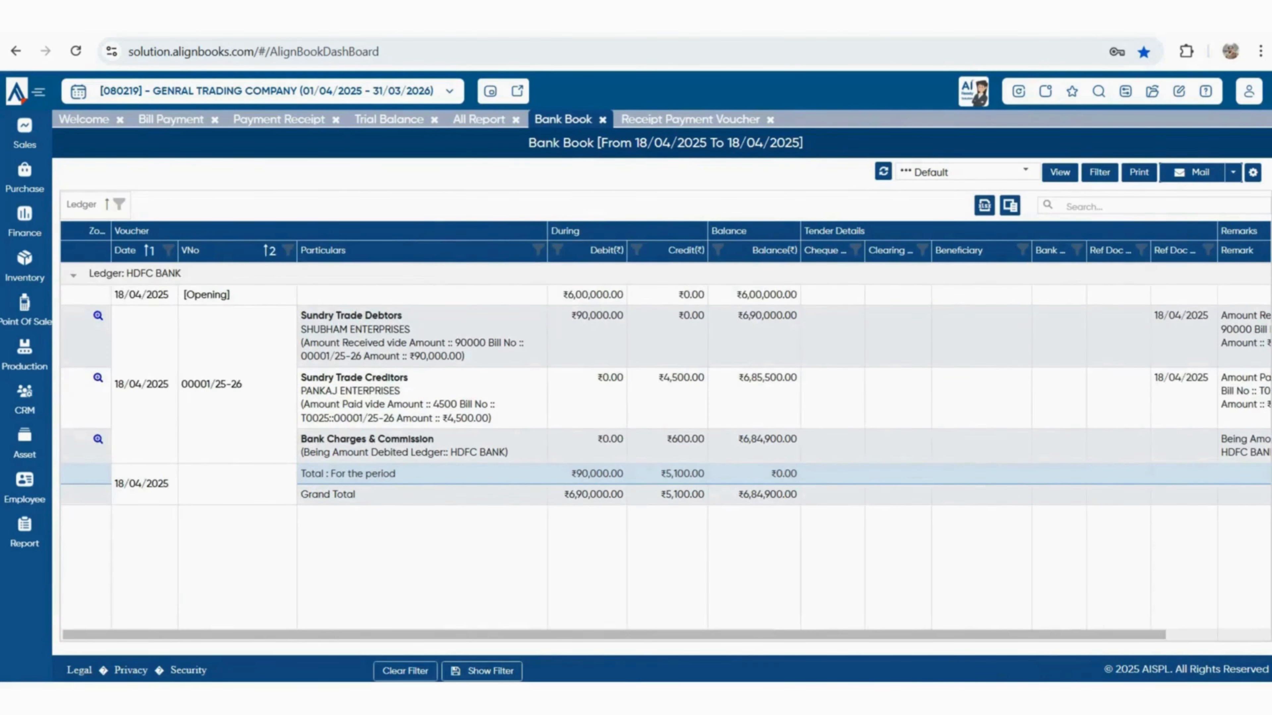
pyautogui.click(1253, 173)
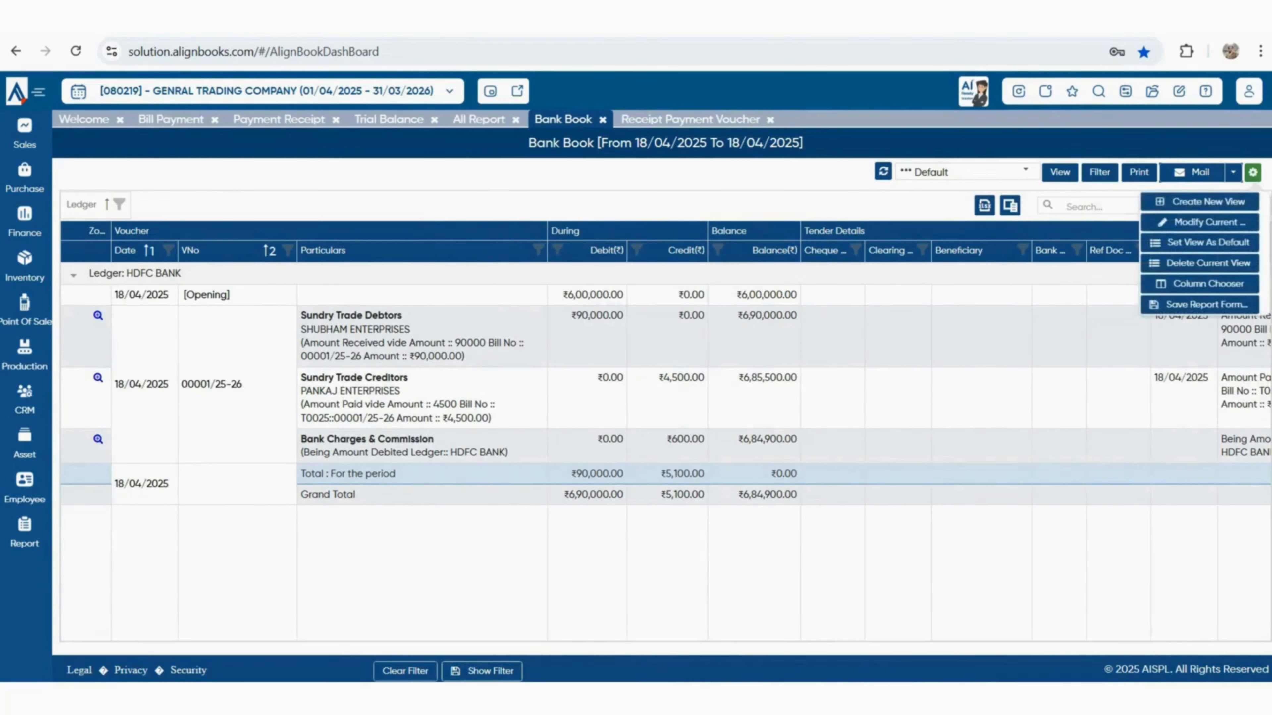
pyautogui.click(1201, 223)
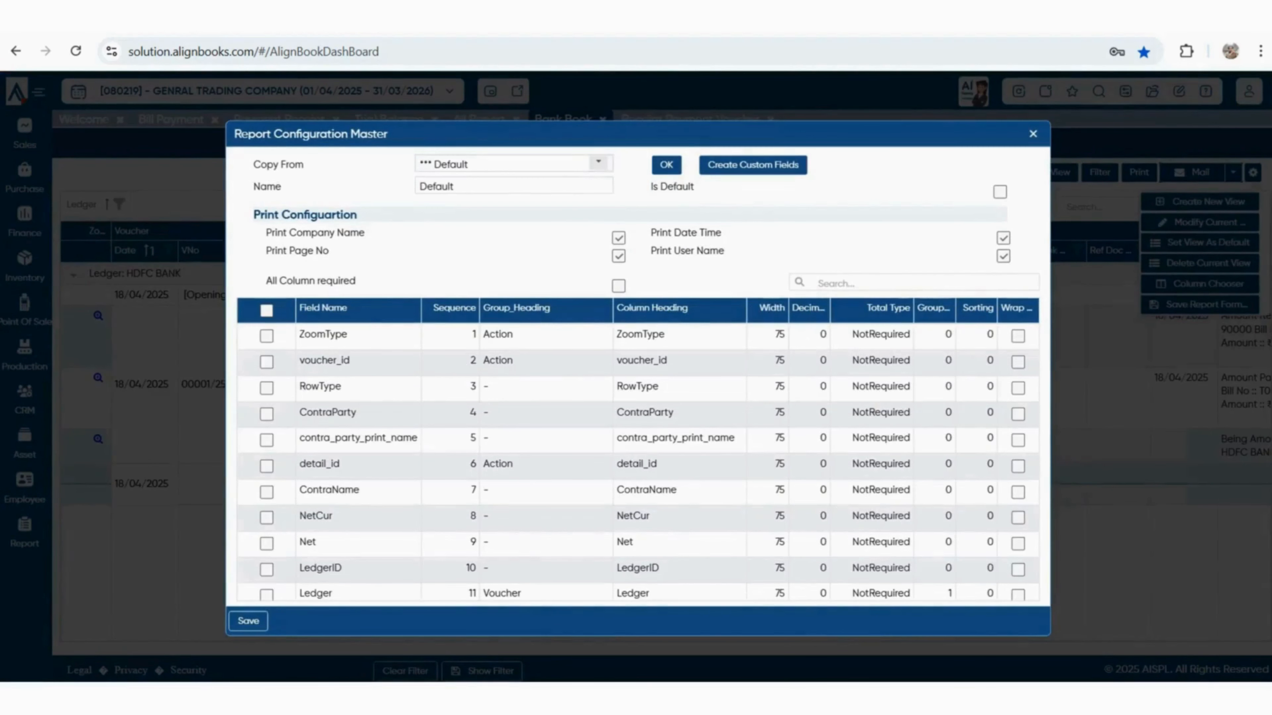
pyautogui.click(666, 165)
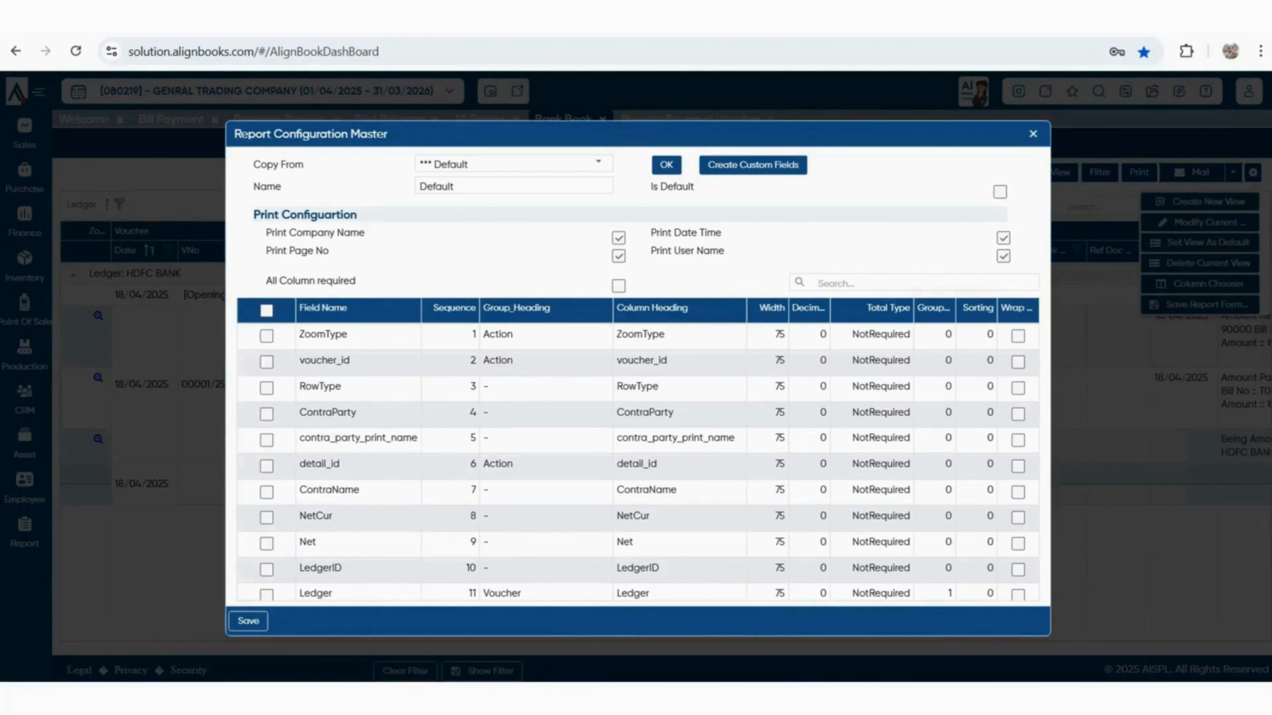
pyautogui.click(514, 186)
pyautogui.write('my view')
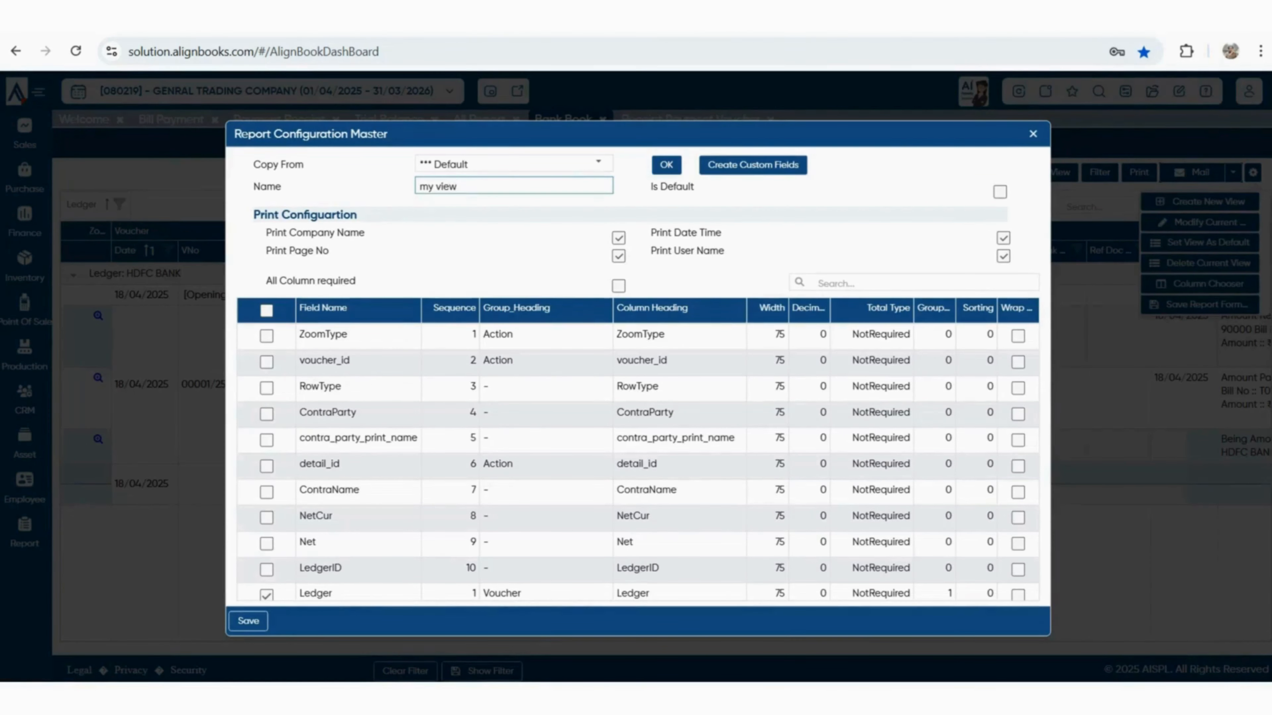
# Untick ContraLedger, cheque, clearing, beneficiary, bank_ref, ref_doc and Remark fields, then save the view
pyautogui.scroll(-5, 638, 465)
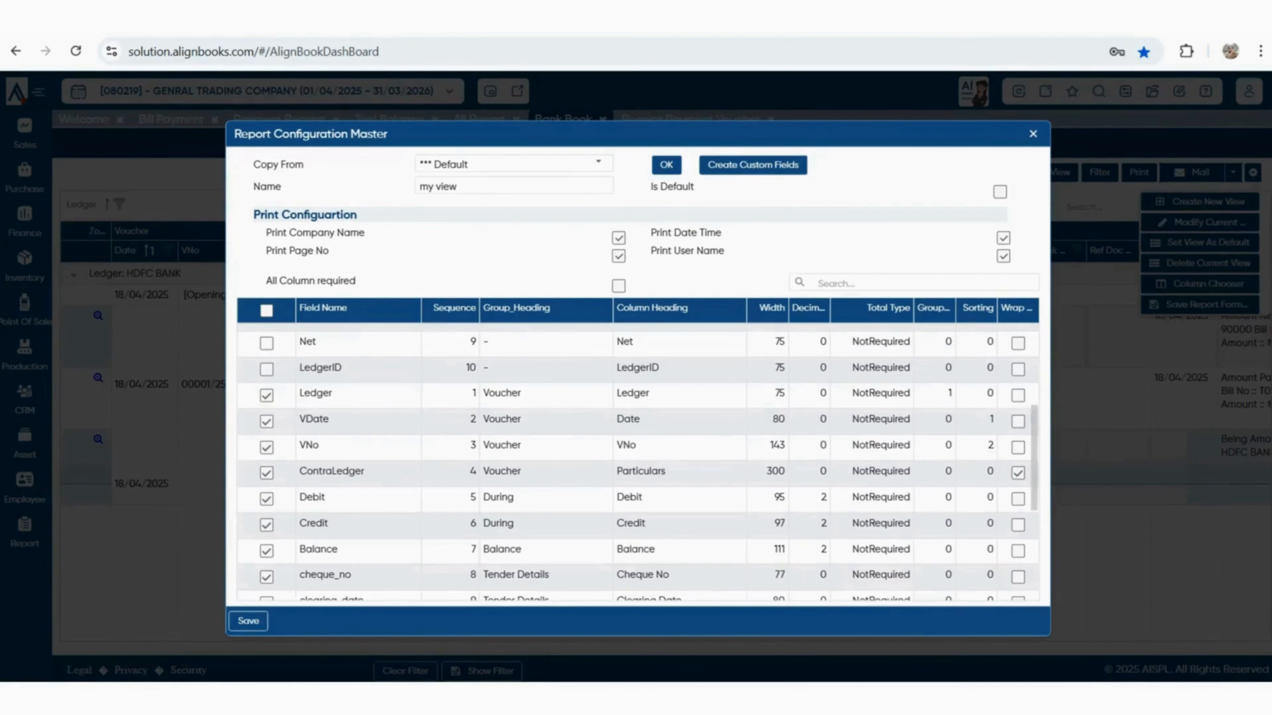
pyautogui.click(266, 472)
pyautogui.scroll(-1, 267, 473)
pyautogui.click(266, 510)
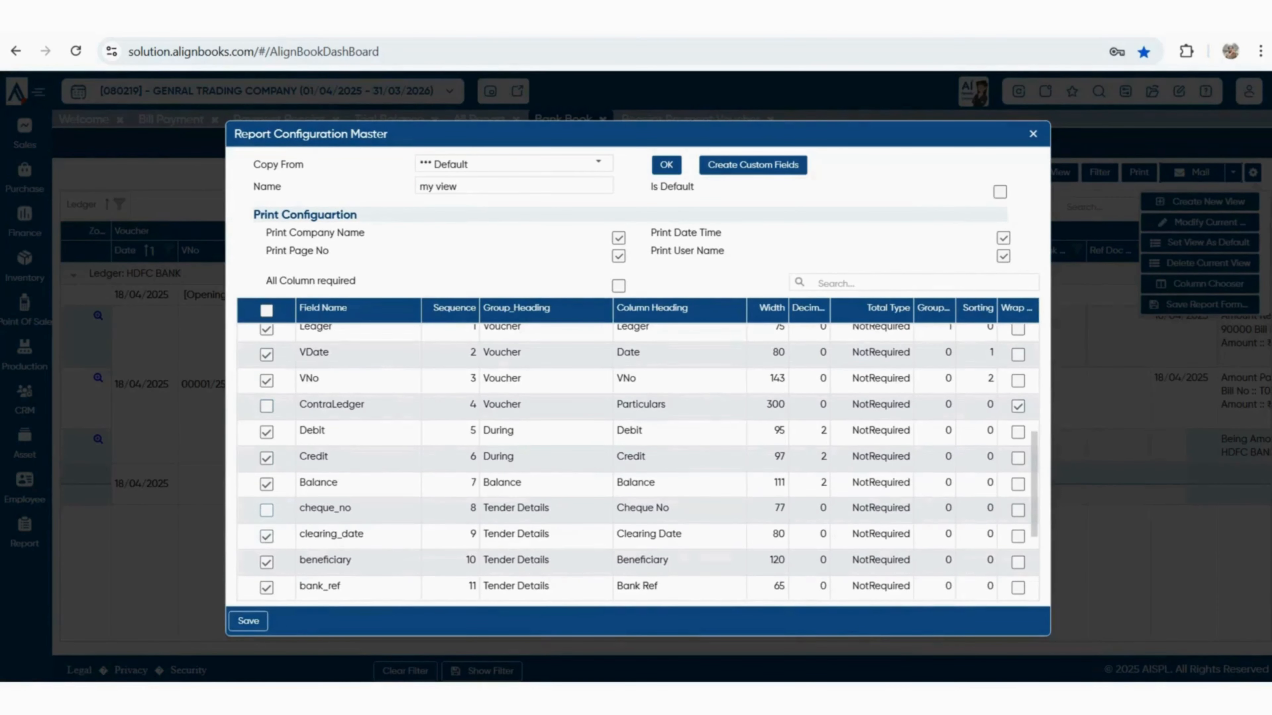
pyautogui.click(266, 537)
pyautogui.scroll(-3, 266, 537)
pyautogui.click(266, 495)
pyautogui.click(266, 522)
pyautogui.click(266, 549)
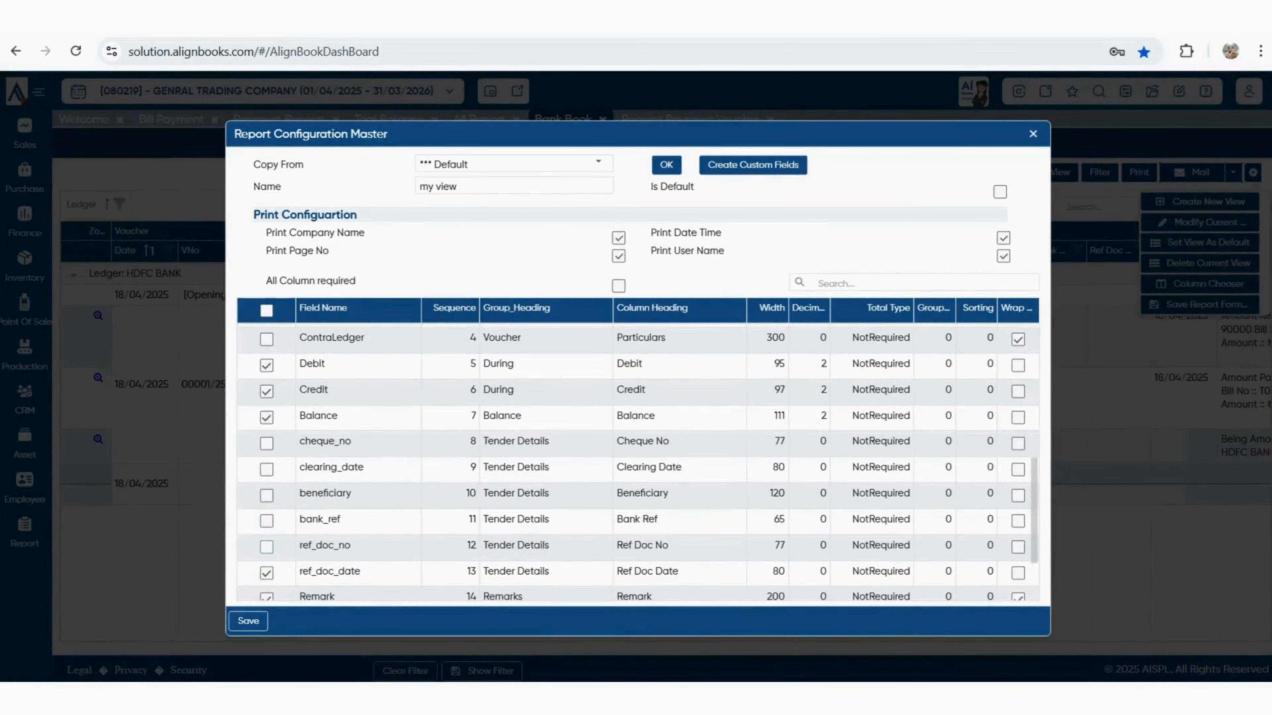
pyautogui.click(266, 576)
pyautogui.scroll(-3, 267, 576)
pyautogui.click(267, 510)
pyautogui.scroll(7, 266, 509)
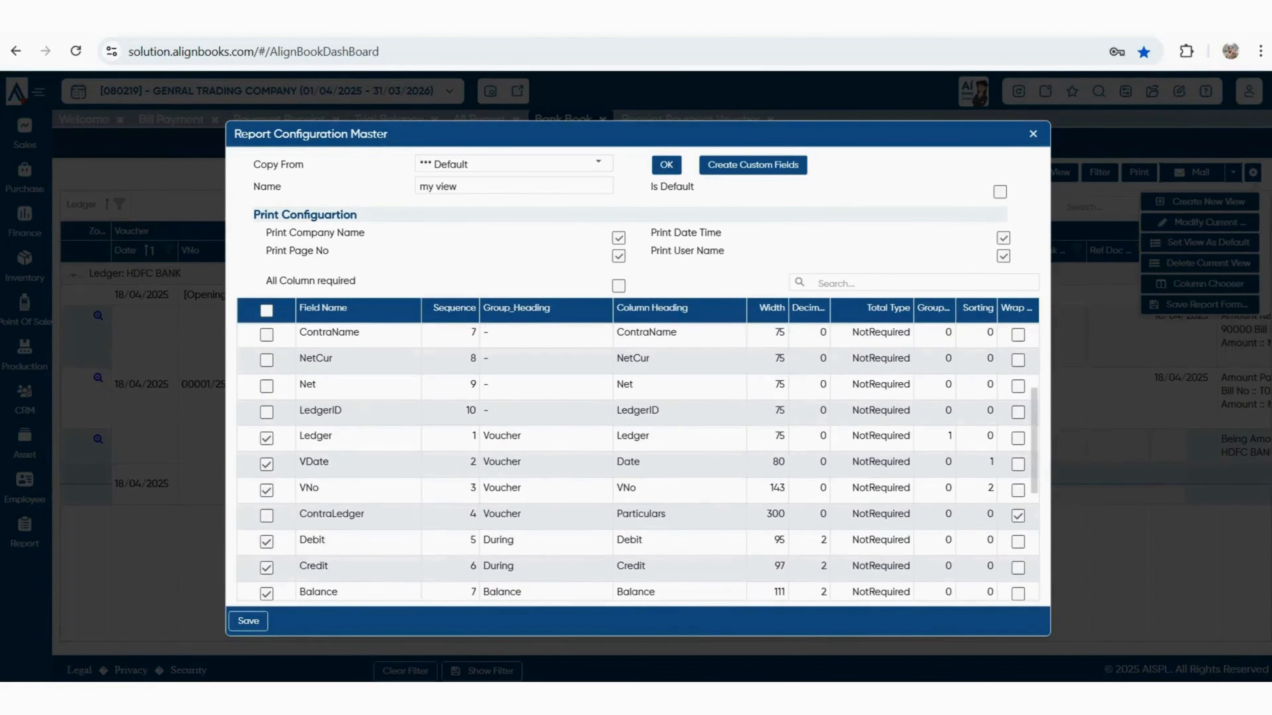
pyautogui.scroll(1, 637, 463)
pyautogui.scroll(-6, 638, 464)
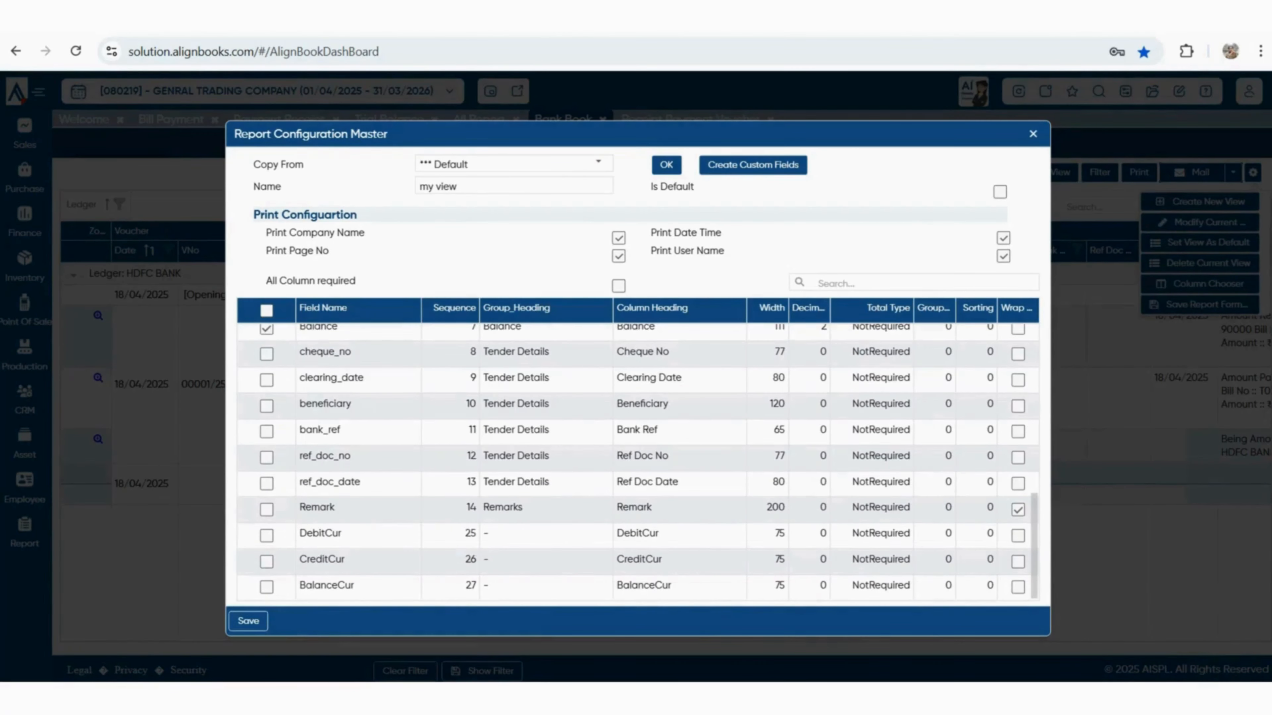
pyautogui.scroll(3, 638, 463)
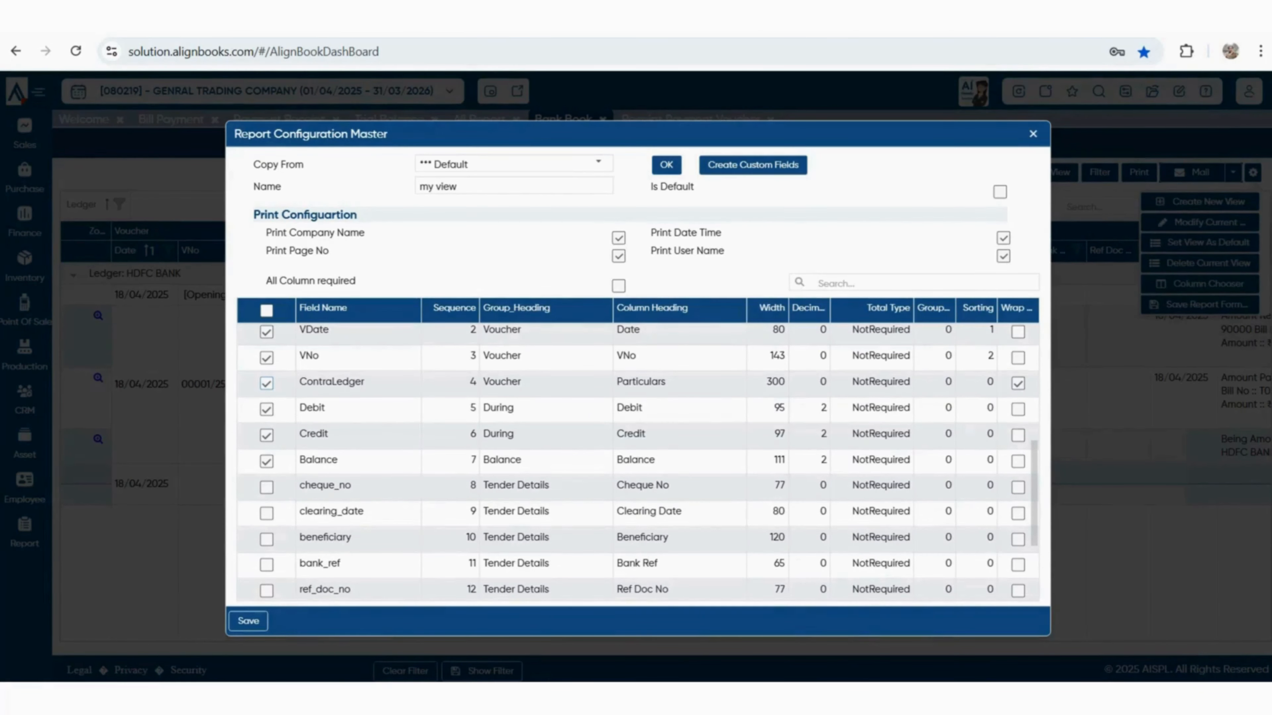
pyautogui.click(248, 621)
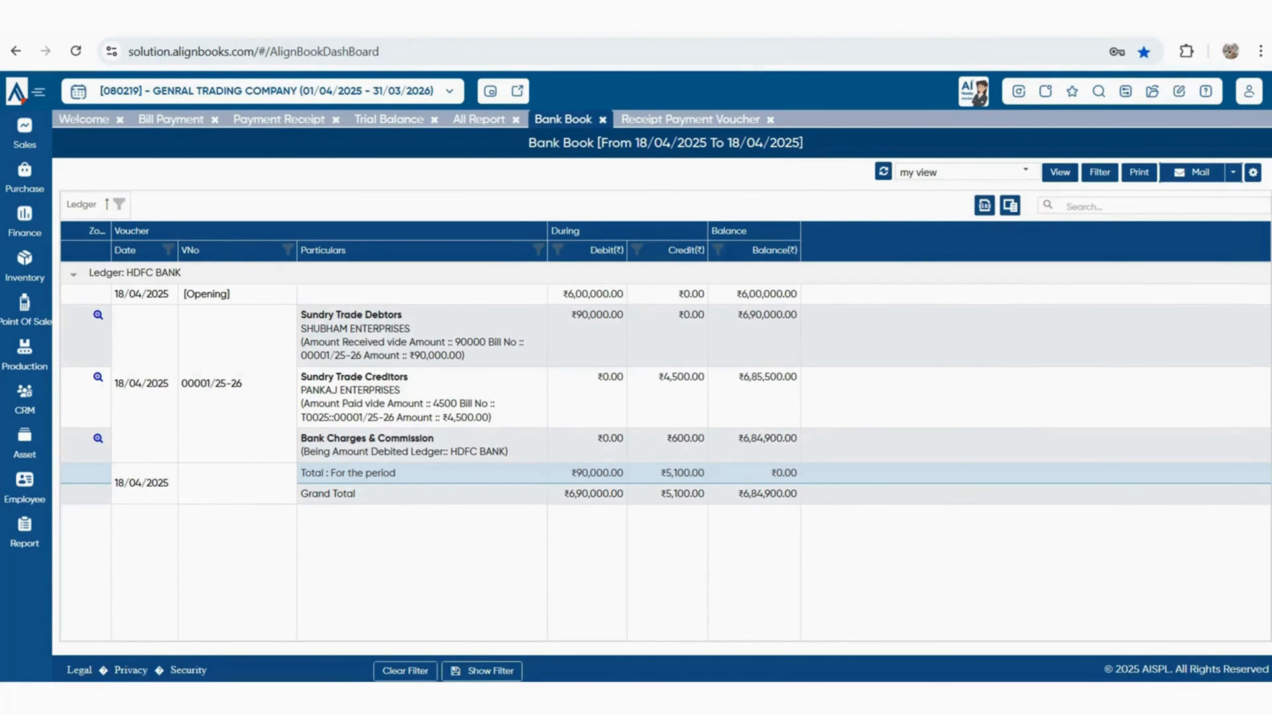
# Switch the Bank Book back to the Default view
pyautogui.click(1026, 171)
pyautogui.click(951, 194)
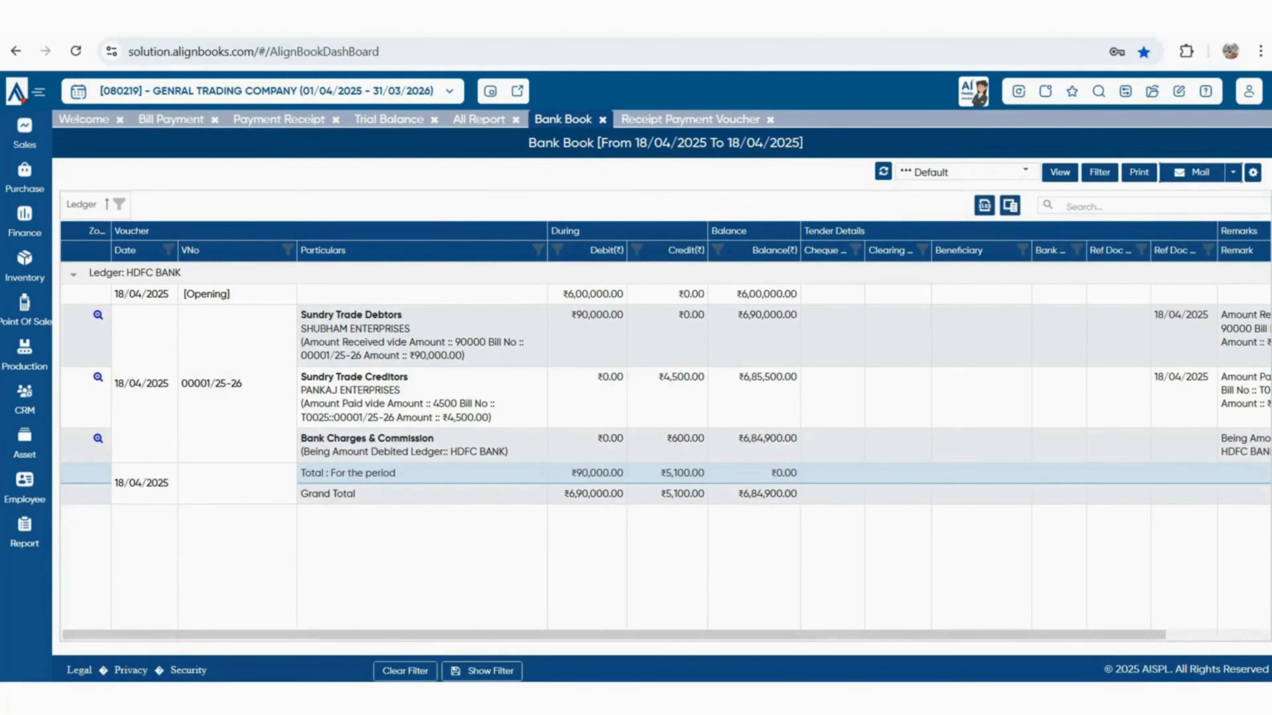
pyautogui.moveTo(851, 634); pyautogui.dragTo(955, 634)
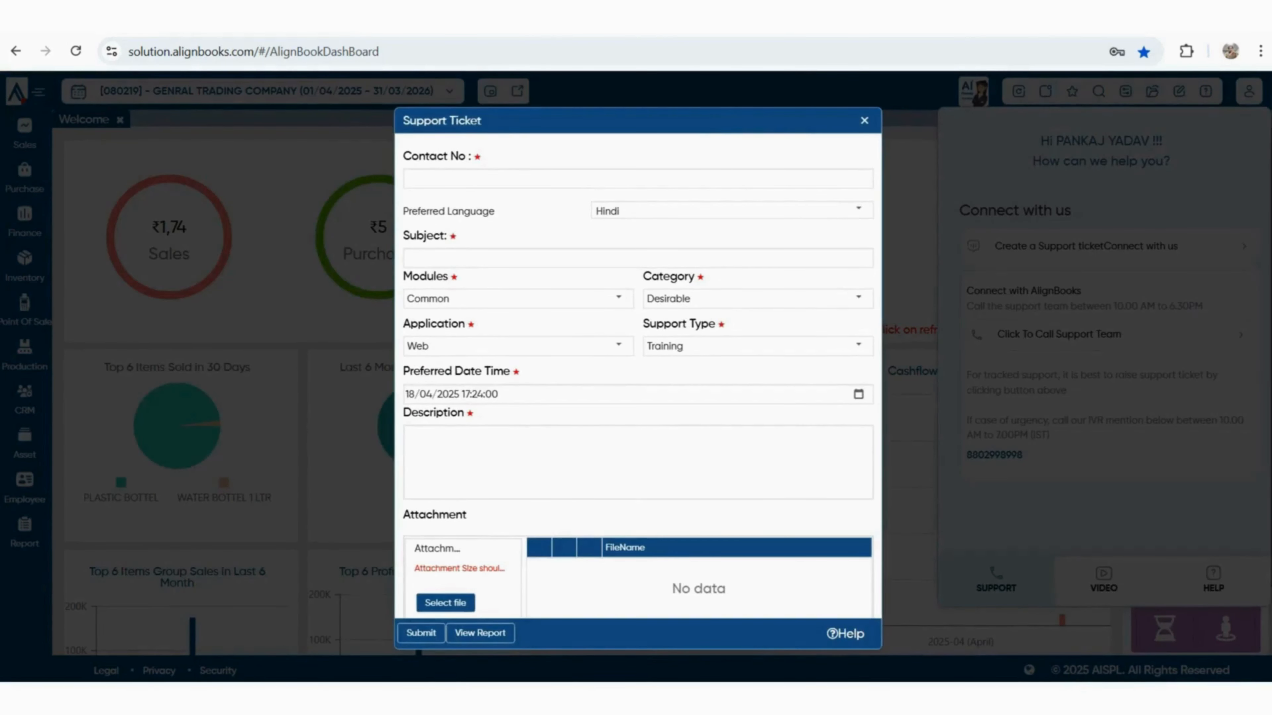
# Dismiss the Support Ticket form and view the help panel's Video and Help sections
pyautogui.press('Escape')
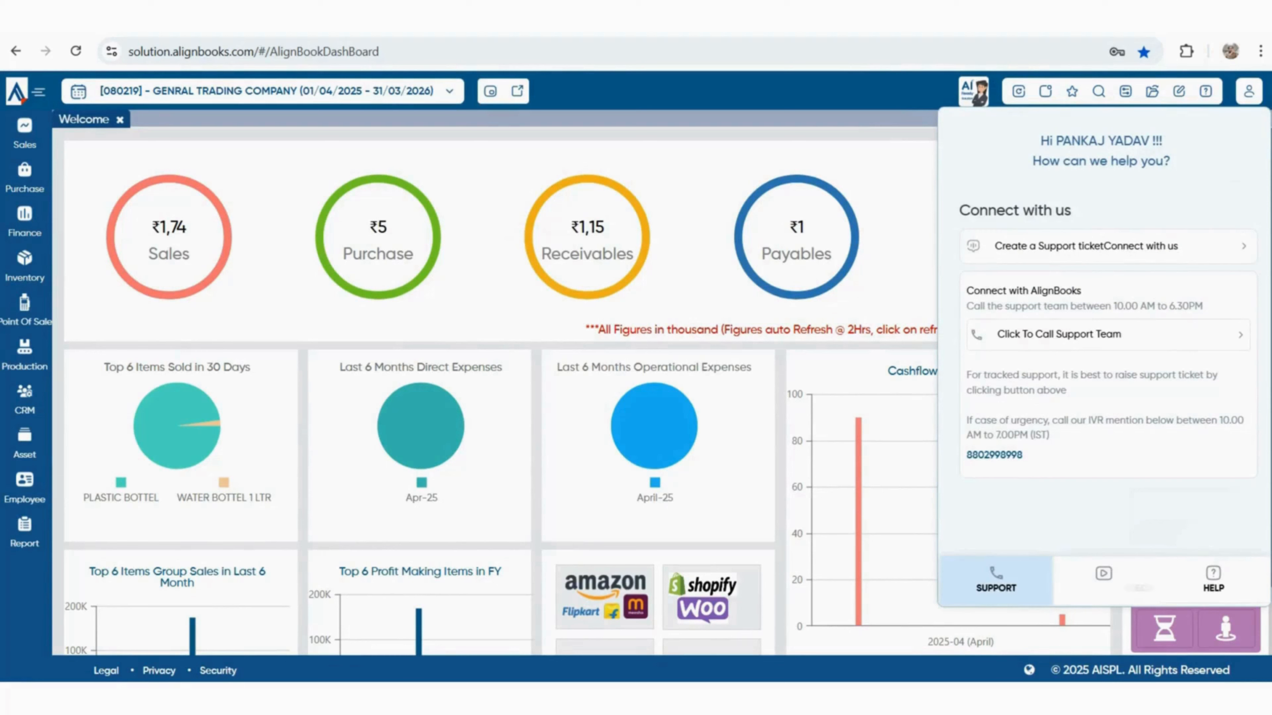
pyautogui.click(1104, 580)
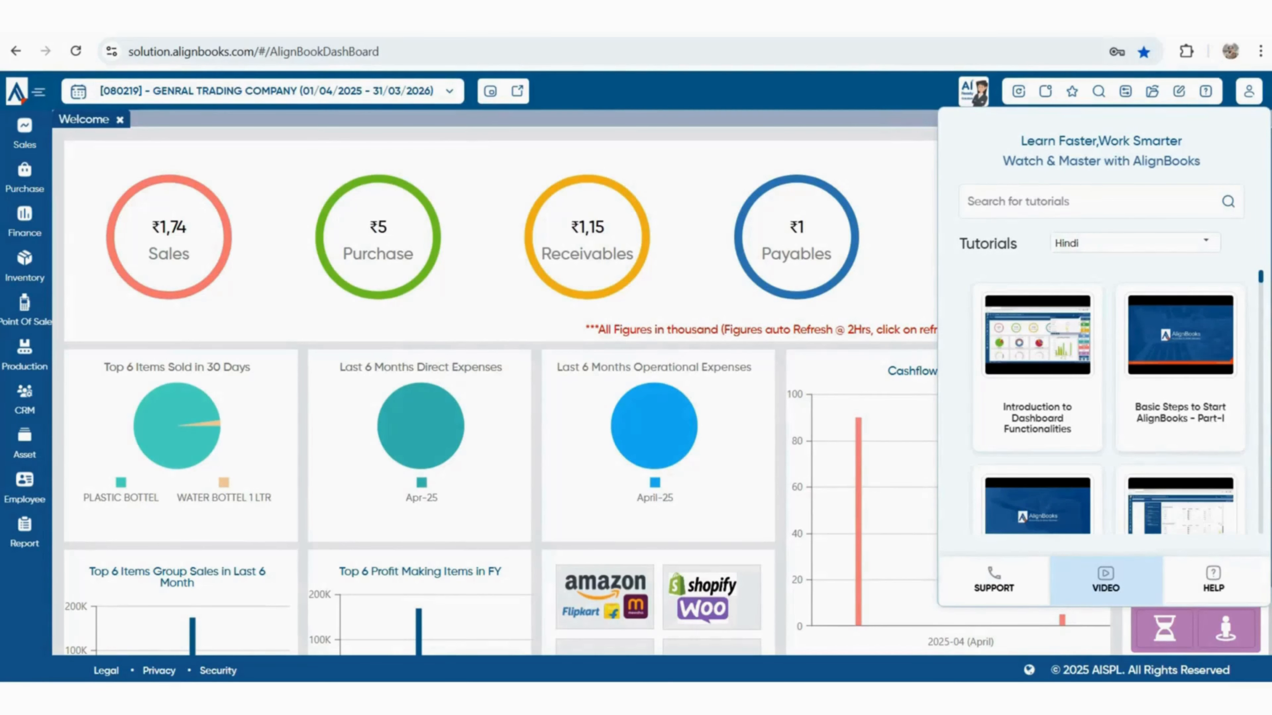
pyautogui.click(1214, 580)
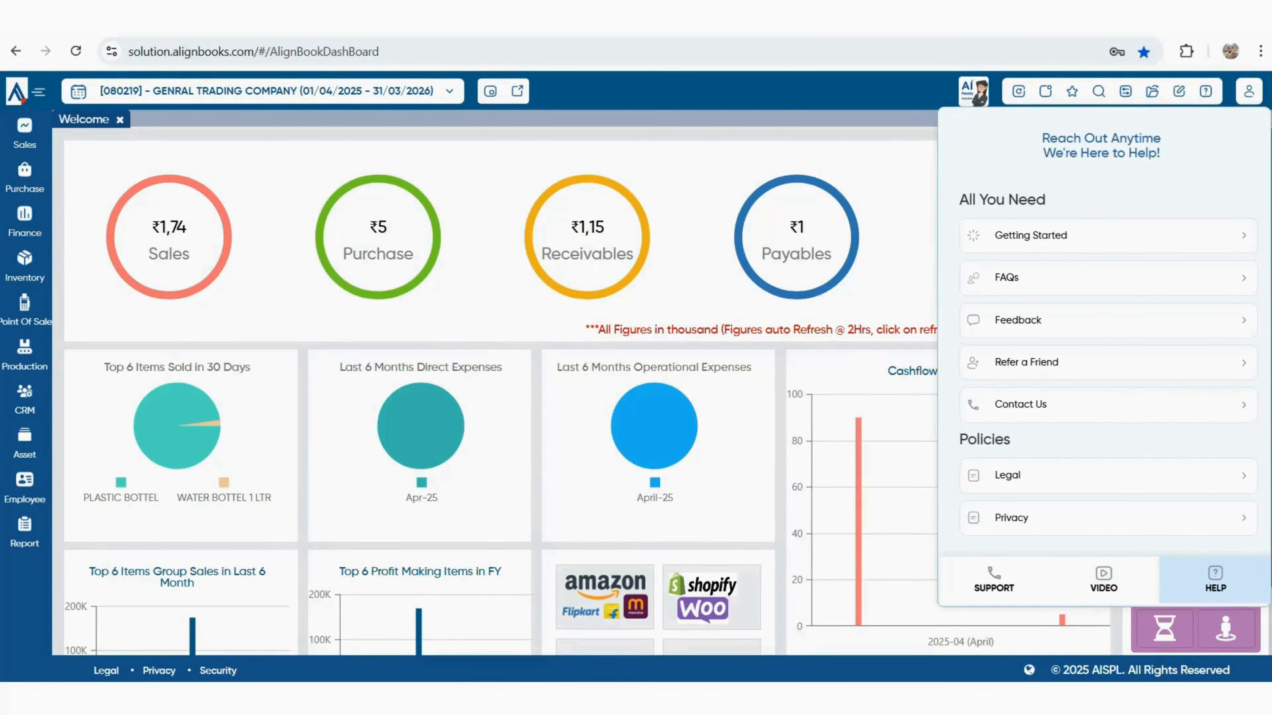
pyautogui.scroll(-1, 1101, 350)
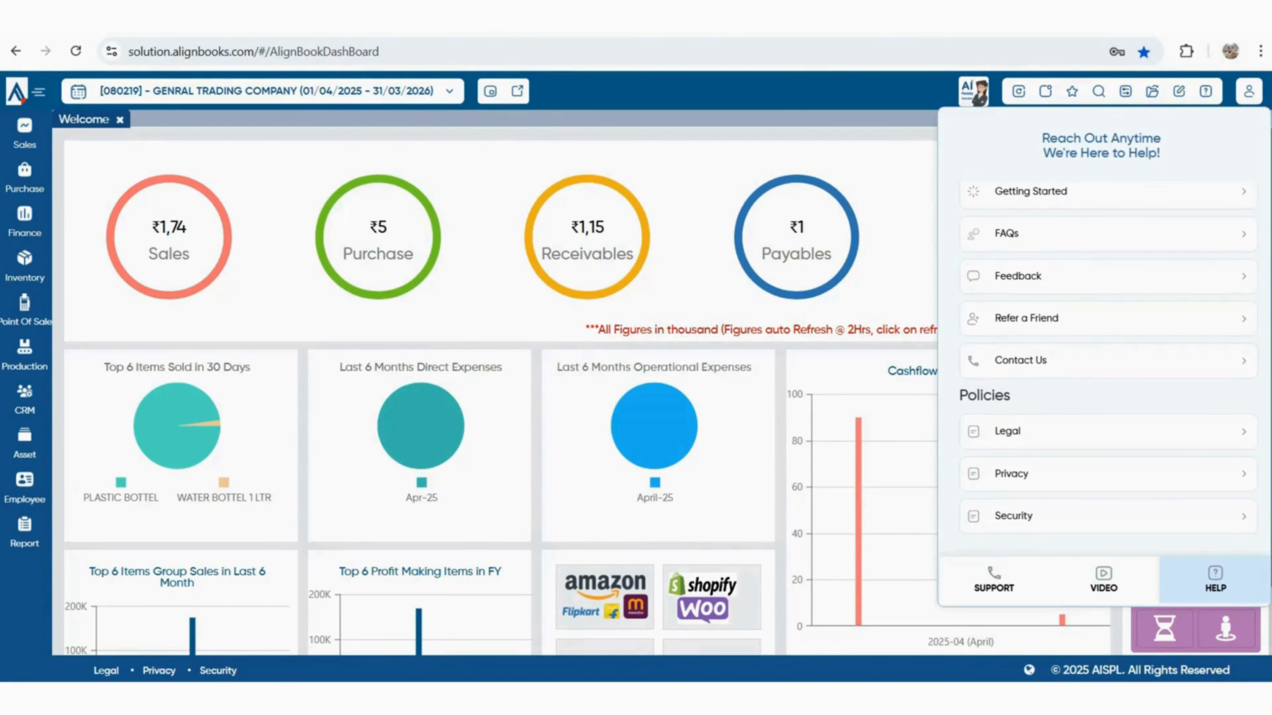